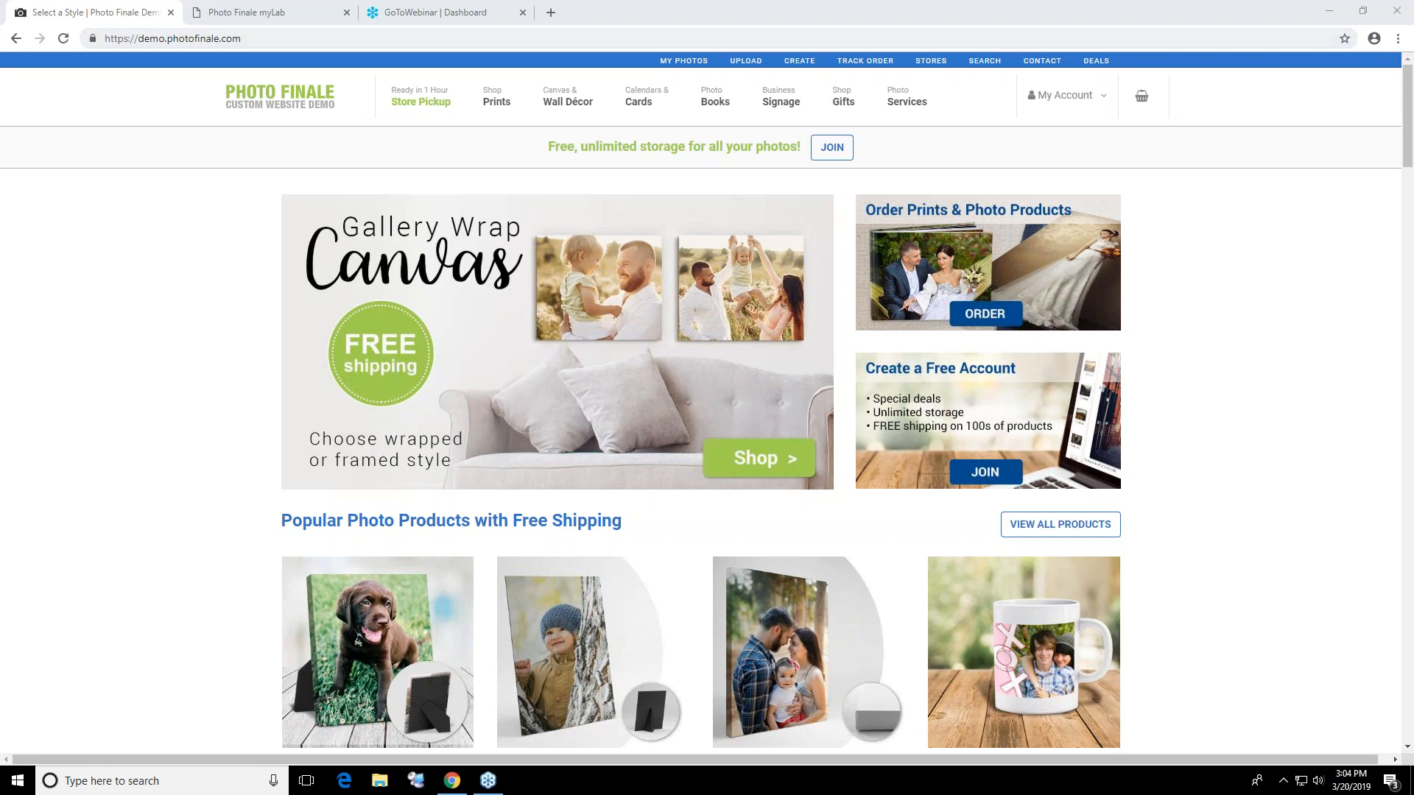
Look through the site's product categories, including Store Pickup, Cards, Gifts, Services and Signage
mouse_move(463, 125)
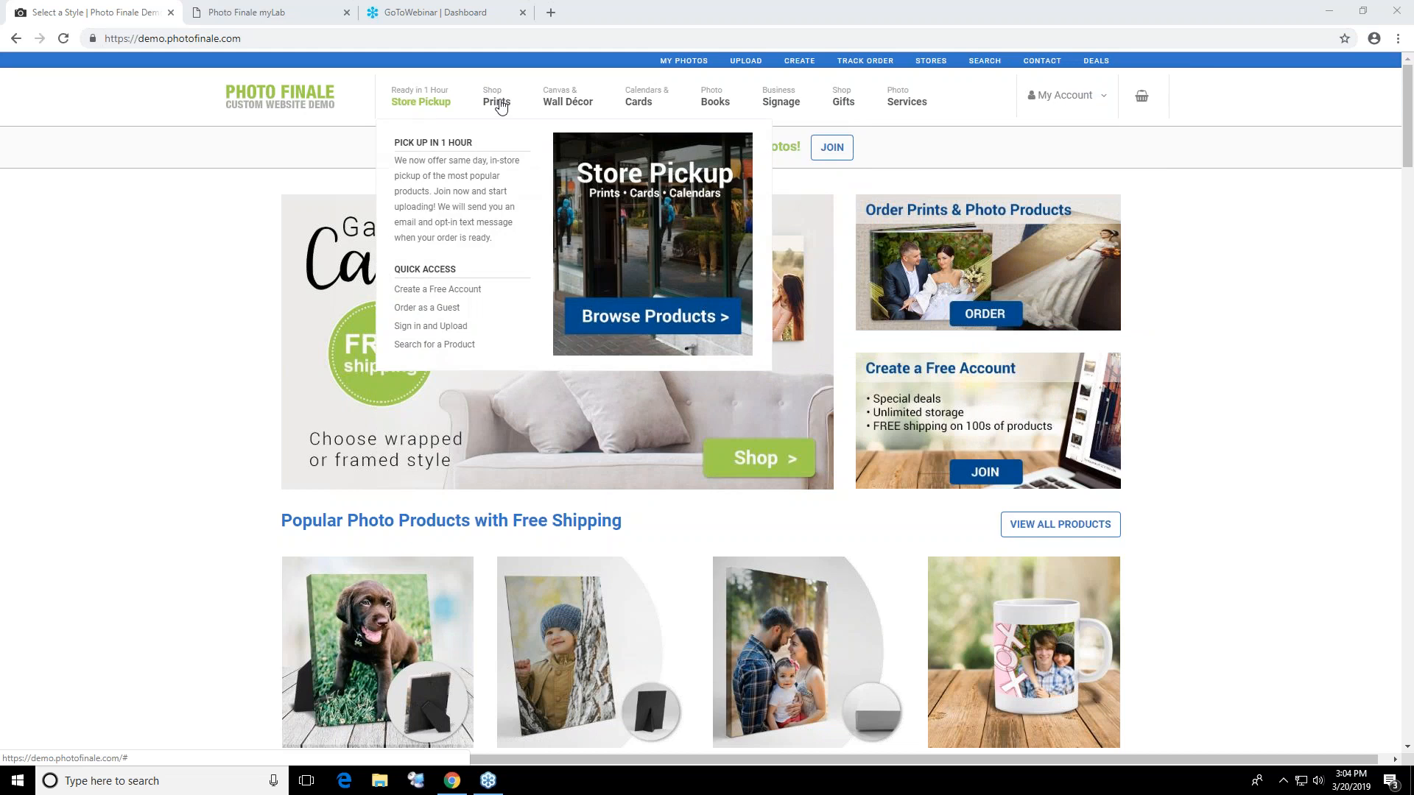
mouse_move(651, 99)
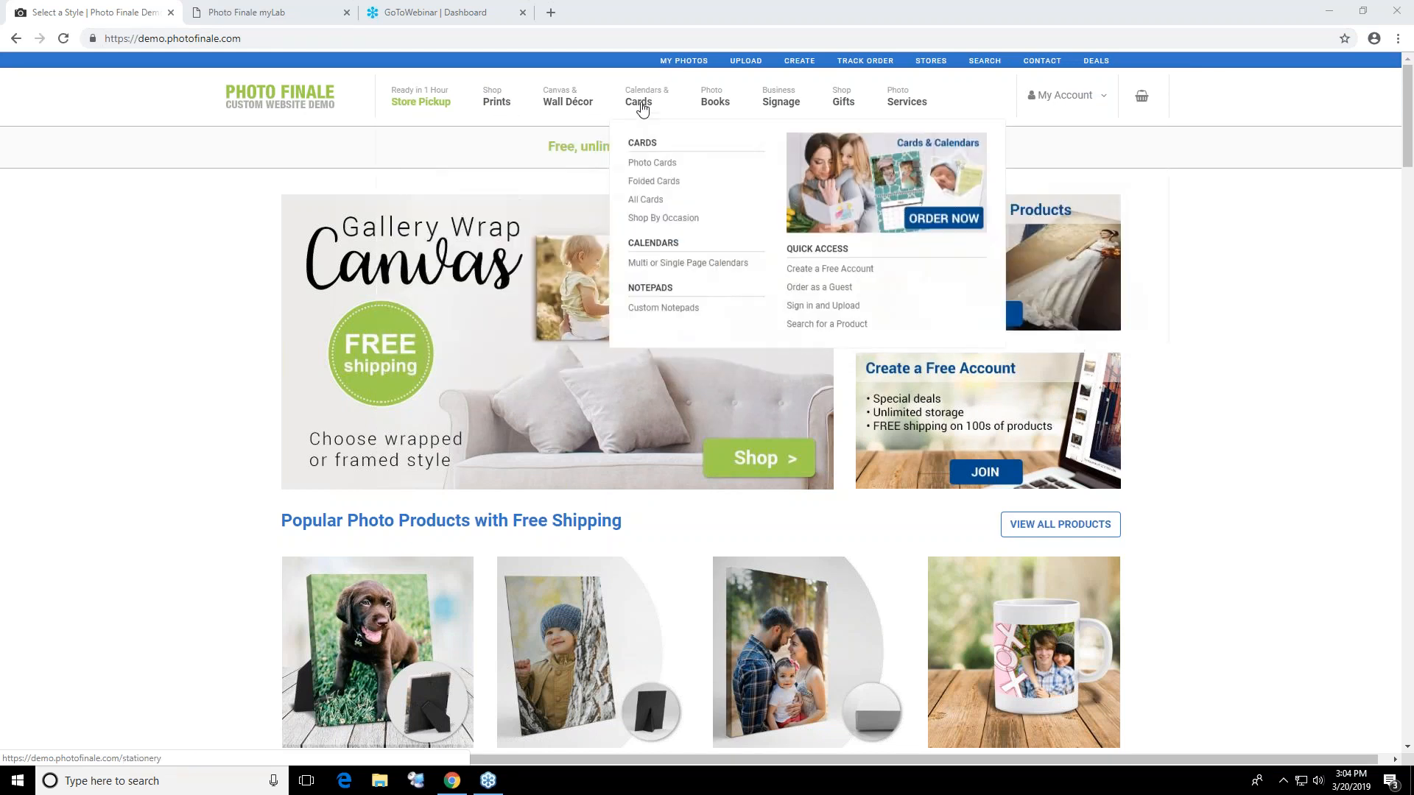
mouse_move(841, 103)
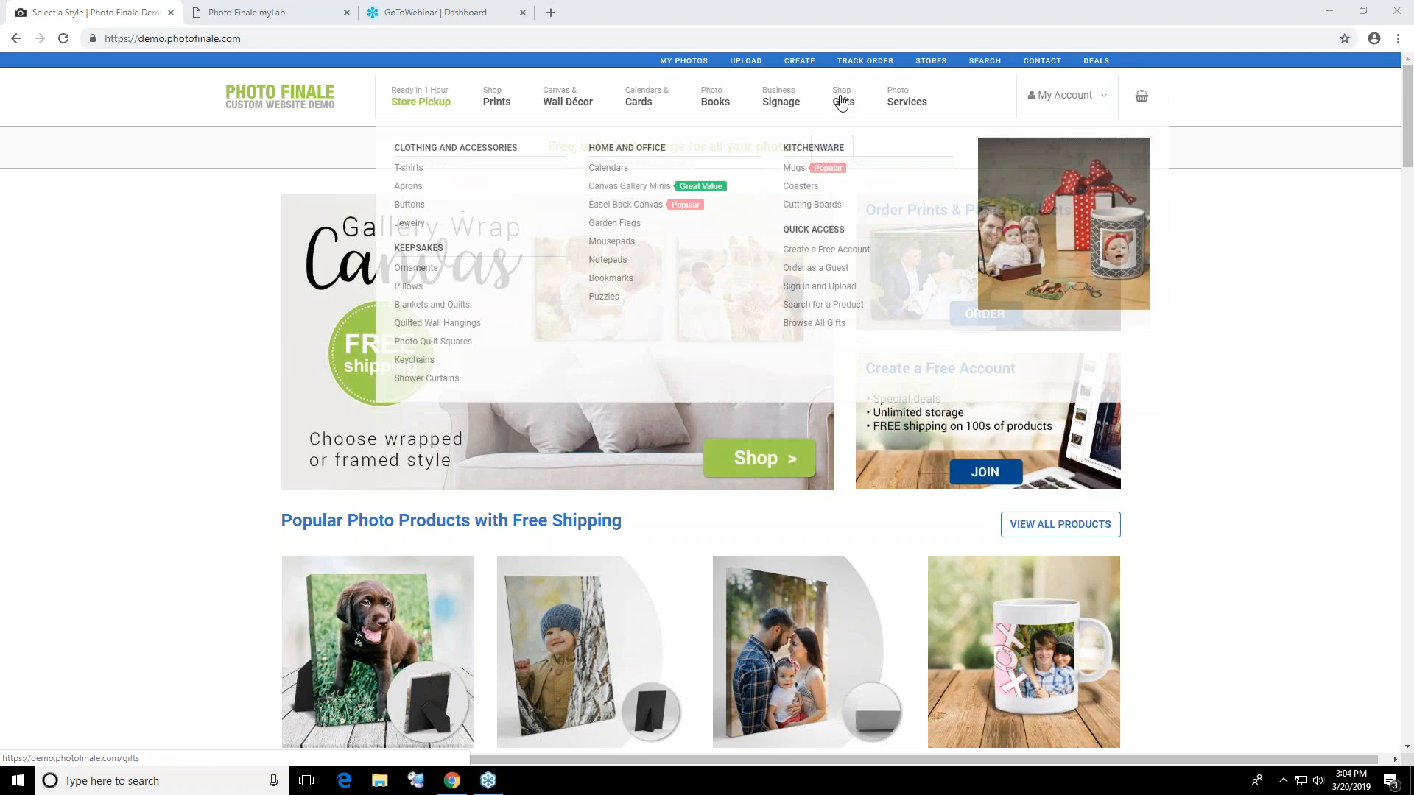
mouse_move(891, 105)
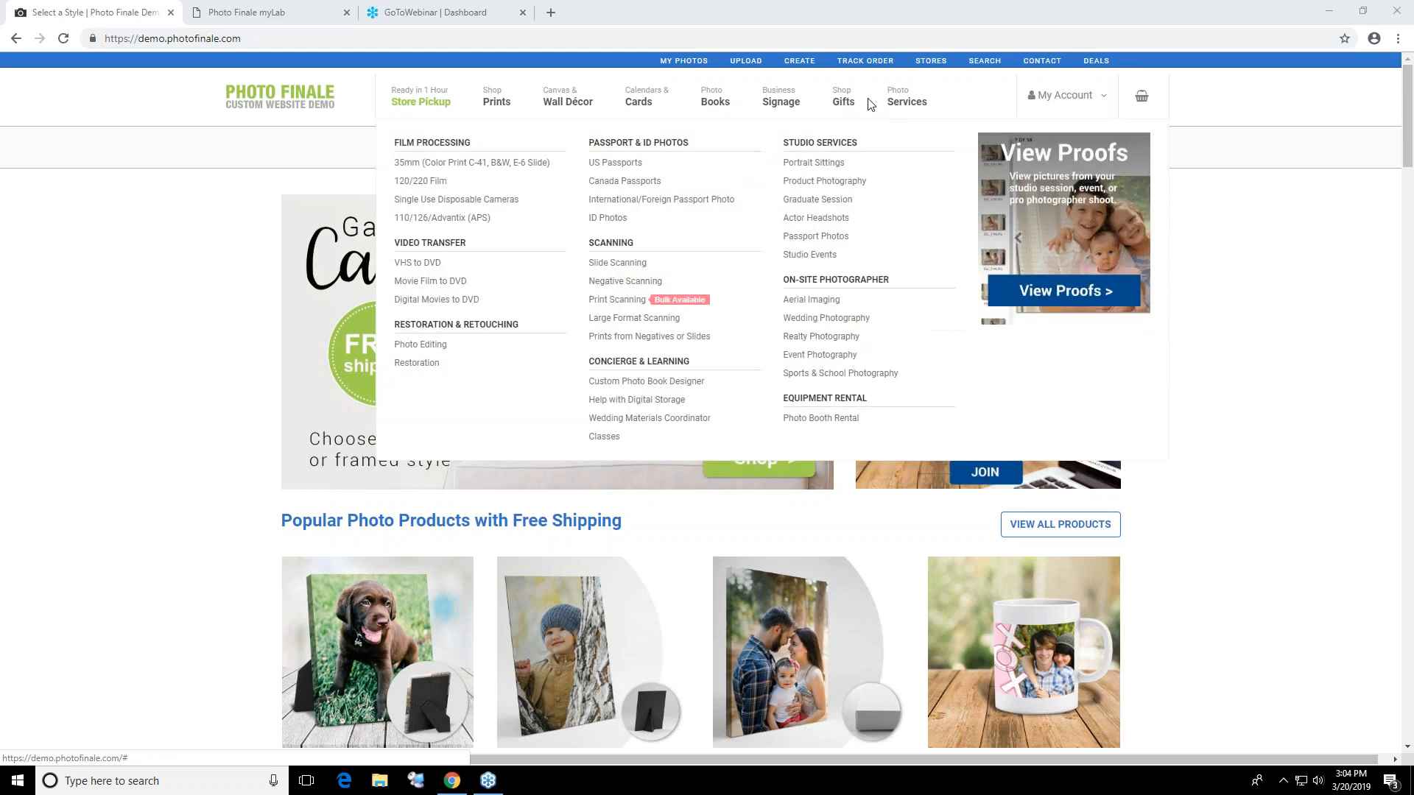
mouse_move(794, 106)
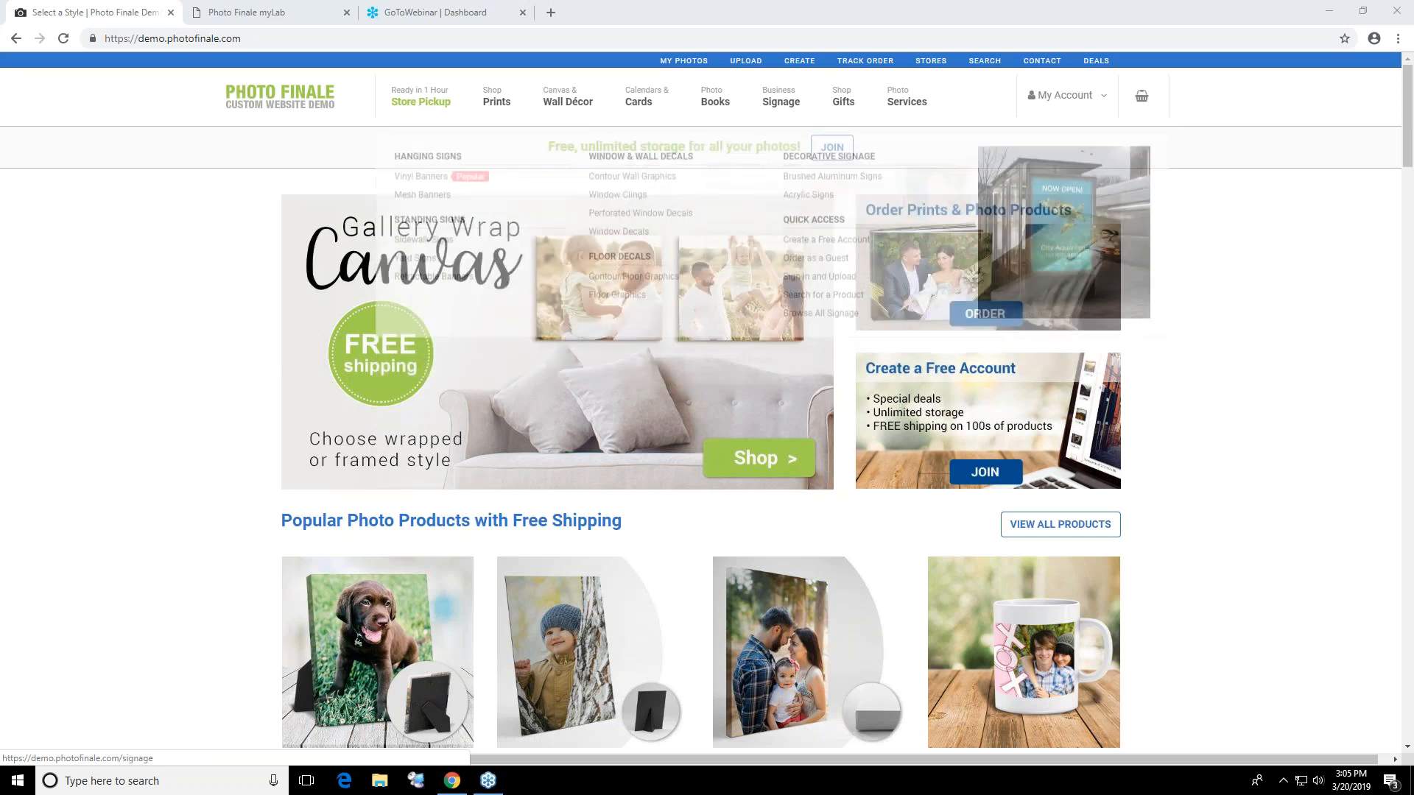
mouse_move(639, 101)
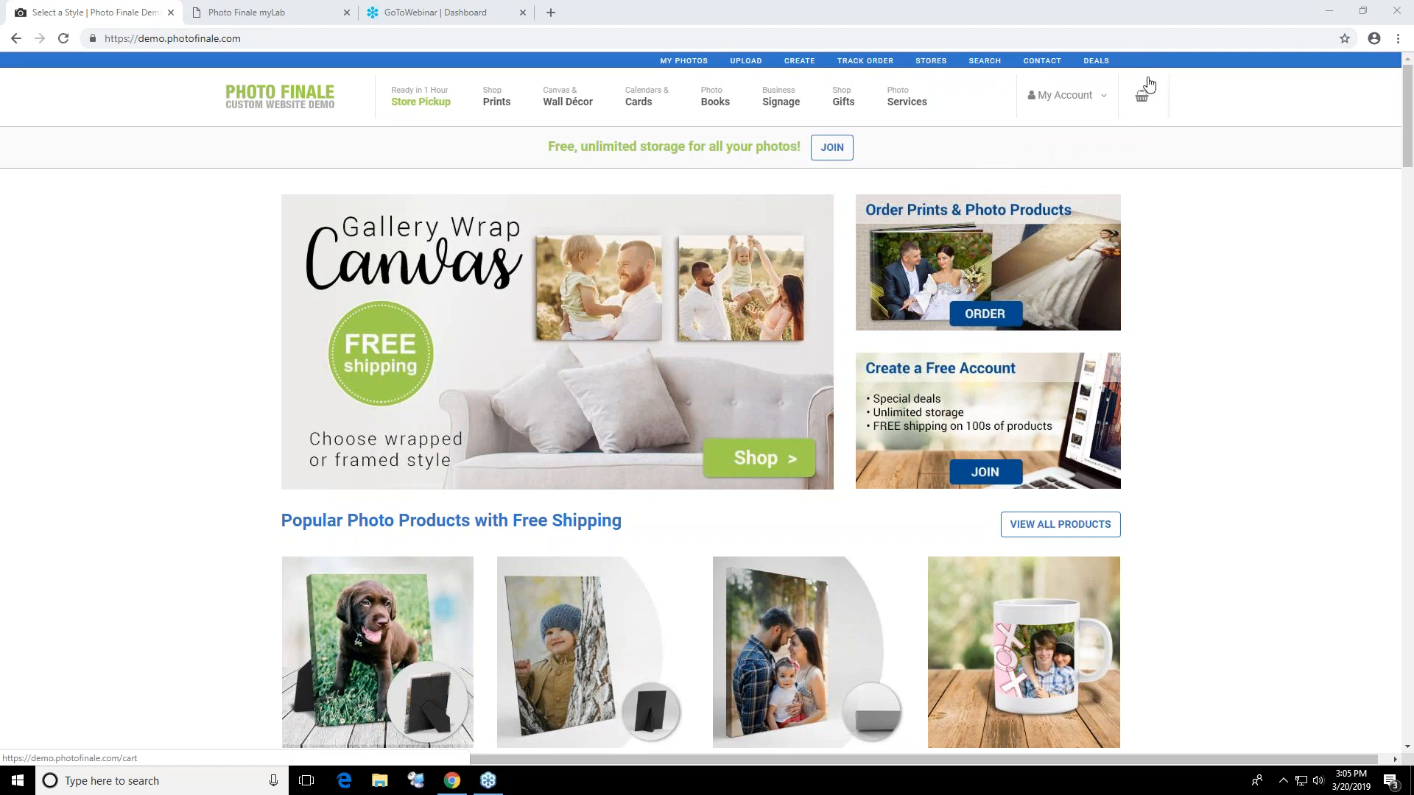
mouse_move(1069, 110)
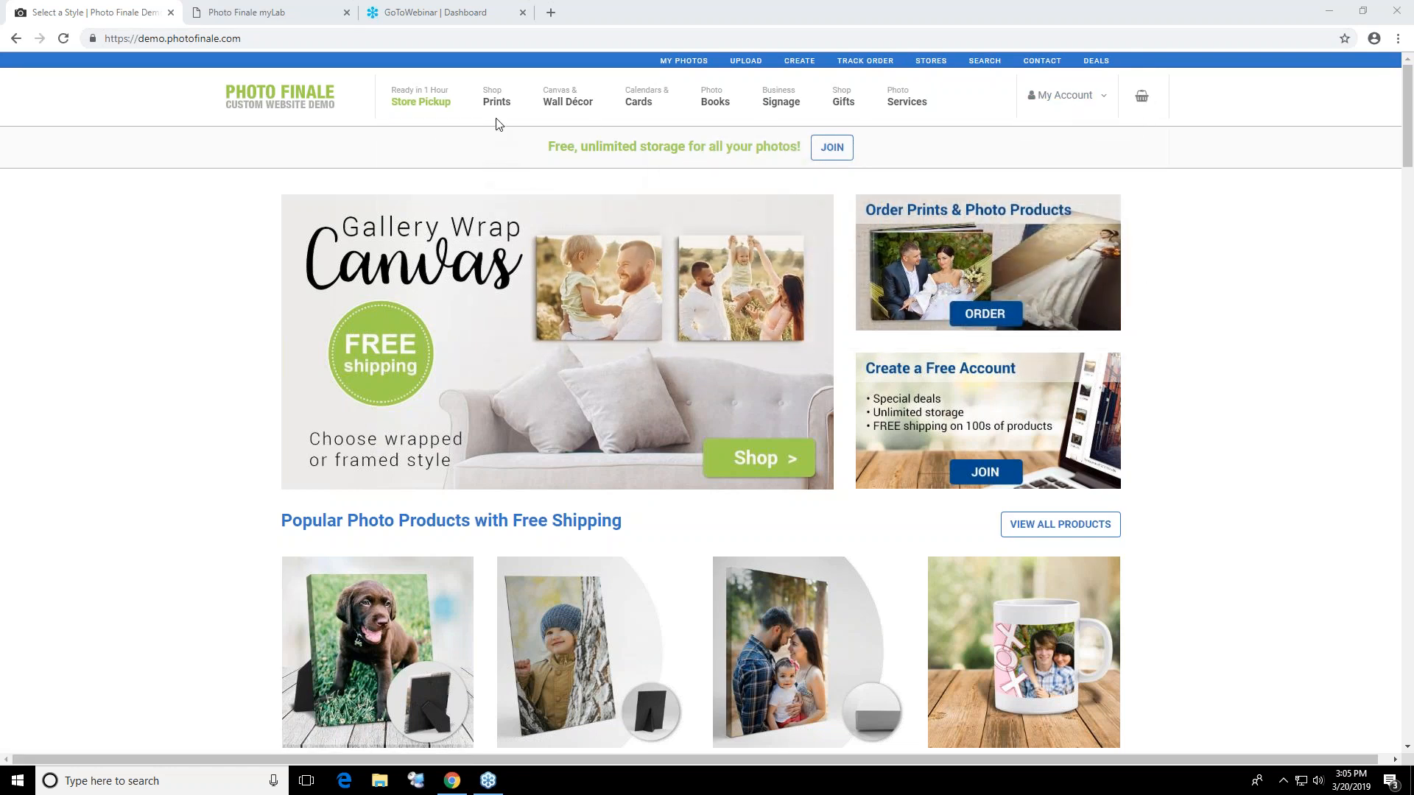
Open the shipped Photo Prints order page and browse the Weird Images, Family Photos and Easter collections
mouse_move(511, 109)
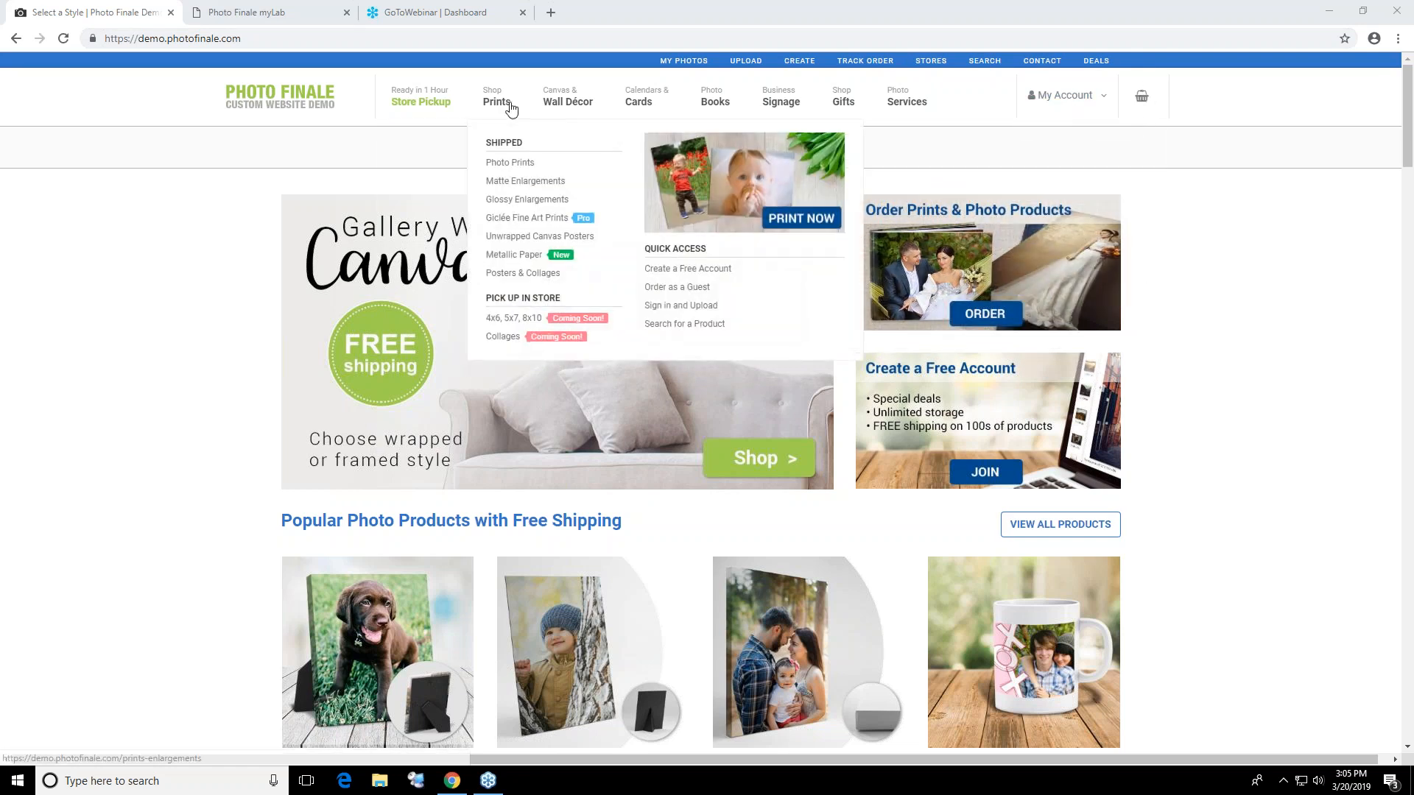
click(502, 169)
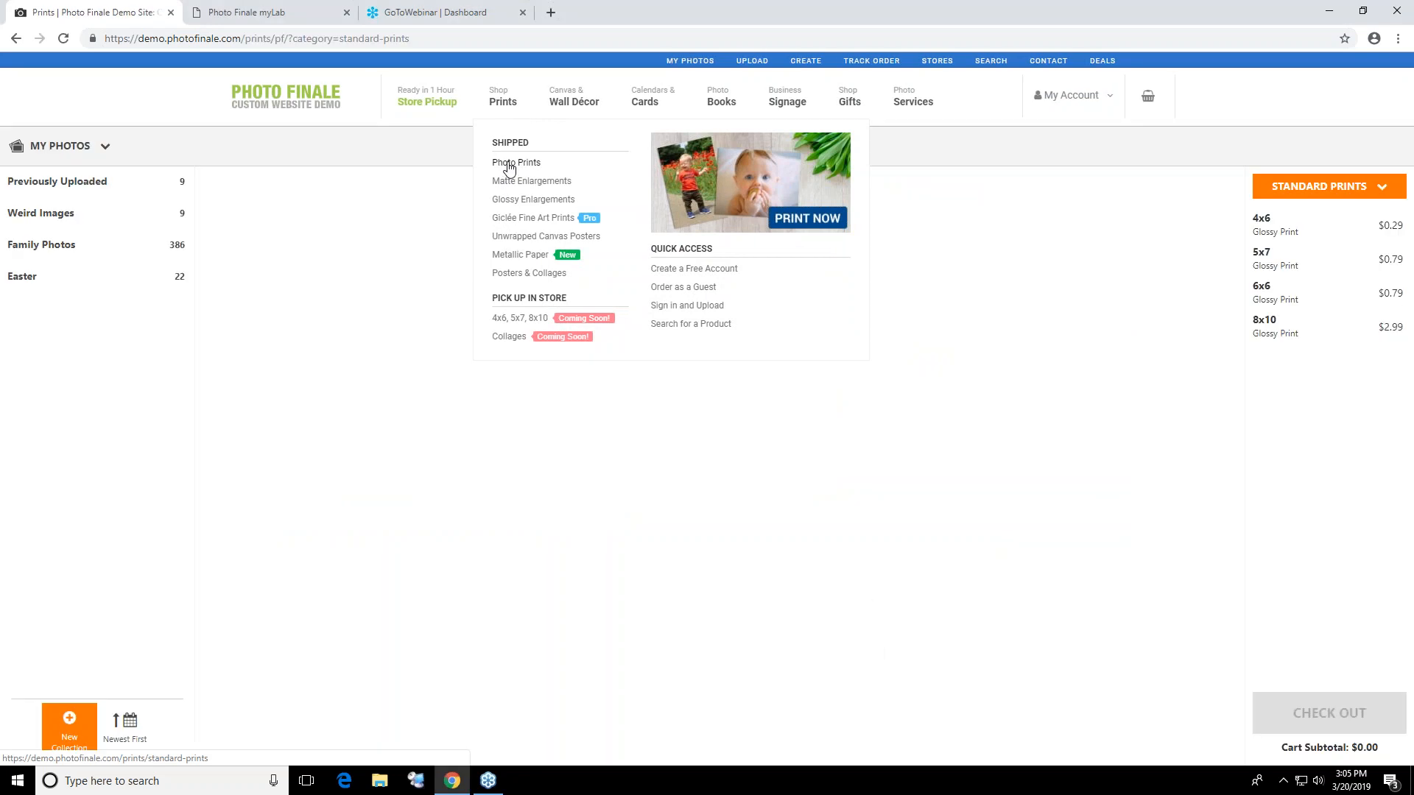
click(96, 213)
click(108, 248)
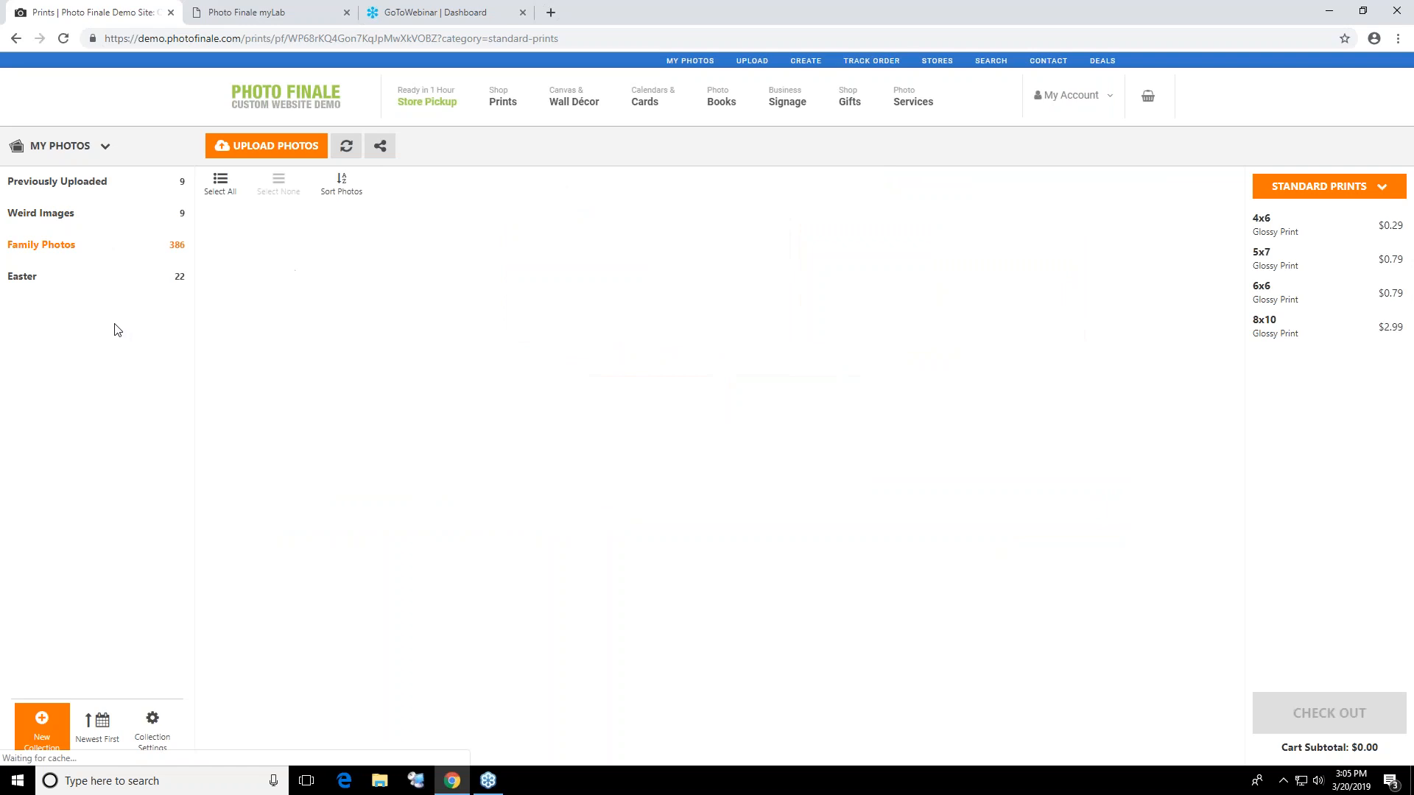
click(86, 286)
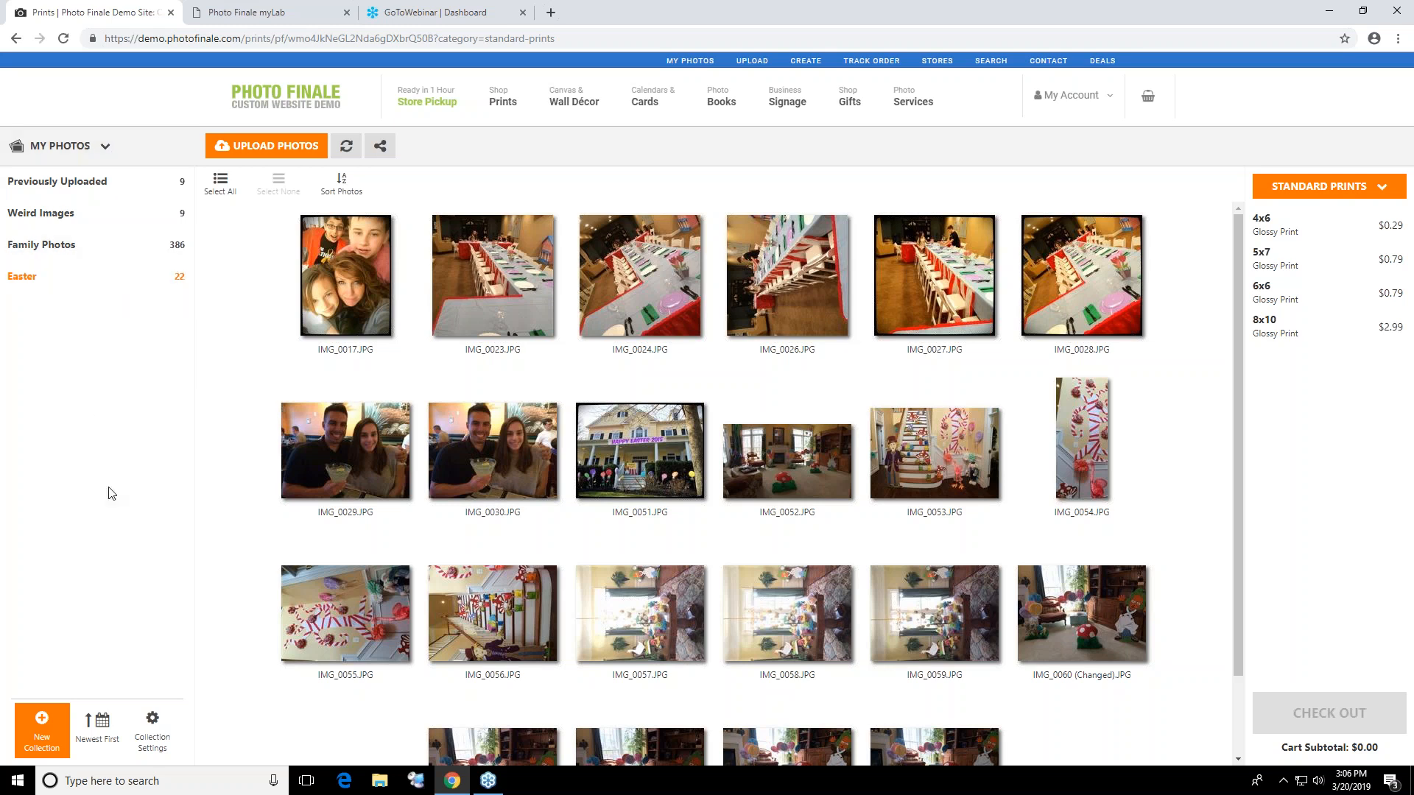
Create a new photo collection named with the owner's first name followed by "Upload", leaving the description empty
click(46, 724)
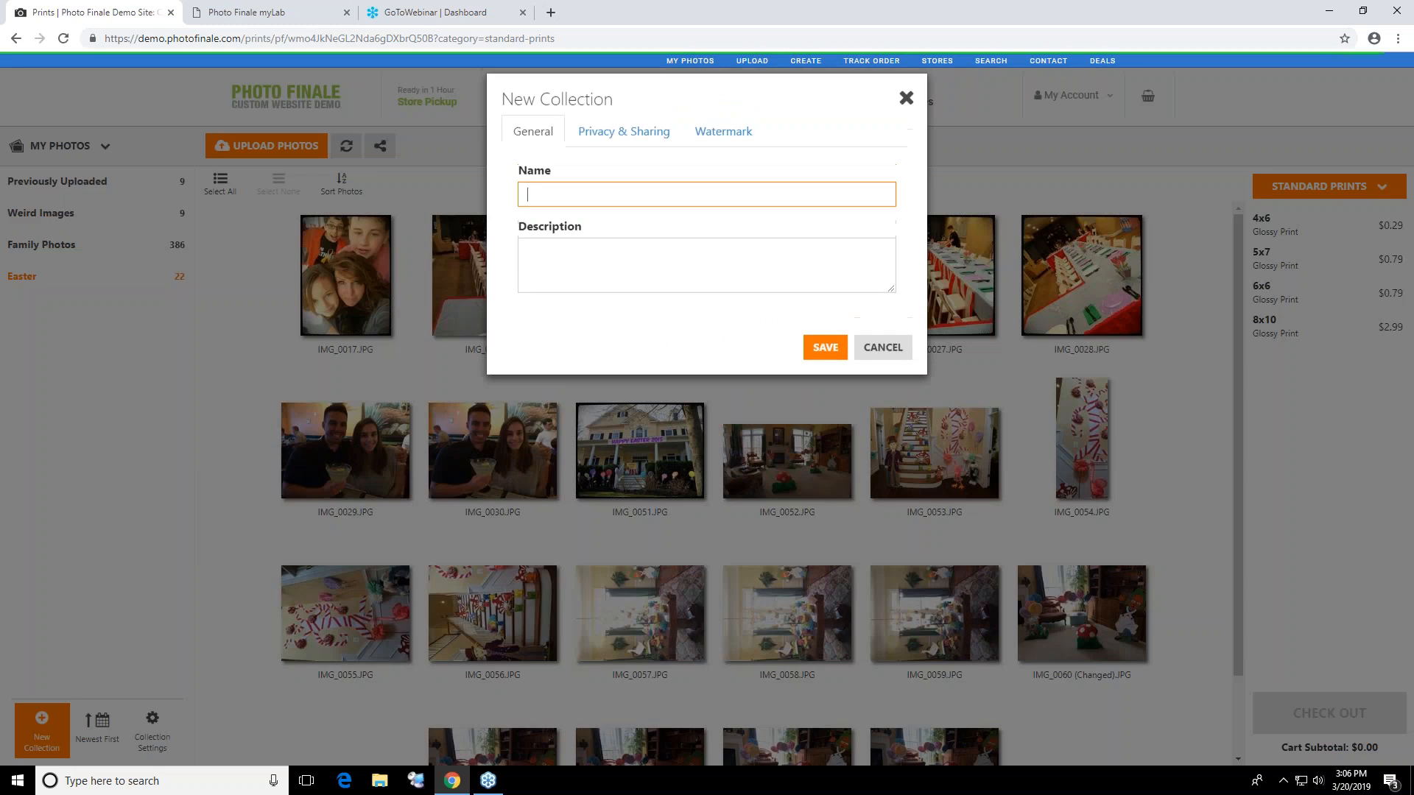
text(Ste)
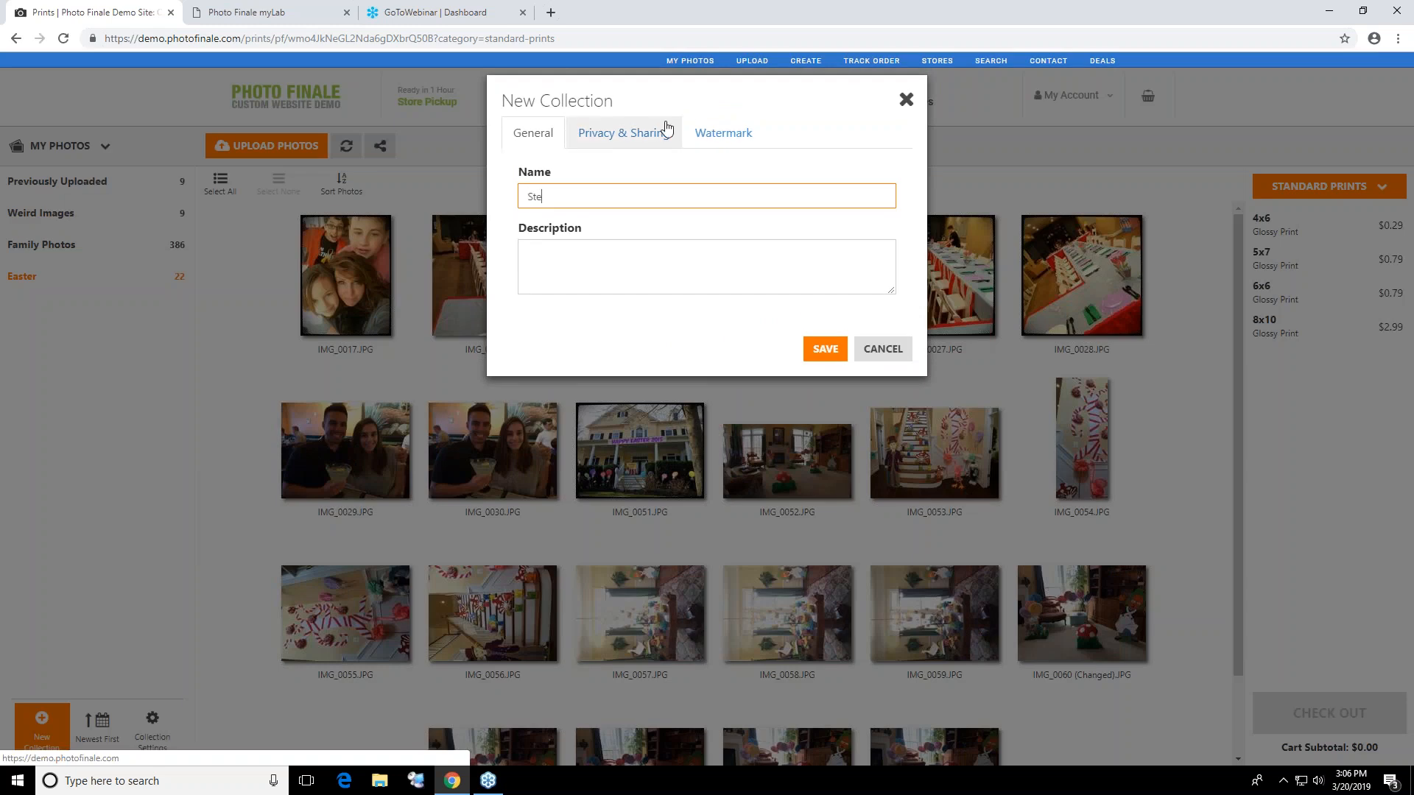
text(ve Upload)
key(Tab)
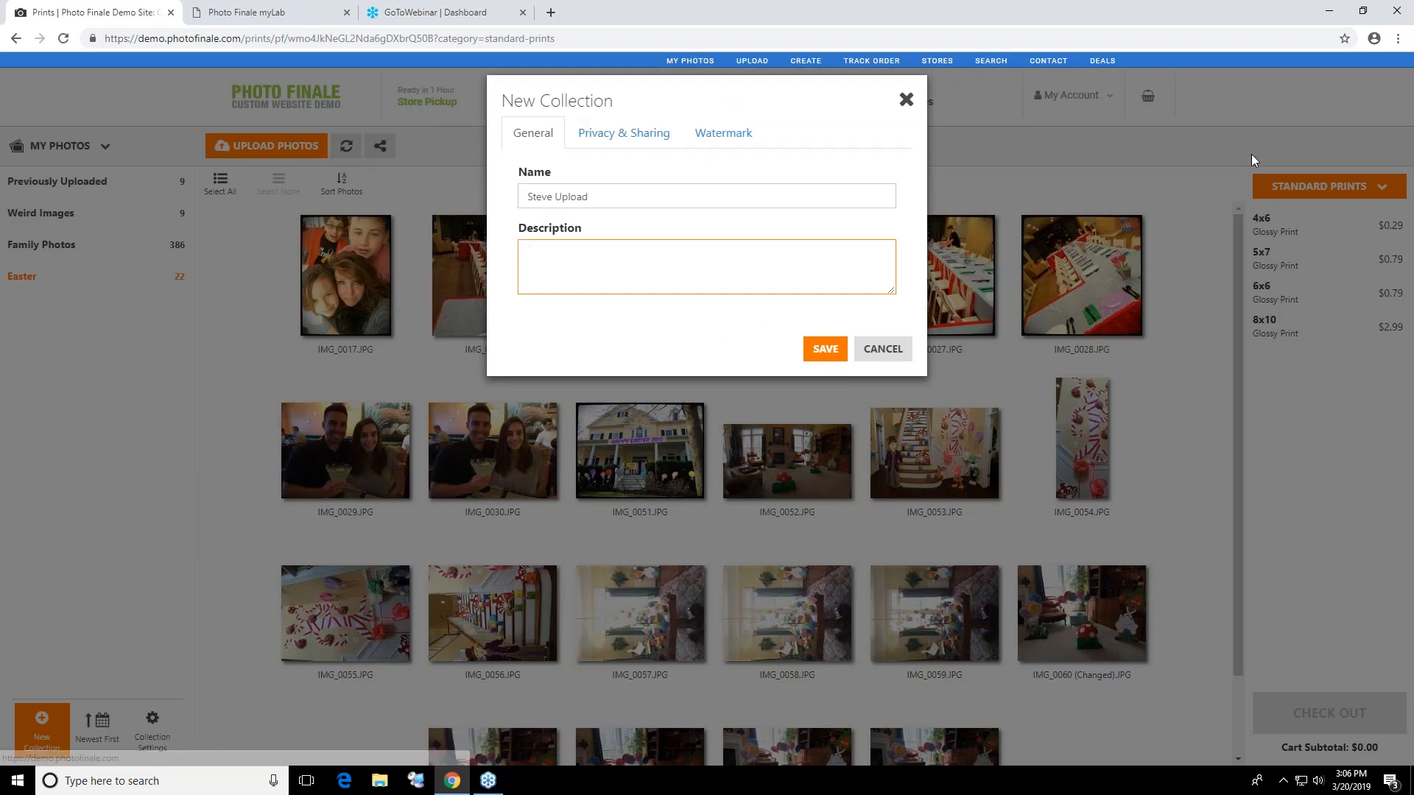
click(835, 357)
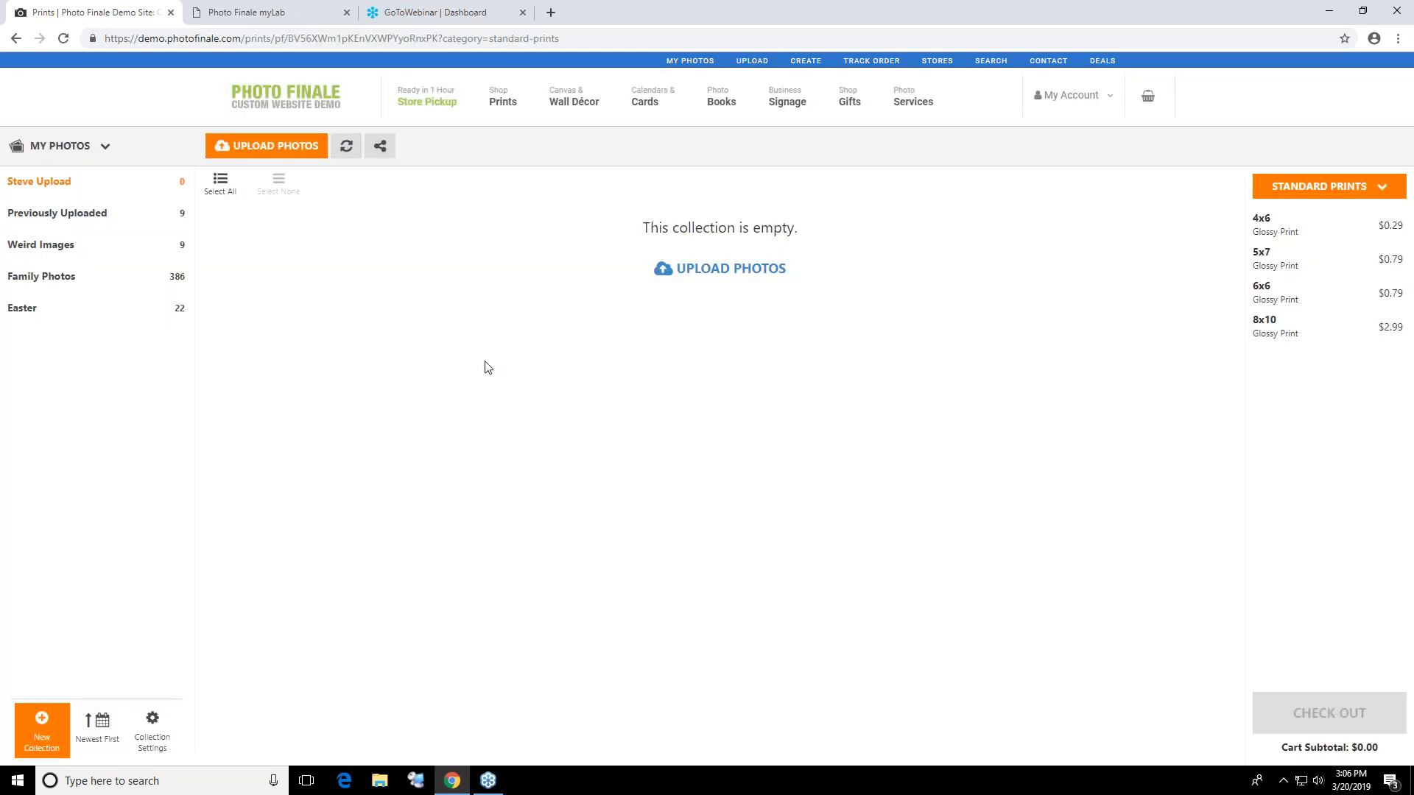
Upload the pictures from IMG_8516 through IMG_9656 in the Pictures folder to the new collection at original size
click(741, 280)
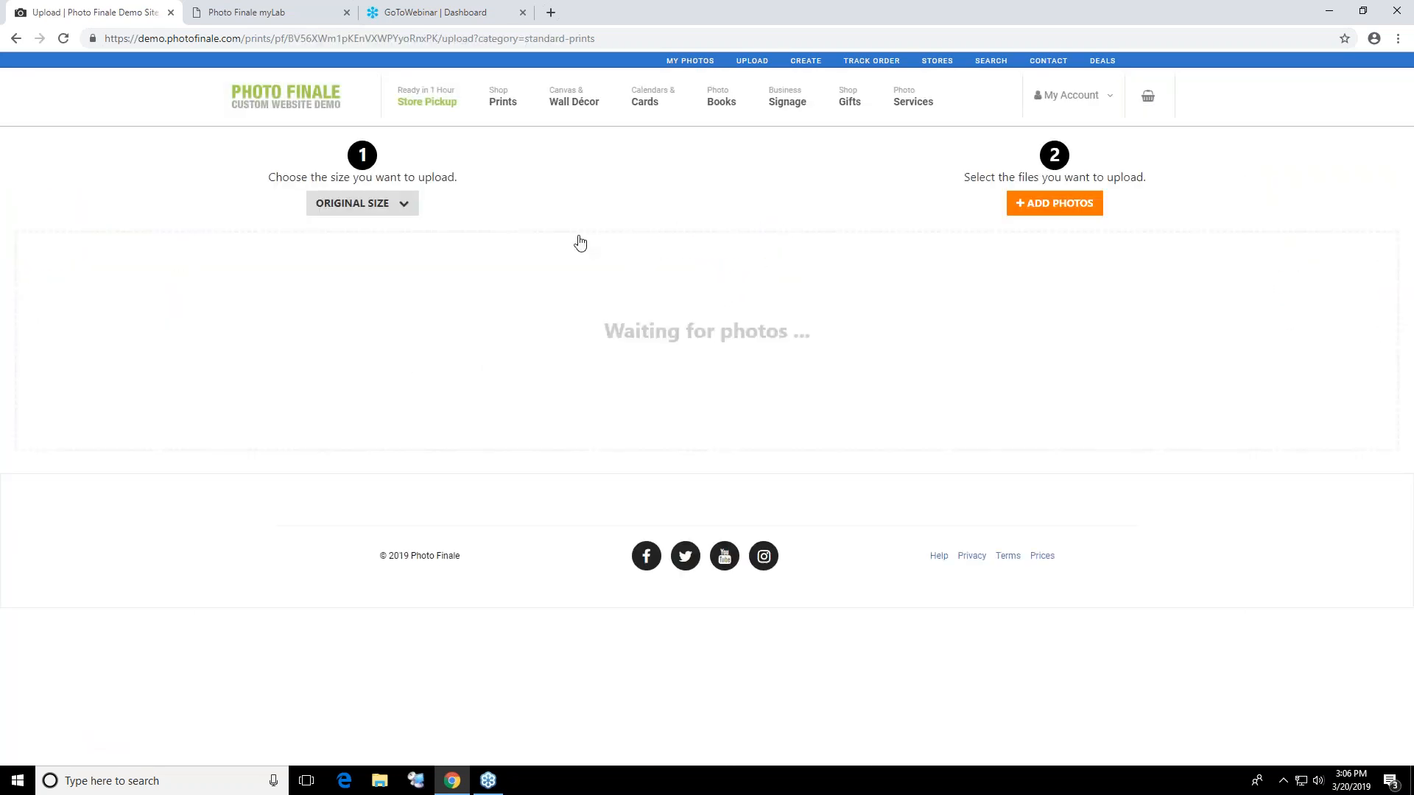
click(1046, 205)
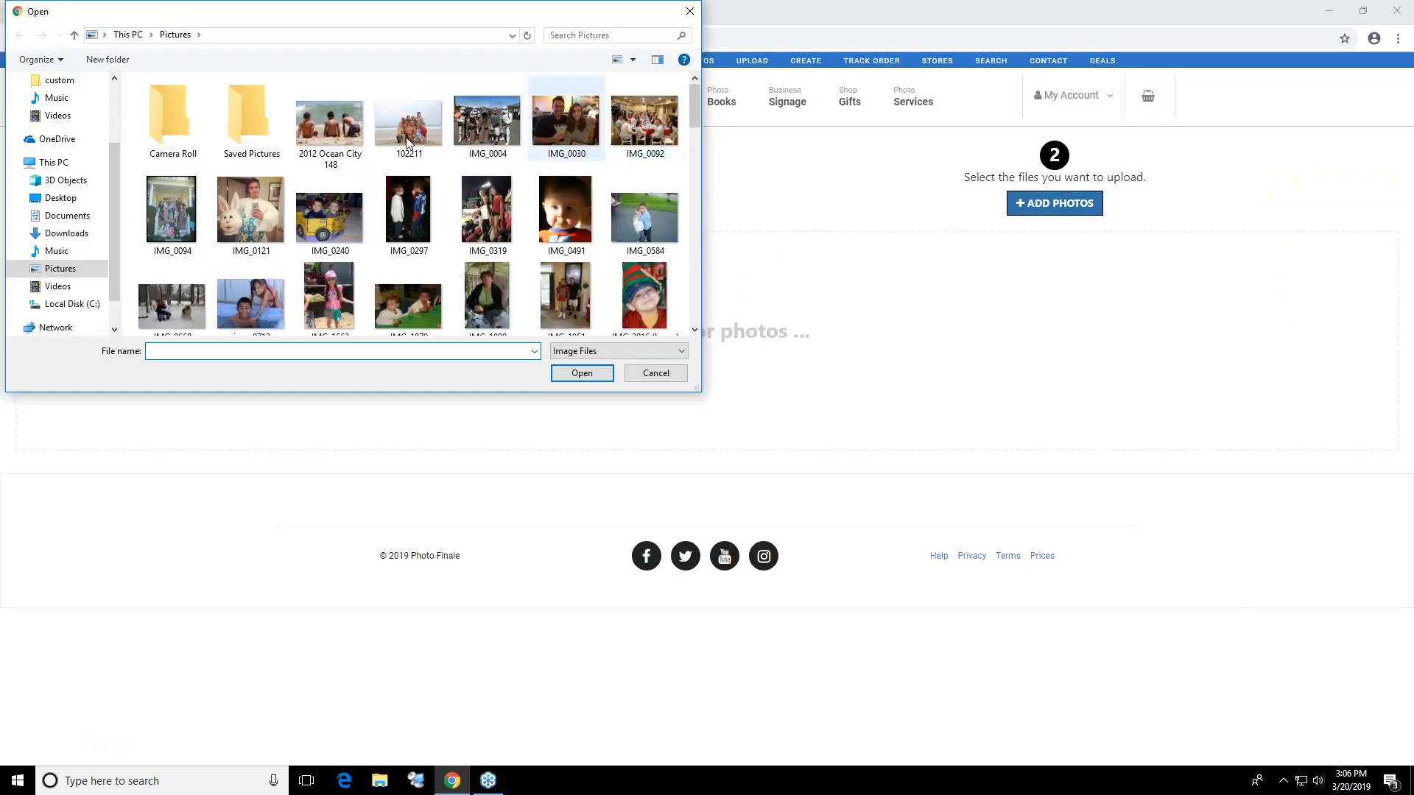
scroll(464, 207, down, 10)
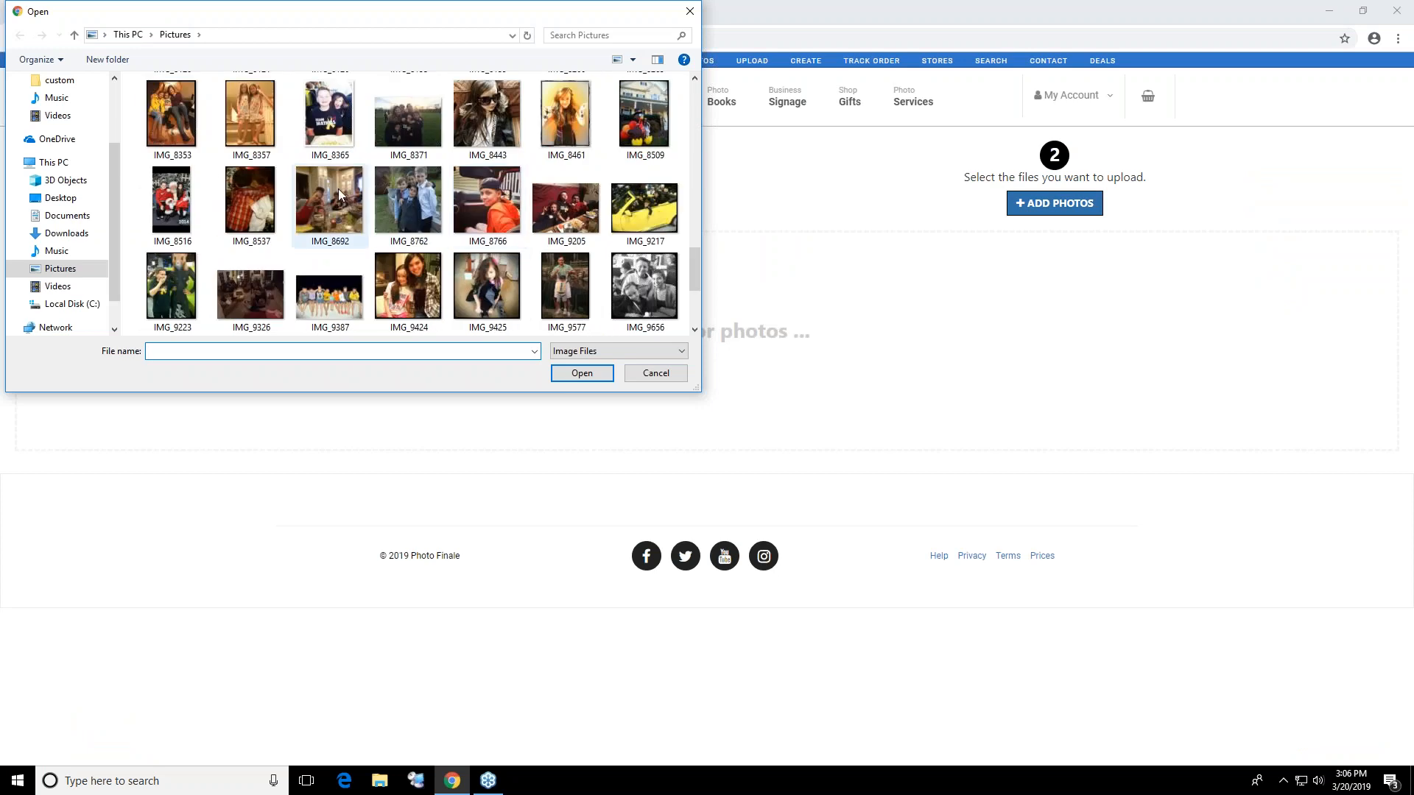
click(173, 197)
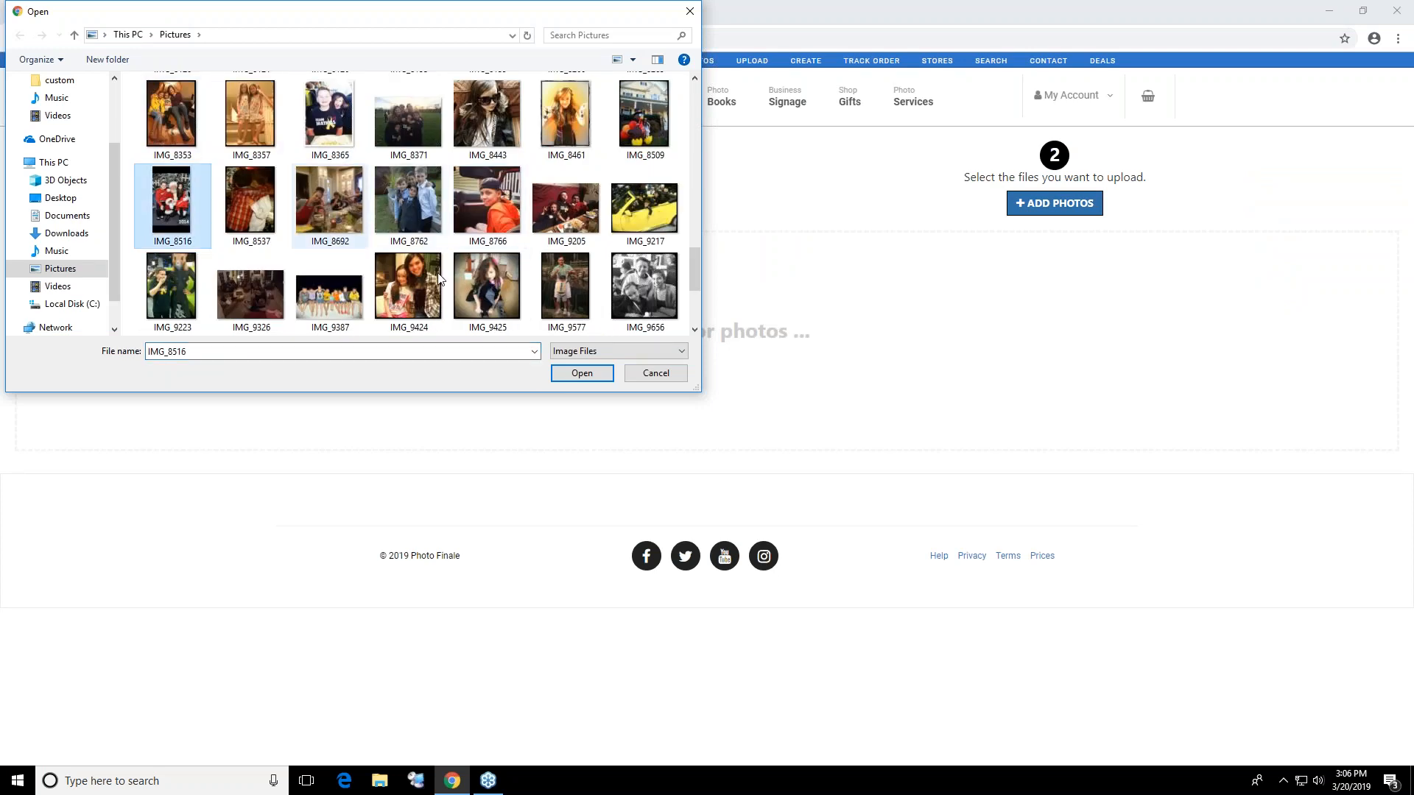
shift+click(646, 302)
click(582, 374)
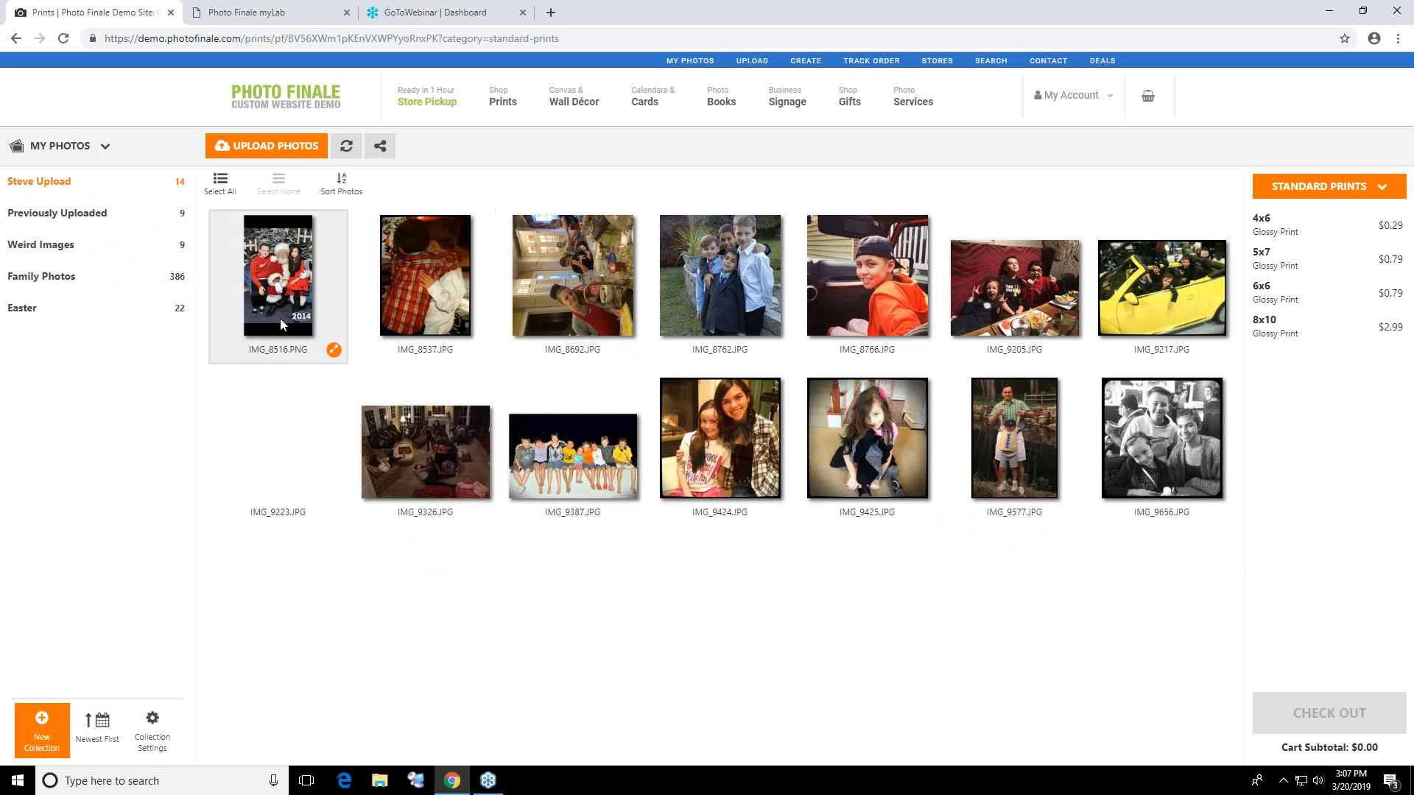
Select ten photos one by one in the new collection, from IMG_8516 to IMG_8766 and from IMG_9223 to IMG_9425
click(339, 298)
click(430, 281)
click(379, 431)
click(301, 458)
click(592, 456)
click(574, 287)
click(718, 284)
click(739, 414)
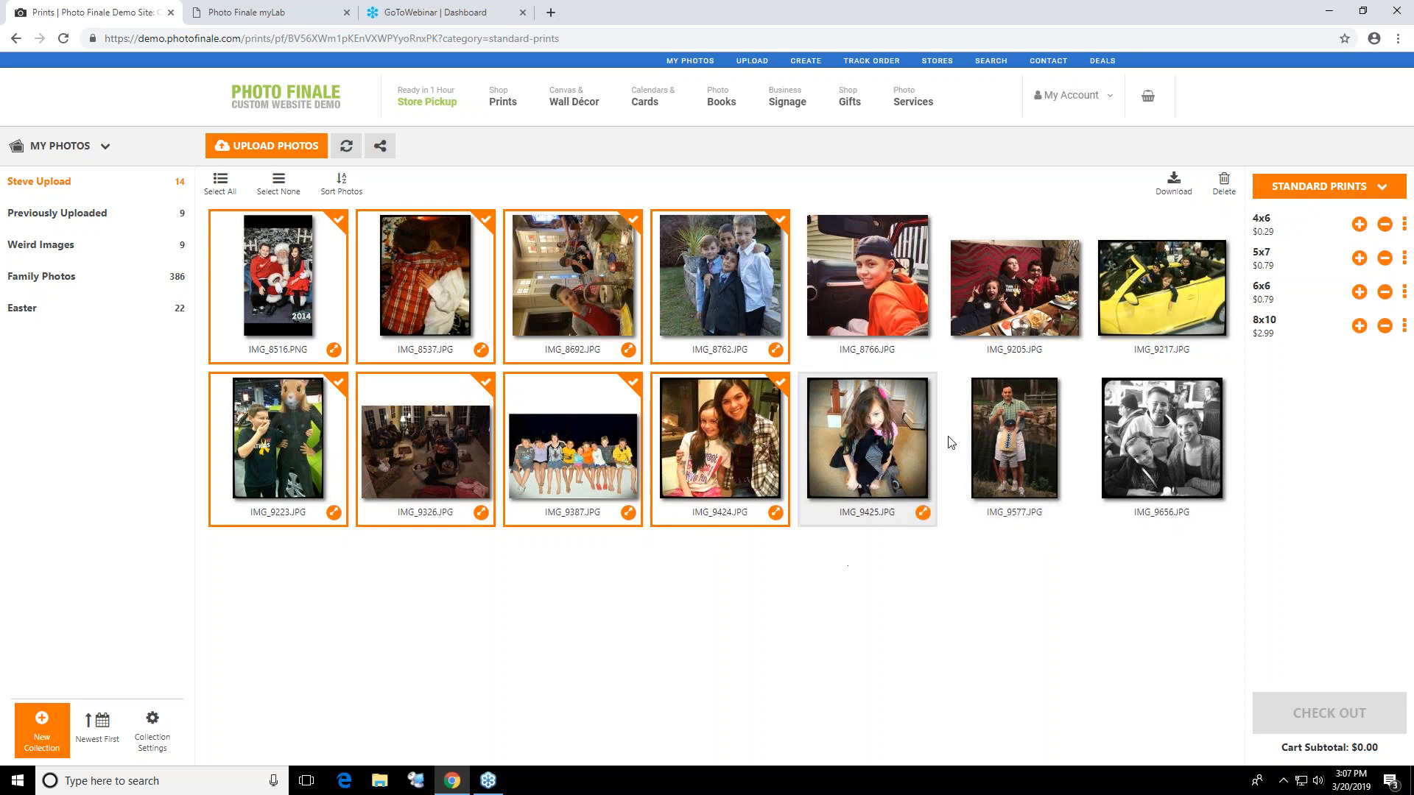
click(877, 266)
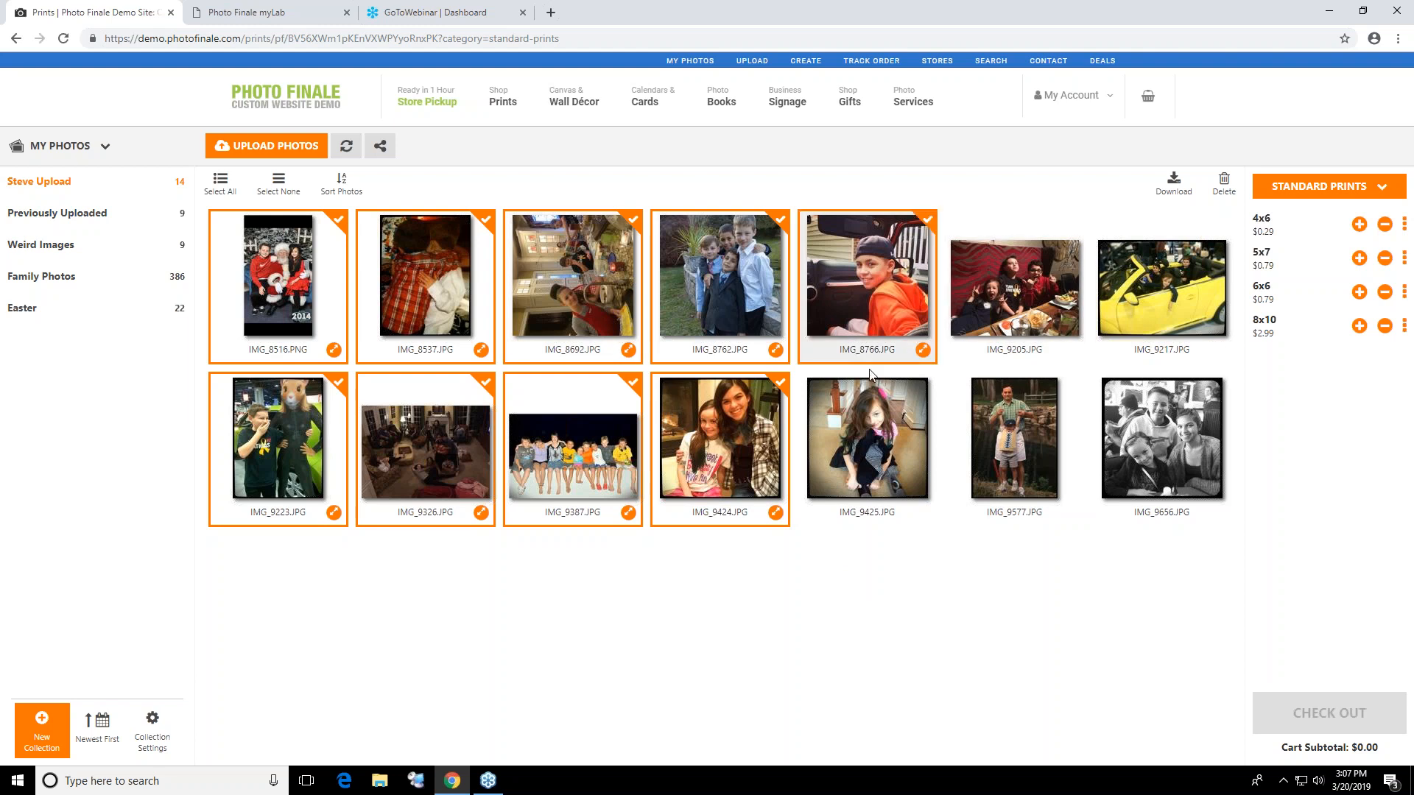
Select every photo in the new collection and order one 4x6 glossy print of each
click(220, 182)
click(1360, 224)
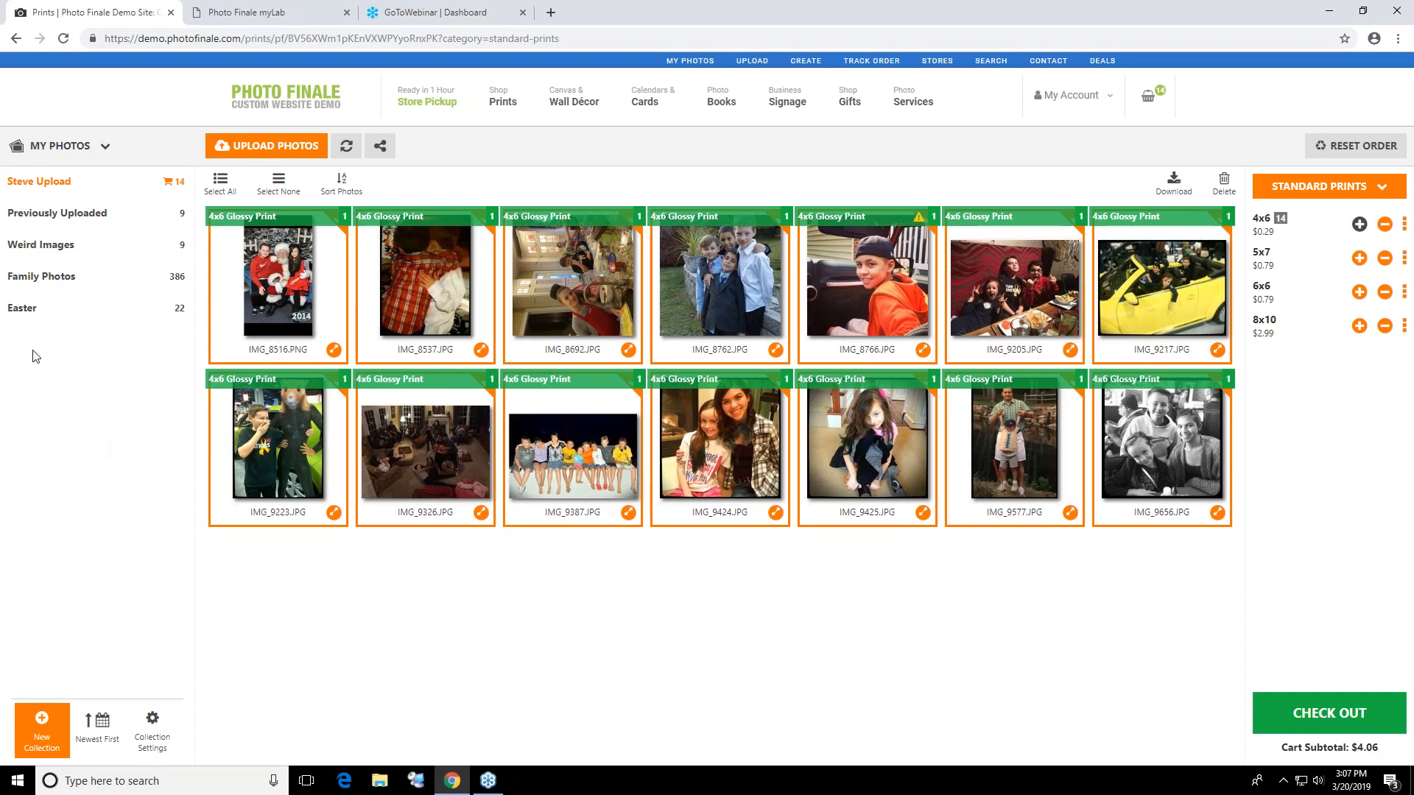
In Family Photos, select IMG_0017, IMG_0029, IMG_0030, IMG_0087 and two IMG_7169 photos, and order one 5x7 glossy print of each
click(53, 294)
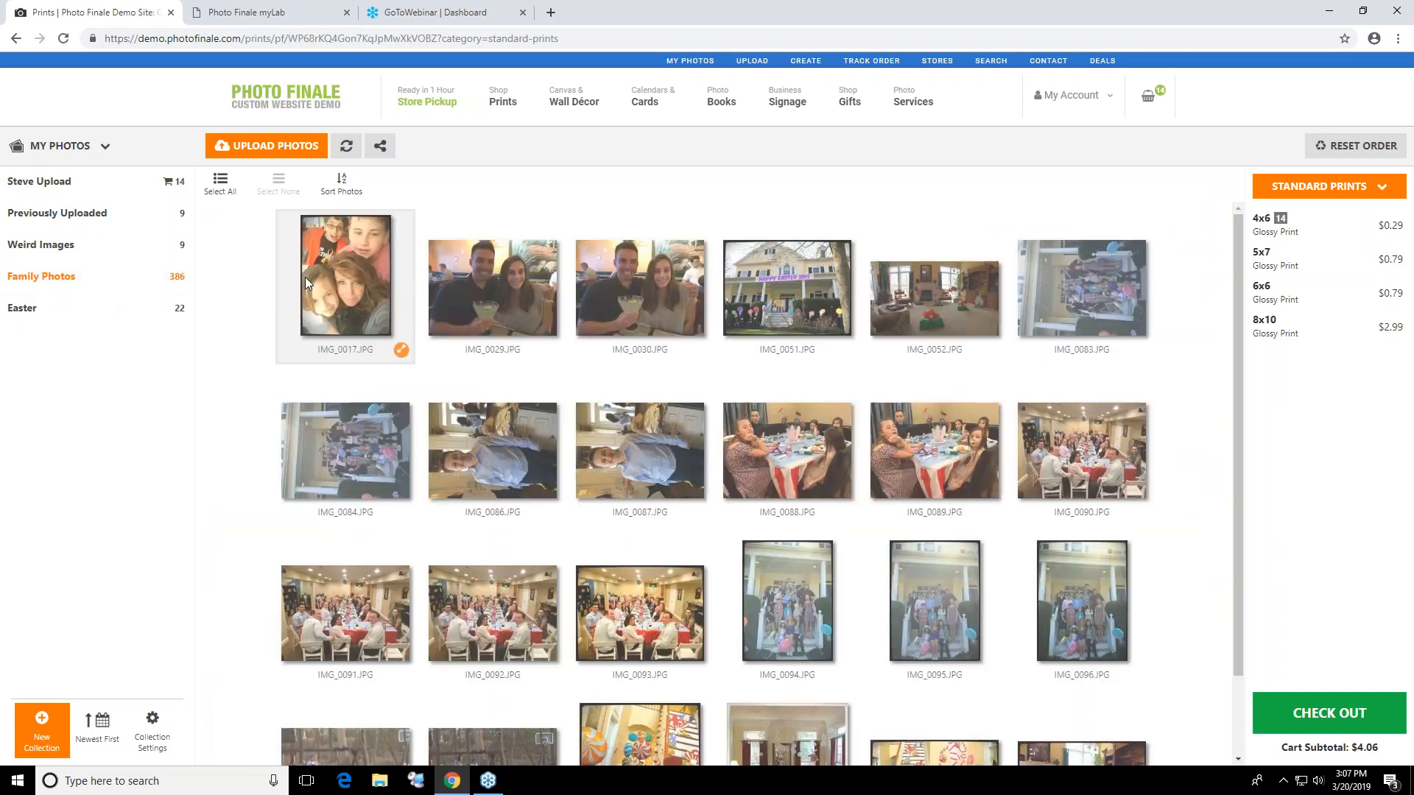
click(326, 294)
click(531, 286)
click(643, 313)
click(642, 493)
scroll(749, 462, down, 20)
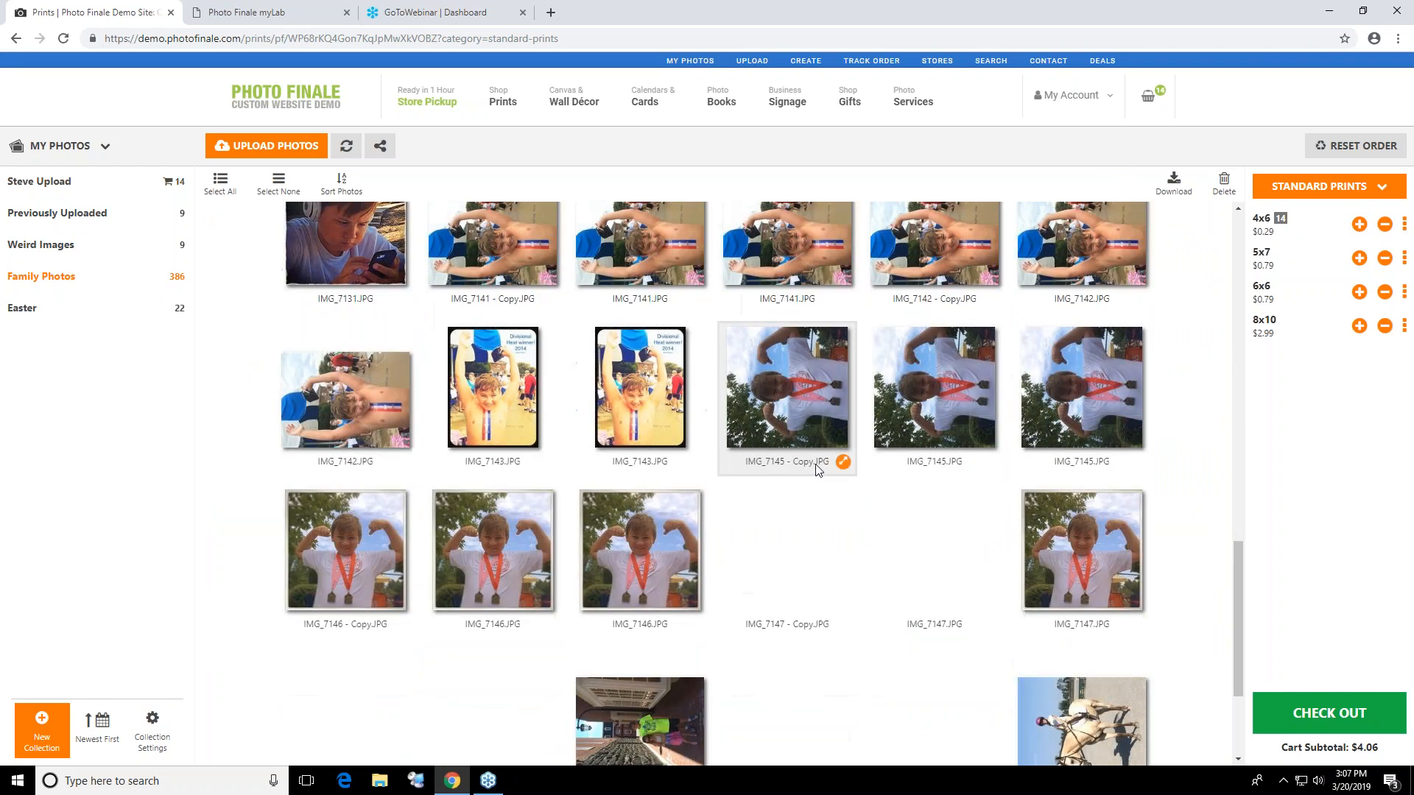
click(933, 295)
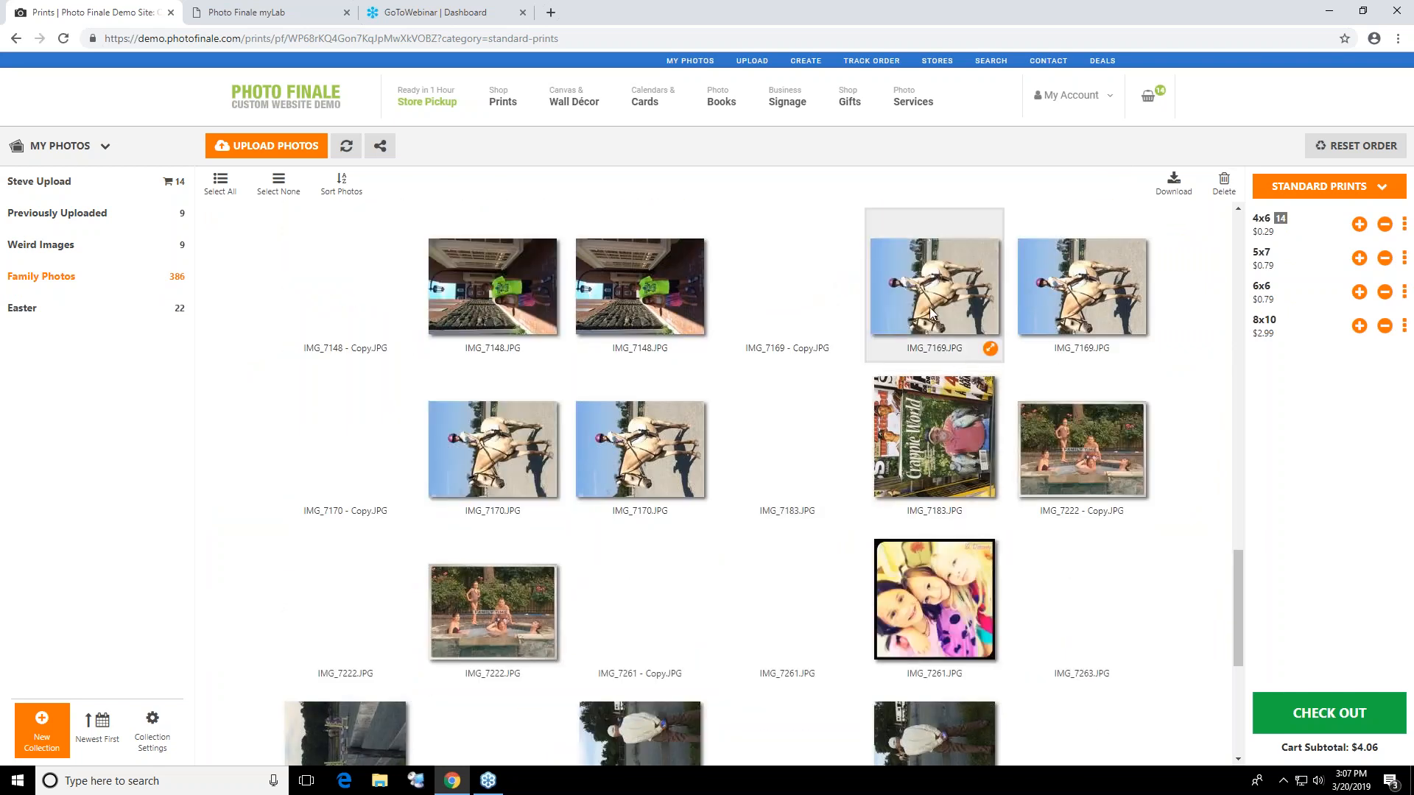
click(1102, 318)
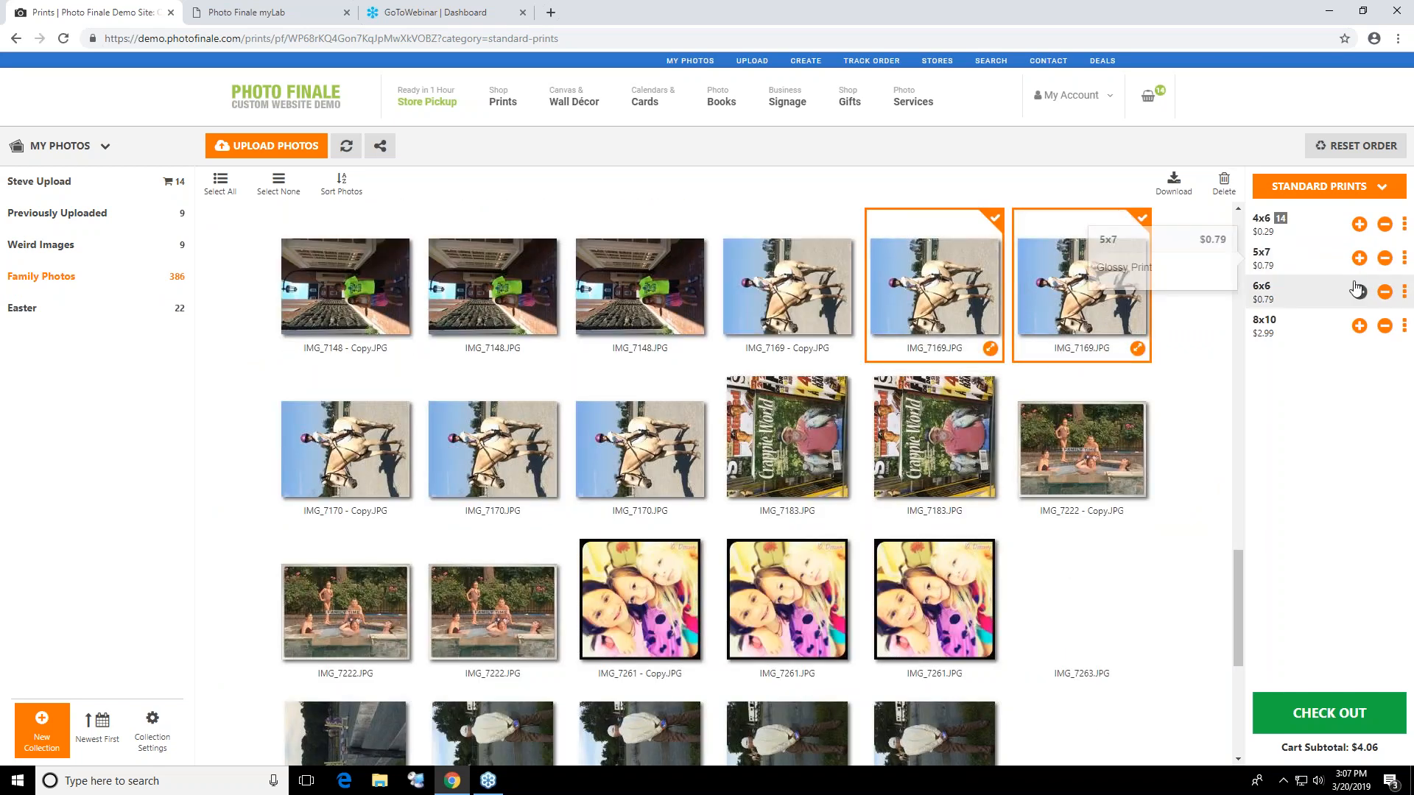
click(1359, 257)
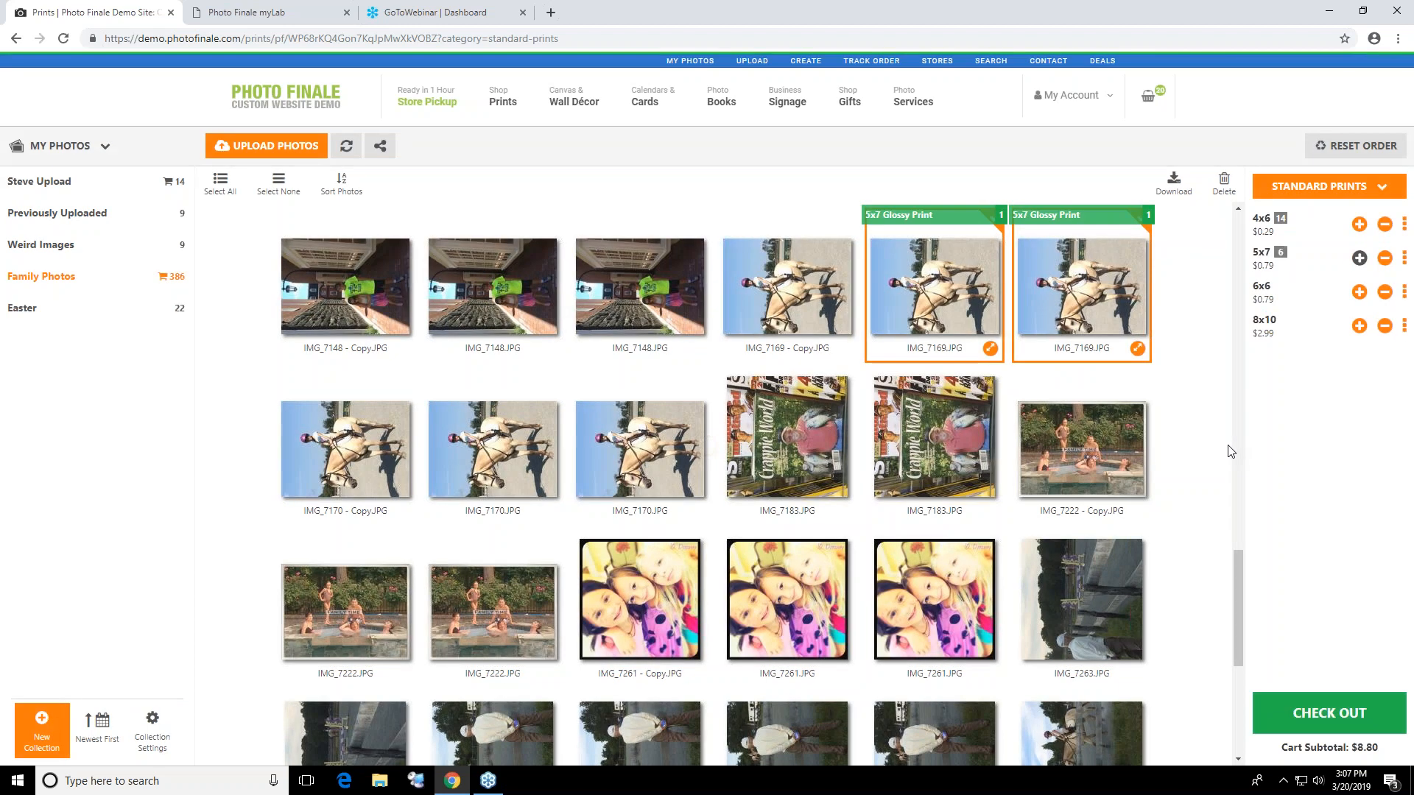
Order one 8x12 print each of IMG_0189 - Copy and IMG_0121 from the Enlargements Matte products
scroll(1231, 232, up, 10)
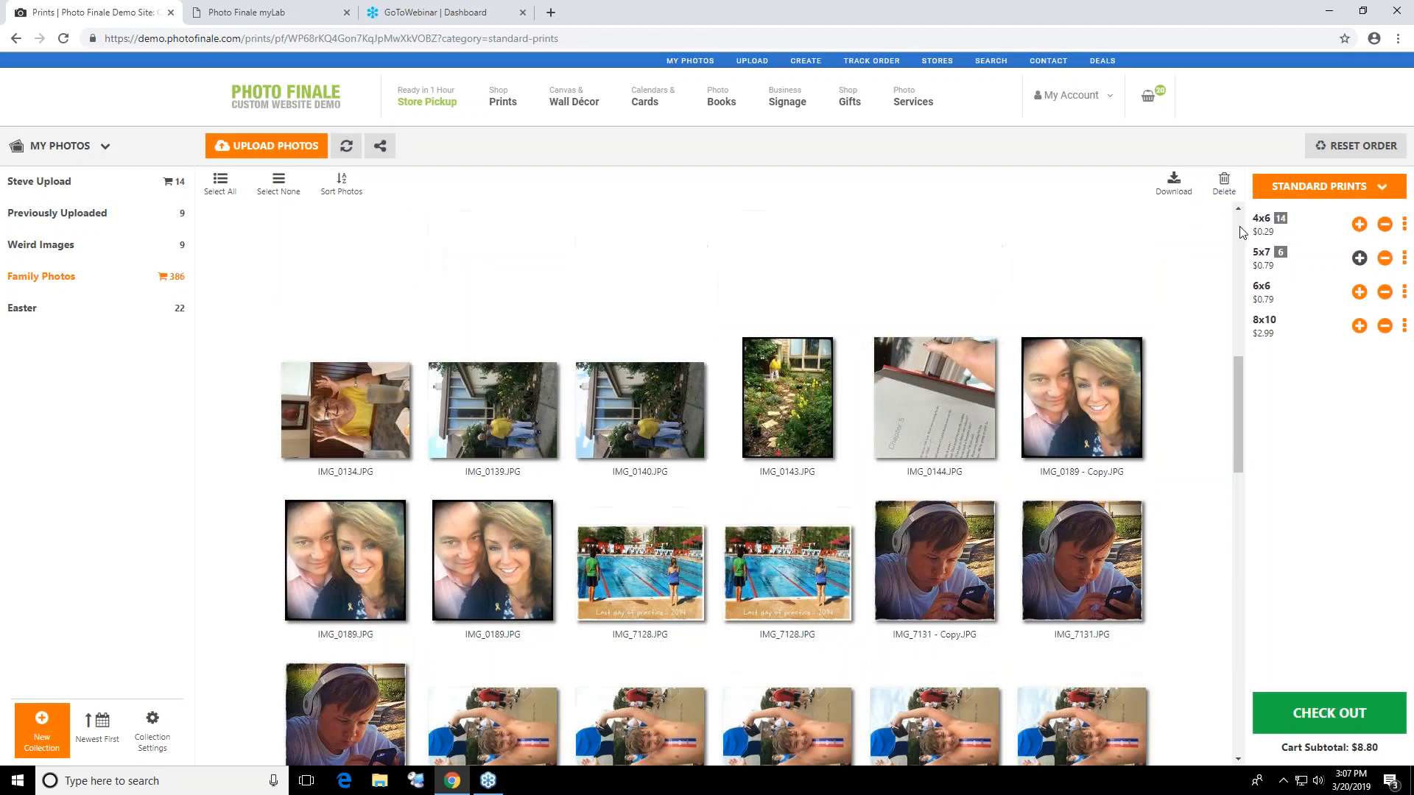
click(1054, 470)
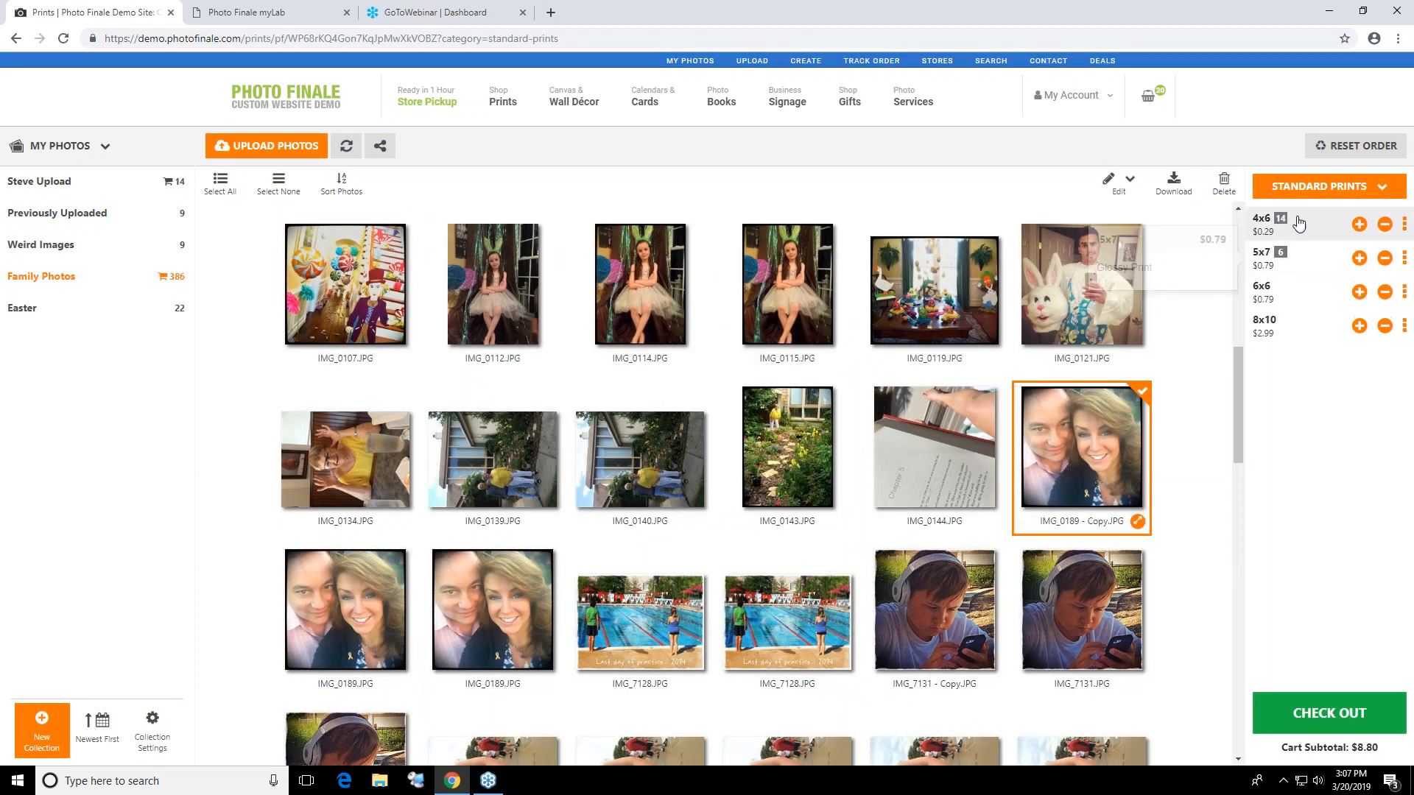
click(1315, 183)
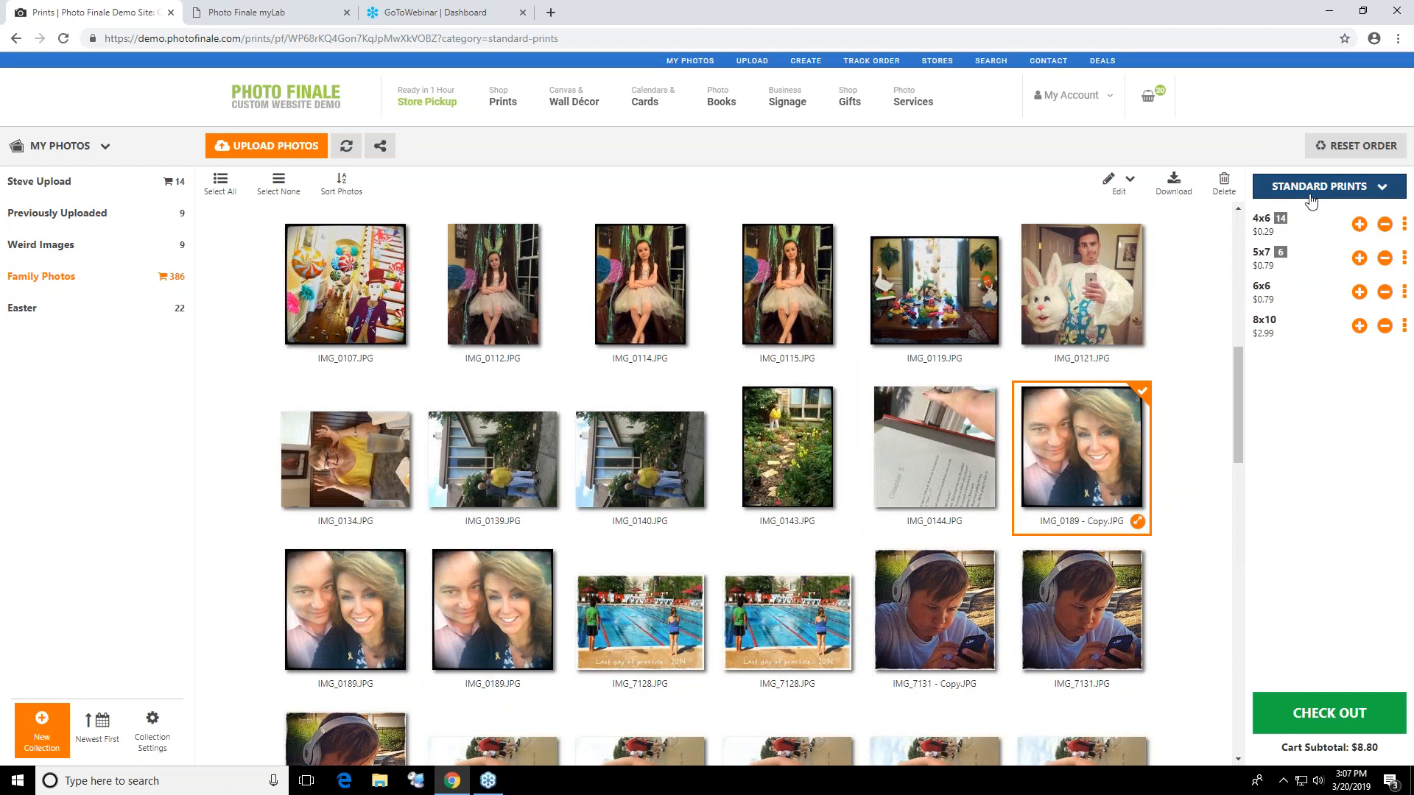
click(1297, 236)
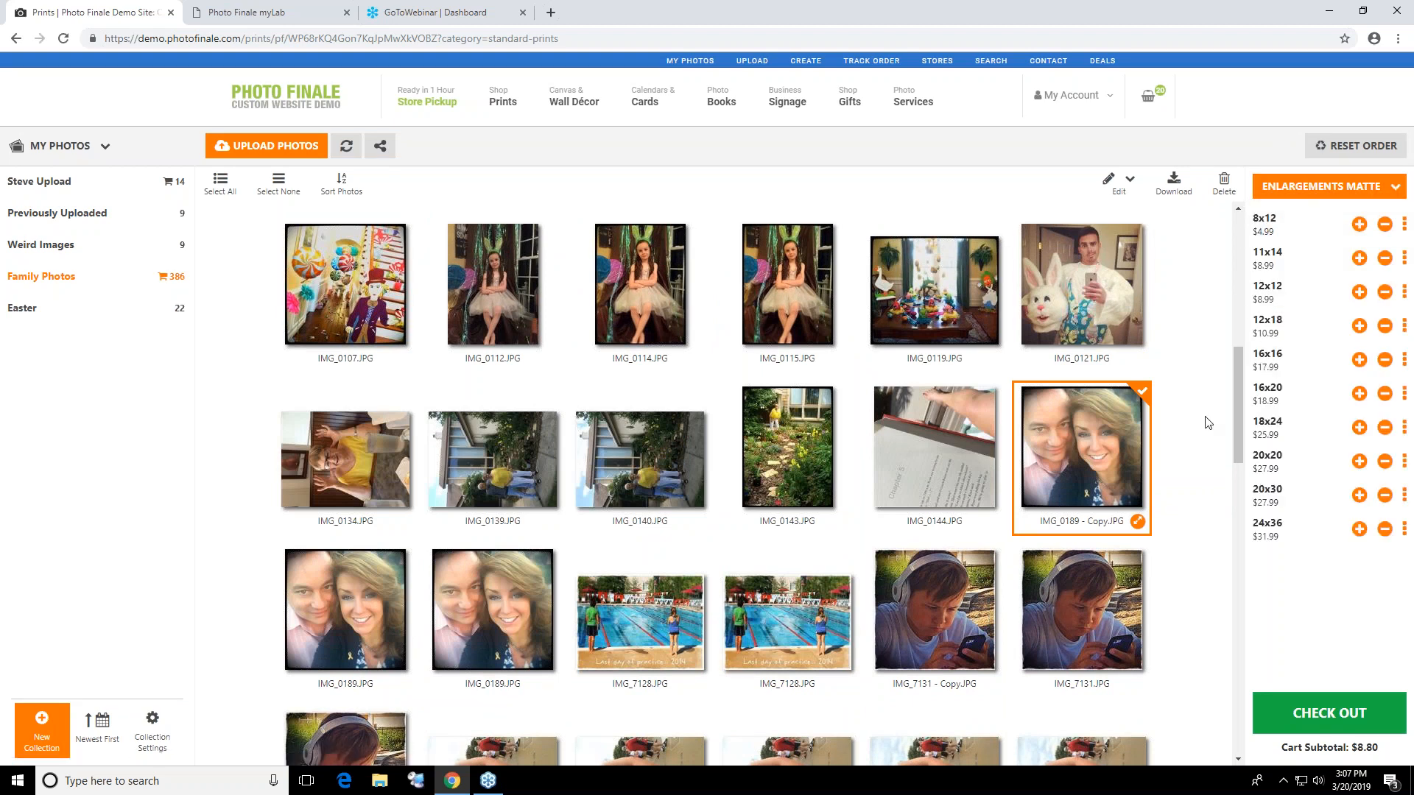
click(1313, 195)
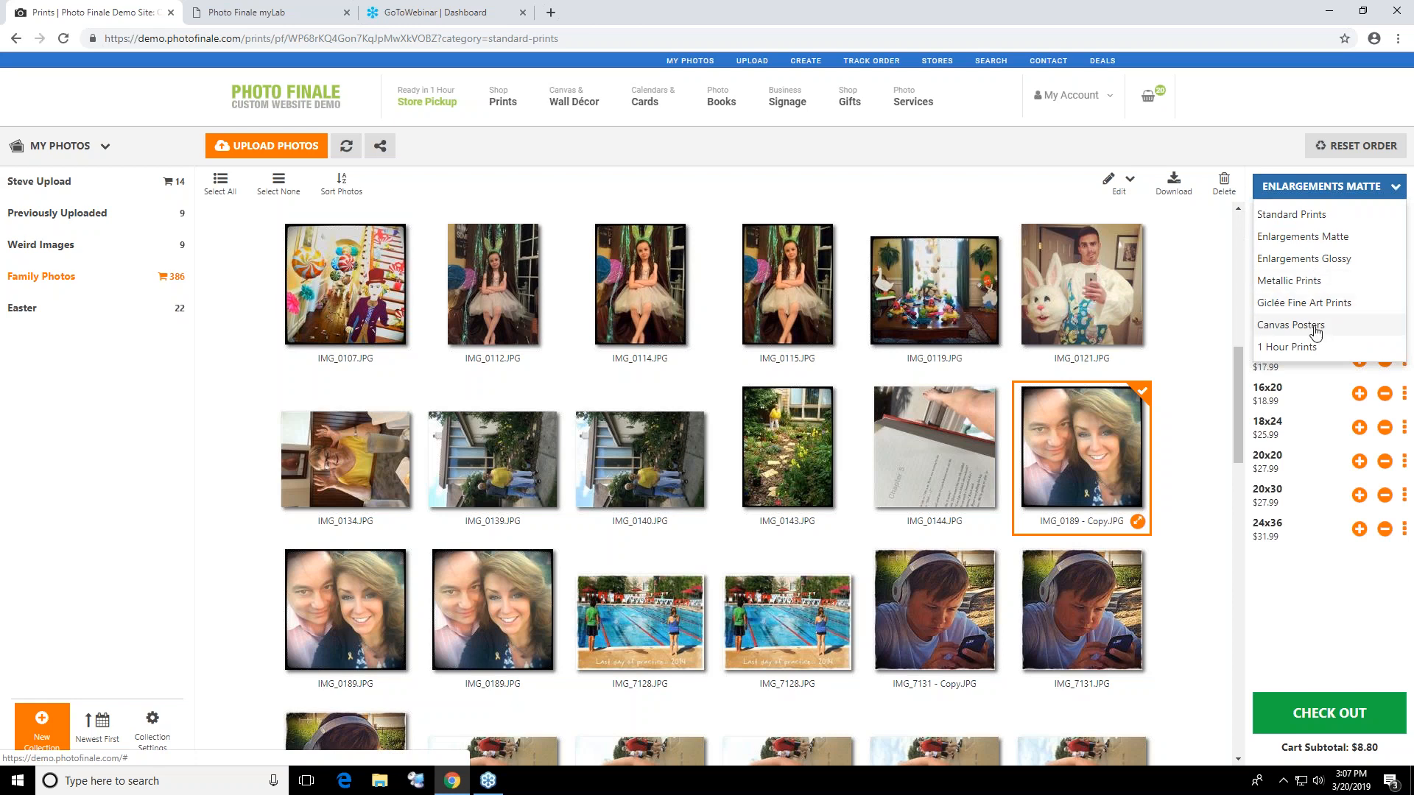
click(1108, 293)
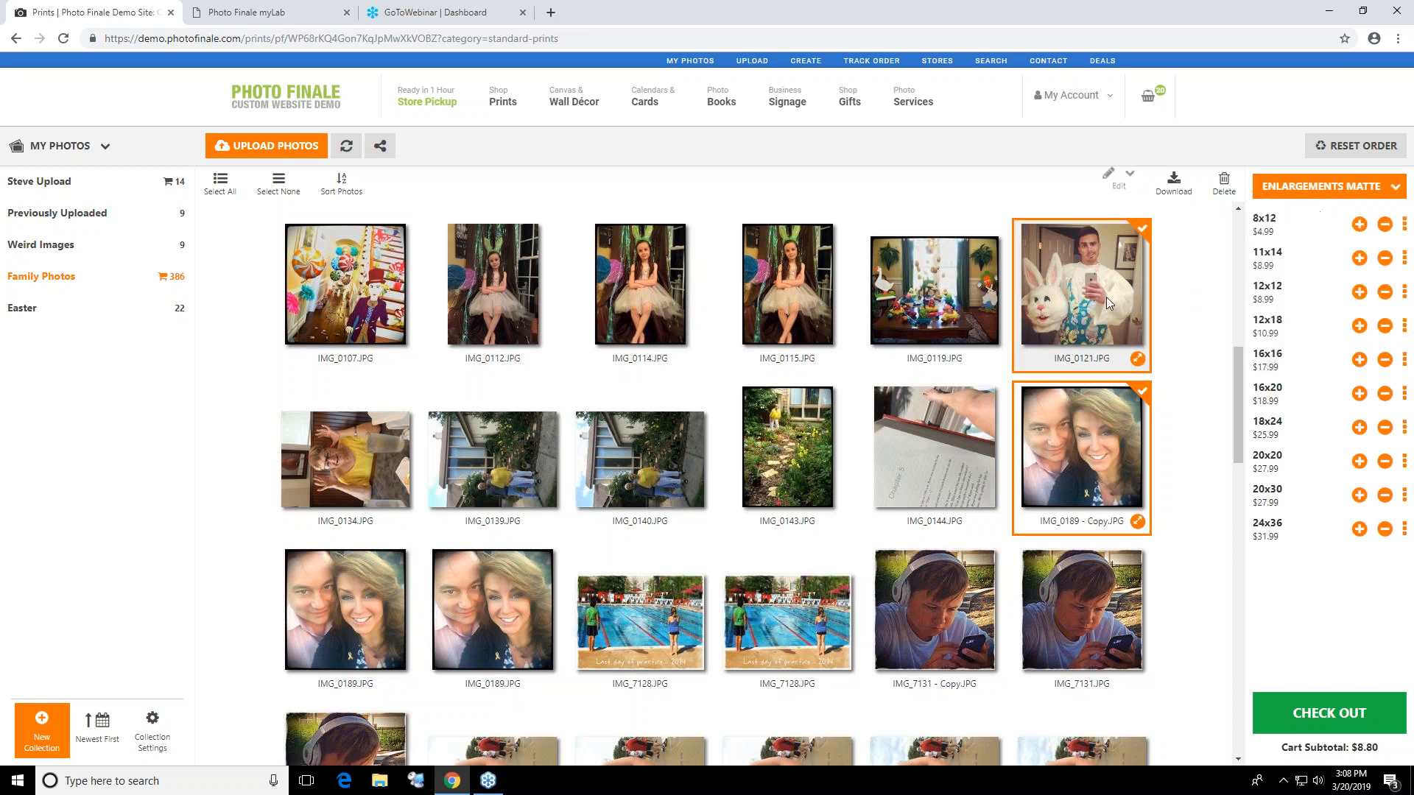
click(1360, 224)
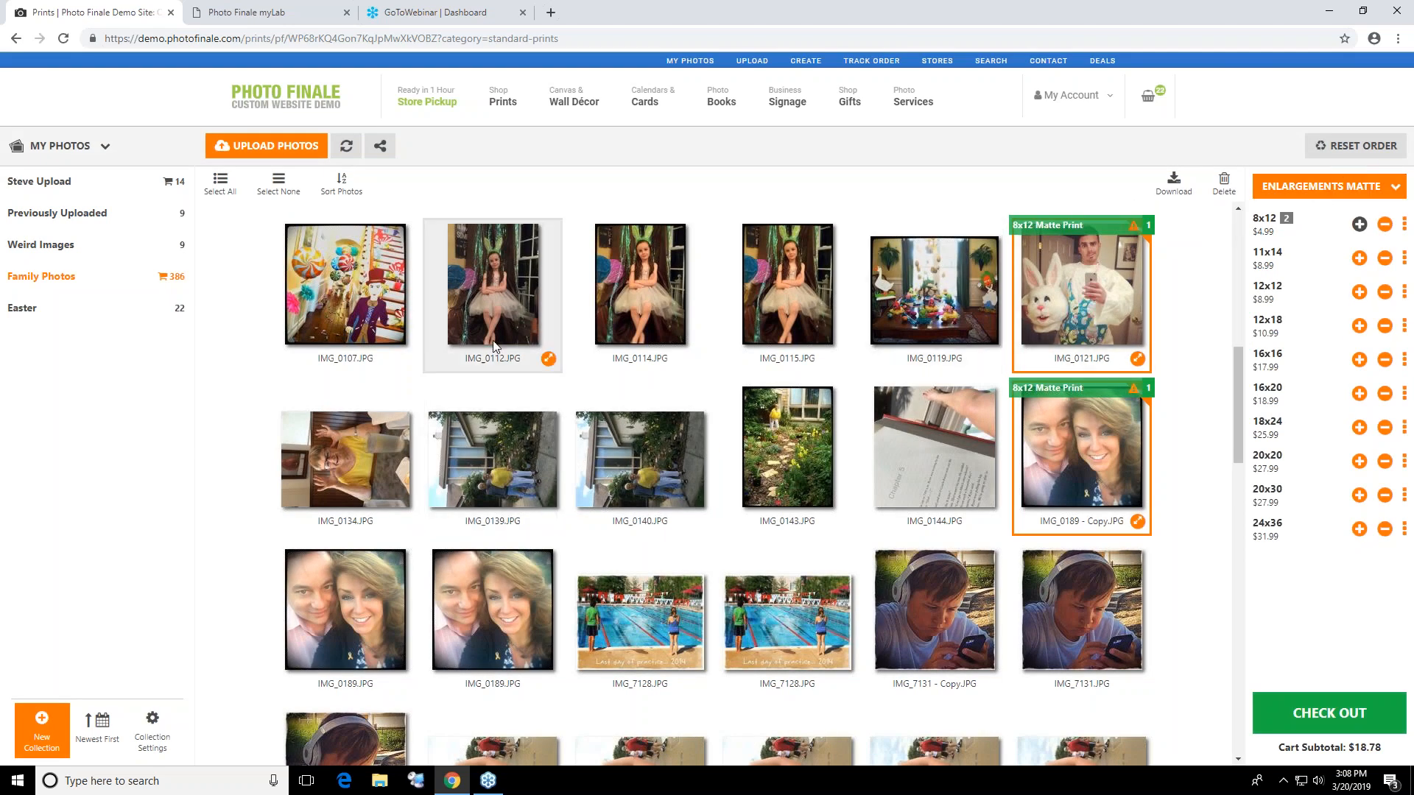
click(405, 314)
click(508, 301)
click(648, 301)
click(795, 295)
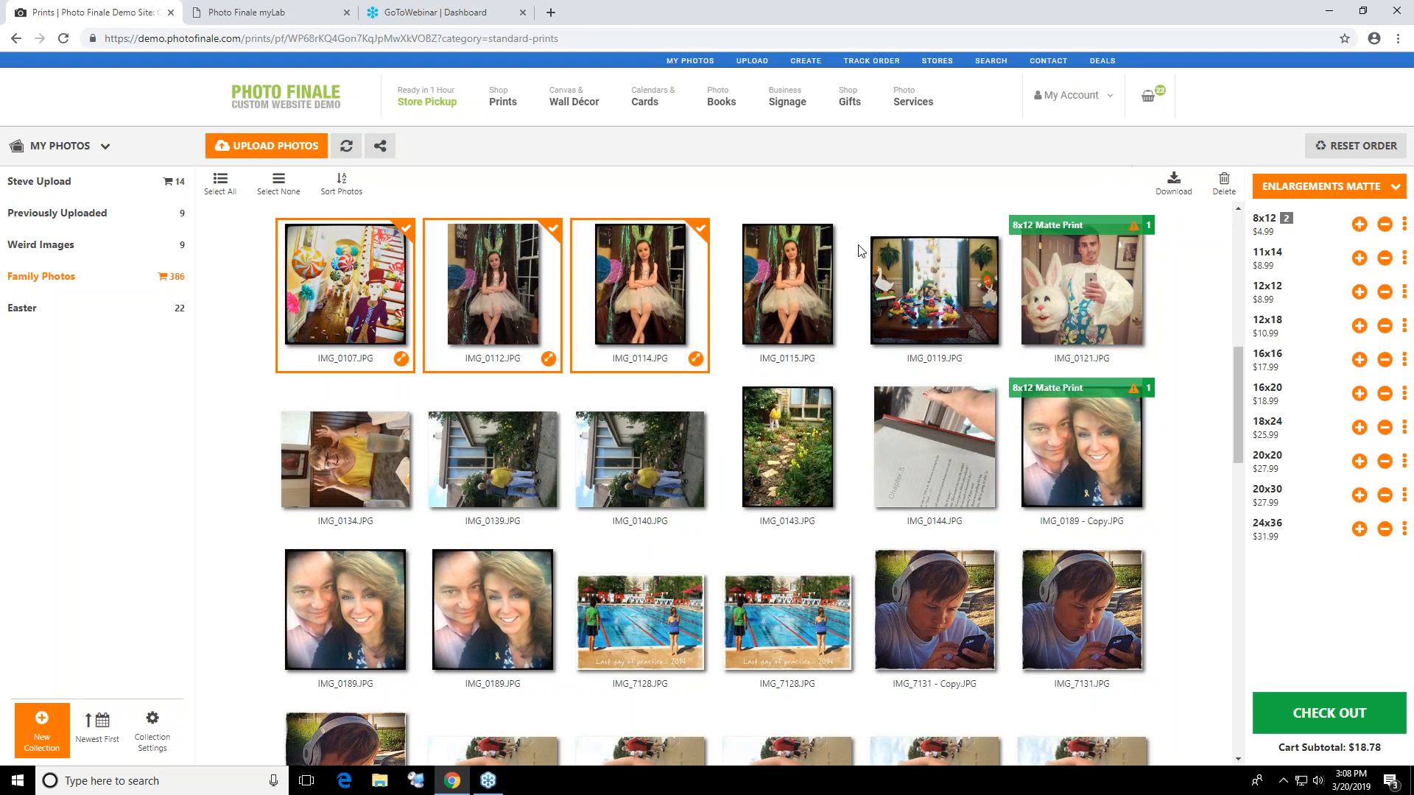
click(1240, 235)
click(1083, 288)
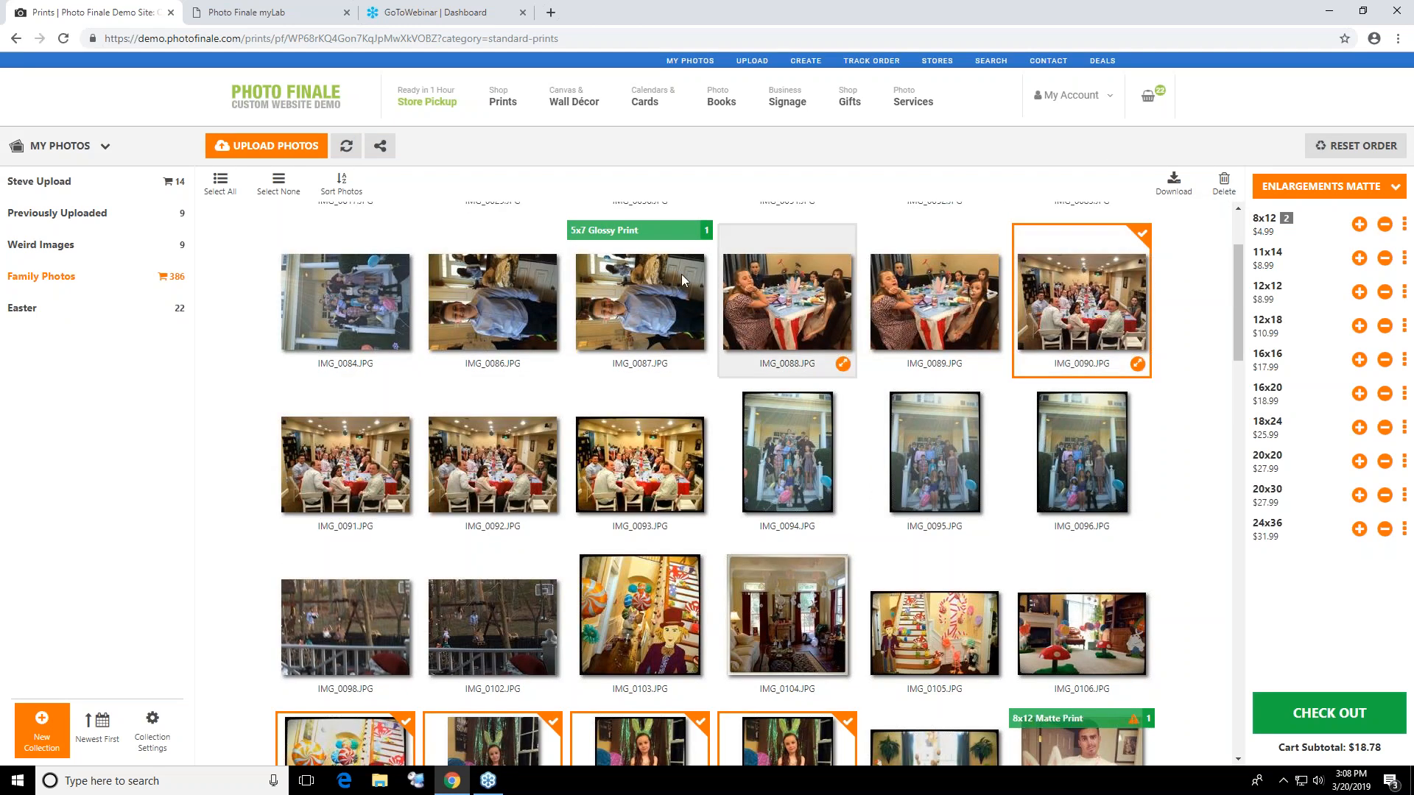
click(278, 184)
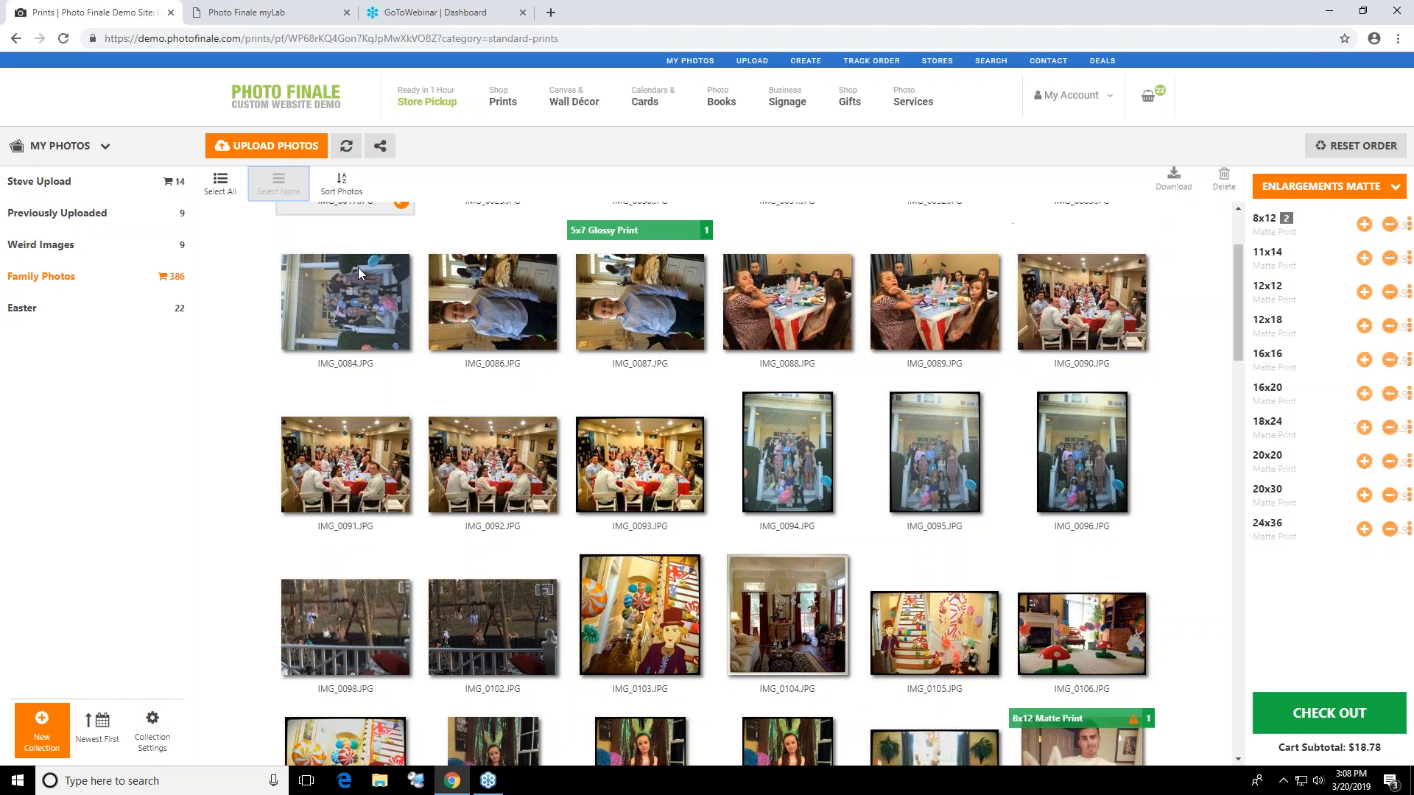
Open the full-size download of IMG_0087 from Family Photos and close it after viewing
click(640, 305)
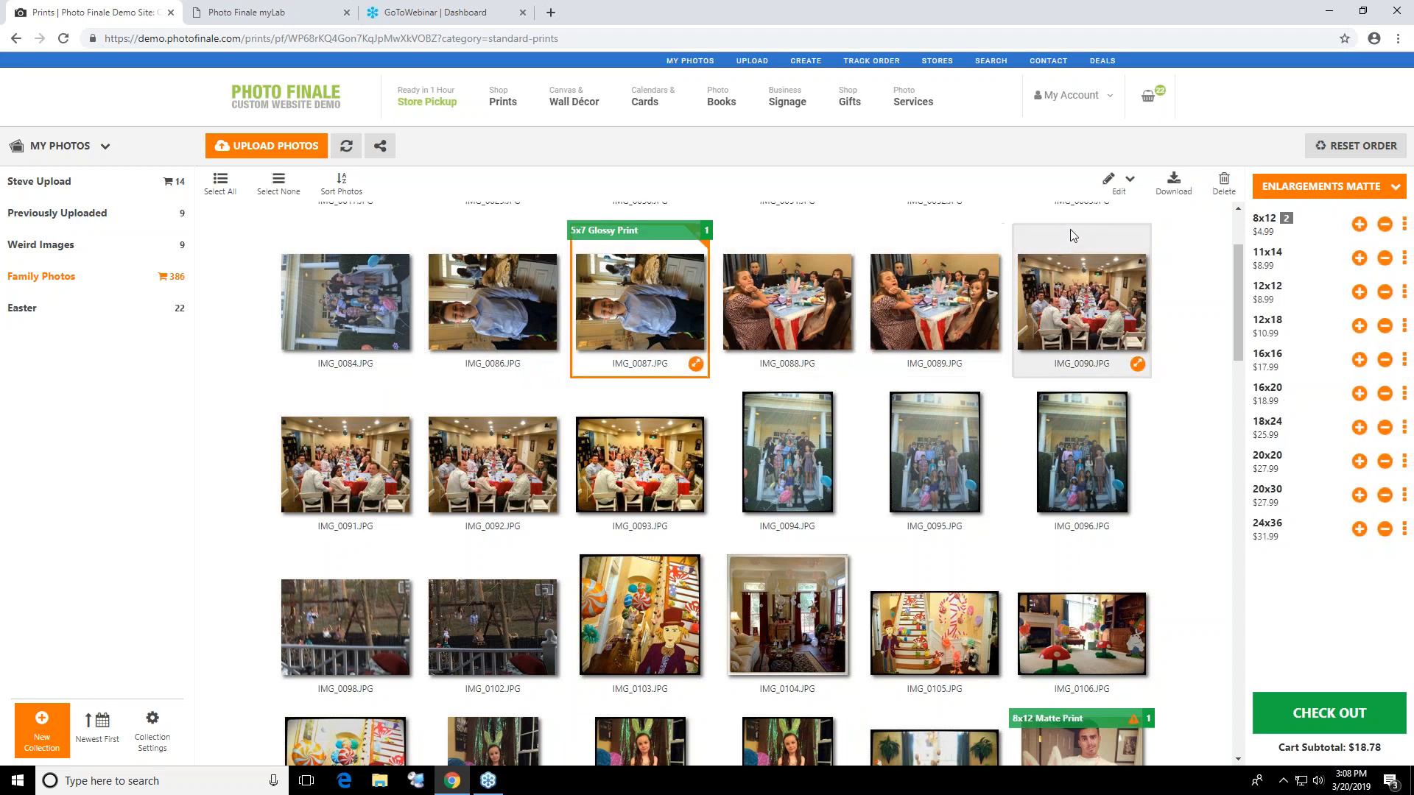
click(1156, 184)
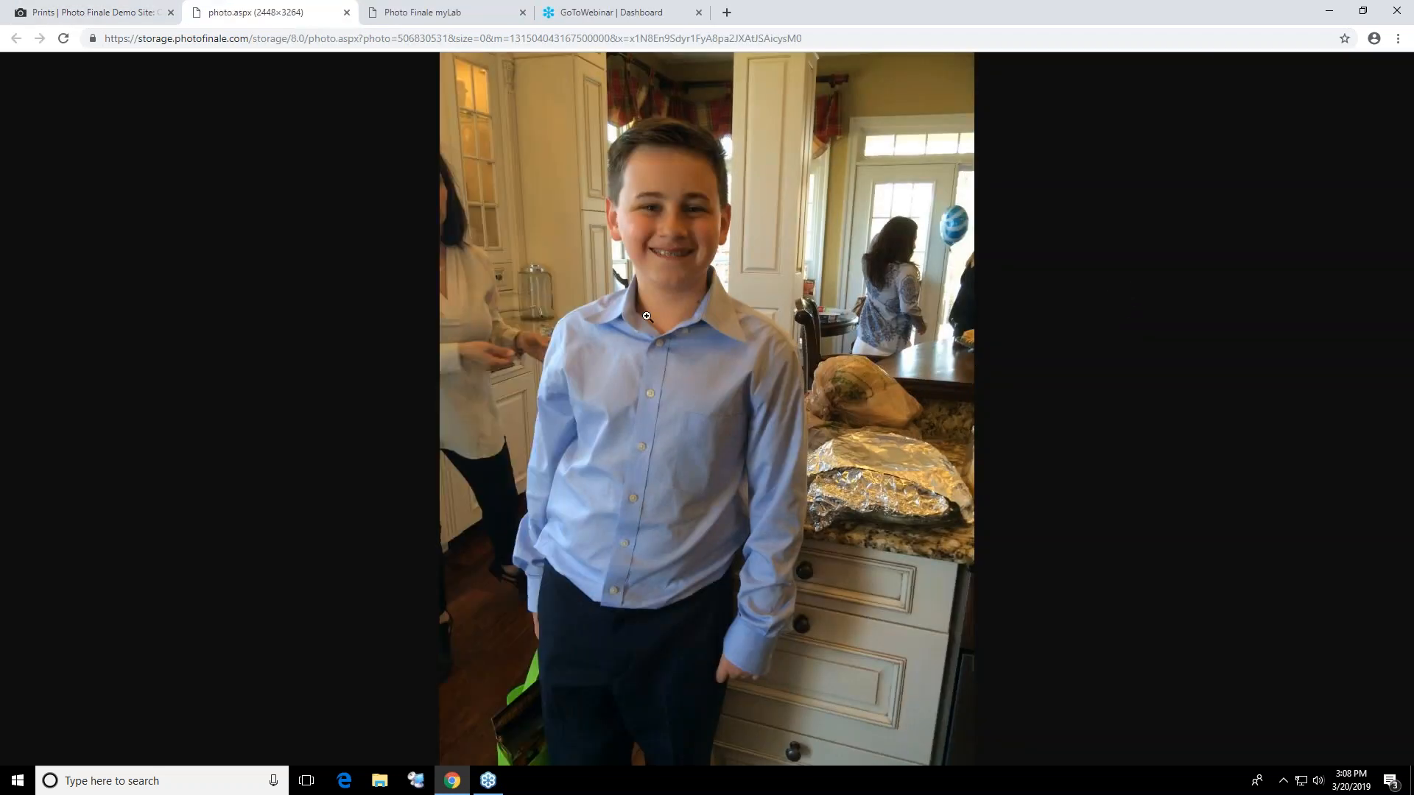
click(347, 13)
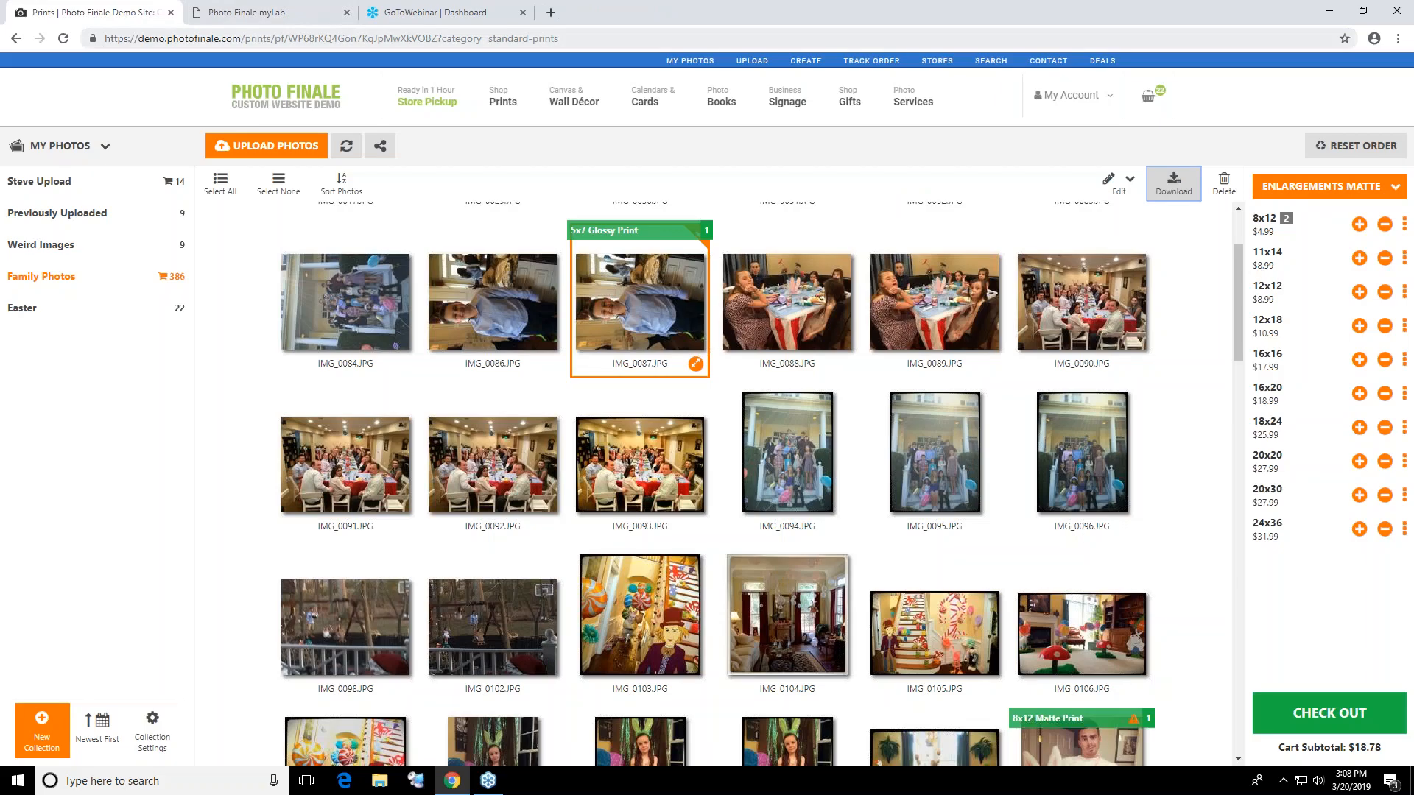
With IMG_0084, IMG_0086, IMG_0087, IMG_0092 and IMG_0093 selected, download the whole Family Photos collection as a zip archive and clear the selection
click(355, 346)
click(494, 324)
click(470, 417)
click(639, 454)
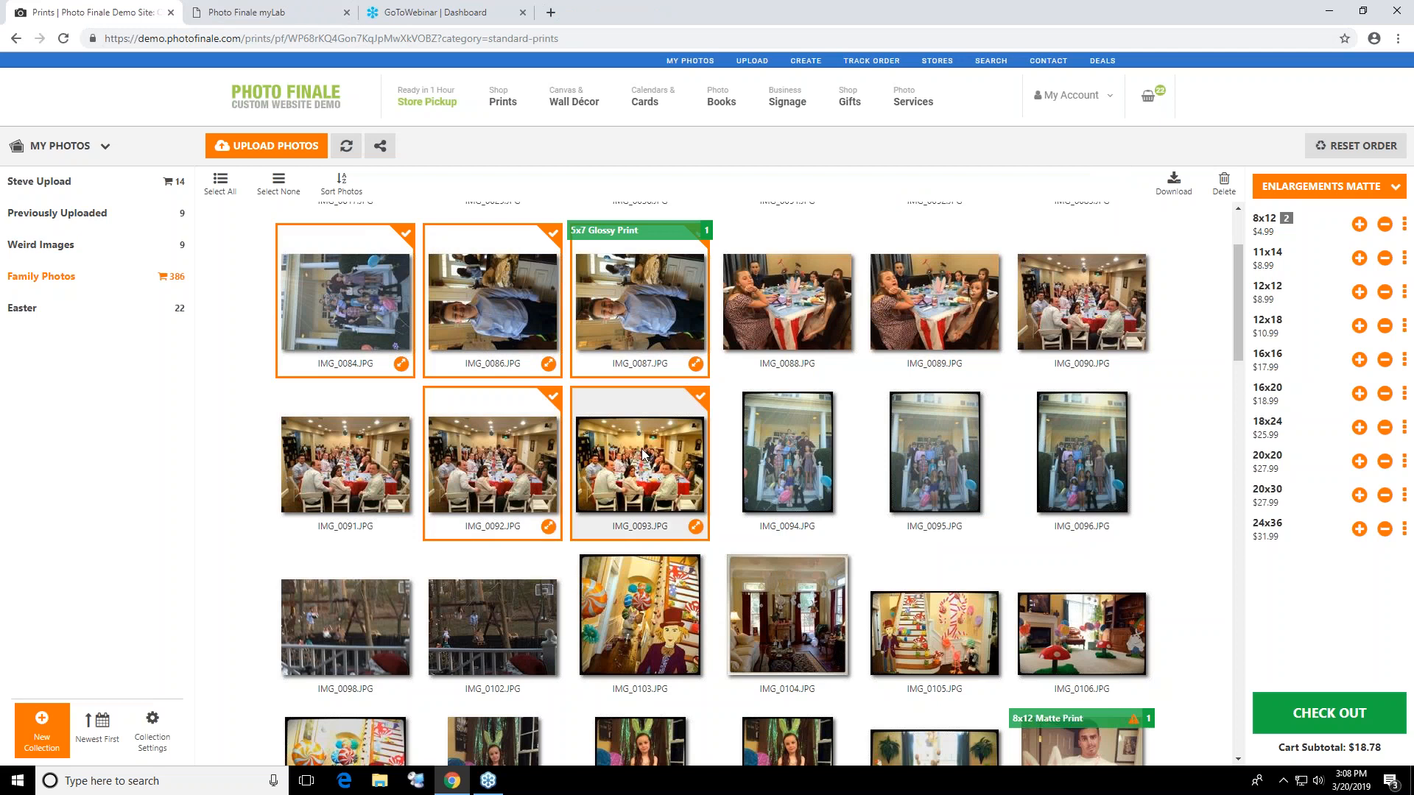
click(1181, 184)
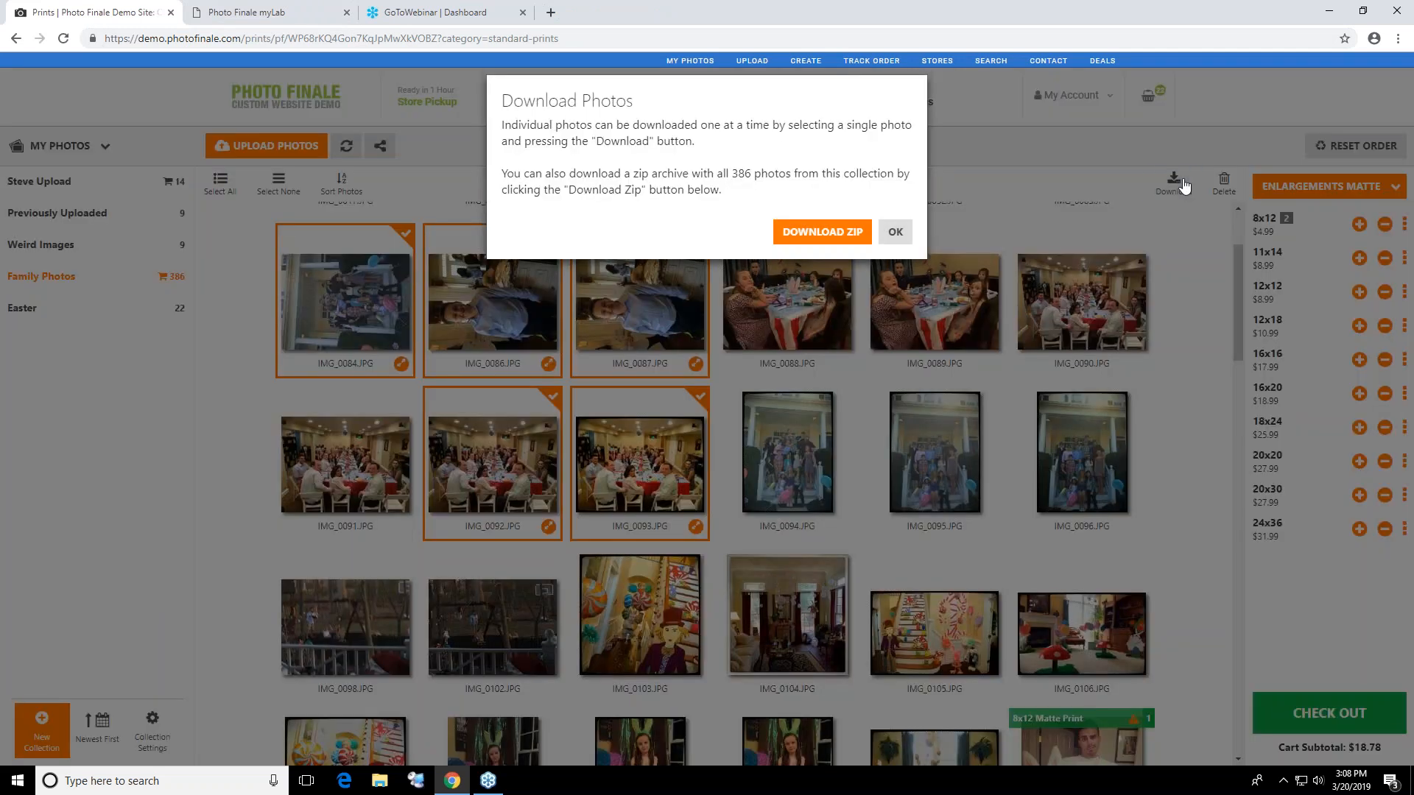
click(817, 234)
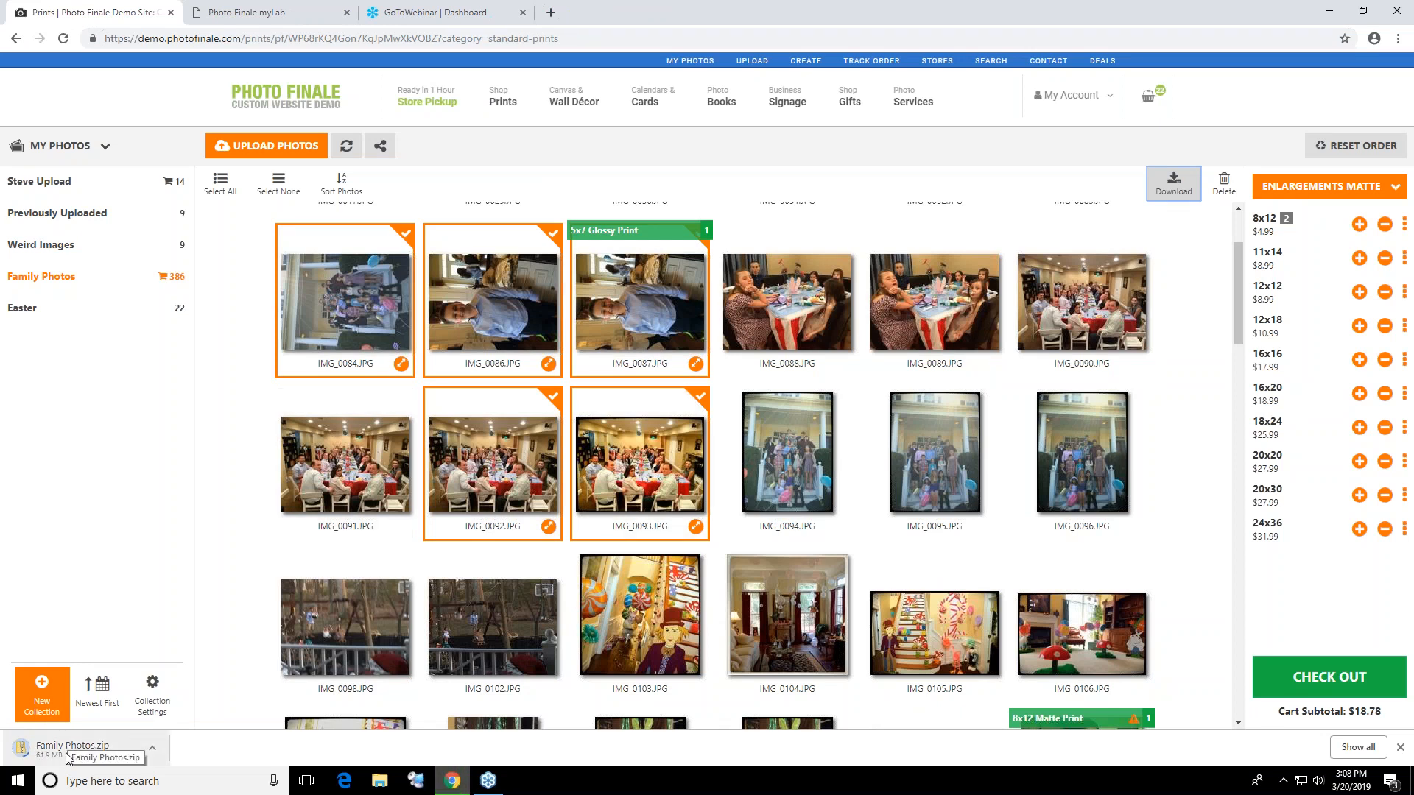
click(278, 184)
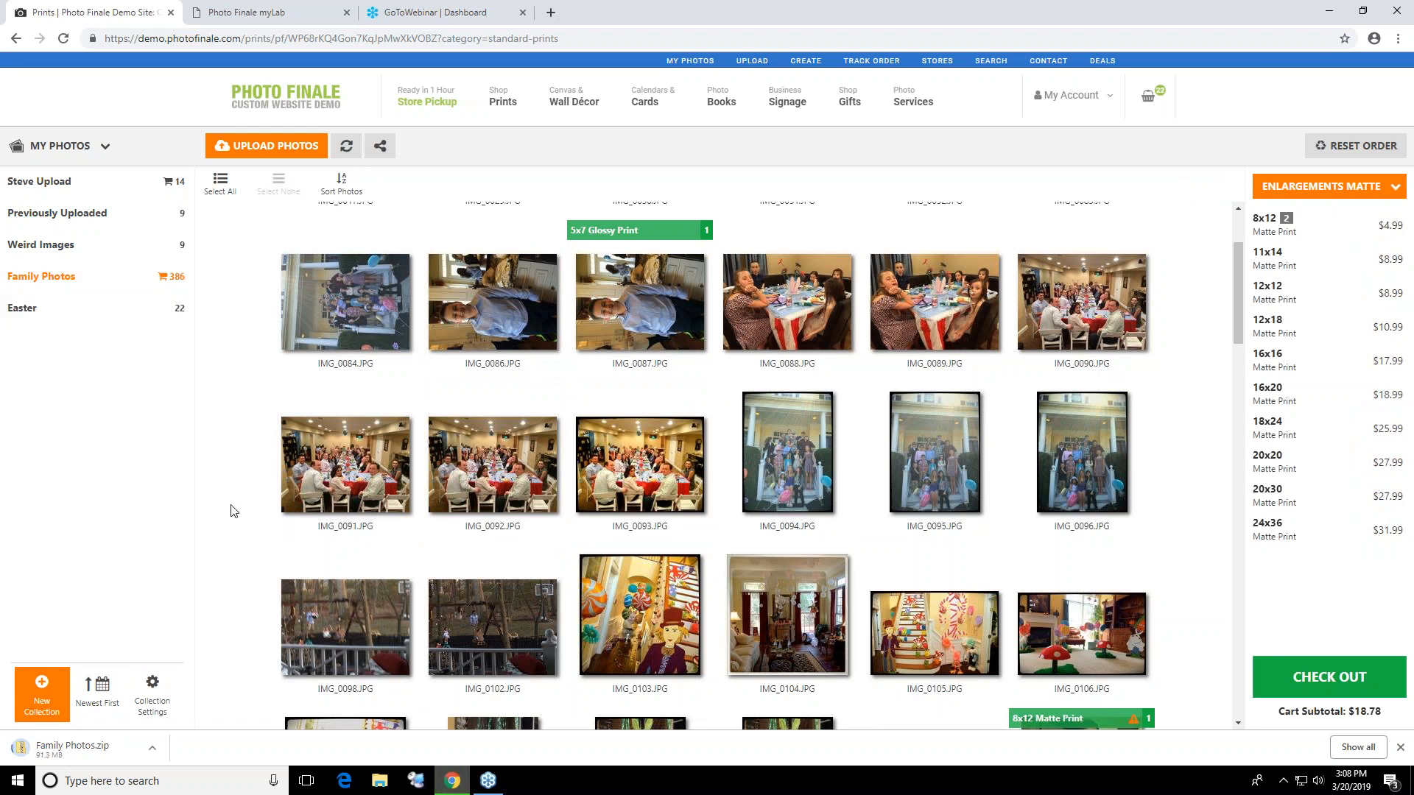
Examine the Family Photos collection's general, privacy and sharing, and watermark settings, and leave them without saving
click(152, 696)
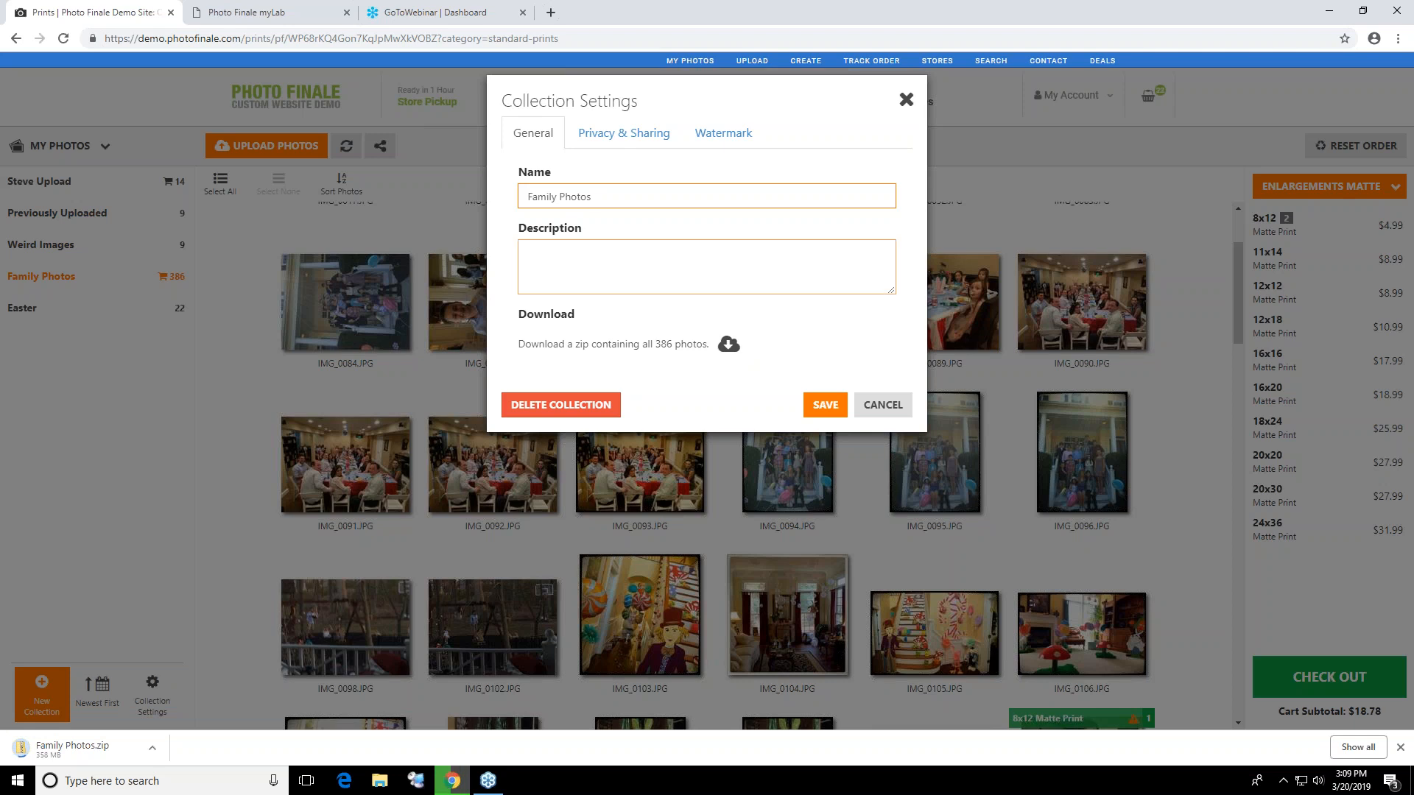
click(622, 134)
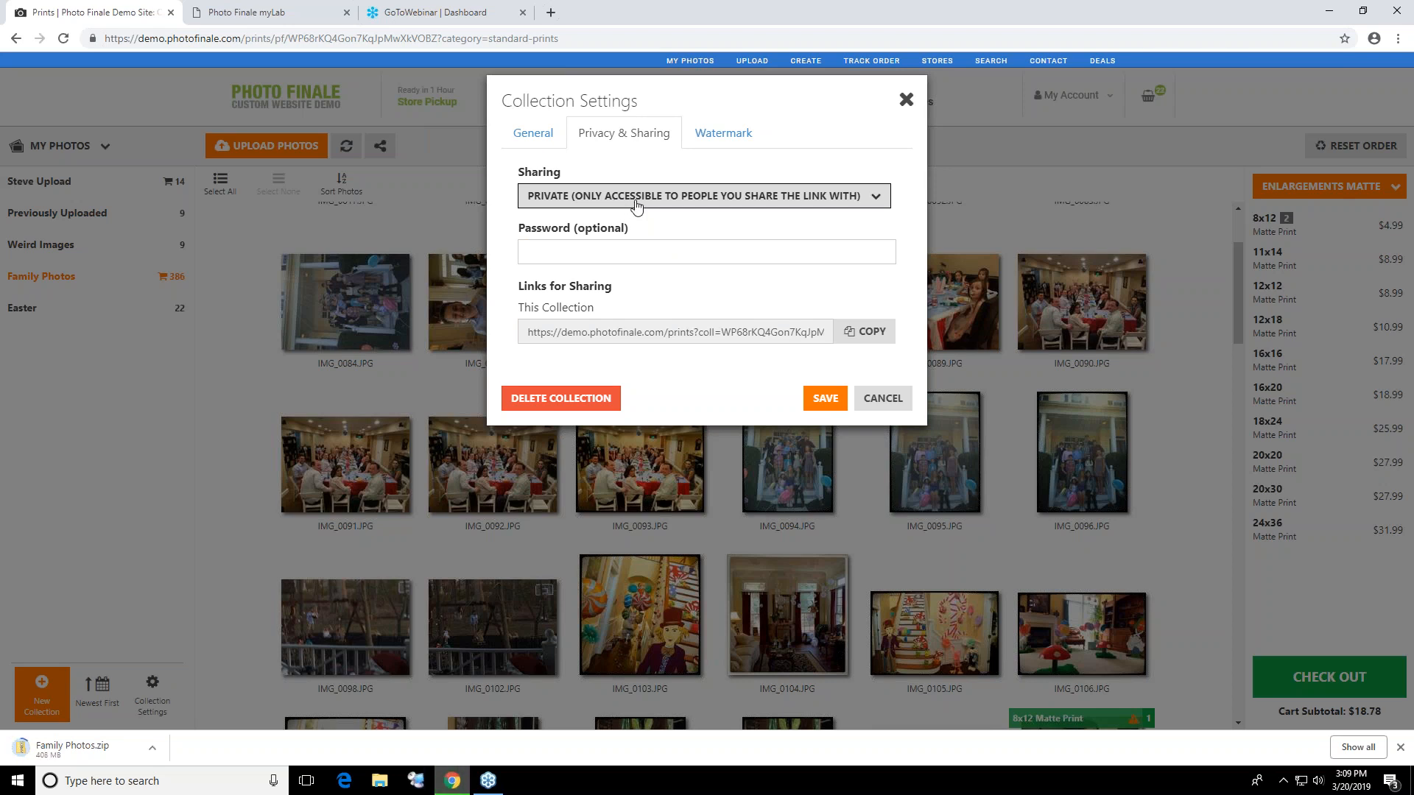
click(637, 207)
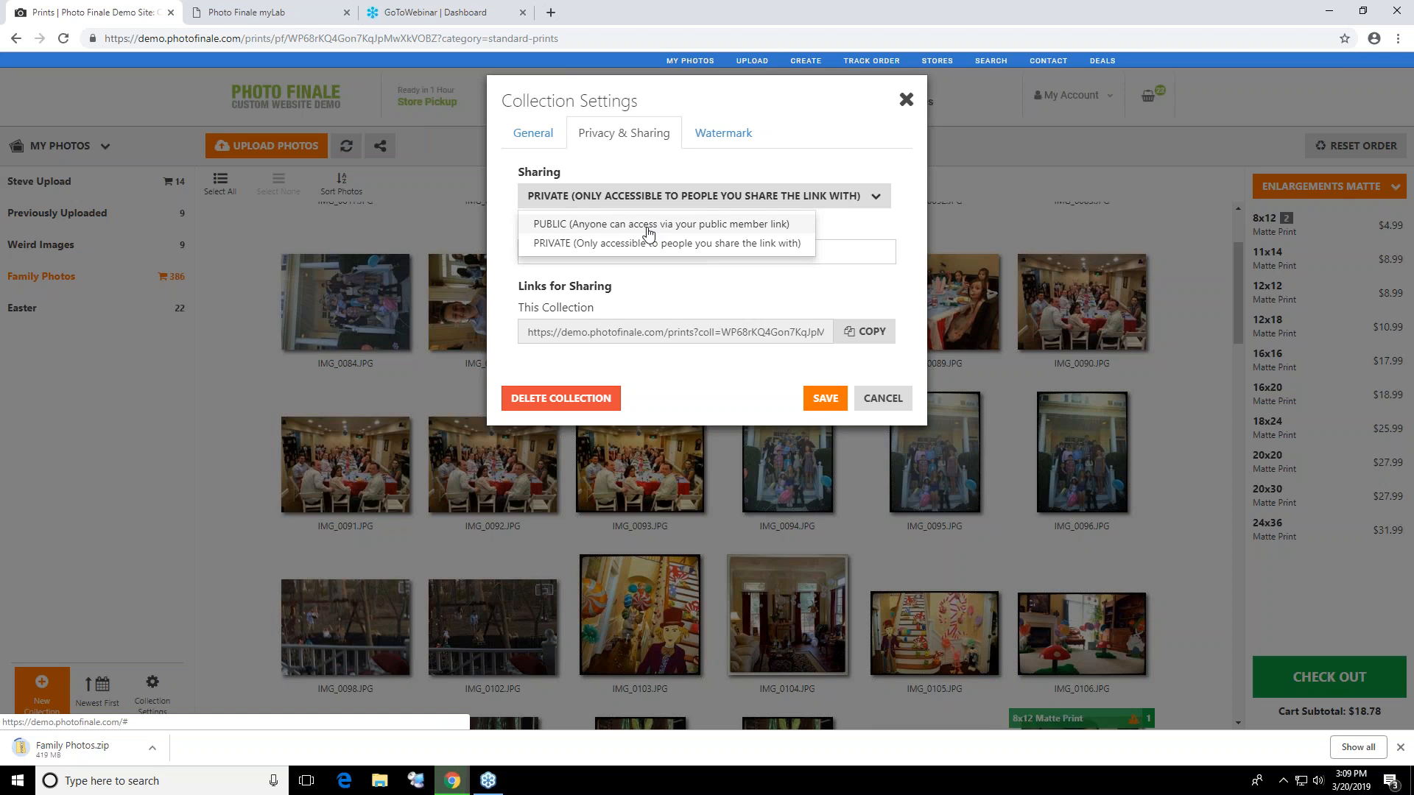
click(715, 333)
click(718, 333)
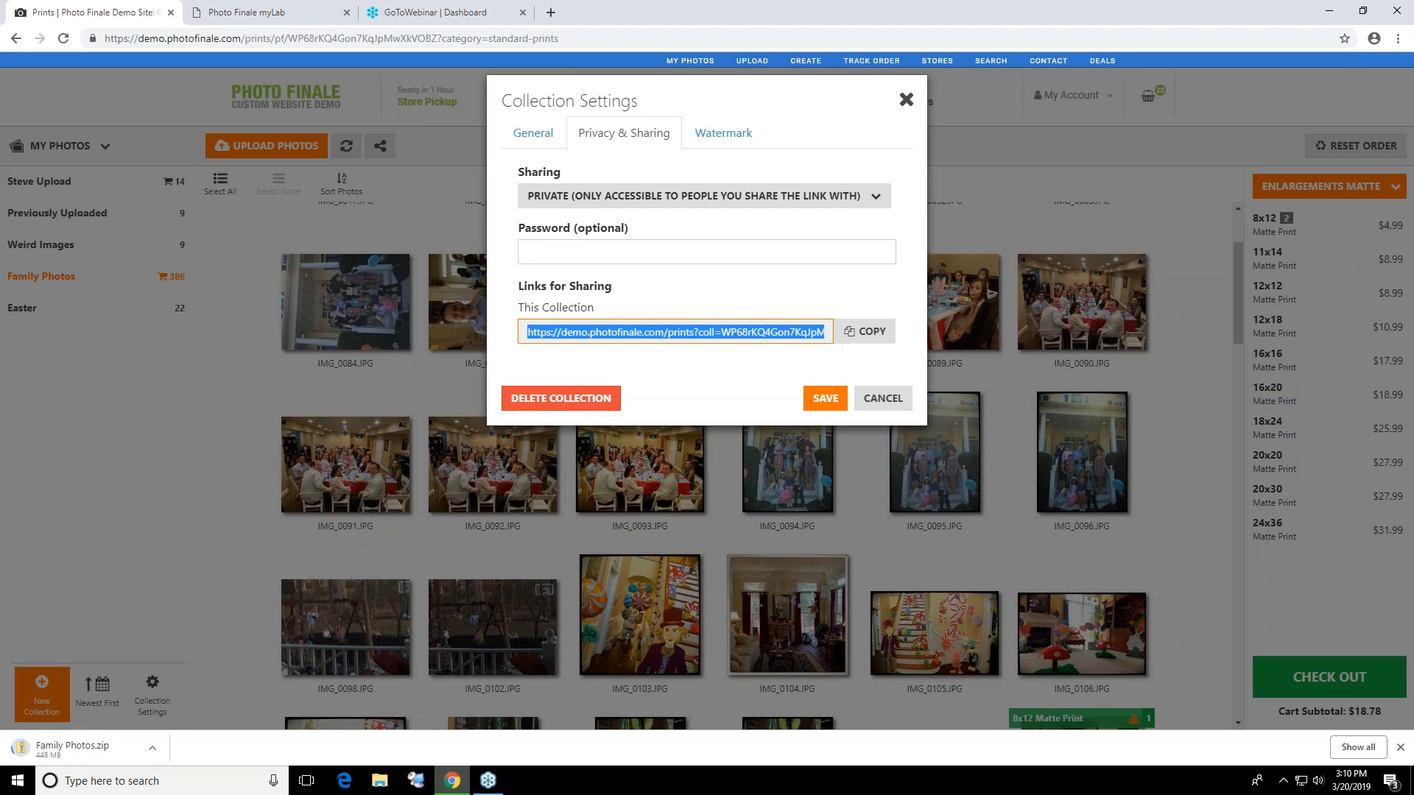
click(623, 247)
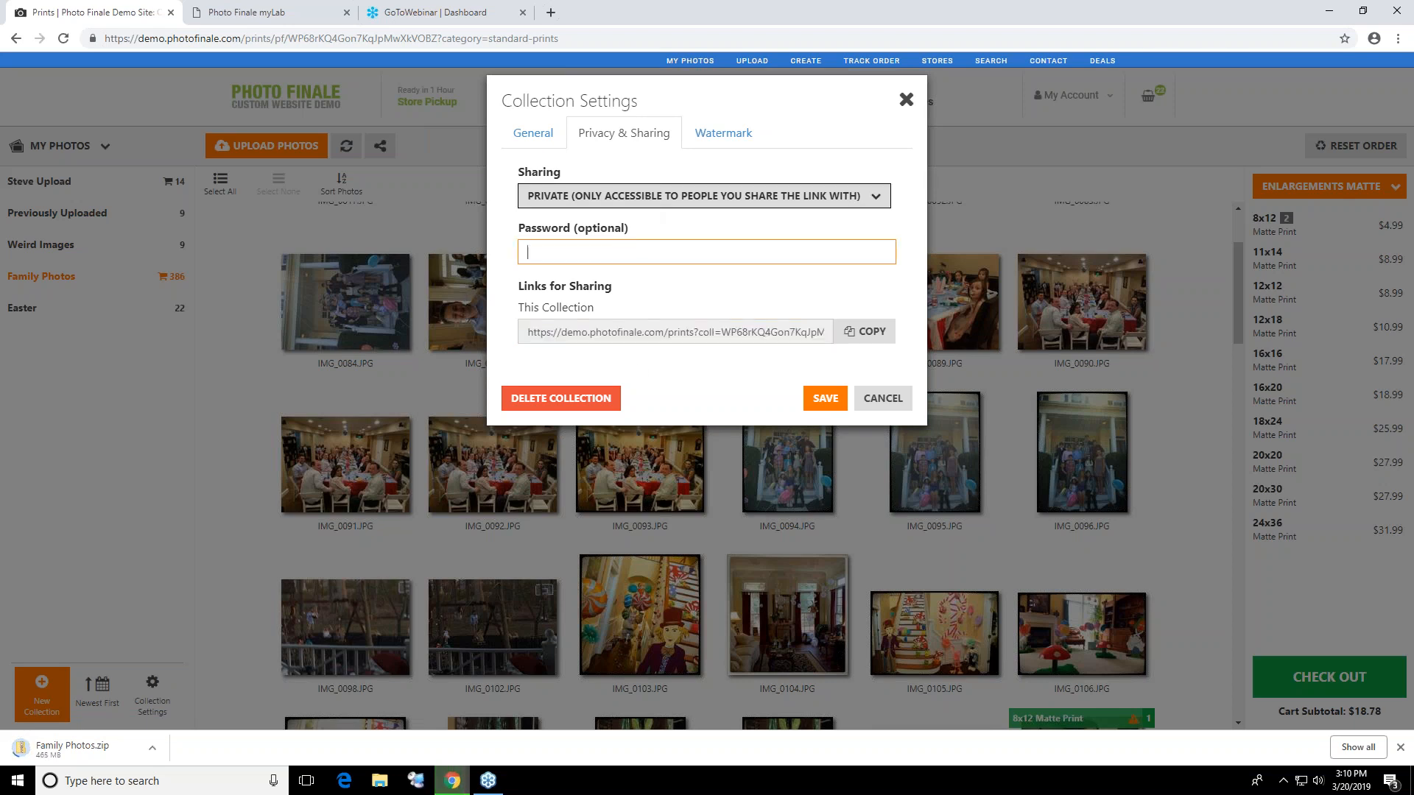
click(752, 138)
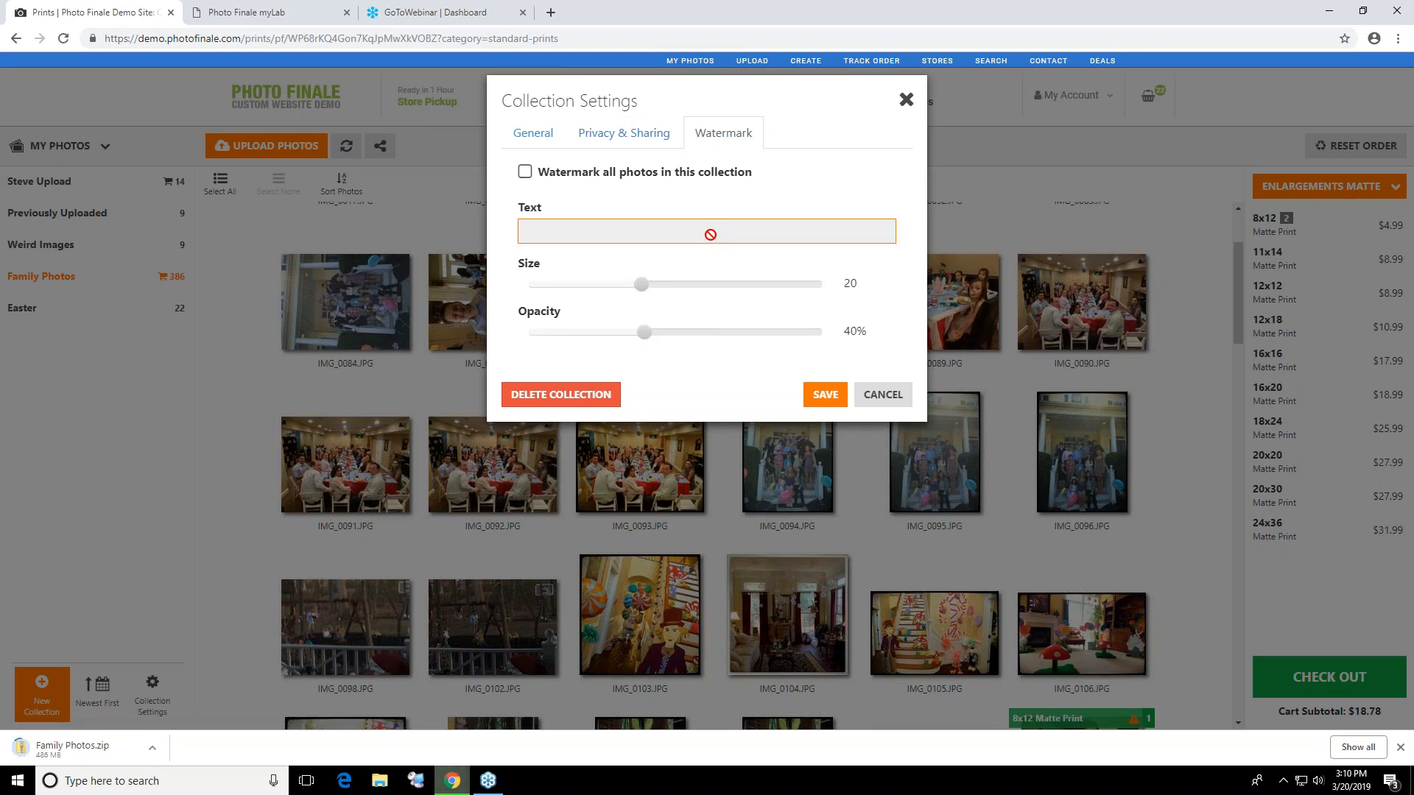
click(618, 135)
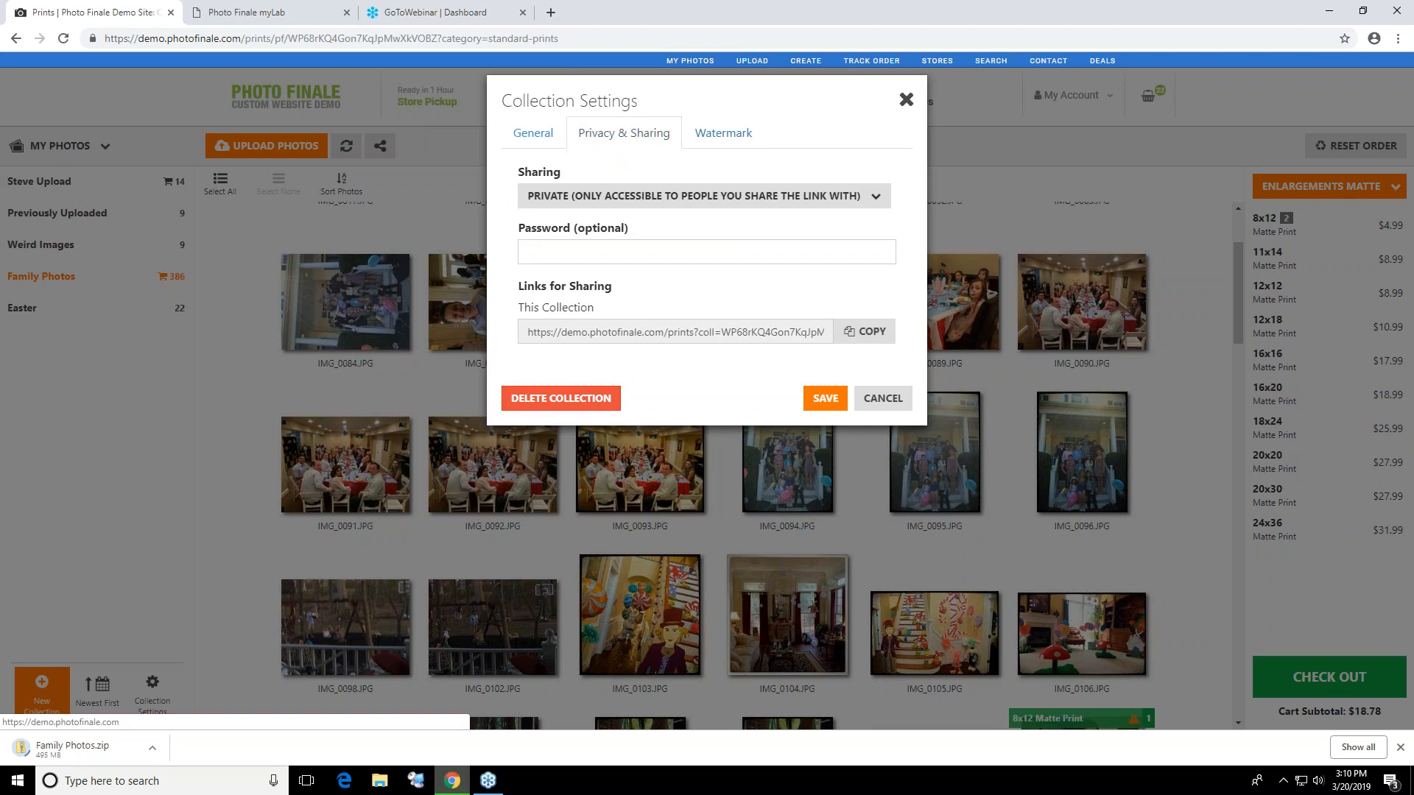
click(527, 147)
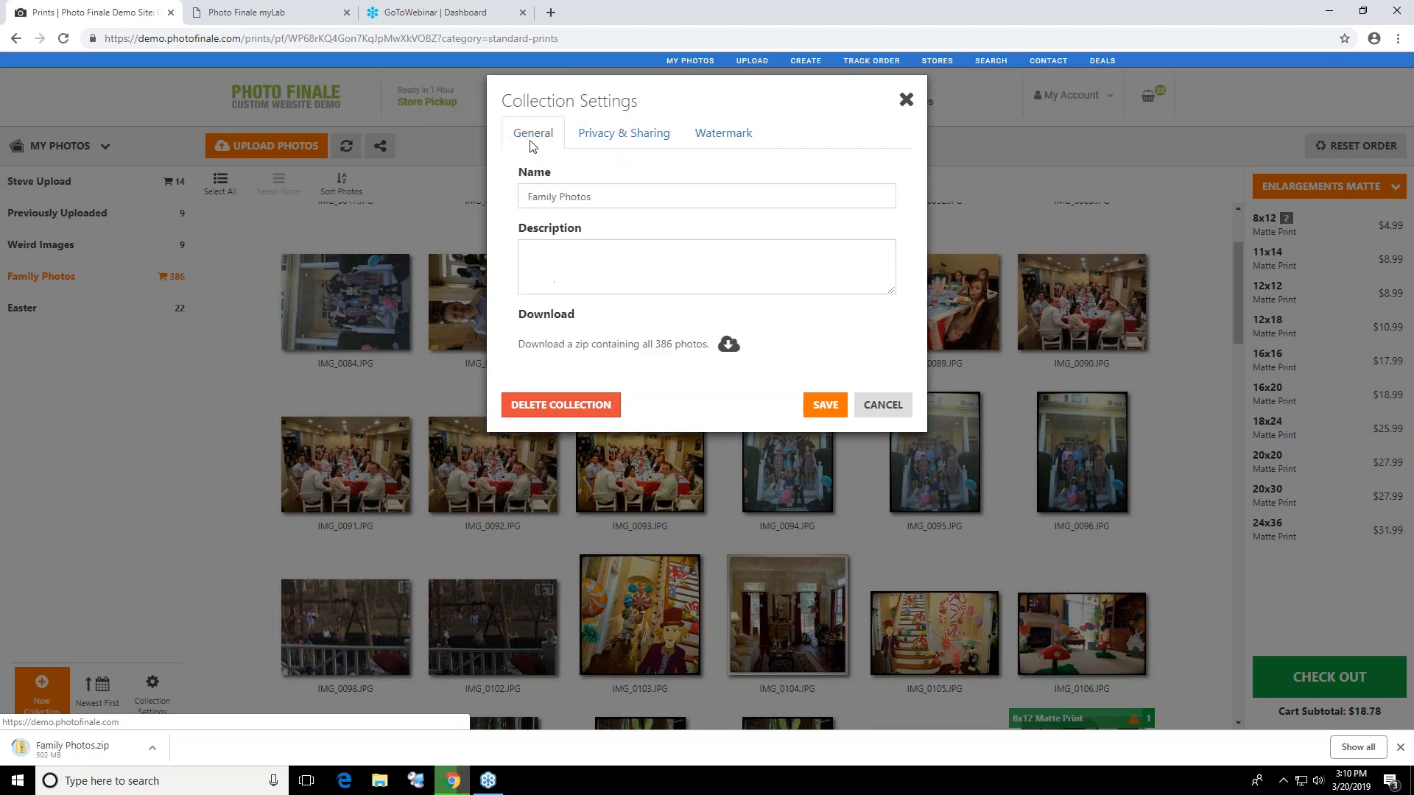
click(744, 285)
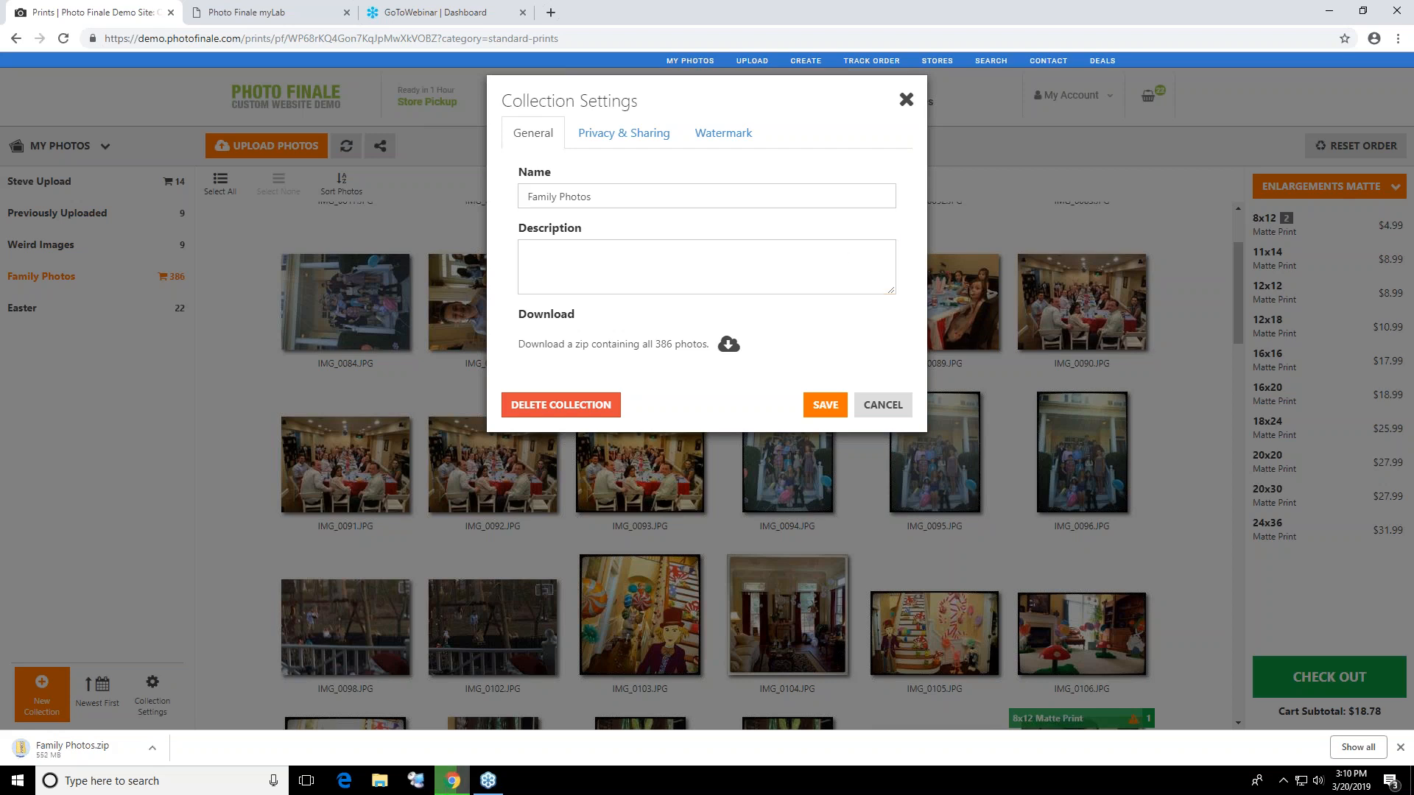
click(883, 405)
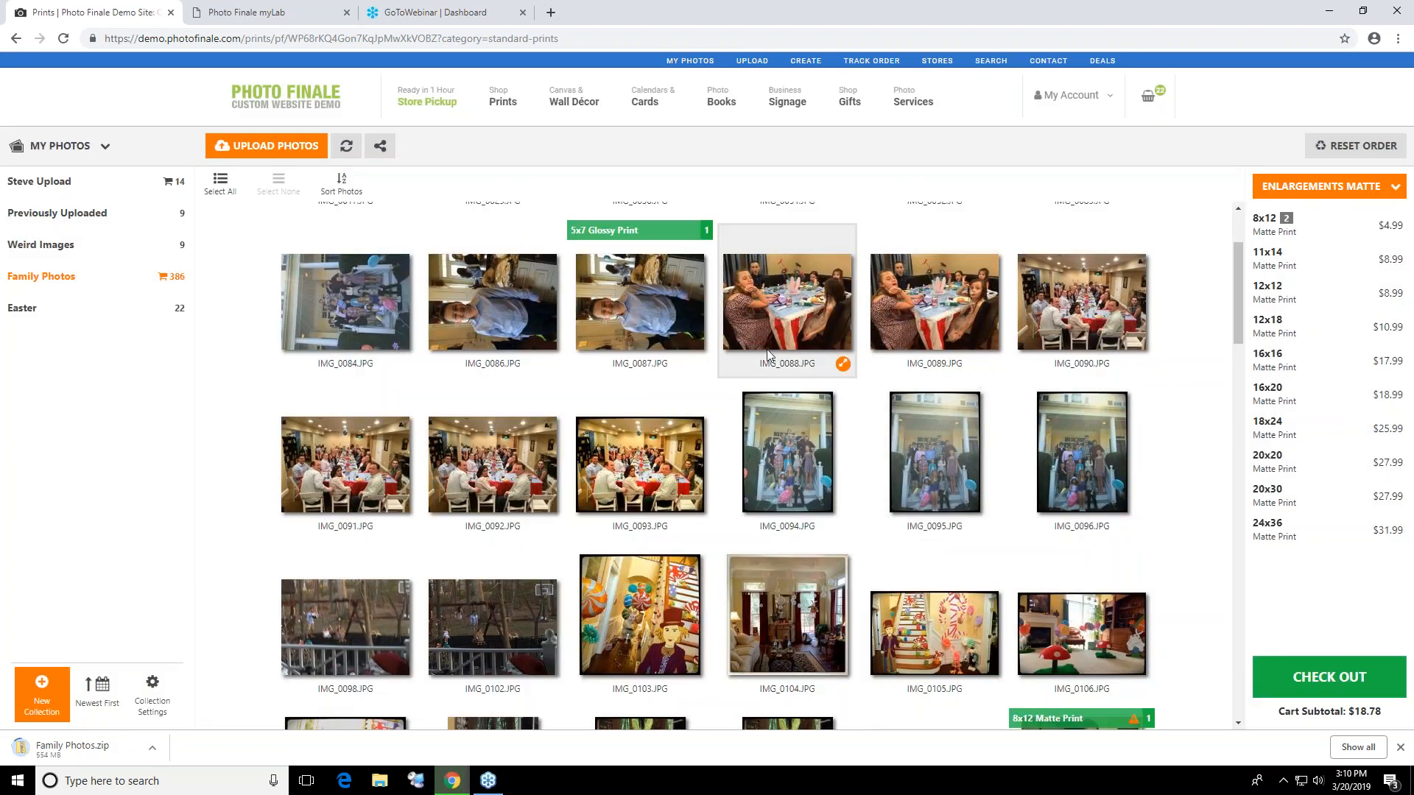
View IMG_0030 enlarged and go through the following photos one by one up to IMG_0087
scroll(484, 336, up, 1)
scroll(486, 332, up, 2)
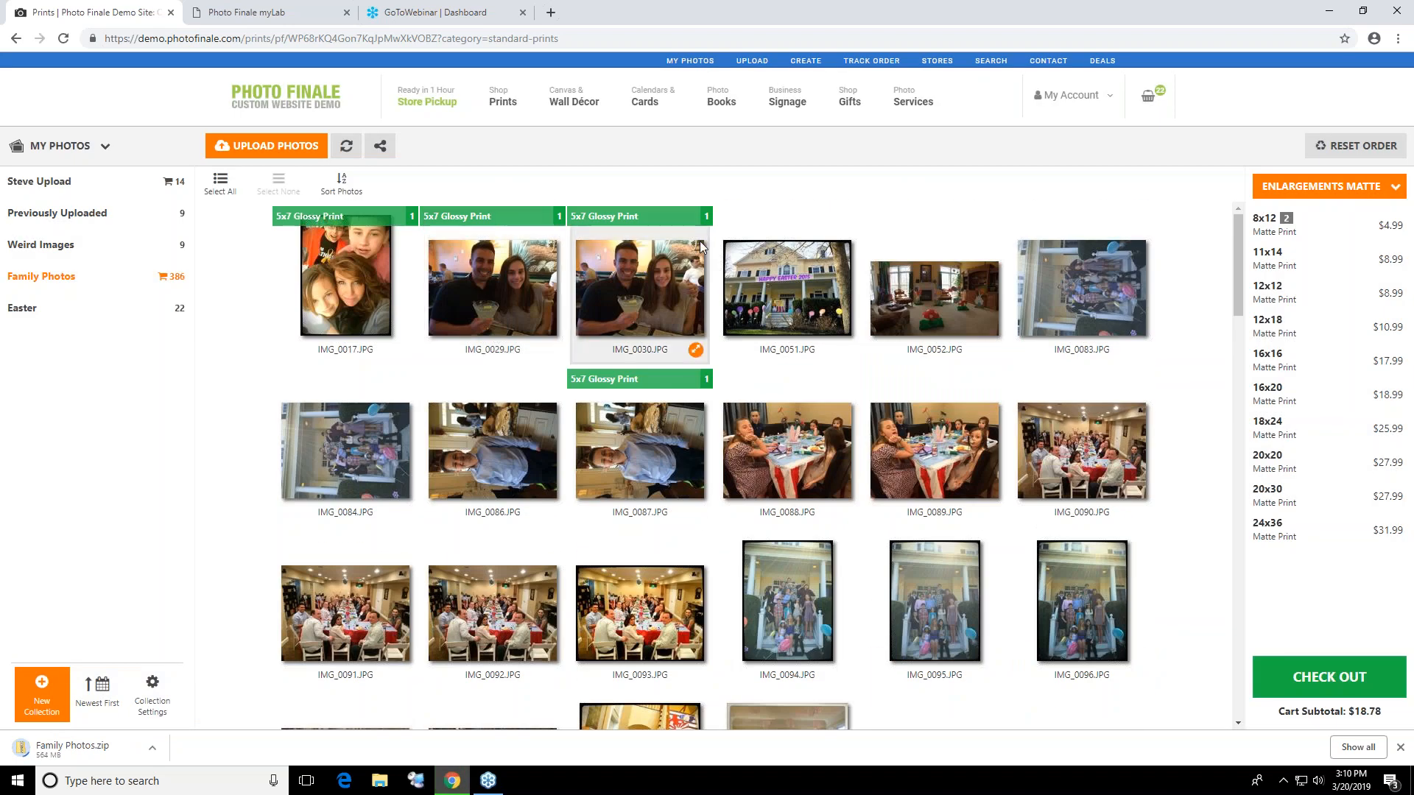
click(680, 274)
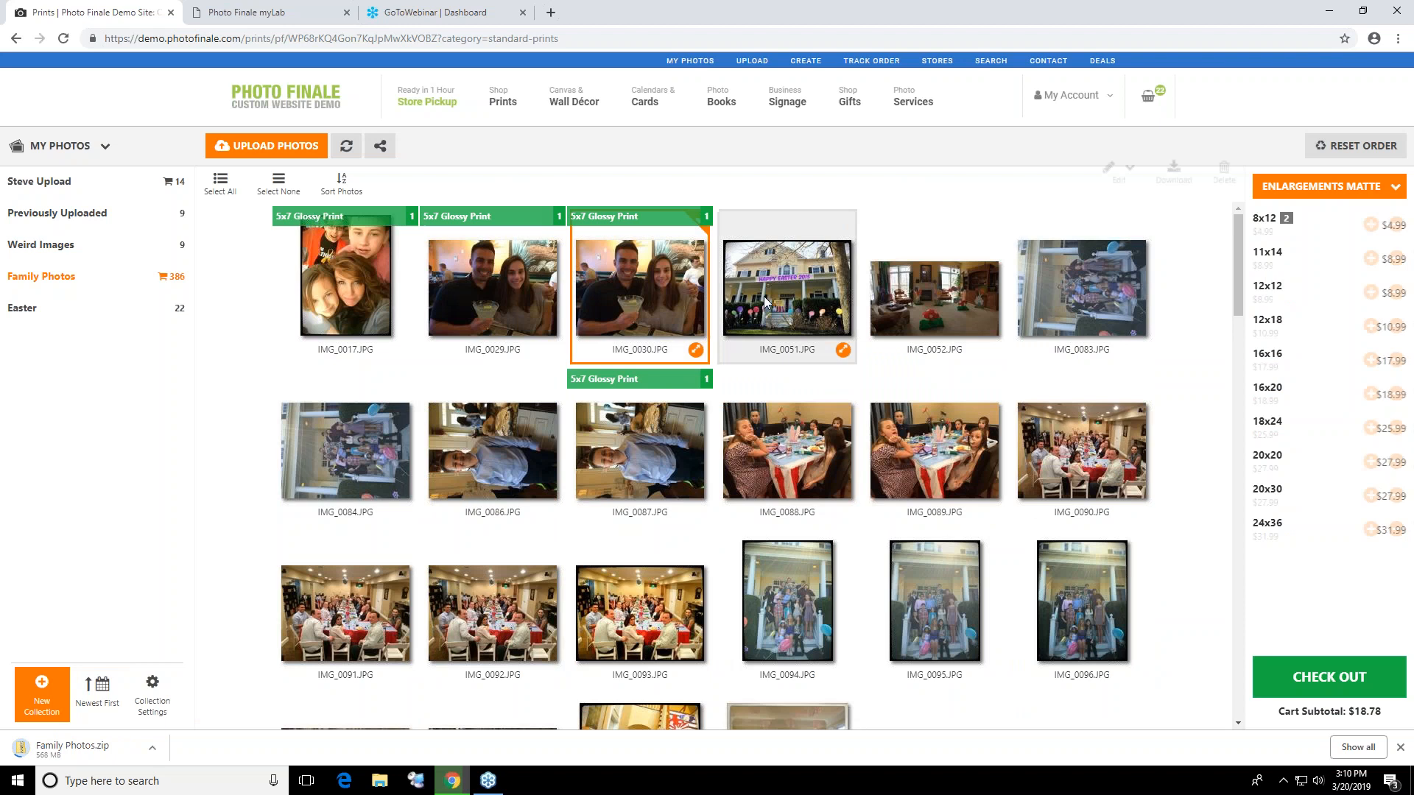
click(695, 349)
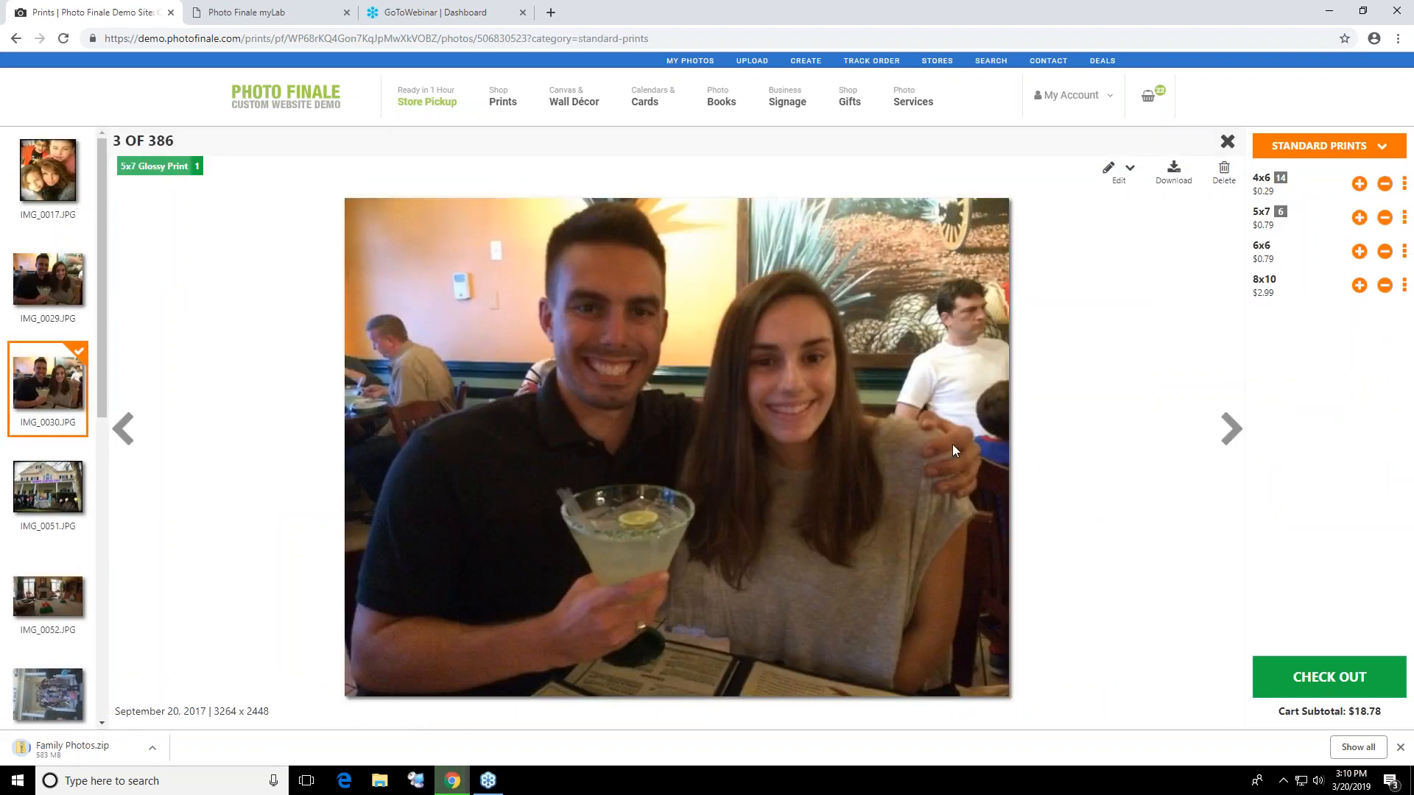
click(1231, 428)
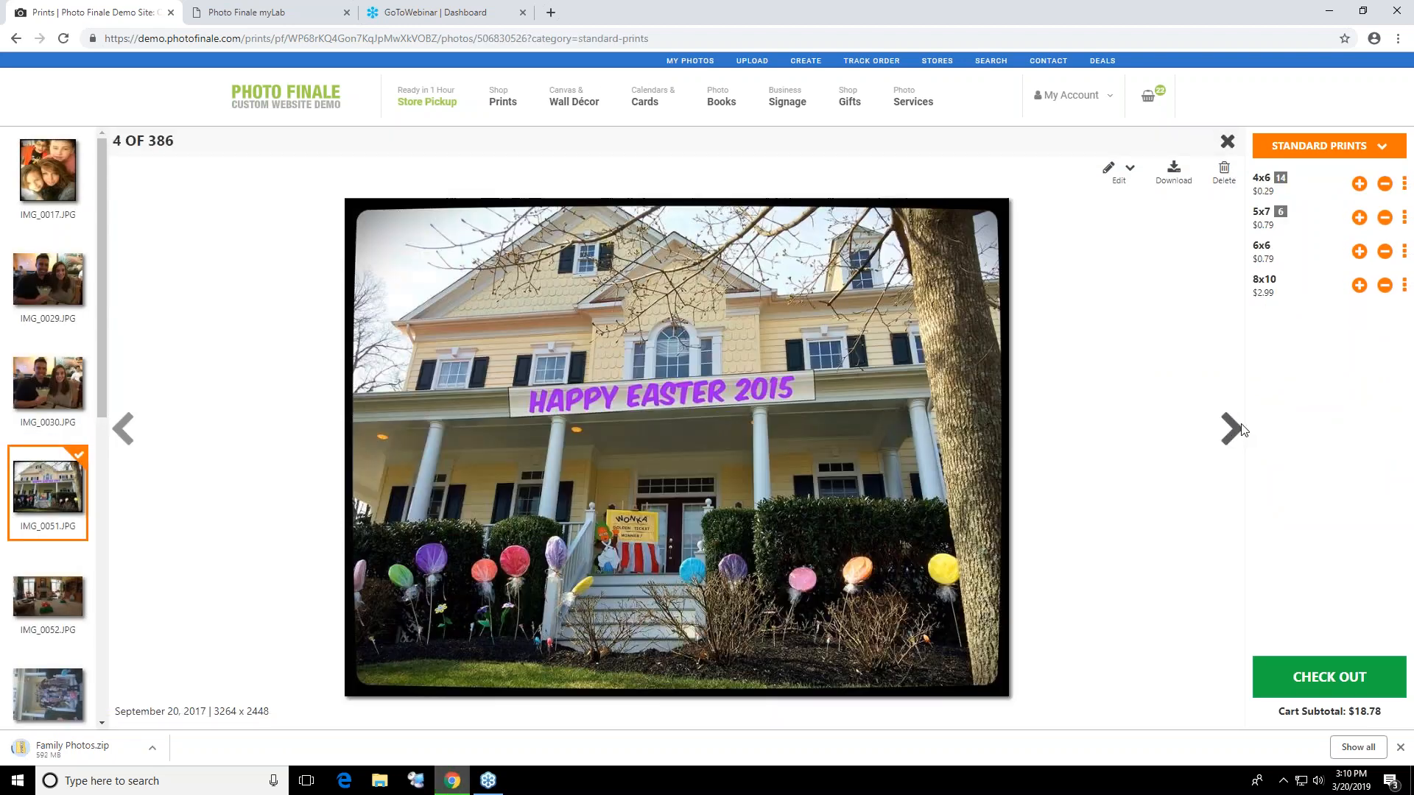
click(1240, 429)
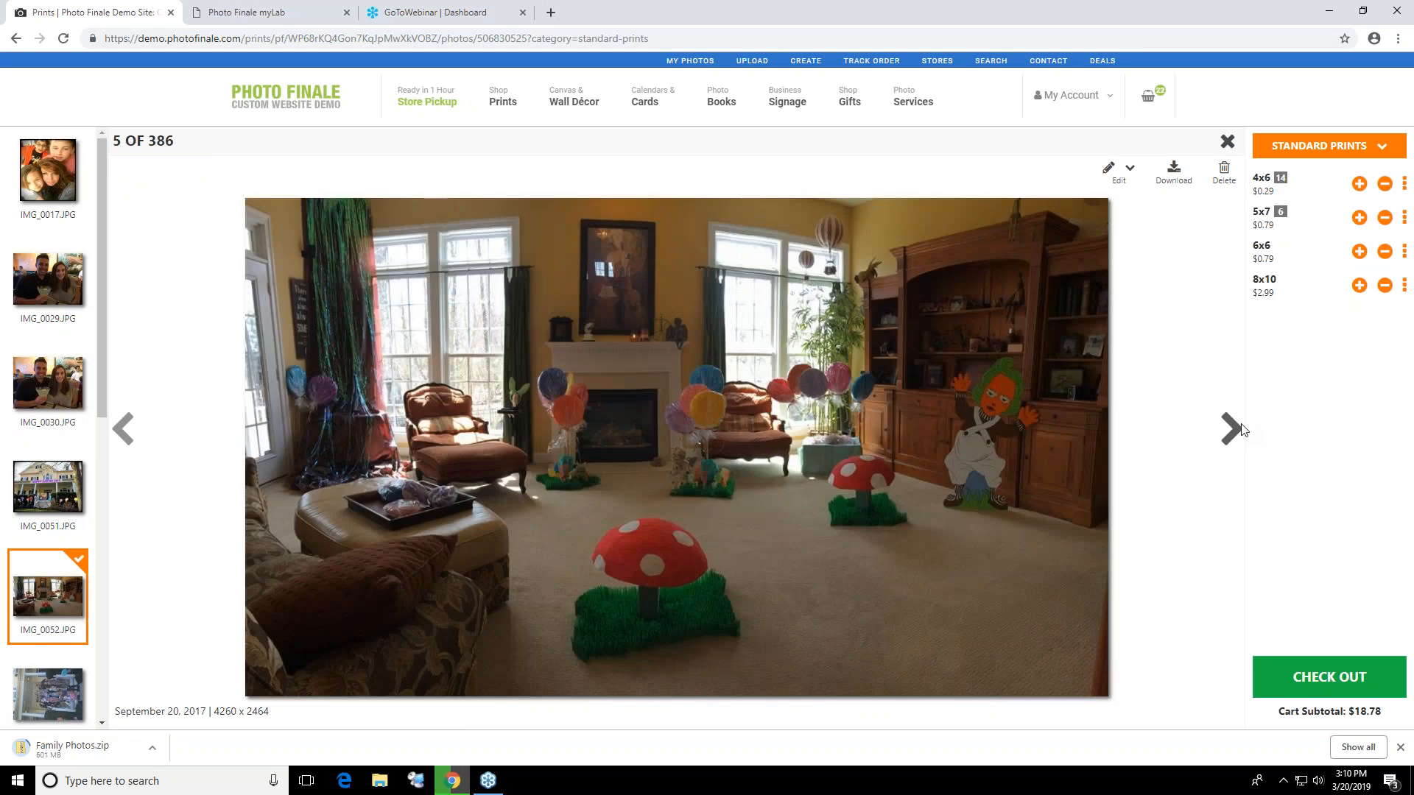
click(1240, 429)
click(1231, 429)
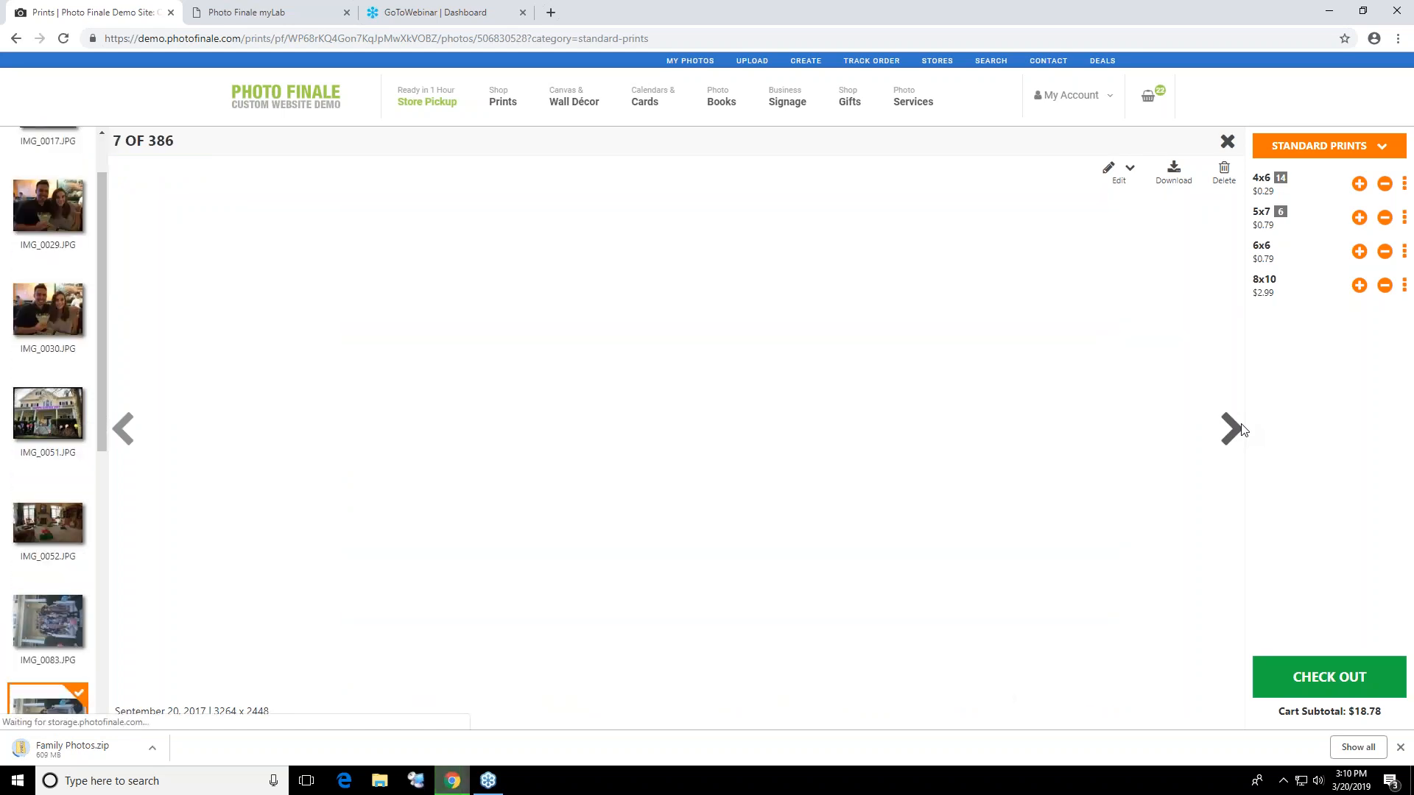
click(1241, 429)
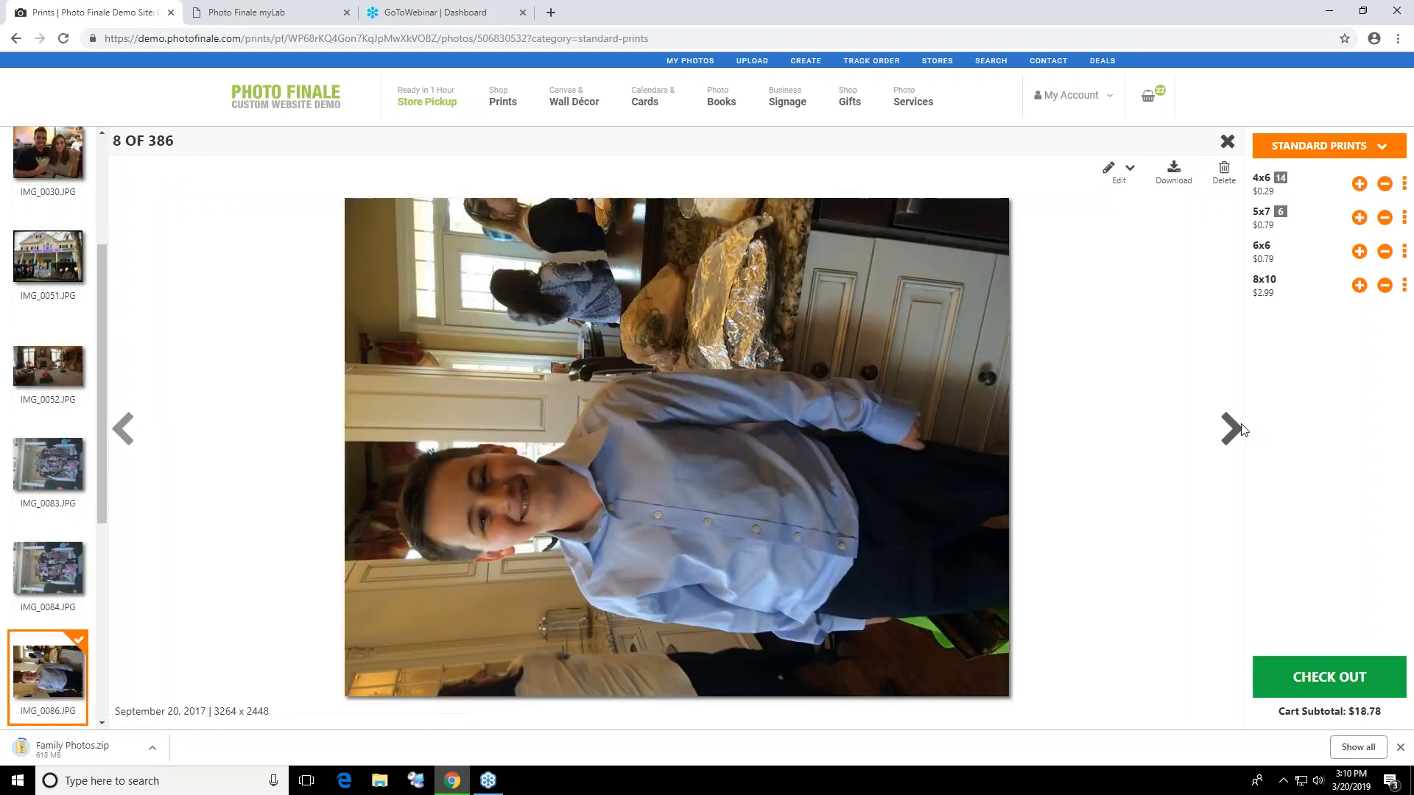
click(1242, 429)
scroll(29, 442, up, 4)
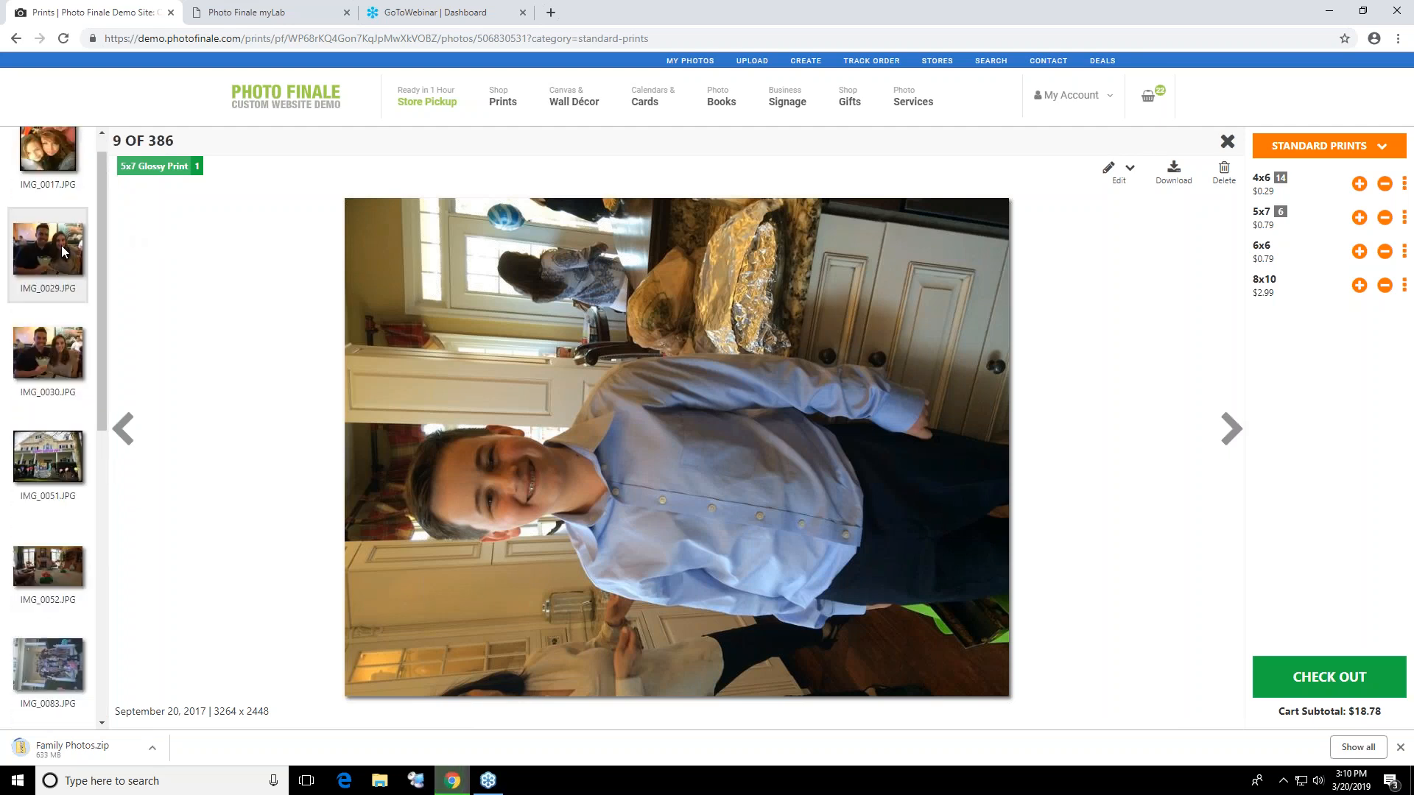
Show IMG_0017 enlarged and open it in the photo editor
click(36, 175)
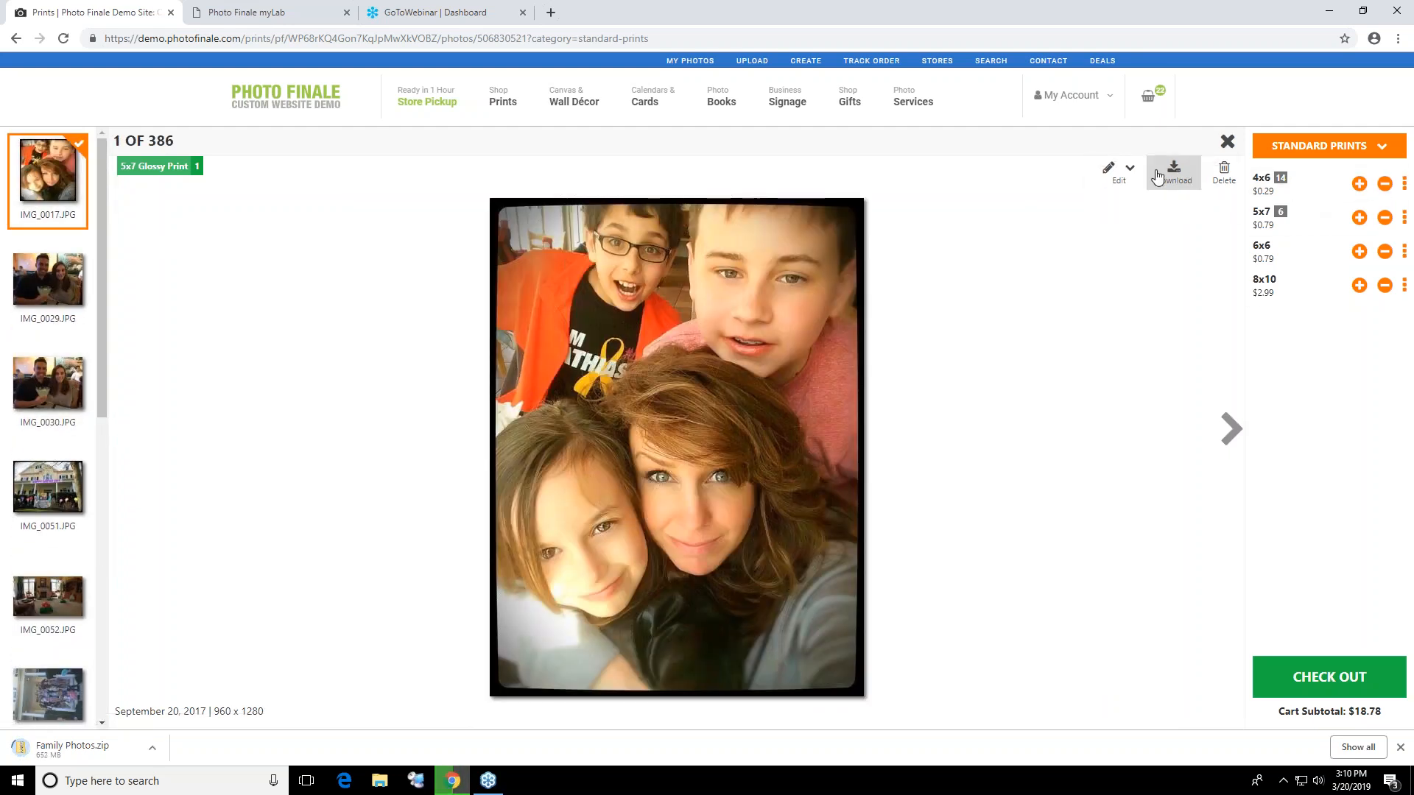
click(1131, 173)
click(1101, 213)
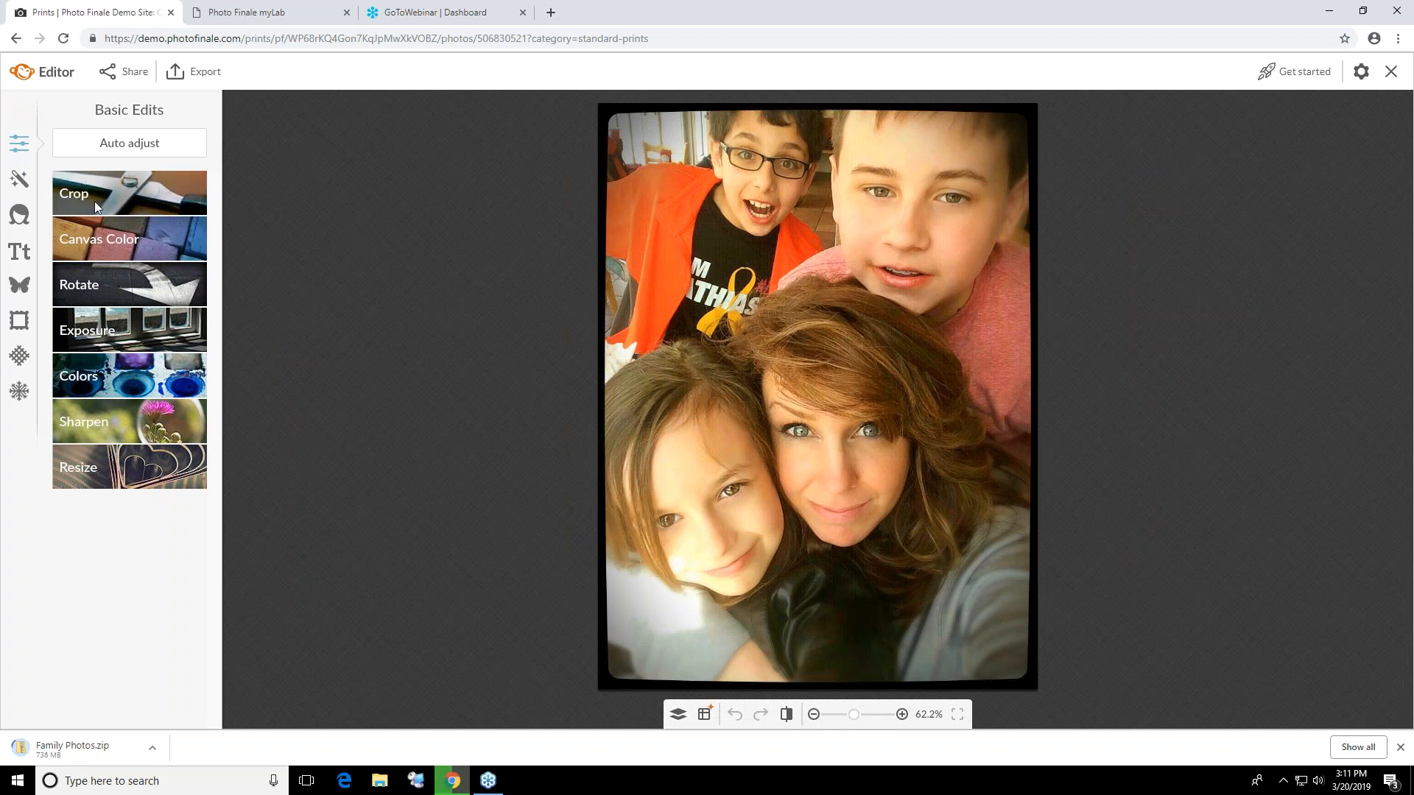
Examine the photo editor's effects, touch-up tools and text fonts without applying any of them
click(21, 184)
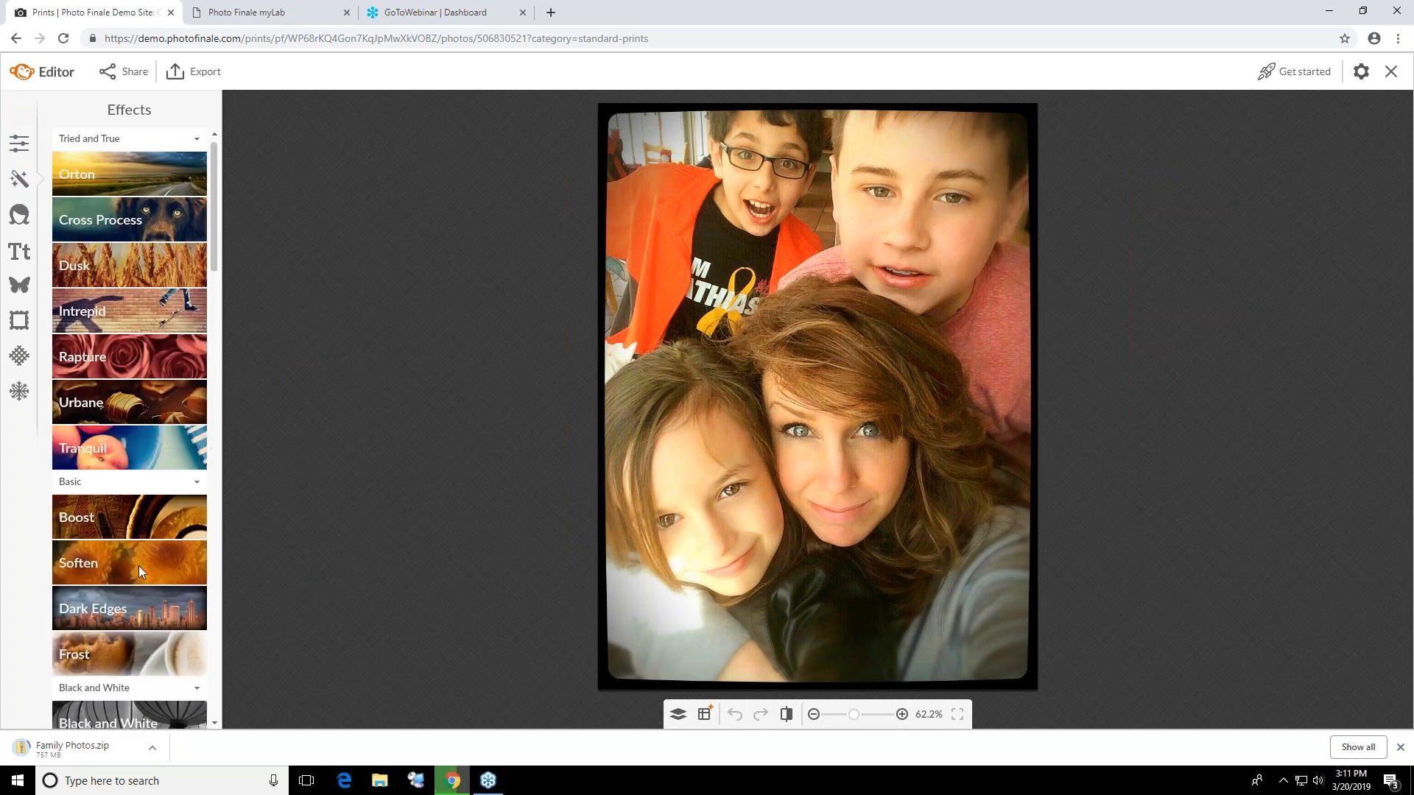
click(20, 218)
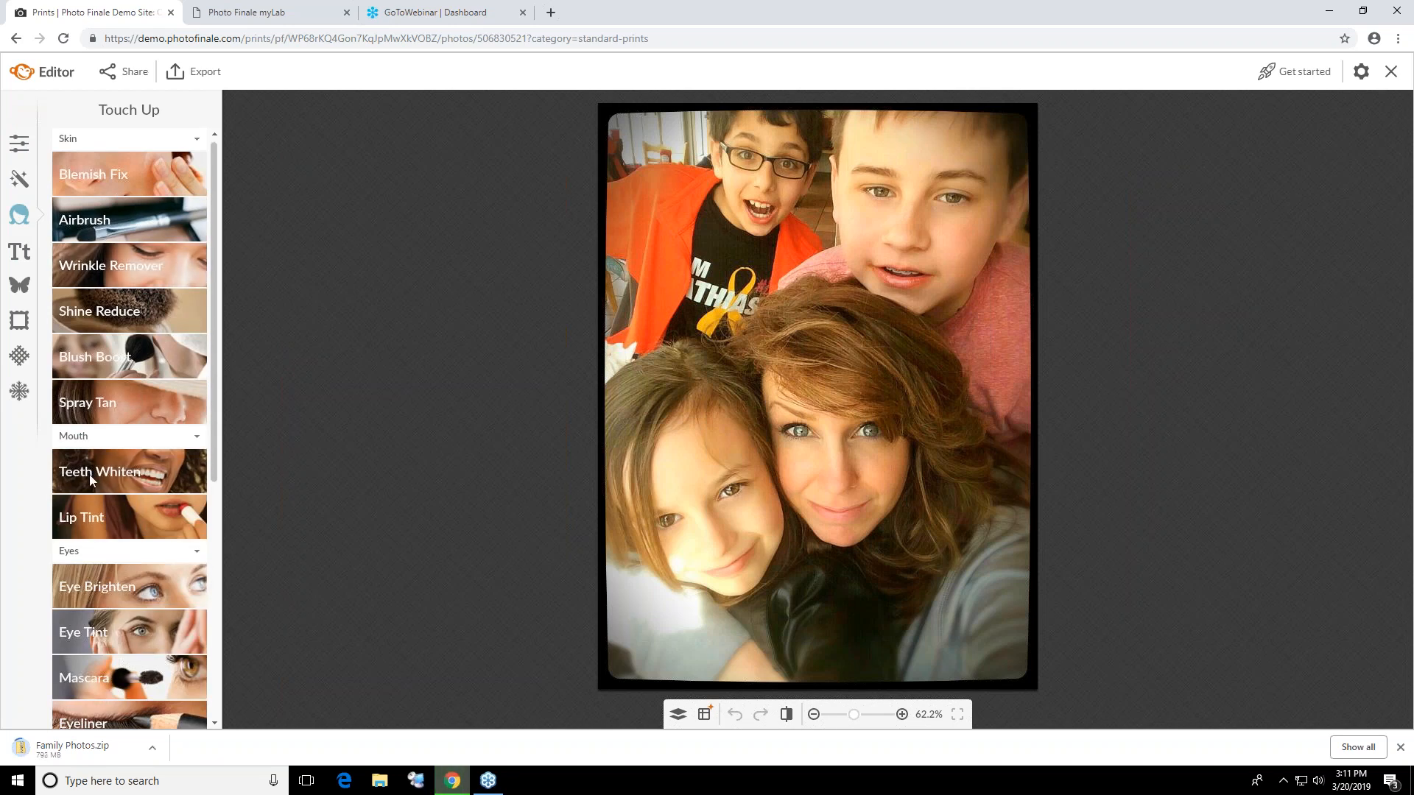
scroll(109, 514, down, 5)
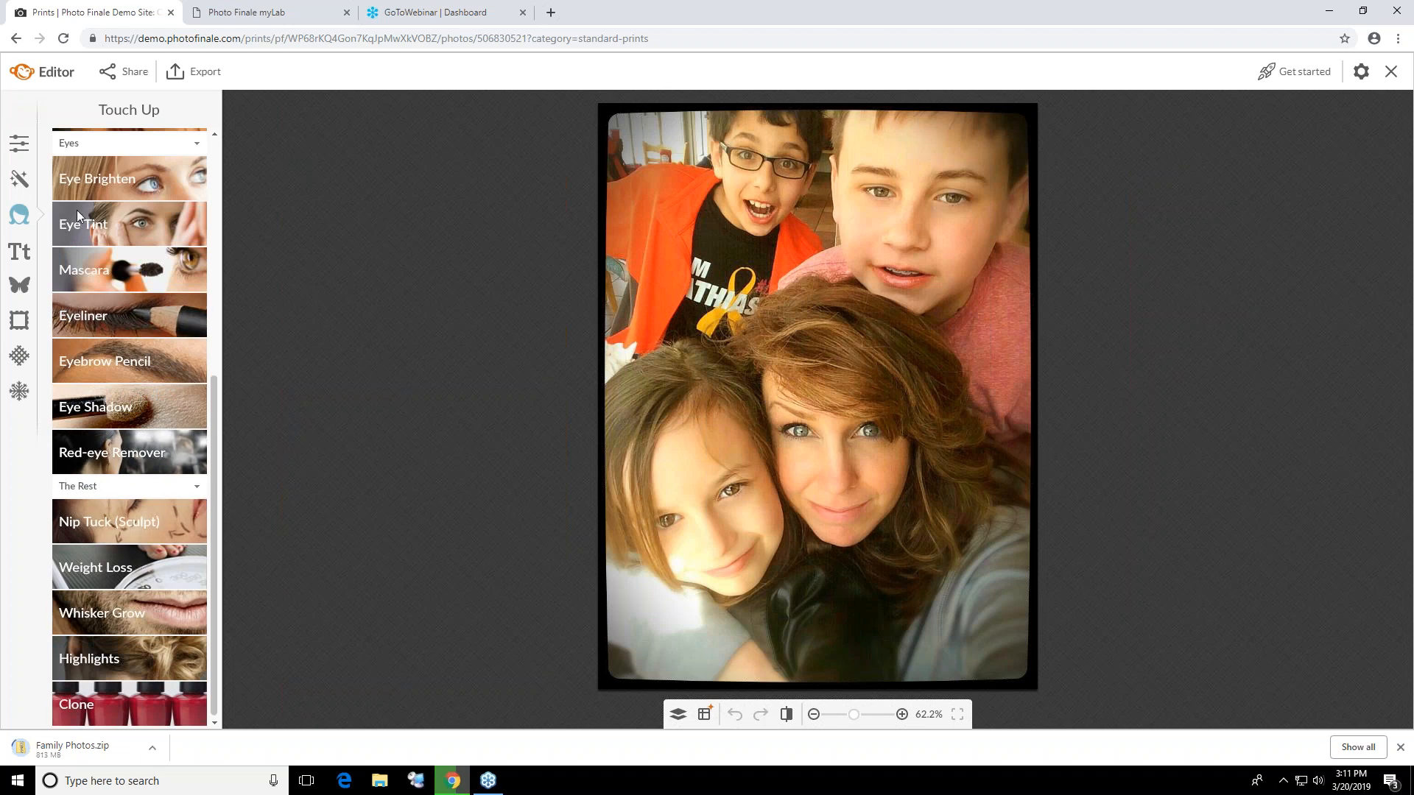
click(20, 254)
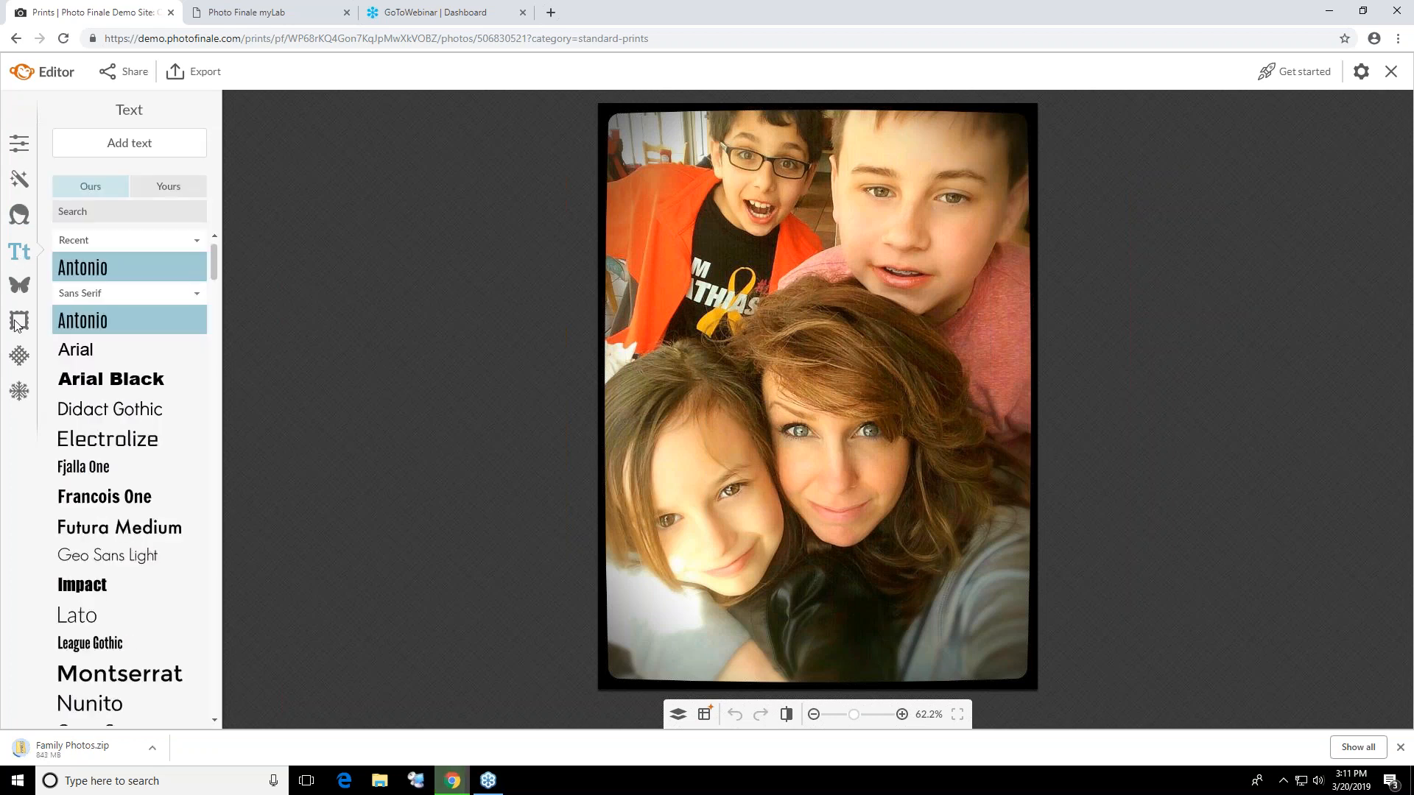
scroll(125, 483, down, 1)
scroll(125, 484, down, 2)
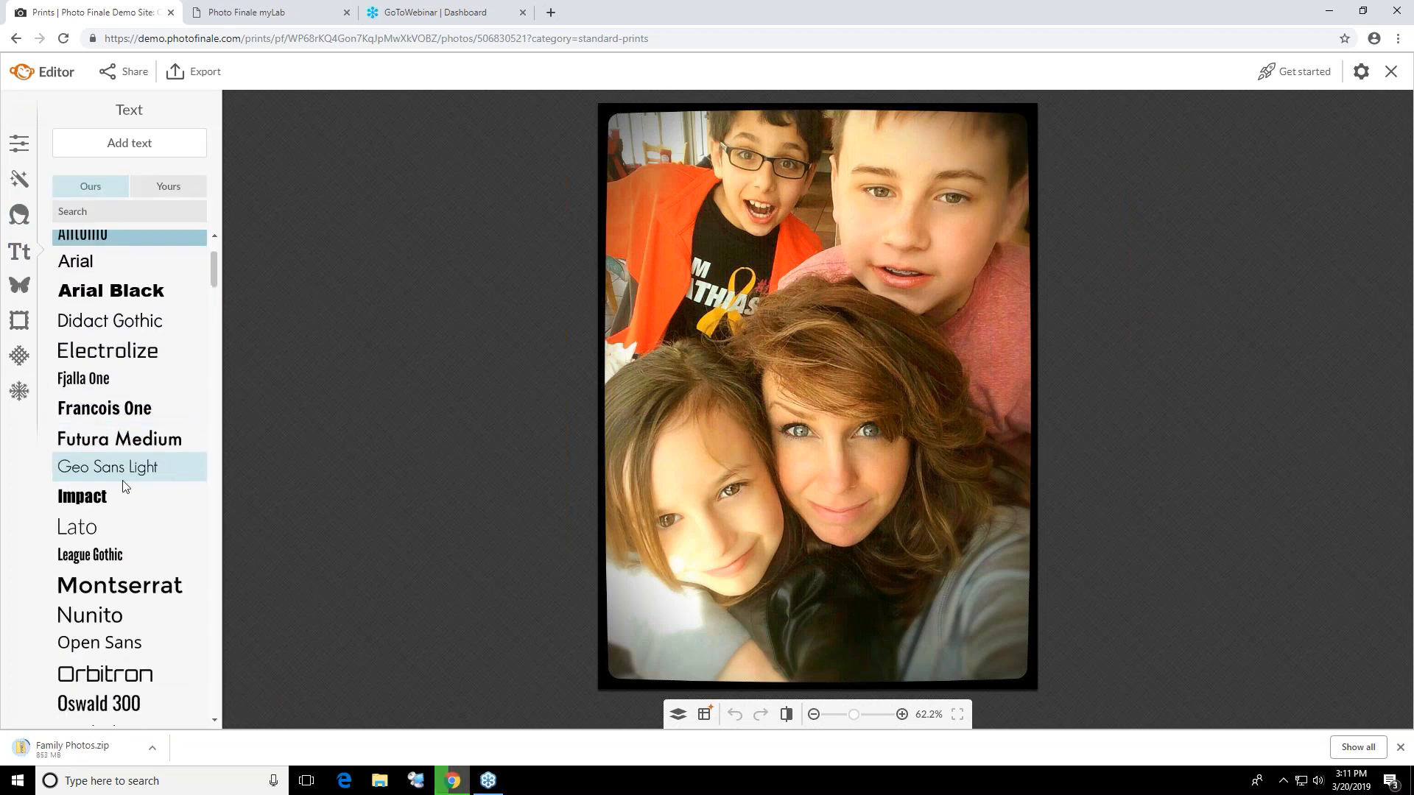
Add a basic solid red heart graphic, enlarge it and place it over the orange garment of the boy with glasses
click(20, 292)
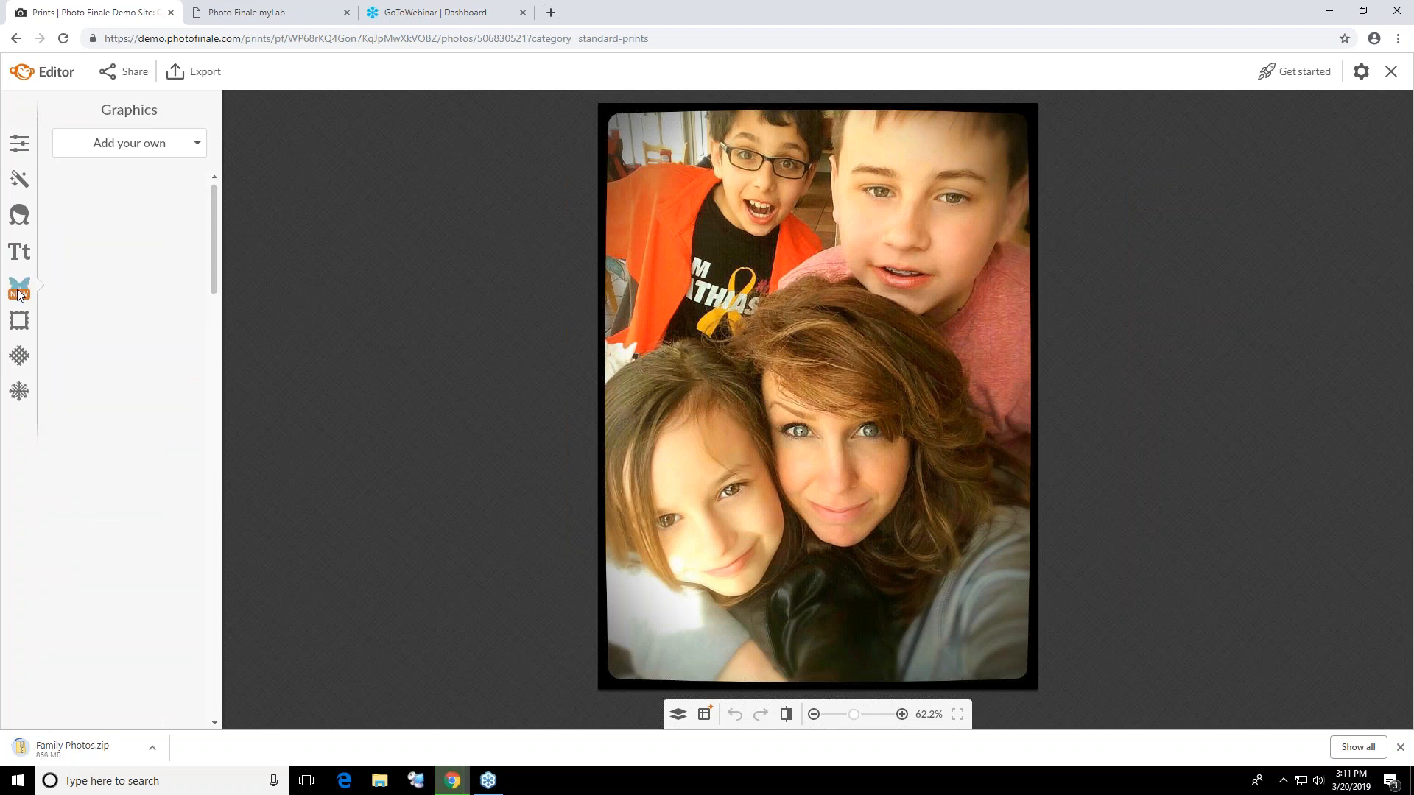
click(74, 263)
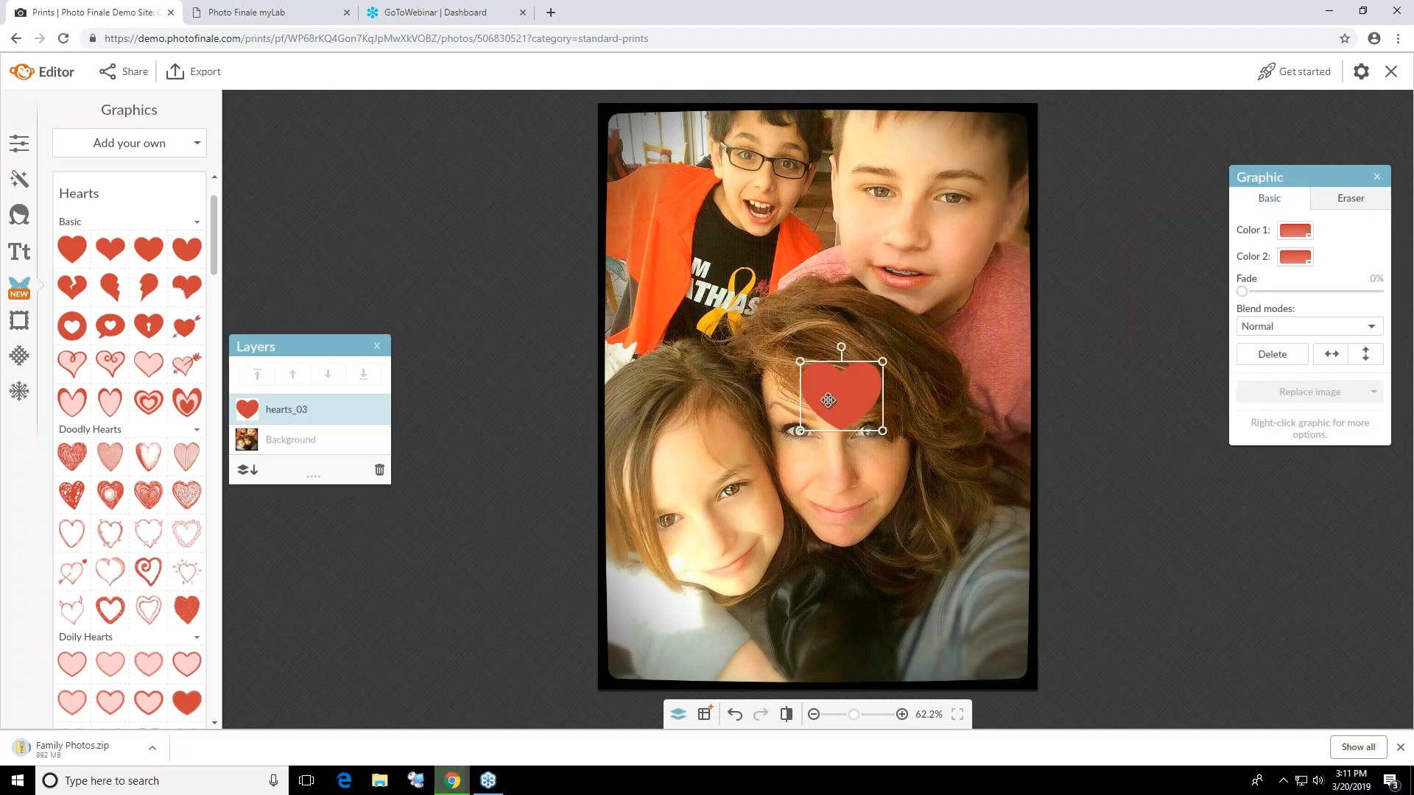
drag(829, 399, 740, 317)
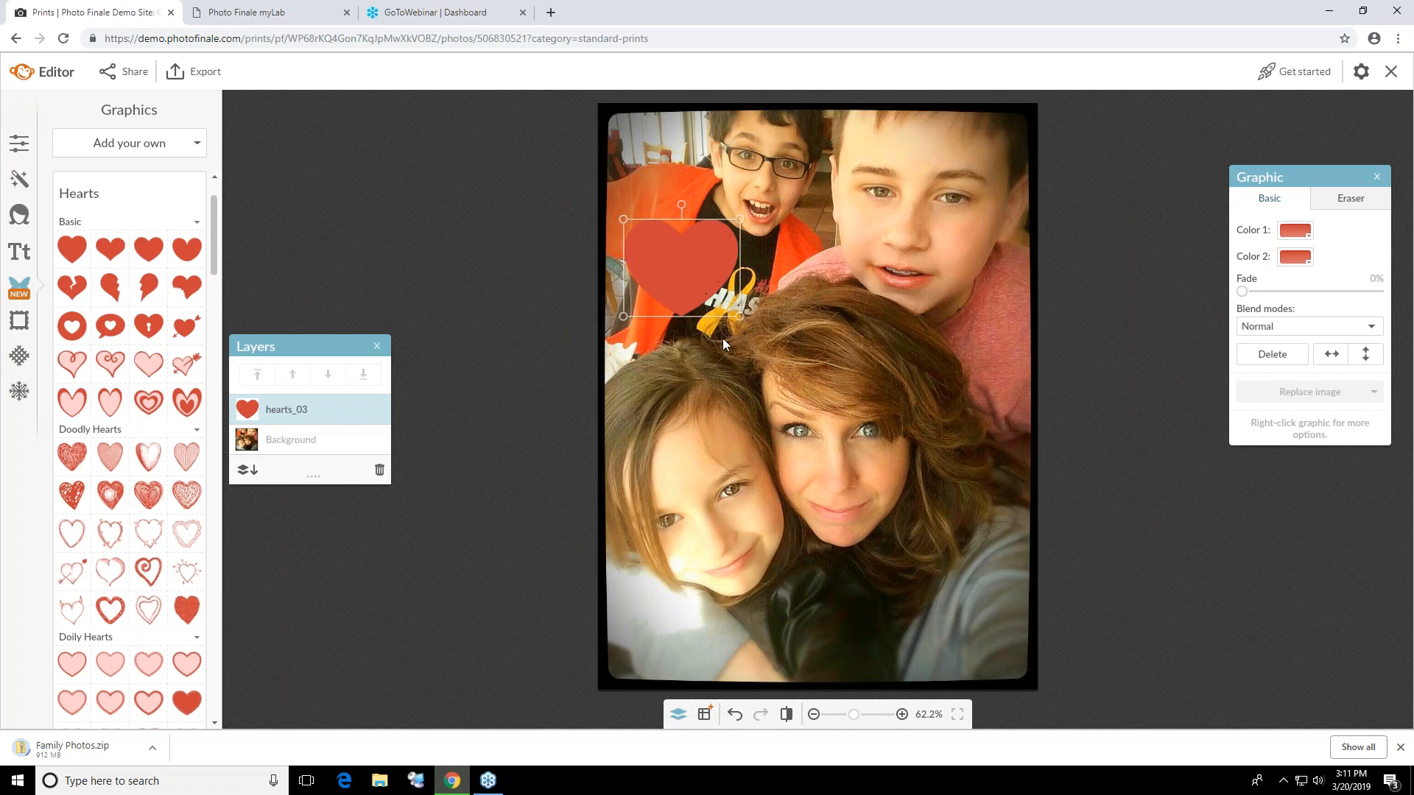
Apply a Museum Matte frame to the photo with outer and inner thickness both set to 94
click(19, 321)
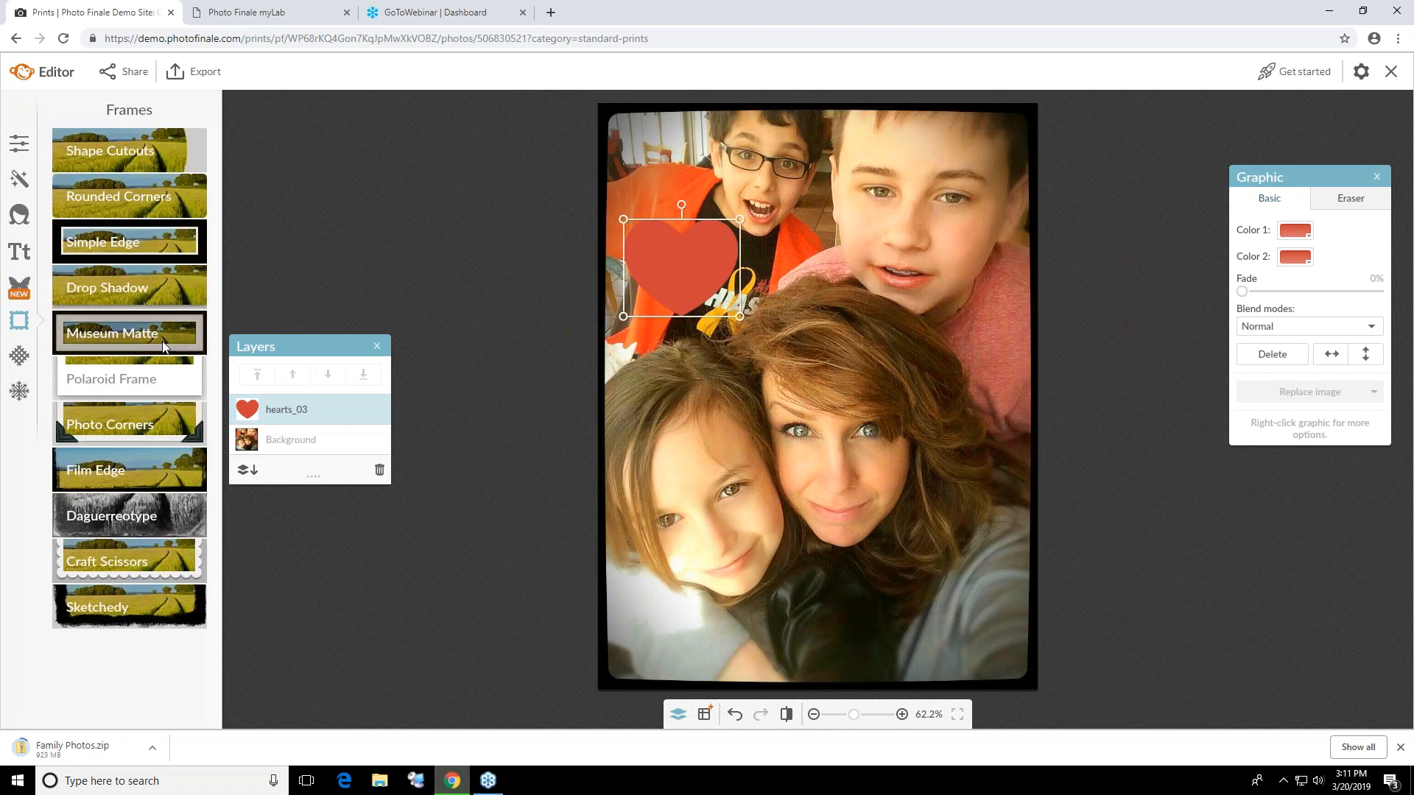
click(128, 333)
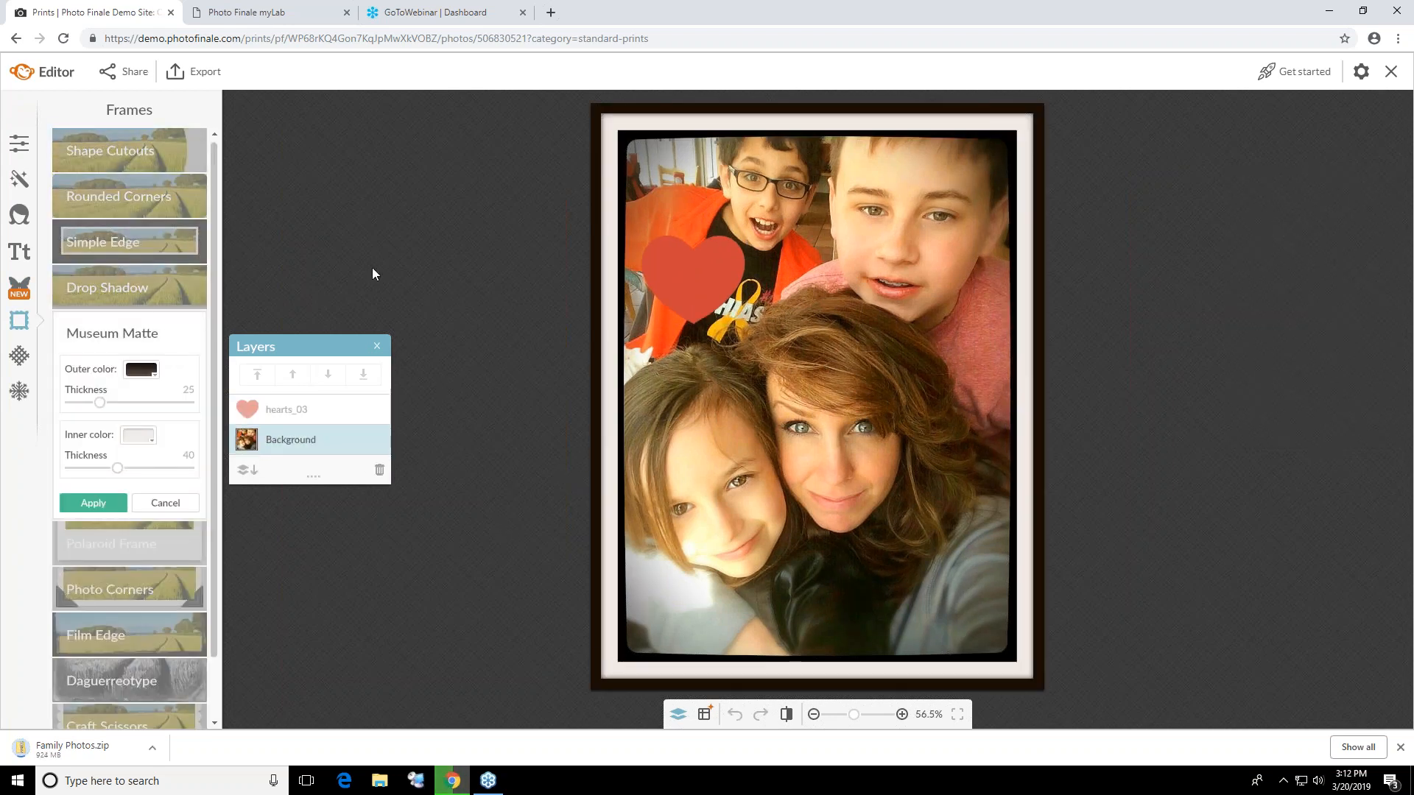
drag(101, 403, 181, 403)
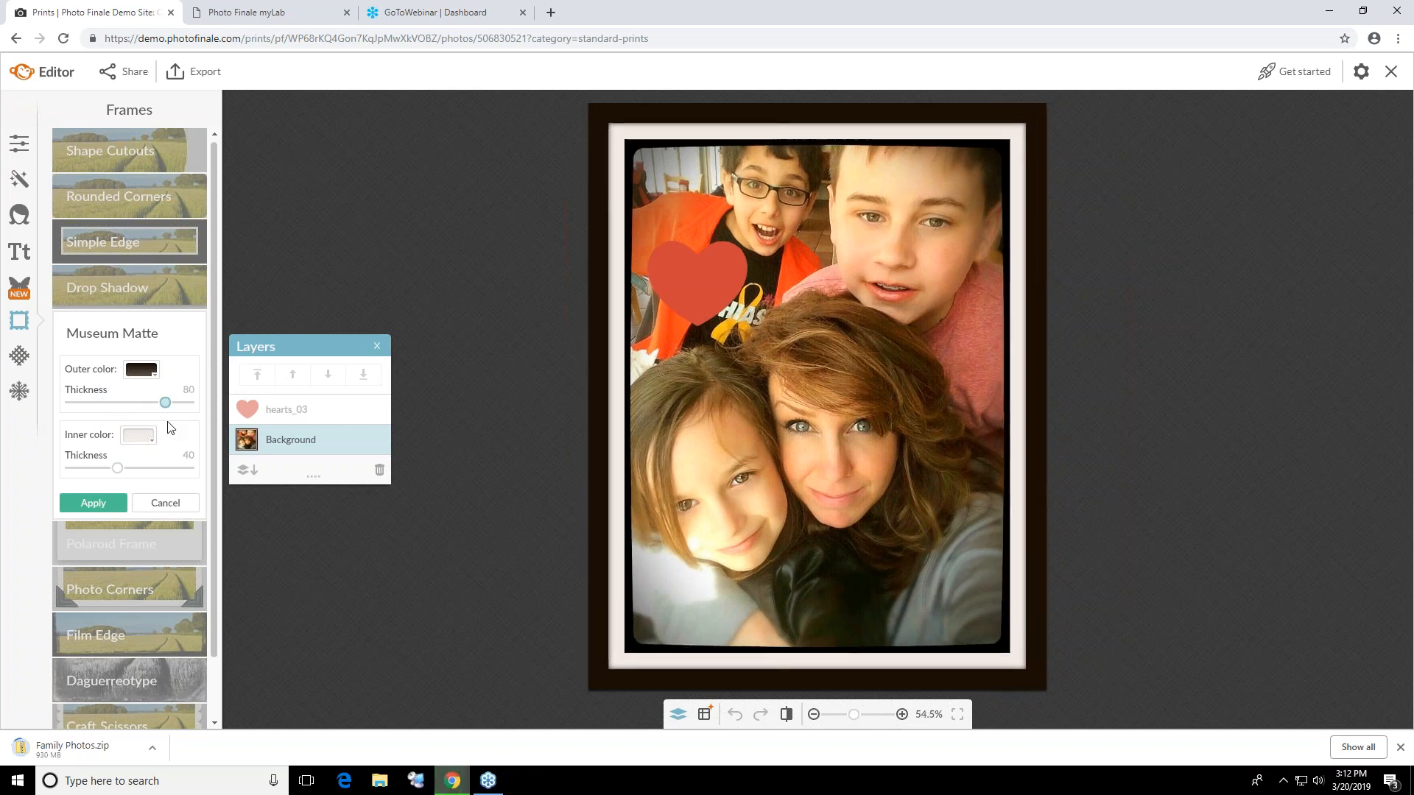
drag(119, 469, 184, 477)
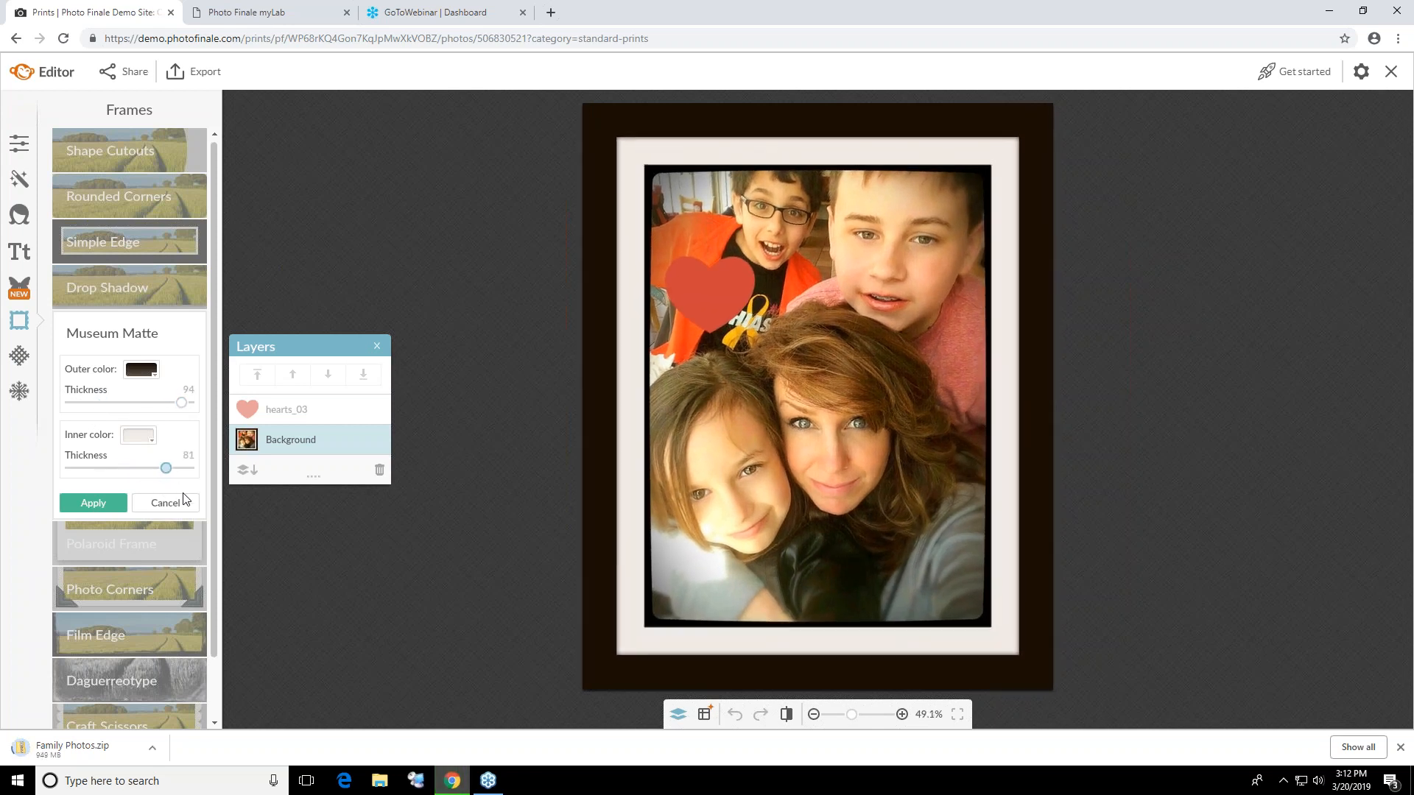
click(143, 506)
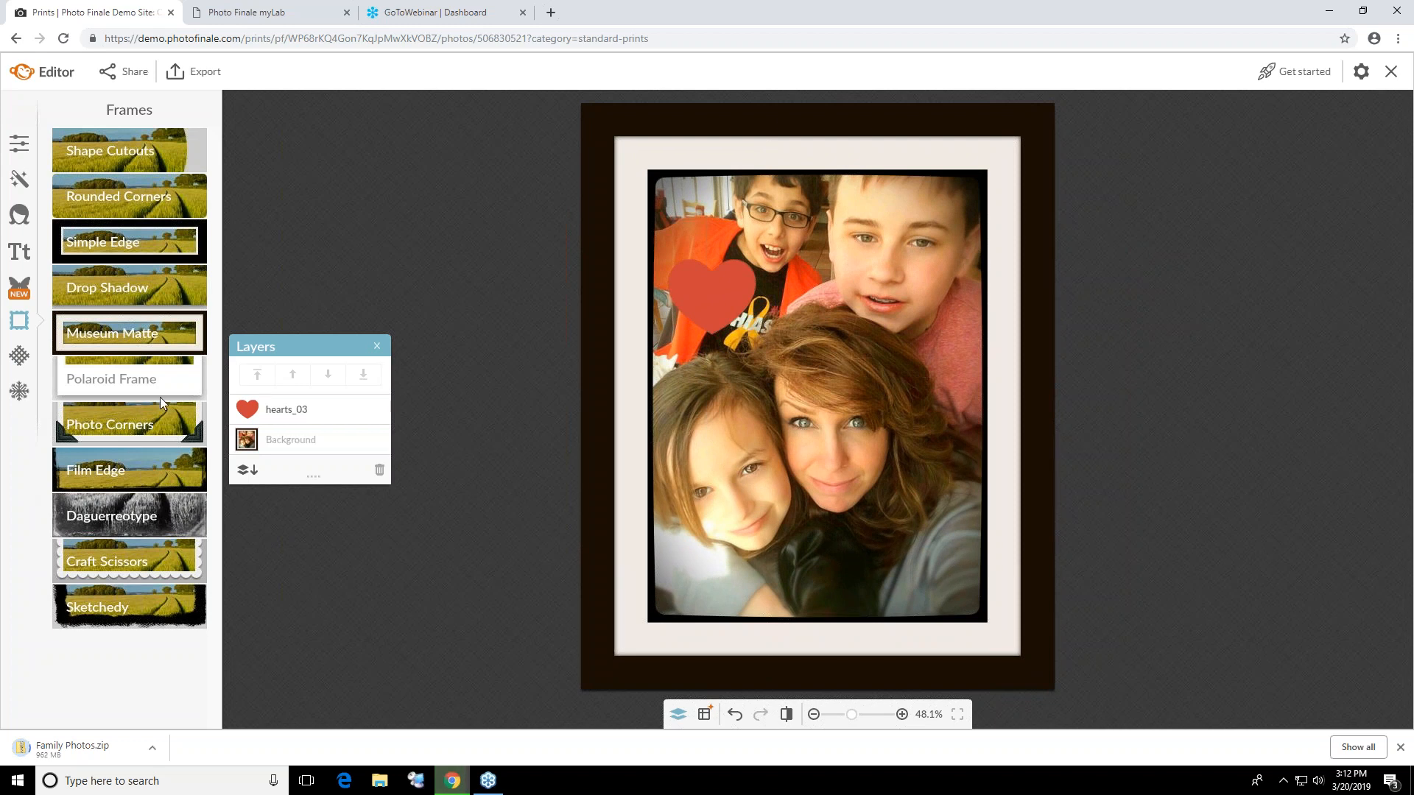
Export the edited photo as a new copy, add one 8x10 print of it and return to the collection
click(210, 72)
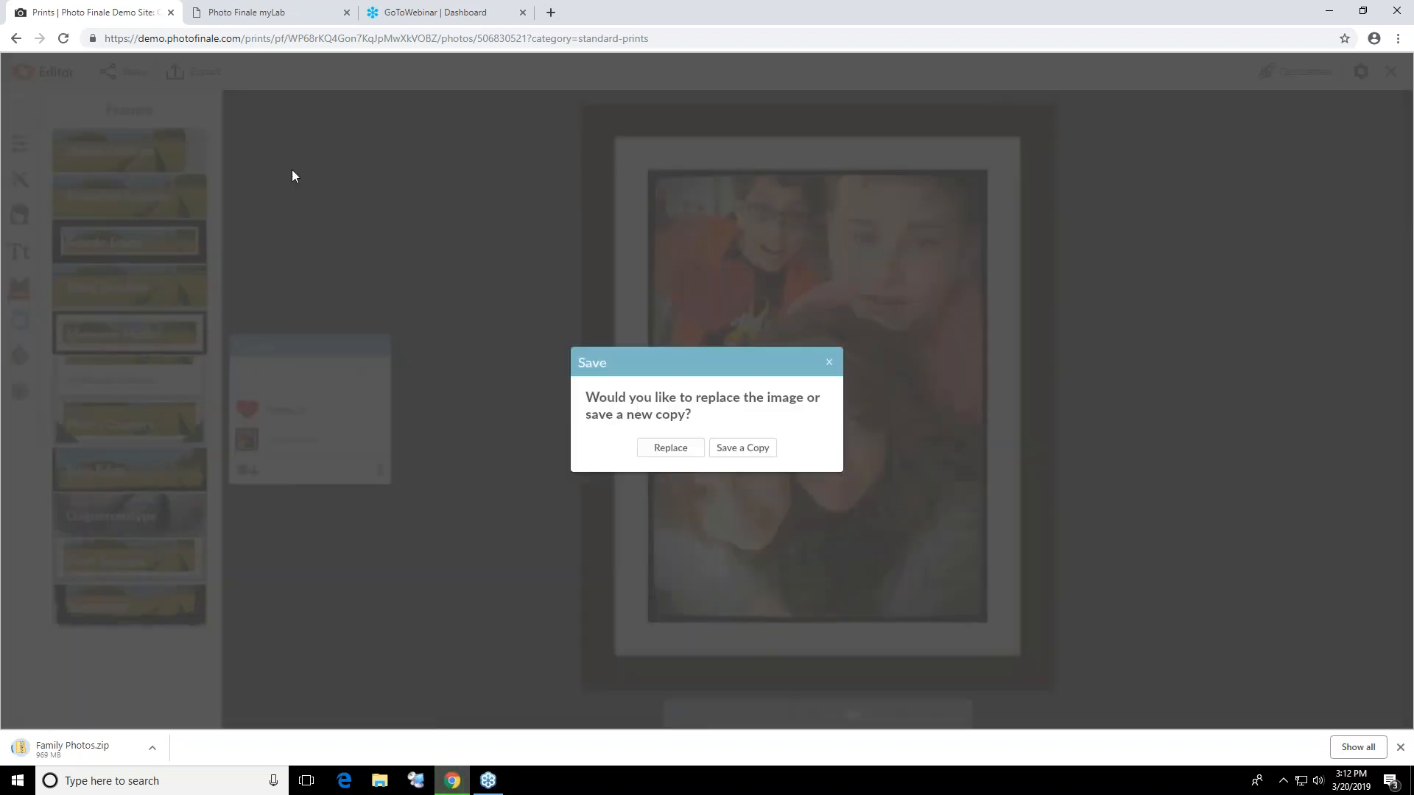
click(745, 449)
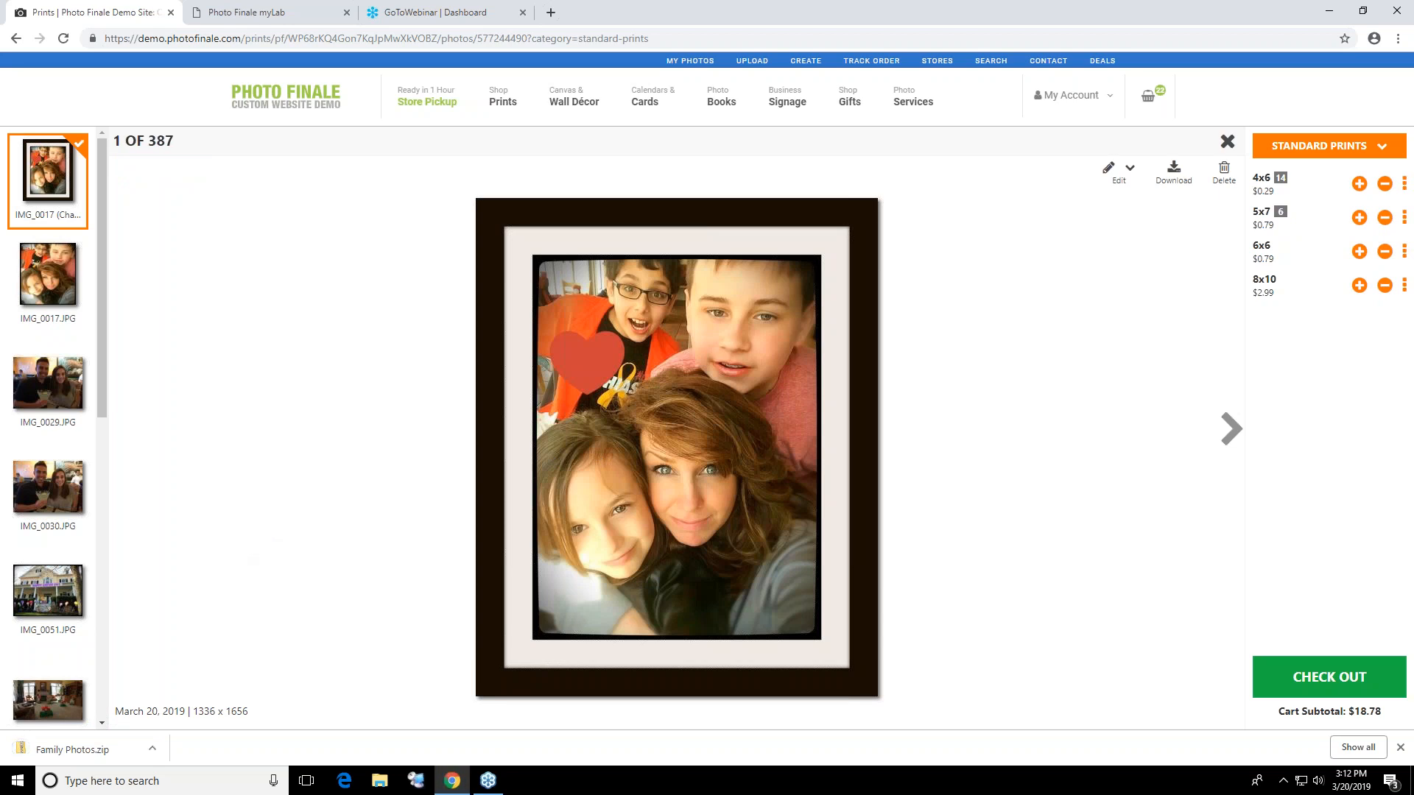
click(1360, 285)
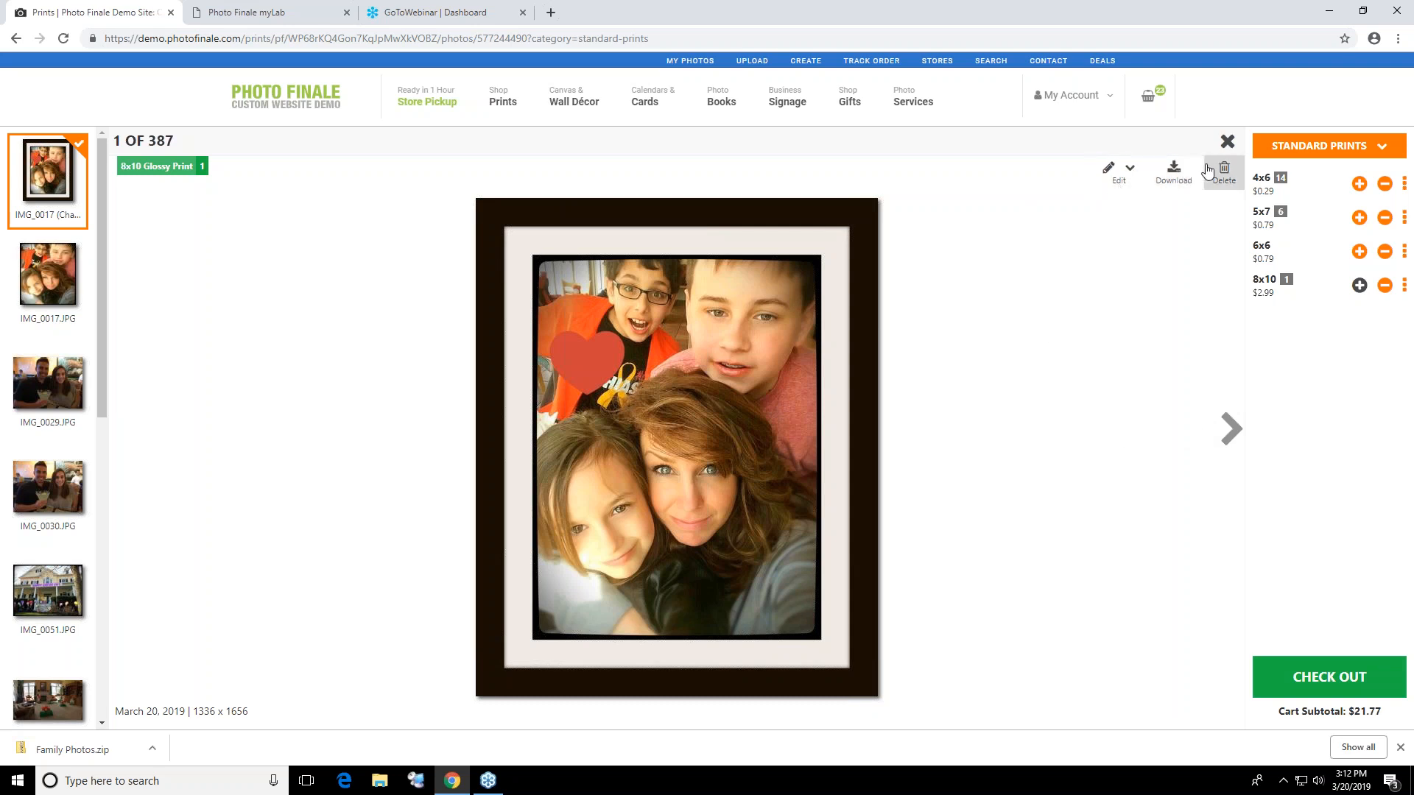
click(1227, 141)
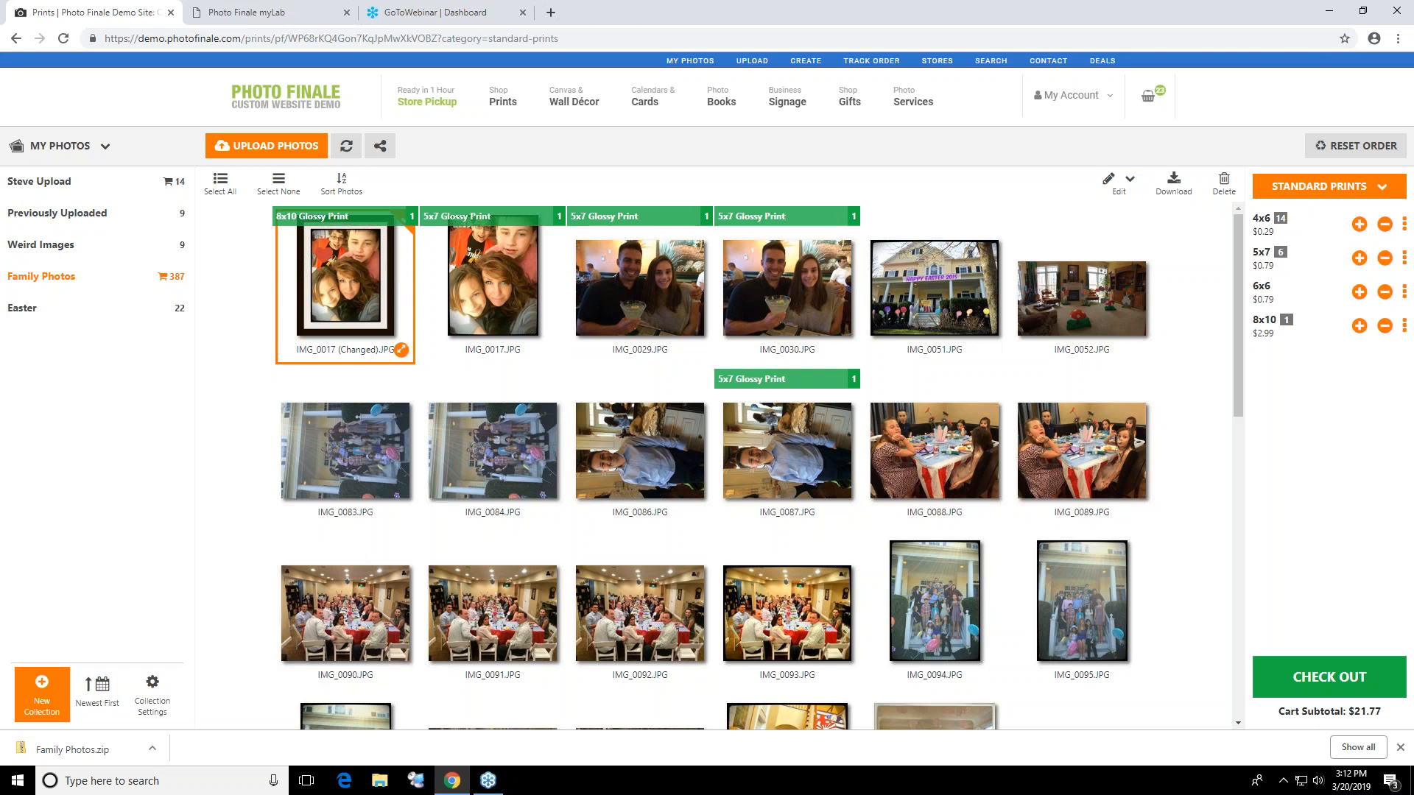
Look over the print categories, proceed to checkout and shift the crop areas of the second and third 4x6 prints upward
click(1277, 190)
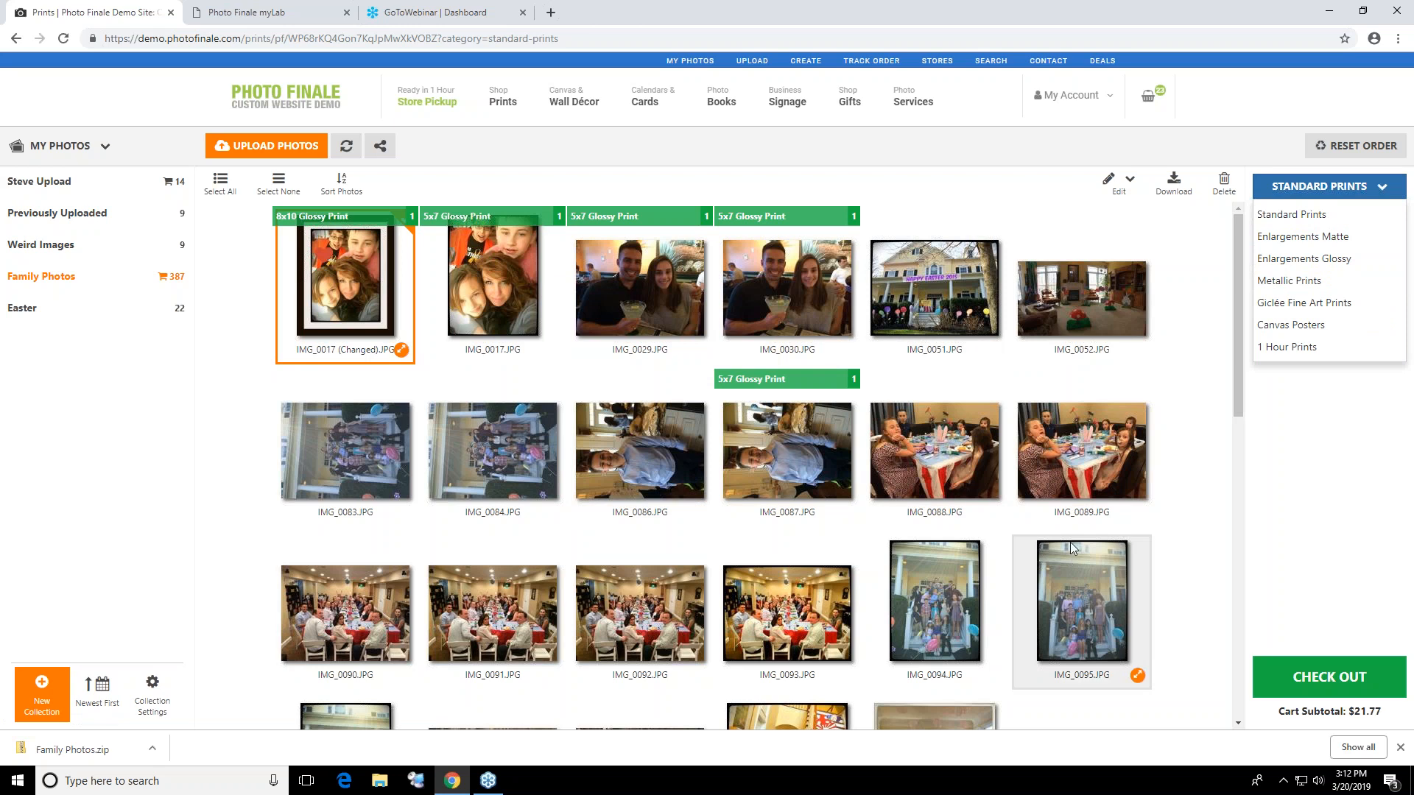
click(1342, 680)
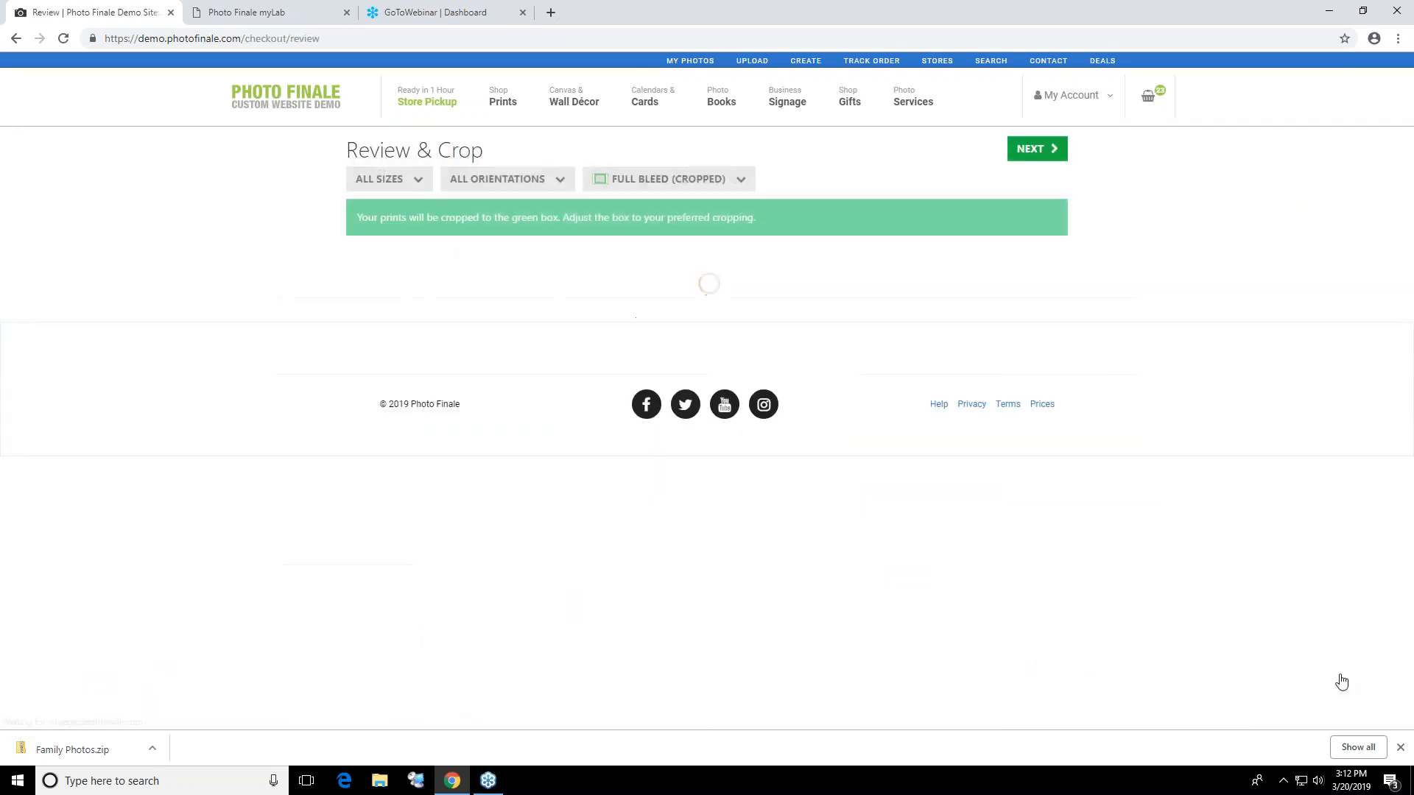
drag(647, 347, 654, 312)
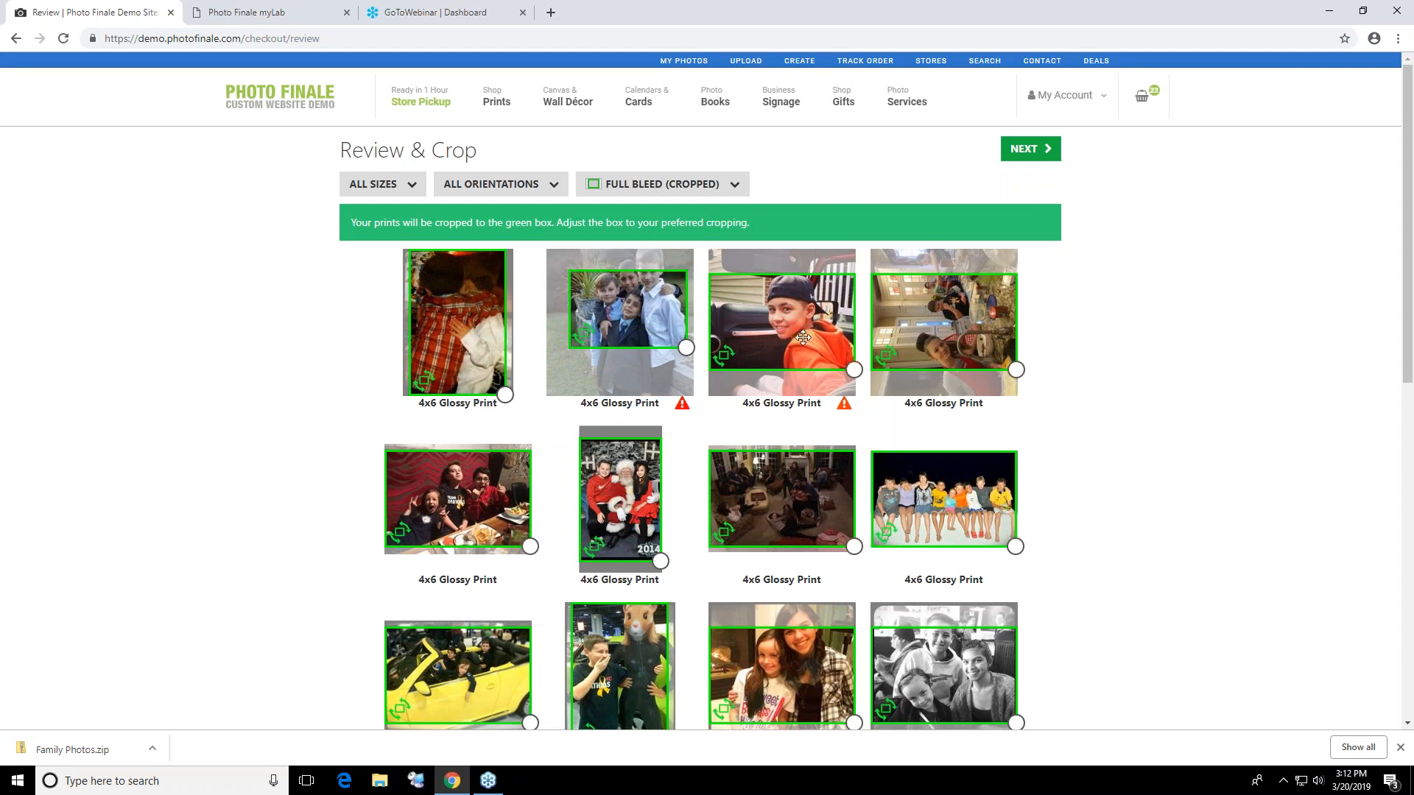
drag(803, 338, 803, 319)
Set the prints to Fit To Page (Not Cropped), review them and continue to the cart
click(660, 193)
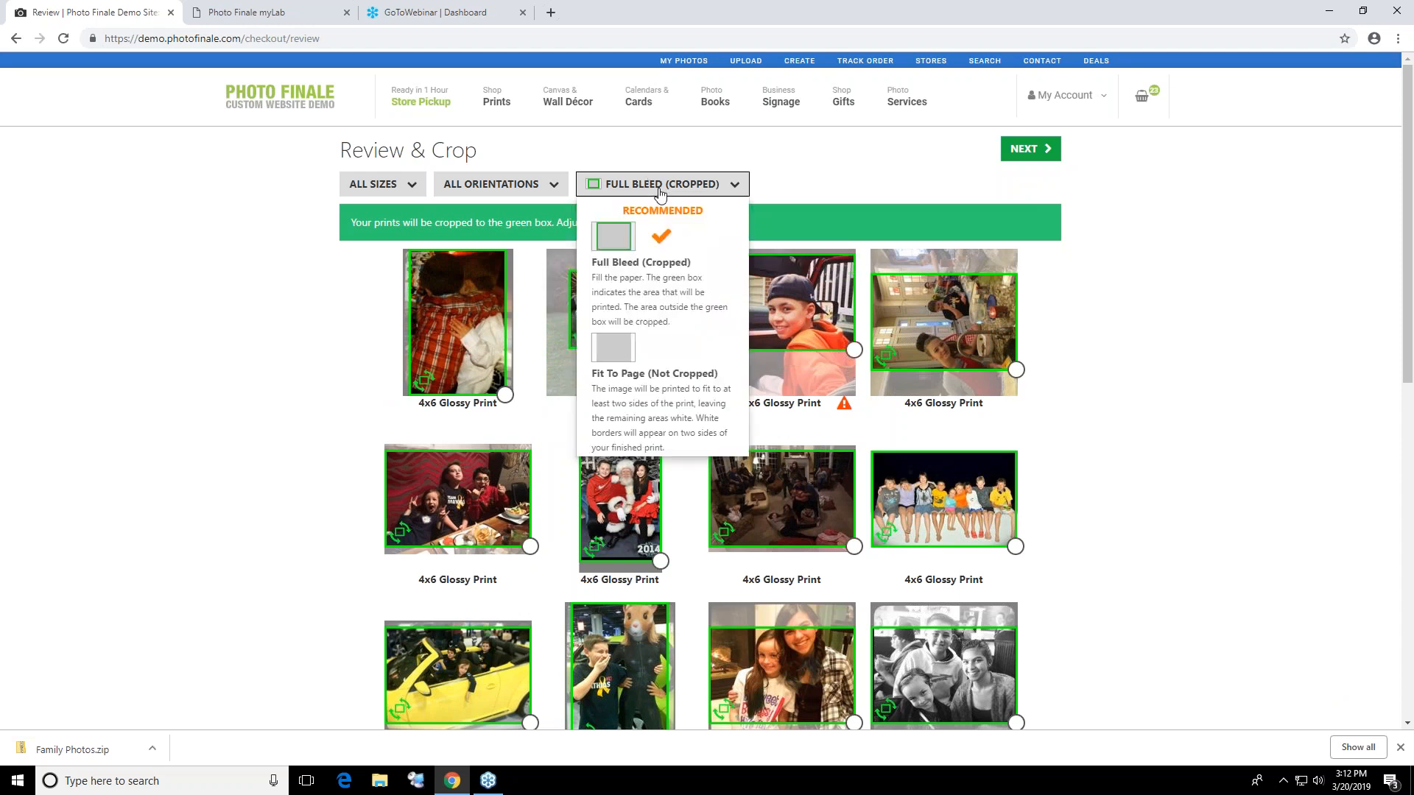
click(627, 346)
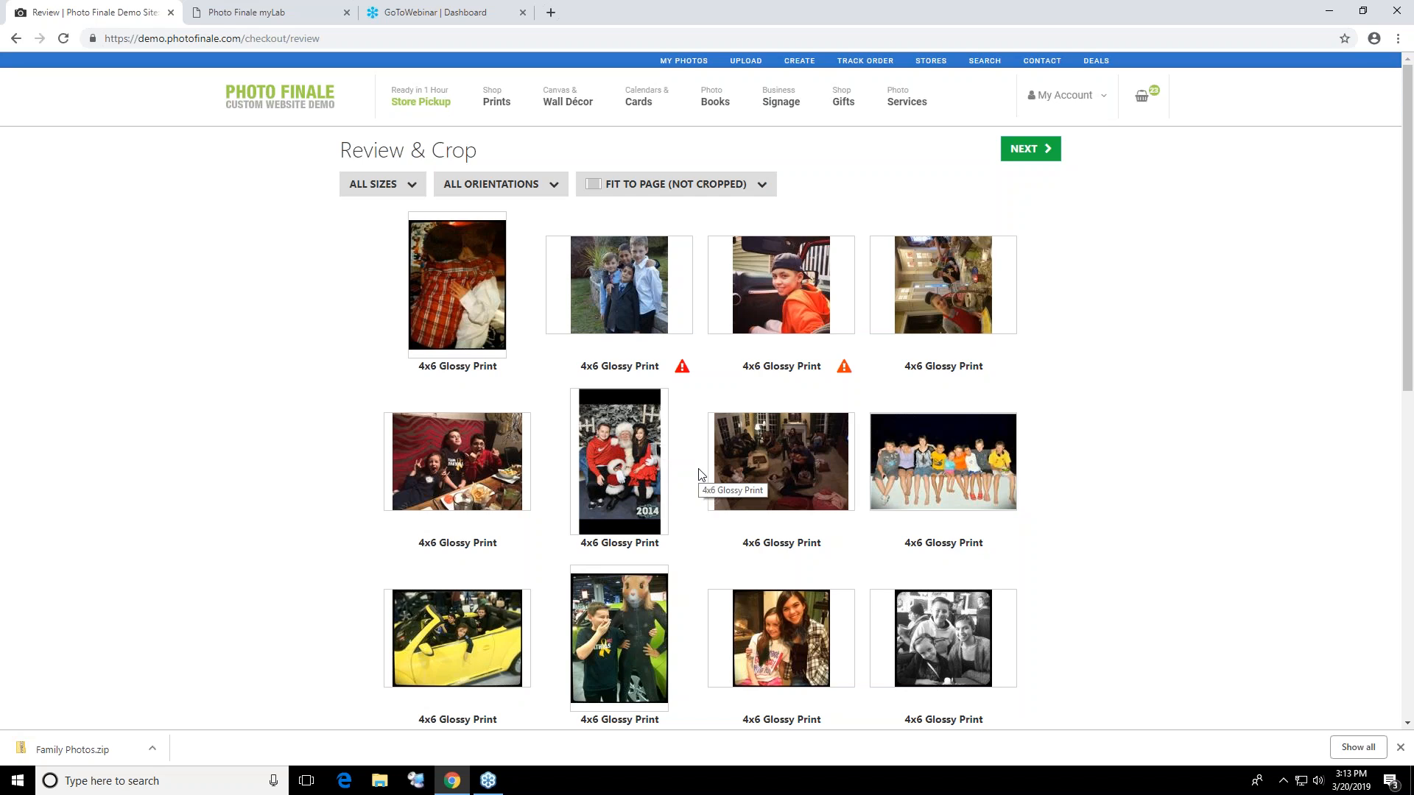
scroll(699, 473, down, 5)
scroll(711, 464, up, 5)
click(1010, 149)
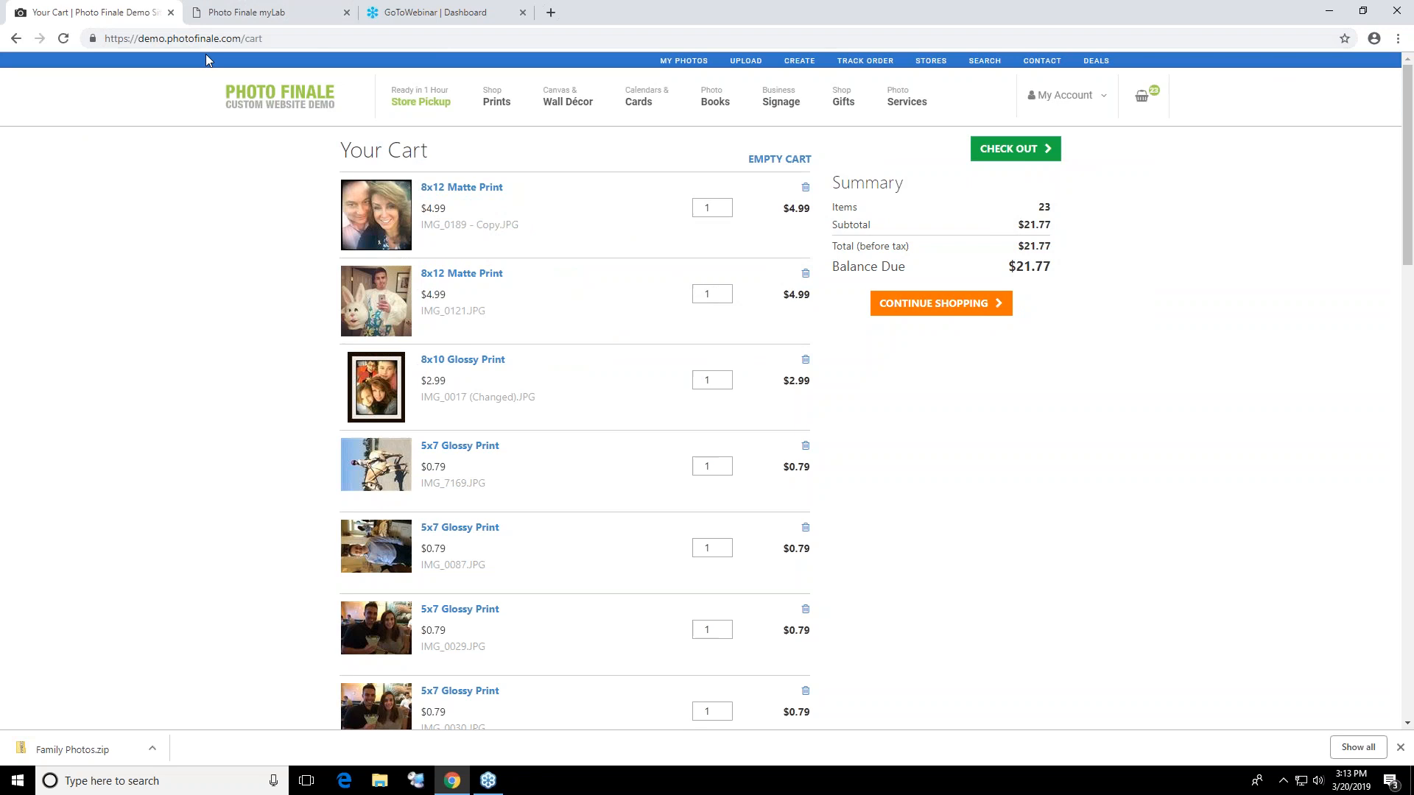
Open the Premium Canvas Gallery Wraps product page and list its vertical sizes and prices
mouse_move(568, 101)
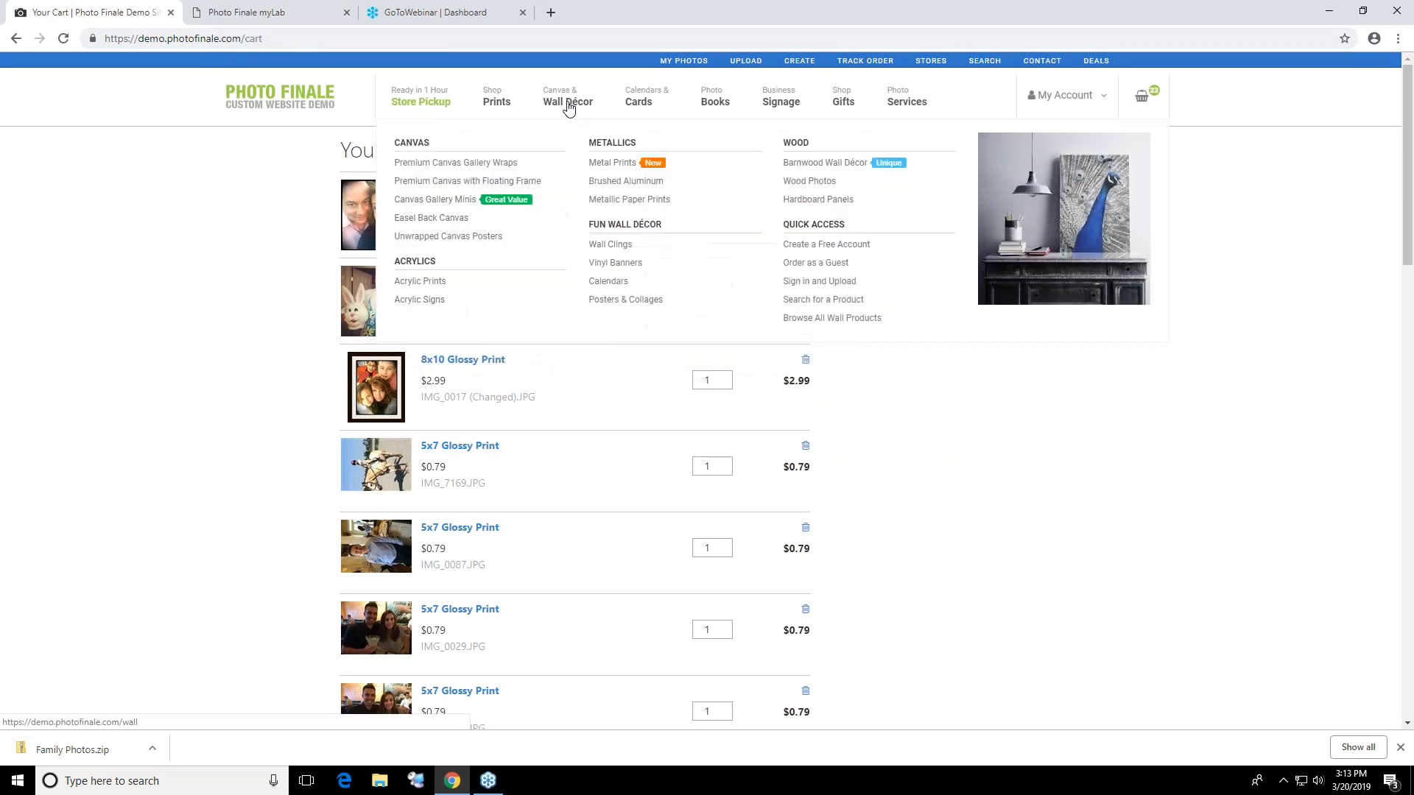
click(486, 162)
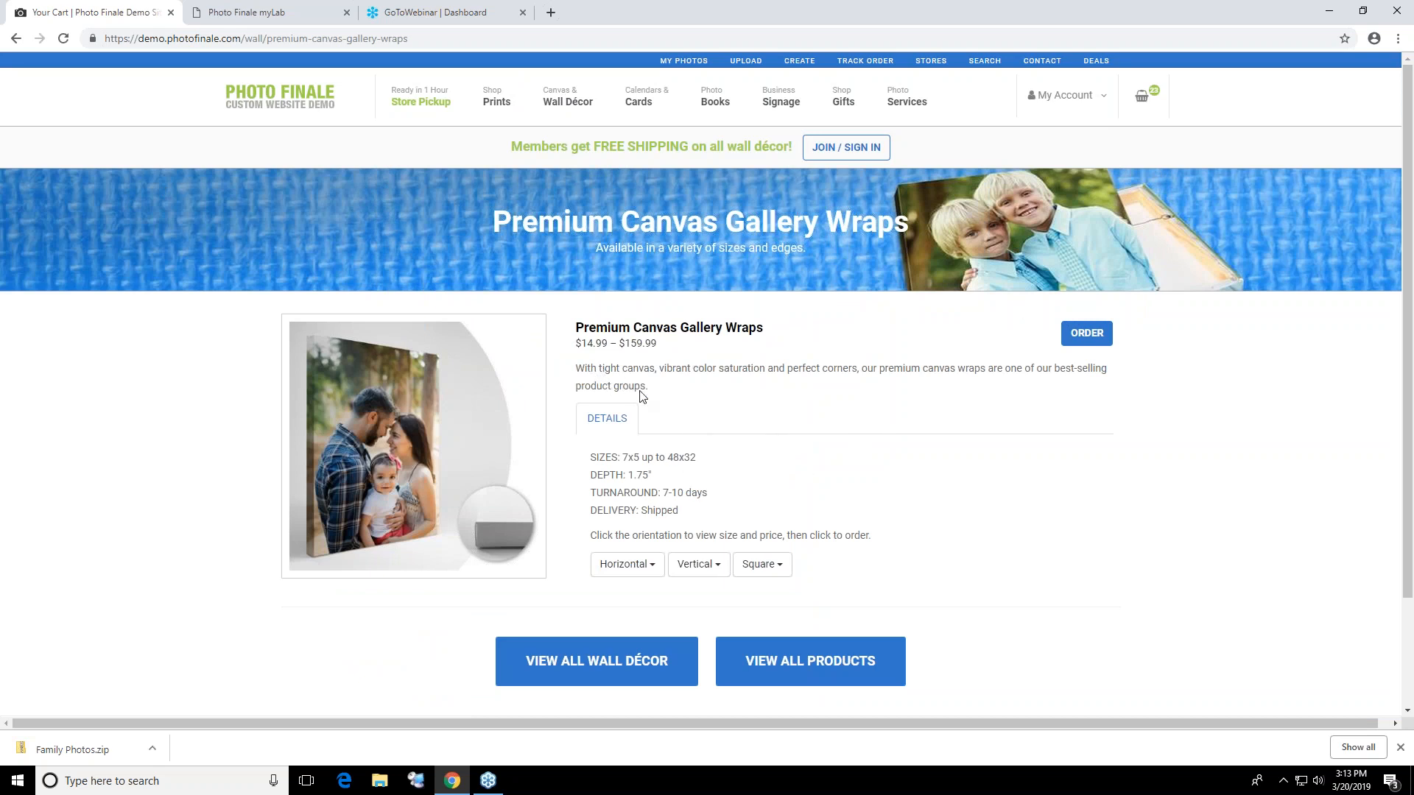
click(725, 563)
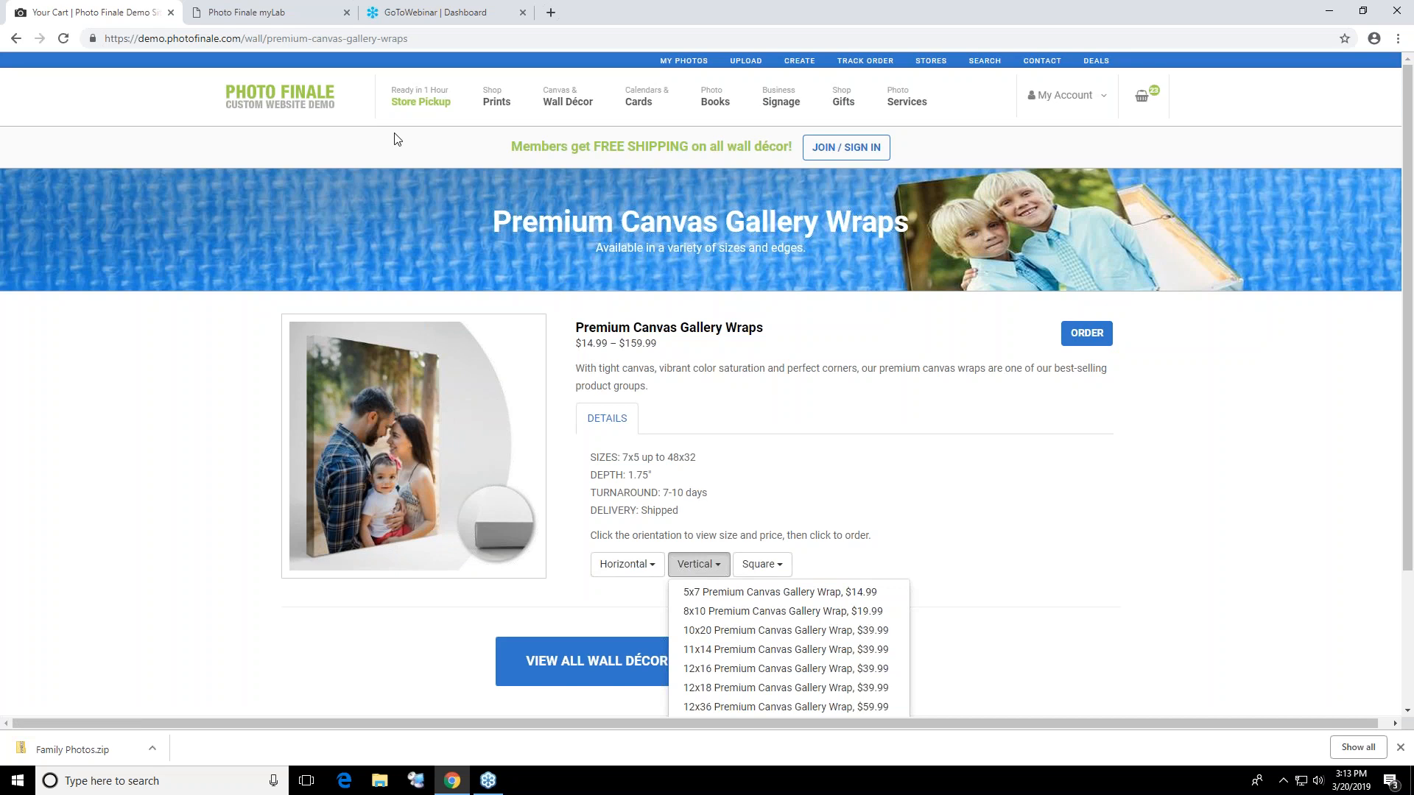
Switch to Photo Finale myLab and open the Default Catalog among the store's product catalogs
click(267, 16)
click(1311, 88)
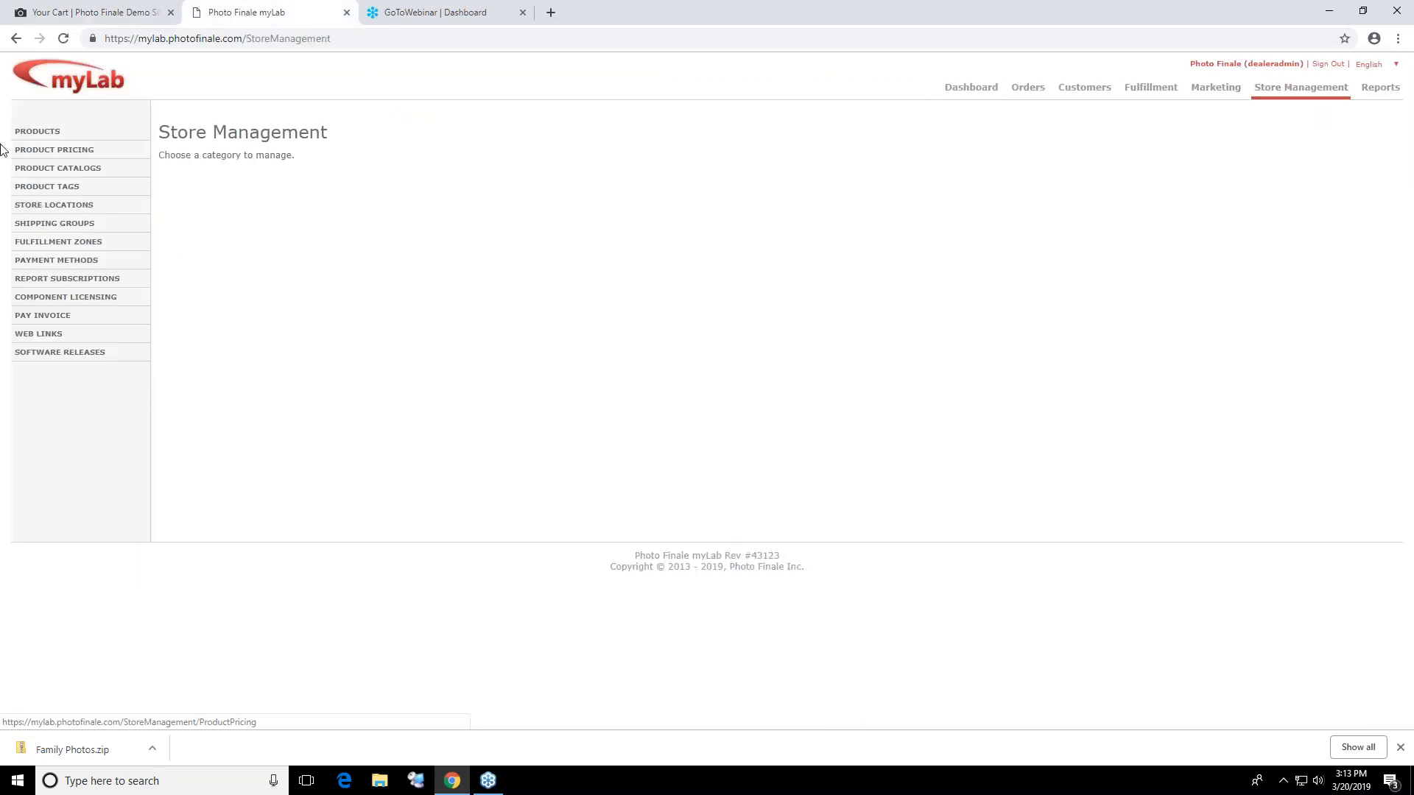
click(43, 169)
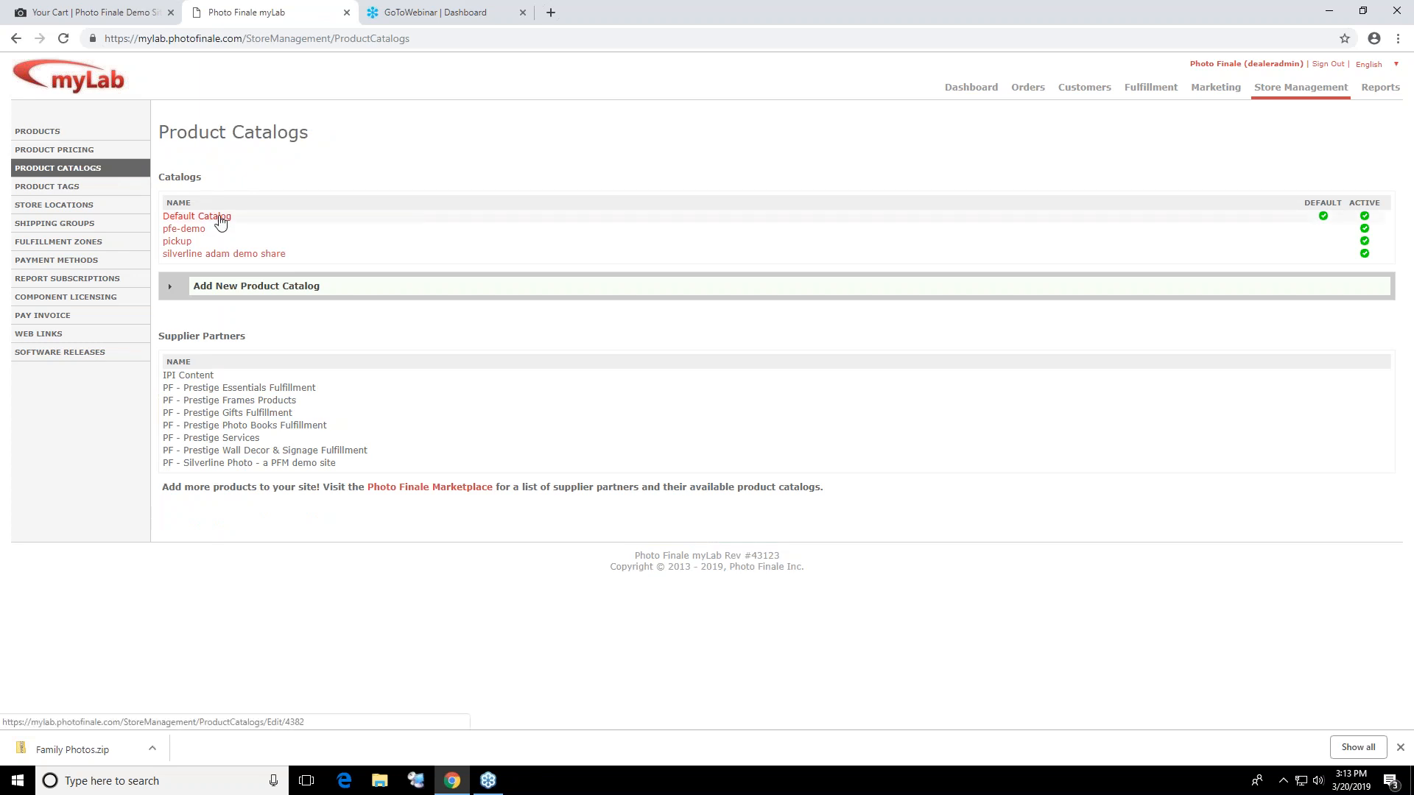
click(64, 38)
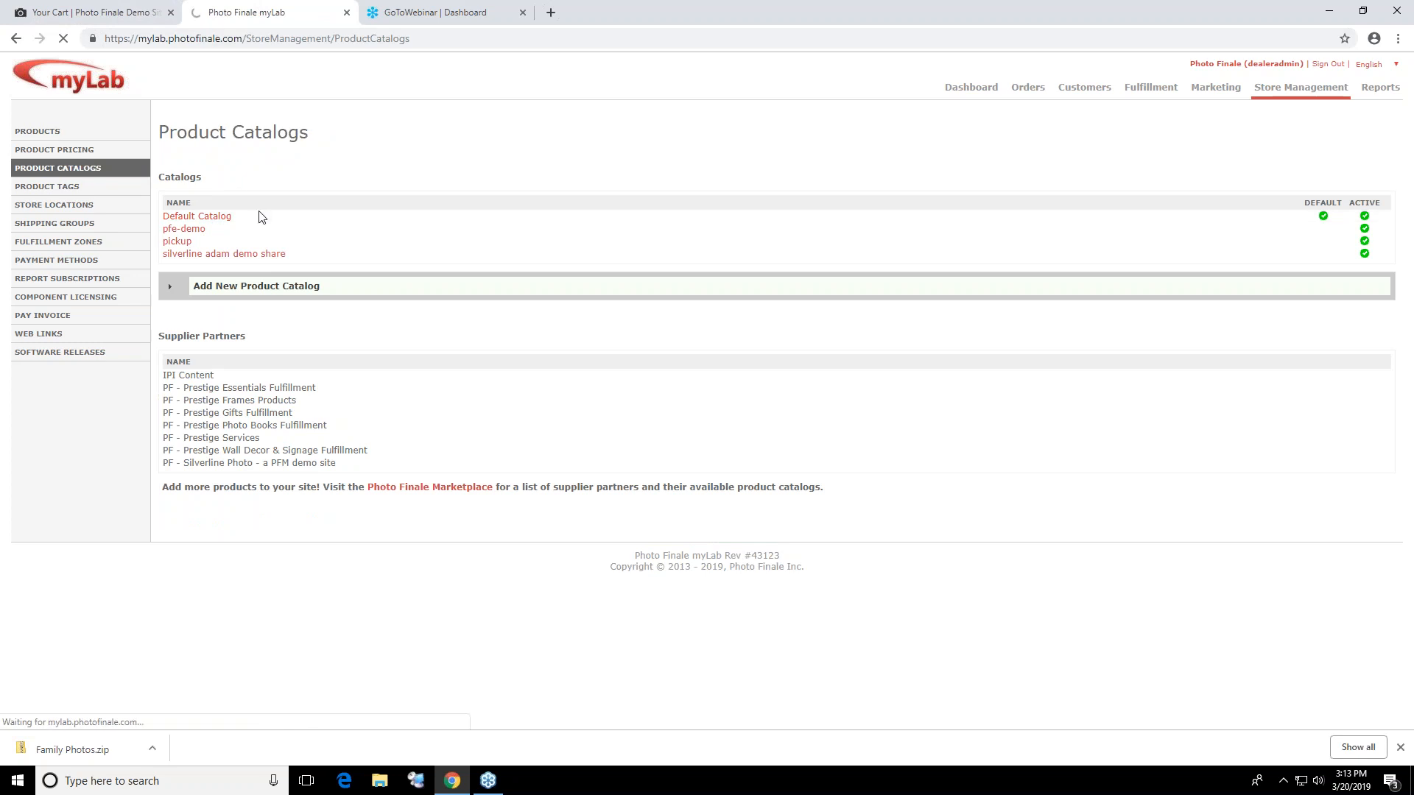
Compare the storefront page with the Default Catalog and open the Premium Canvas Gallery Wraps category's products and settings
click(97, 12)
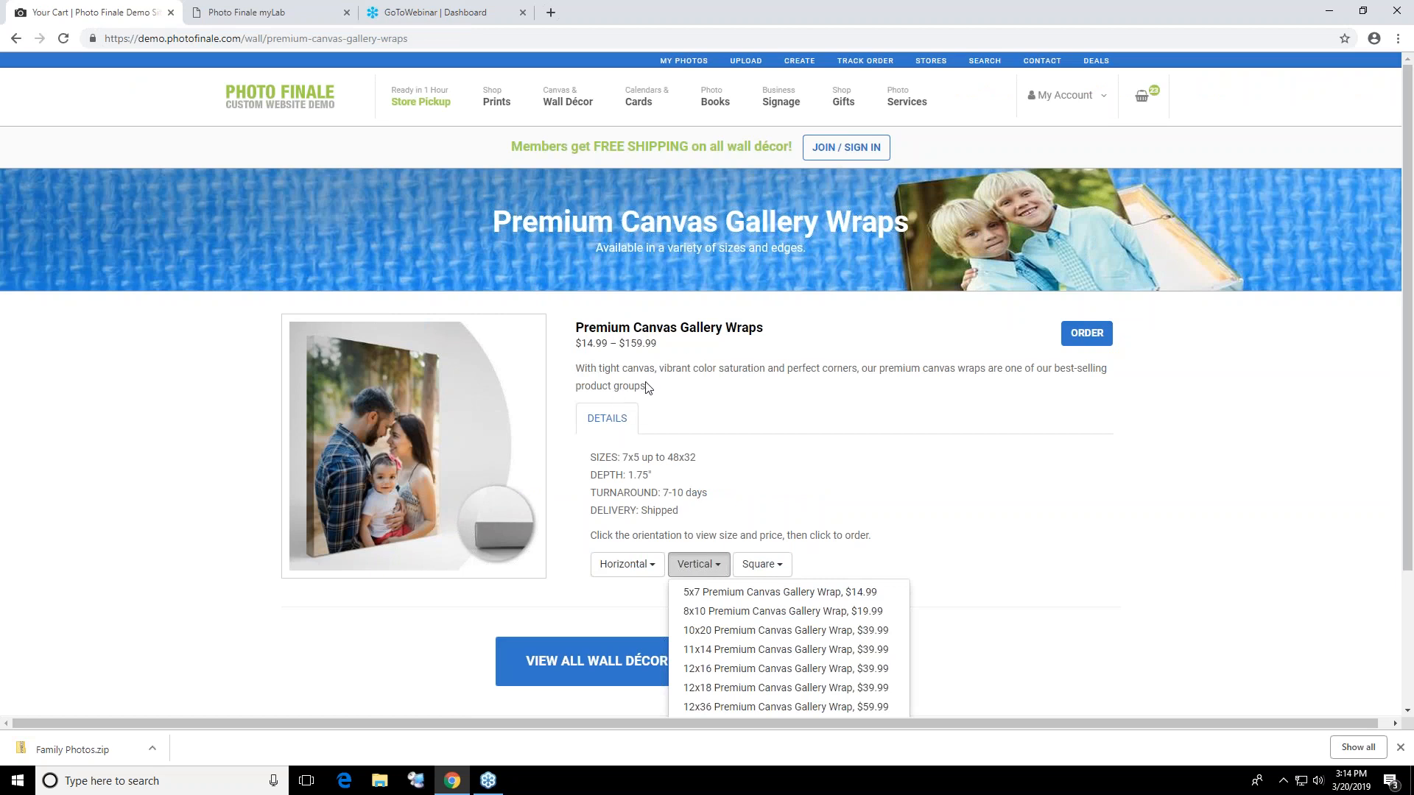
click(247, 12)
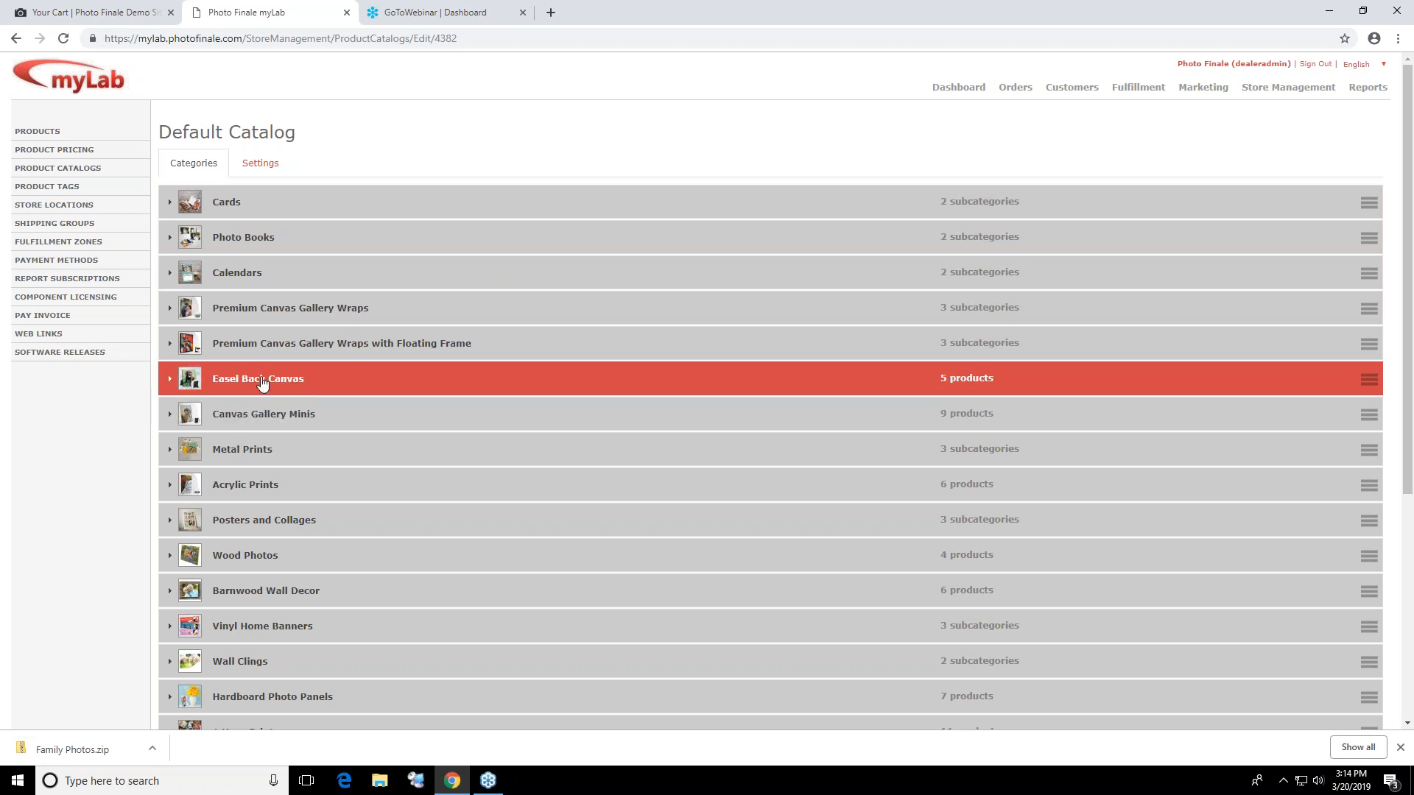
click(221, 312)
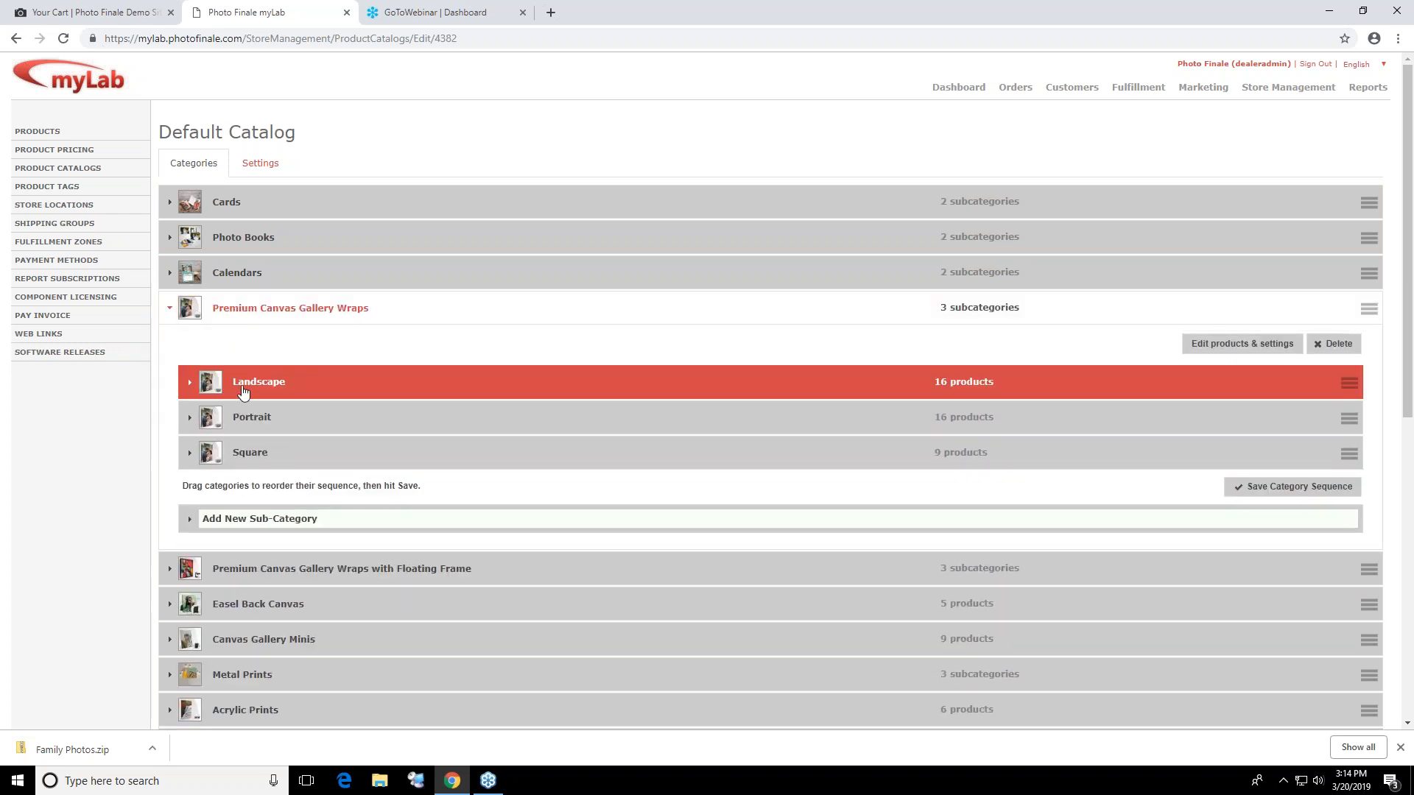
click(1228, 344)
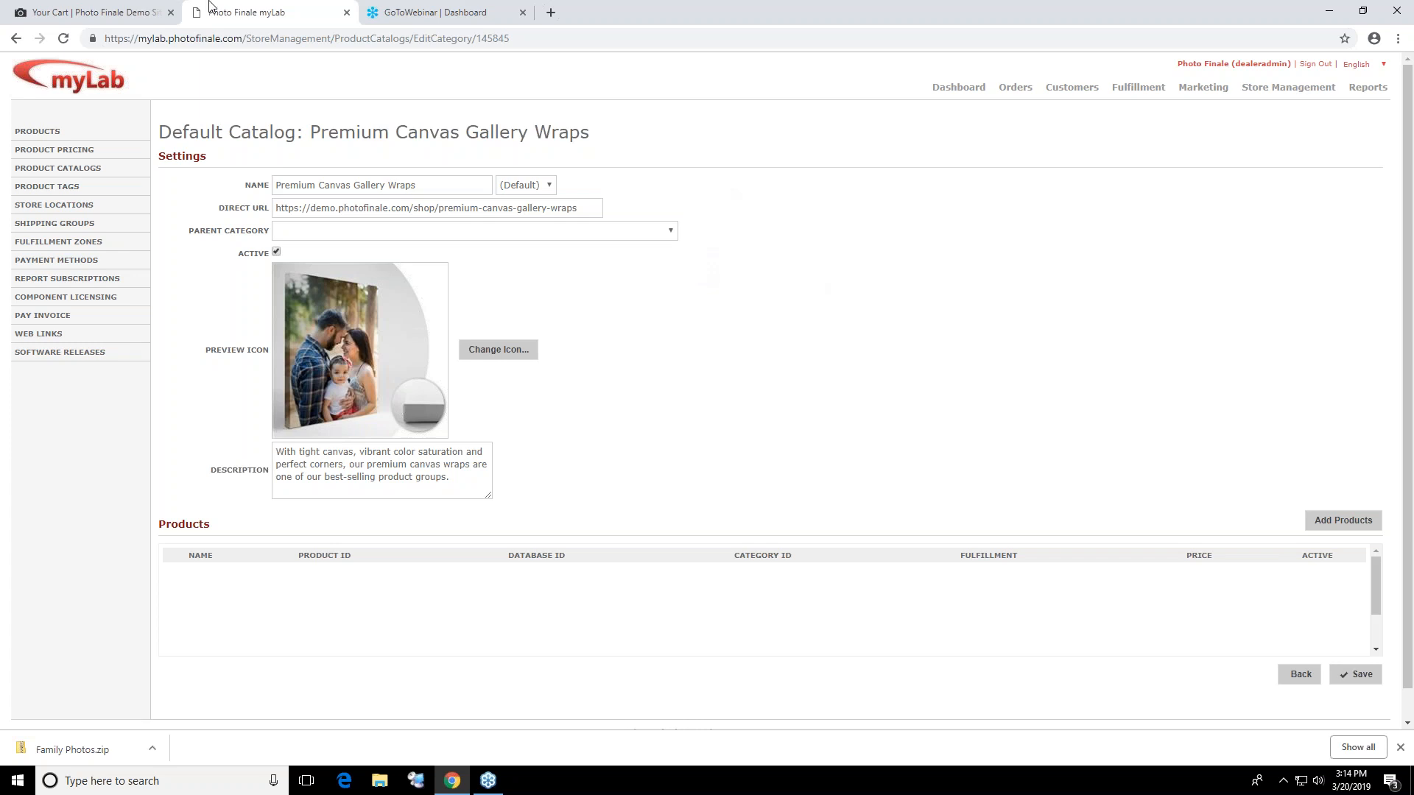
Switch back to the storefront and open the Photo Cards product page to view the card sizes and prices
click(90, 8)
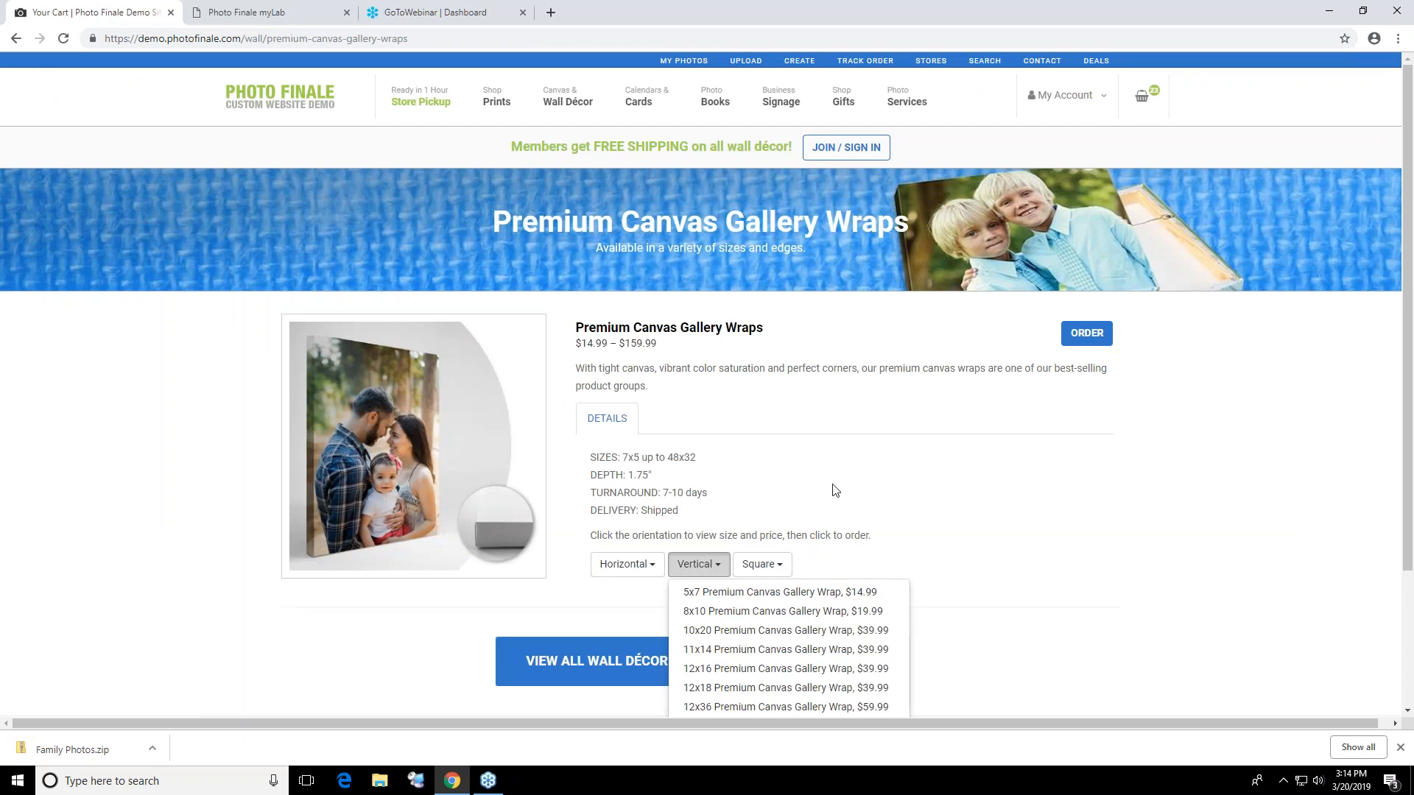
mouse_move(638, 100)
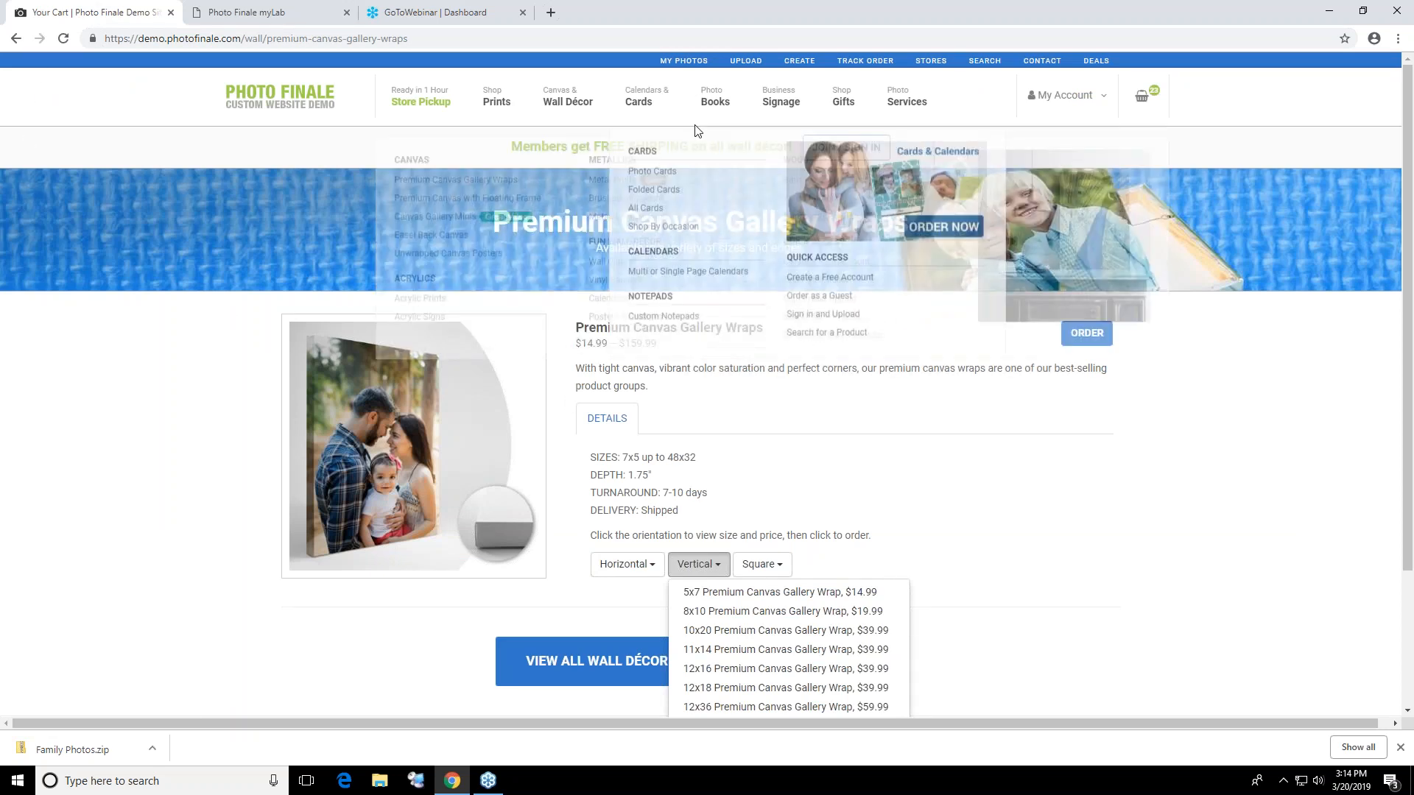
click(653, 165)
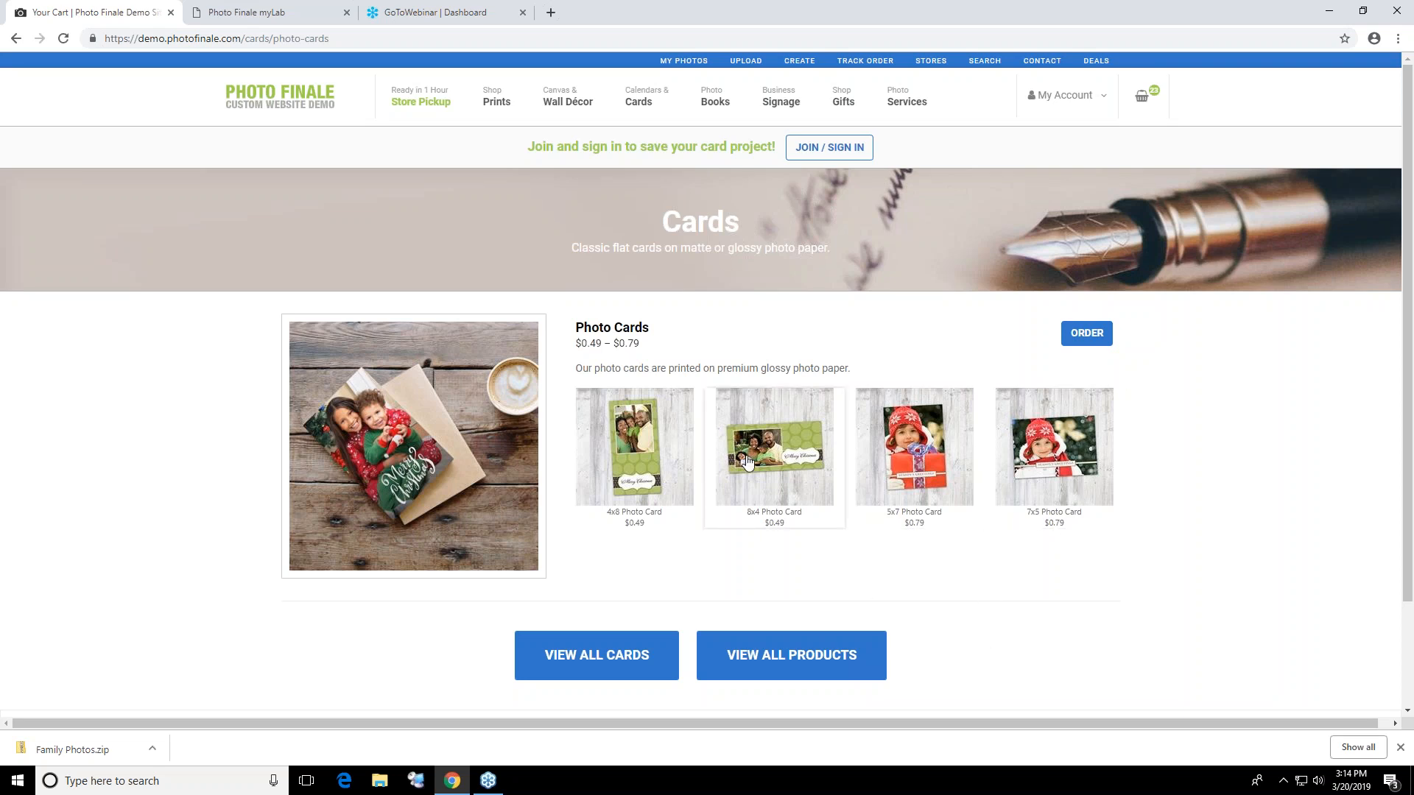
Start a vertical 8x10 Premium Canvas Gallery Wrap project with the Photo Wrap style
mouse_move(570, 107)
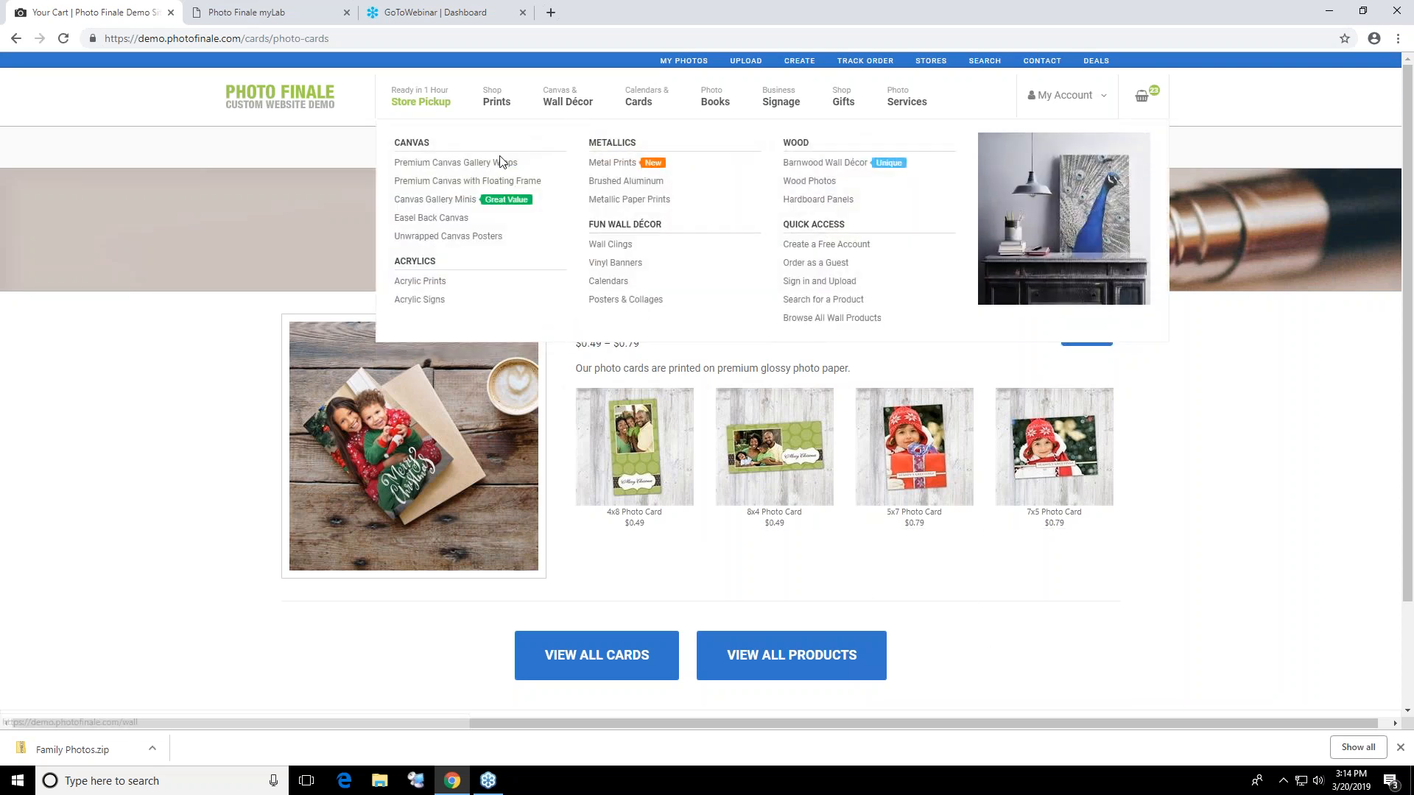
click(496, 164)
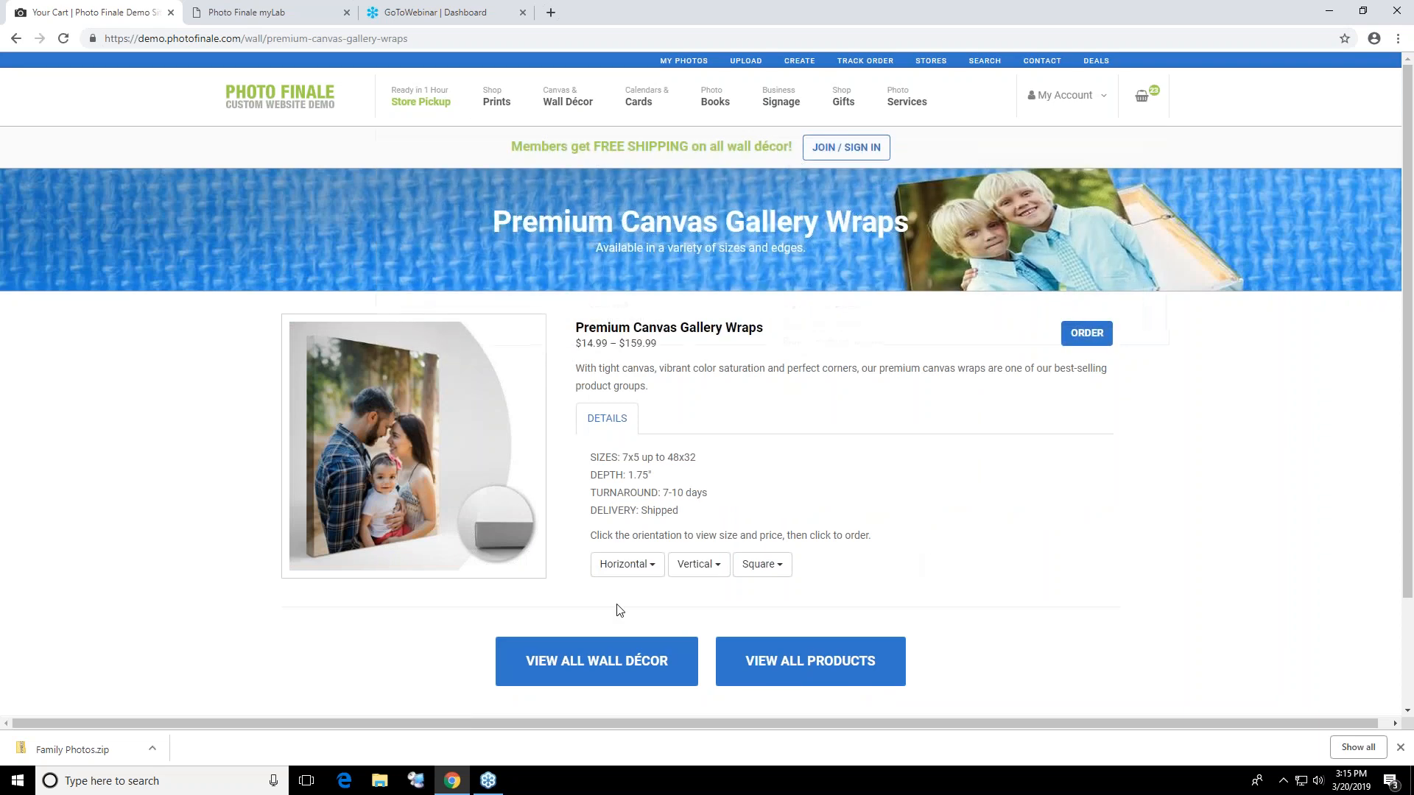
click(674, 571)
click(687, 611)
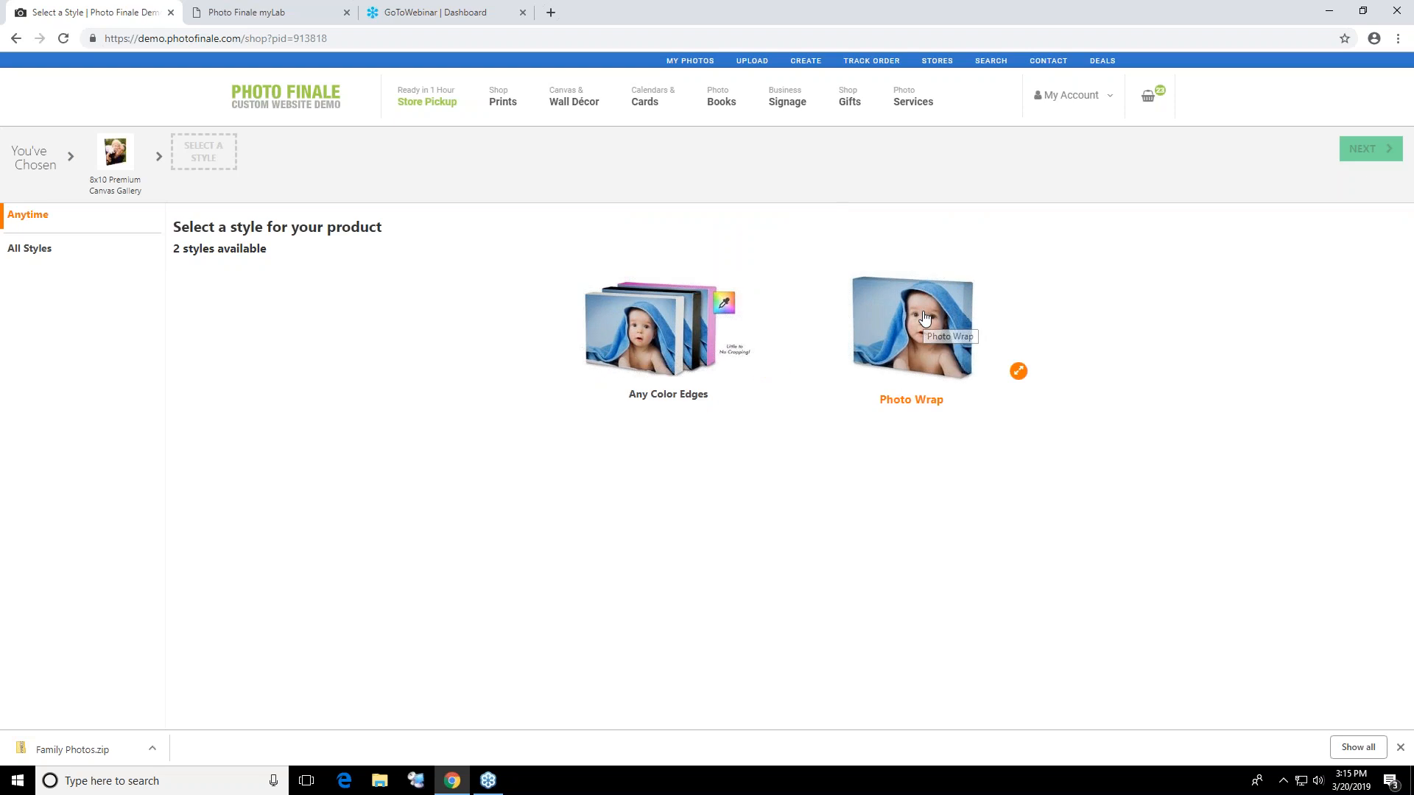
click(946, 333)
click(1362, 149)
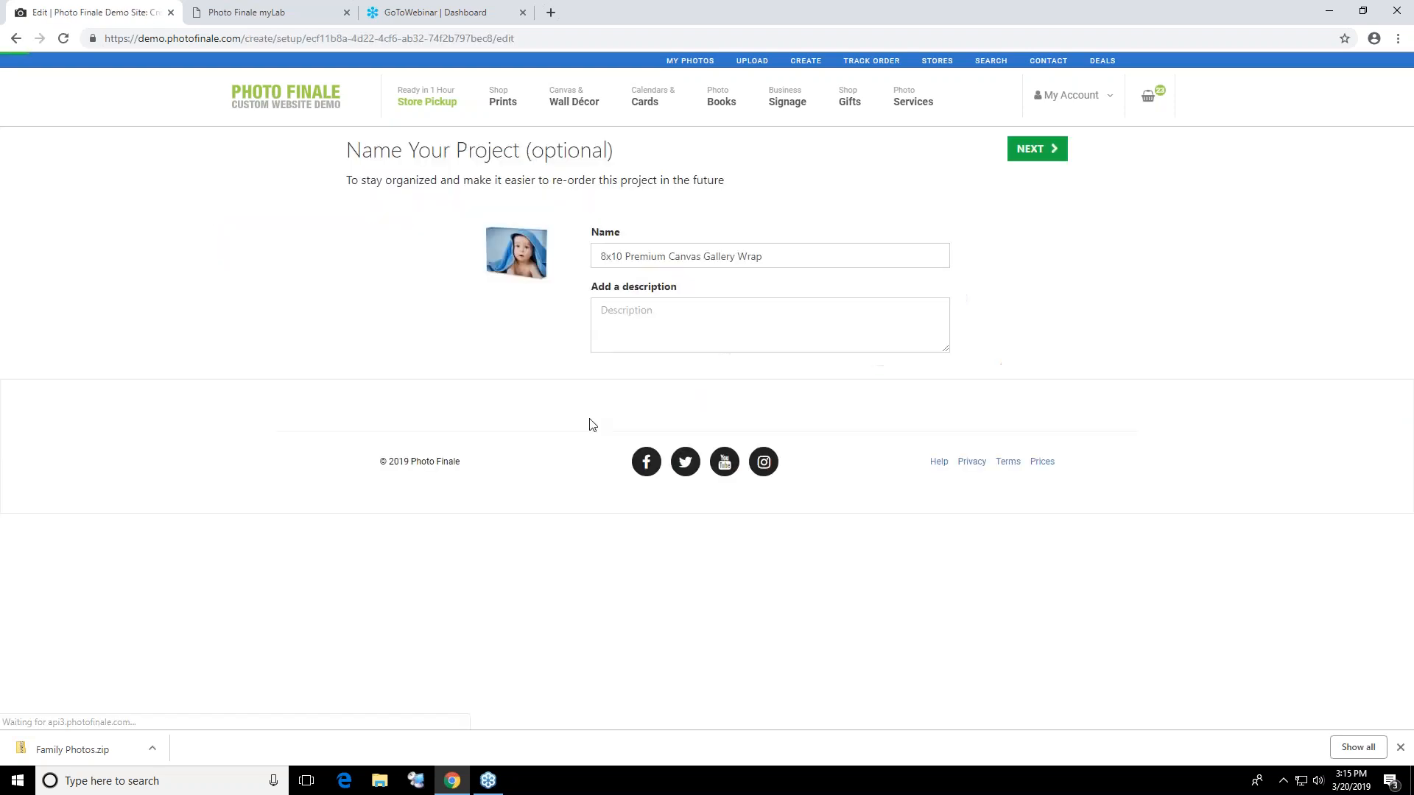
Name the canvas project "gff" and continue to the project editor
click(844, 247)
drag(759, 261, 467, 358)
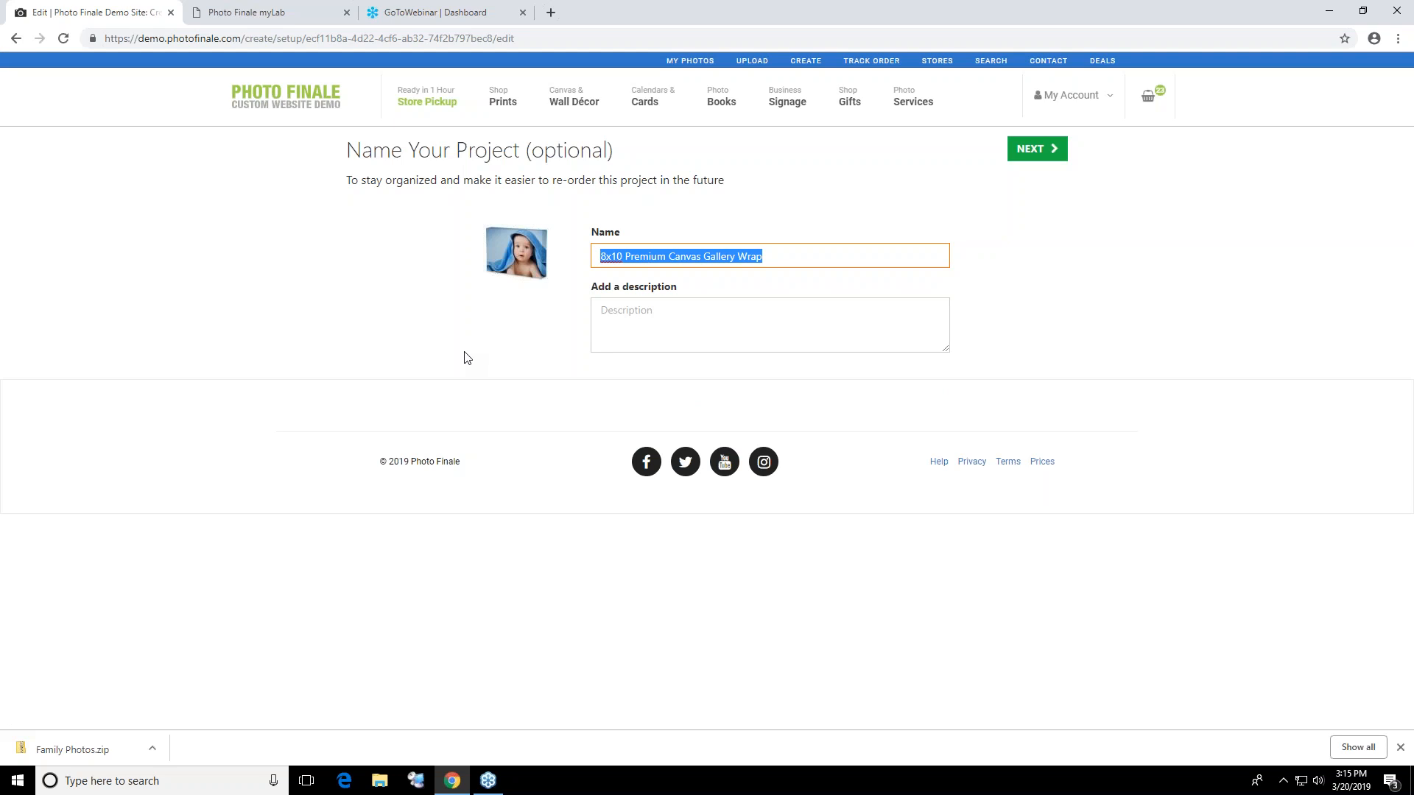
text(gff)
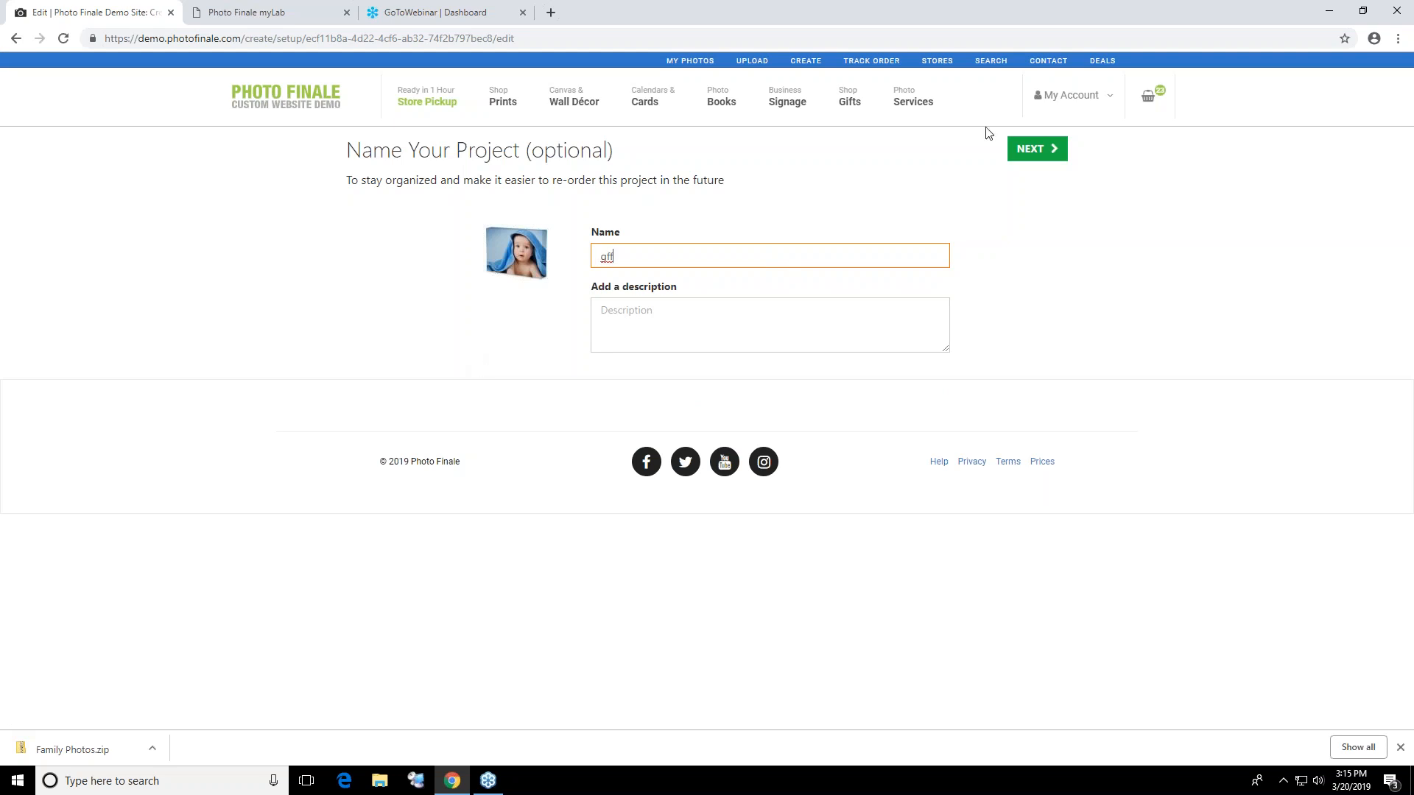
click(1038, 149)
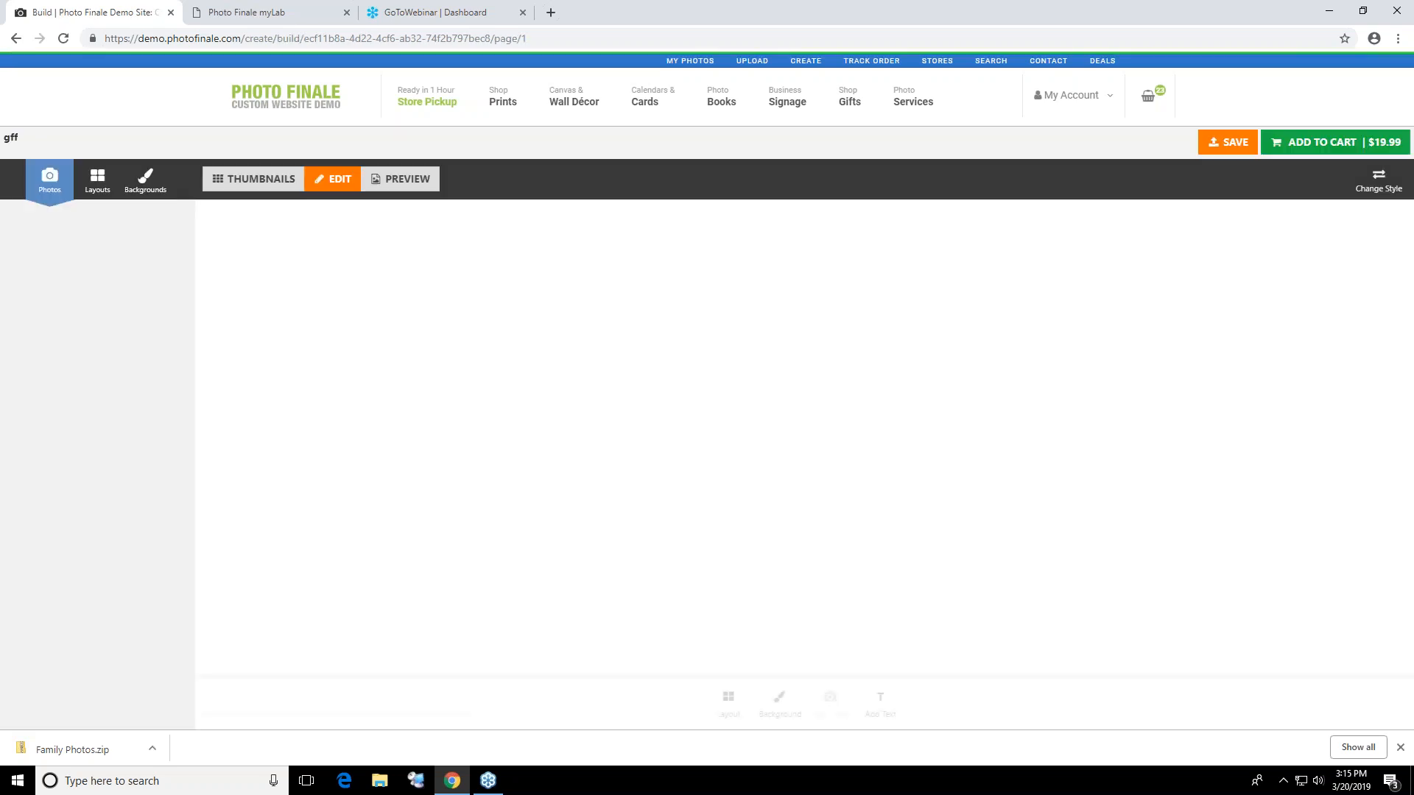
Place IMG_0017.JPG on the canvas, zoom the photo to 1.5x and reposition it so the woman's face fills the front
drag(133, 284, 821, 376)
click(790, 533)
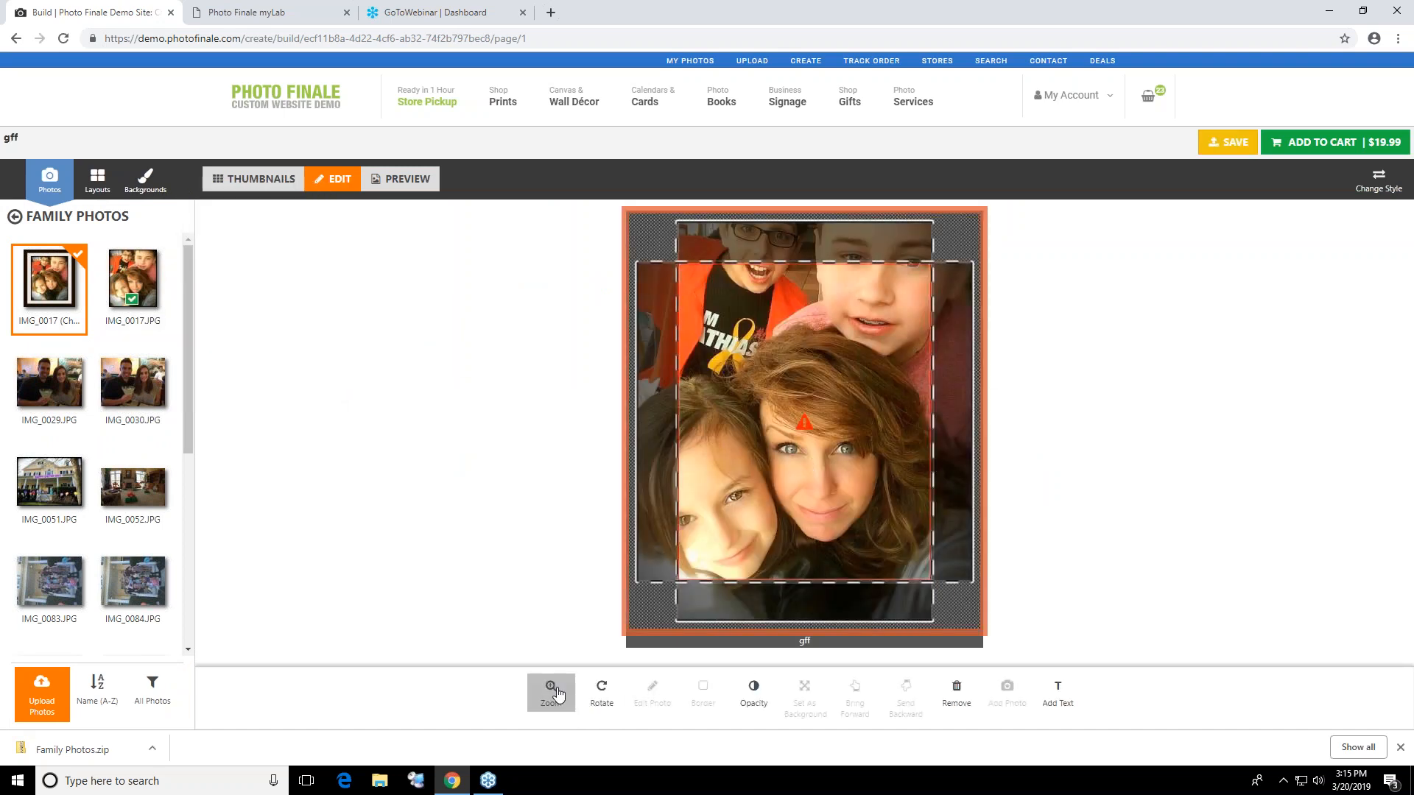
click(554, 696)
drag(702, 676, 711, 676)
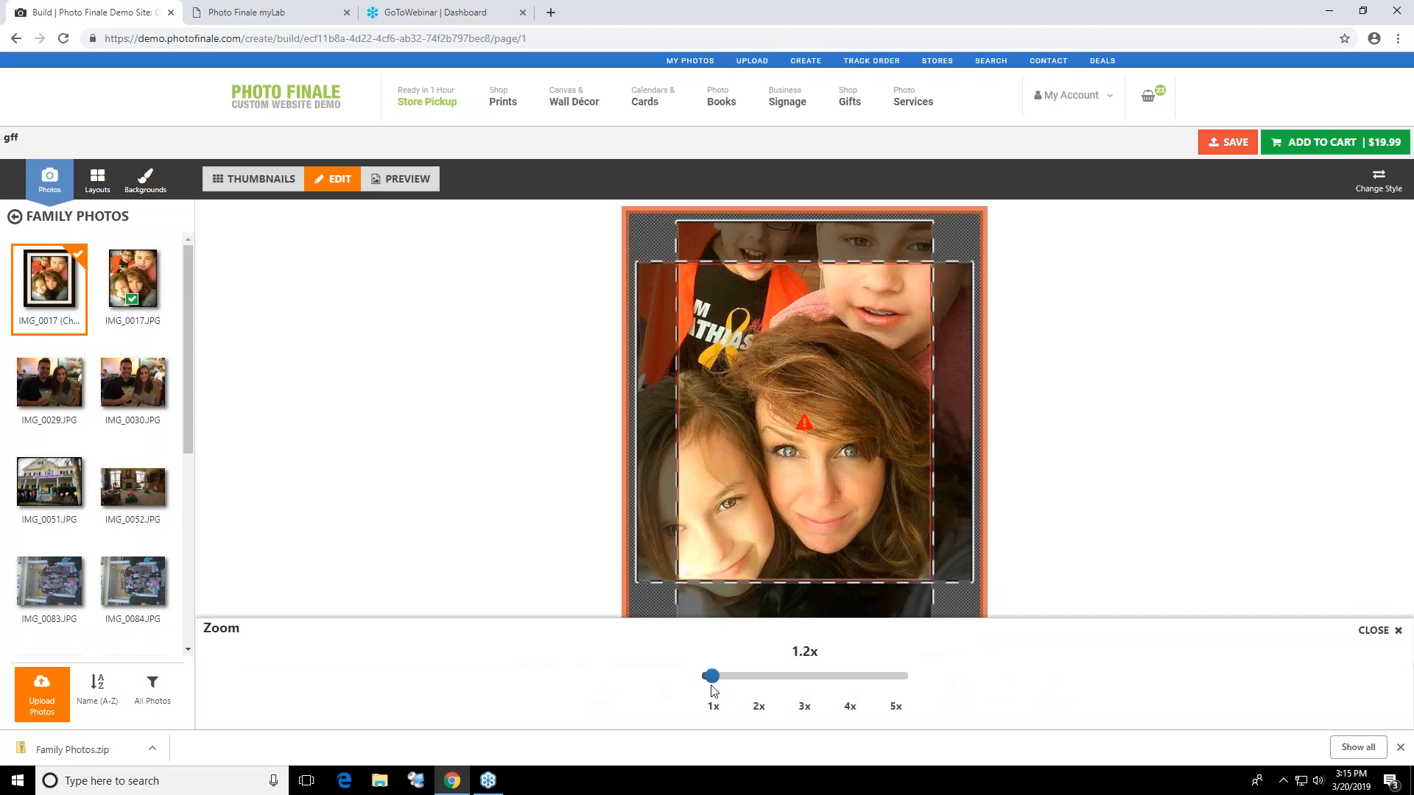
drag(850, 555, 833, 475)
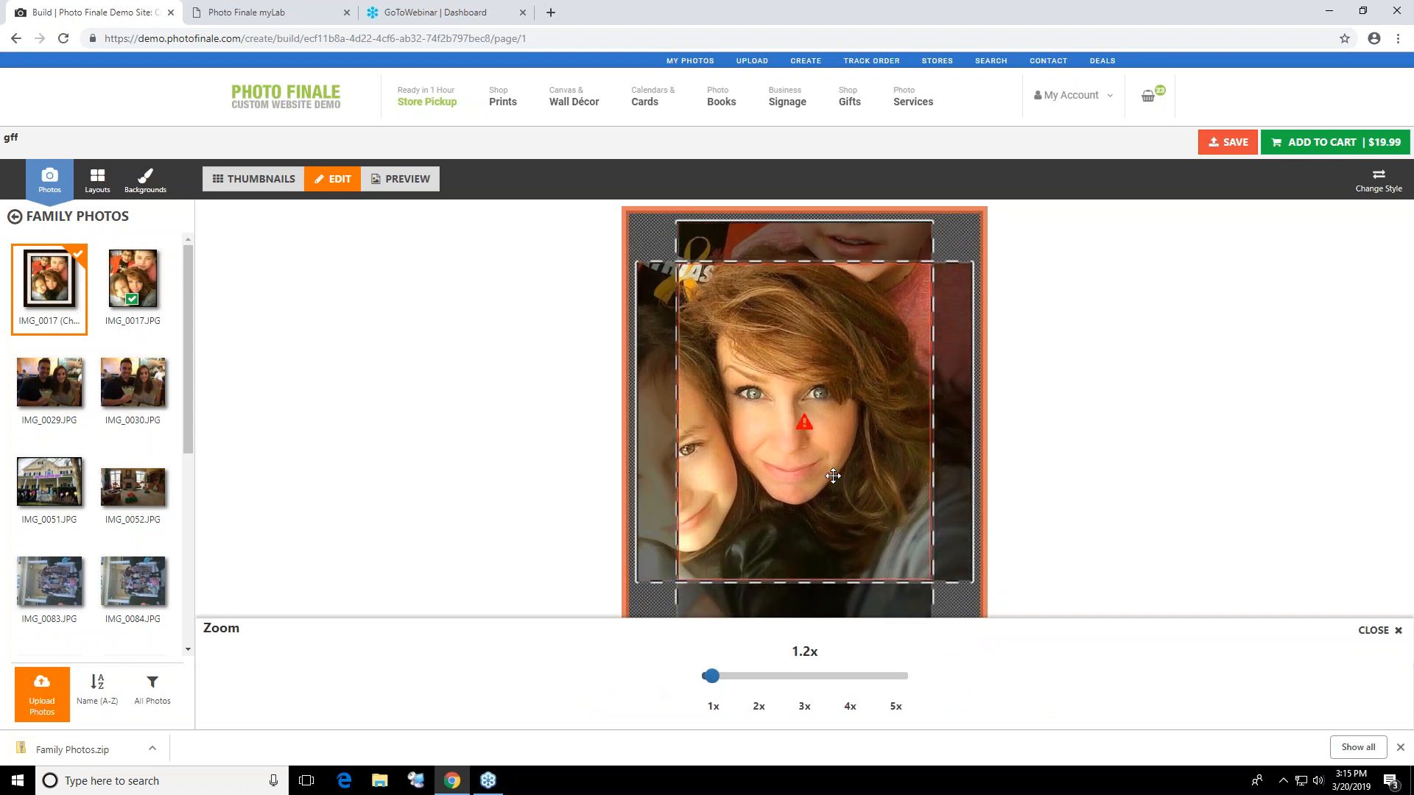
drag(712, 676, 728, 676)
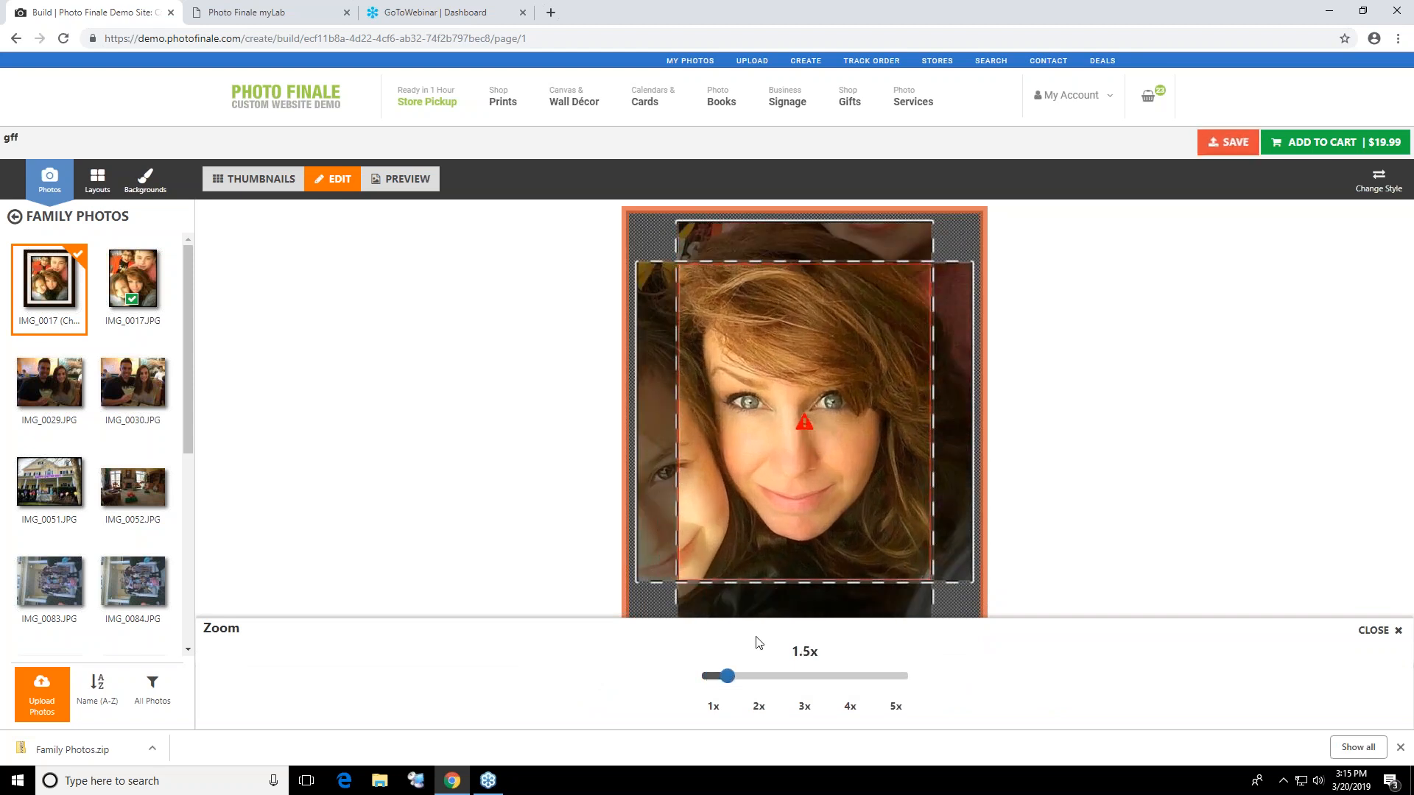
drag(814, 492, 824, 526)
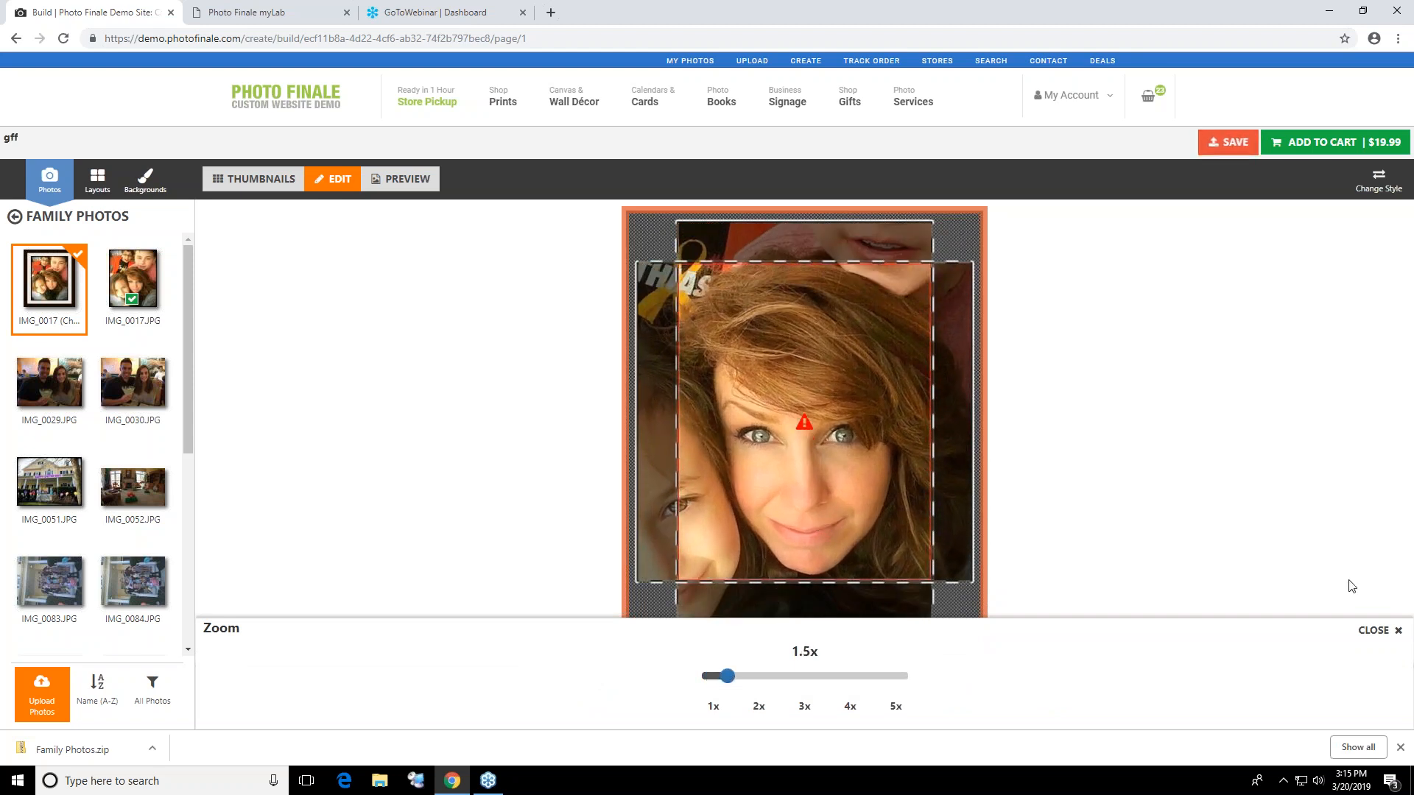
click(1396, 631)
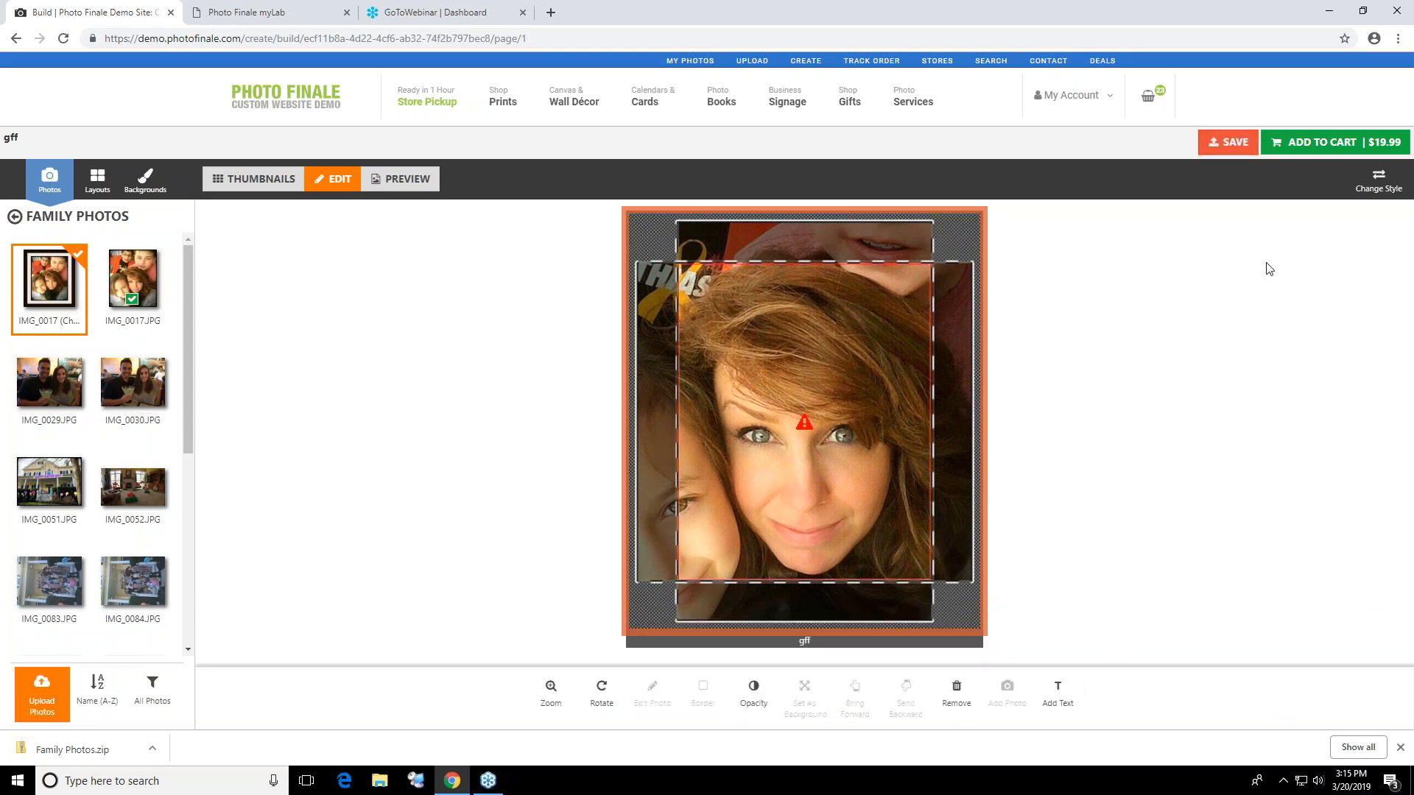
Add the canvas to the cart with the Black Floating Frame upgrade
click(1282, 147)
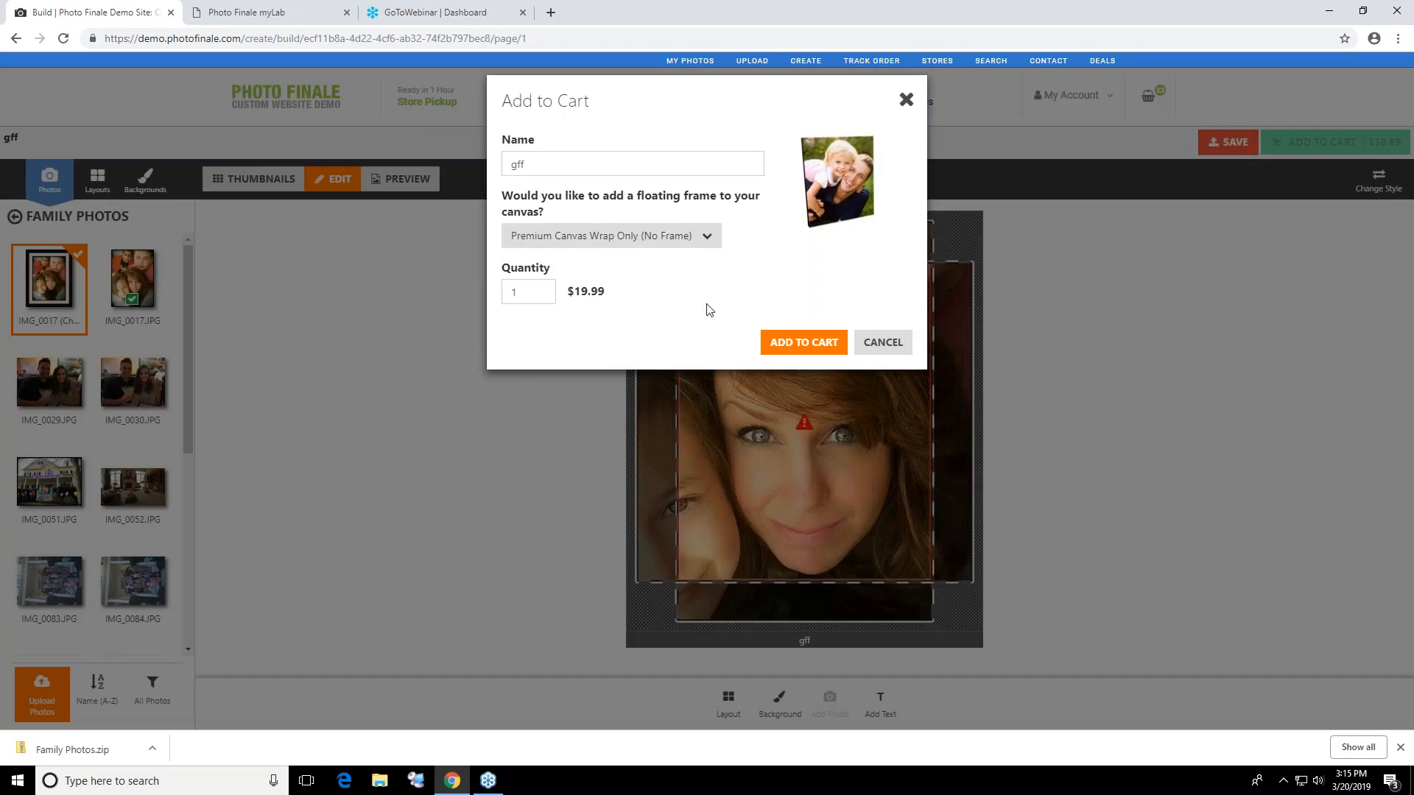
click(681, 236)
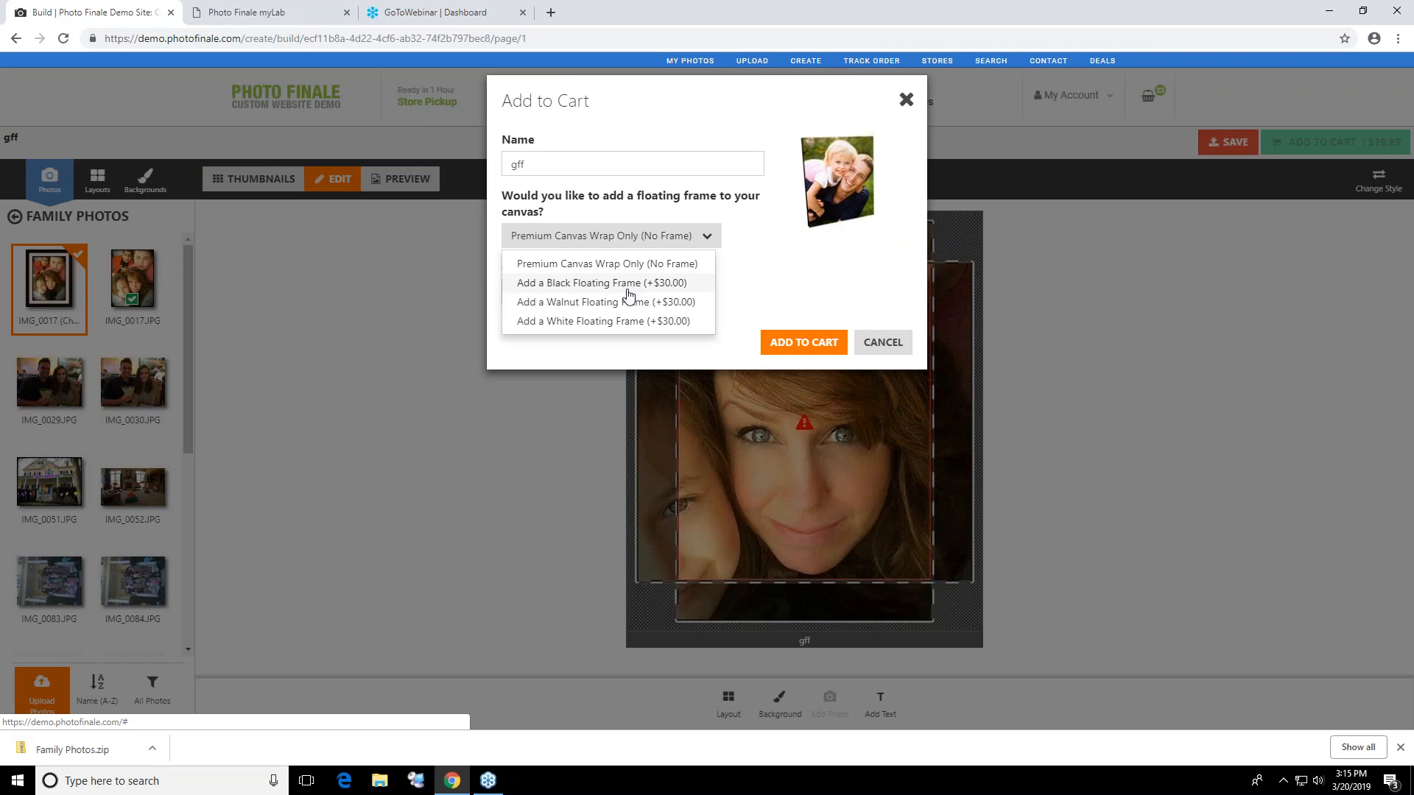
click(628, 284)
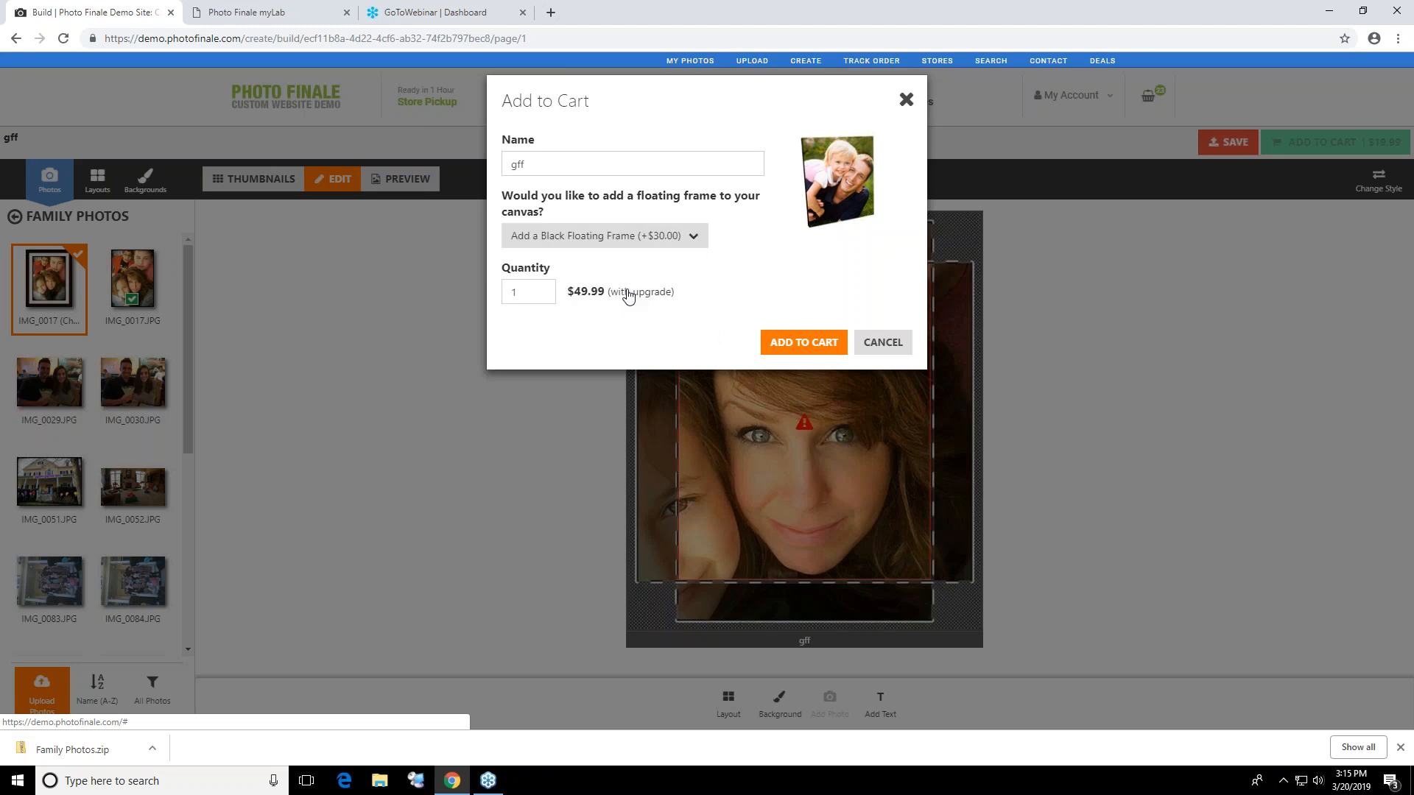
click(805, 341)
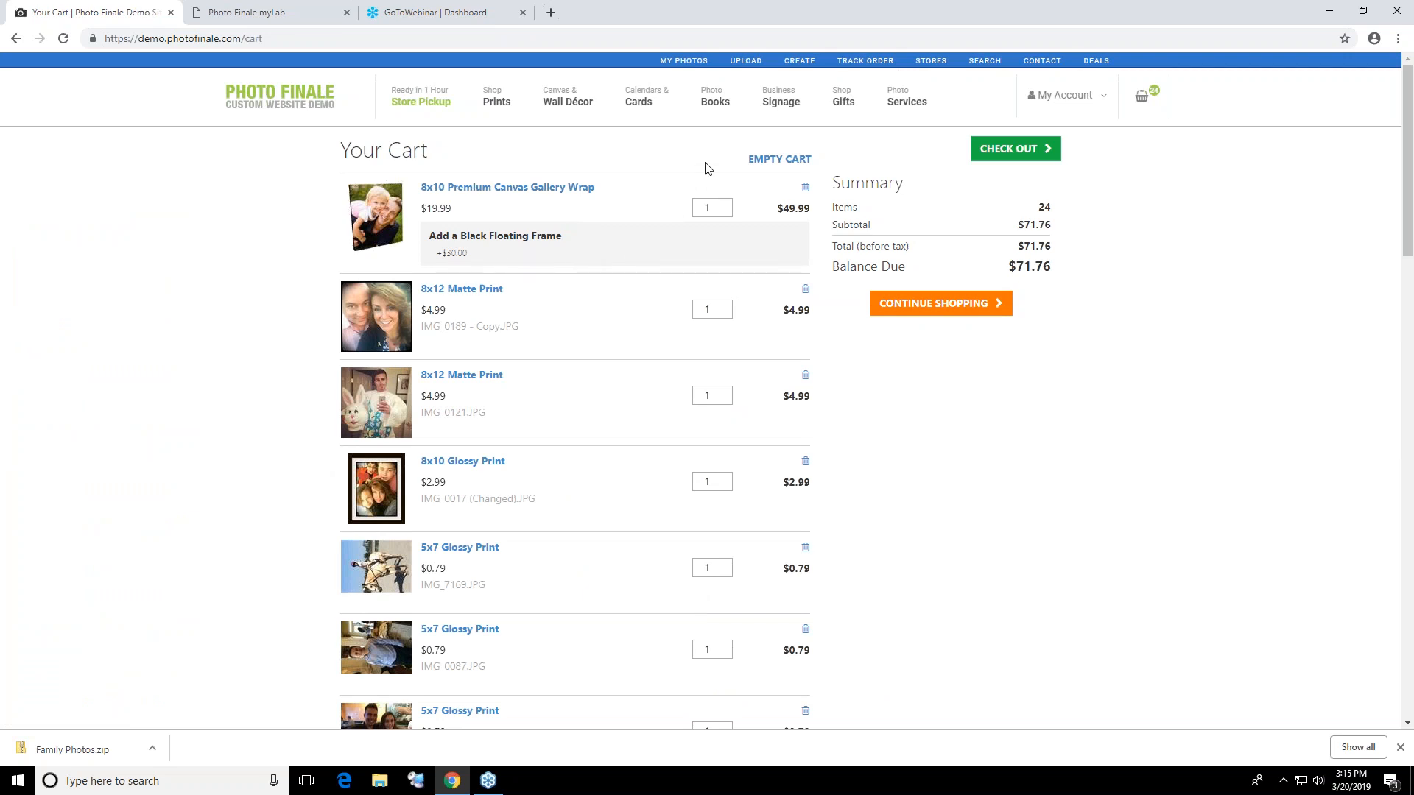
Start an 8x8 Prestige Layflat photo book in the Stylish Black style, confirming the change of style
mouse_move(711, 103)
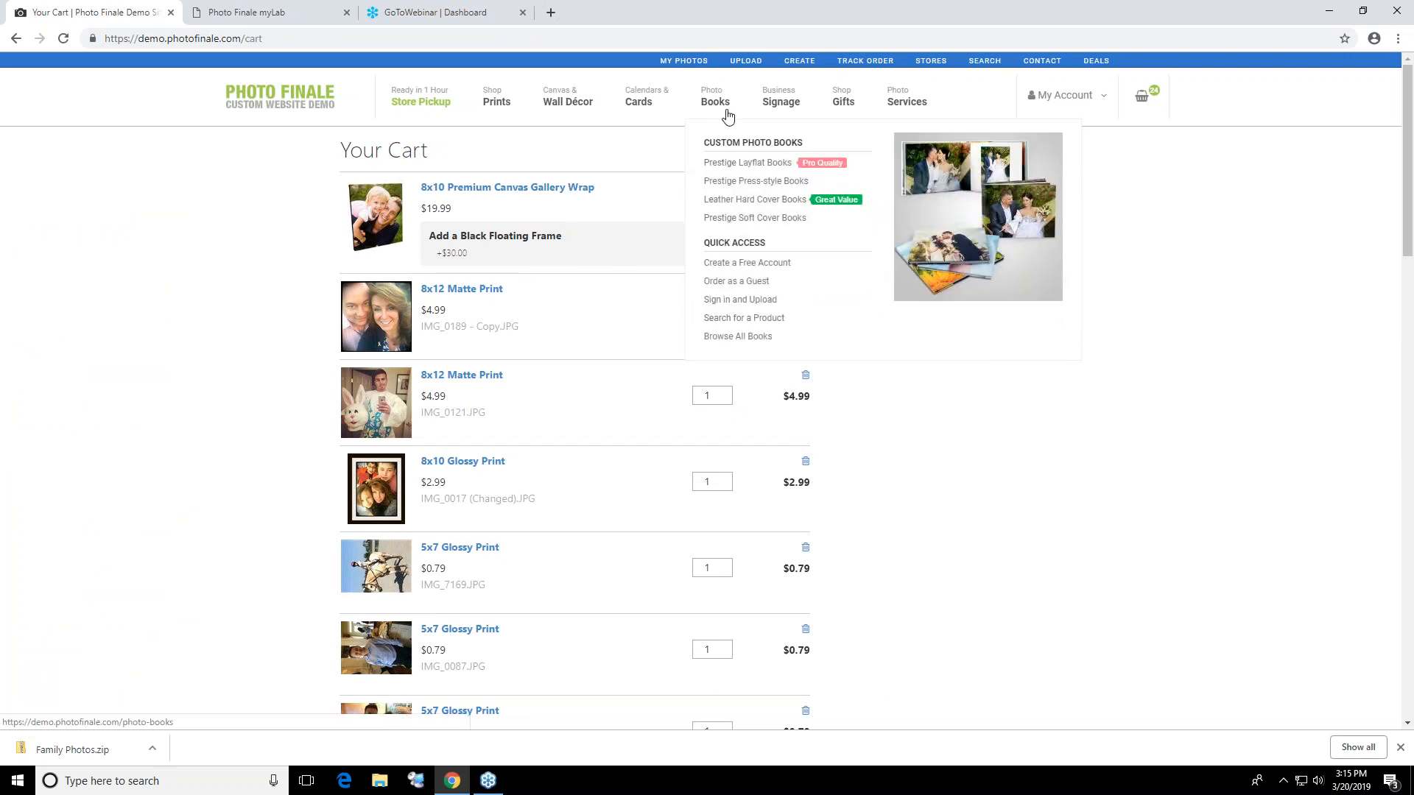
click(727, 165)
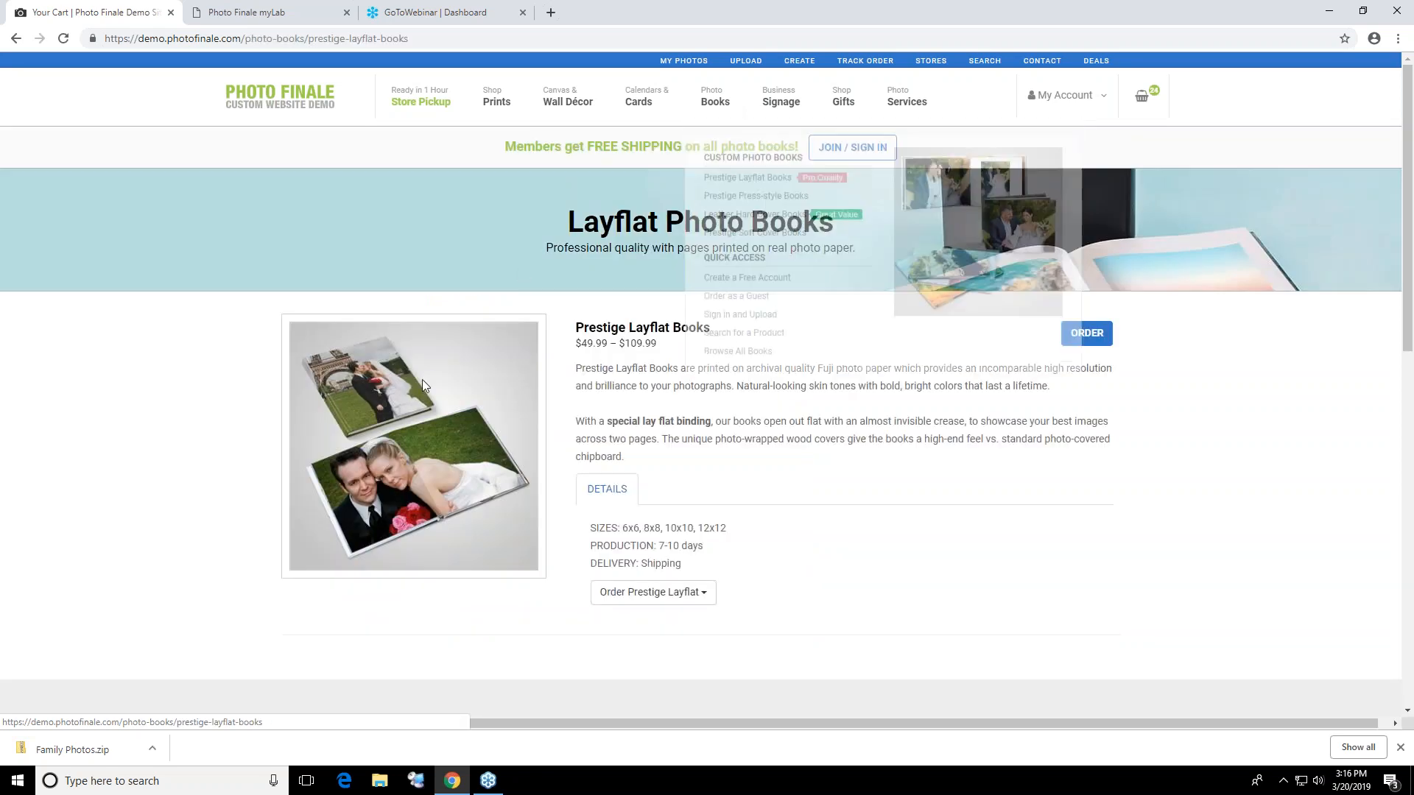
click(668, 604)
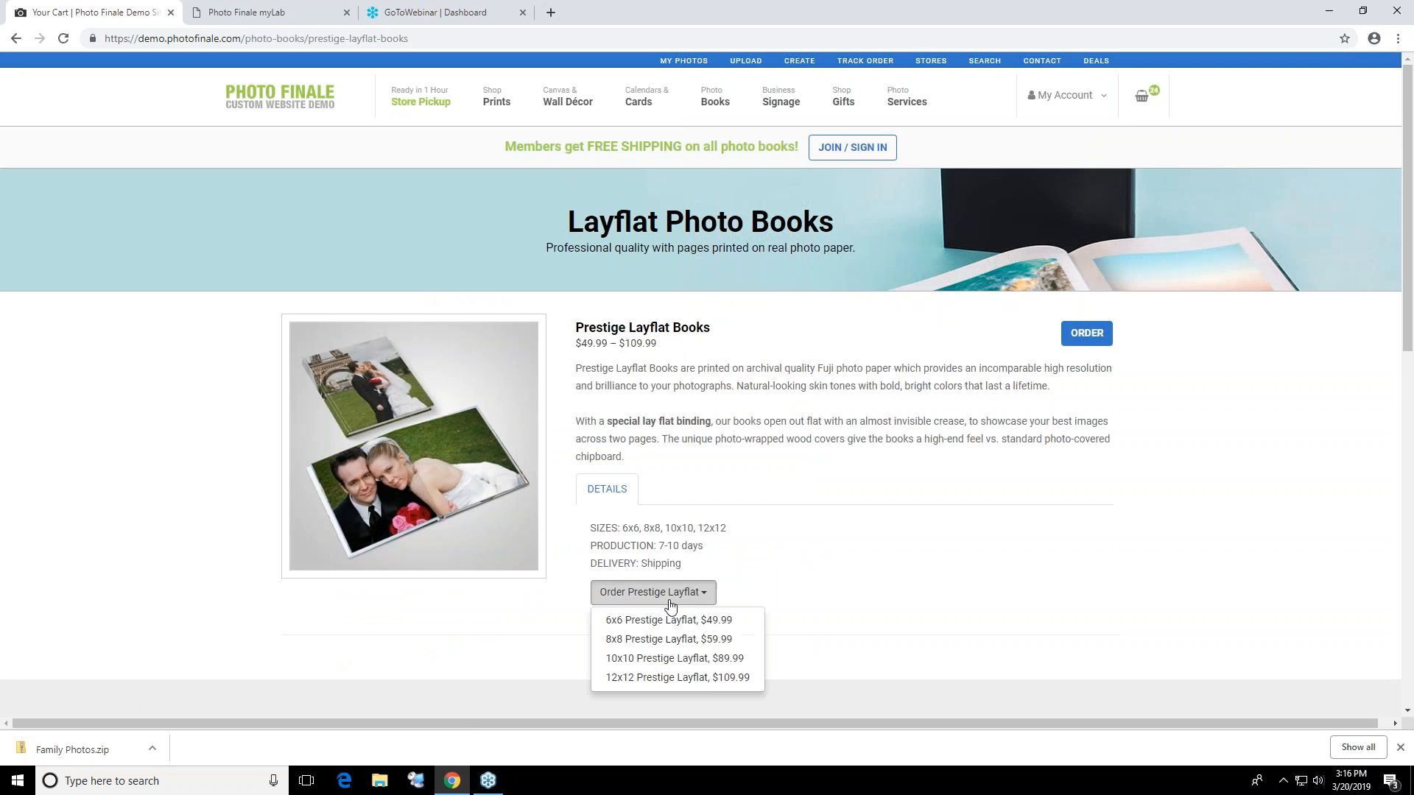
click(658, 639)
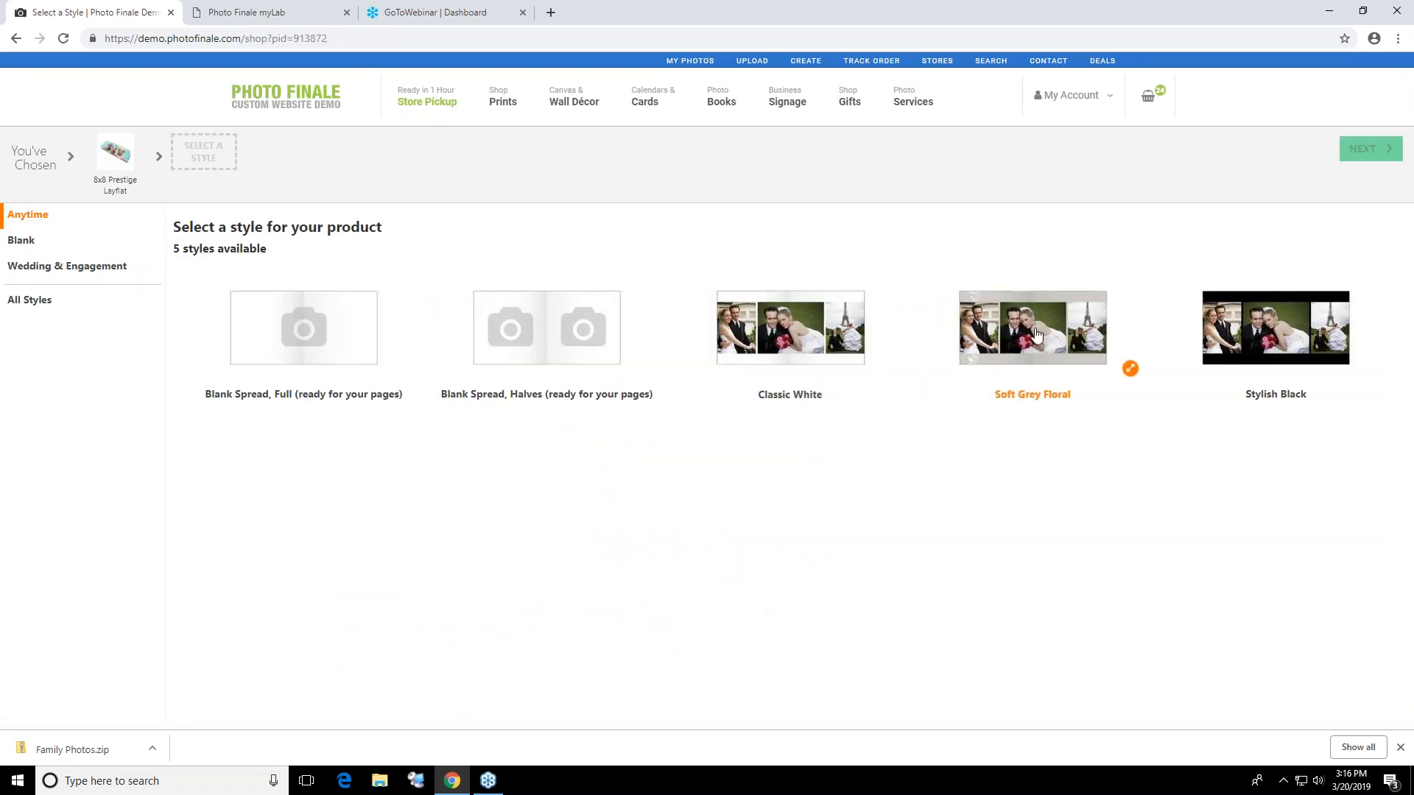
click(847, 363)
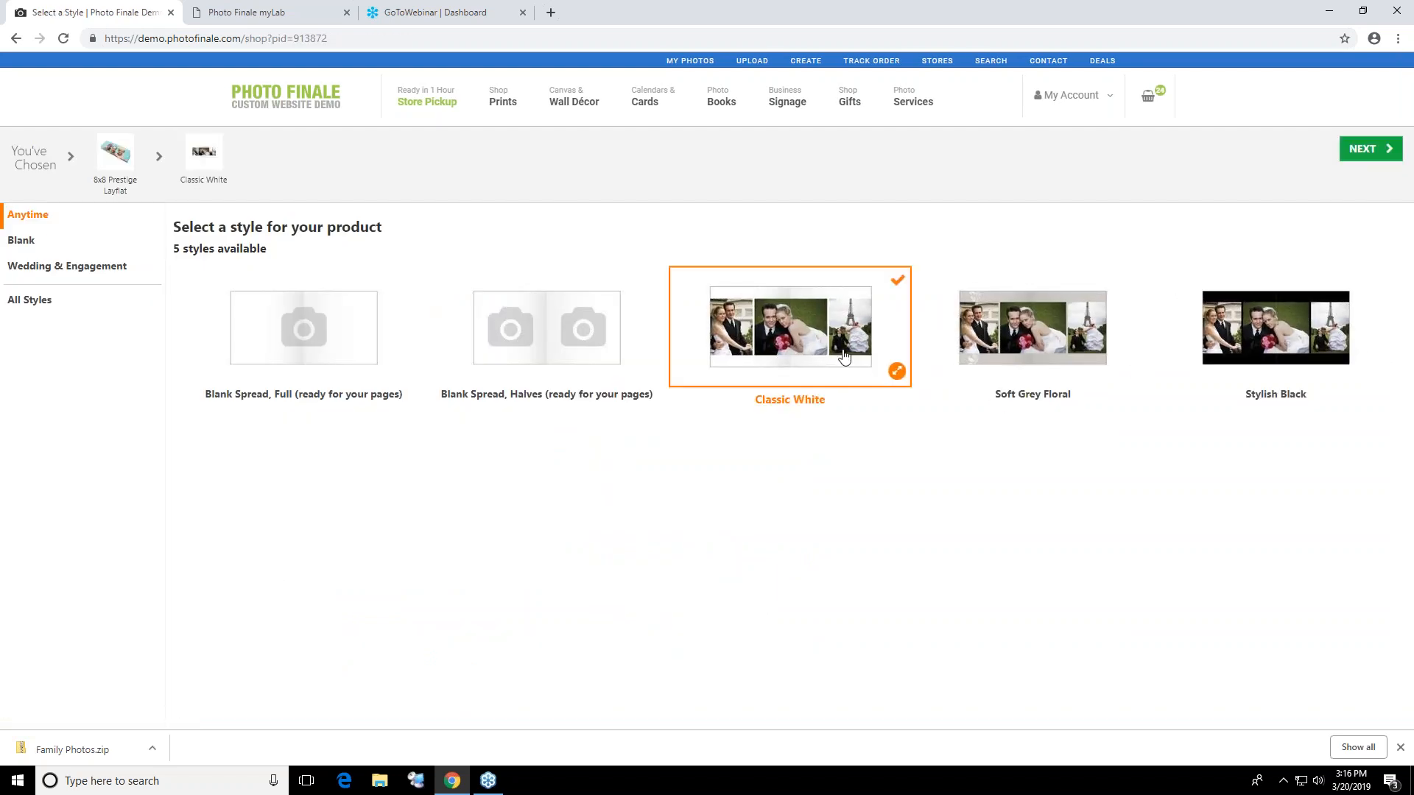
click(1289, 346)
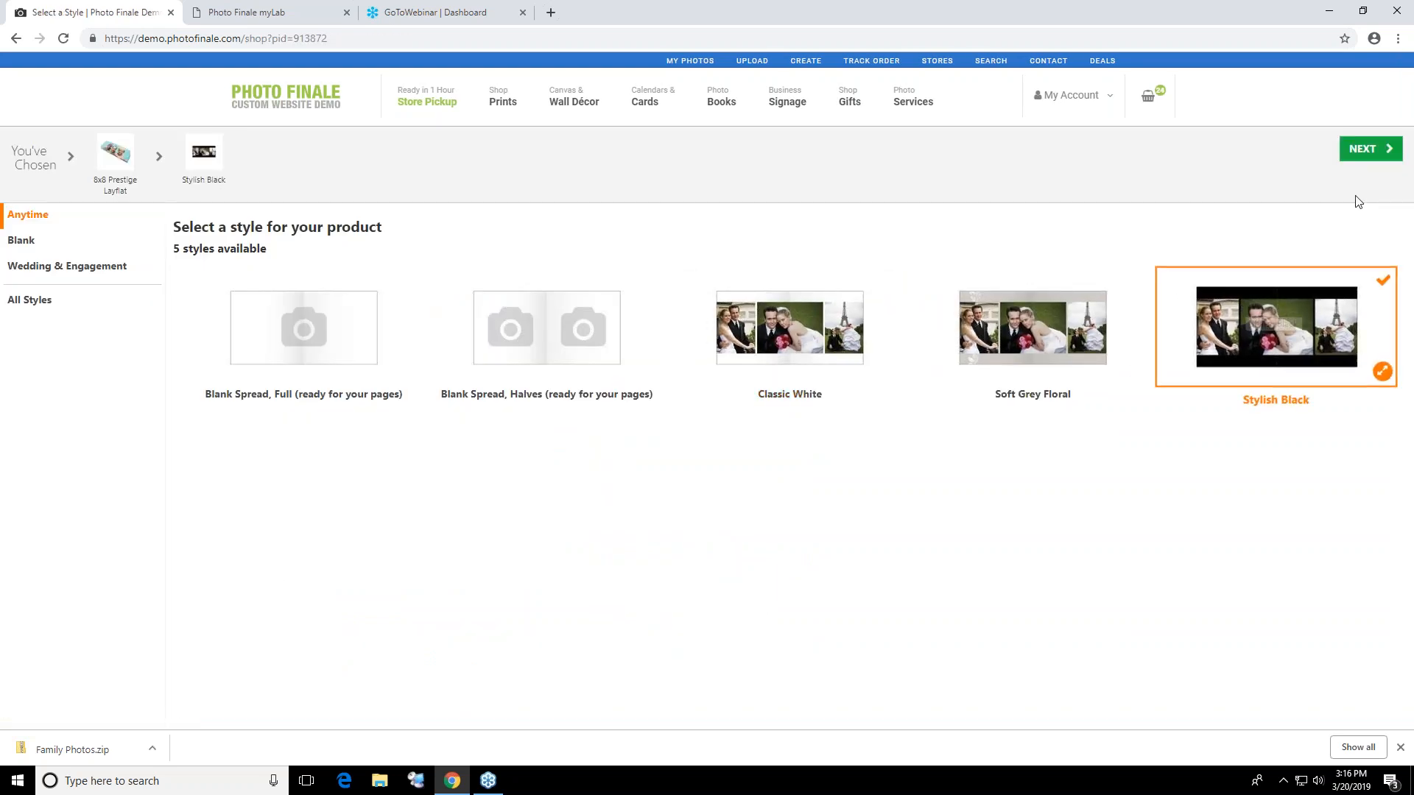
click(1370, 151)
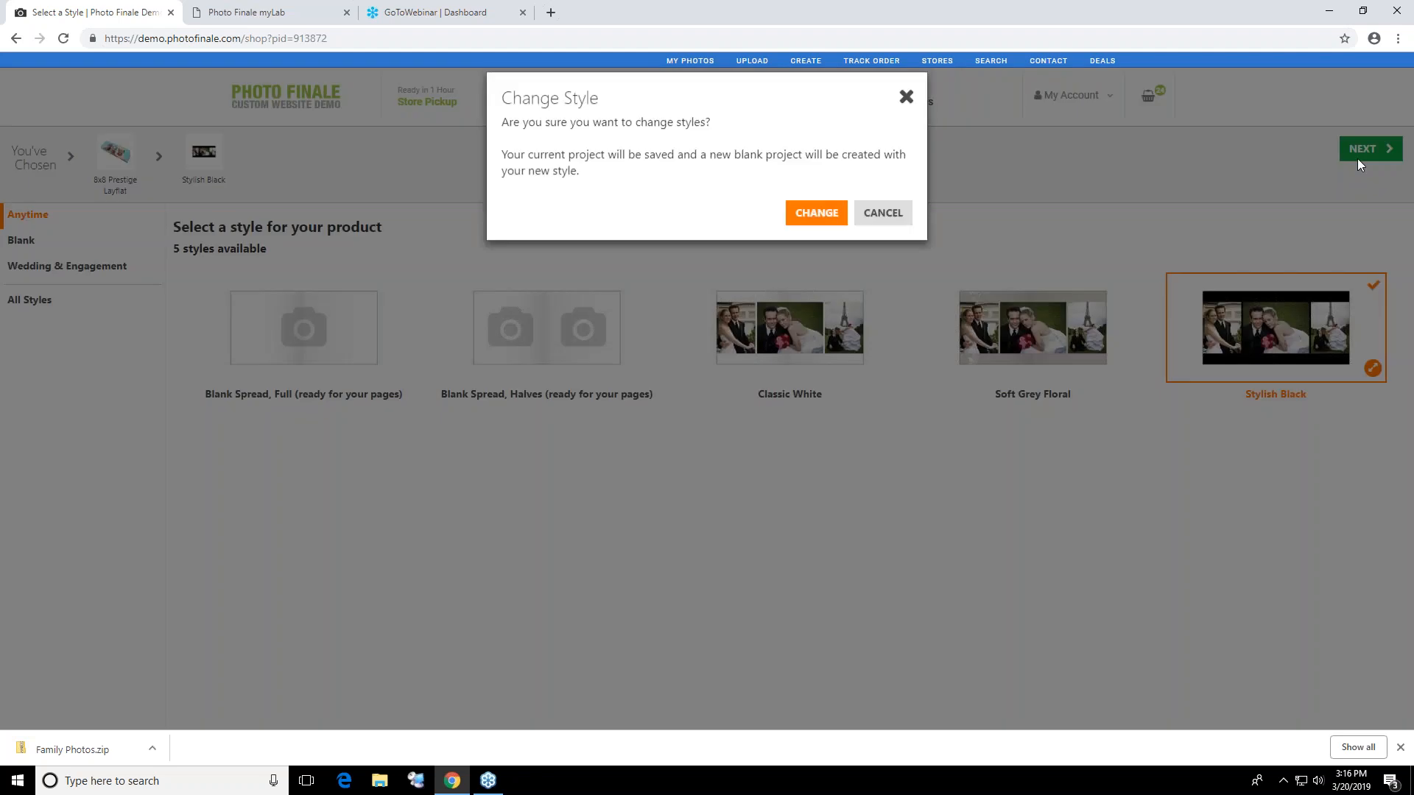
click(819, 218)
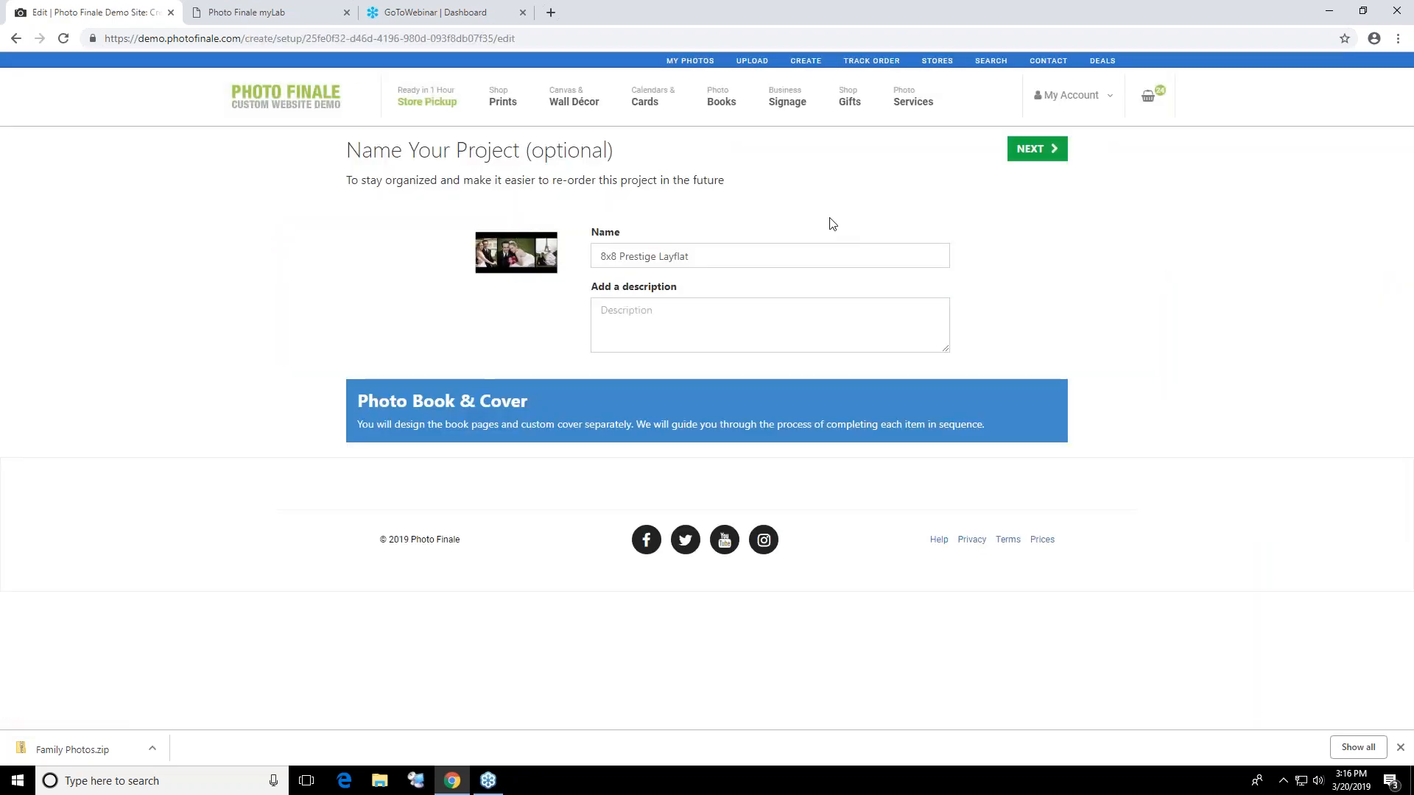
Accept the default project name, manual photo placement and default page count, and continue to the book editor
click(1022, 150)
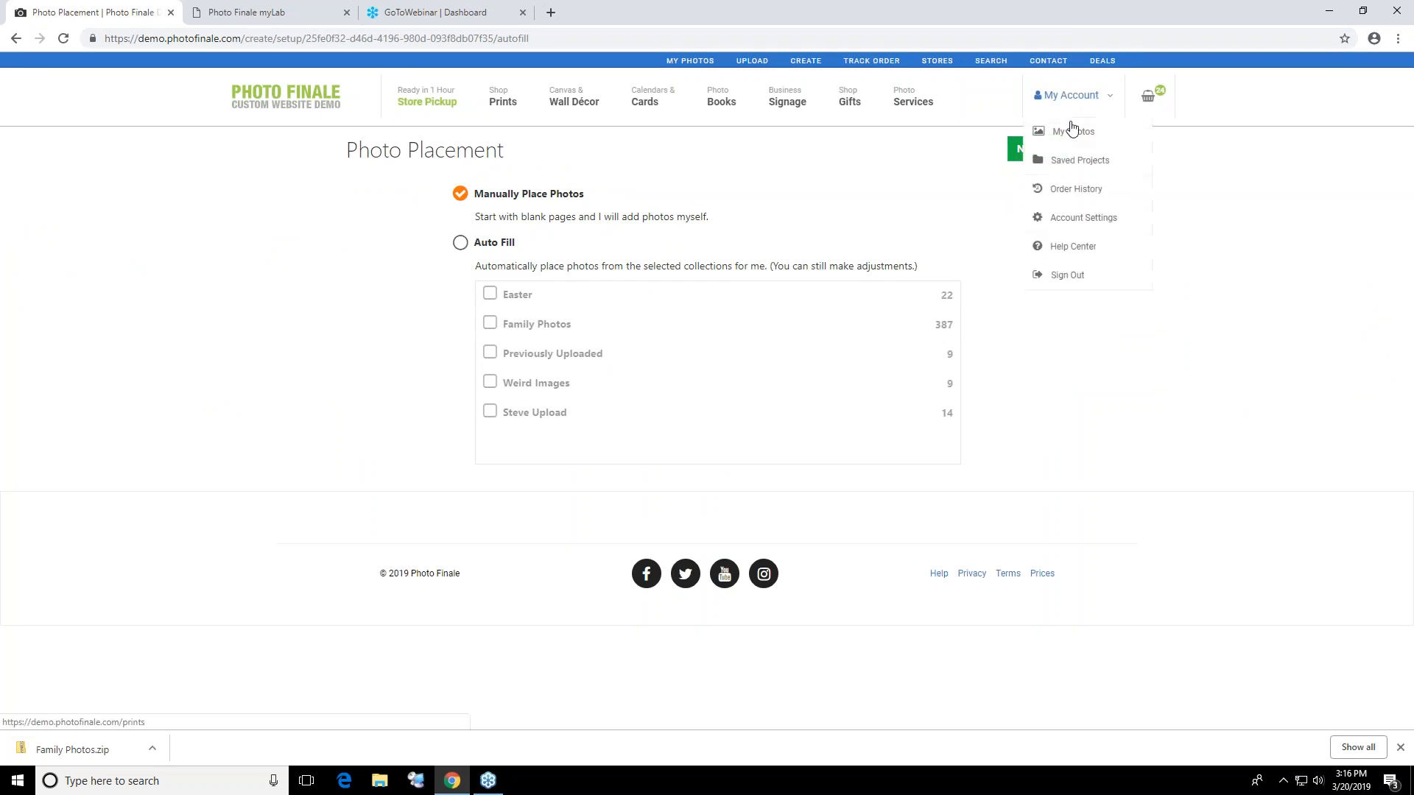
click(1030, 150)
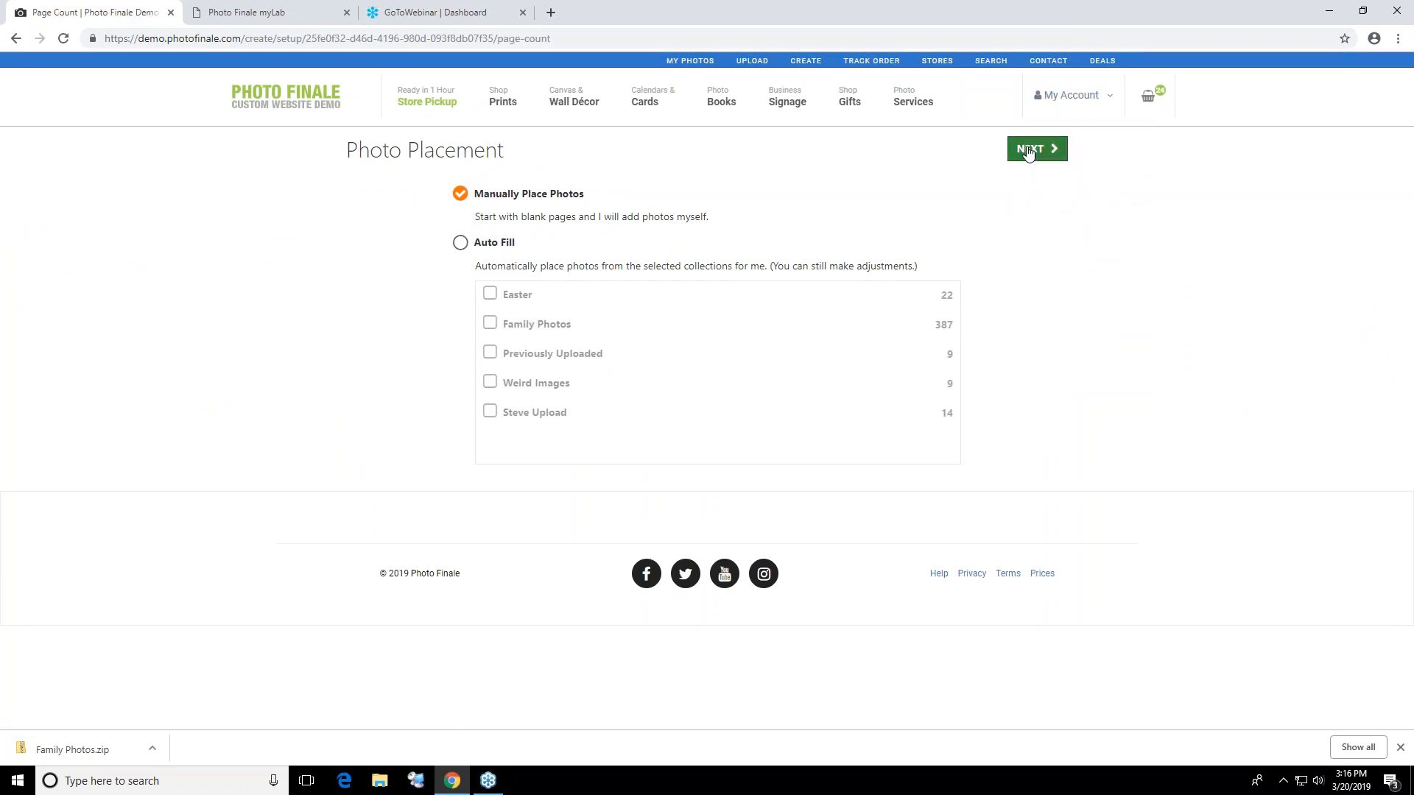
click(1034, 148)
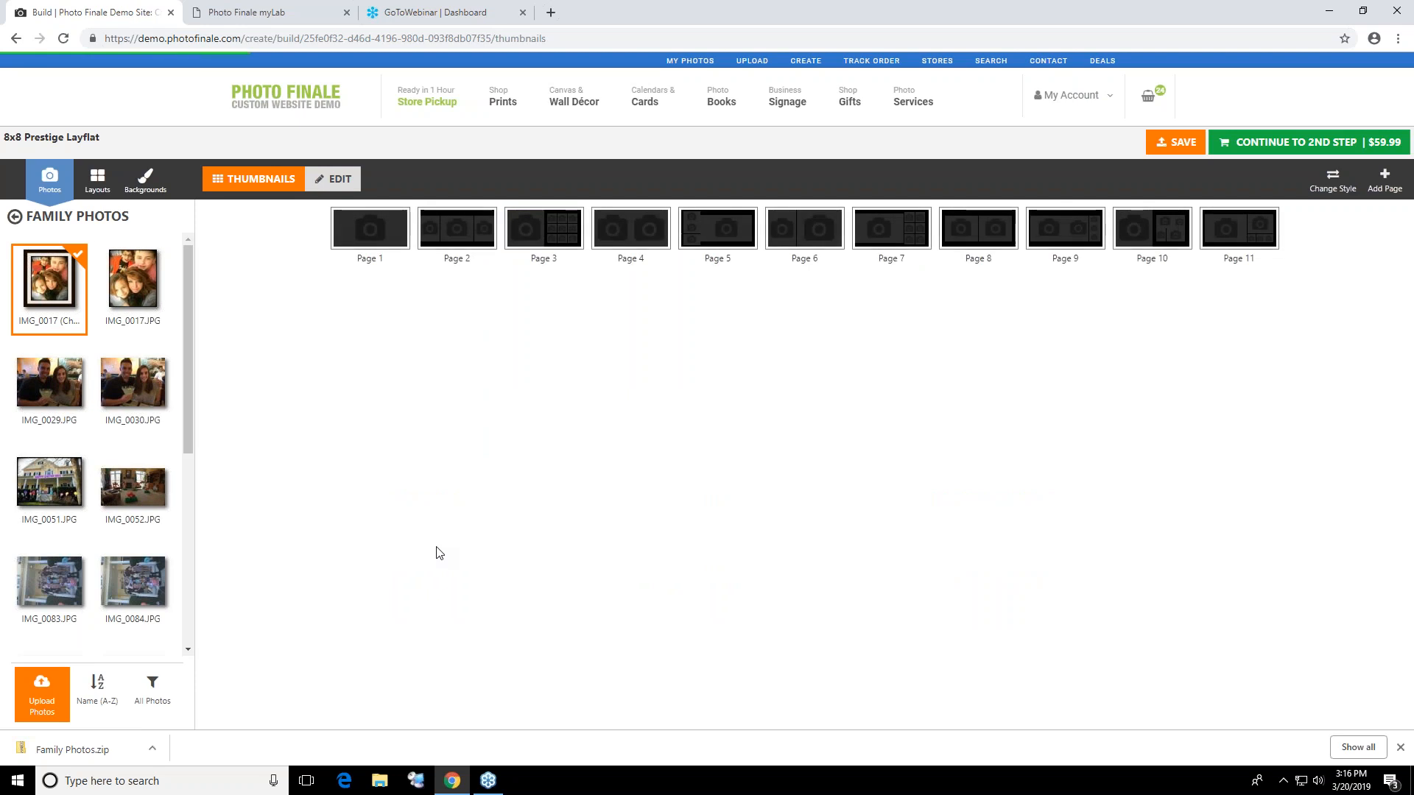
Place IMG_0029.JPG on the book's page 1, adjust its position in the frame and advance to page 2
click(337, 184)
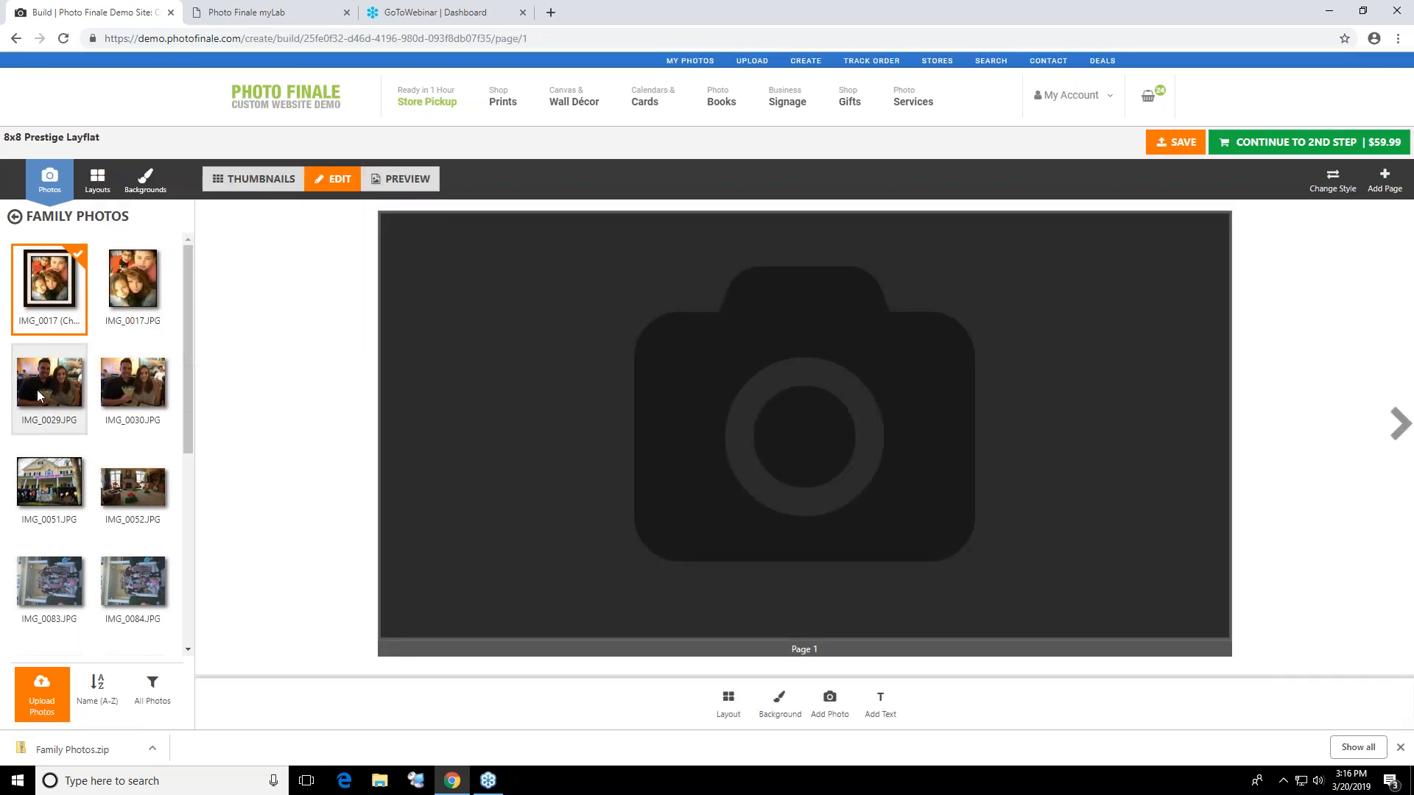
drag(38, 396, 616, 505)
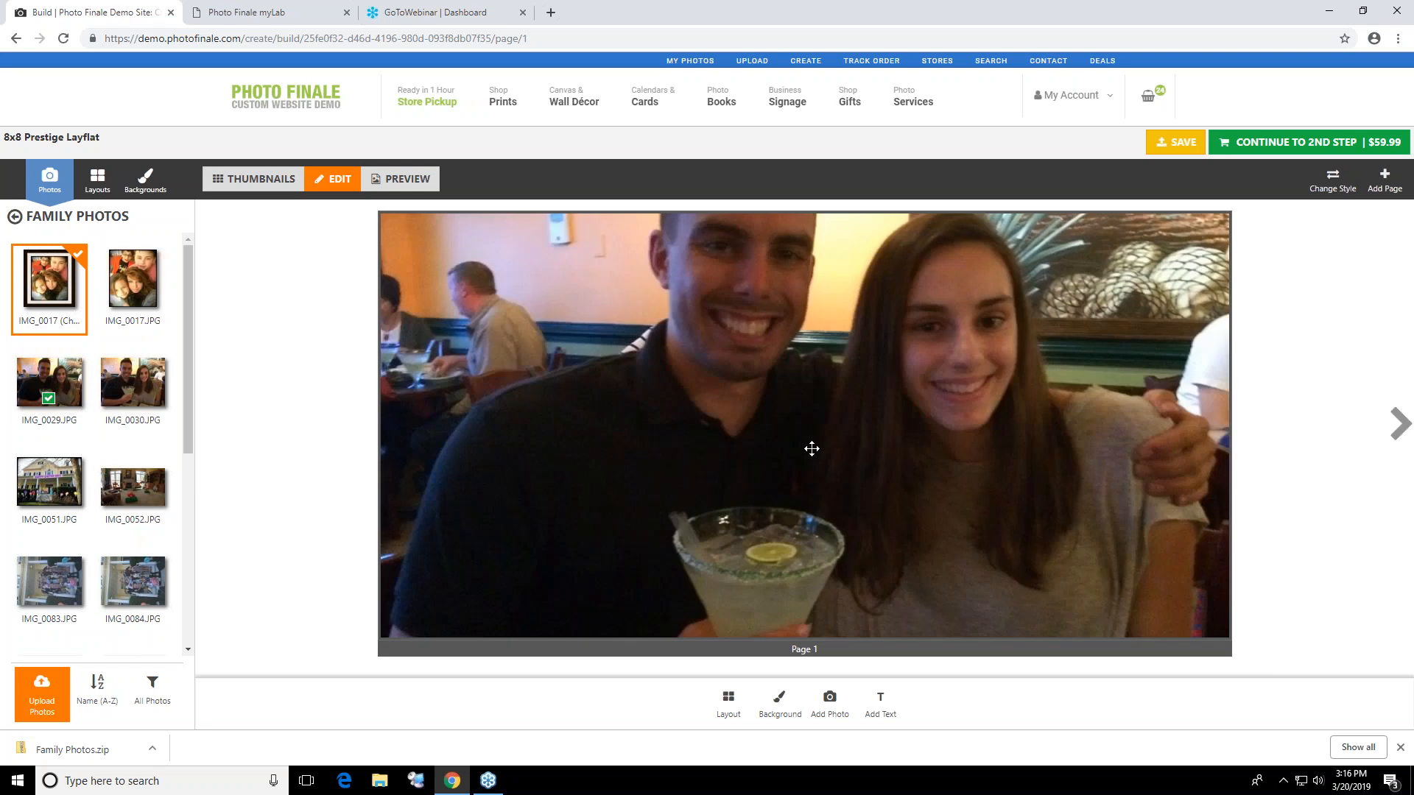
drag(929, 341, 873, 493)
drag(1042, 421, 1042, 408)
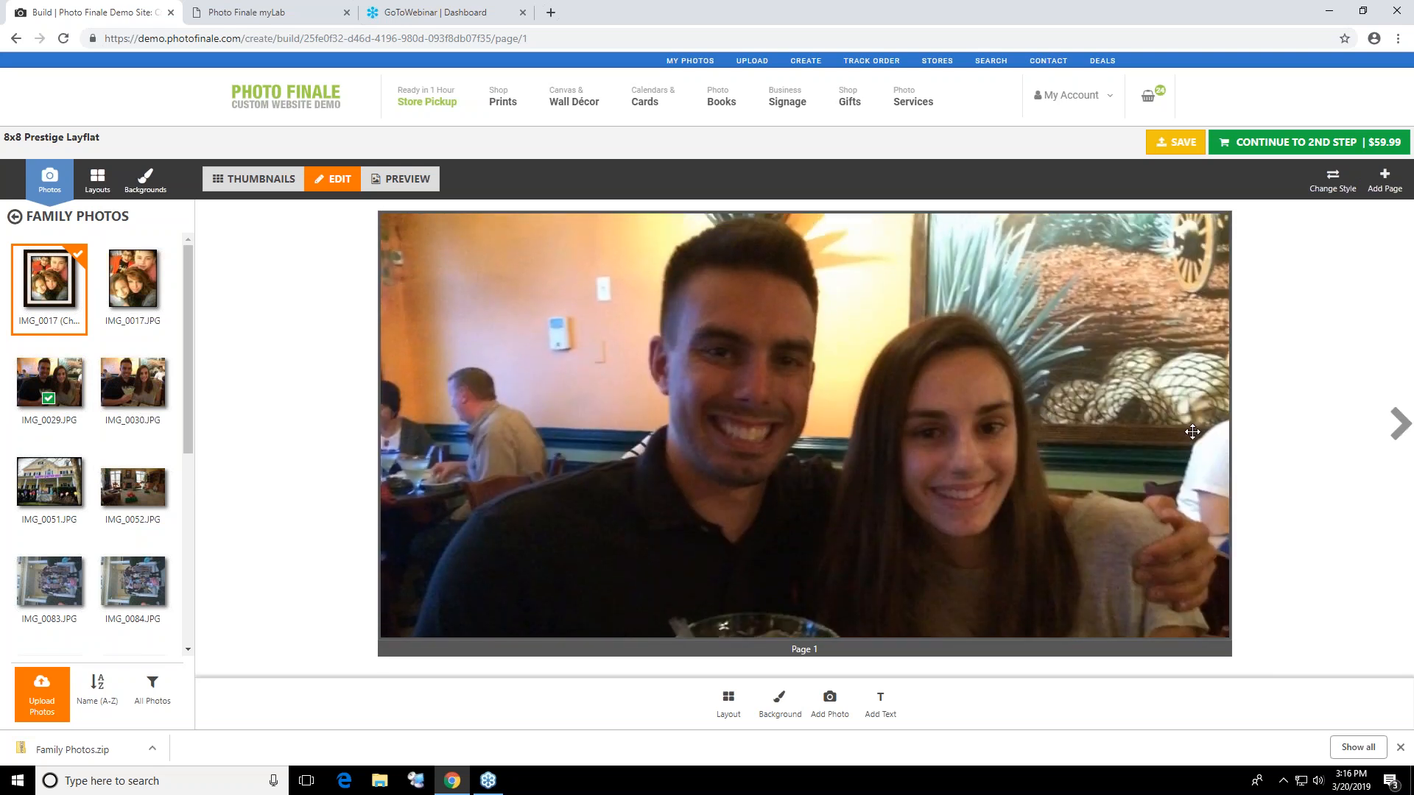
click(1402, 425)
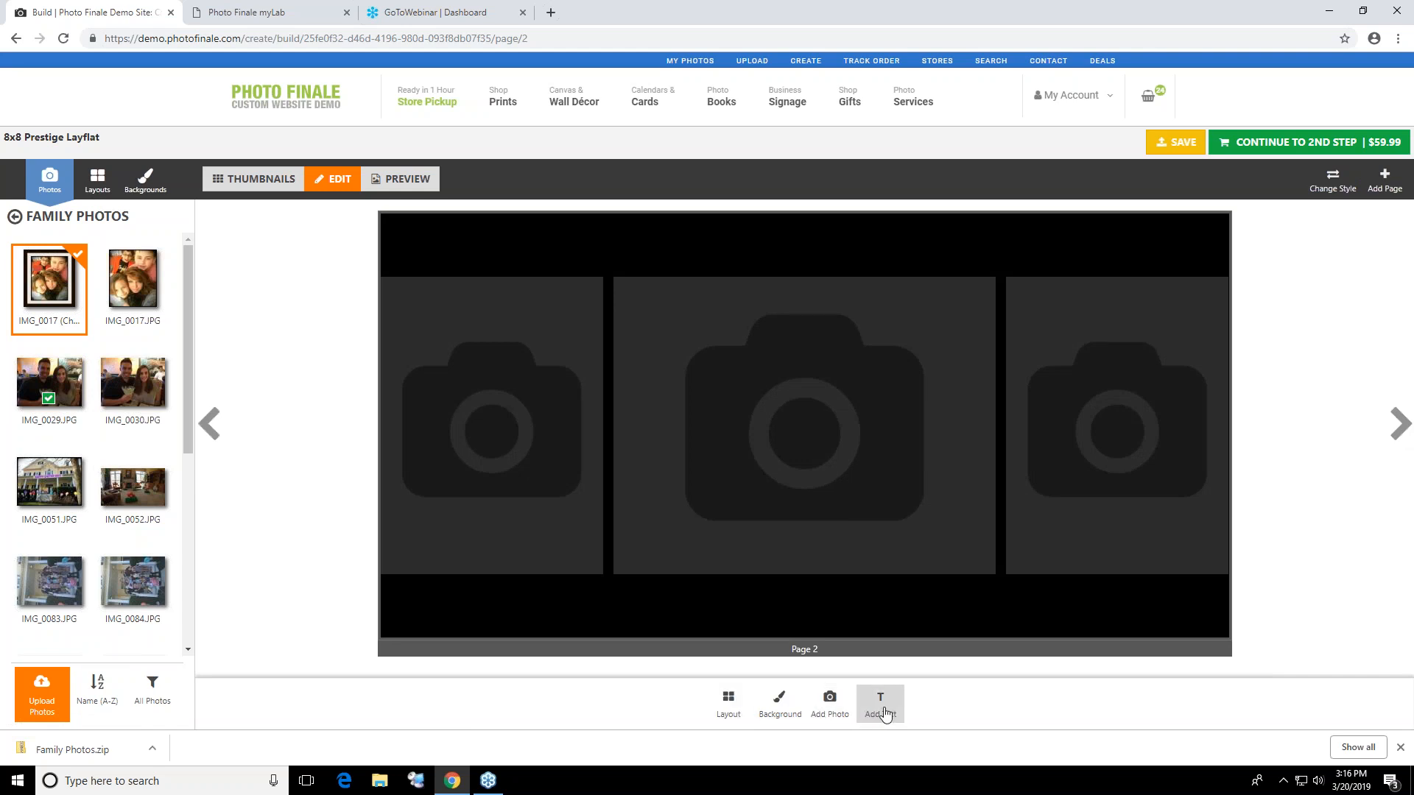
Give page 2 a layout of two small photos beside a large right-hand photo, with a solid dark red background
click(739, 711)
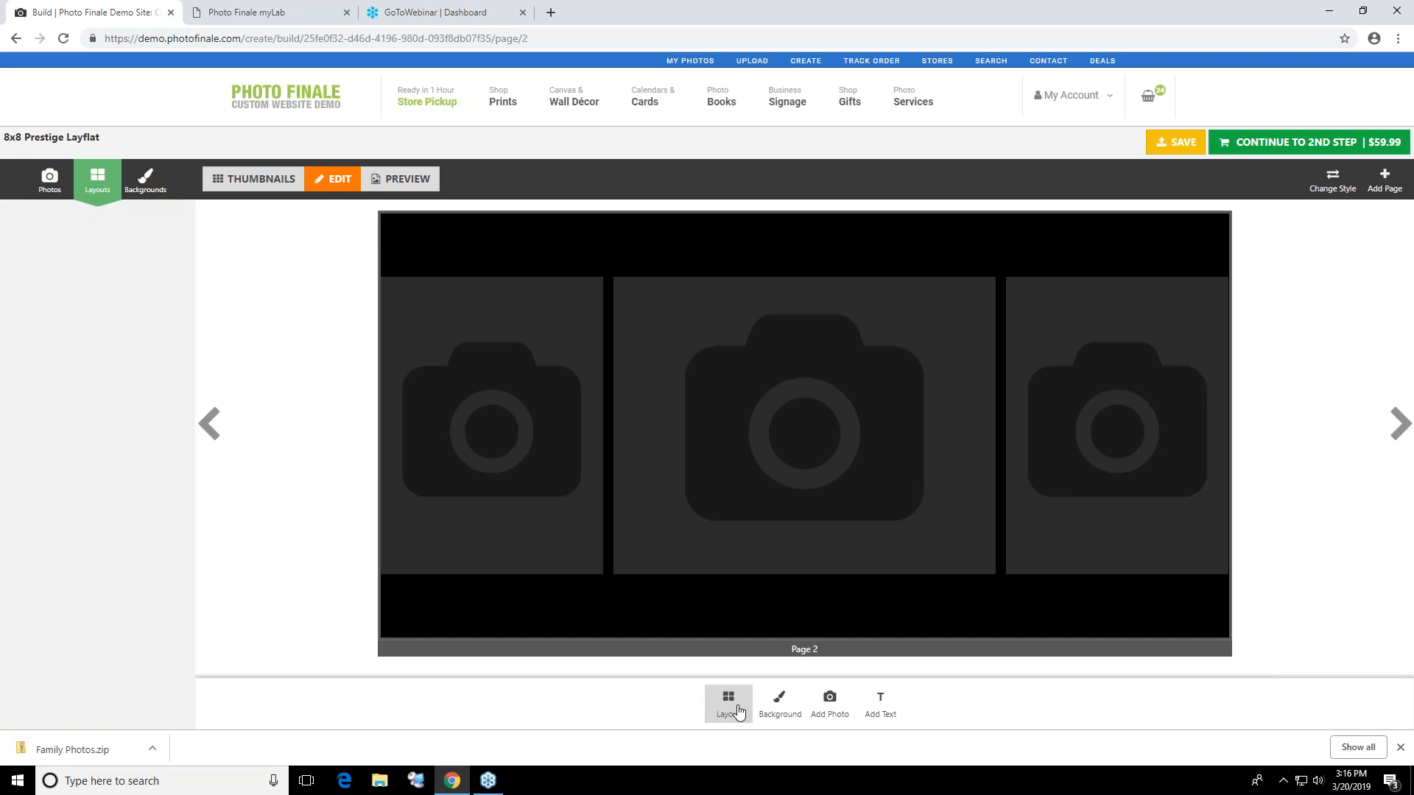
click(134, 555)
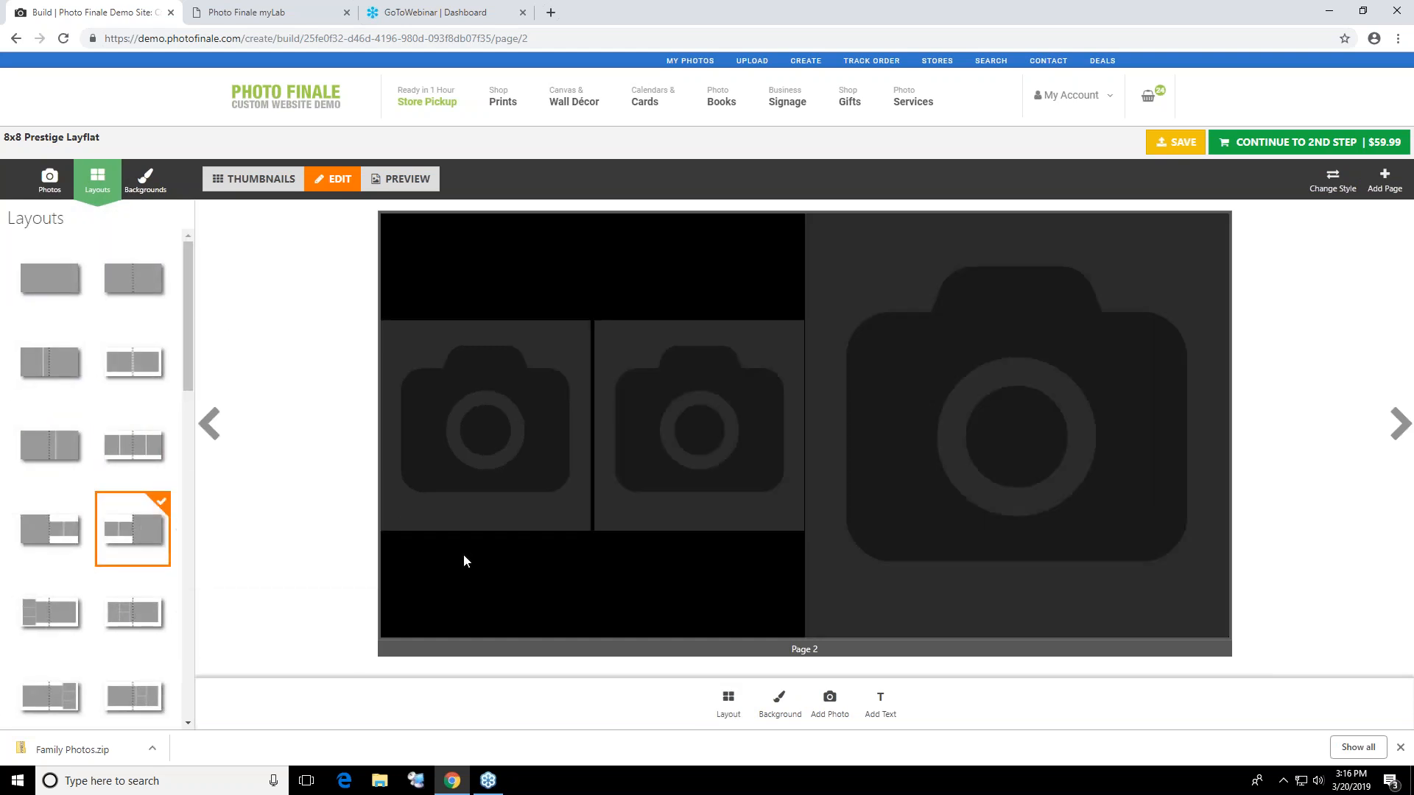
click(779, 703)
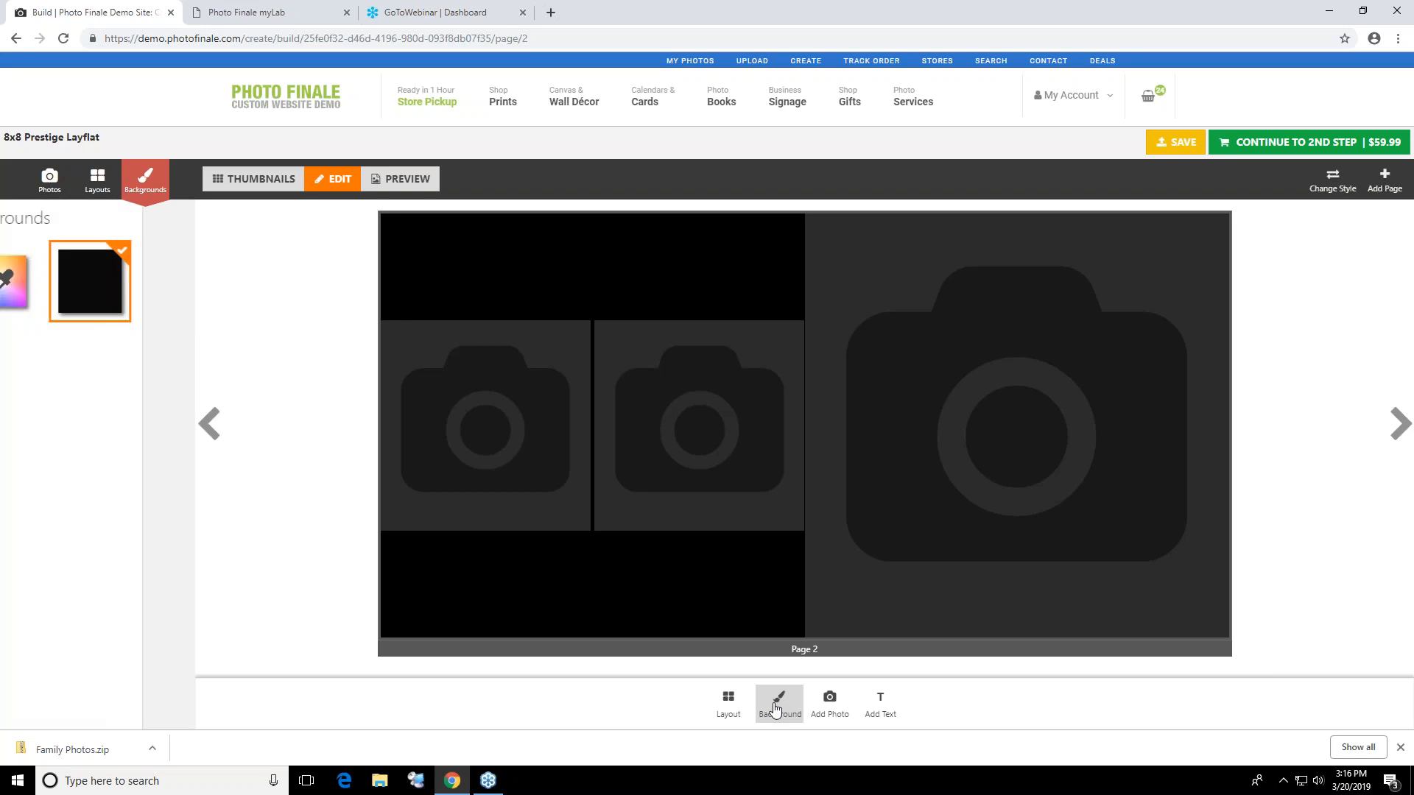
click(44, 280)
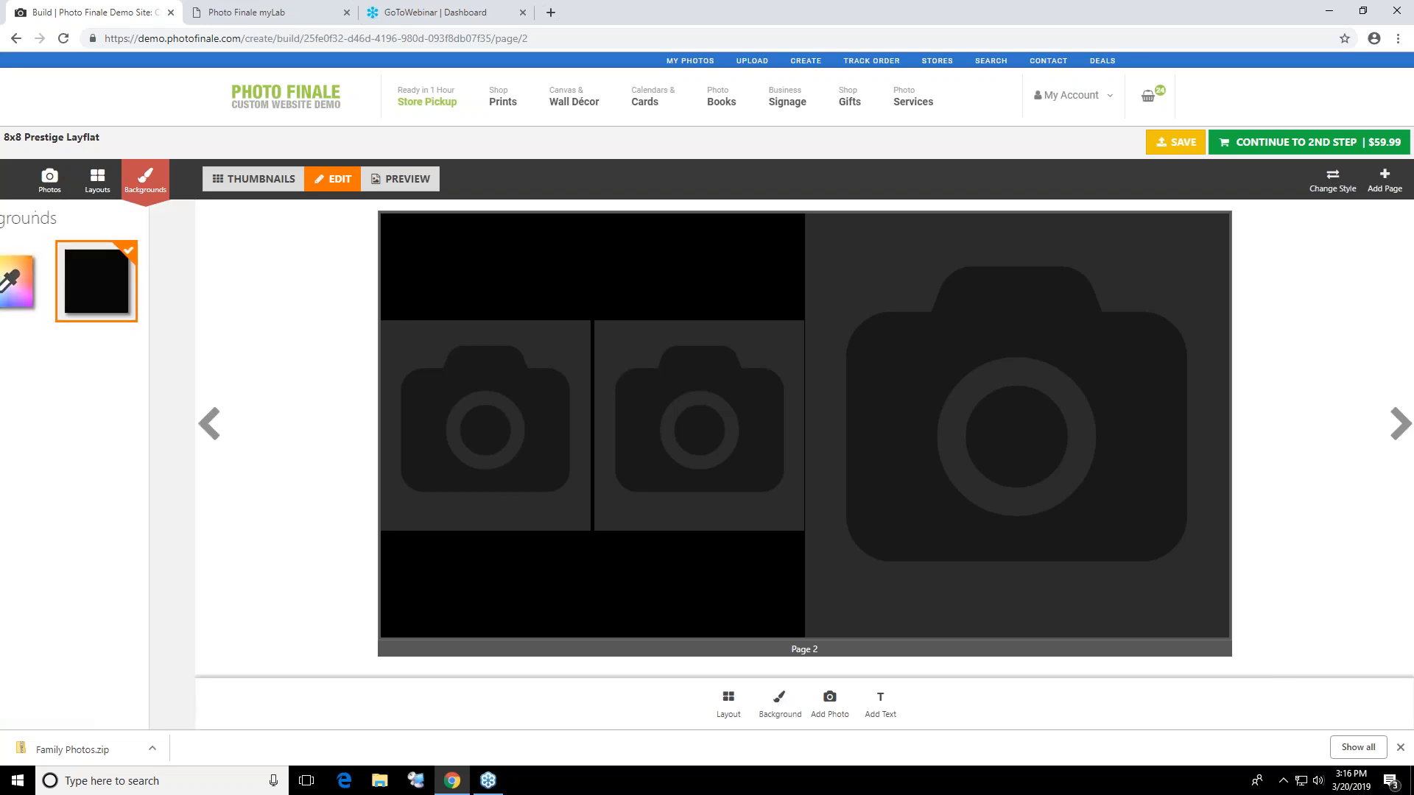
click(105, 337)
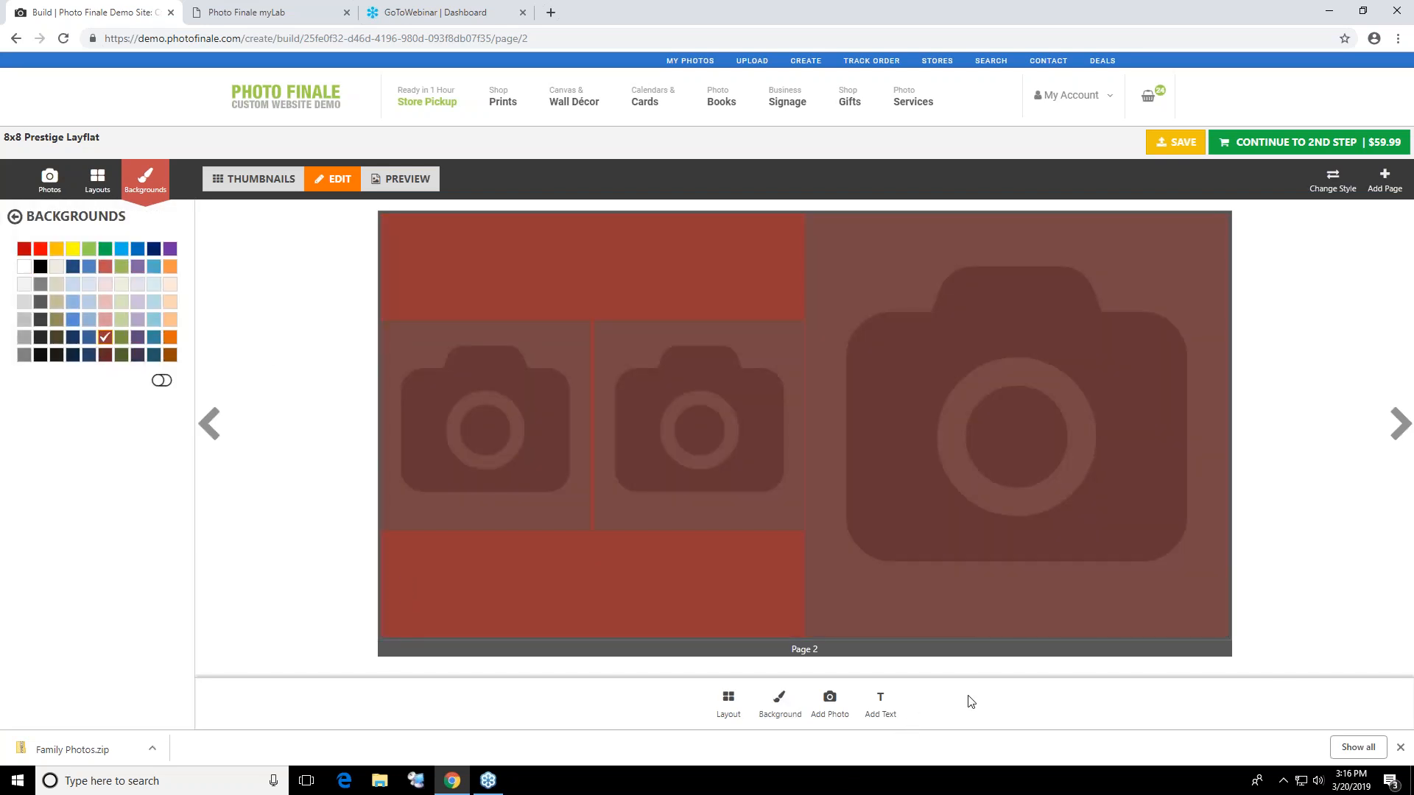
Add an extra photo frame to page 2, make it taller and move it to the upper left of the spread
click(829, 700)
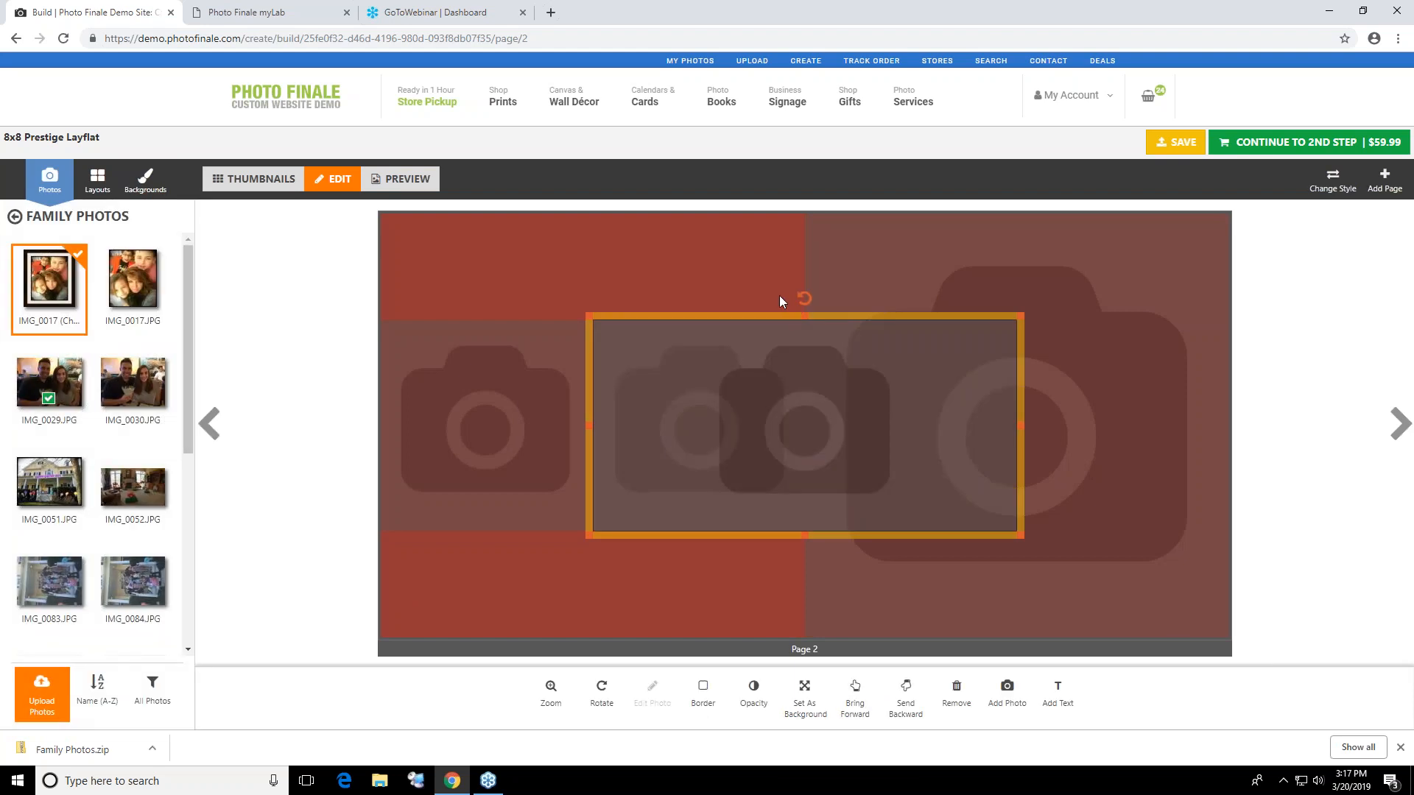
click(786, 315)
click(794, 339)
drag(805, 315, 805, 281)
click(656, 288)
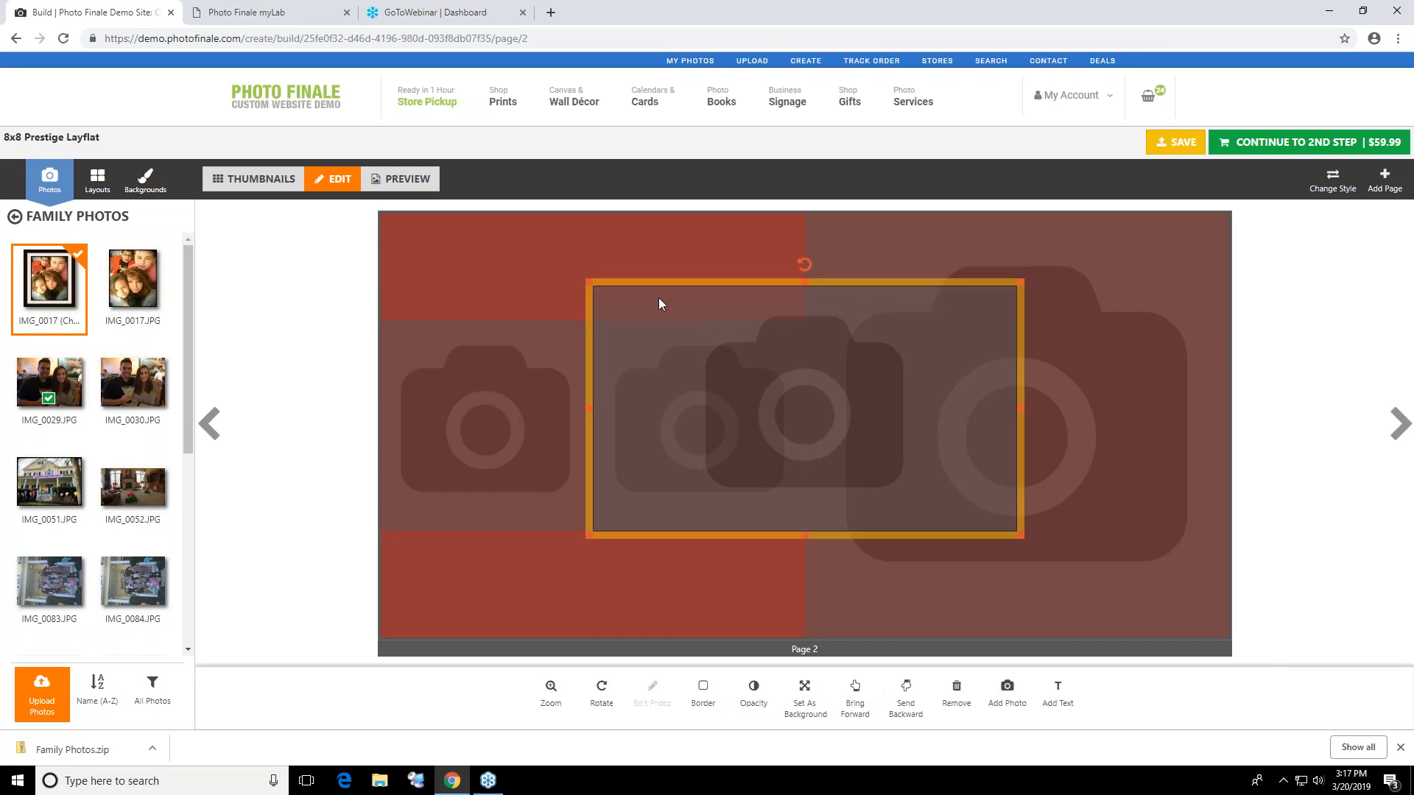
drag(654, 290, 468, 227)
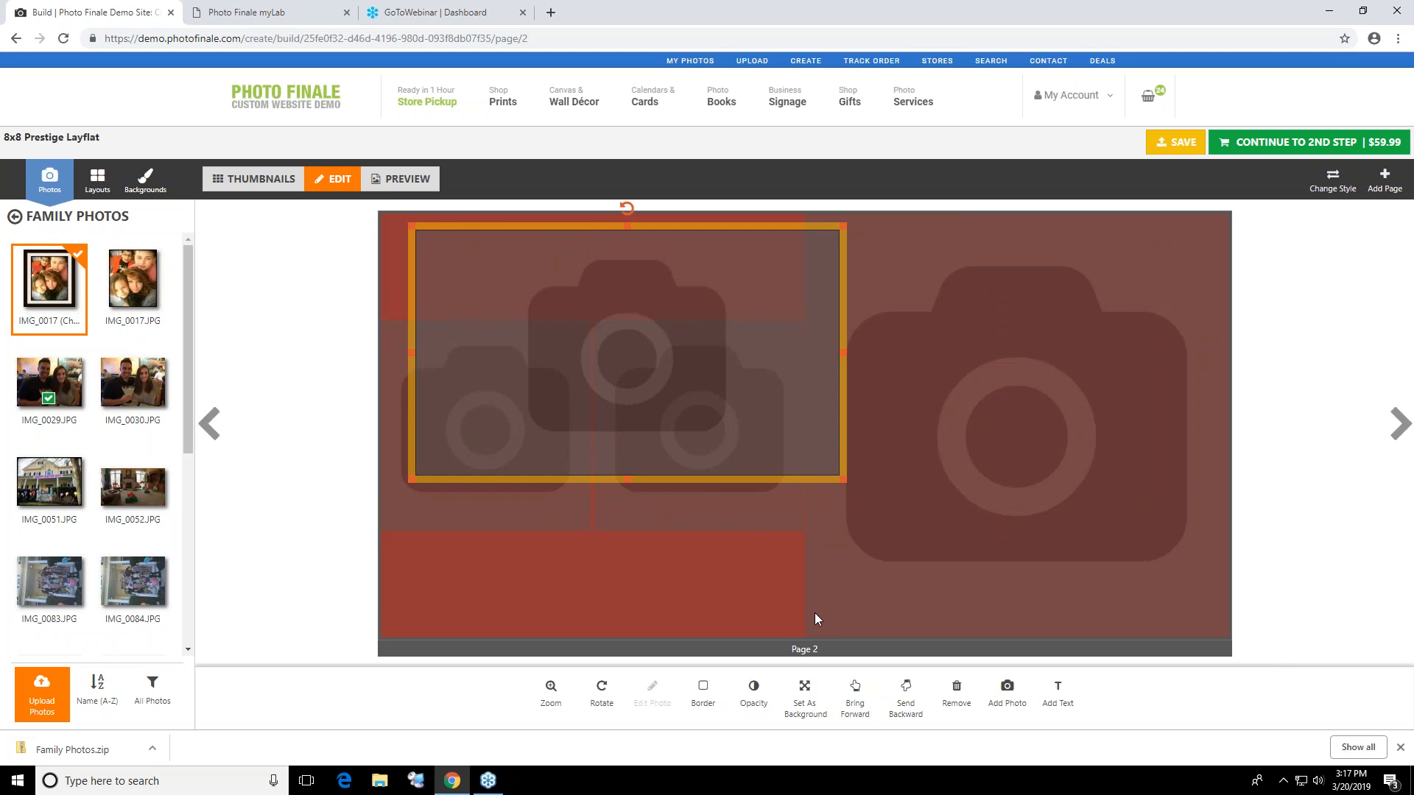
Fill page 2's frames: IMG_0017.JPG in the added frame, IMG_0083.JPG and IMG_0084.JPG in the small ones, IMG_0091.JPG in the large one
click(516, 492)
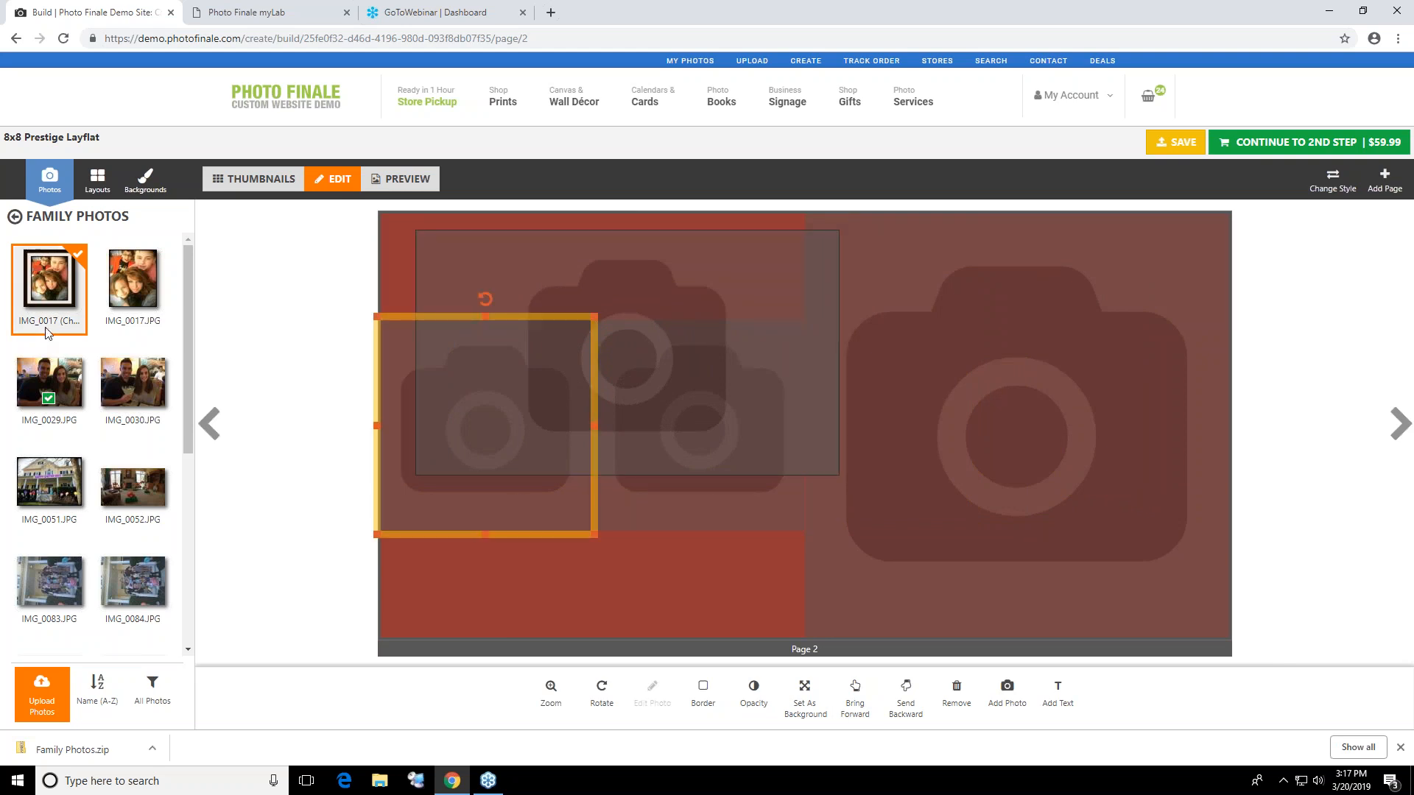
drag(137, 266, 452, 380)
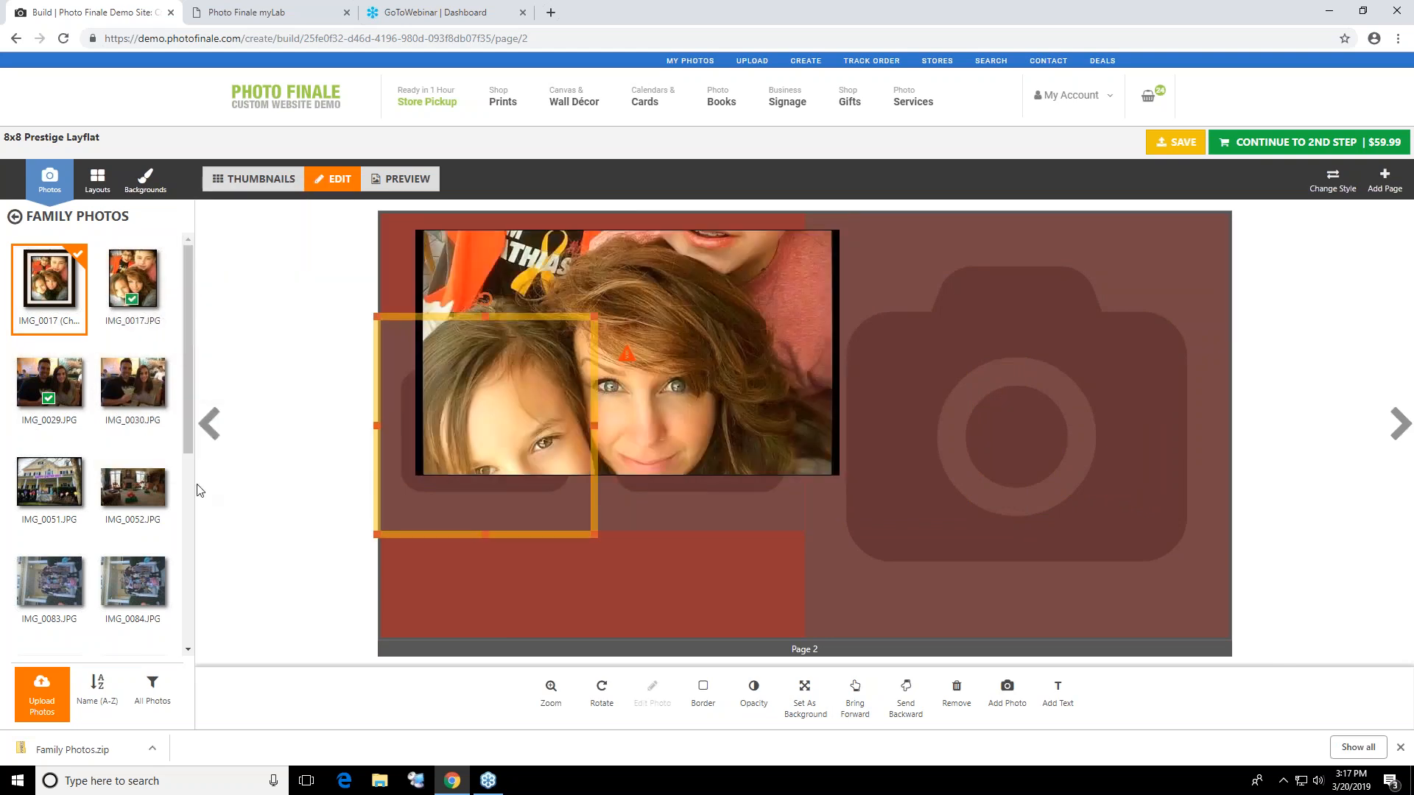
drag(132, 582, 432, 506)
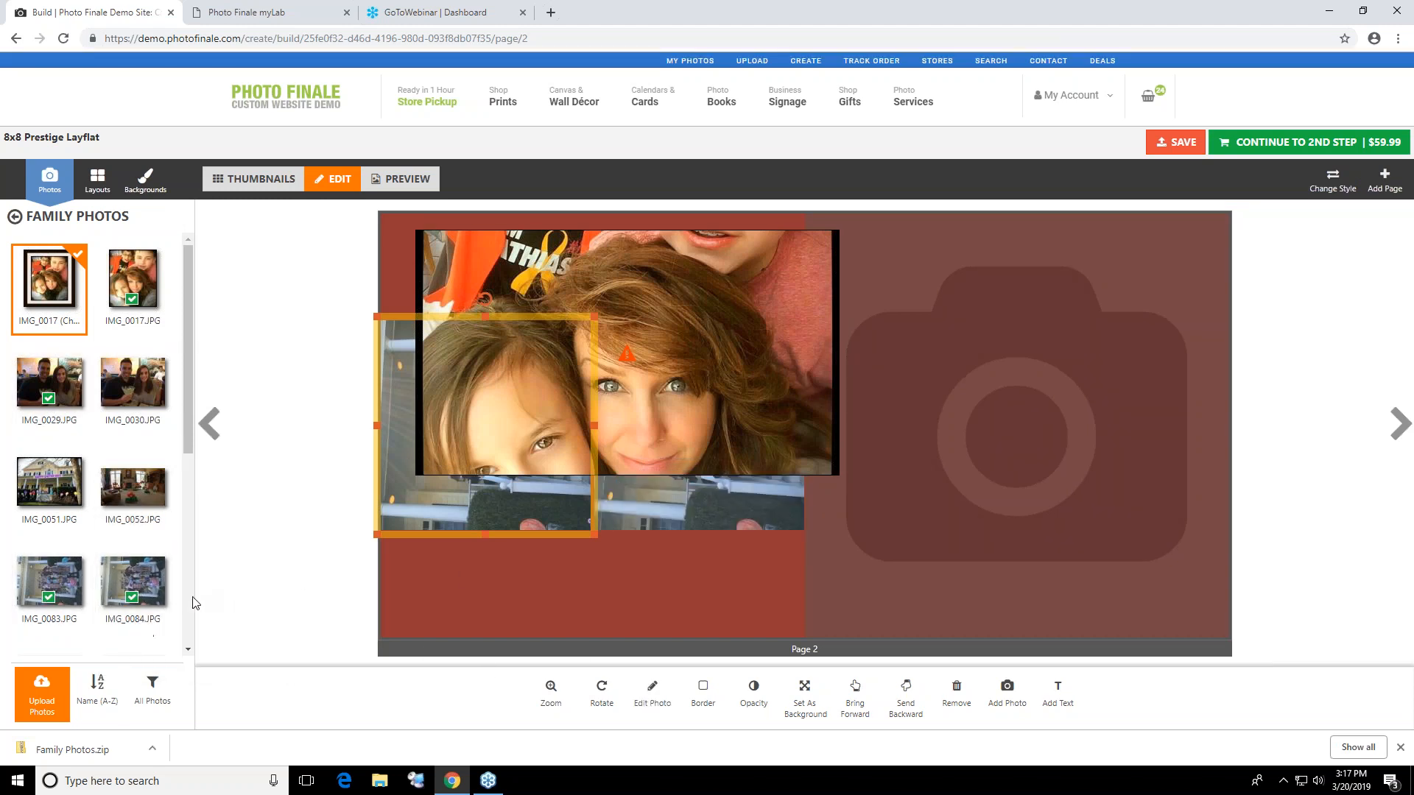
scroll(110, 479, down, 5)
drag(132, 515, 1029, 410)
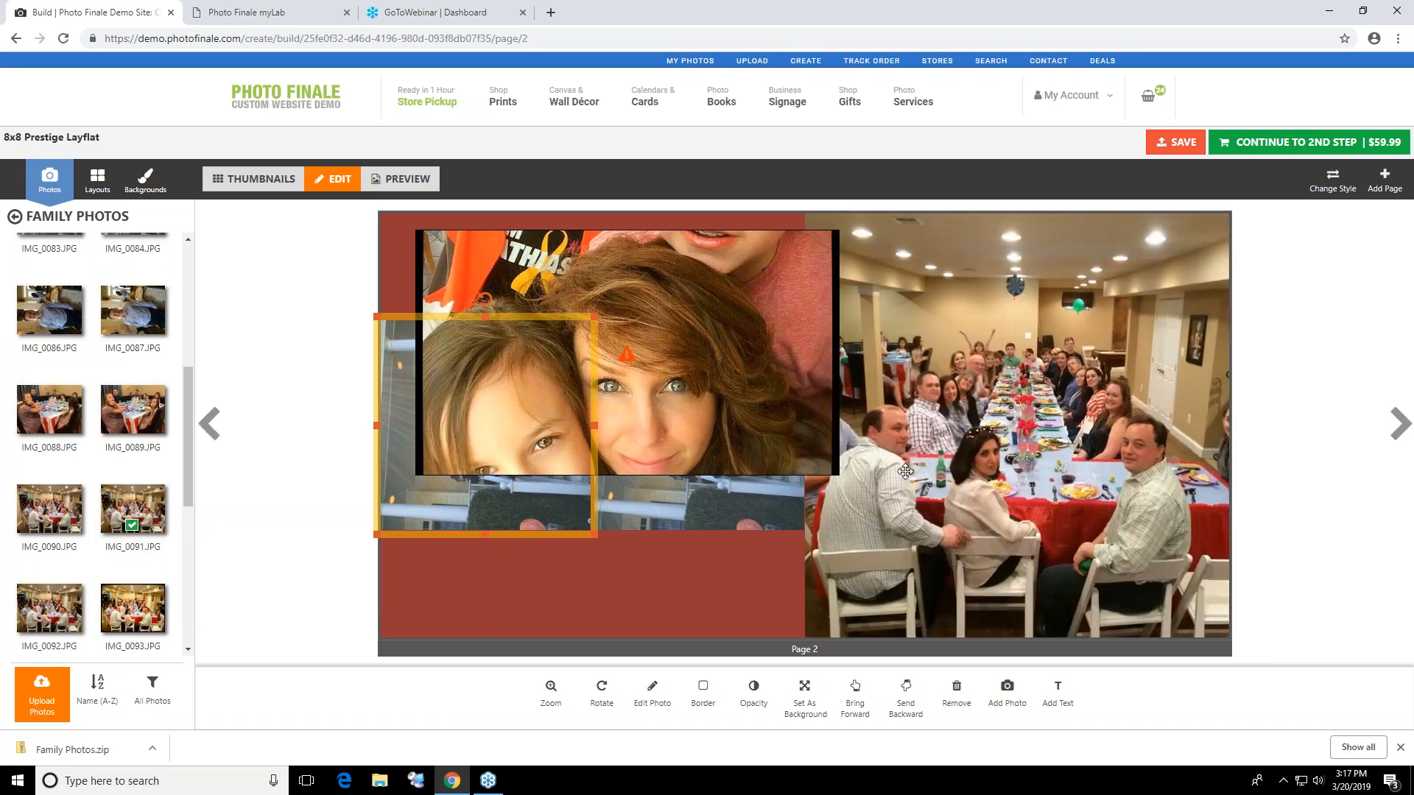
Bring the second small porch photo in front of the overlapping family photo and rotate it upright
click(774, 523)
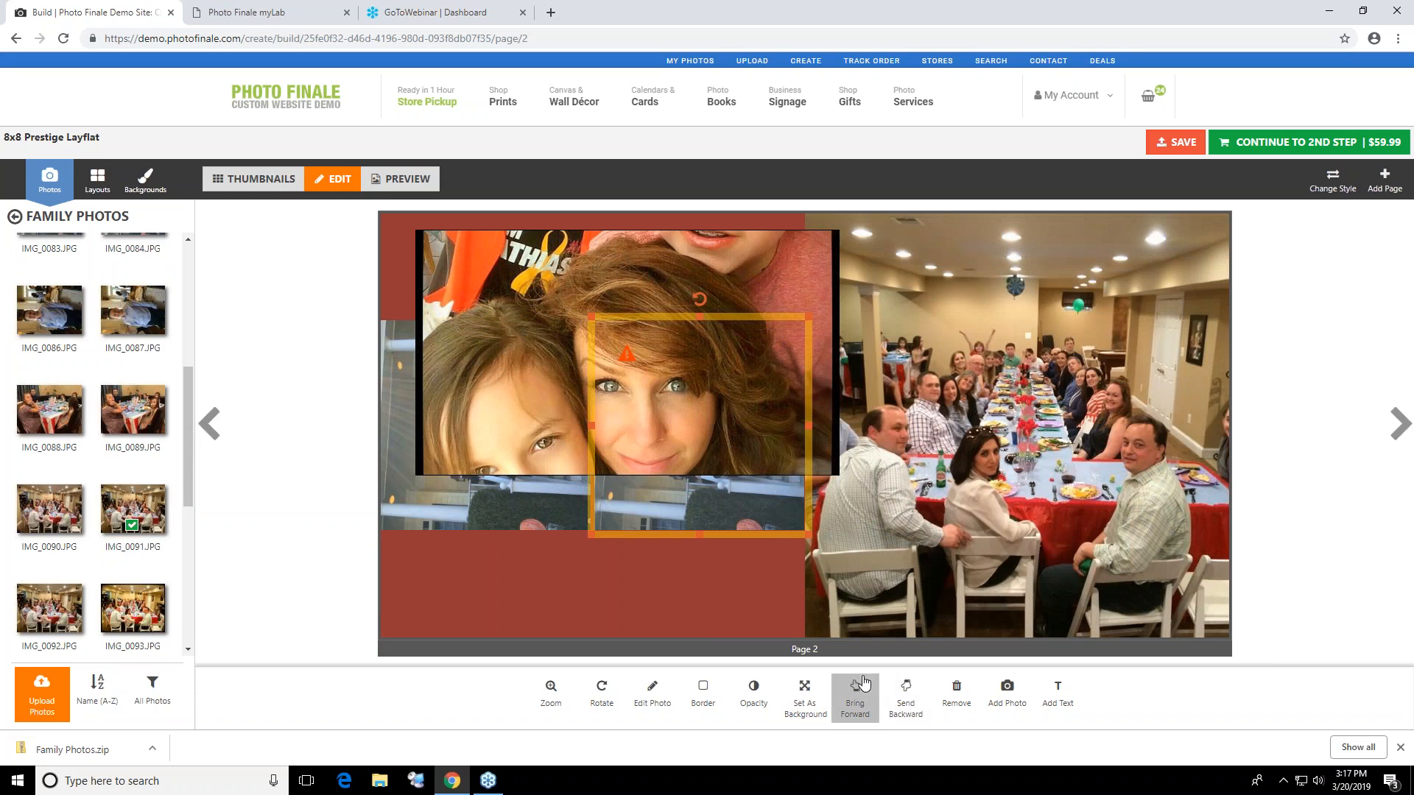
click(855, 706)
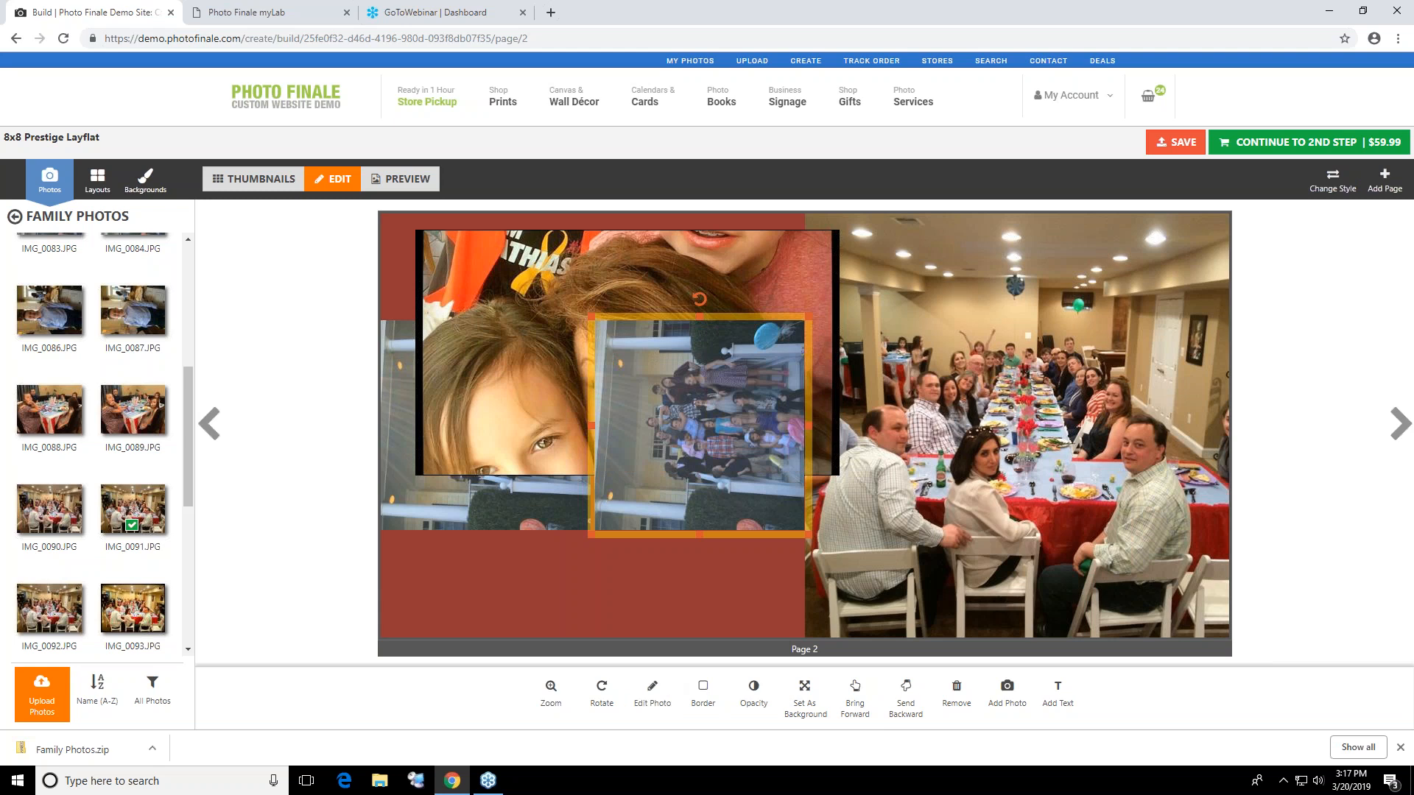
click(603, 694)
drag(777, 322, 733, 378)
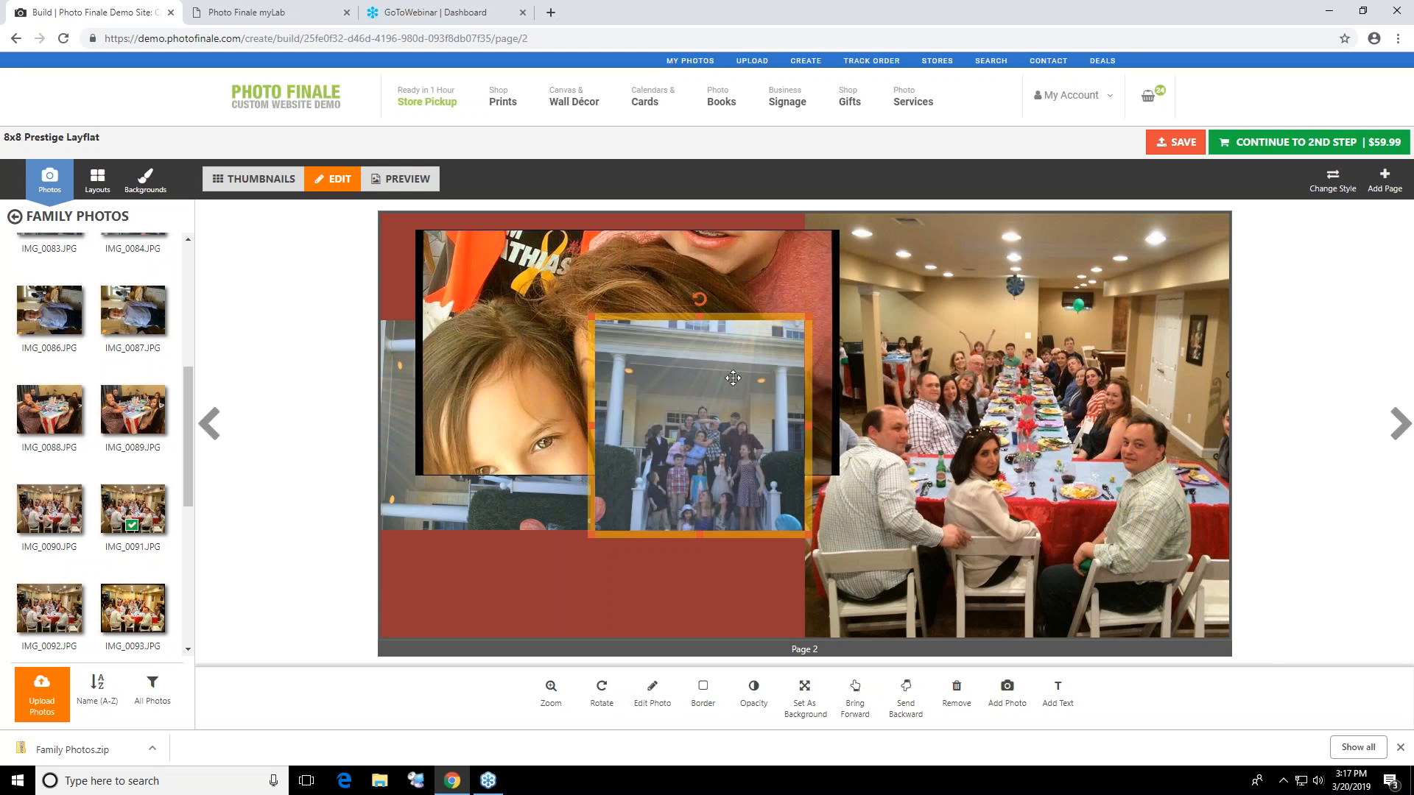
Switch page 2 to the layout with one large left photo and two small right photos, and rotate the large photo upright
click(96, 182)
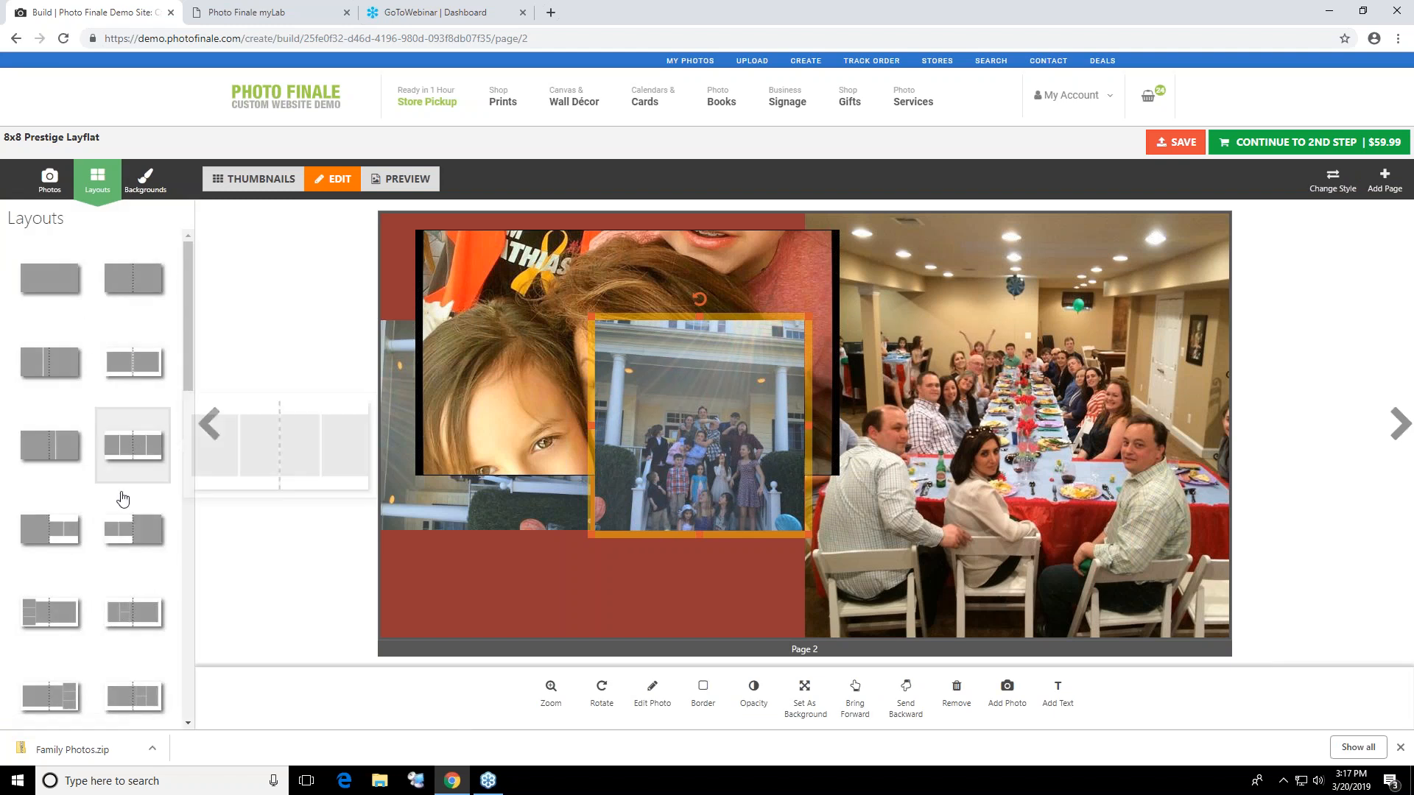
click(38, 532)
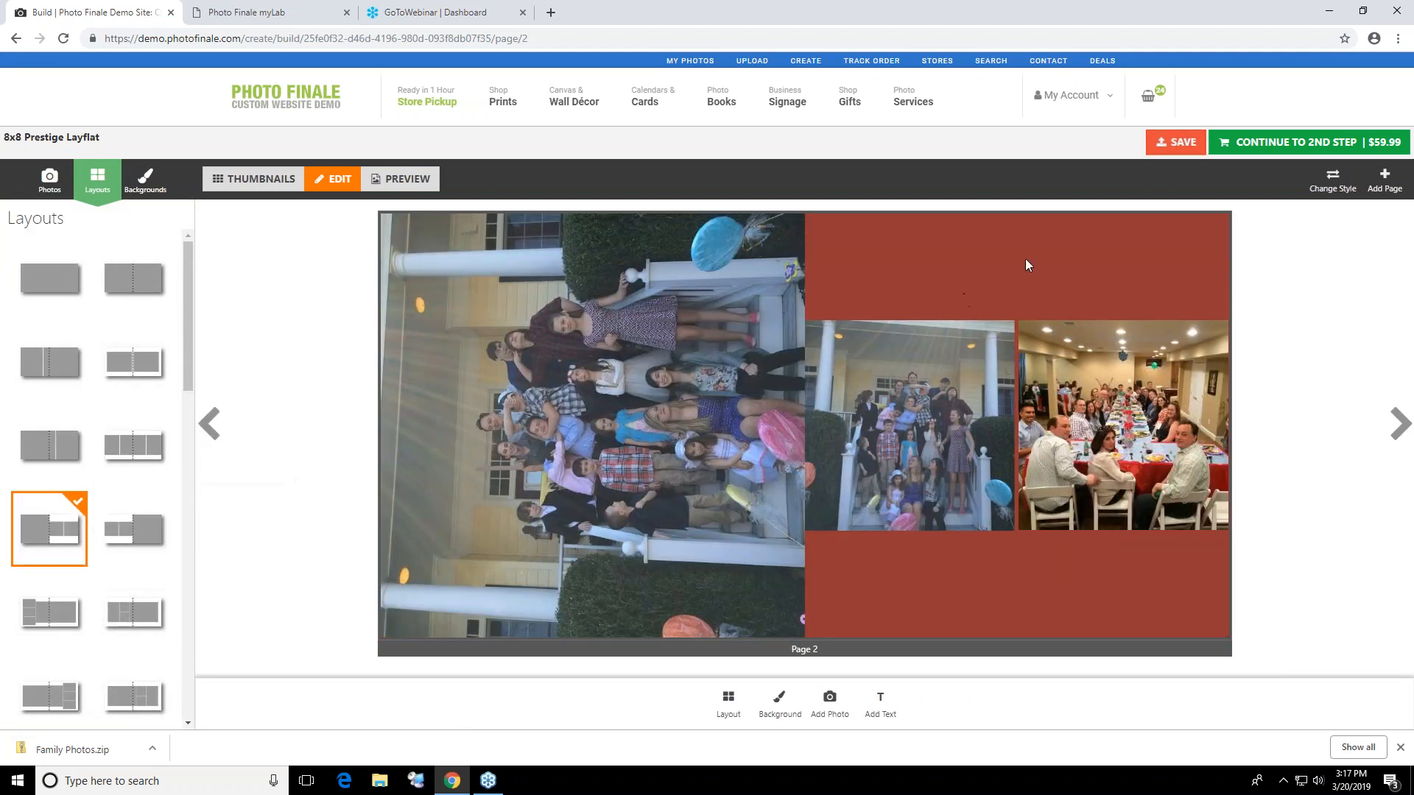
click(659, 515)
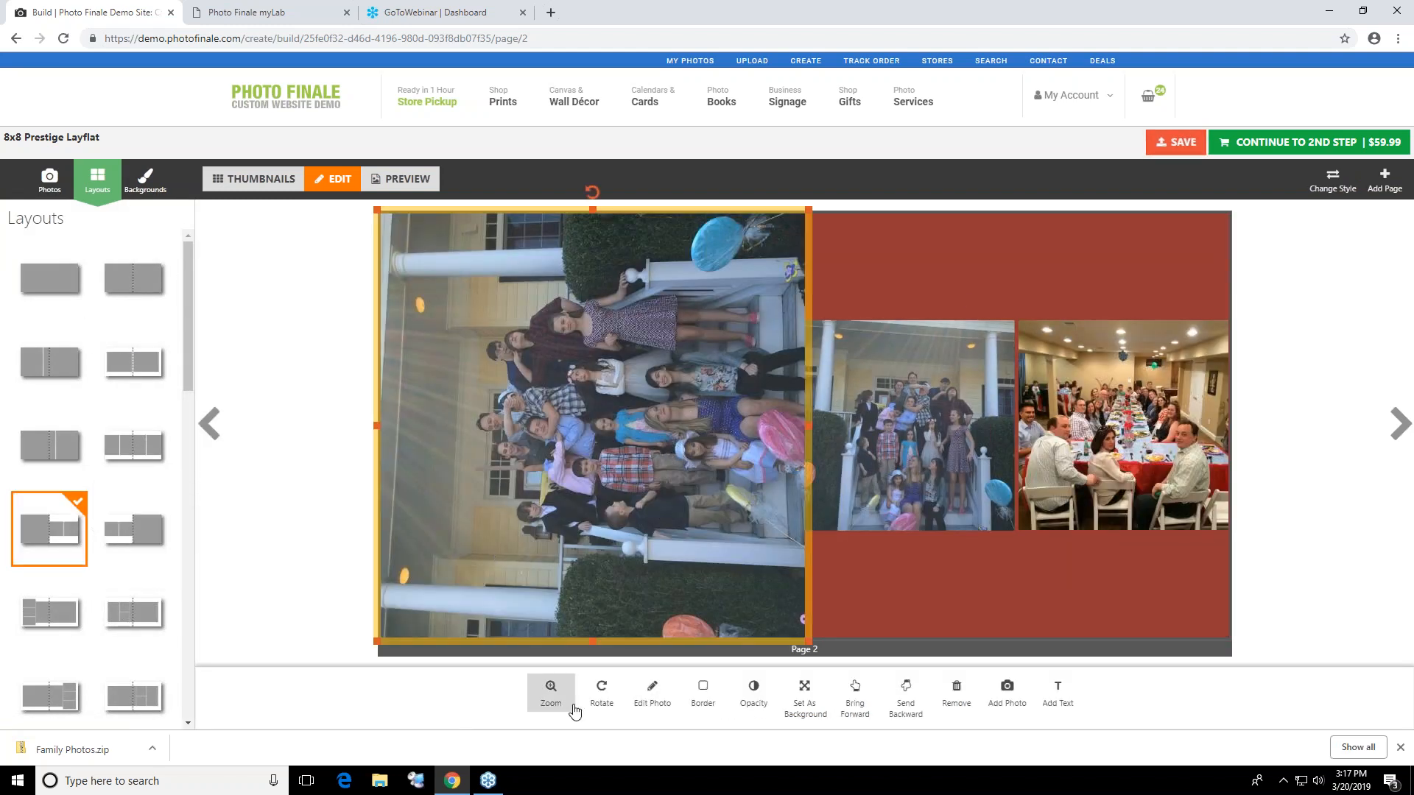
click(602, 693)
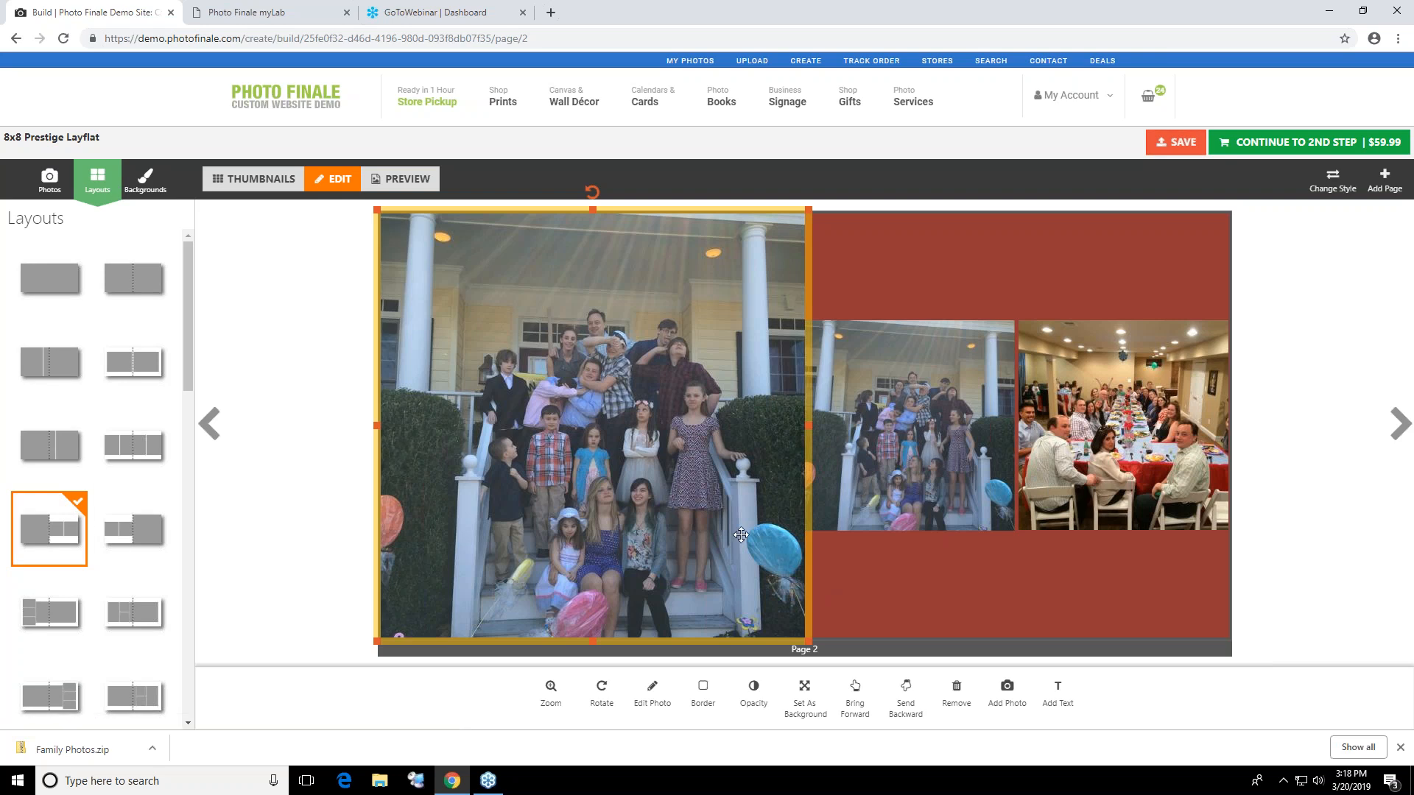
Set the large porch photo as page 2's background and reduce its opacity to a faint image
click(49, 180)
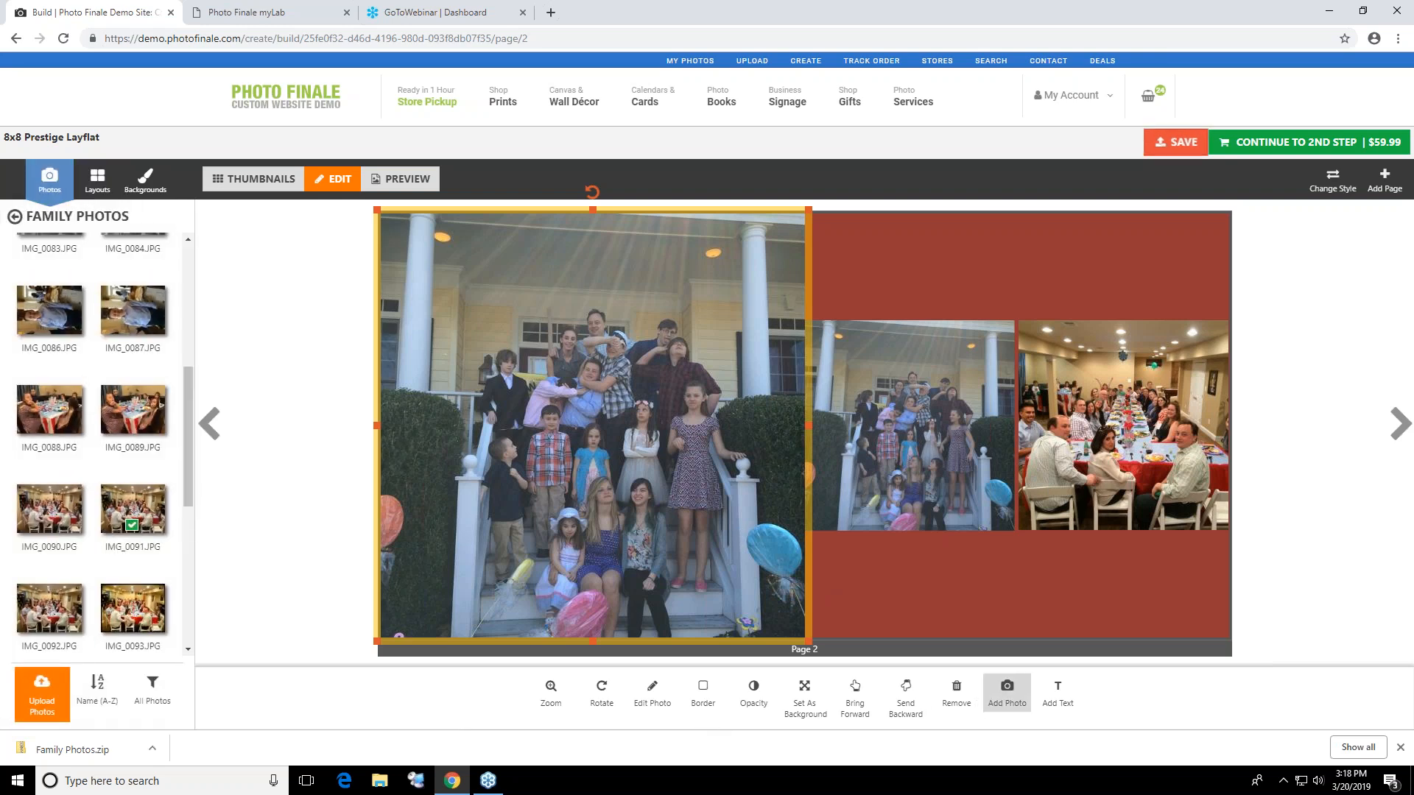
click(804, 692)
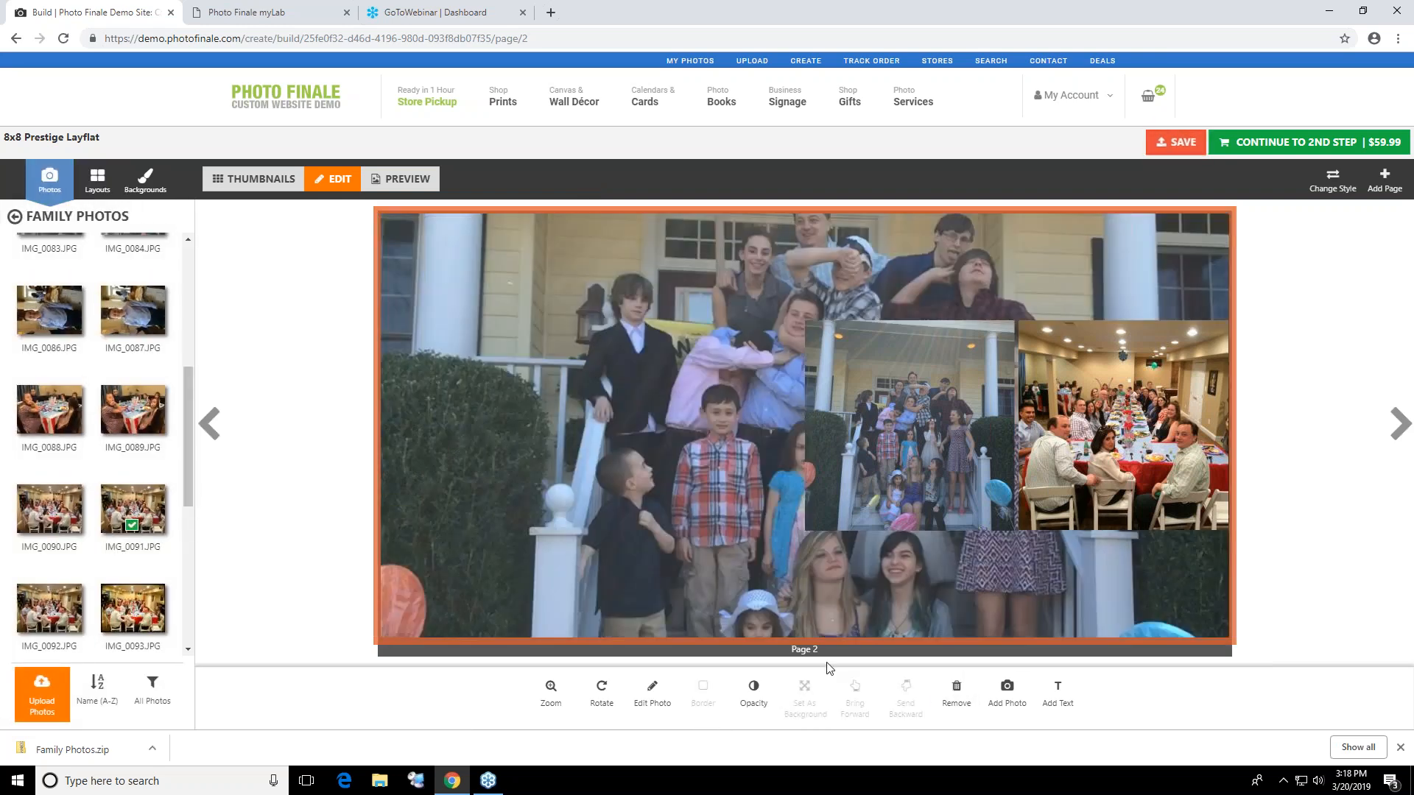
click(752, 693)
drag(770, 685, 749, 683)
click(989, 489)
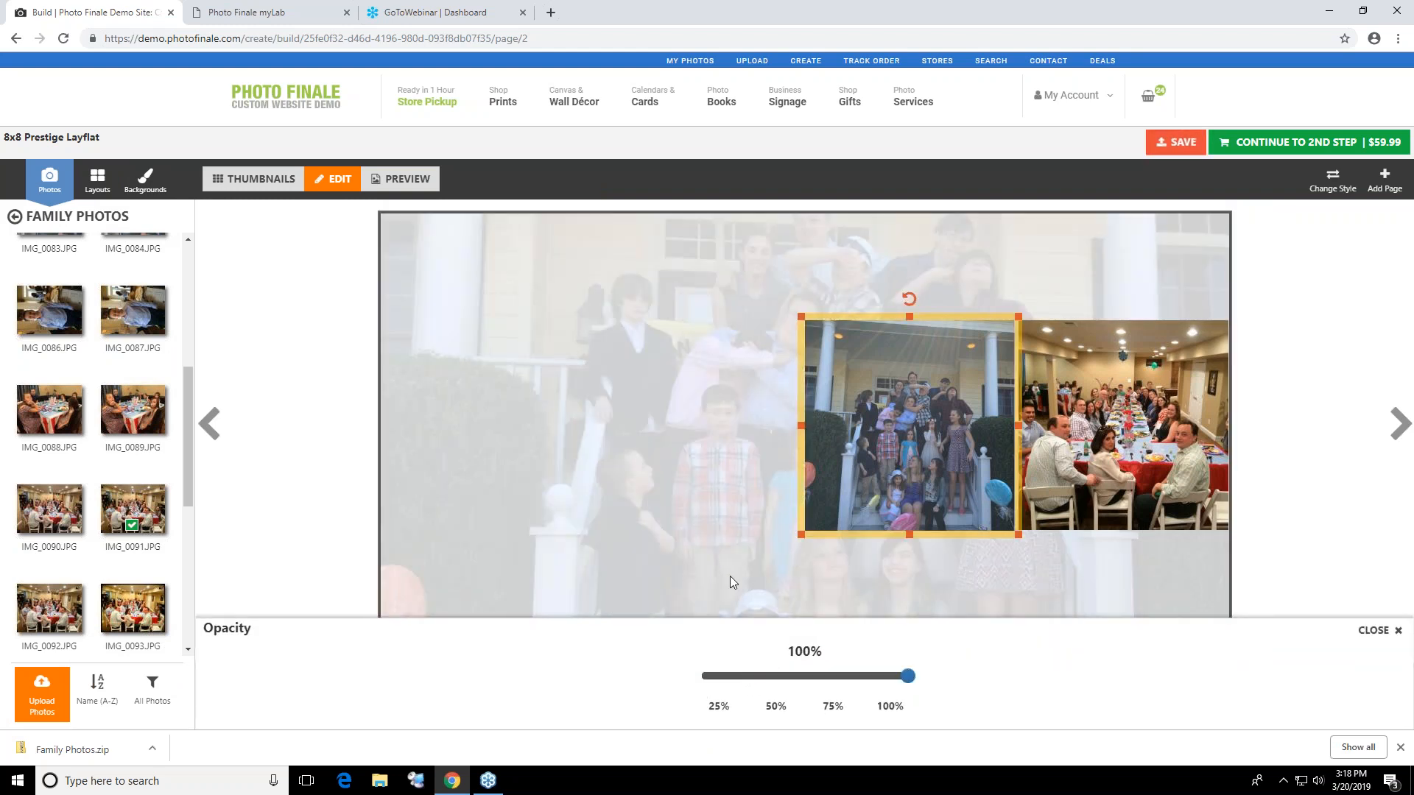
click(1375, 630)
Add a photo frame to page 2, shrink it, reposition the picture inside and move the frame beside the two small photos
click(1003, 702)
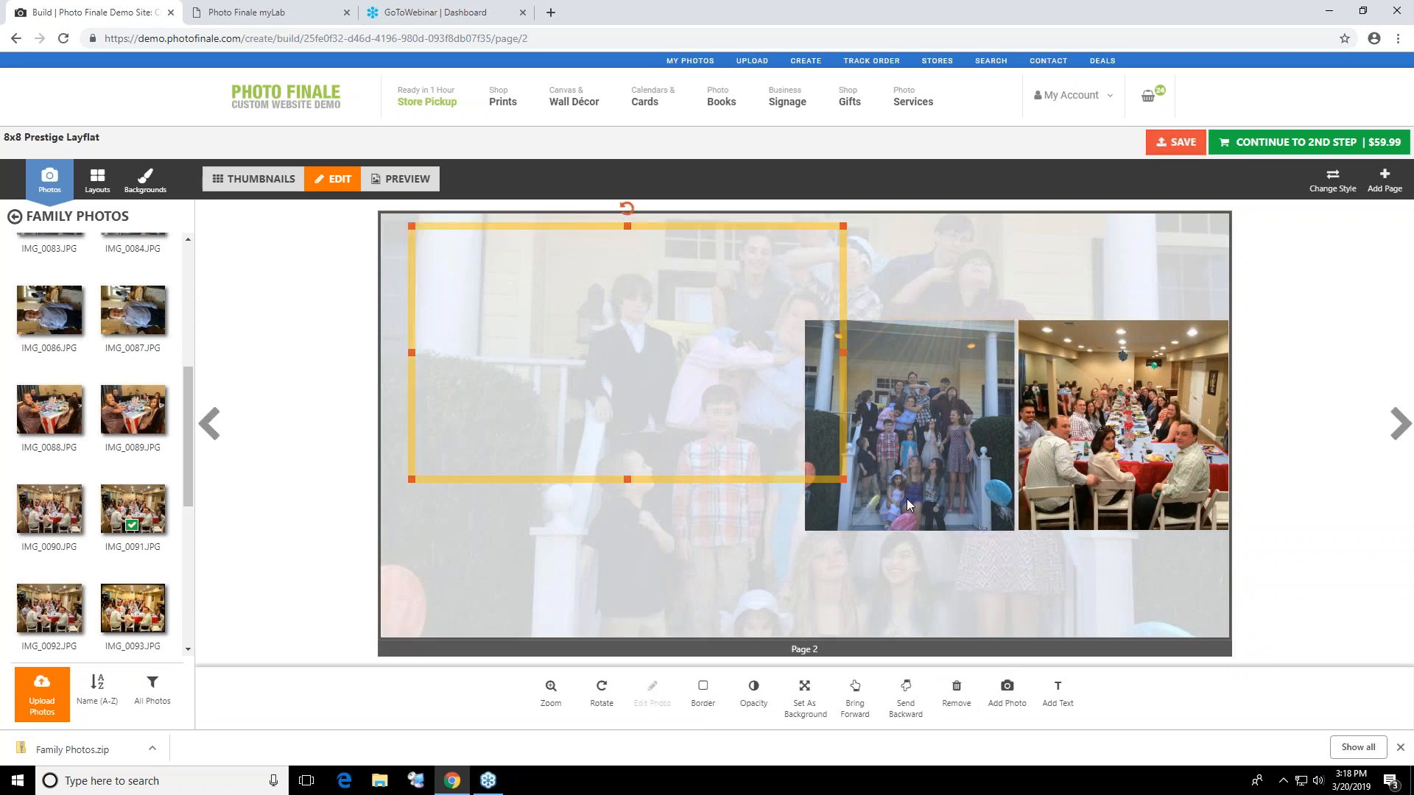
drag(844, 486, 730, 466)
drag(571, 250, 561, 382)
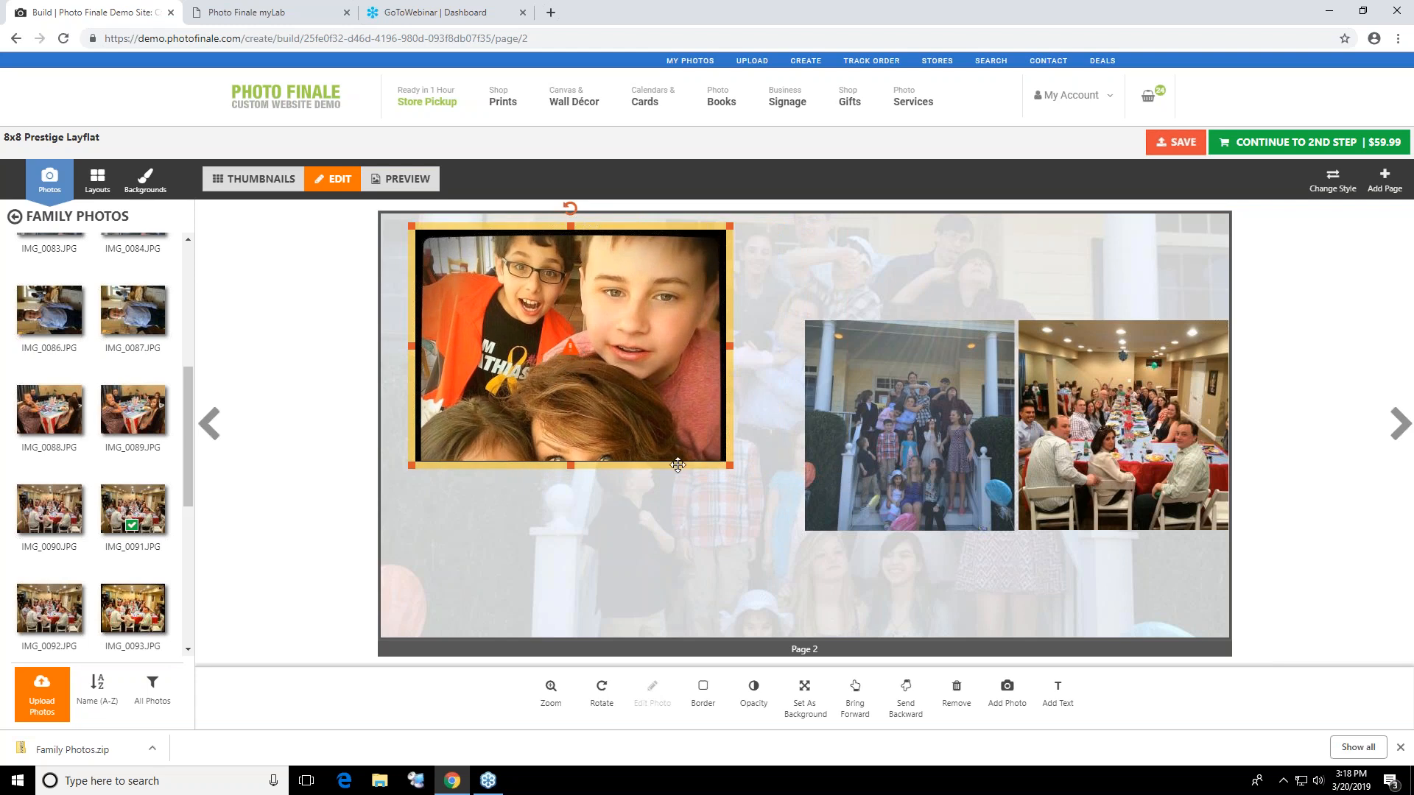
drag(612, 464, 632, 564)
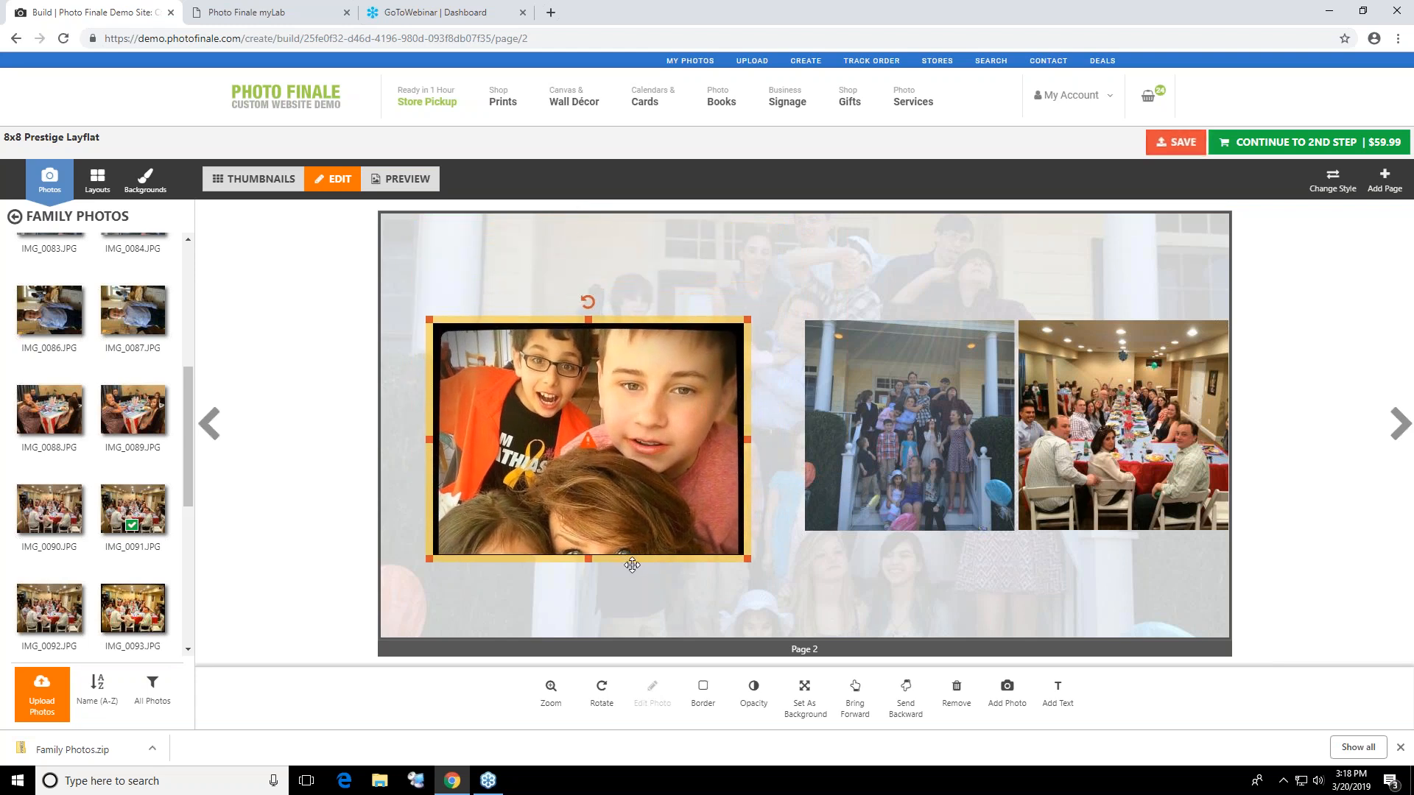
click(880, 606)
Add a text box above the photos on page 2 containing "jhgfjgfjhgfjhgfjhgfjghf"
click(1060, 696)
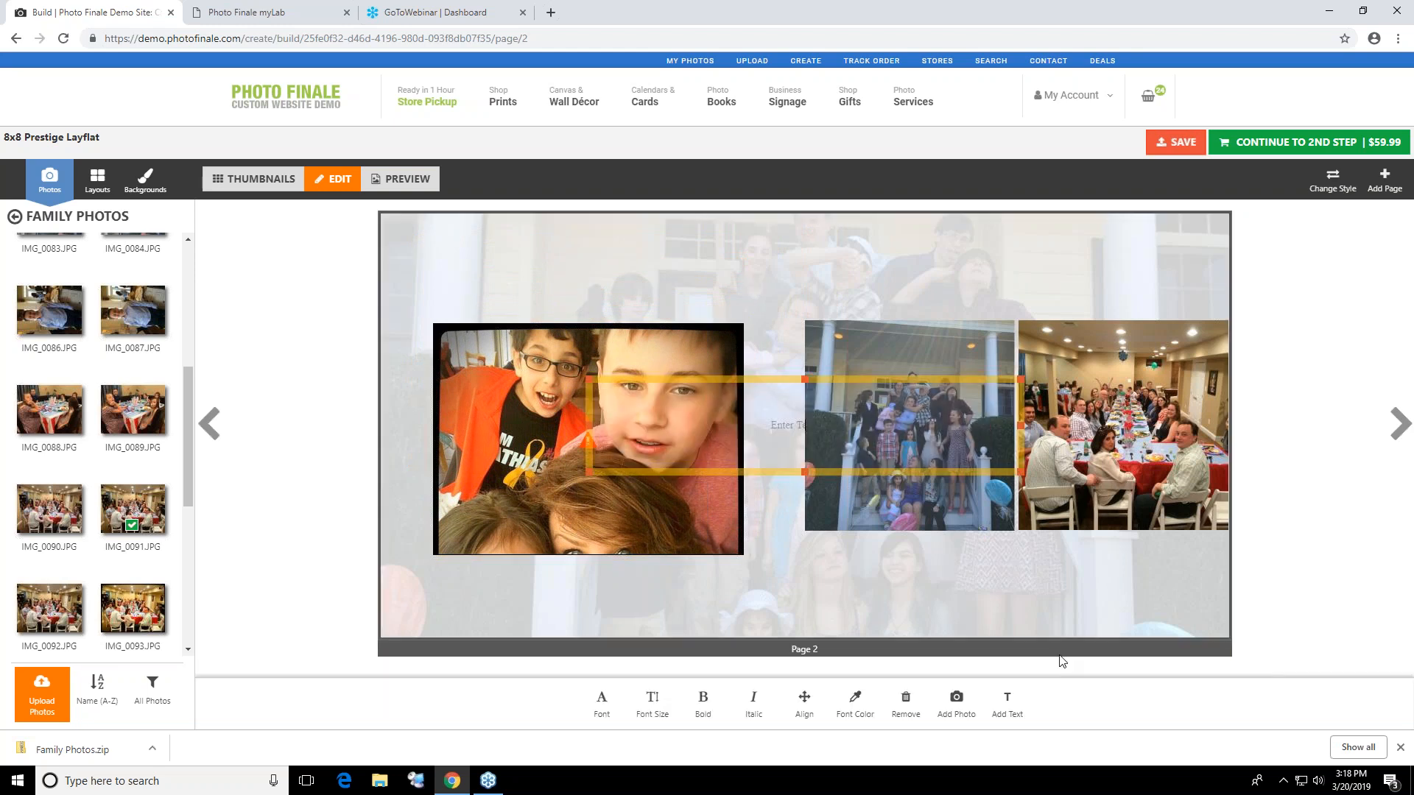
drag(841, 380, 849, 230)
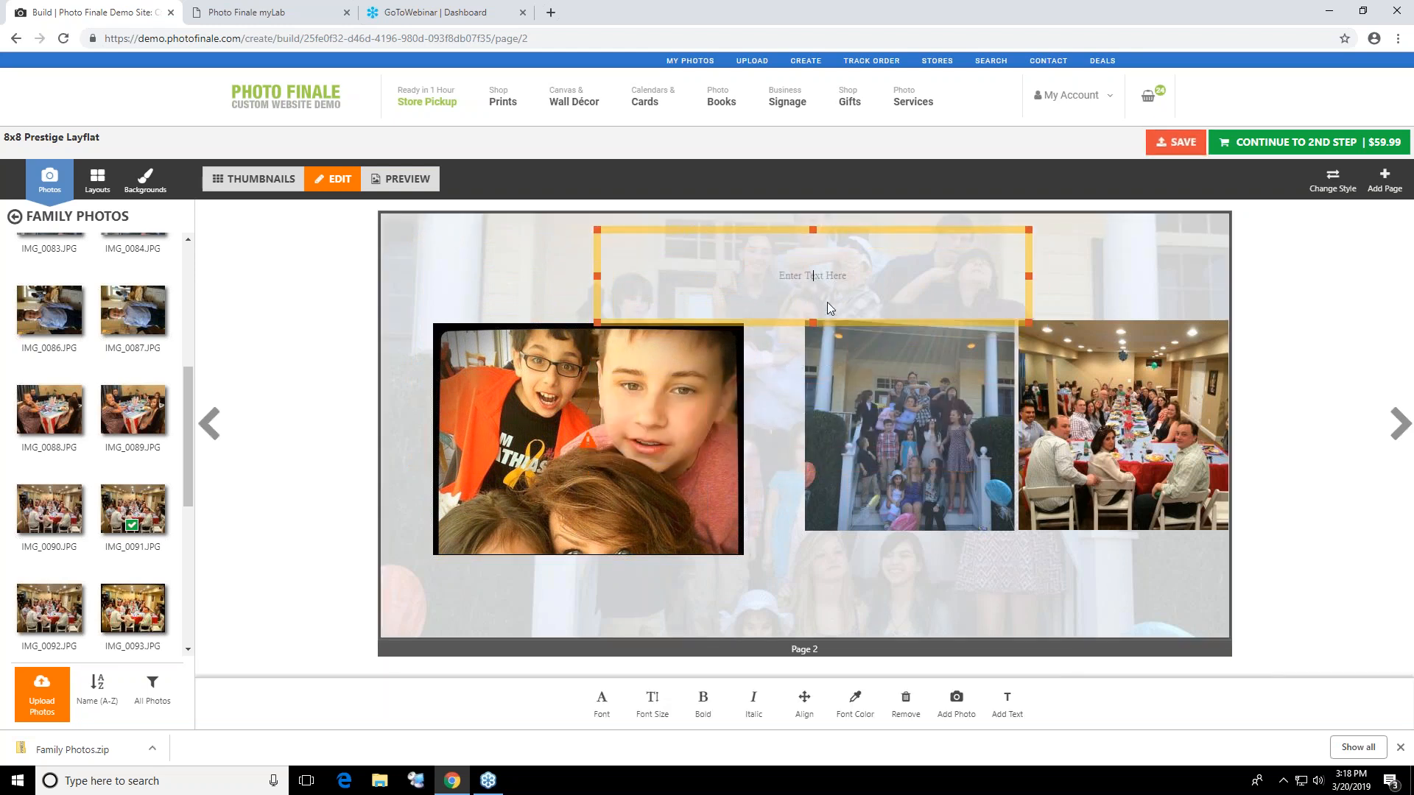
text(jhgfjgfjhgfjhgfjhgfjghf)
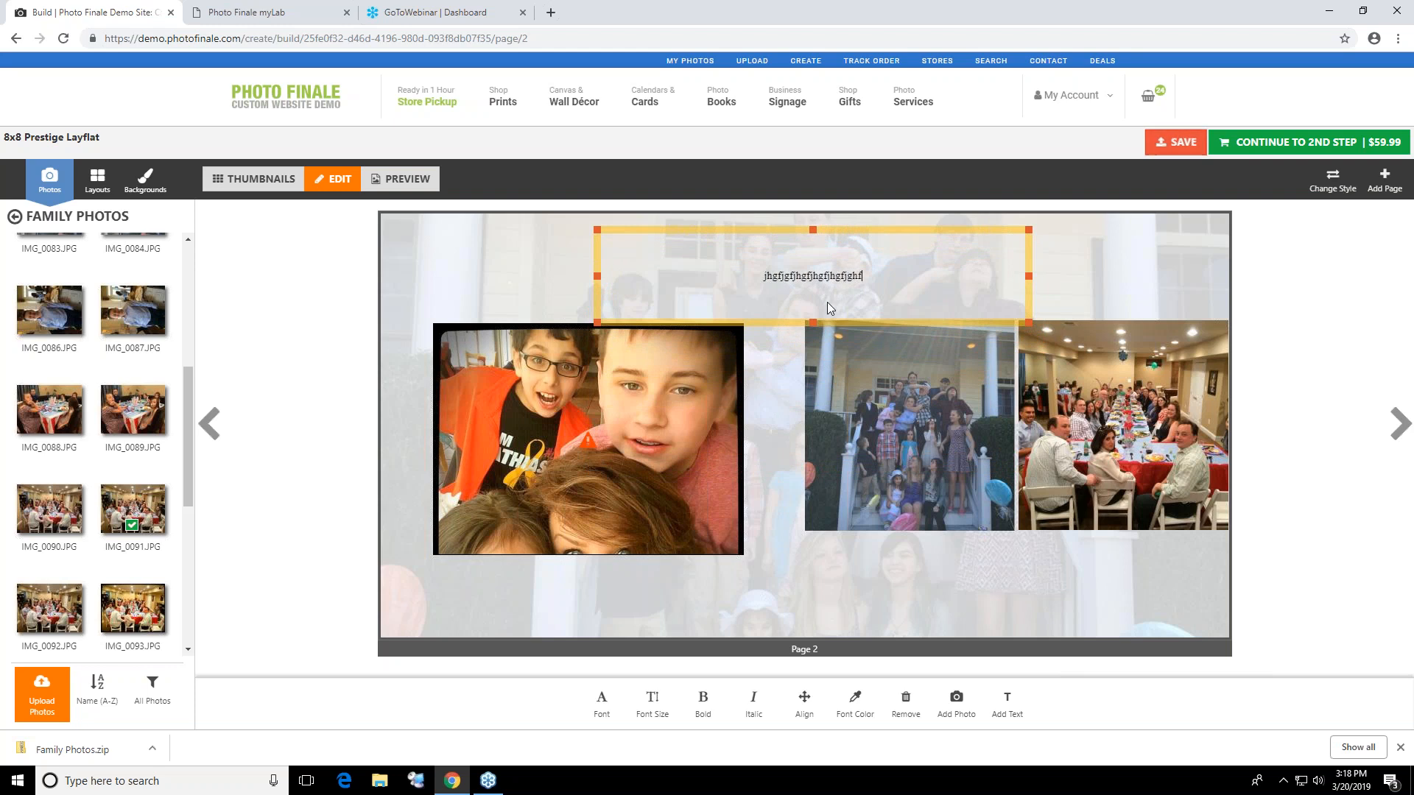
Set the text's font to Poornut and its size to 73
click(605, 713)
click(800, 664)
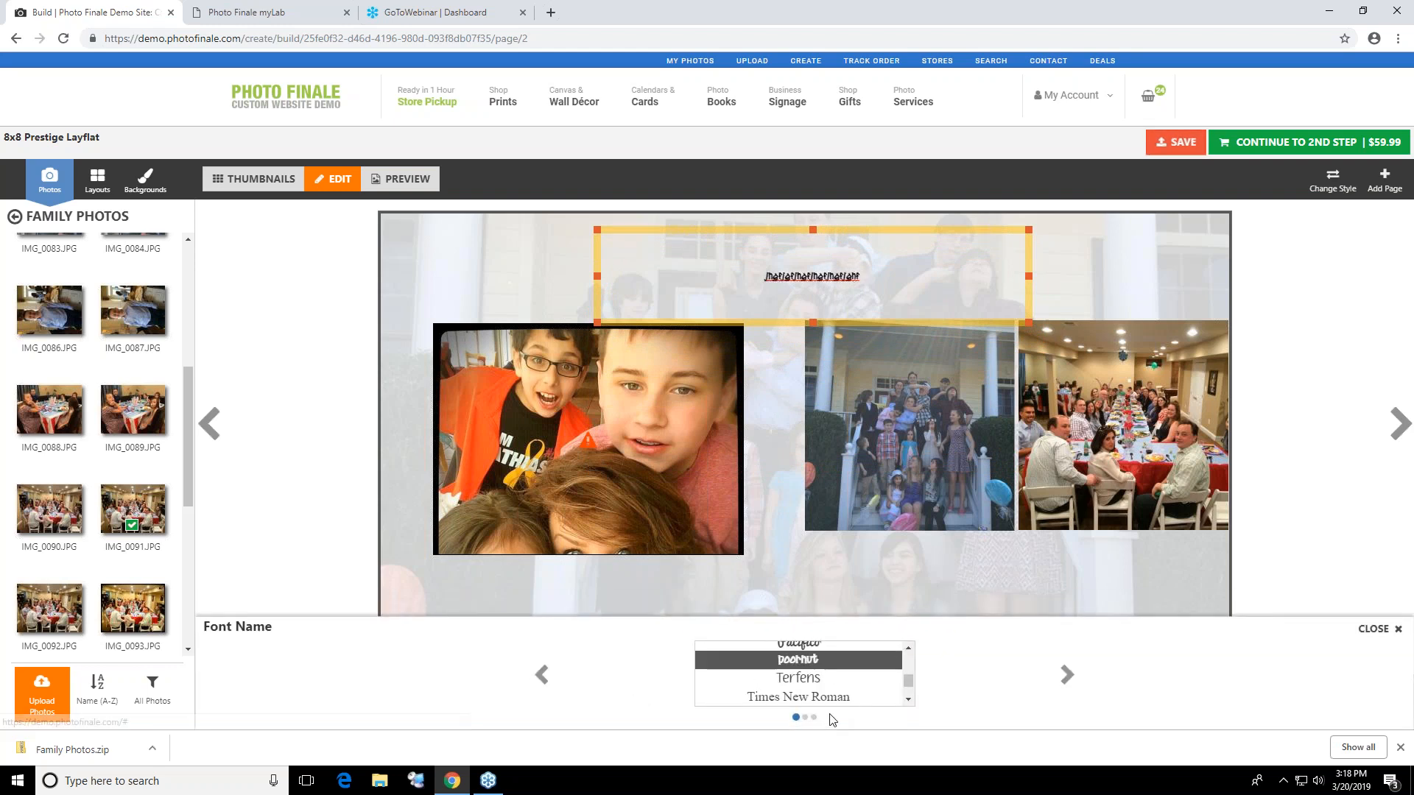
click(1375, 629)
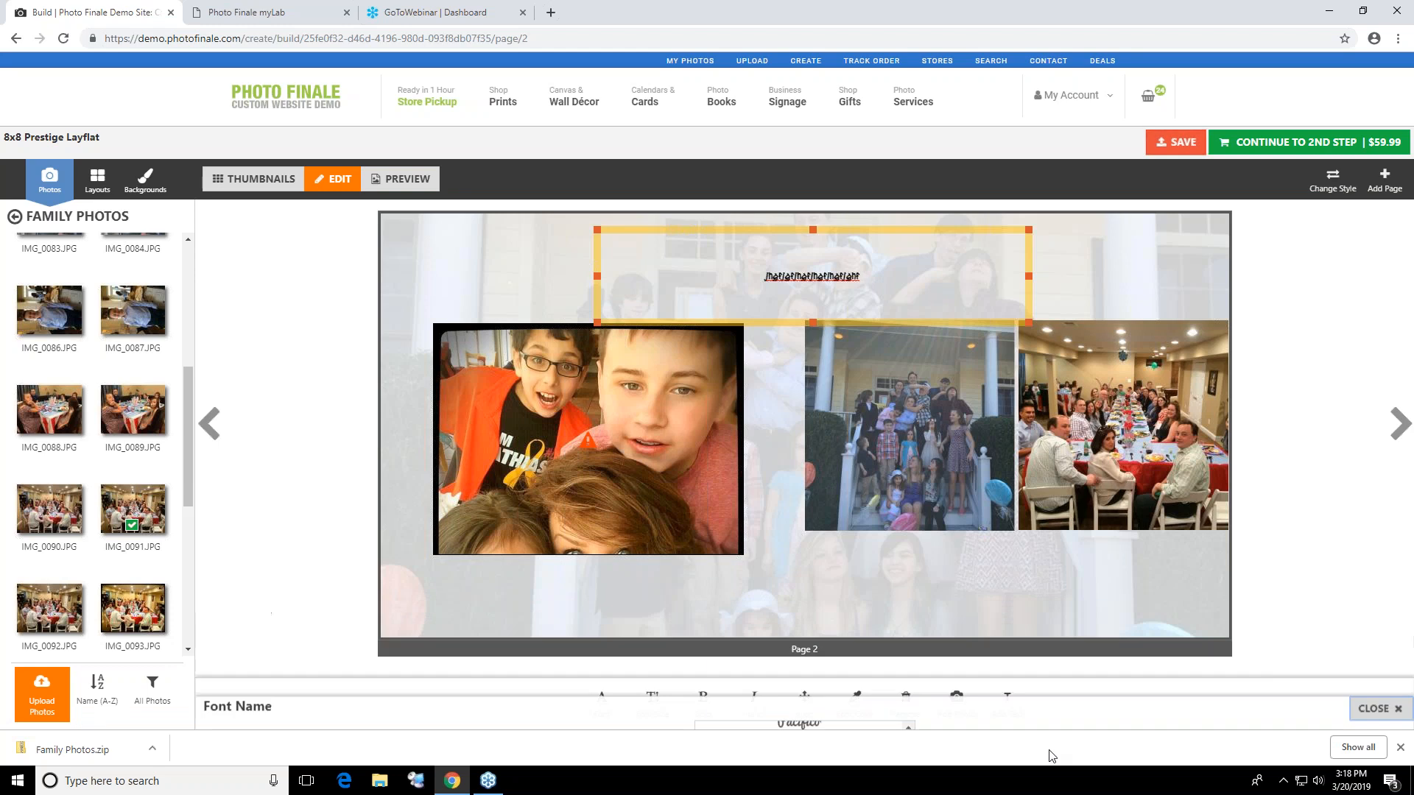
click(654, 703)
drag(747, 686, 701, 689)
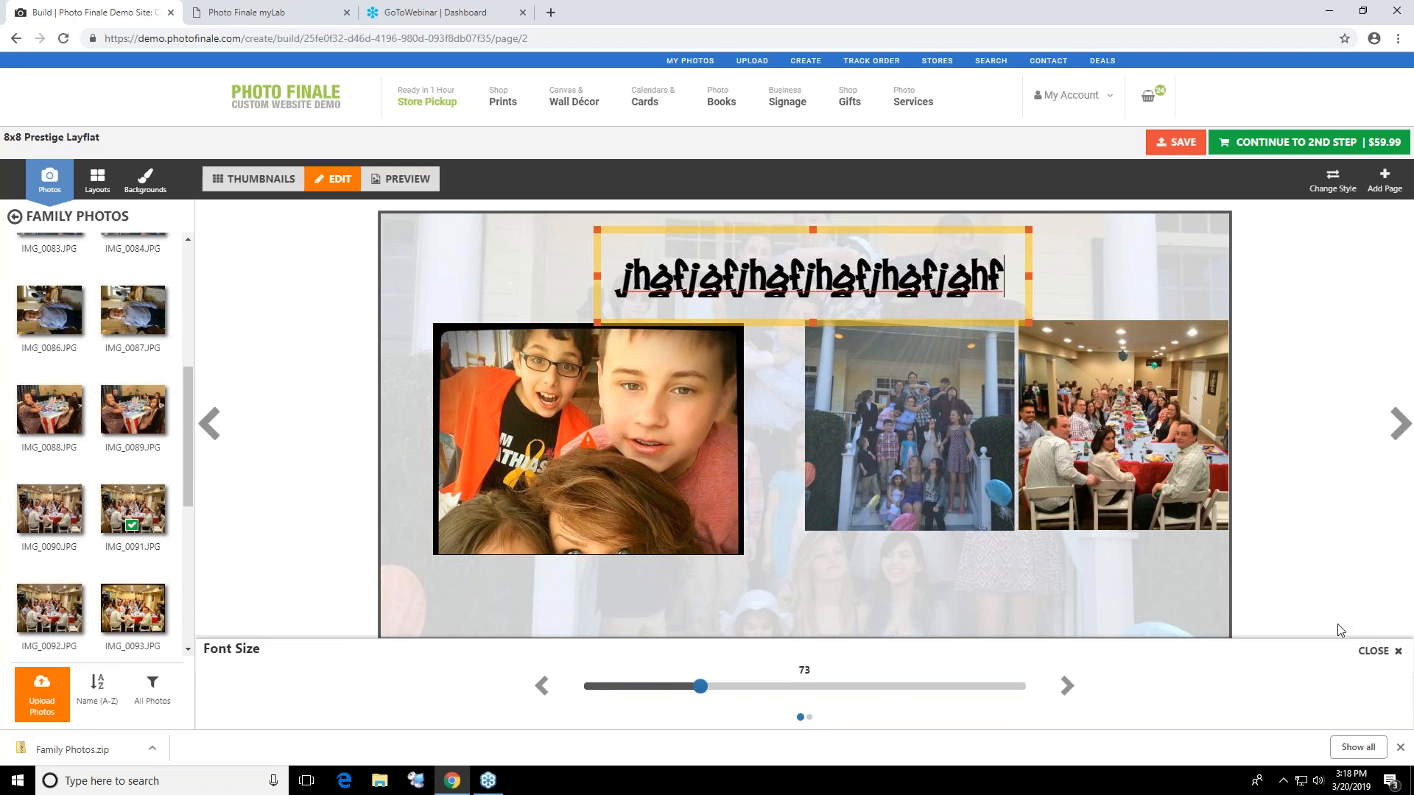
click(1374, 651)
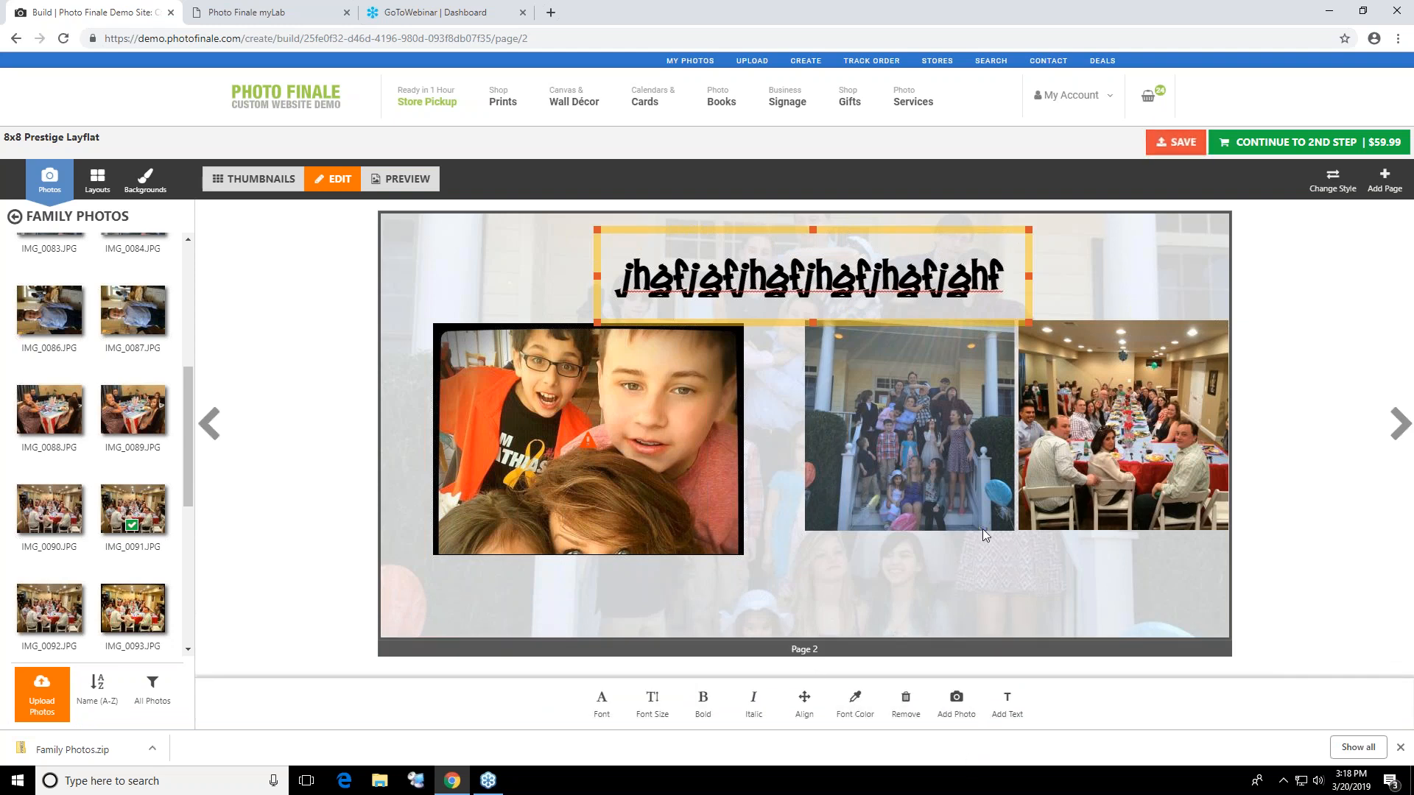
Show the photo editing option for the banquet table photo and advance to page 3
click(1131, 449)
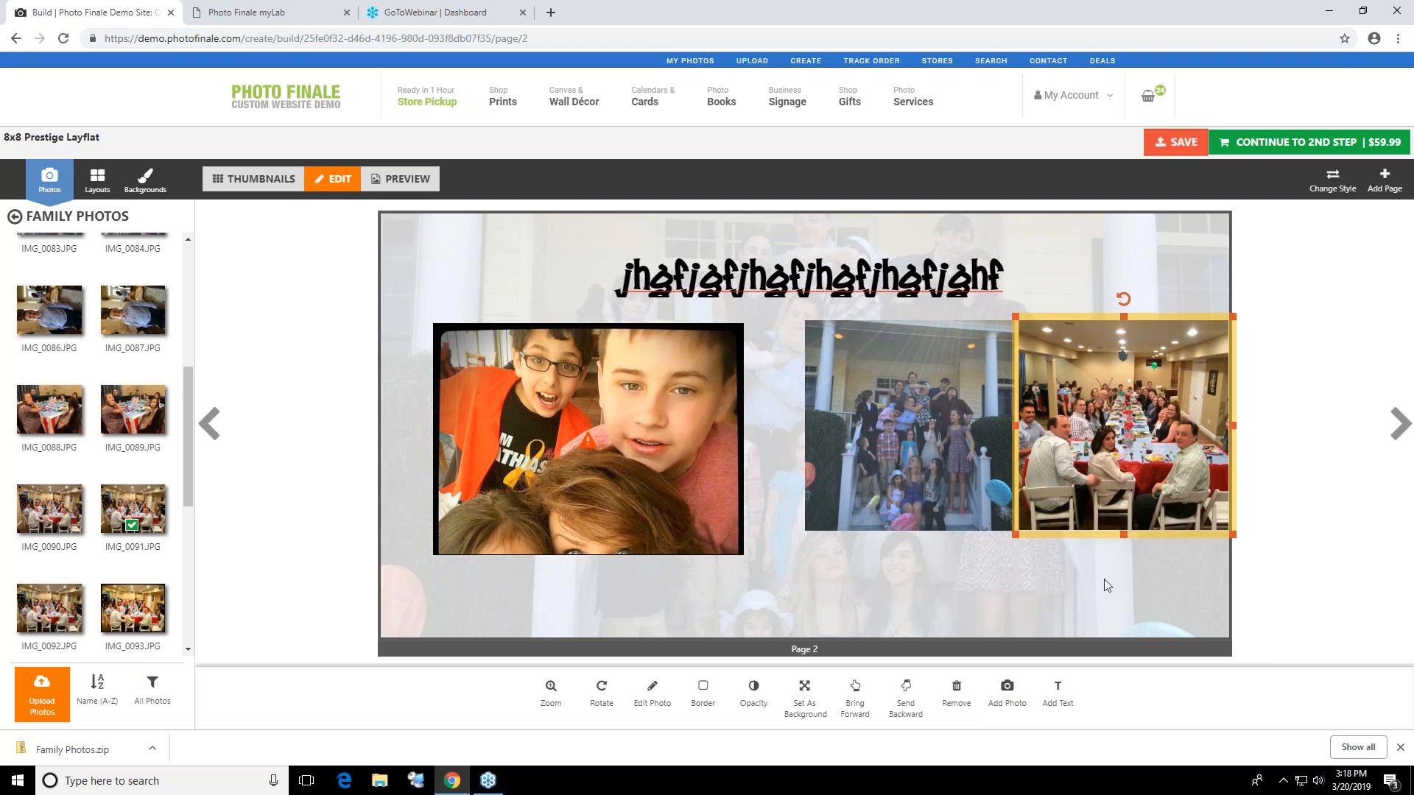
click(653, 688)
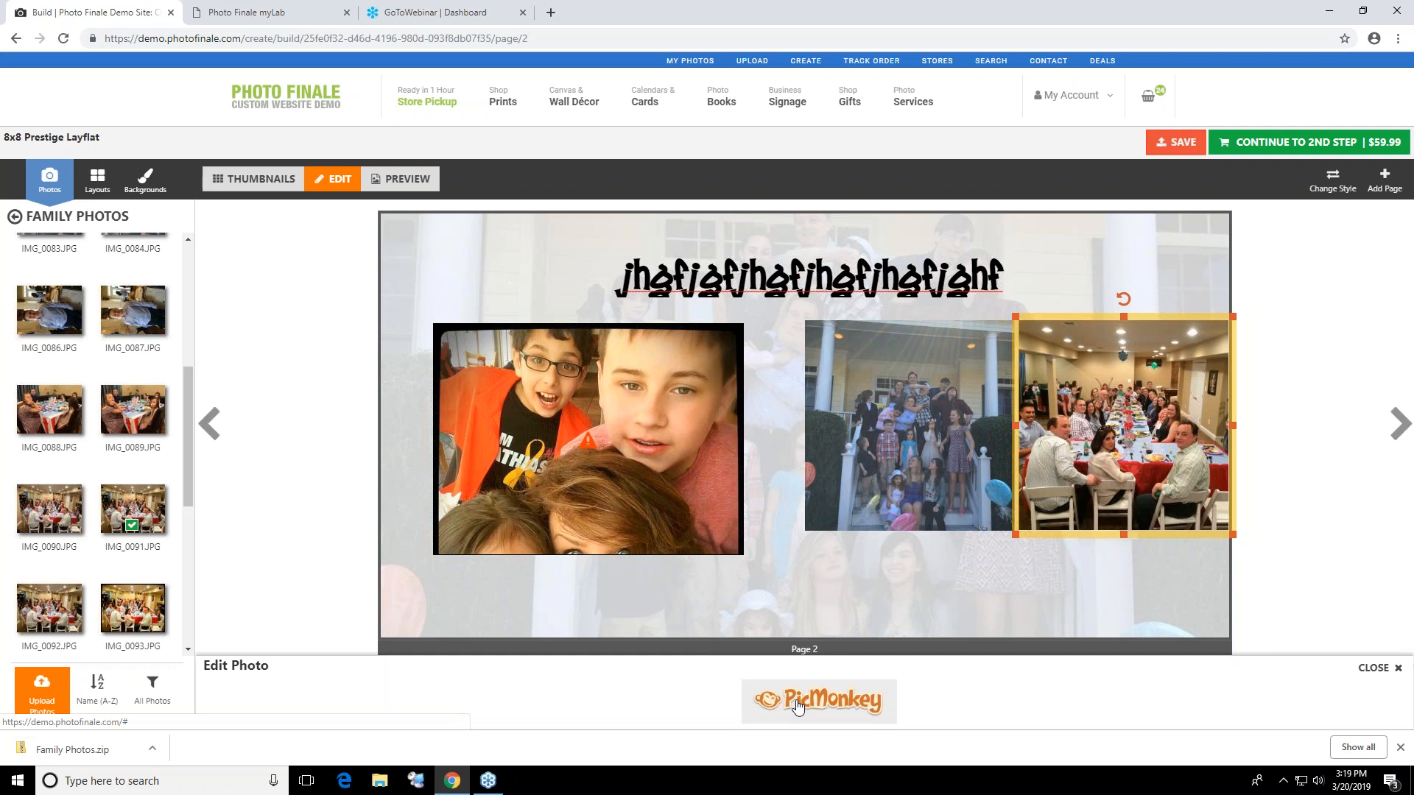
click(1399, 439)
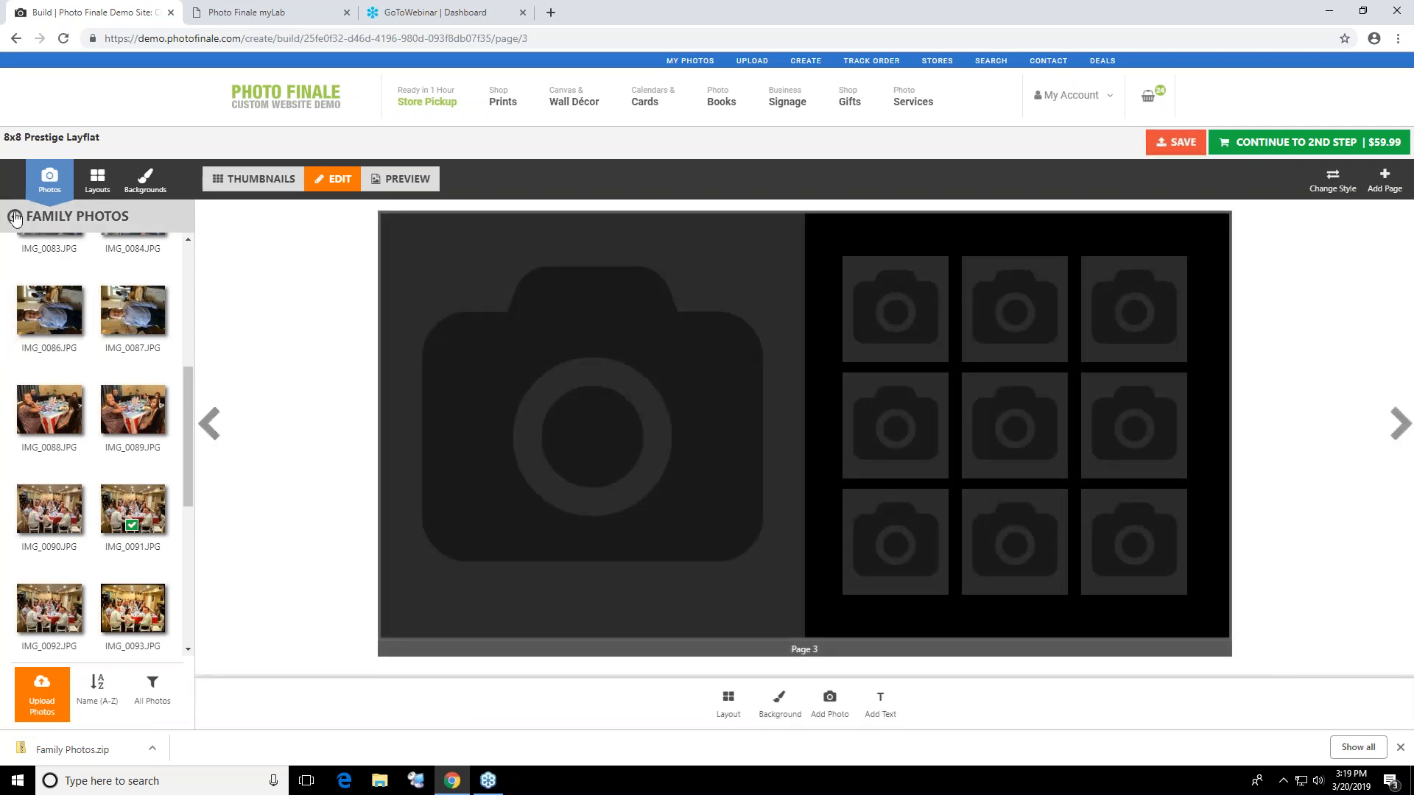
Return to the list of photo collections and show the available photo sources, keeping My Photos as the source
click(16, 217)
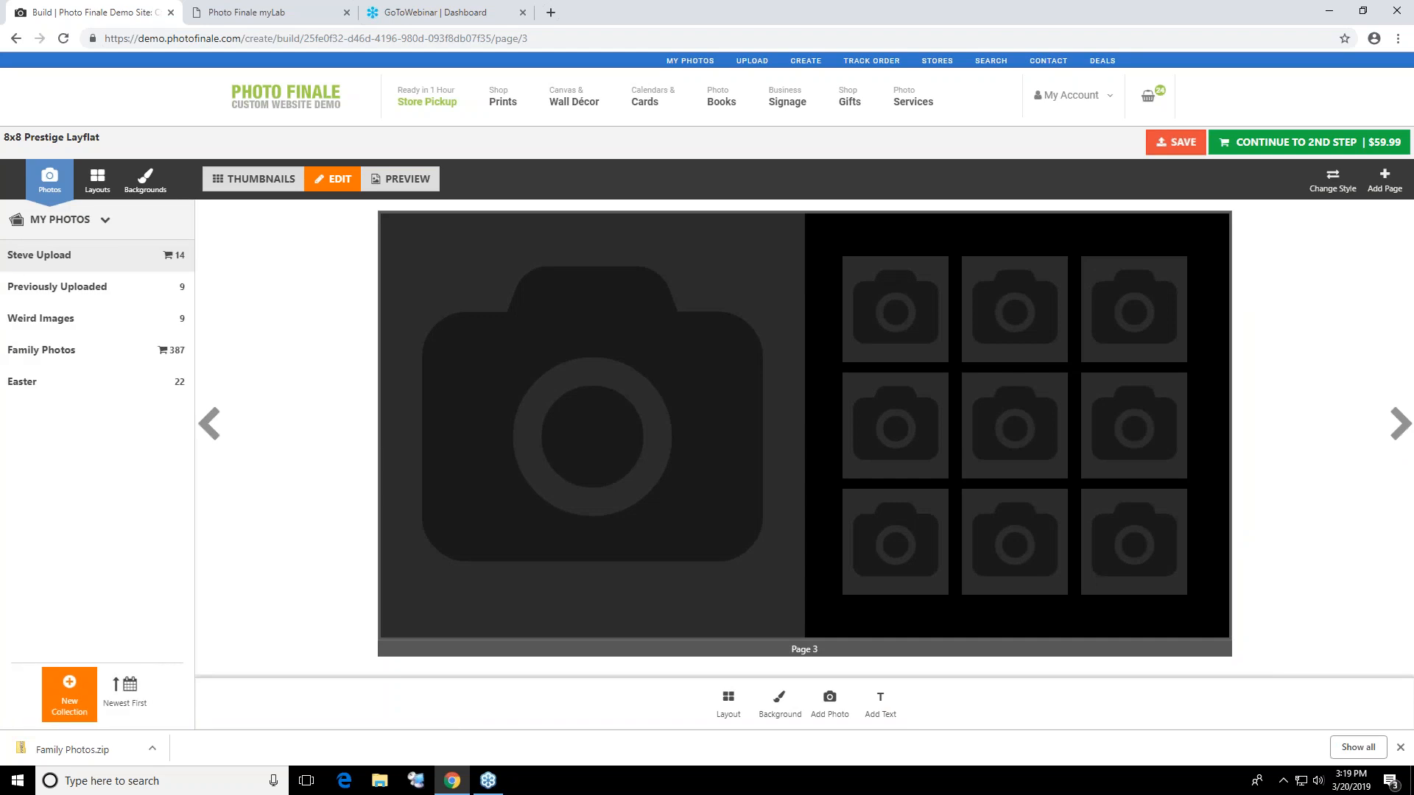
click(108, 220)
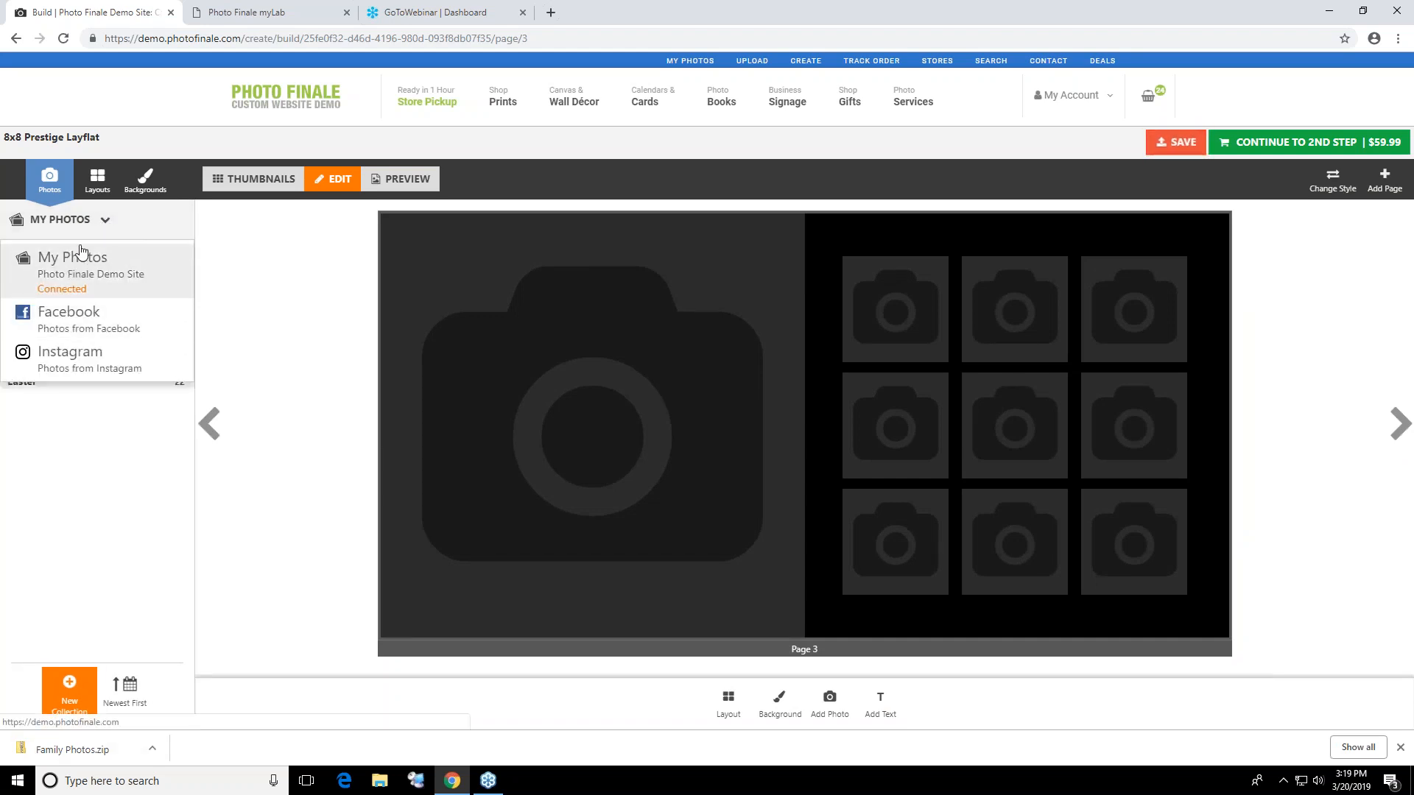
click(96, 257)
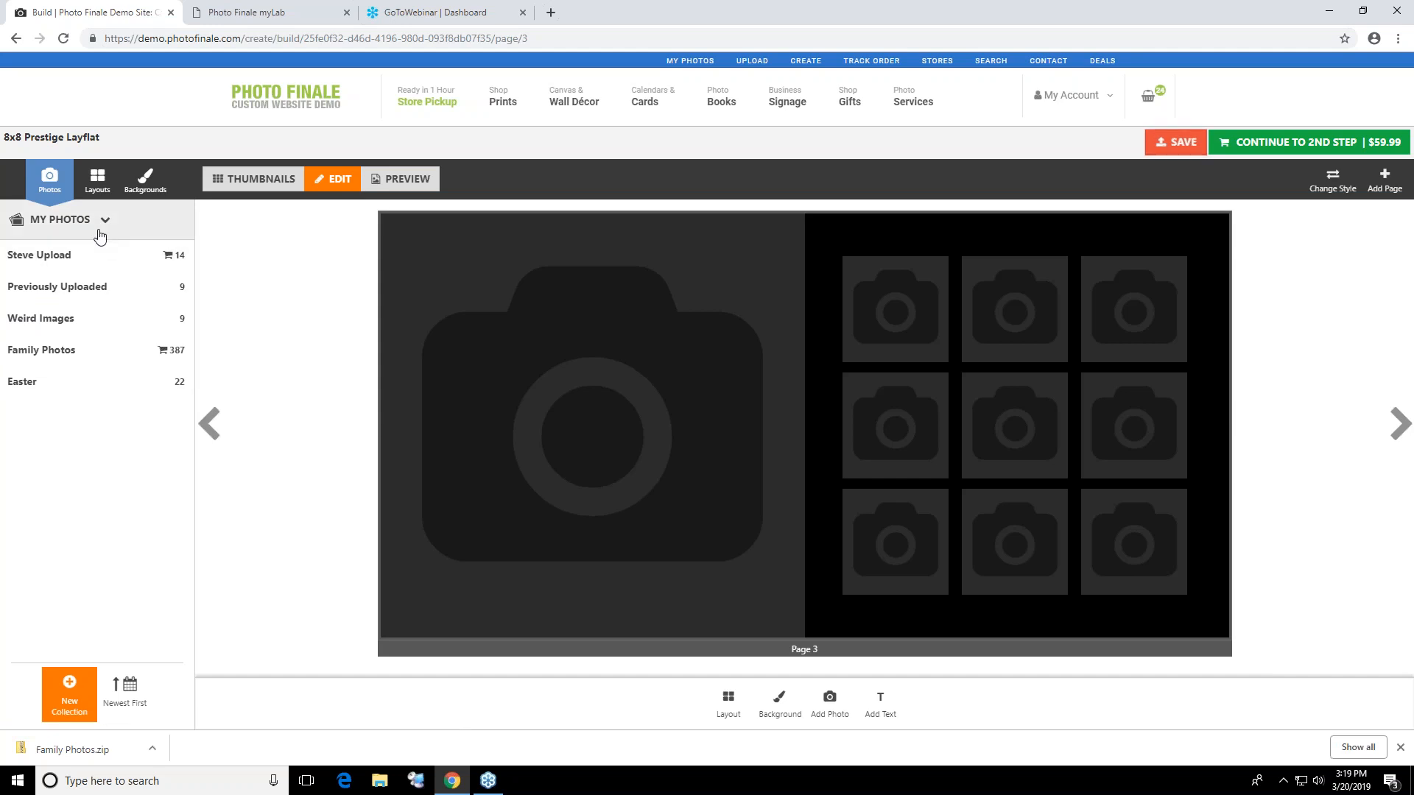
Open the Easter collection, upload a photo to it from the computer and decline autofilling the blank photo spots
click(163, 397)
click(45, 693)
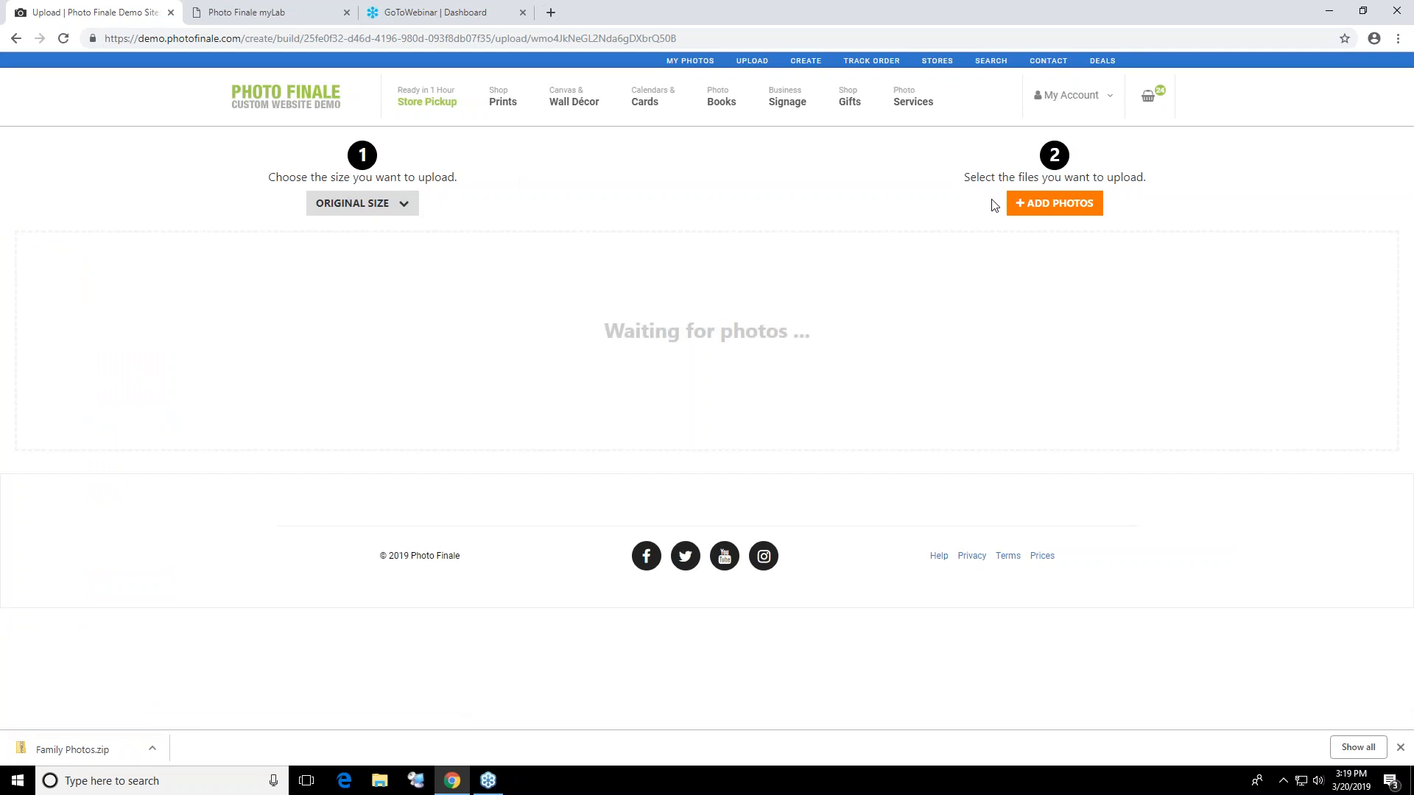
click(1054, 205)
click(643, 317)
double_click(643, 317)
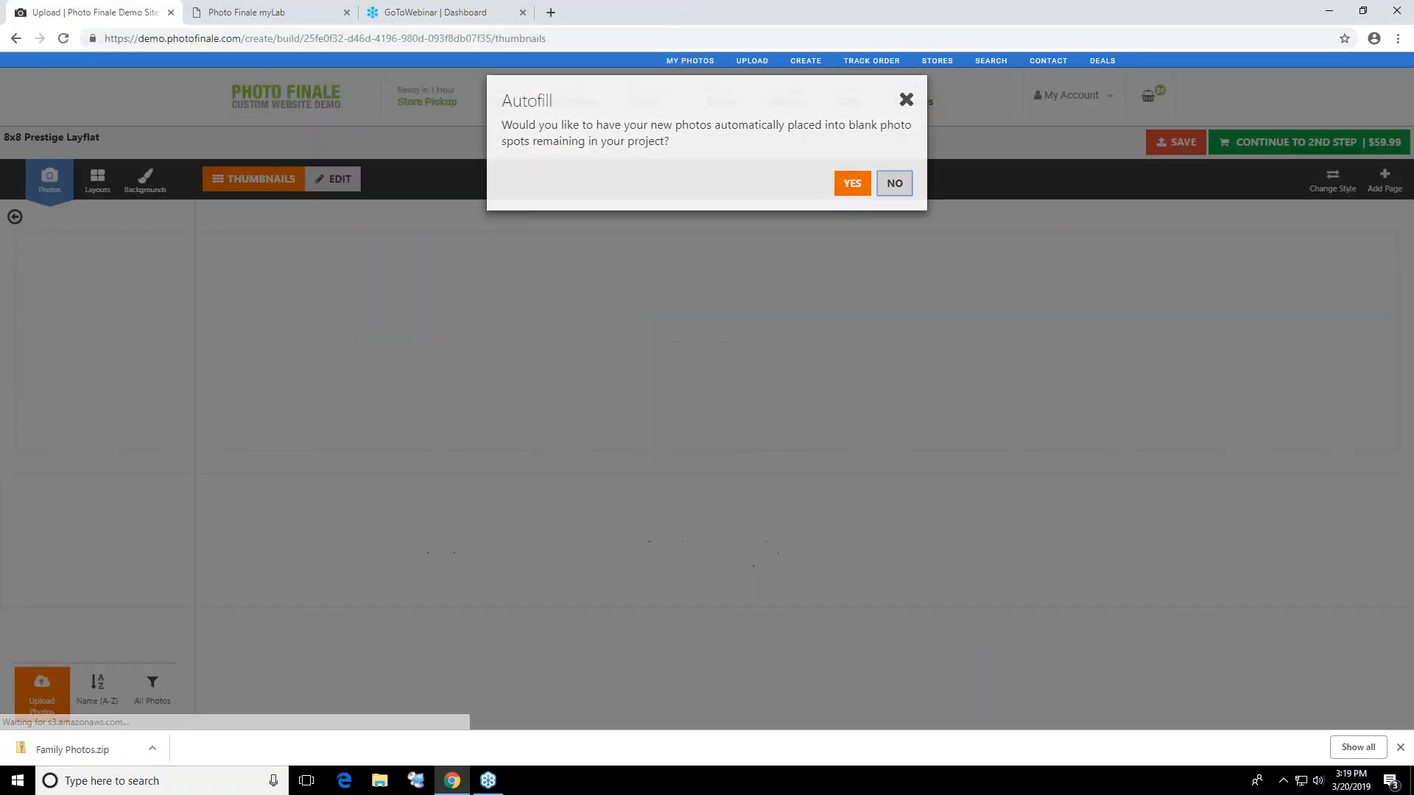
click(893, 184)
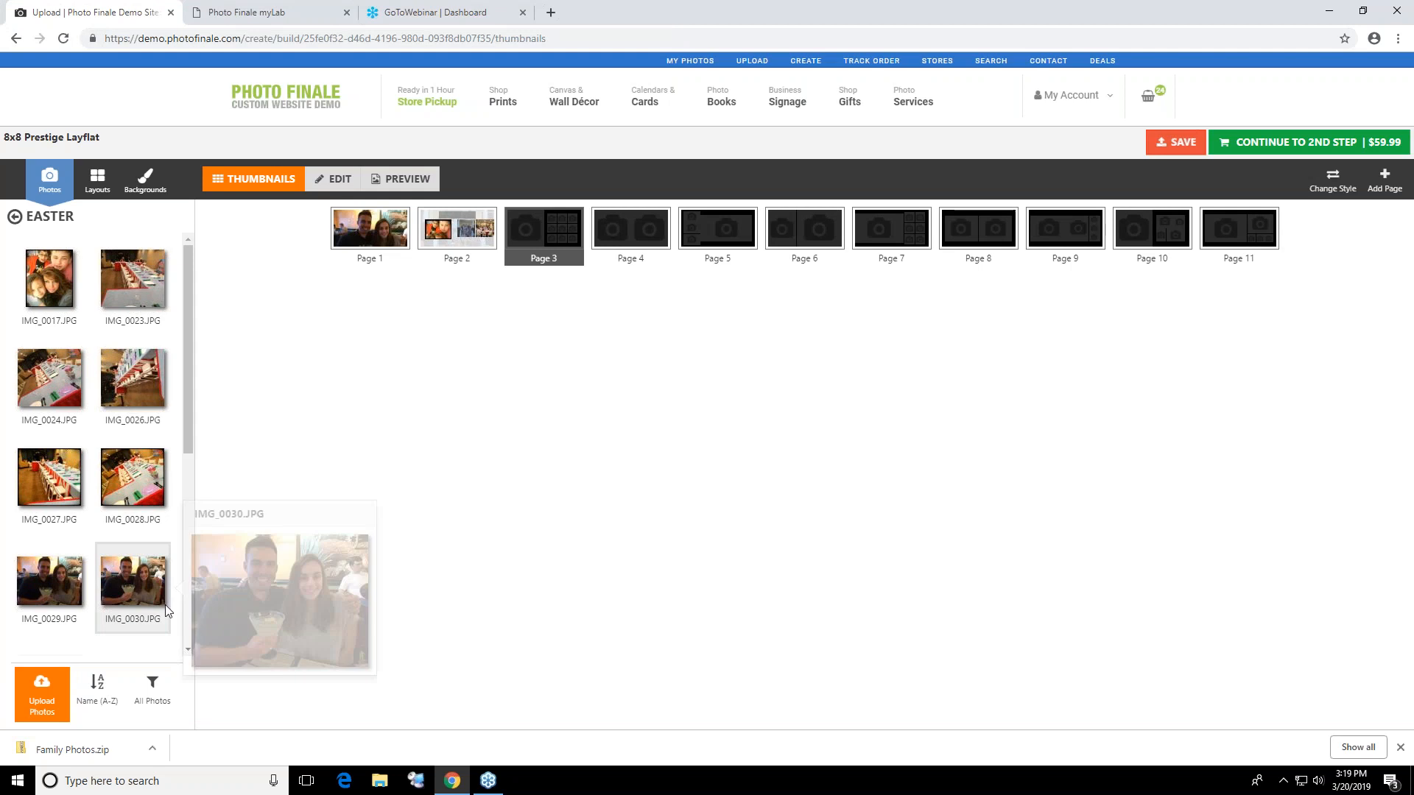
Place the photo of the child in the elf hat in the large frame on page 3
scroll(186, 623, down, 5)
scroll(184, 630, down, 5)
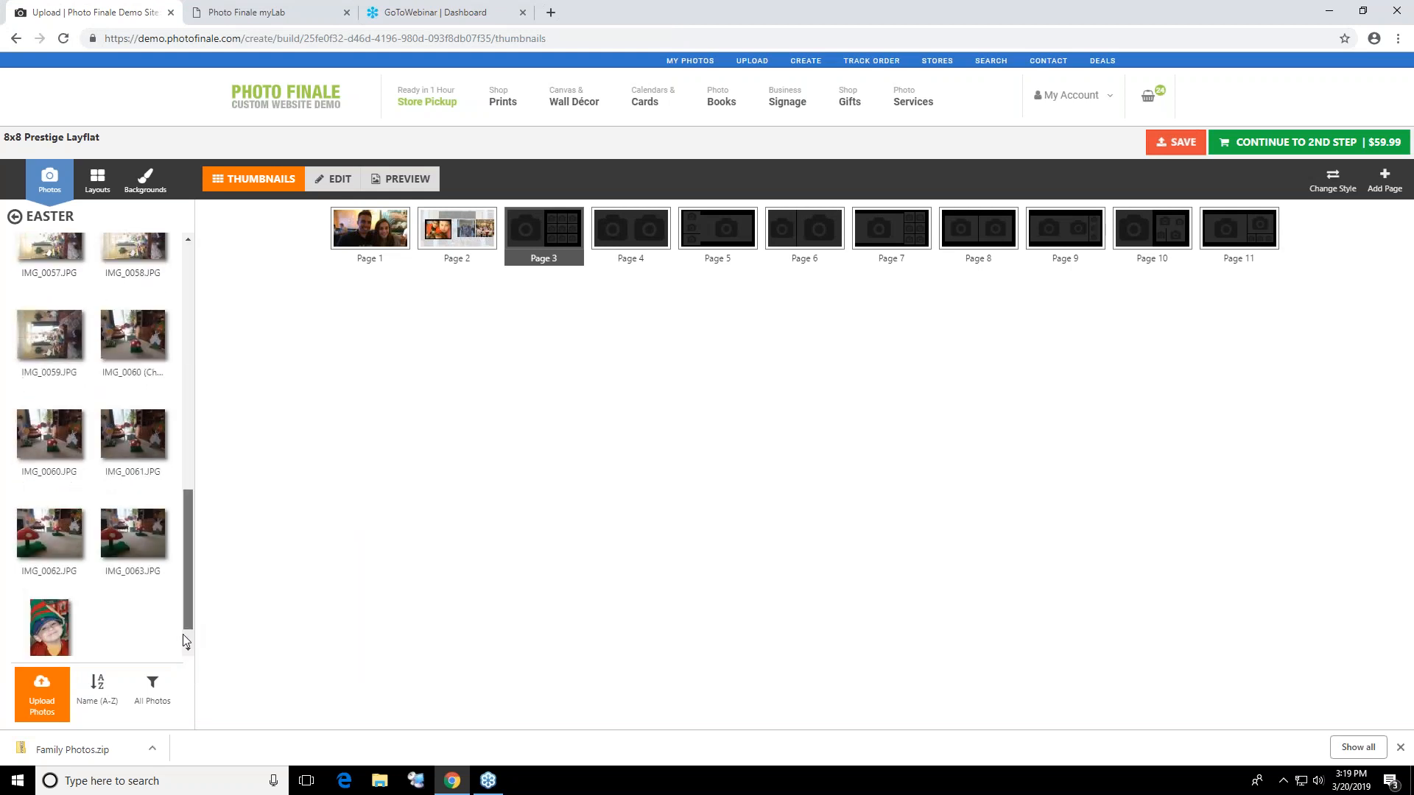
drag(65, 595, 524, 231)
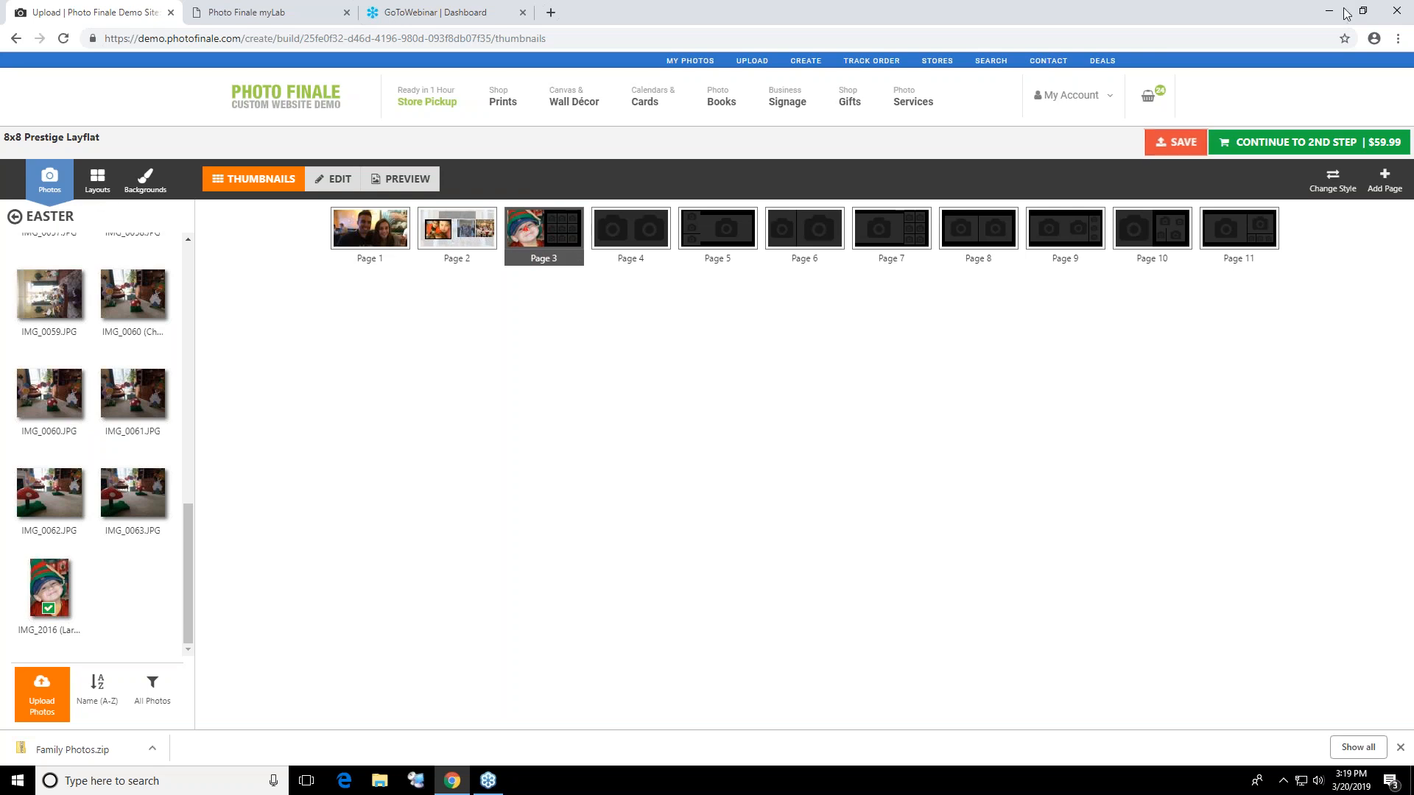
Continue to the book's second item and select the Design Your Own Book Cover style
click(1278, 142)
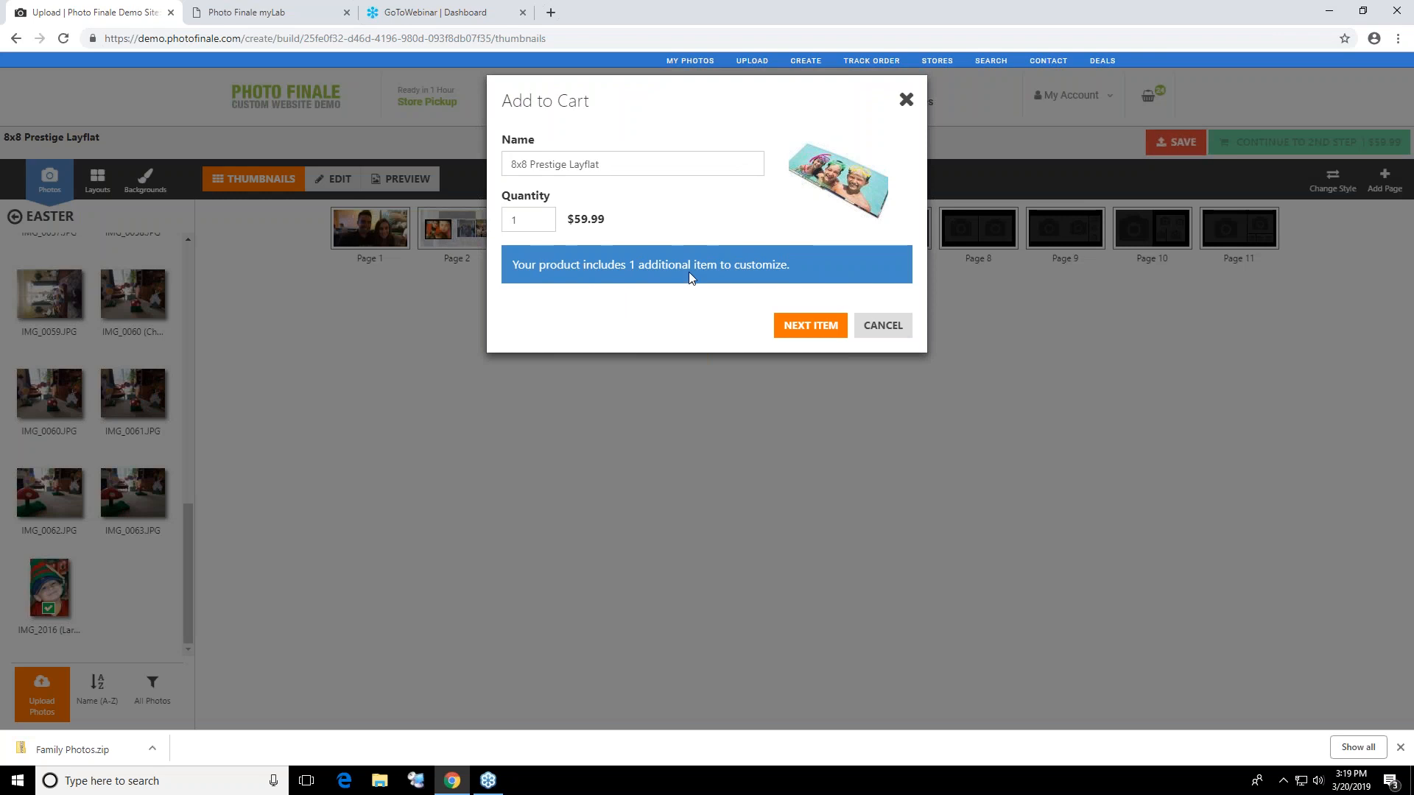
click(810, 324)
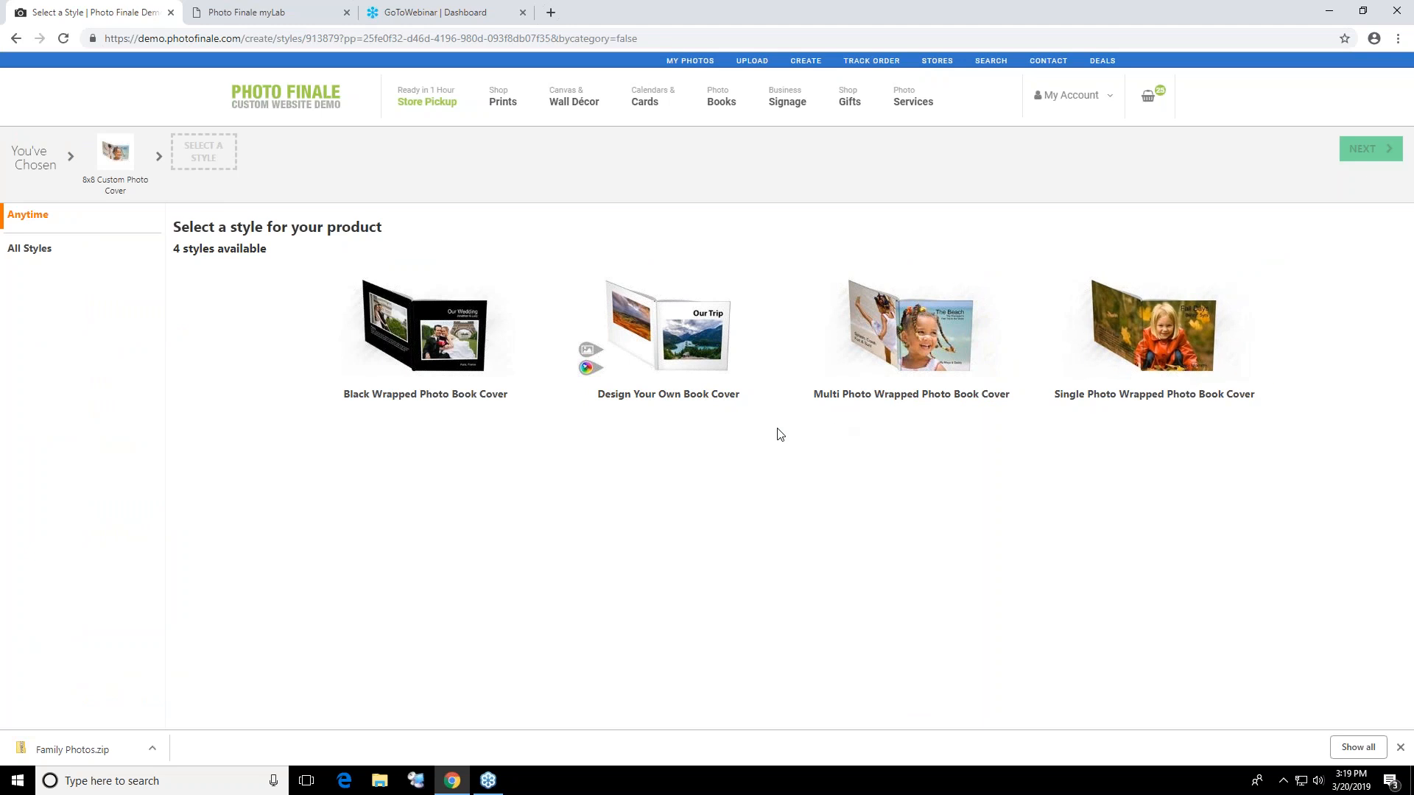
click(685, 377)
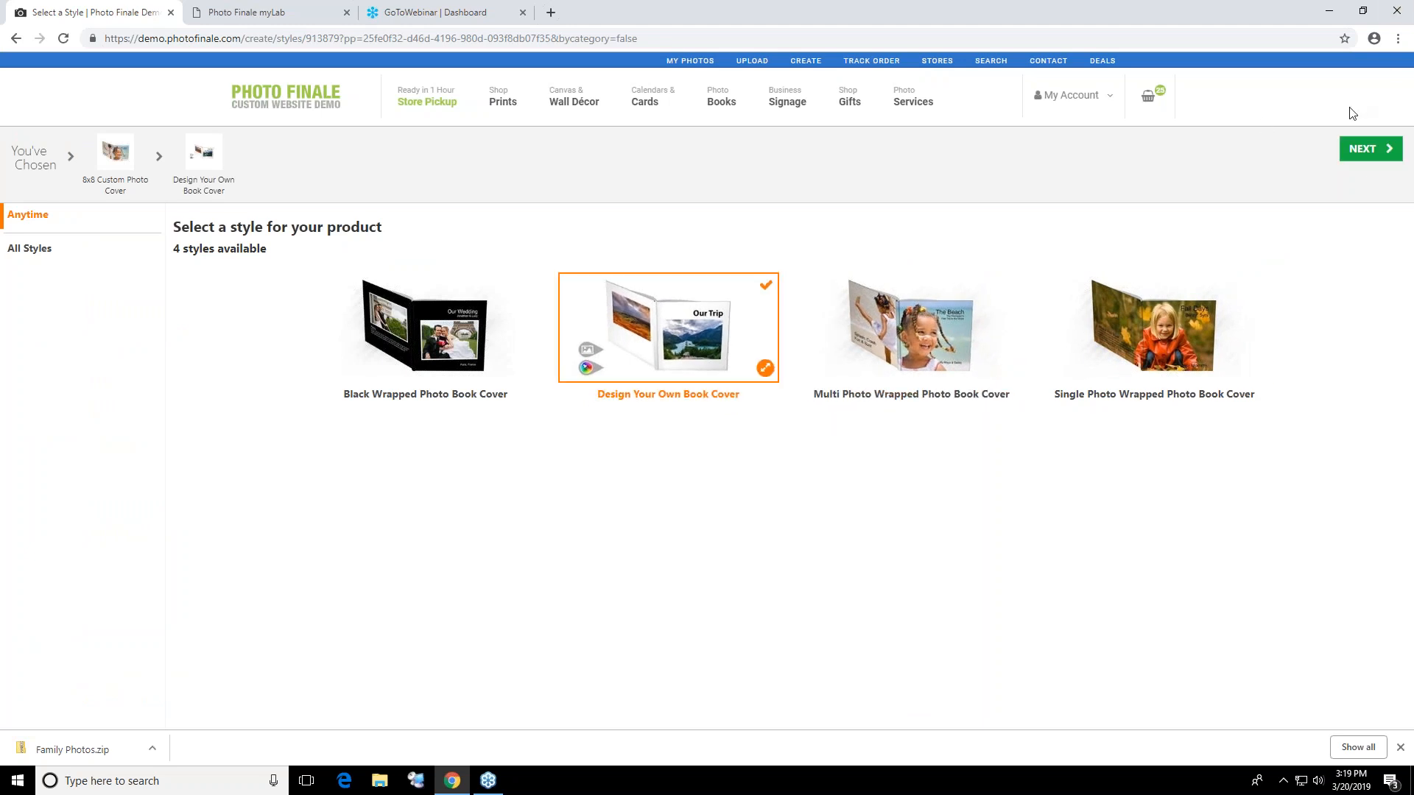
click(1350, 156)
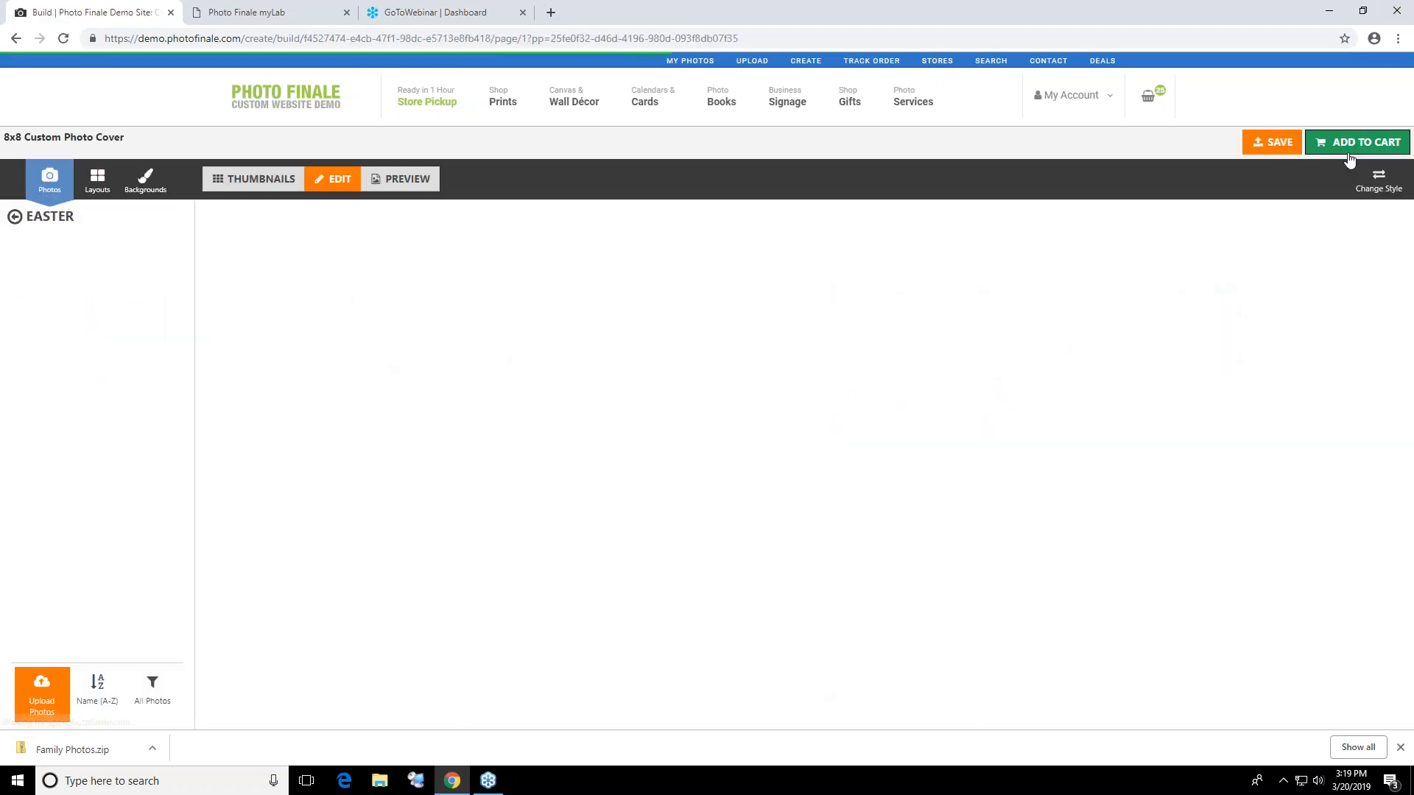
Place IMG_0023.JPG on the back cover and IMG_0028.JPG on the front cover, and add the book to the cart
drag(120, 289, 650, 410)
drag(132, 477, 987, 405)
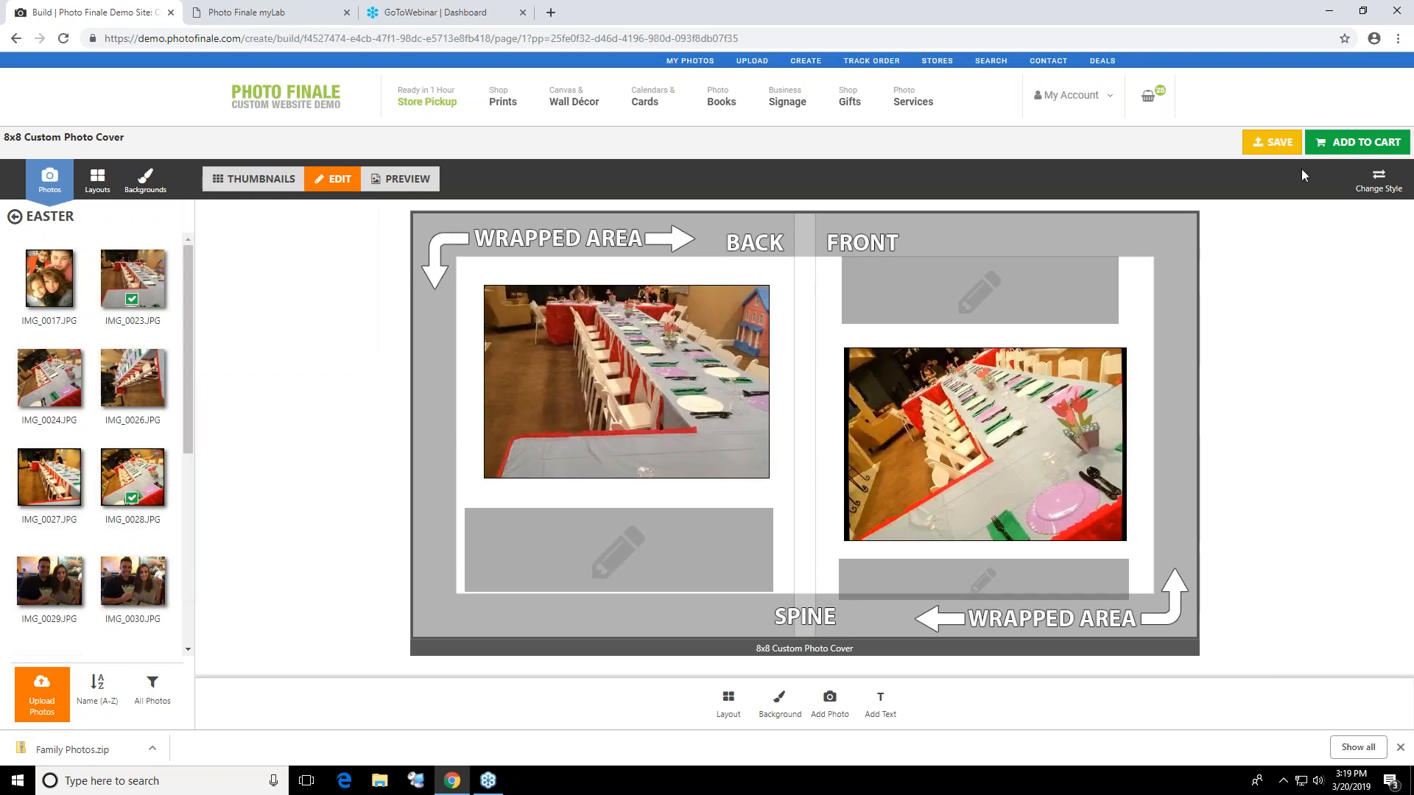
click(1362, 142)
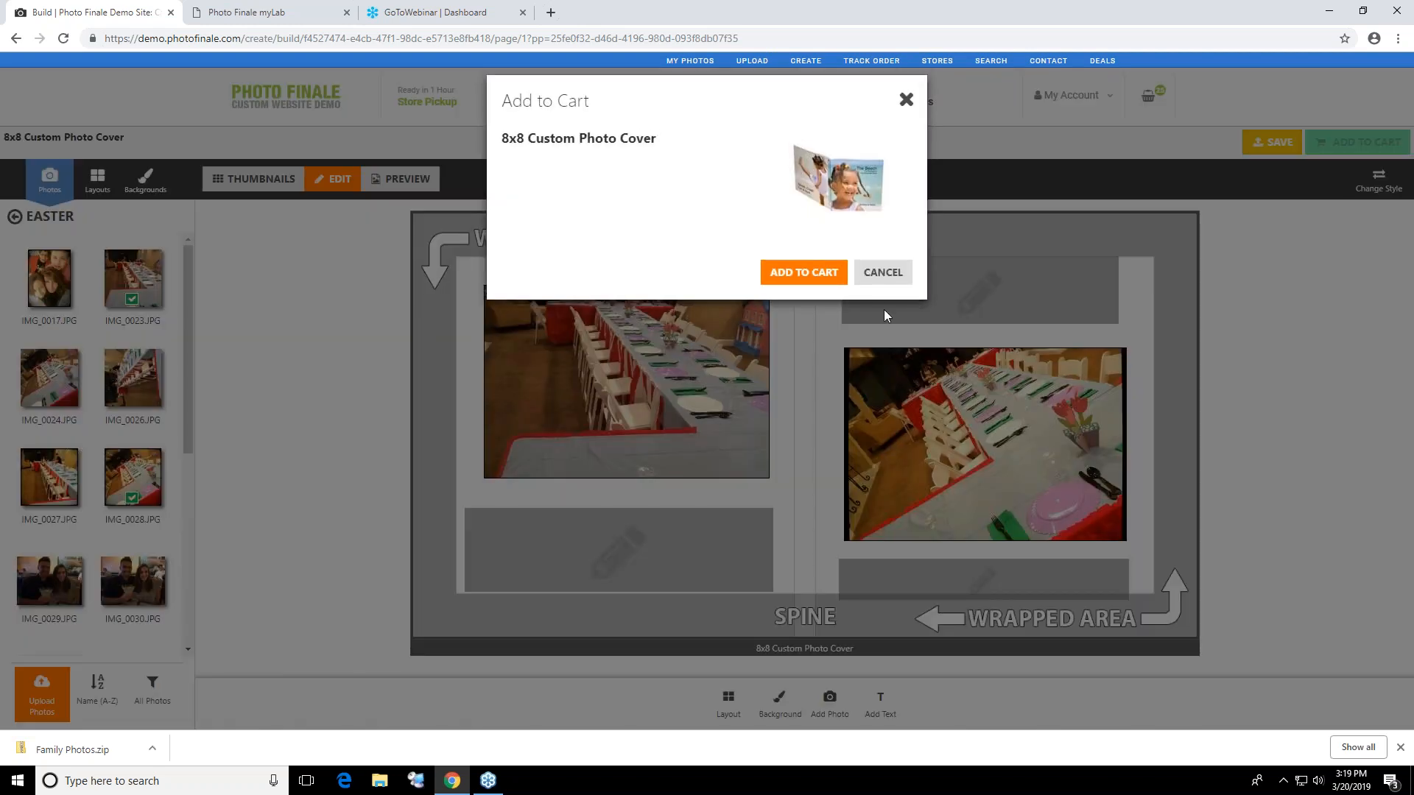
click(821, 278)
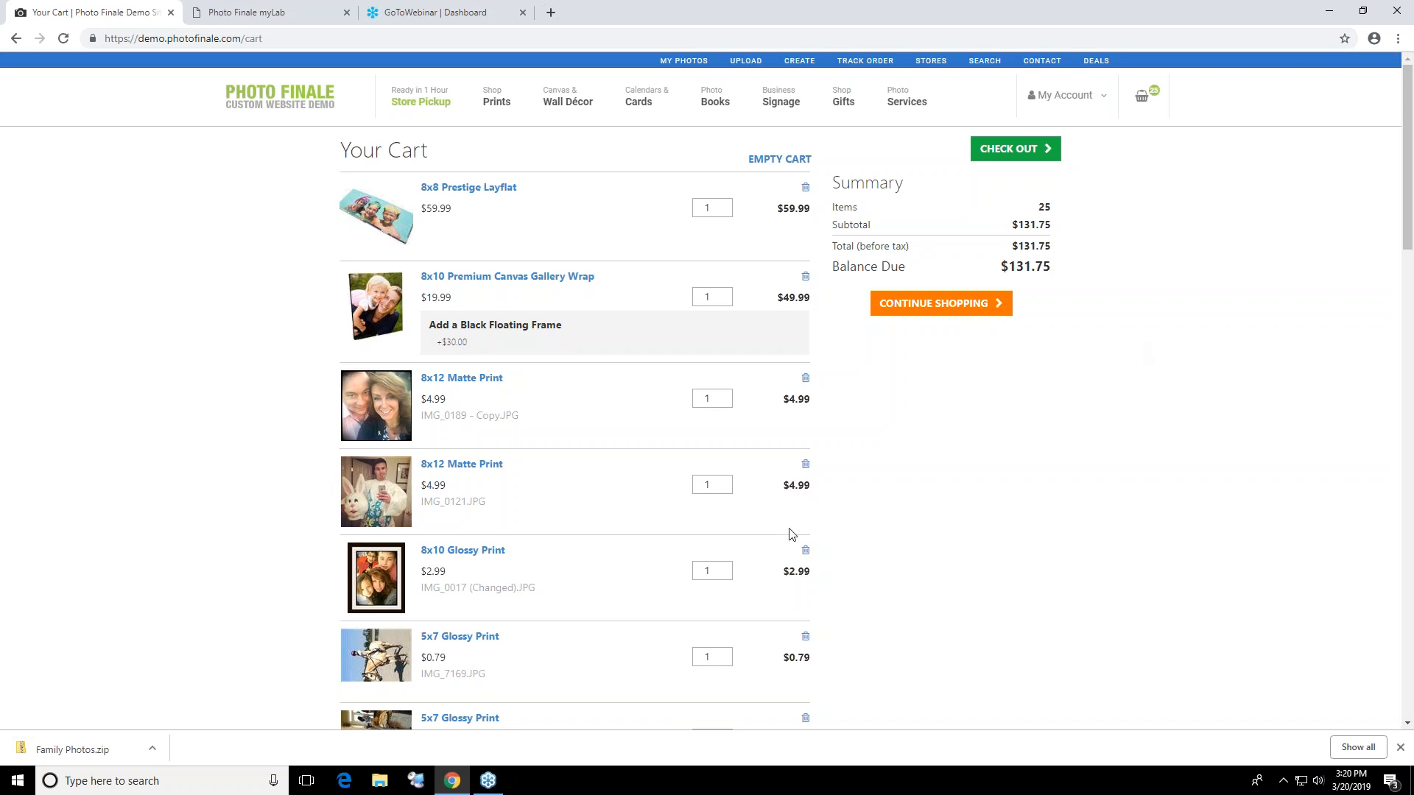
Browse the services, signage and gifts menus and examine the products on the Photo Gifts & Novelties page
mouse_move(916, 113)
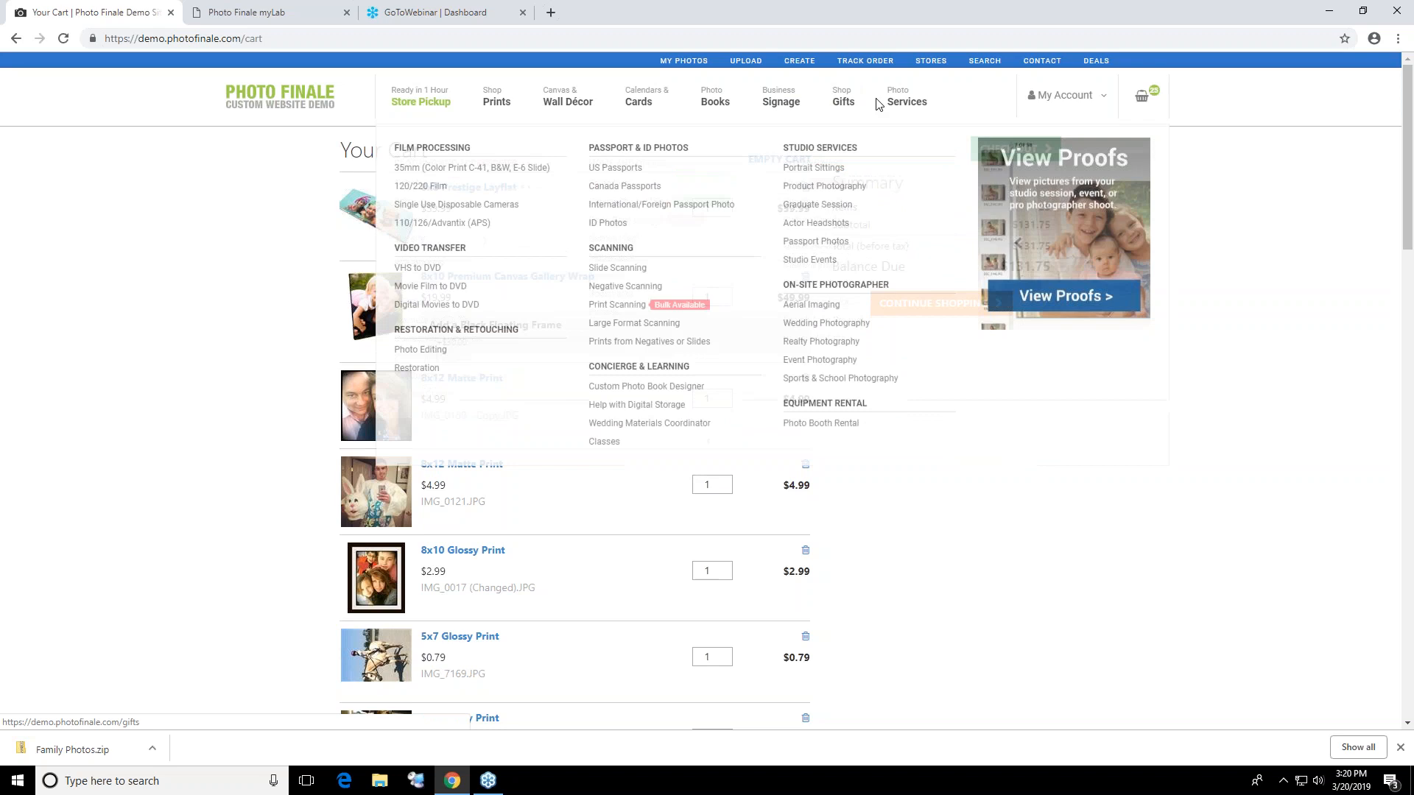
mouse_move(852, 87)
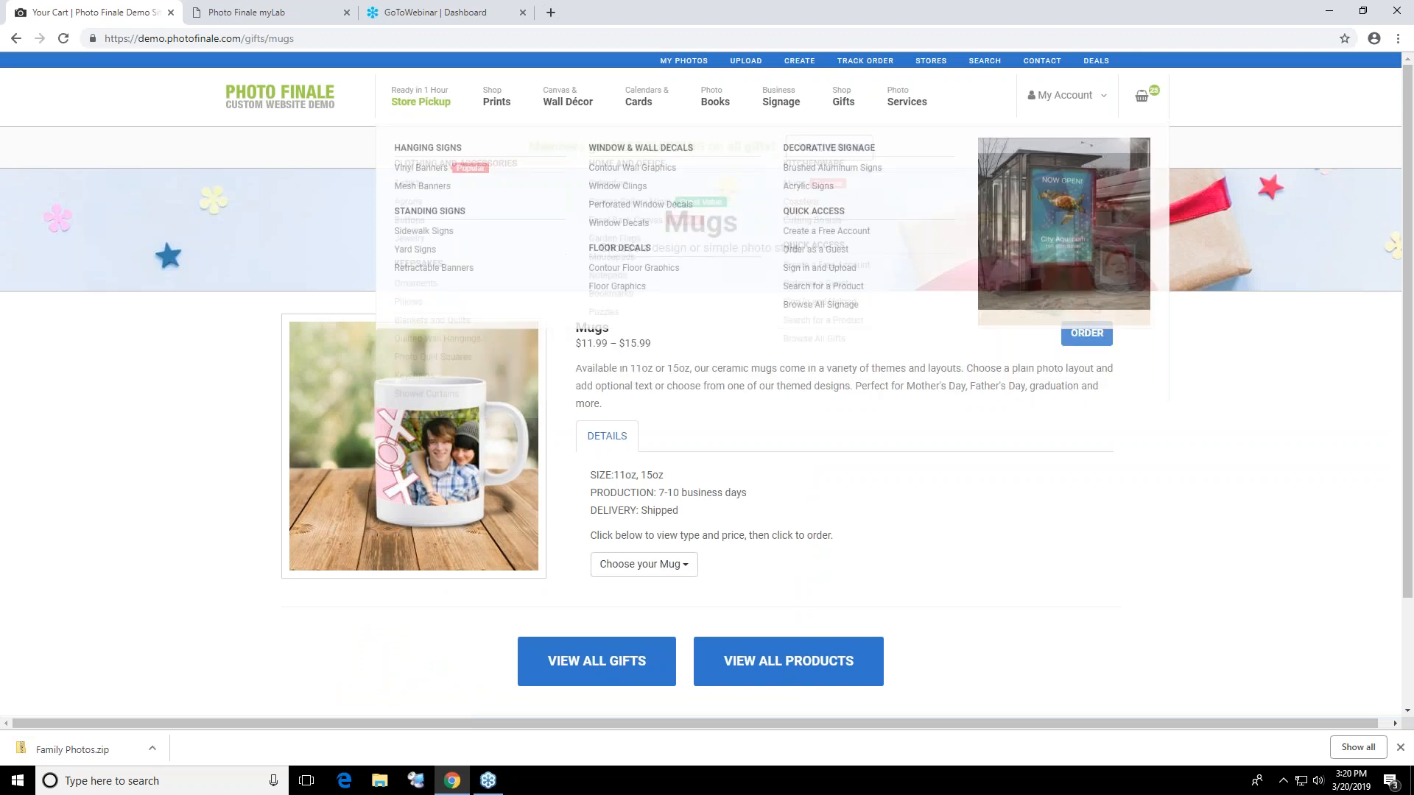
click(846, 104)
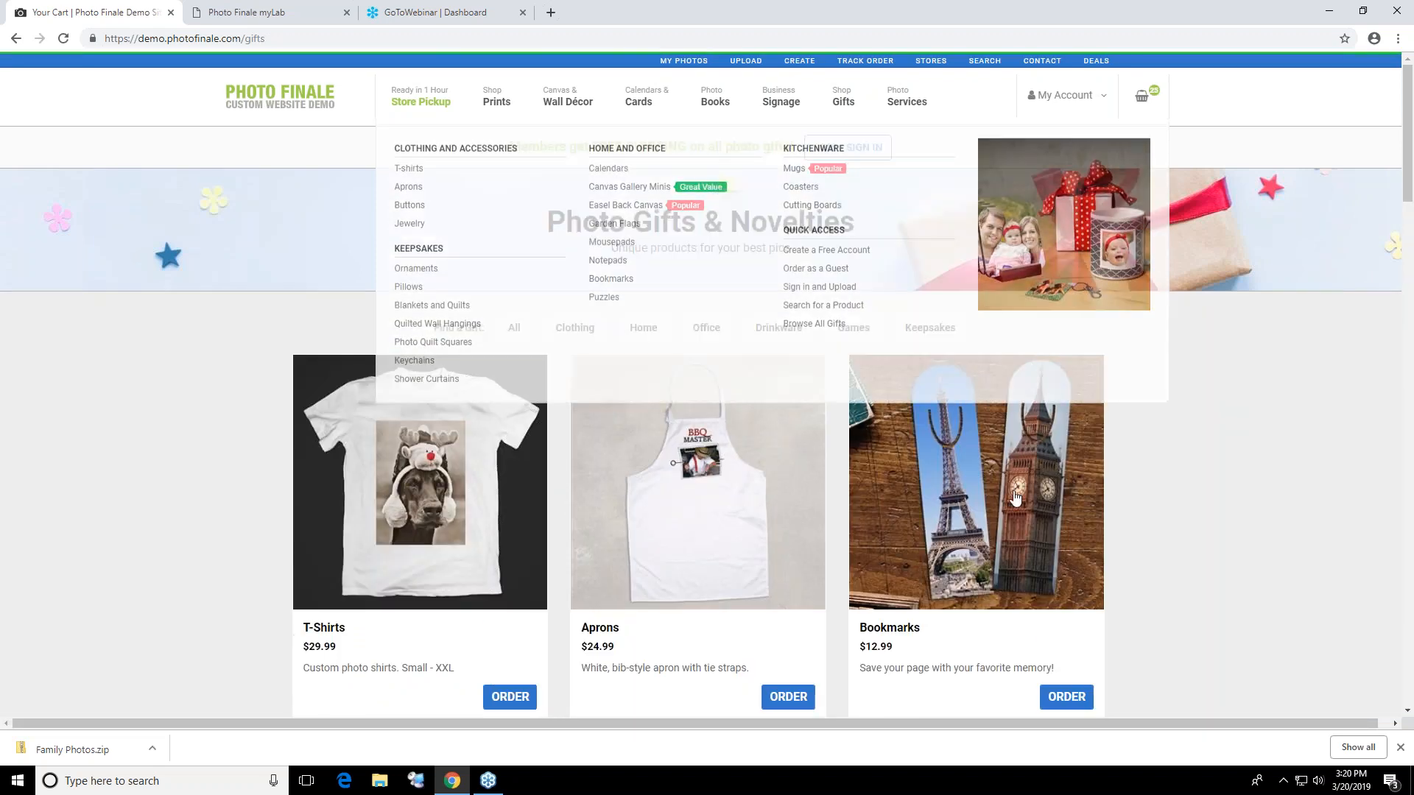
scroll(1216, 448, down, 3)
scroll(1177, 532, down, 3)
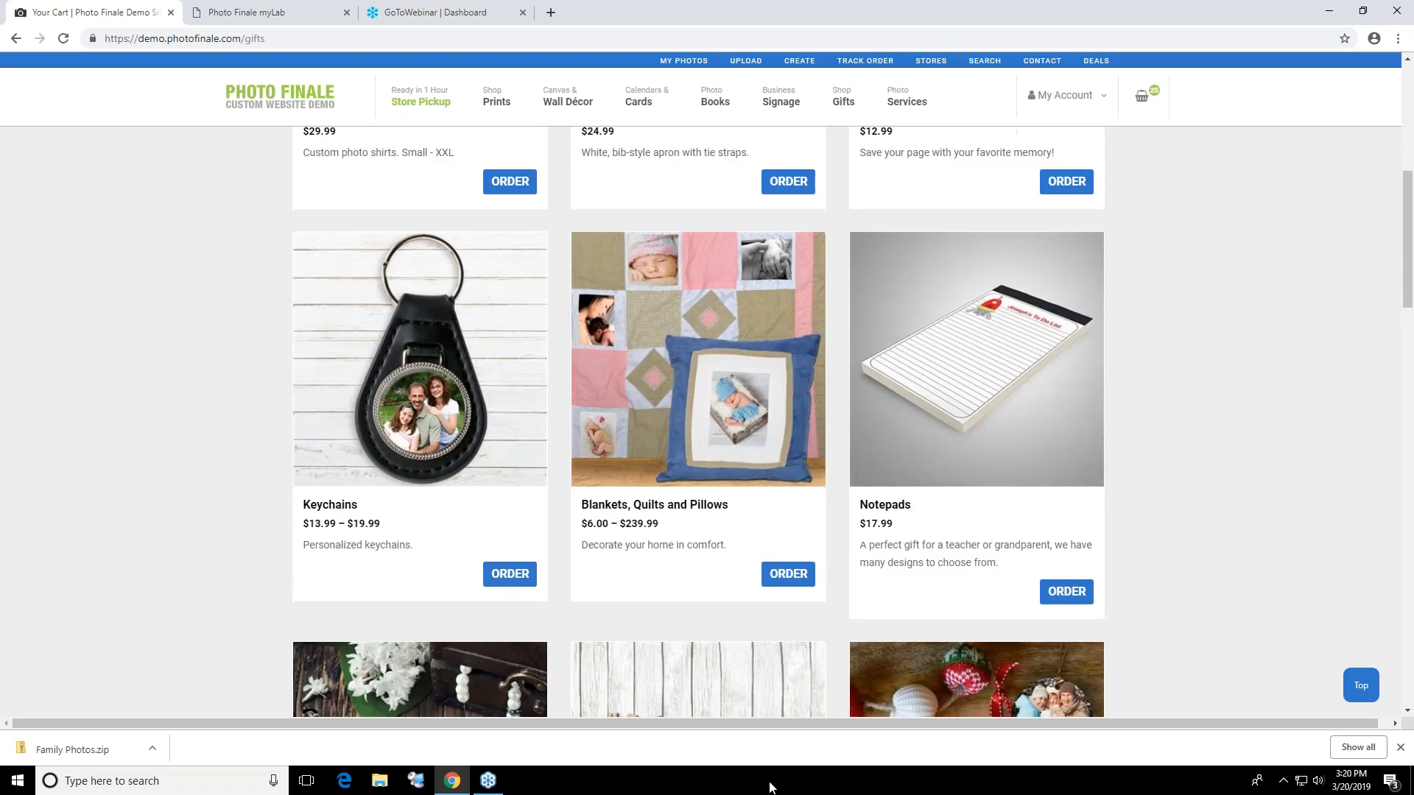
scroll(678, 529, down, 7)
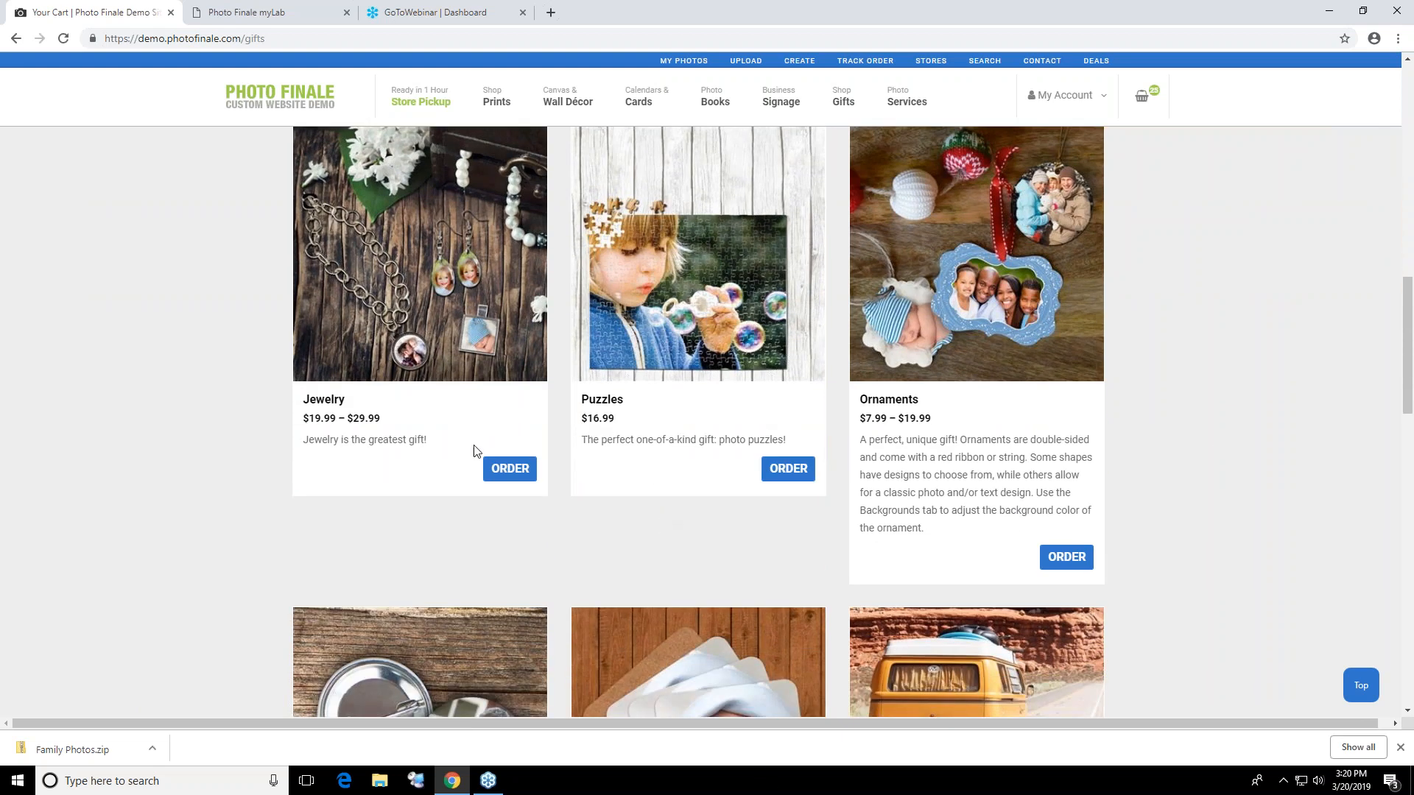
scroll(817, 442, down, 4)
scroll(745, 418, down, 2)
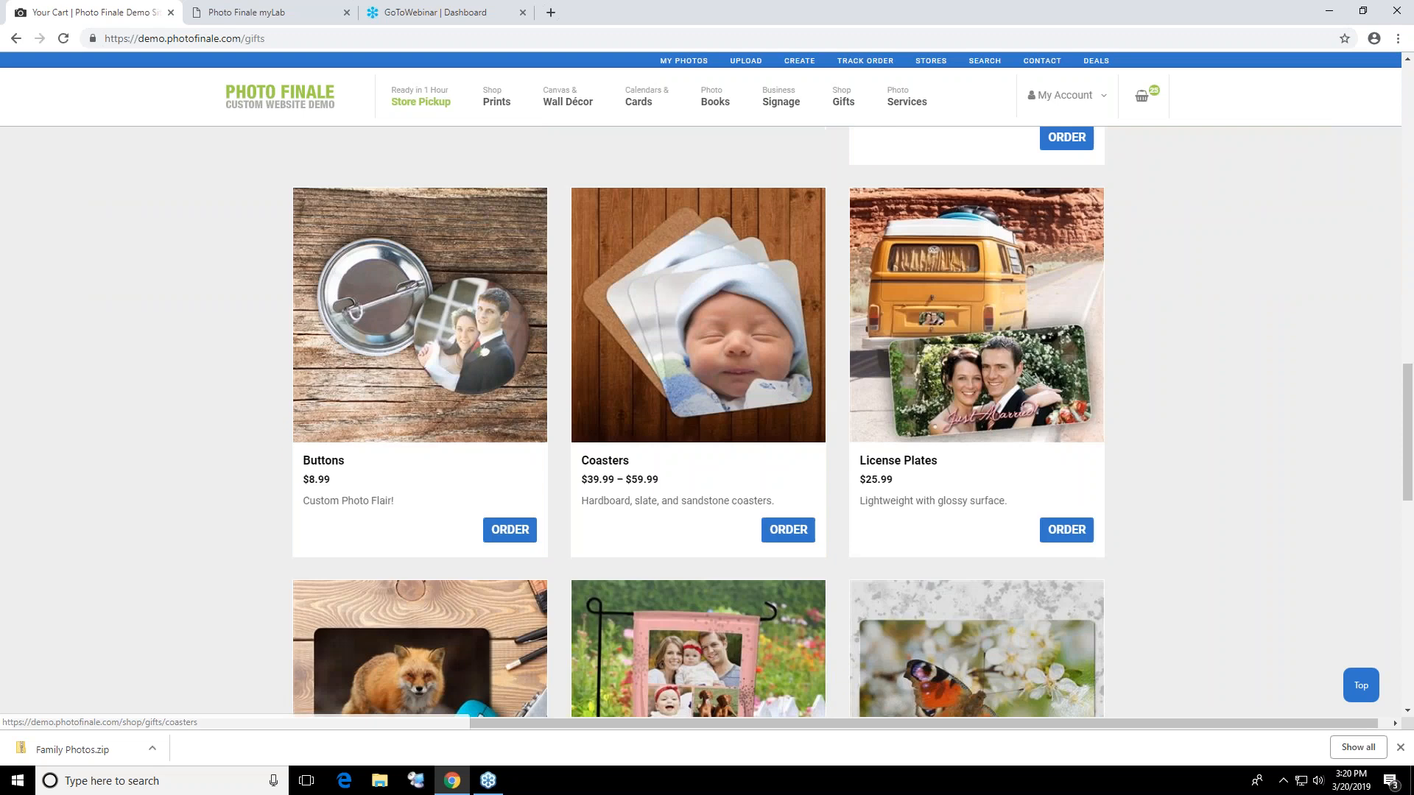
scroll(614, 615, down, 12)
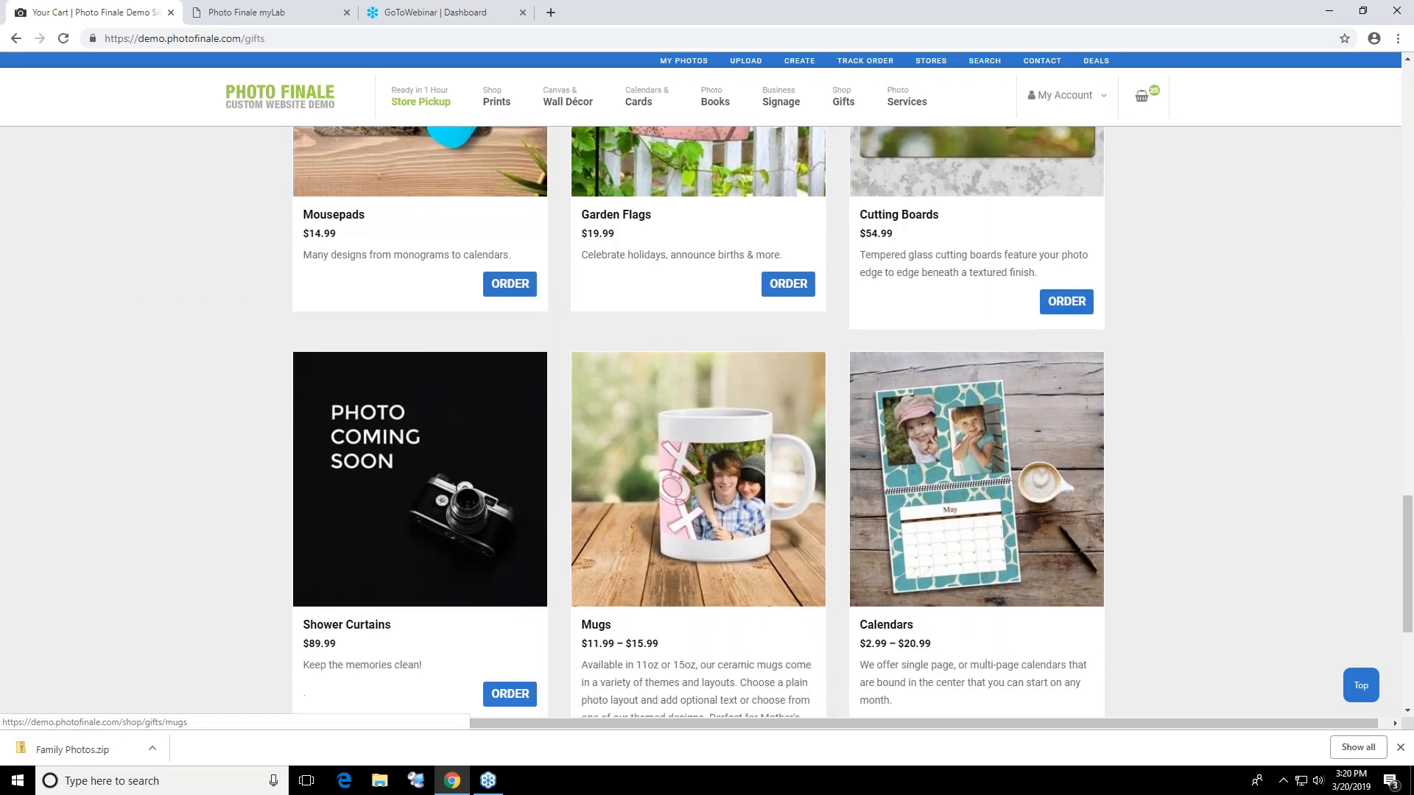
scroll(635, 600, up, 20)
scroll(648, 589, up, 15)
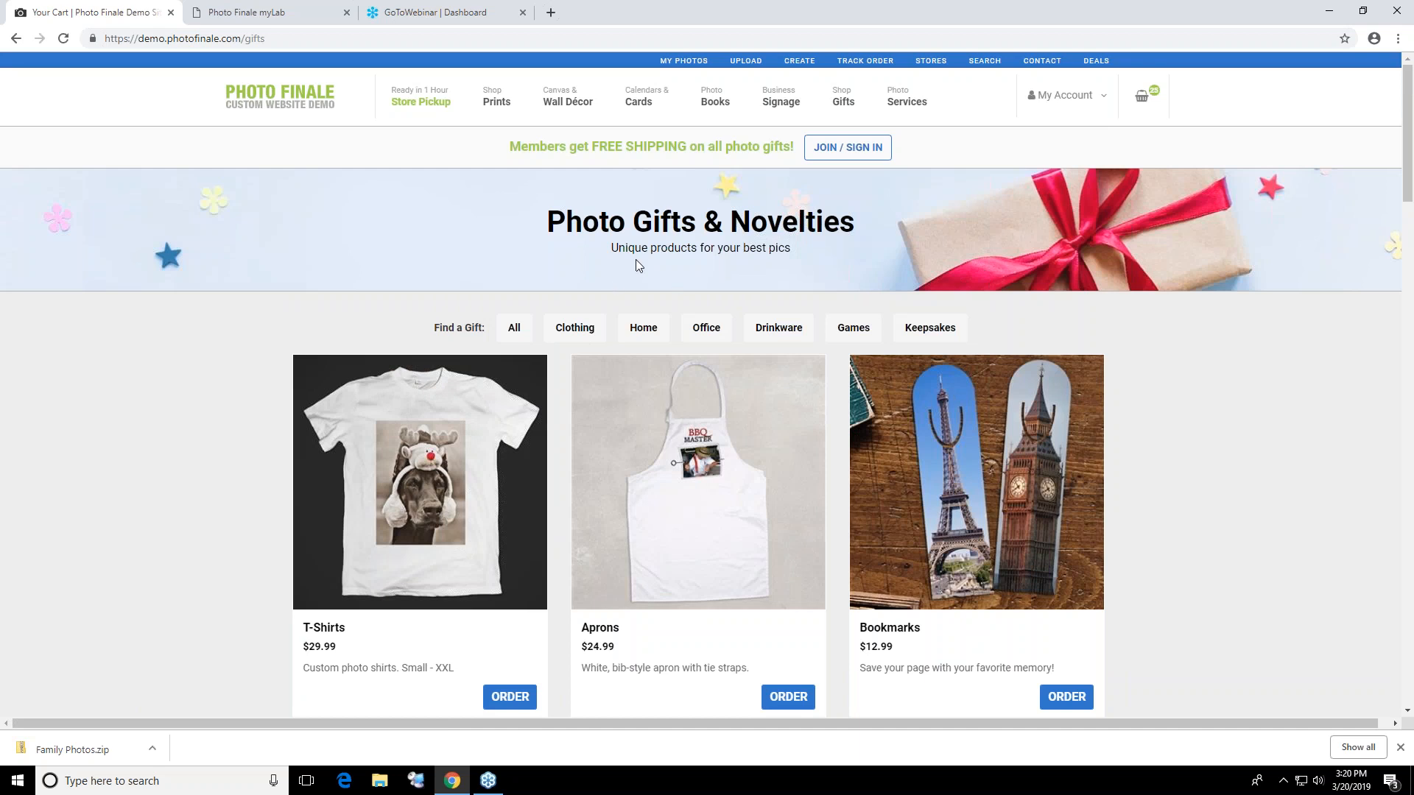
Search the product catalog for "scanning", view the Negative Scanning, 35mm item and close it without ordering
mouse_move(910, 105)
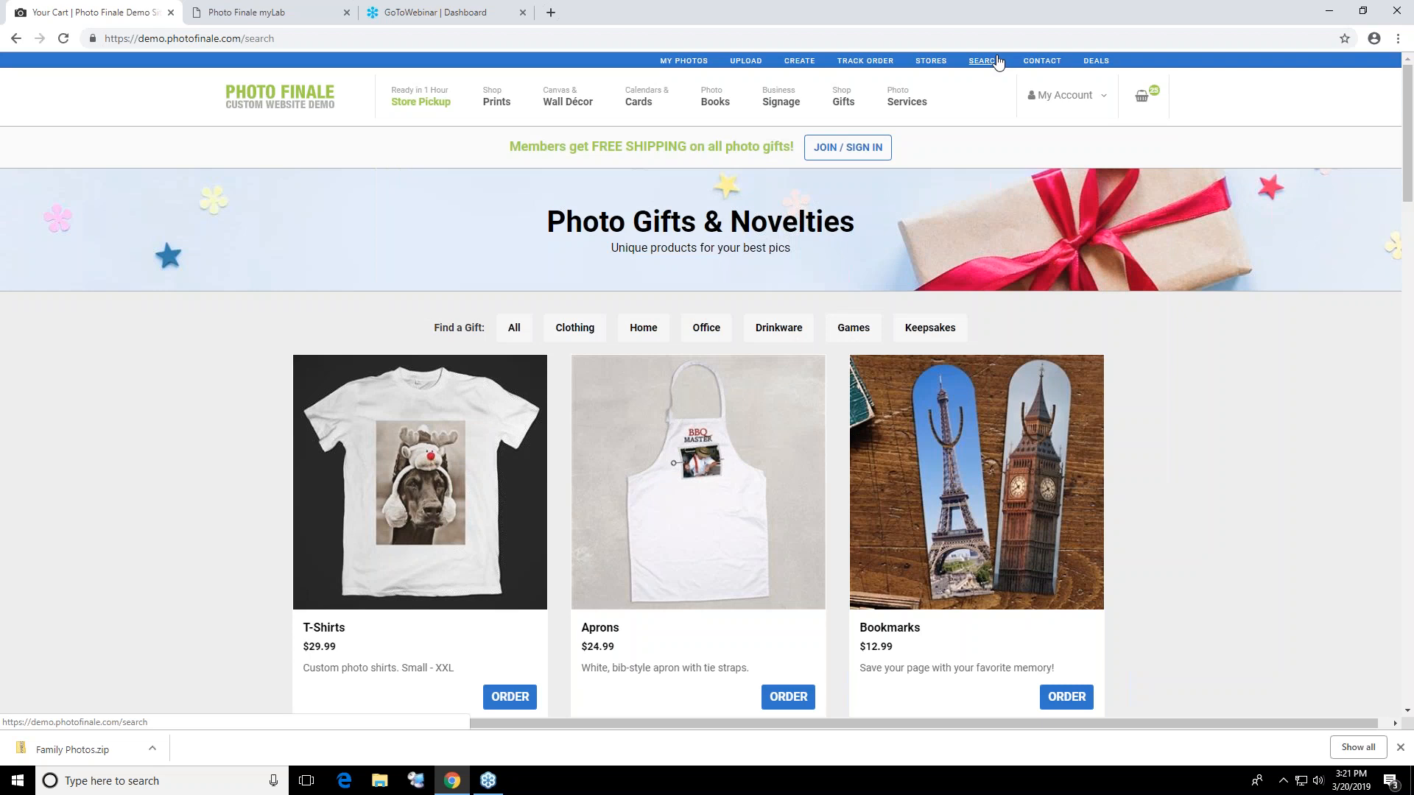
click(984, 60)
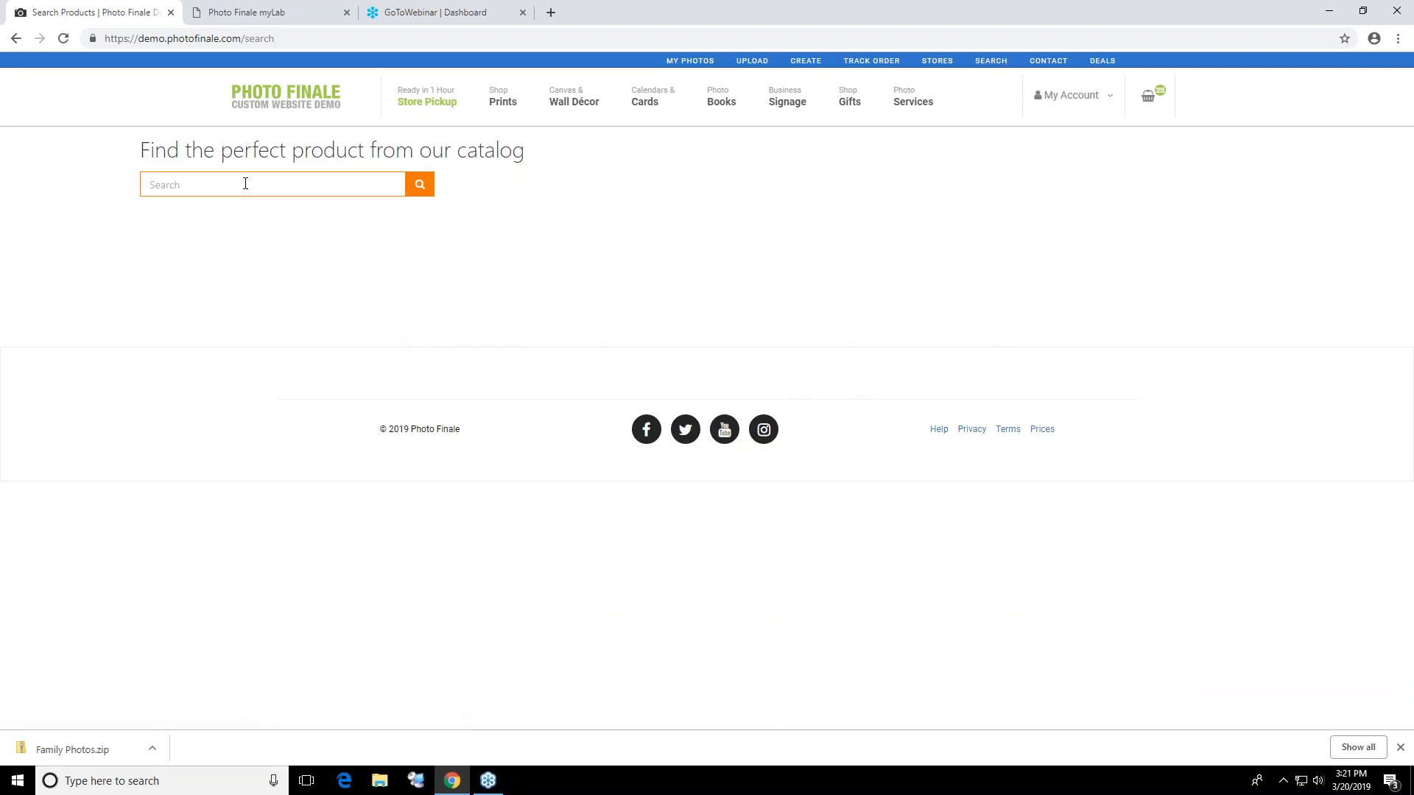
text(scanning)
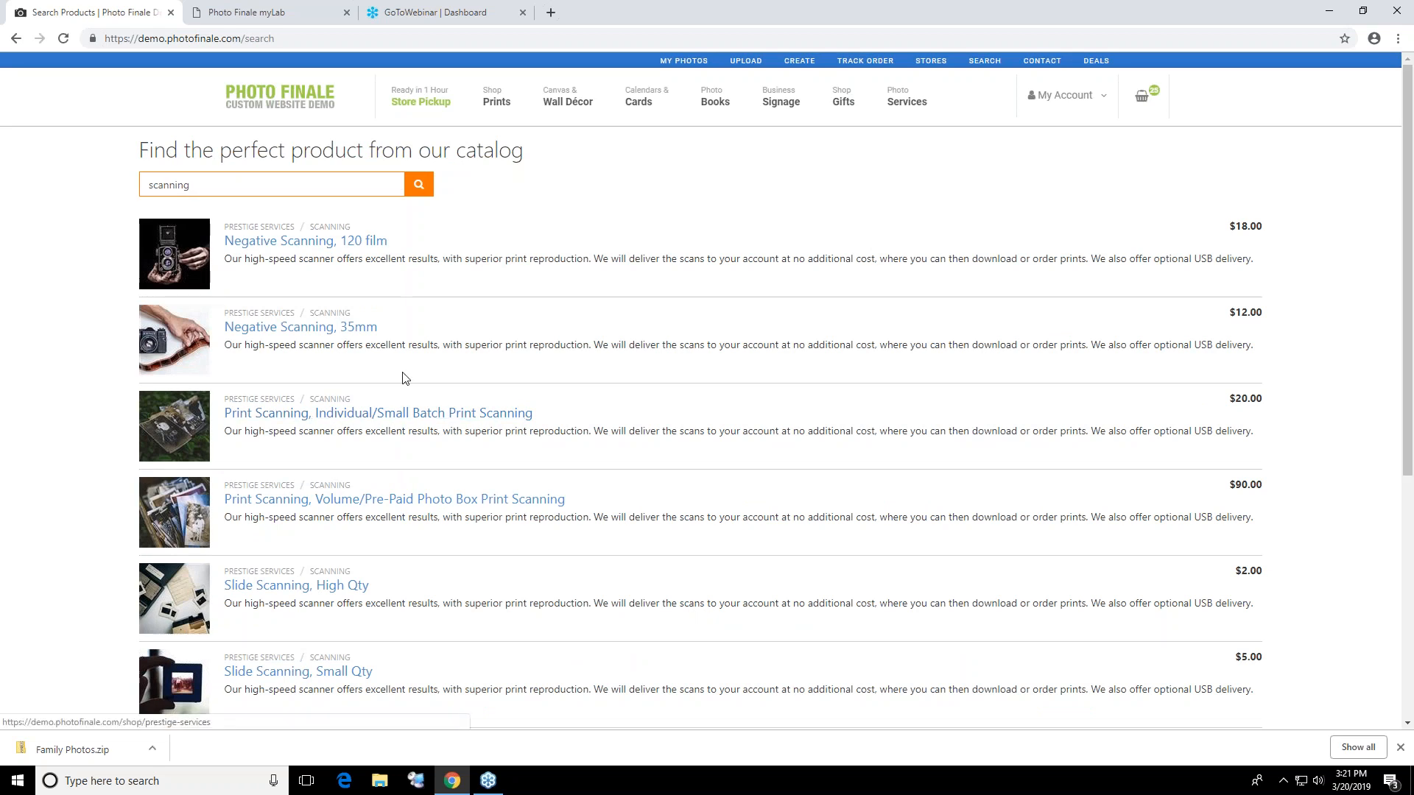
click(294, 327)
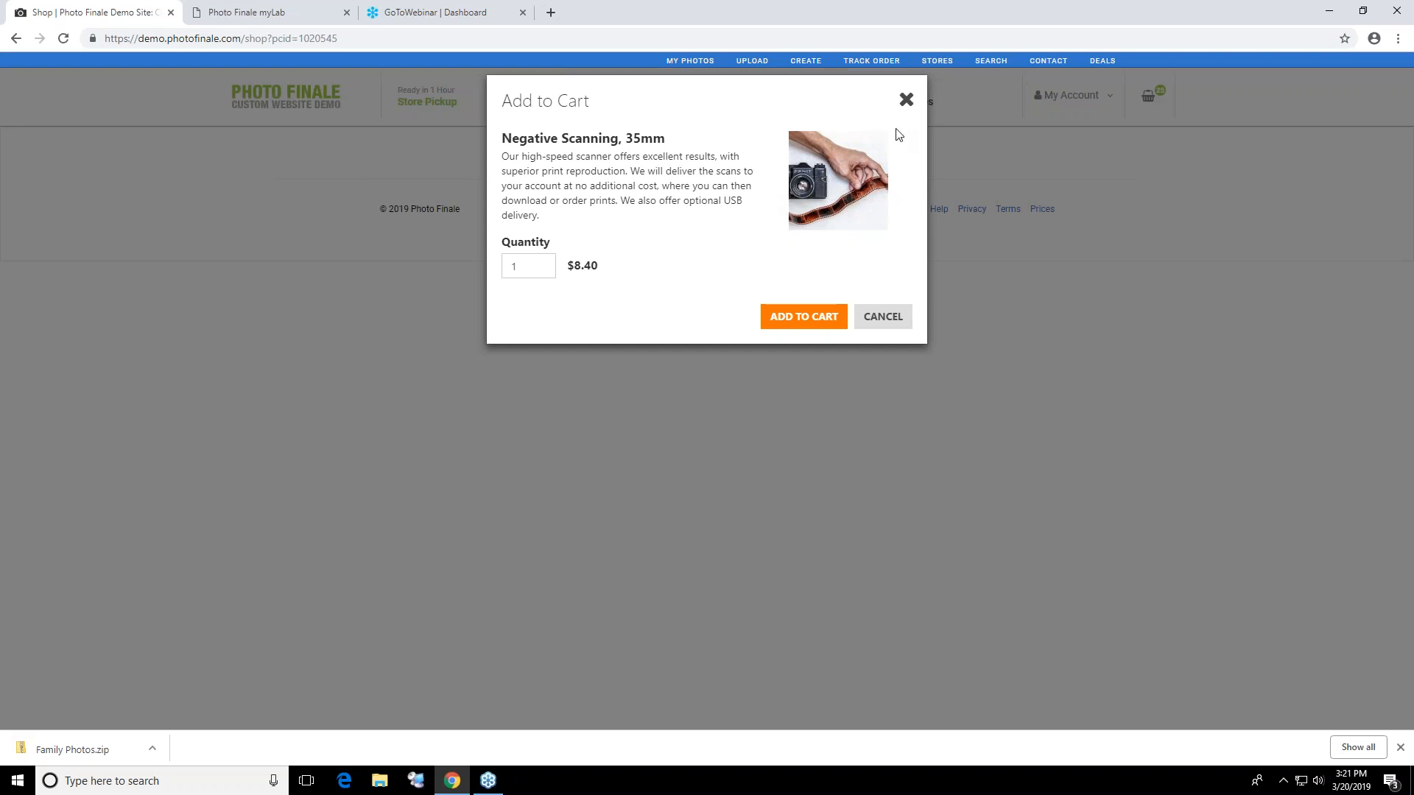
click(907, 100)
View the Scanning services page, dismiss the browser's download bar and open the Studio Photography Services page
mouse_move(933, 99)
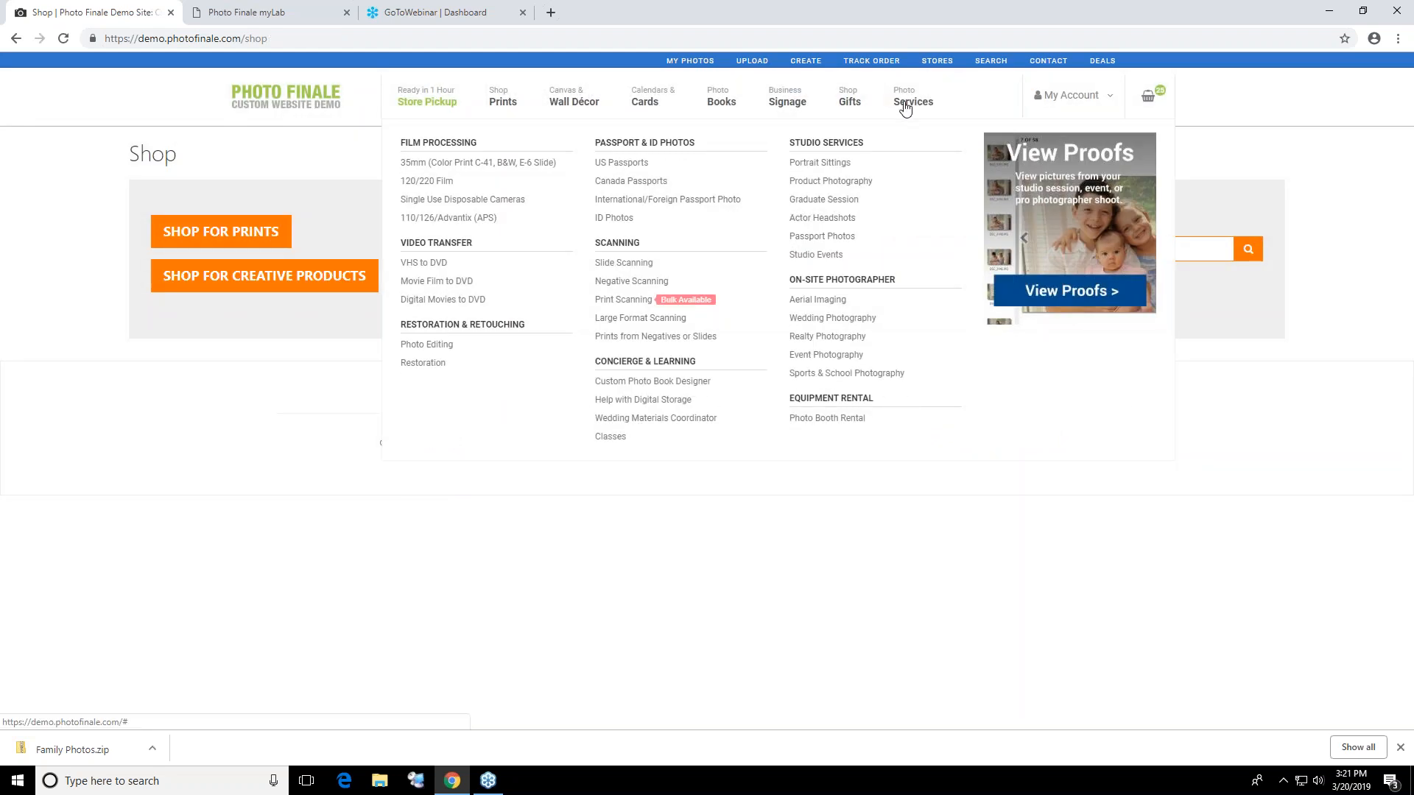
click(627, 269)
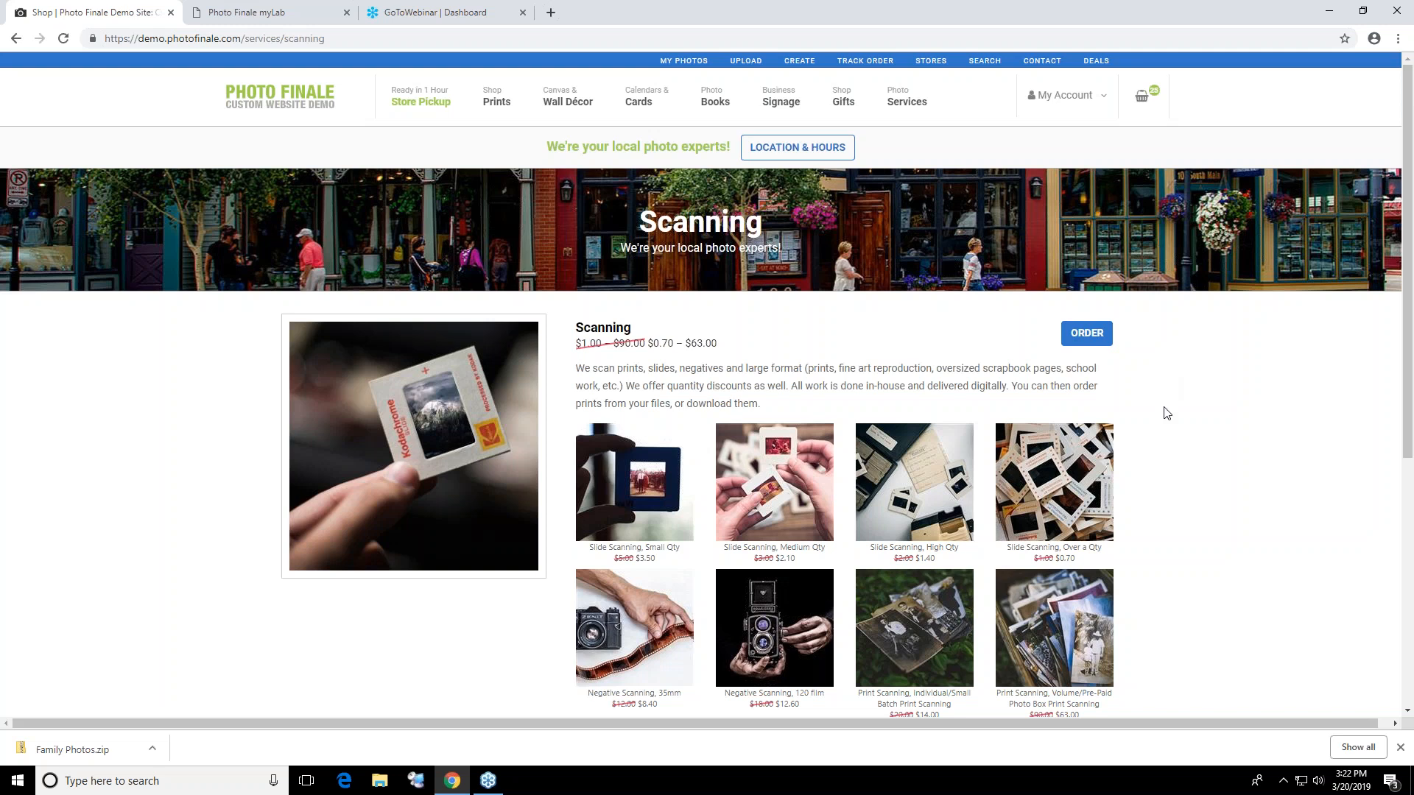
click(1400, 749)
mouse_move(921, 103)
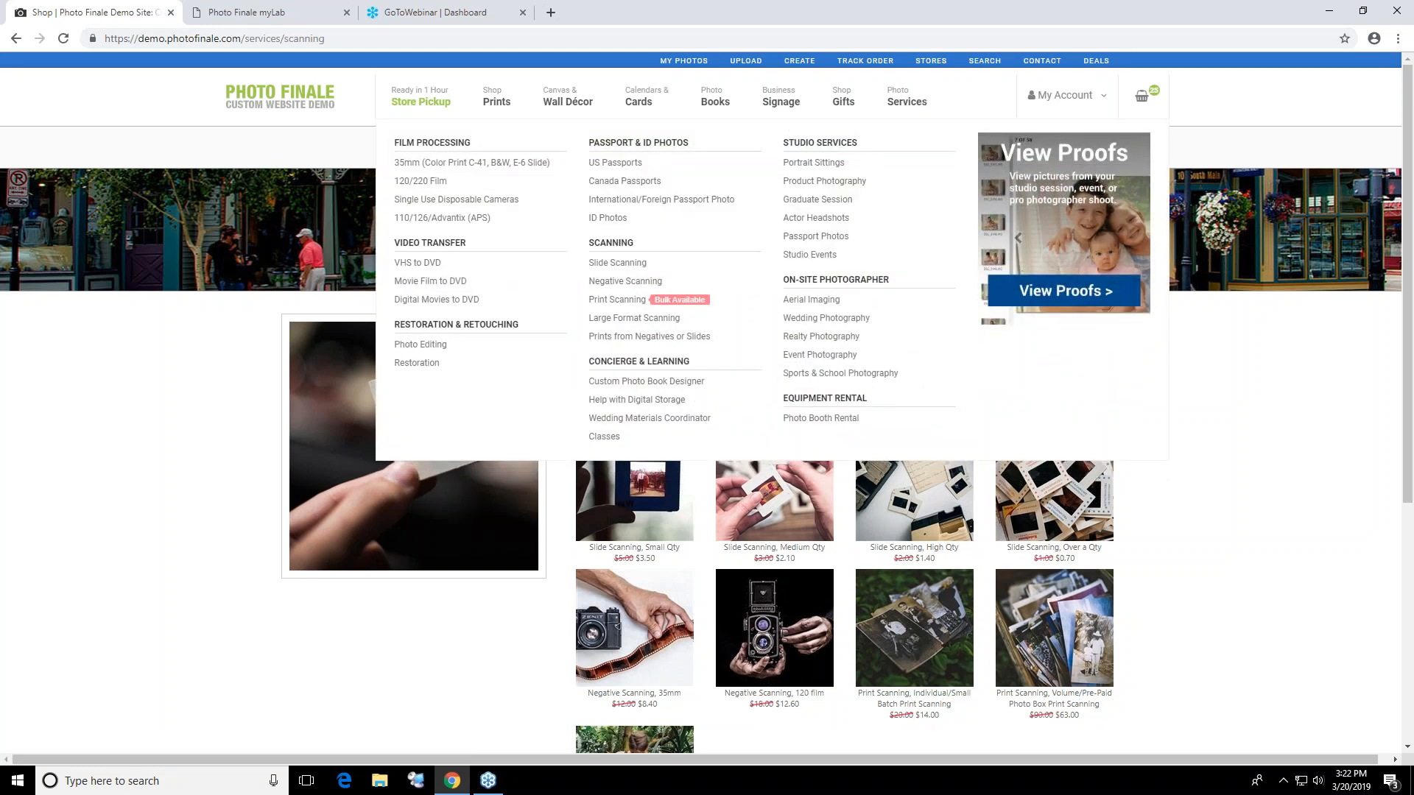
click(825, 199)
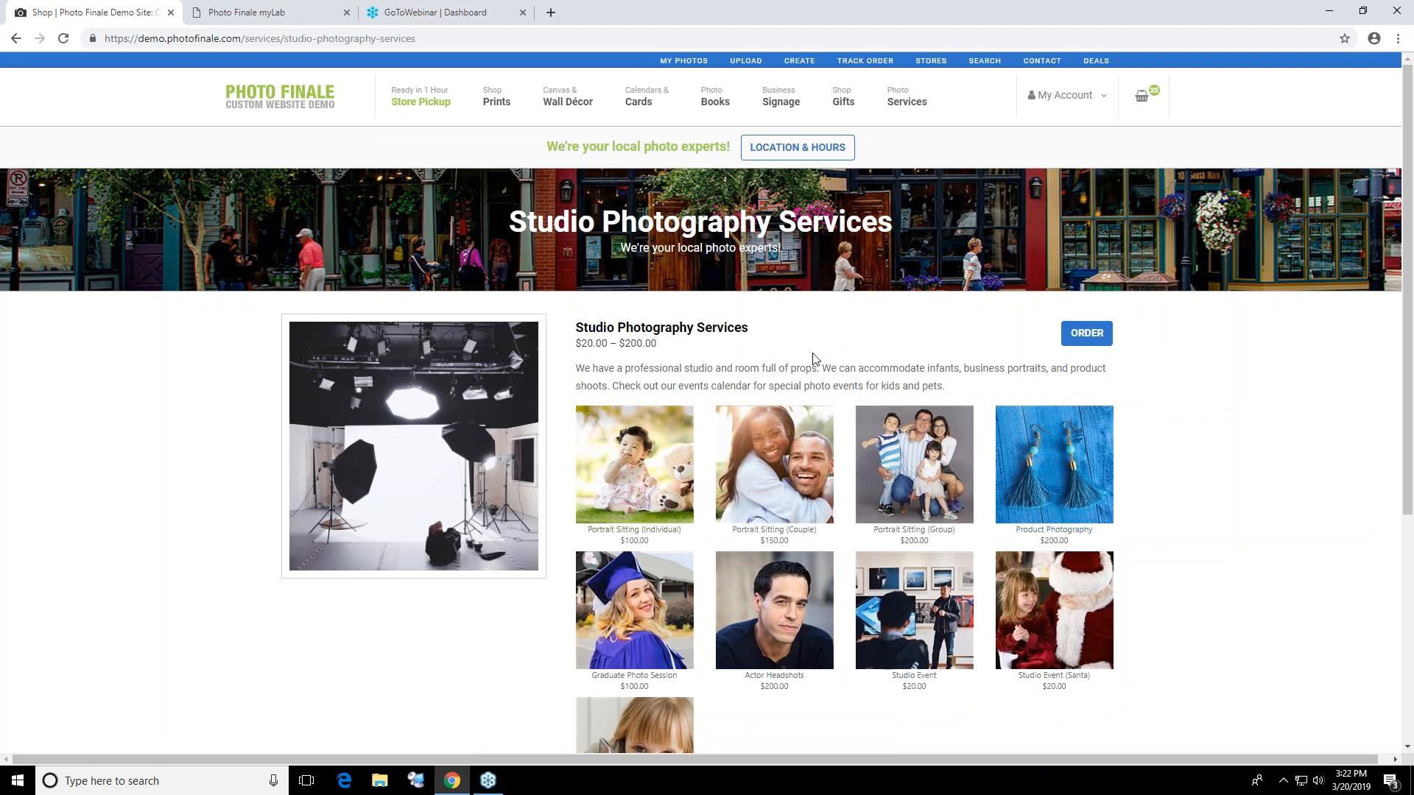
Open the Passport and ID Photos page, view the US Passport Photos (2) item and close it without ordering
mouse_move(898, 123)
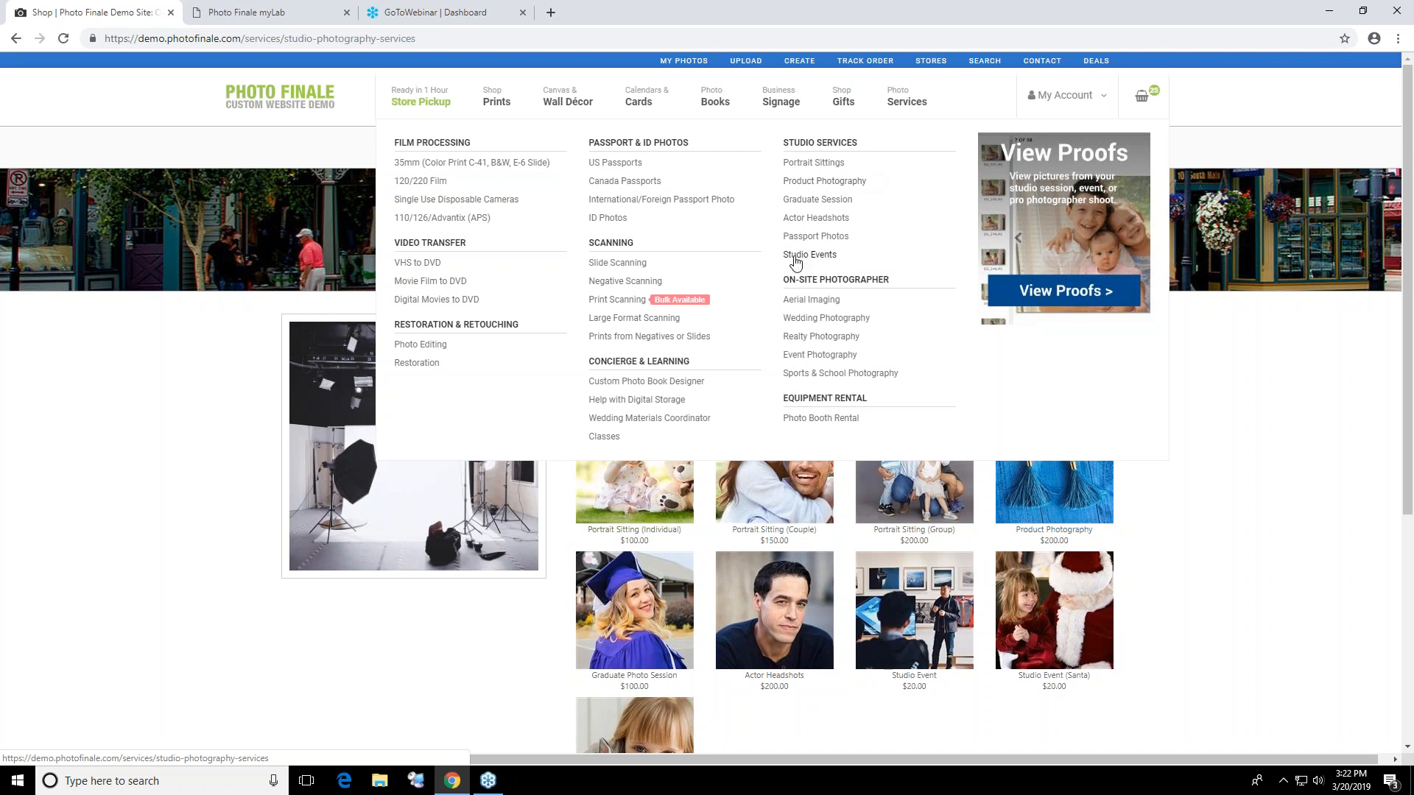
click(658, 144)
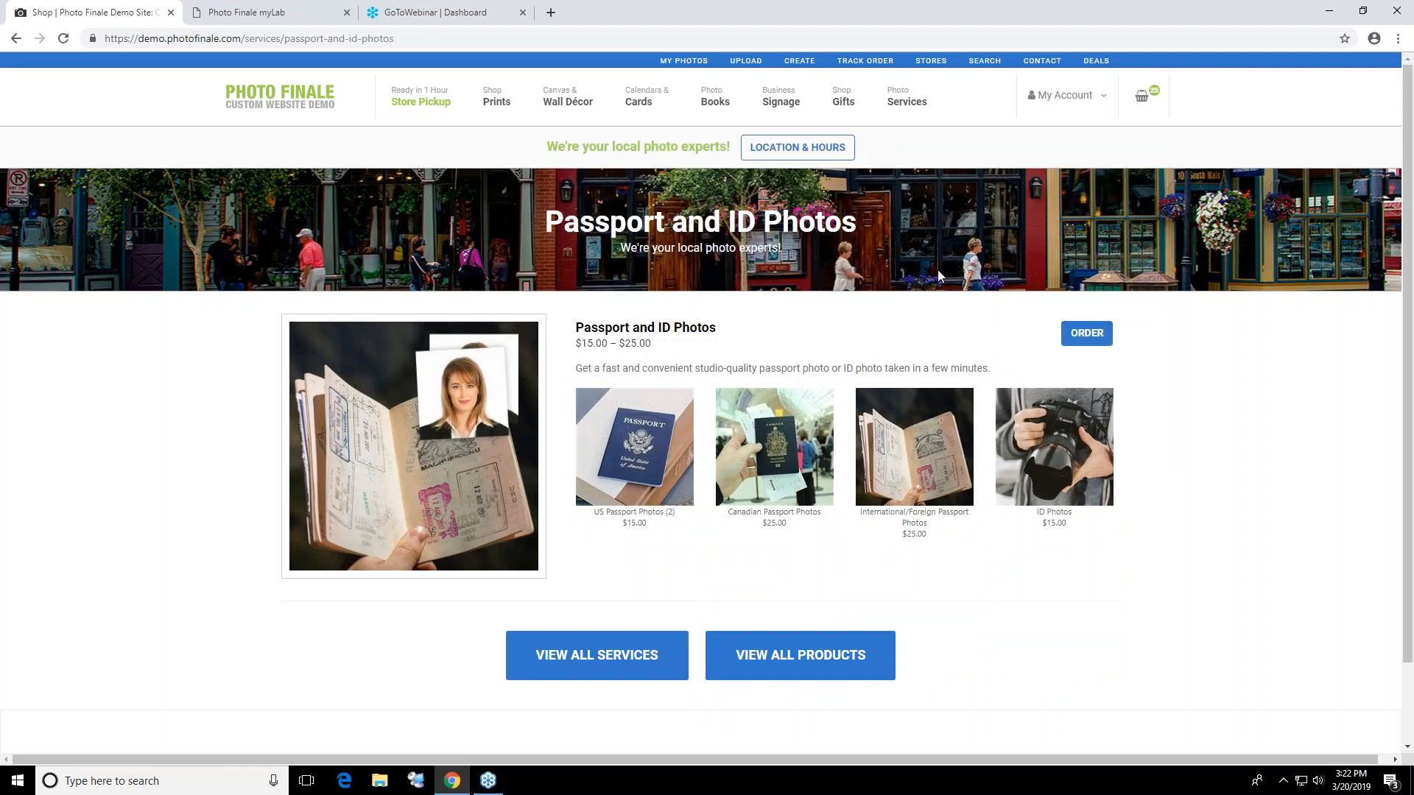
click(646, 443)
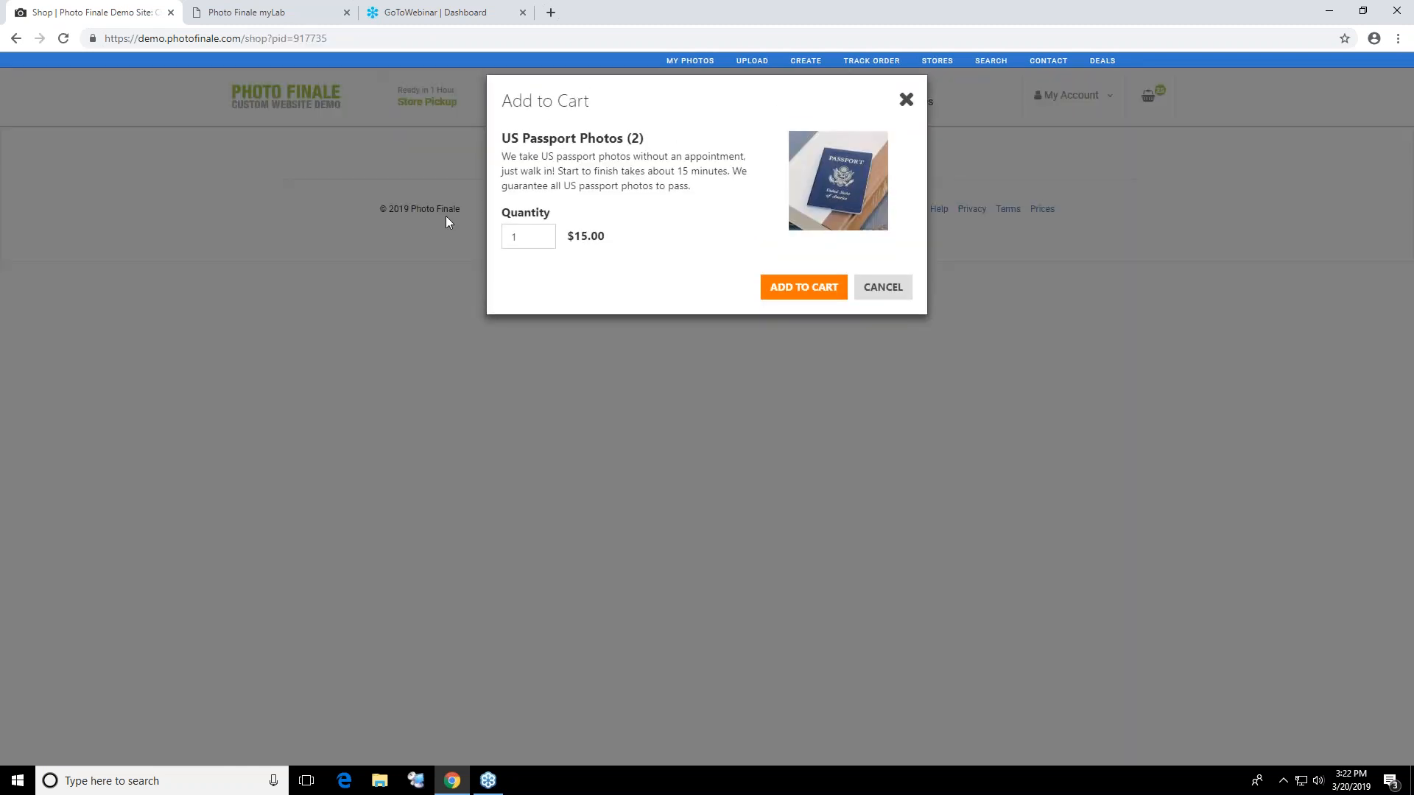
click(906, 100)
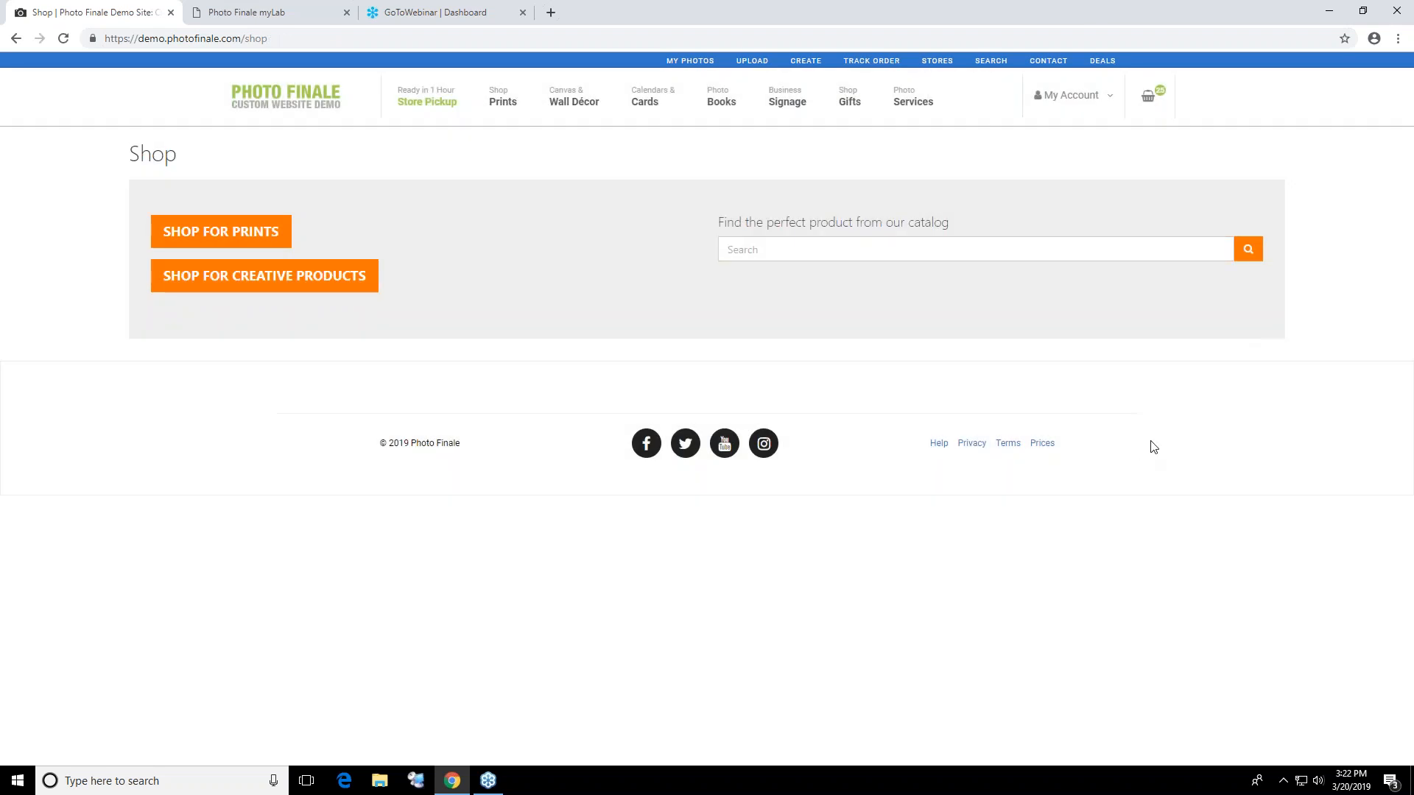
Open the View Proofs site from the photo services and display its list of sessions and events
mouse_move(913, 101)
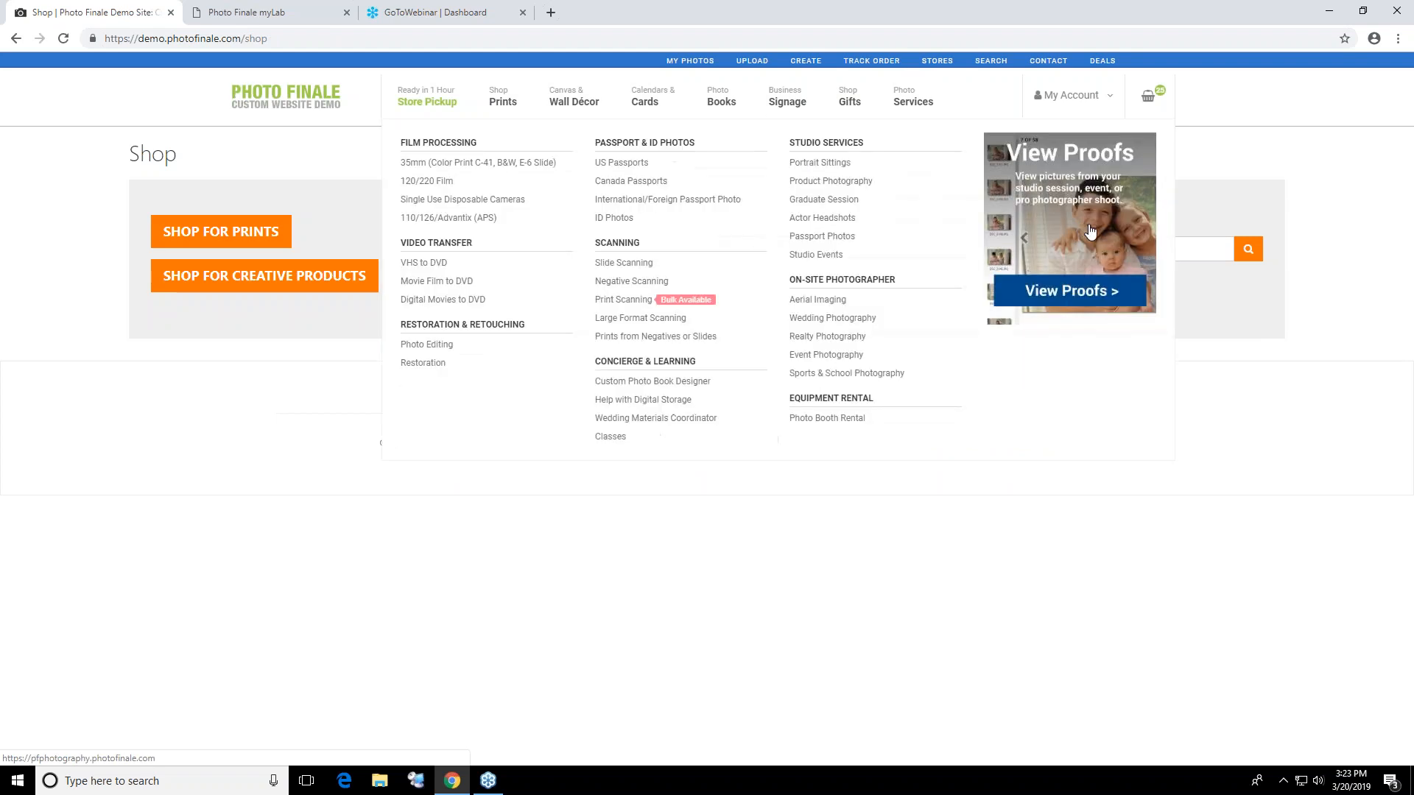
click(1087, 219)
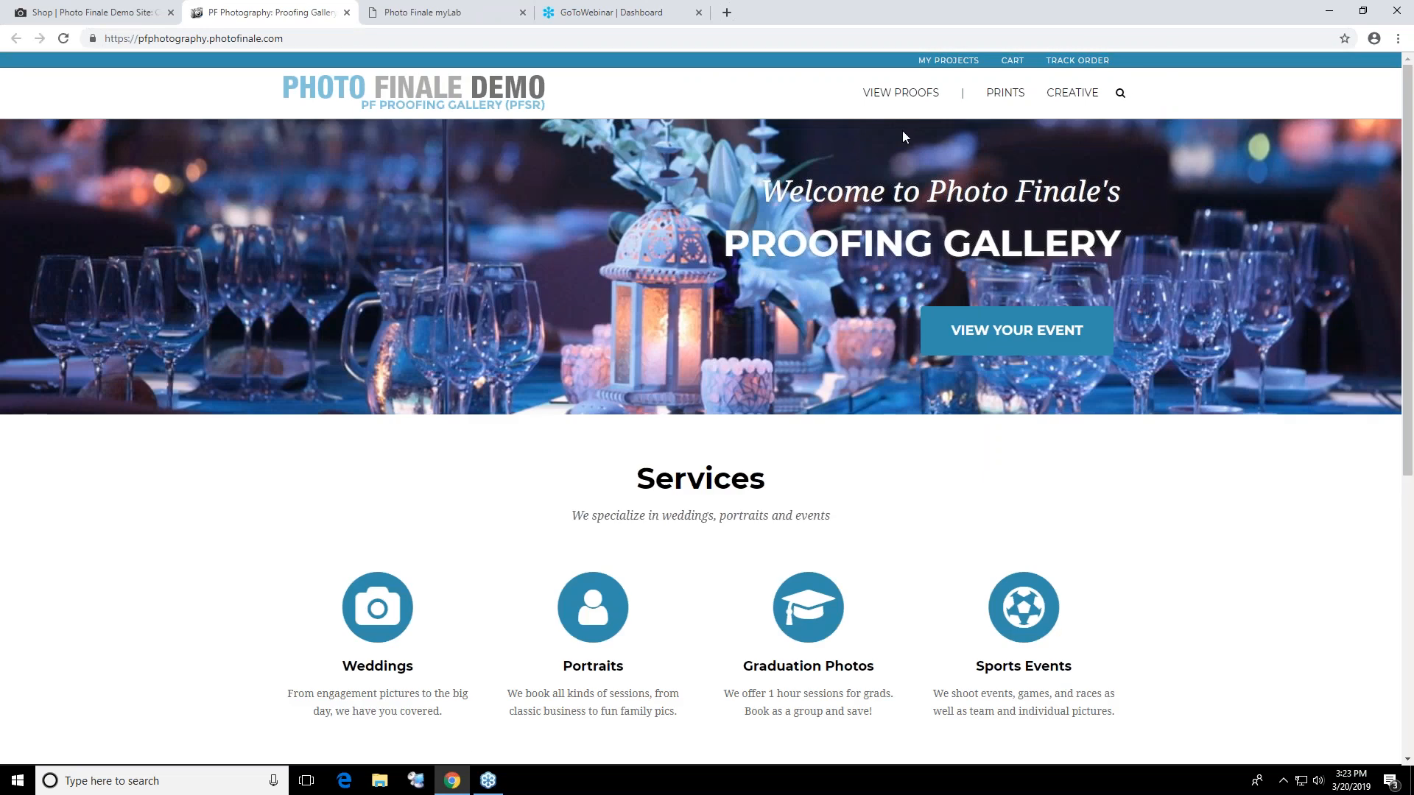
click(901, 96)
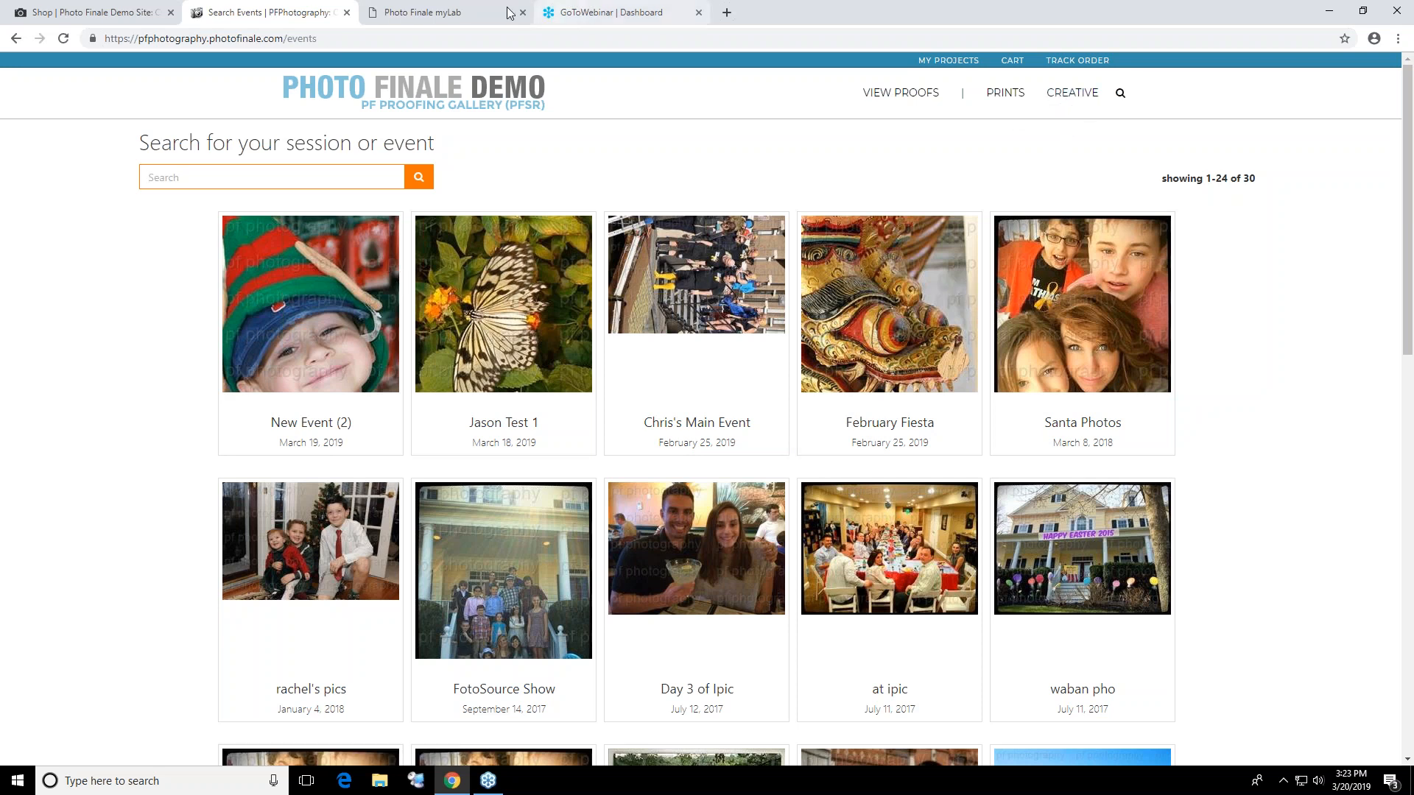
Return to the demo site's home page and open the Metallic Paper Prints ordering page from the wall décor range
click(159, 18)
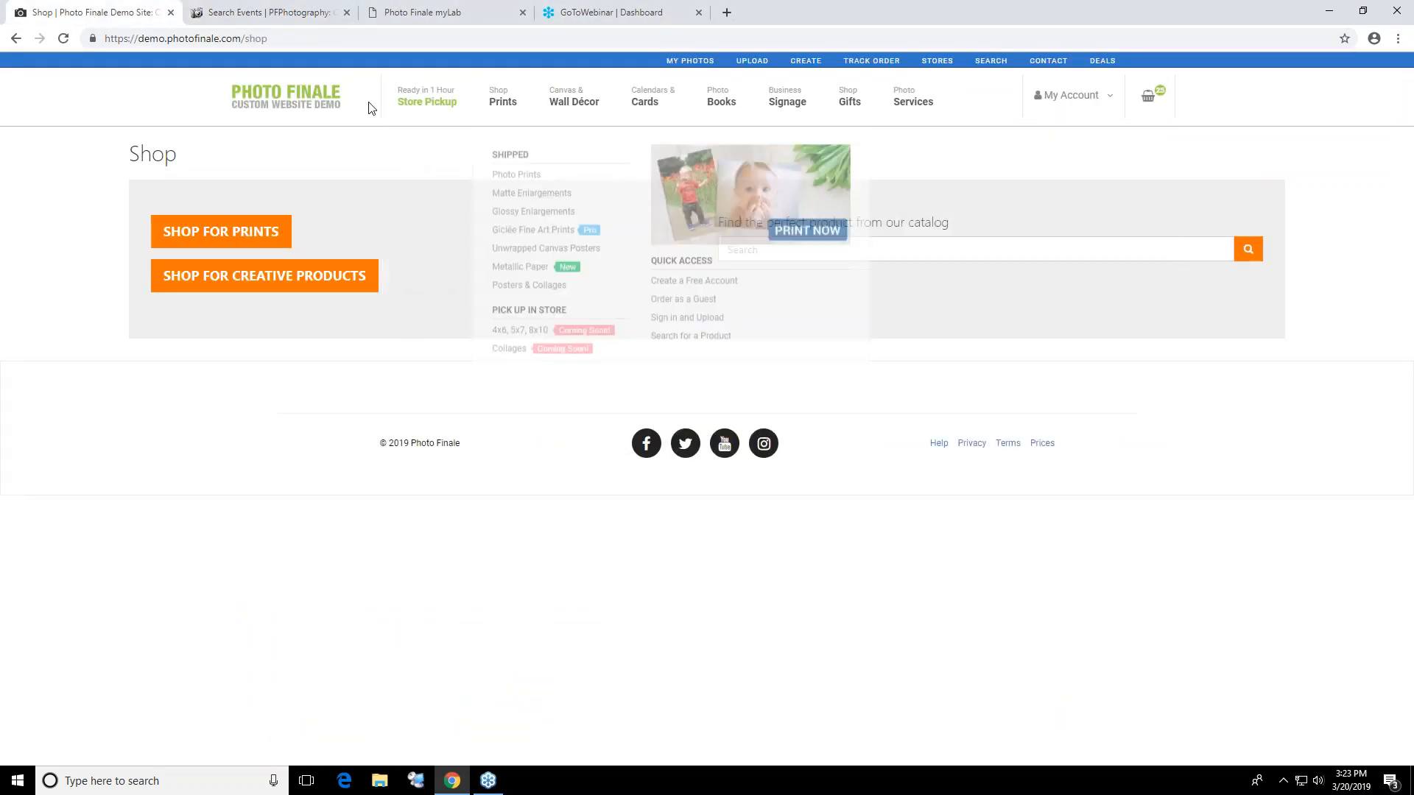
click(278, 93)
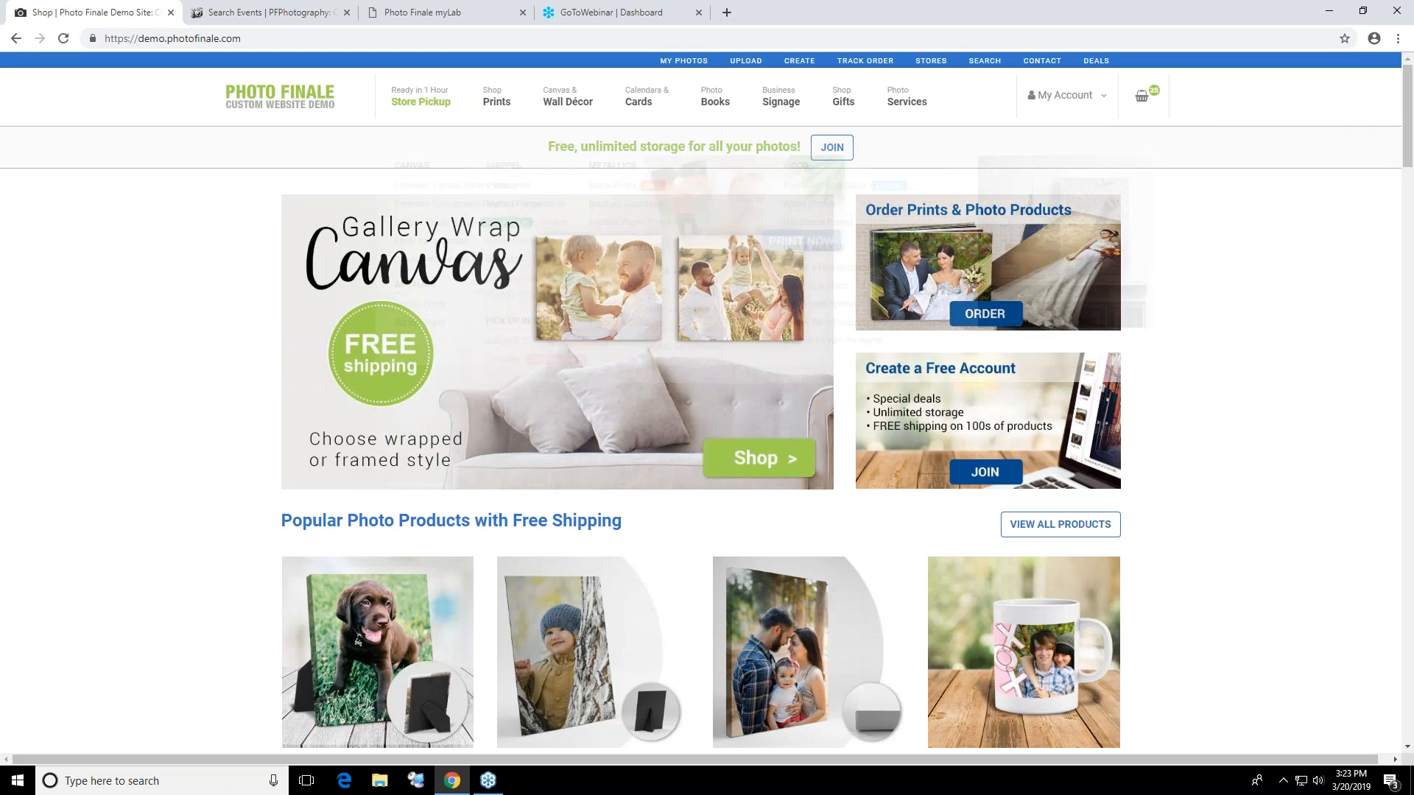
mouse_move(568, 103)
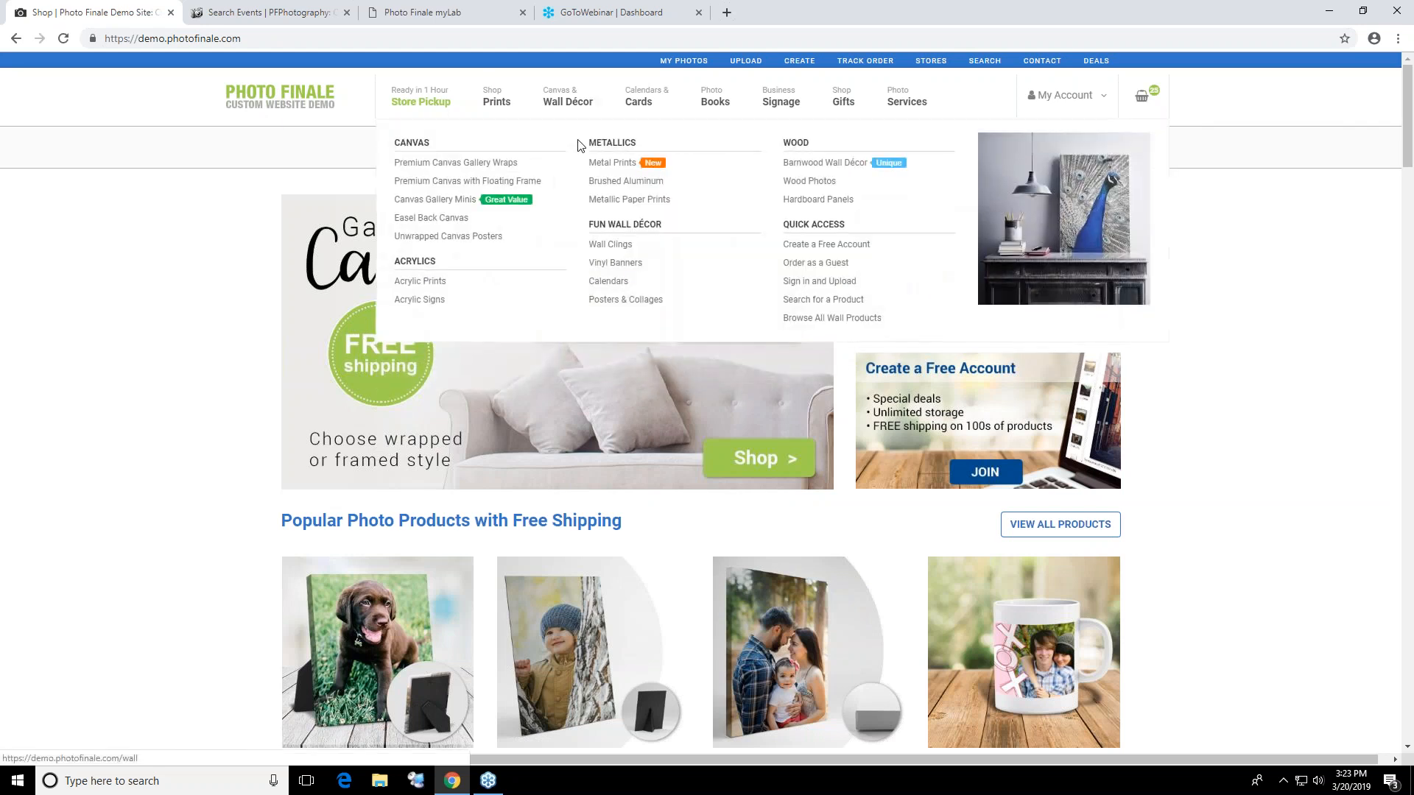
click(621, 205)
Open the photo books overview and view the Prestige Press Books product details
mouse_move(645, 102)
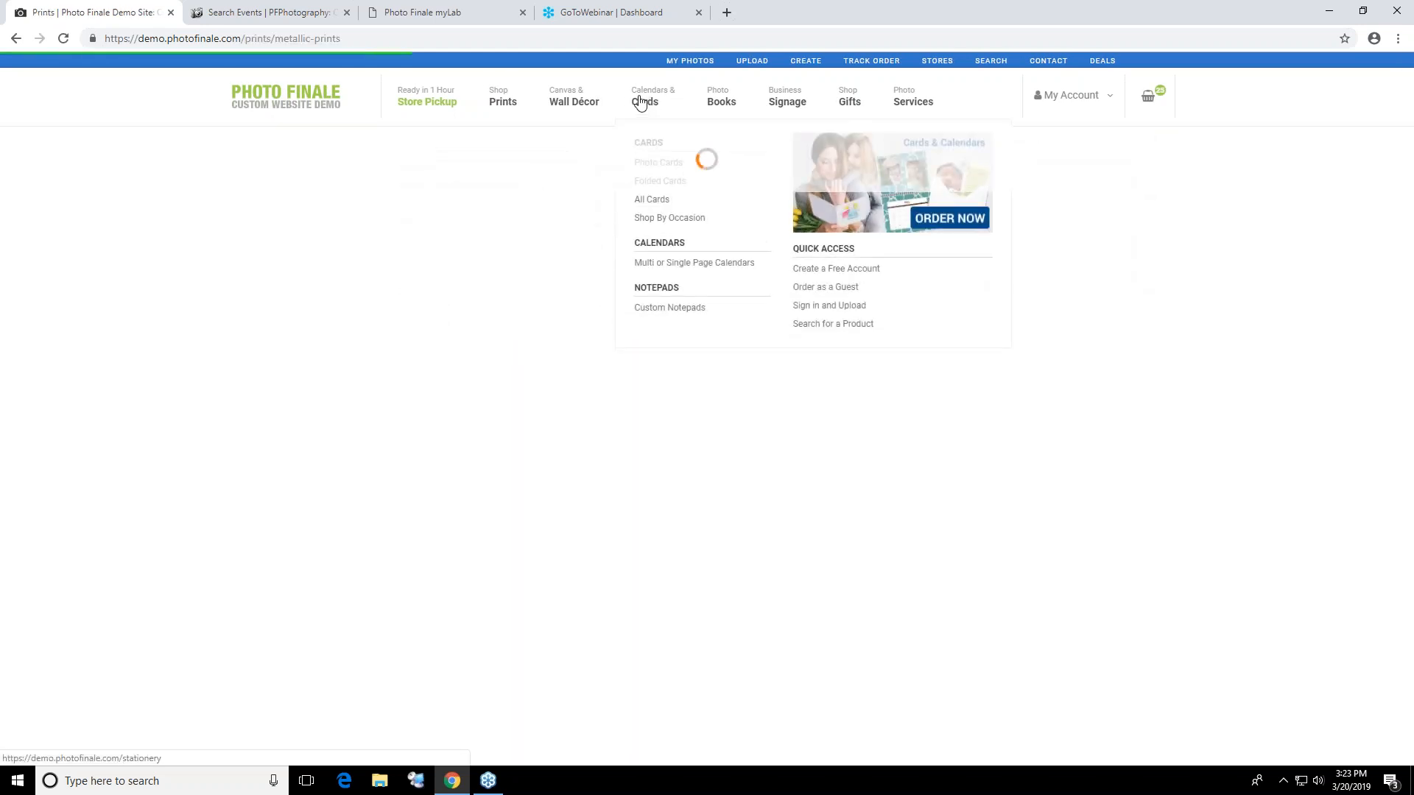
click(714, 106)
scroll(723, 552, down, 4)
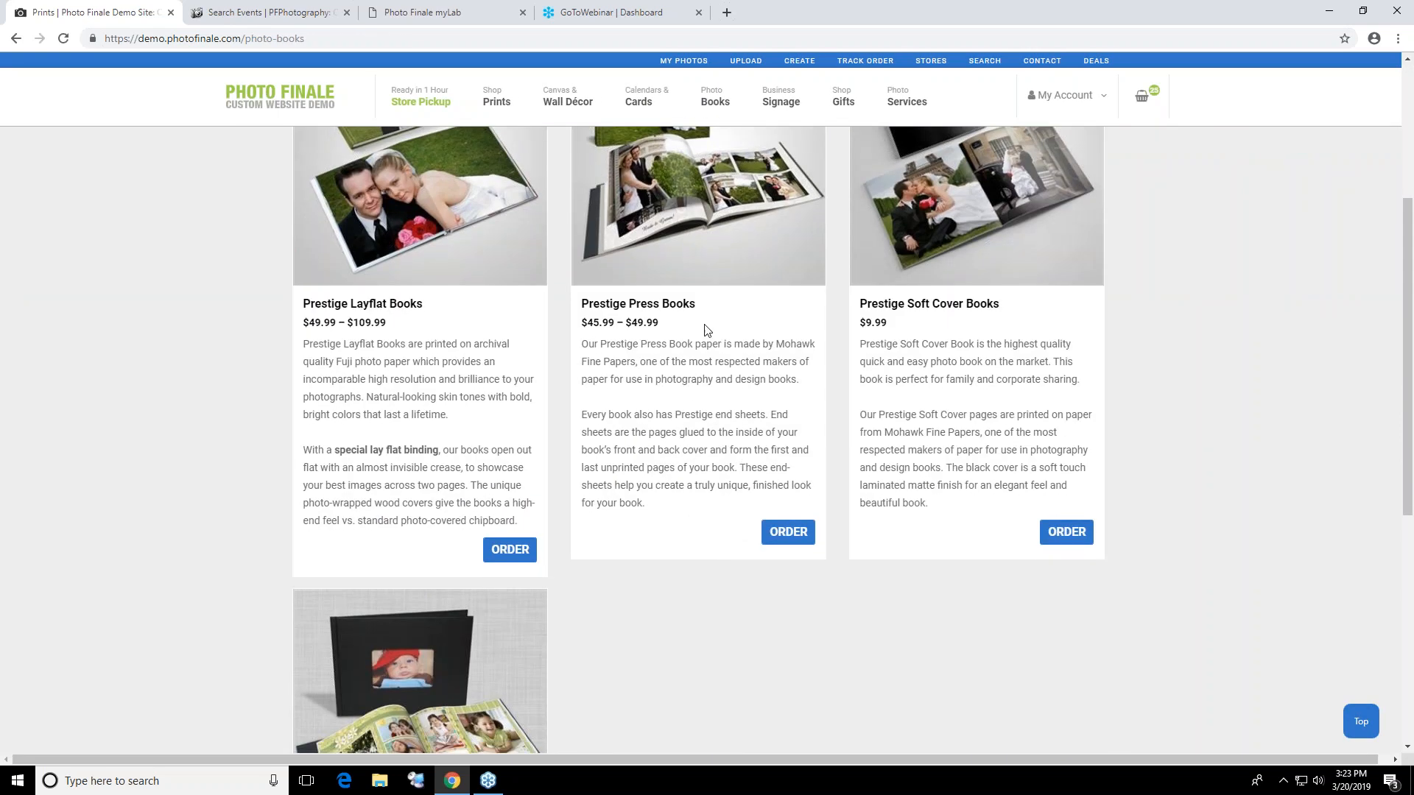
click(701, 246)
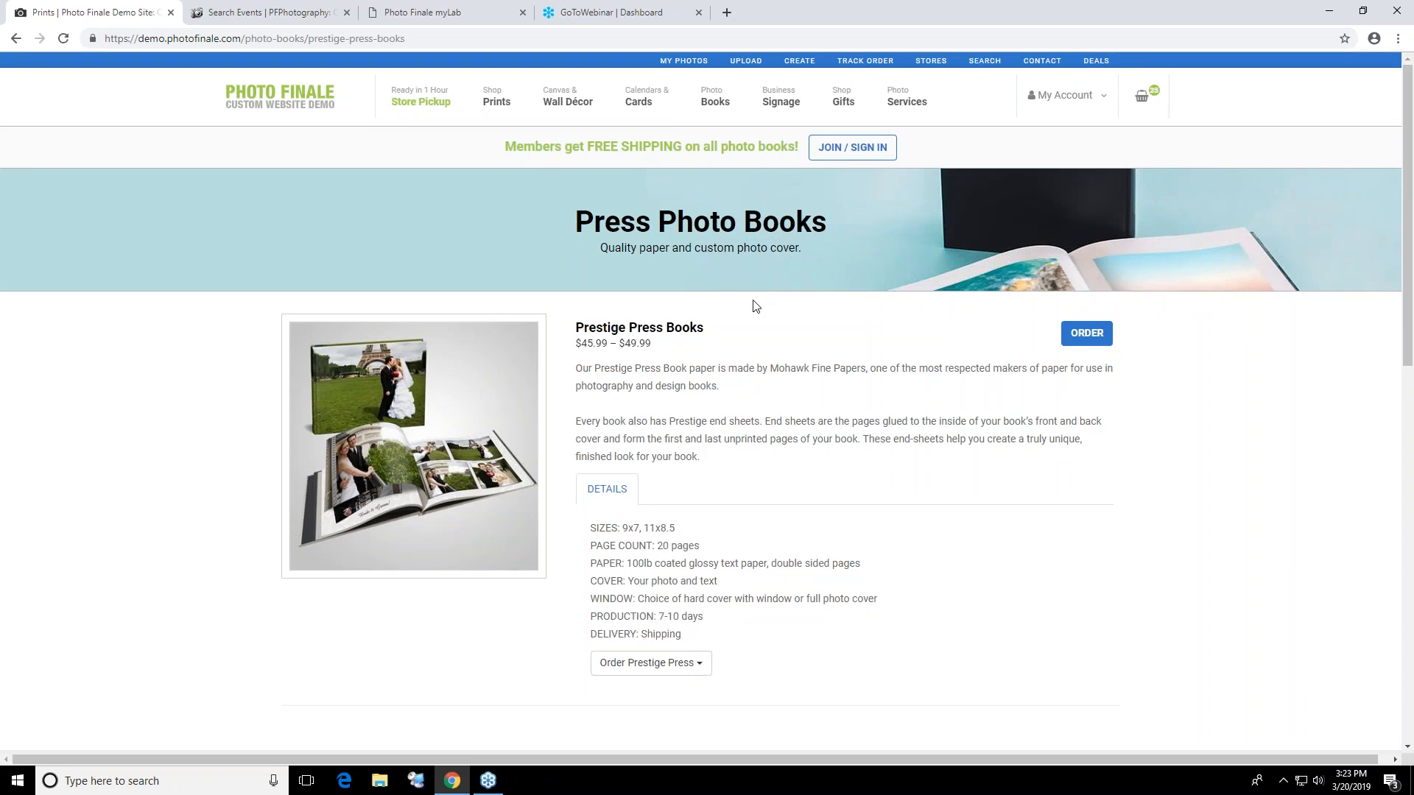
Start a vertical 18x27 Contour Wall Graphic (Alumiflexx) project from the business signage range, keeping the default project name
mouse_move(770, 110)
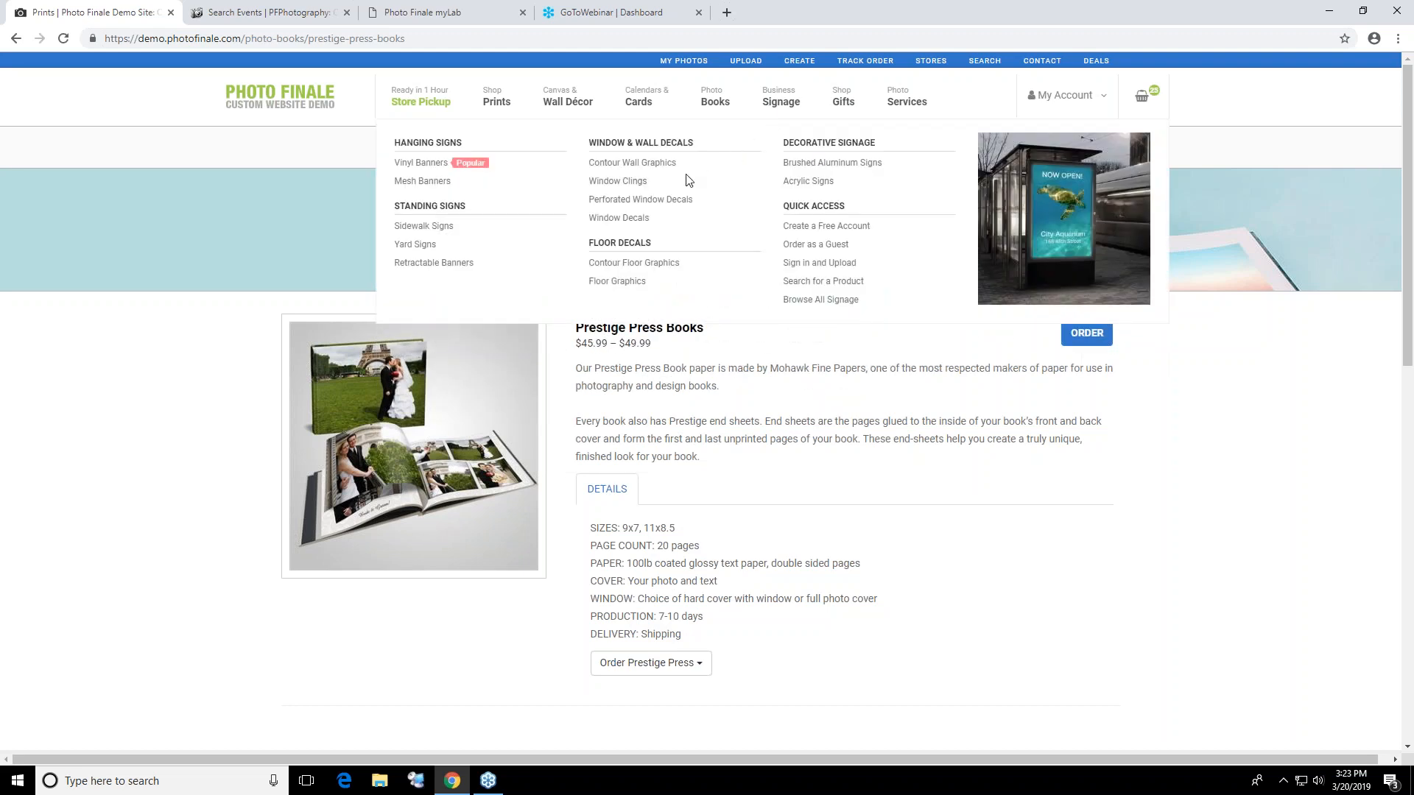
click(648, 163)
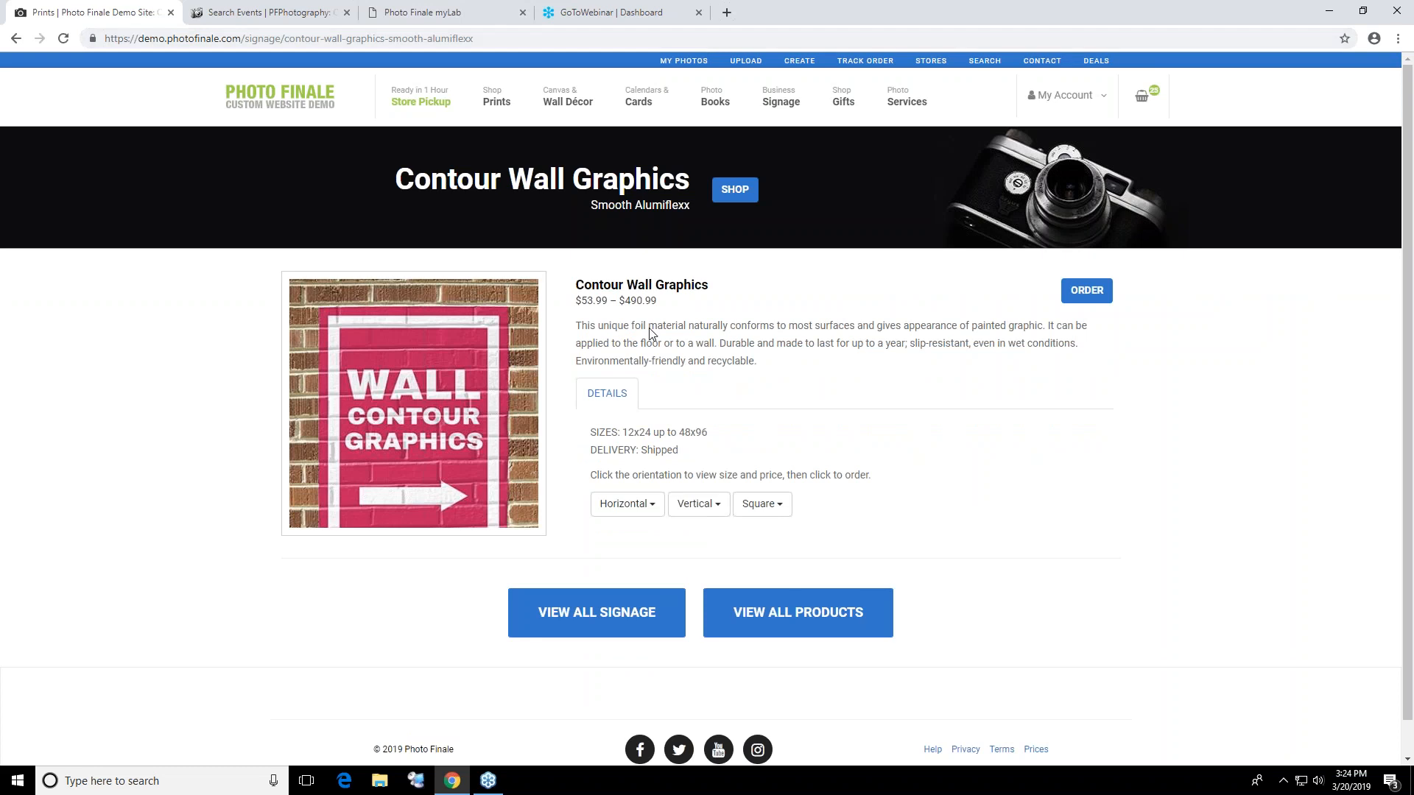
click(693, 511)
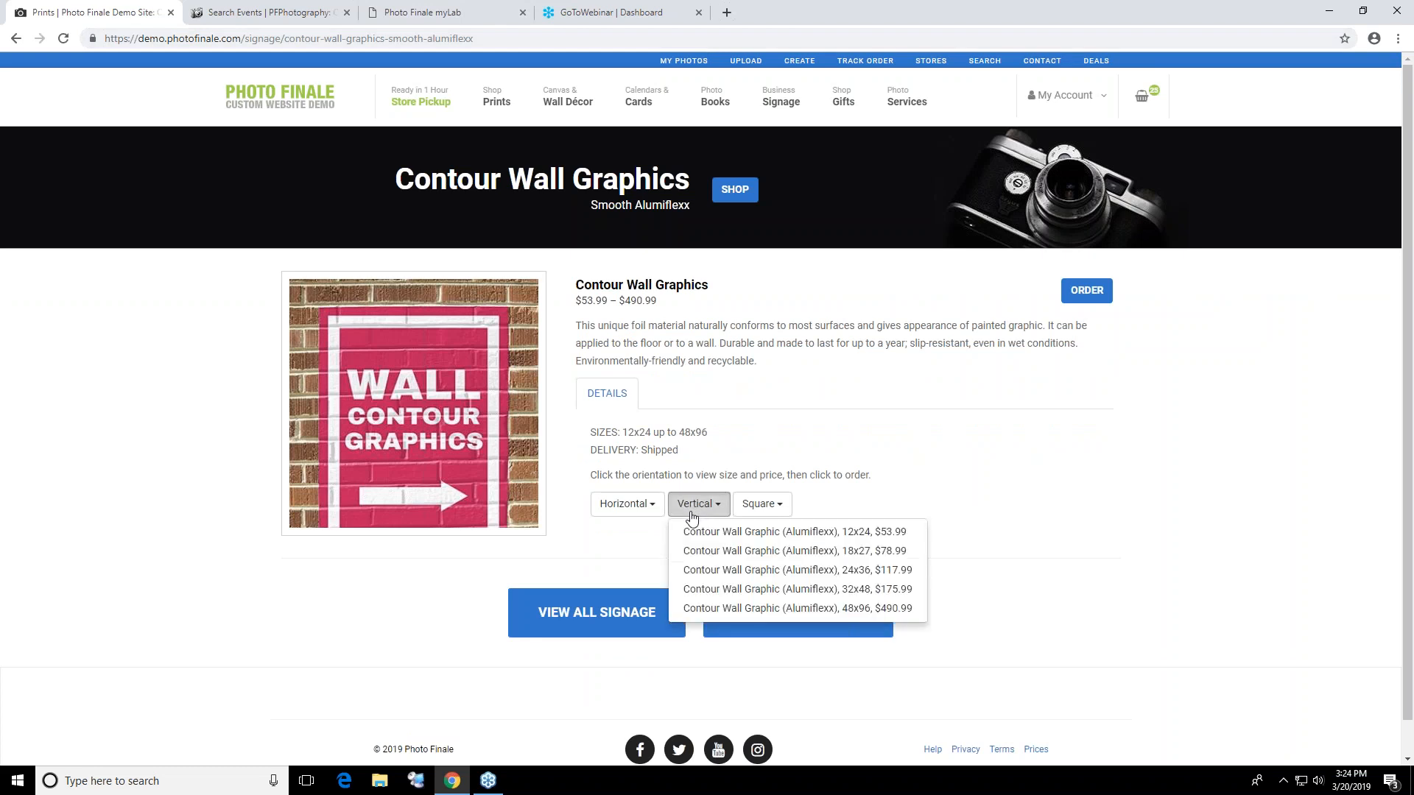
click(697, 552)
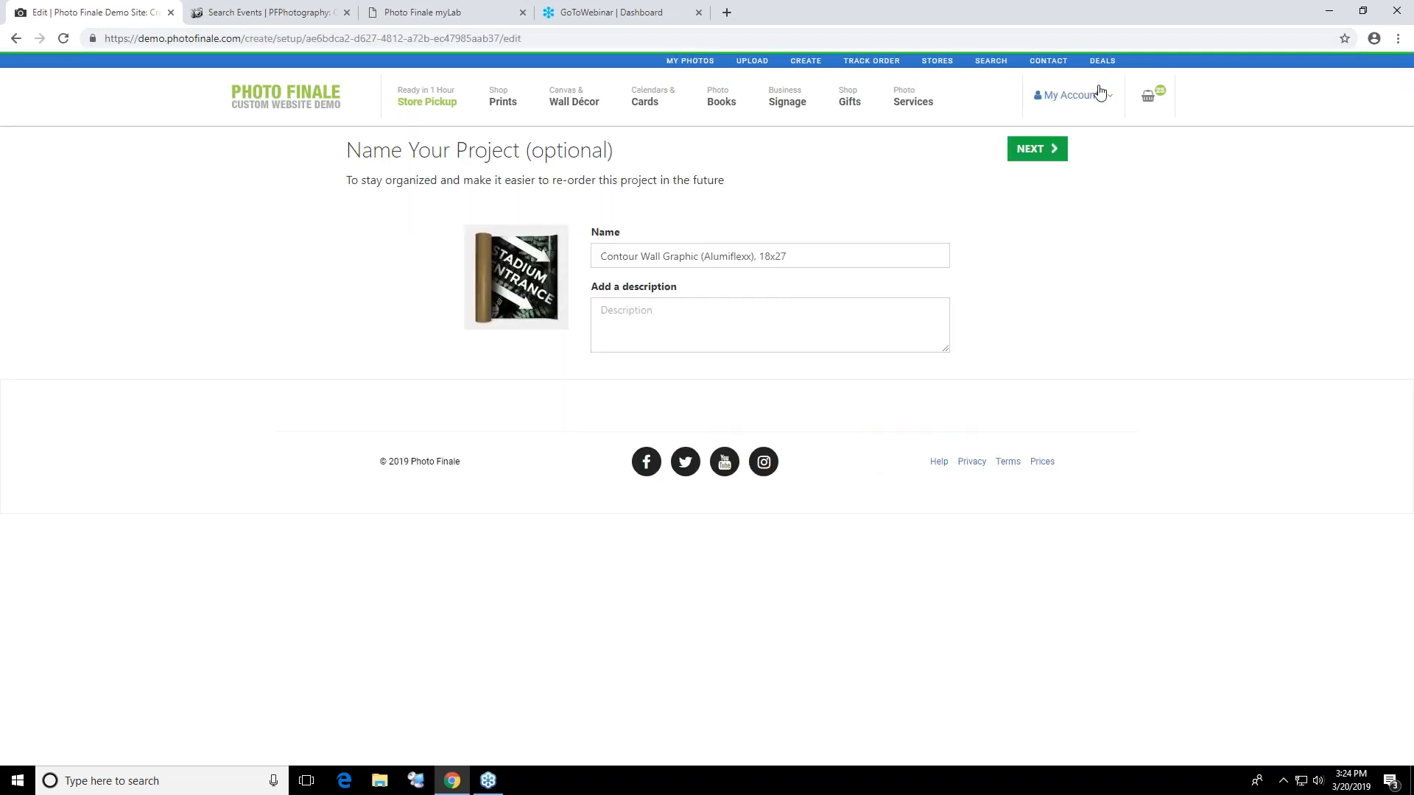
click(1031, 149)
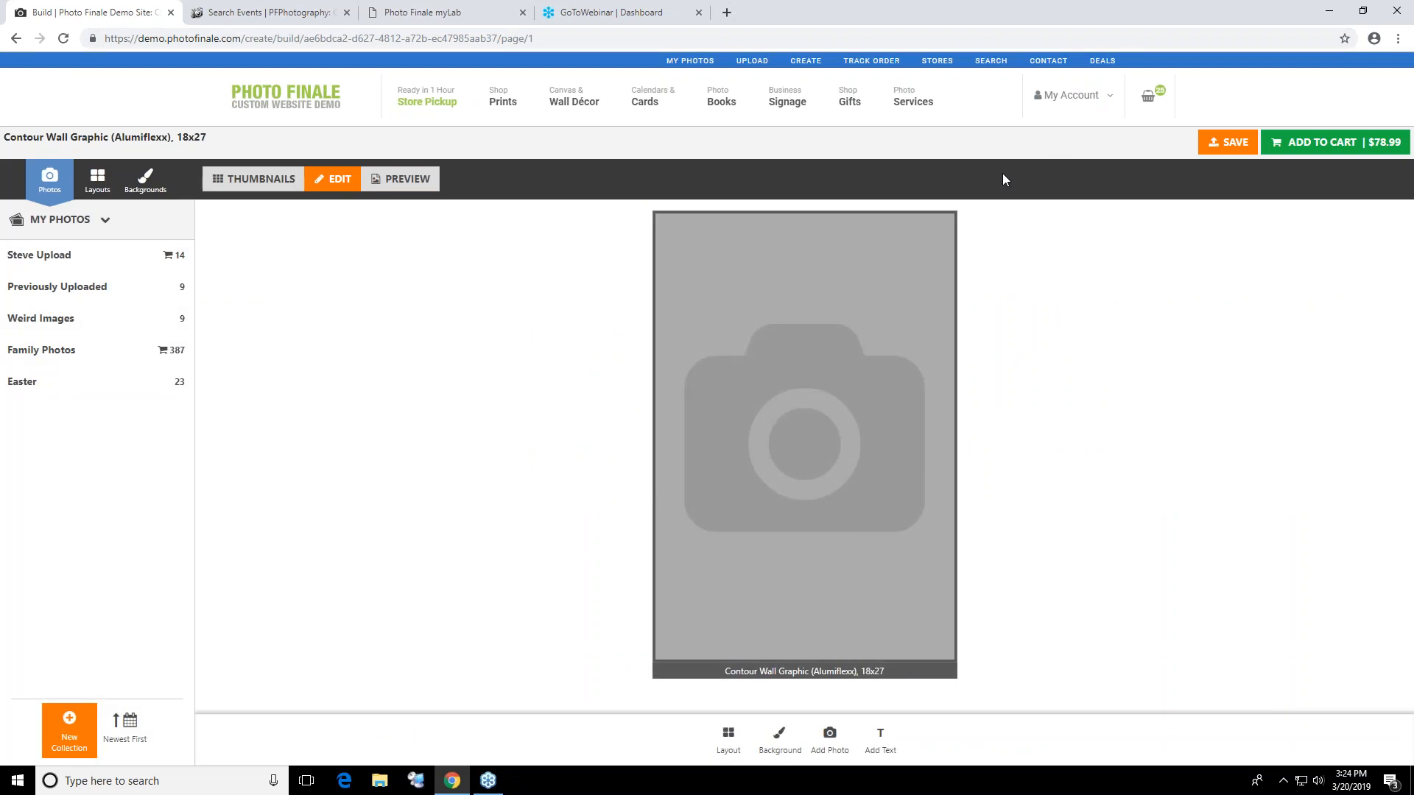
Look through the account's saved projects and open the 8x8 Prestige Layflat project
mouse_move(1115, 121)
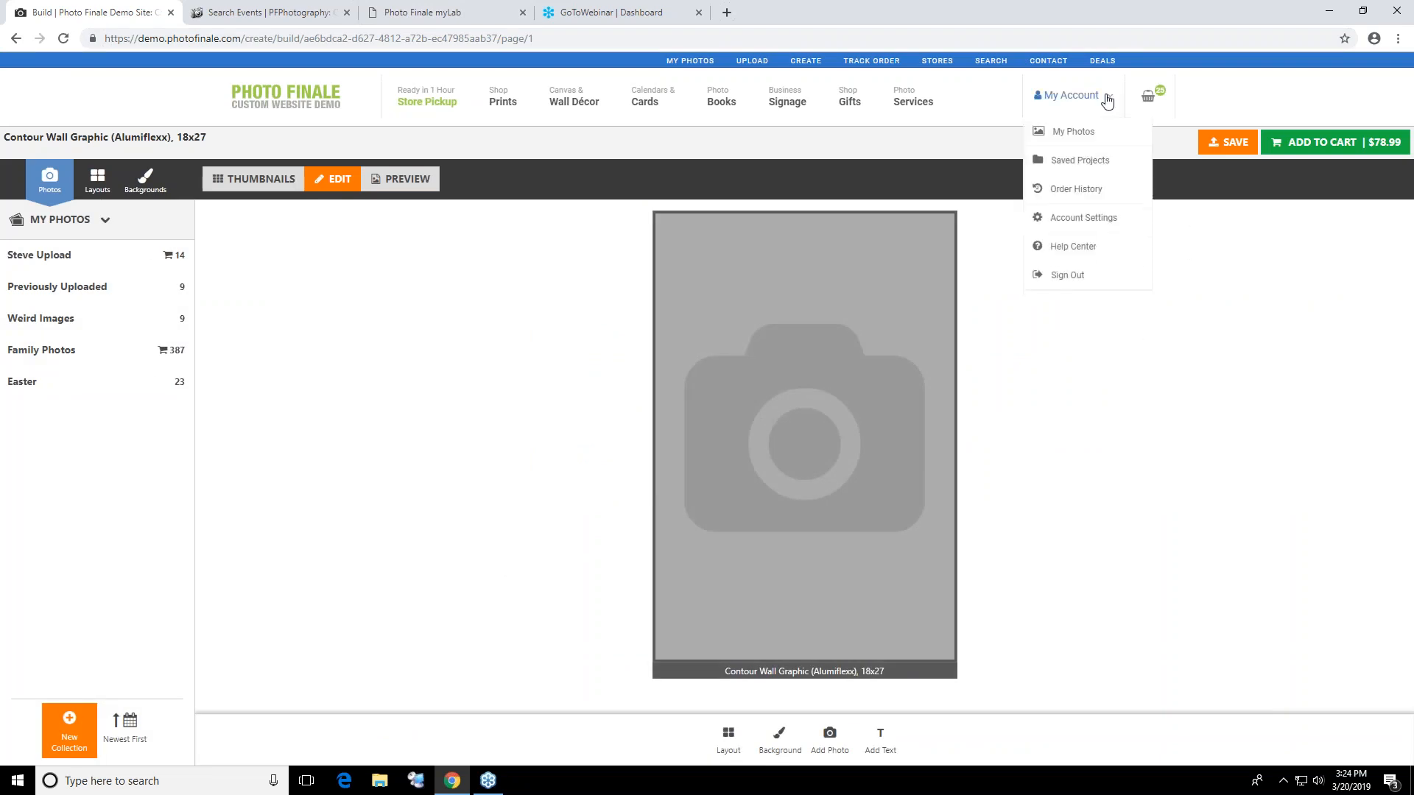
click(1084, 163)
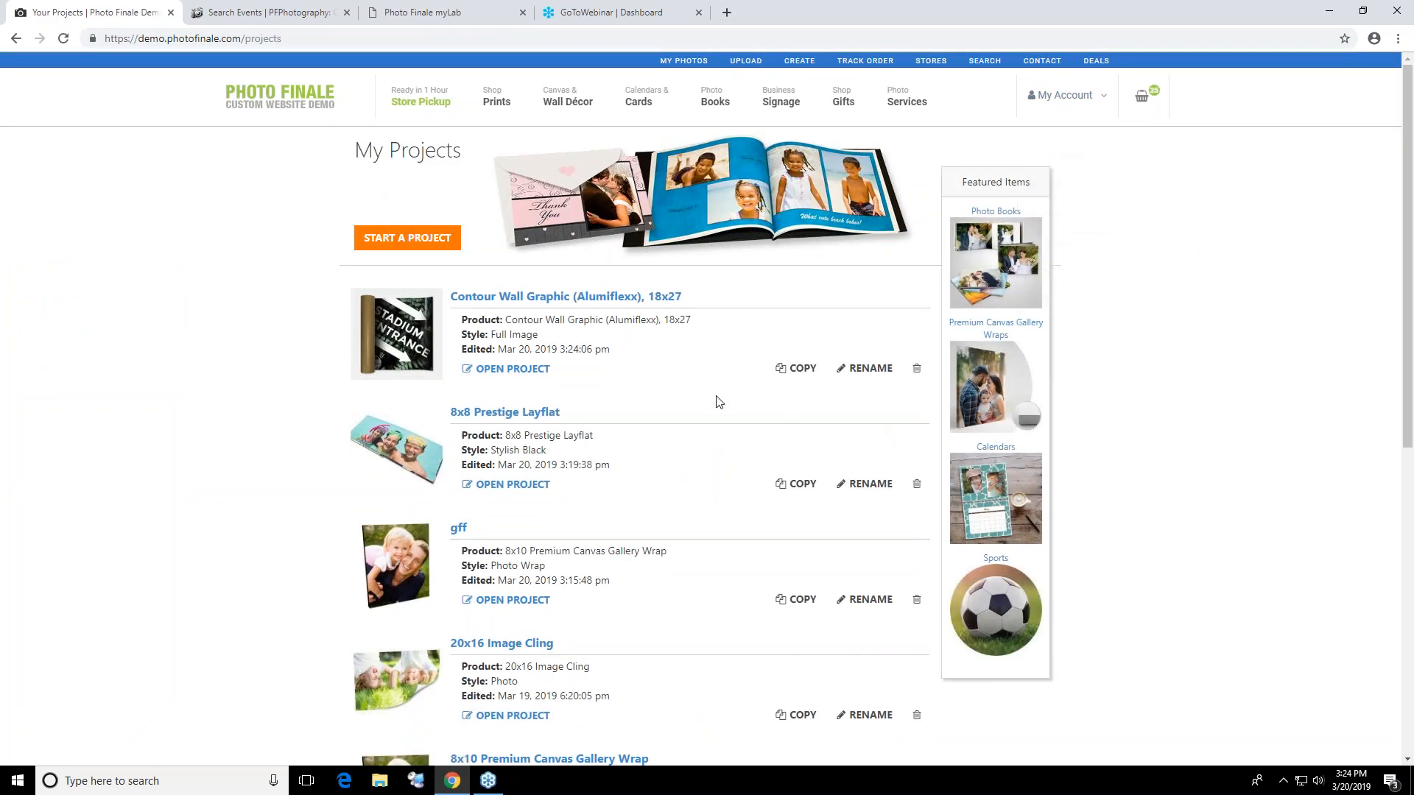
scroll(653, 347, down, 5)
scroll(655, 534, down, 3)
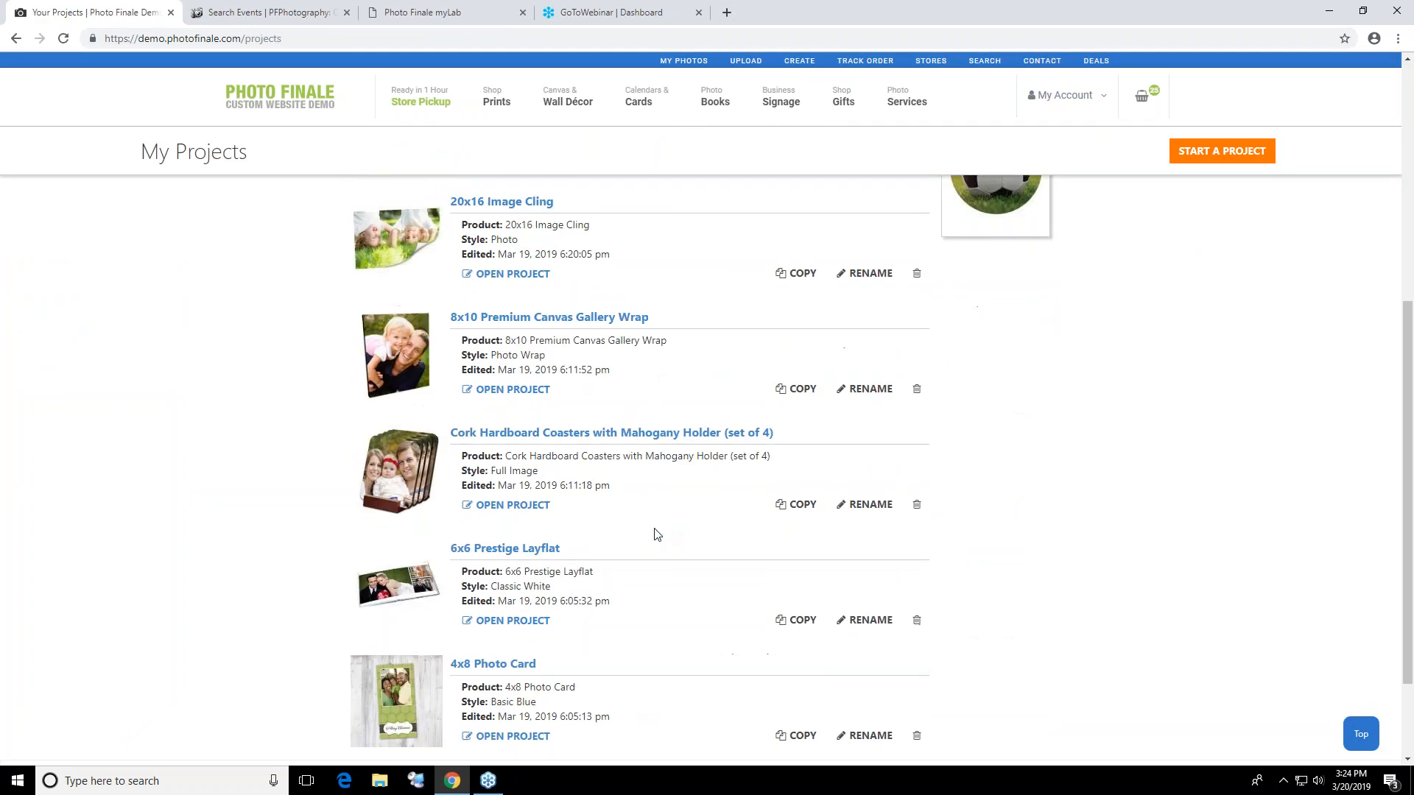
scroll(674, 486, up, 5)
scroll(676, 485, up, 3)
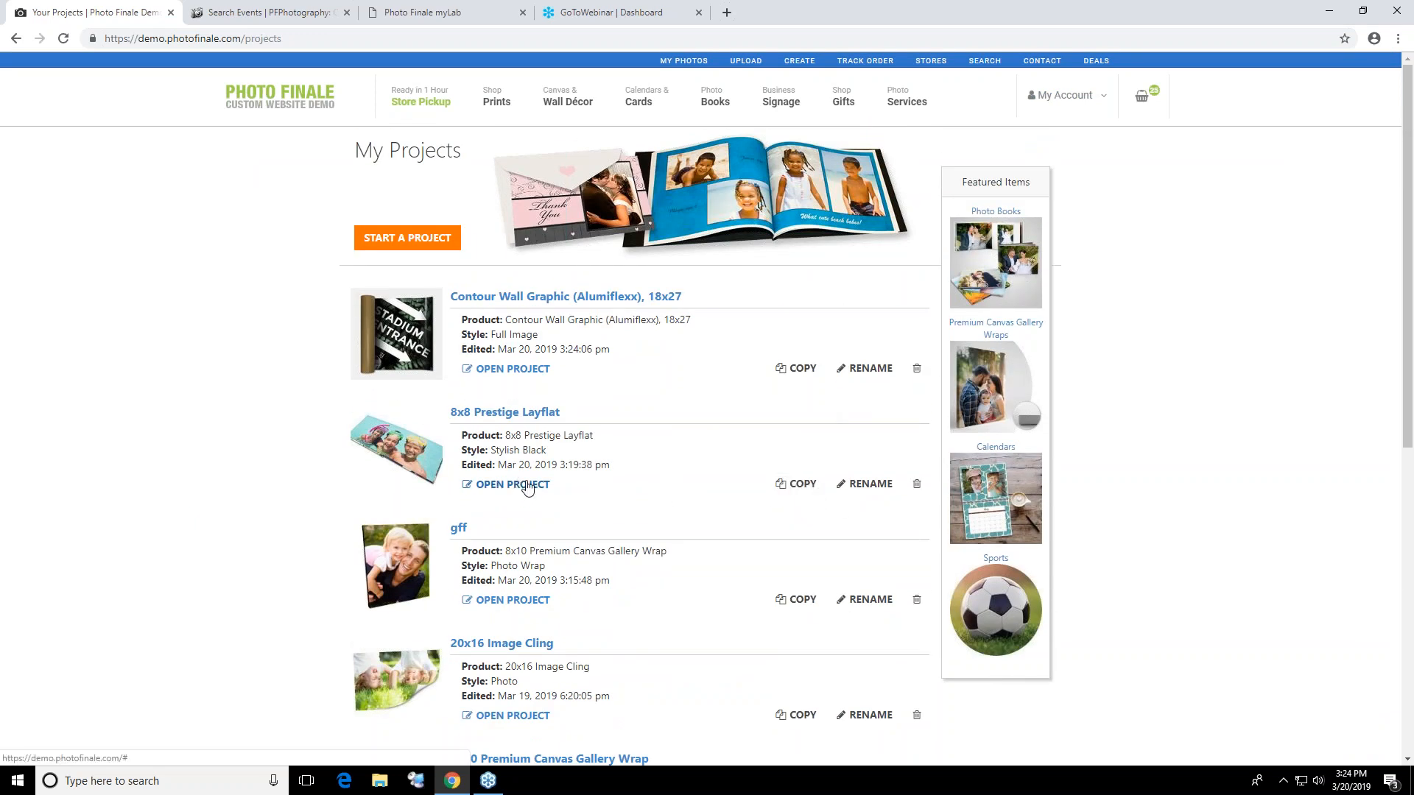
click(528, 485)
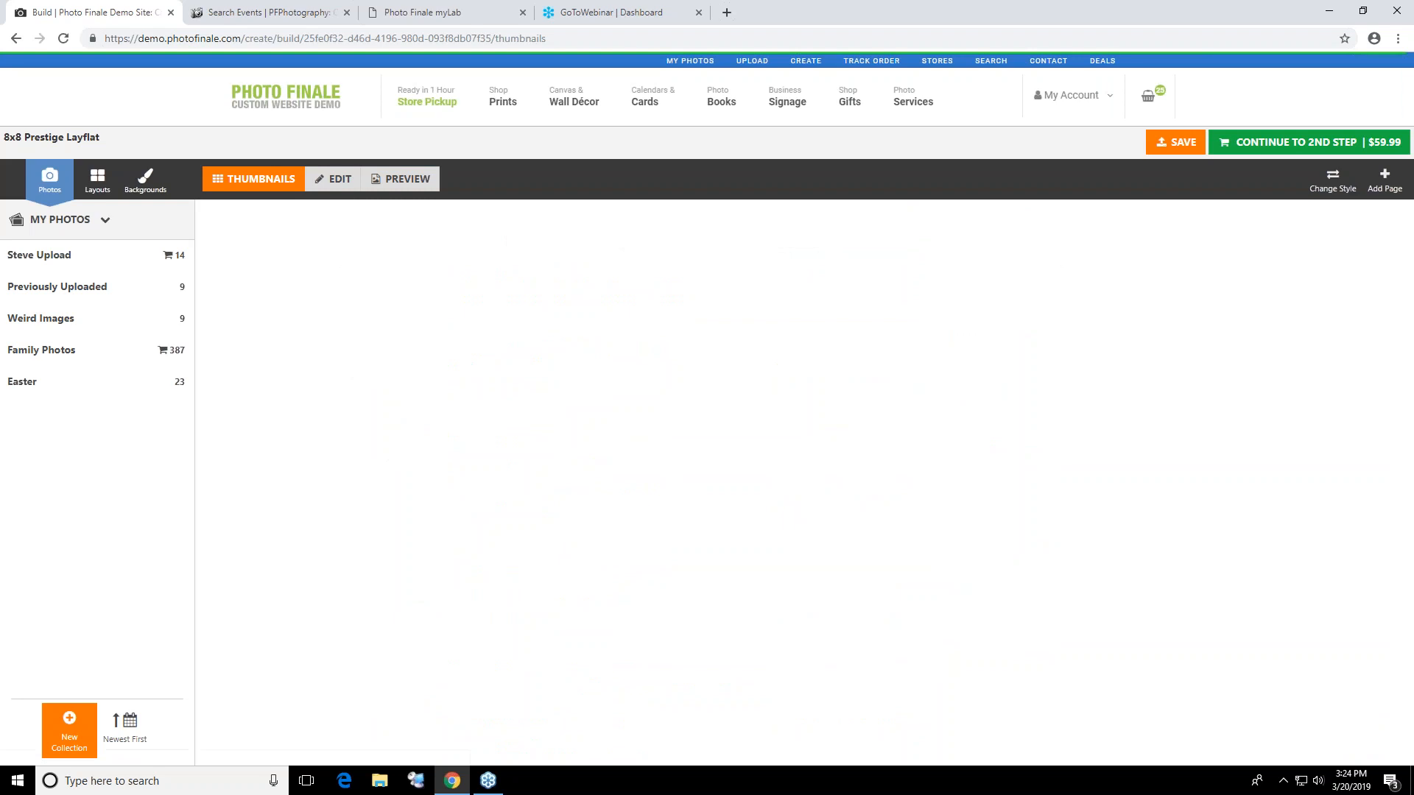
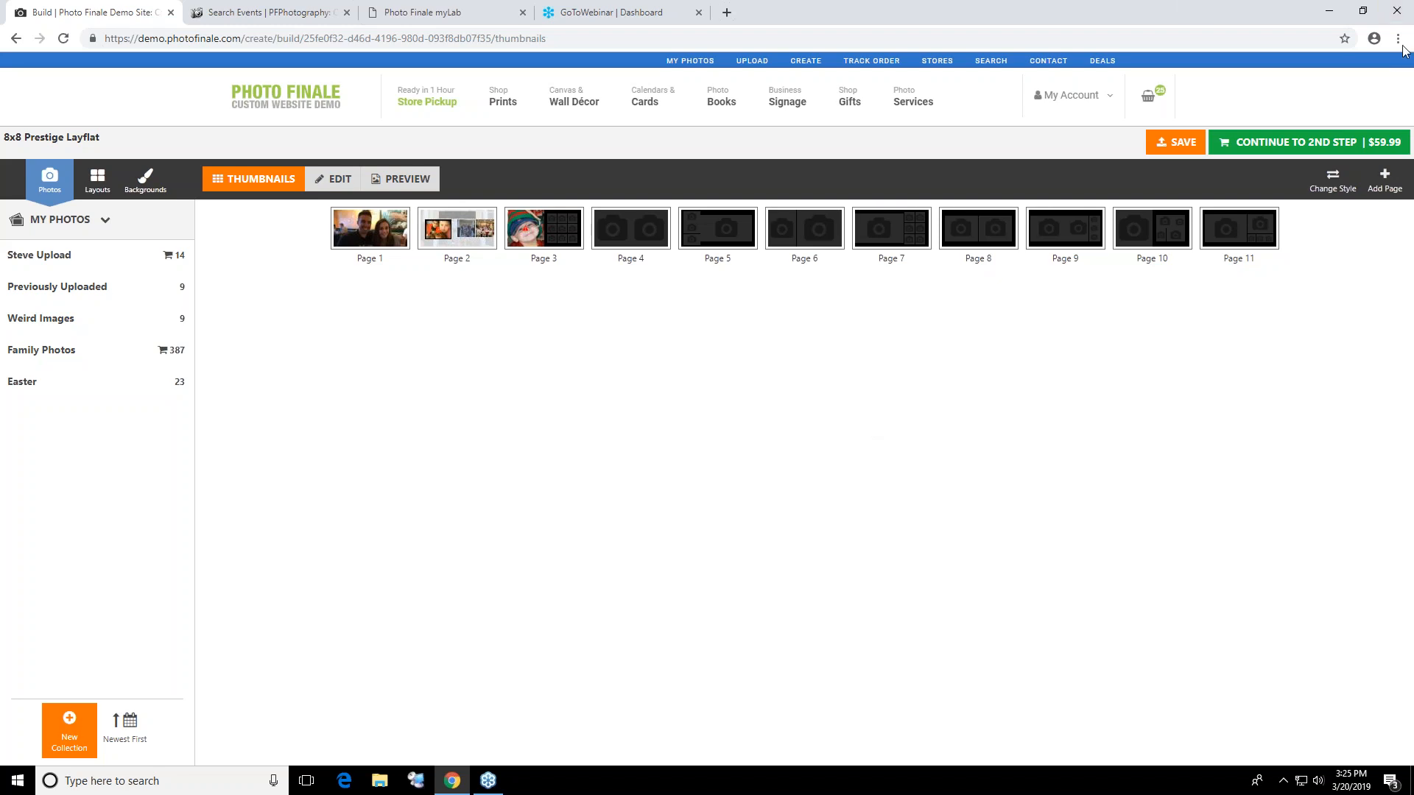
Return to the demo site's home page and open the Brushed Aluminum product page from the wall décor range
click(292, 104)
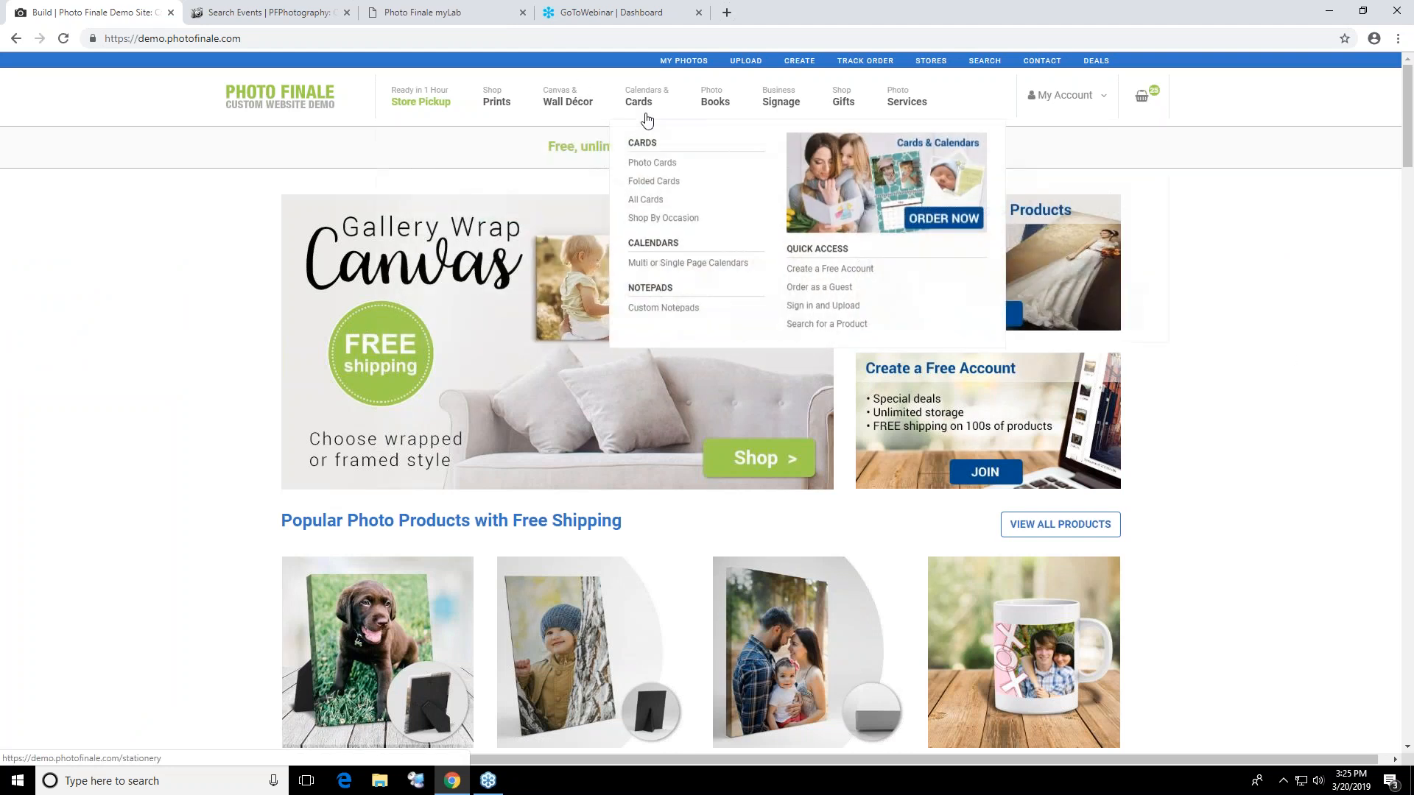
mouse_move(587, 94)
click(622, 185)
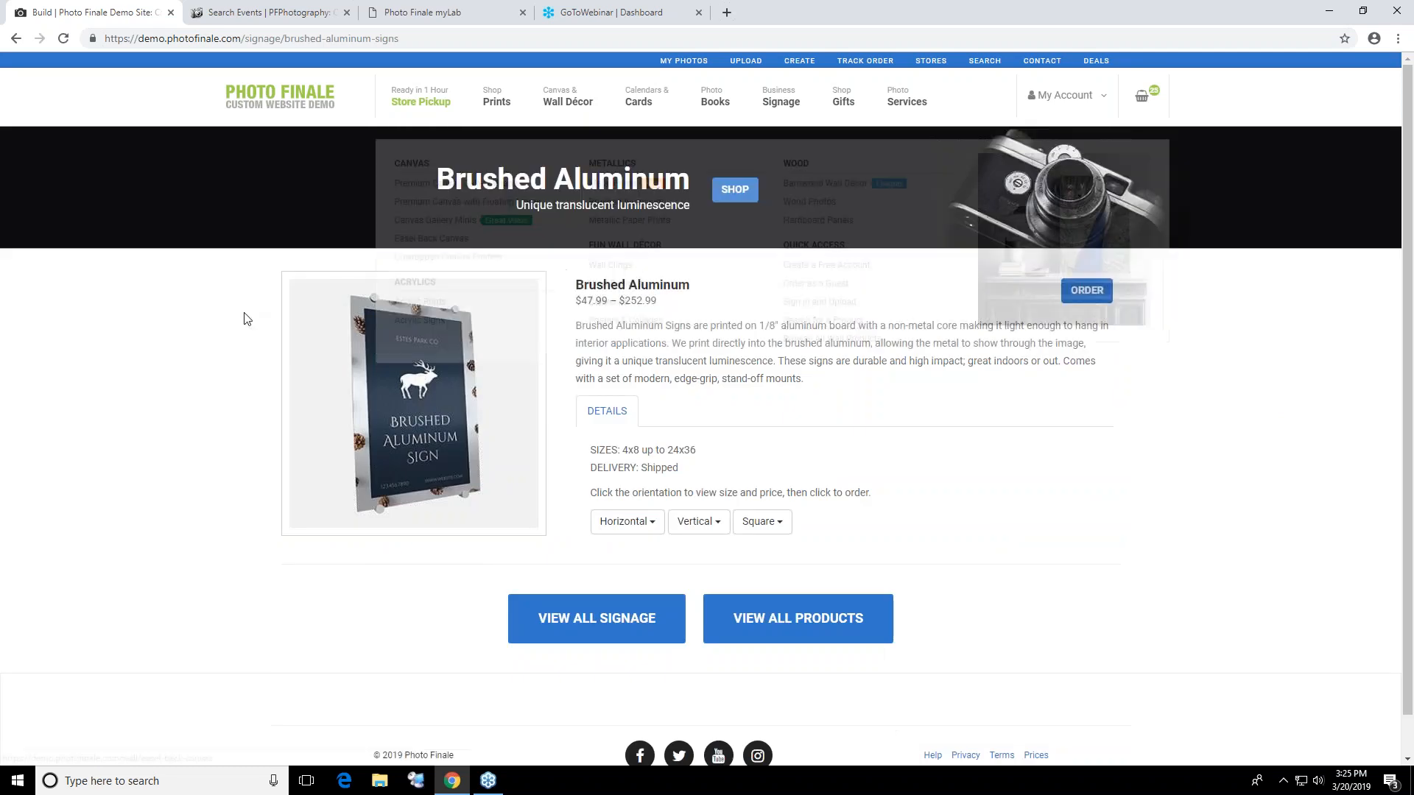
Go back to the home page, open the Photo Prints ordering page and display the Previously Uploaded collection
click(296, 89)
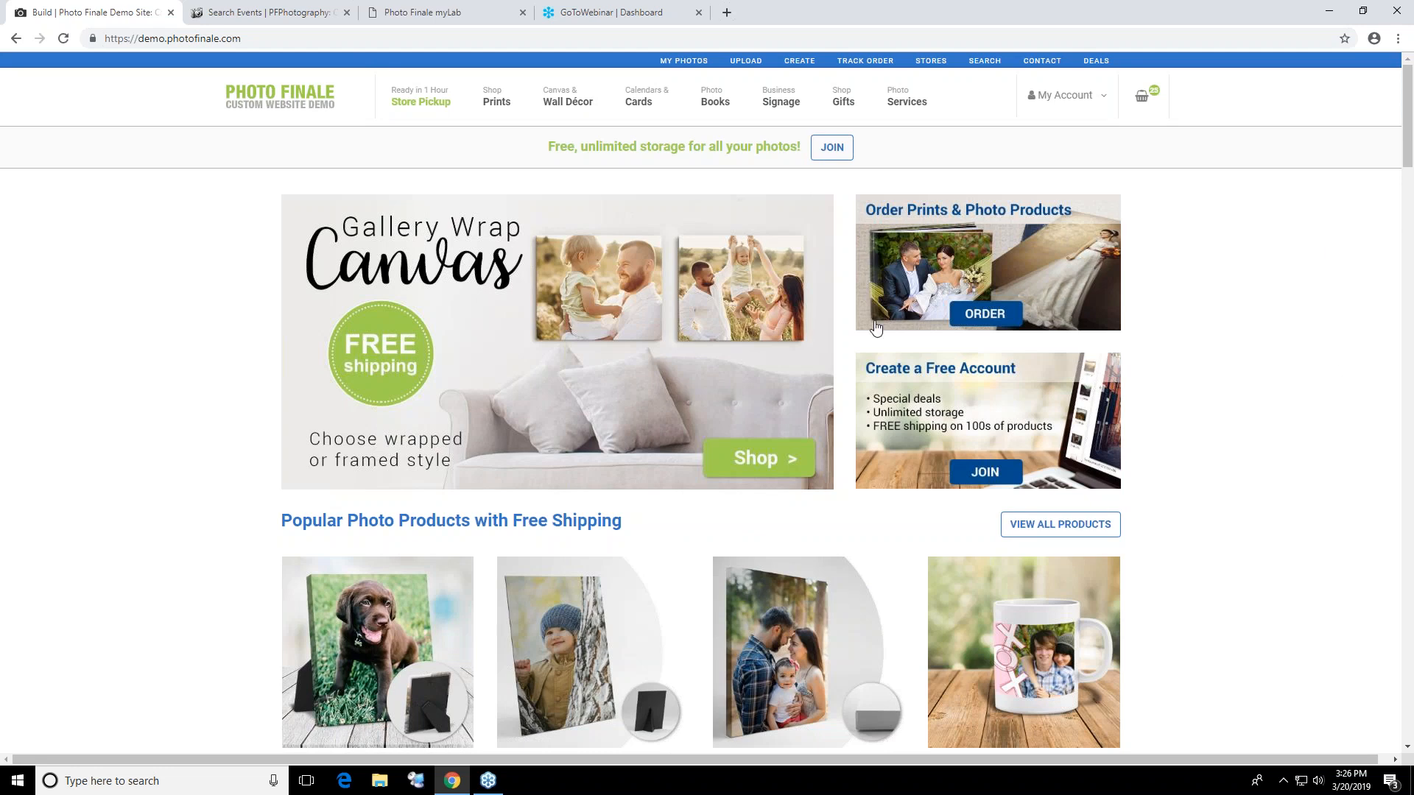
mouse_move(496, 101)
click(519, 163)
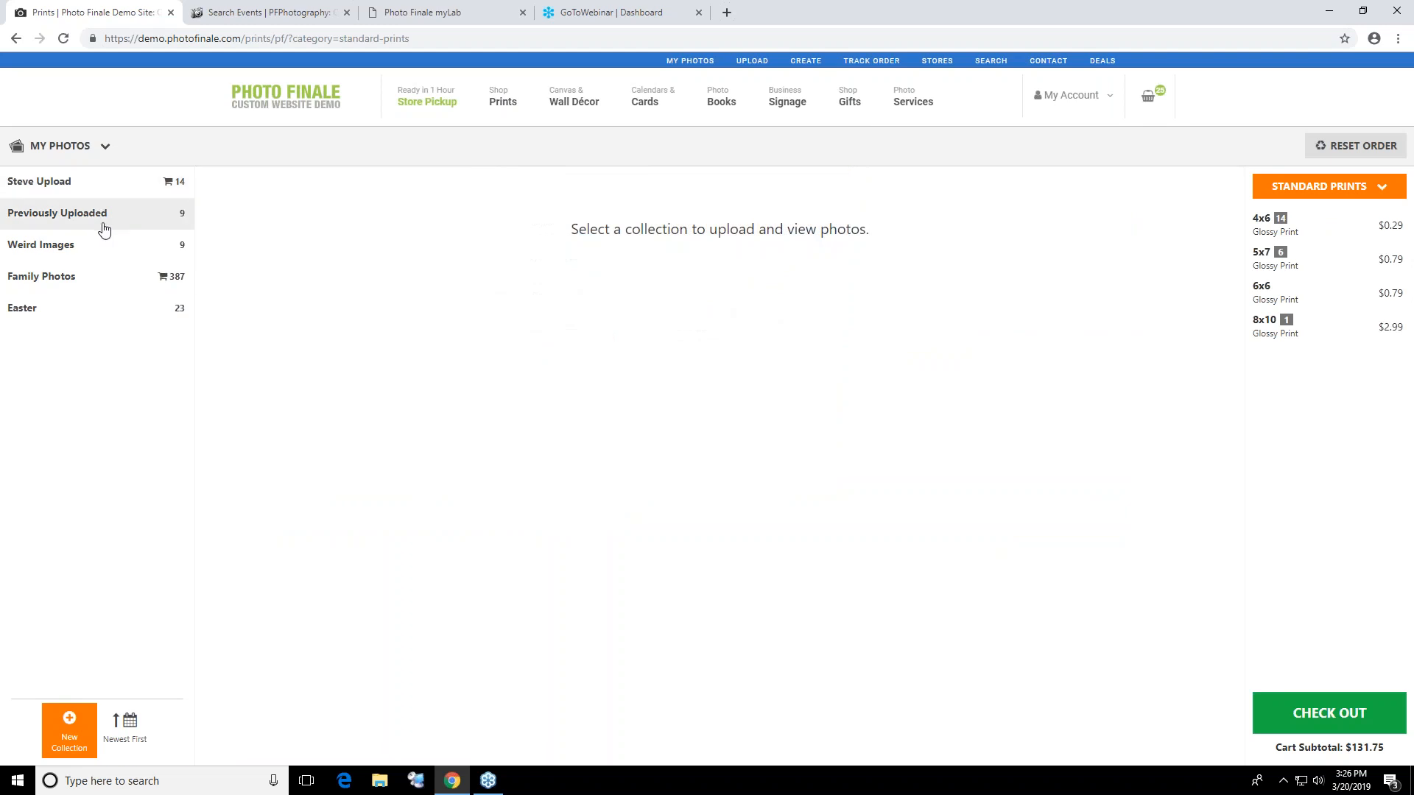
click(102, 221)
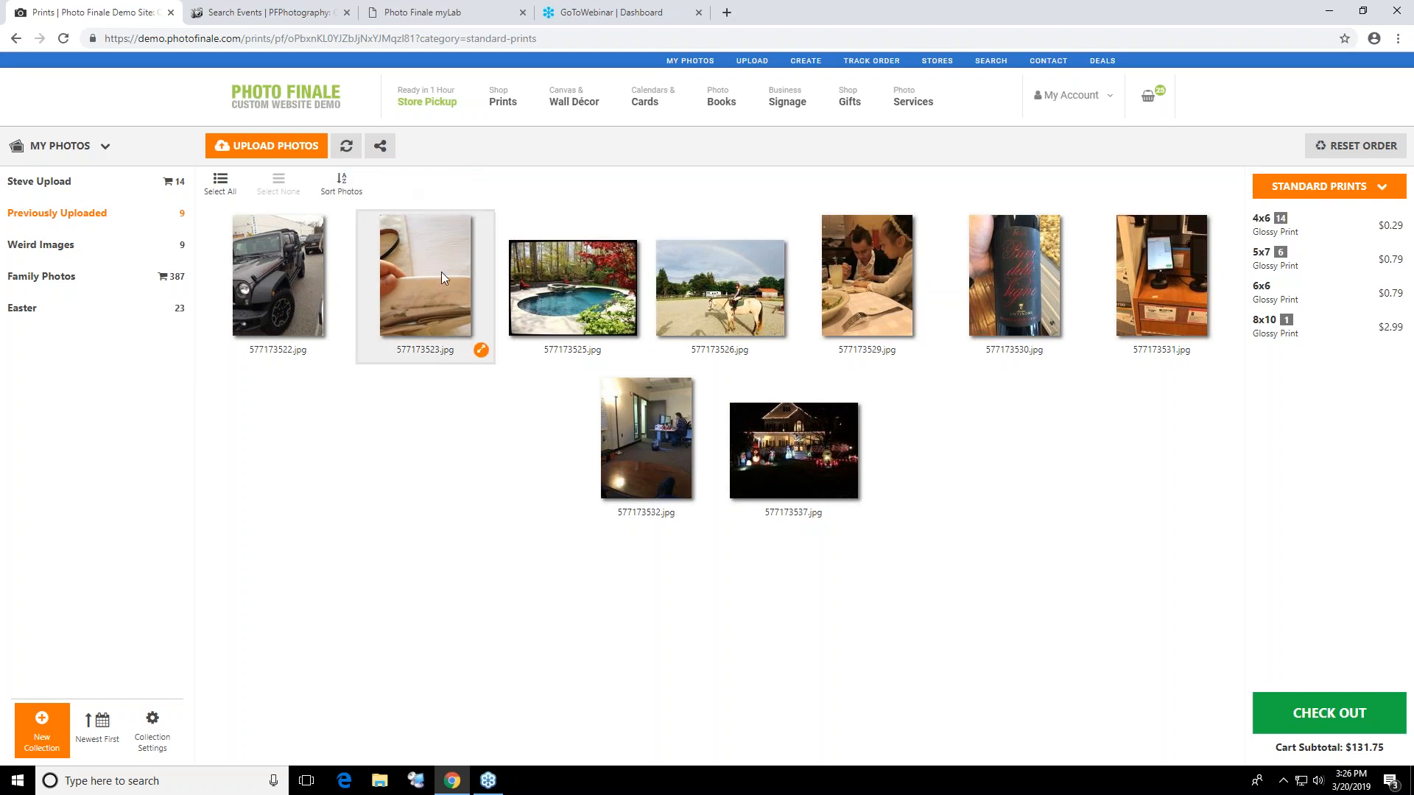
Select every photo in the Previously Uploaded collection except 577173531.jpg
click(451, 310)
click(289, 316)
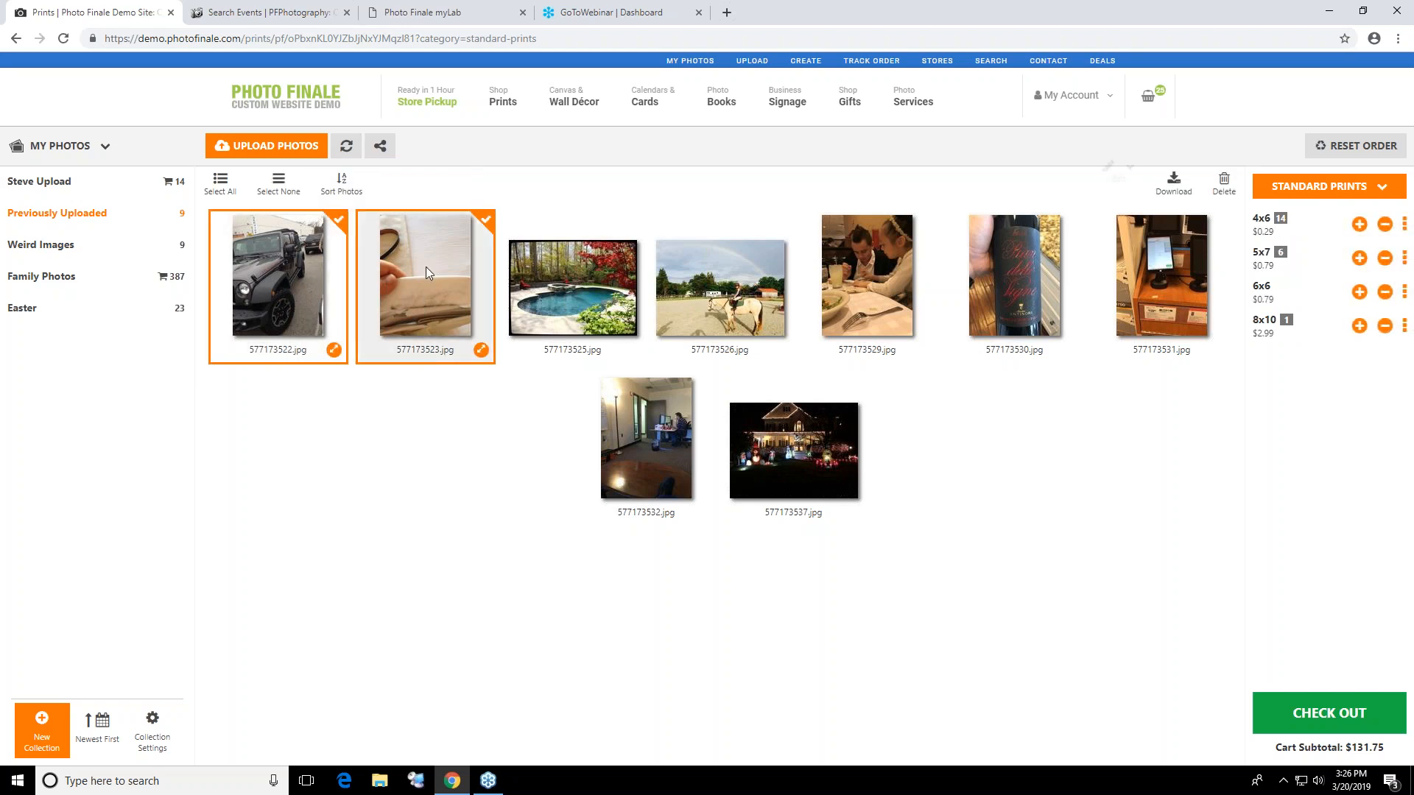
click(430, 275)
click(575, 288)
click(769, 263)
click(910, 242)
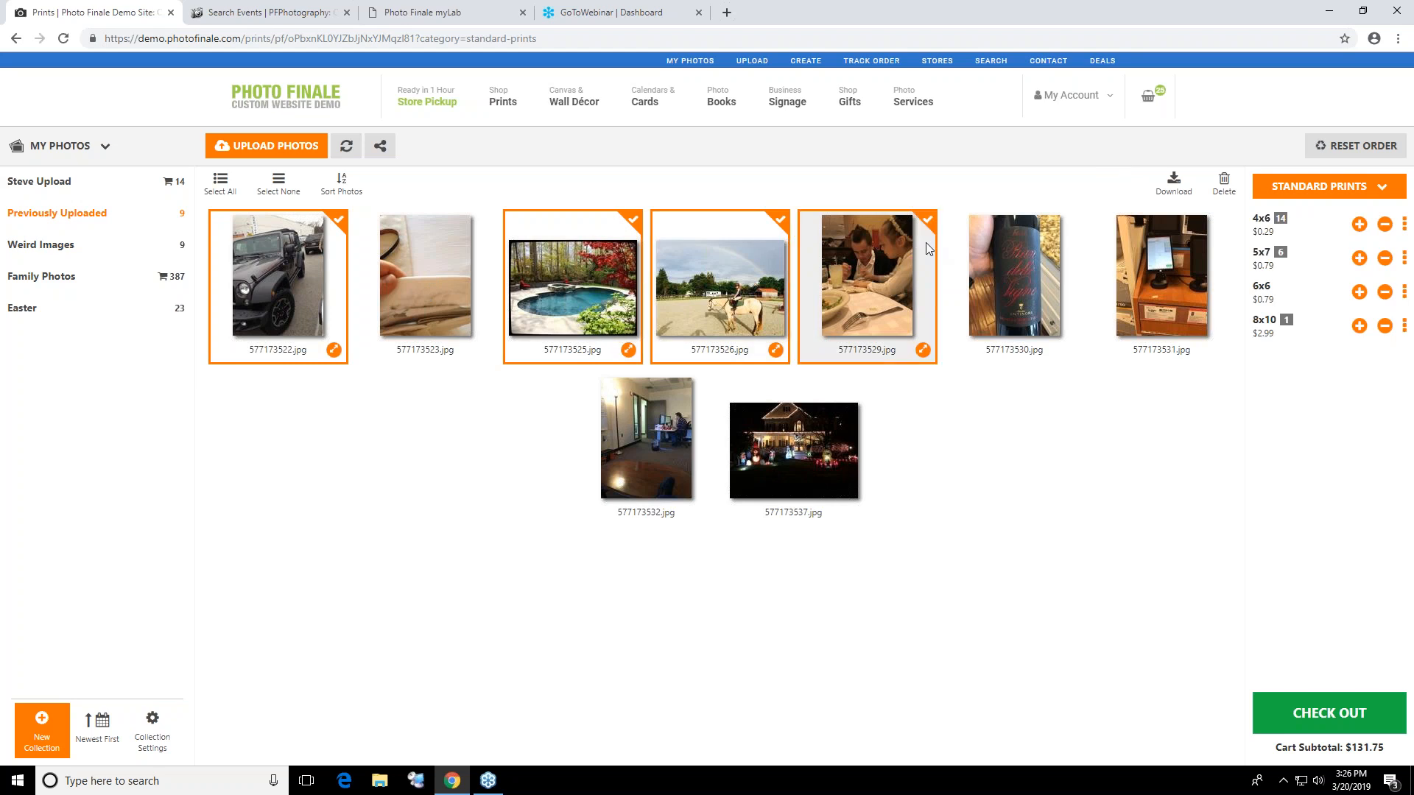
click(1031, 272)
click(838, 414)
click(635, 462)
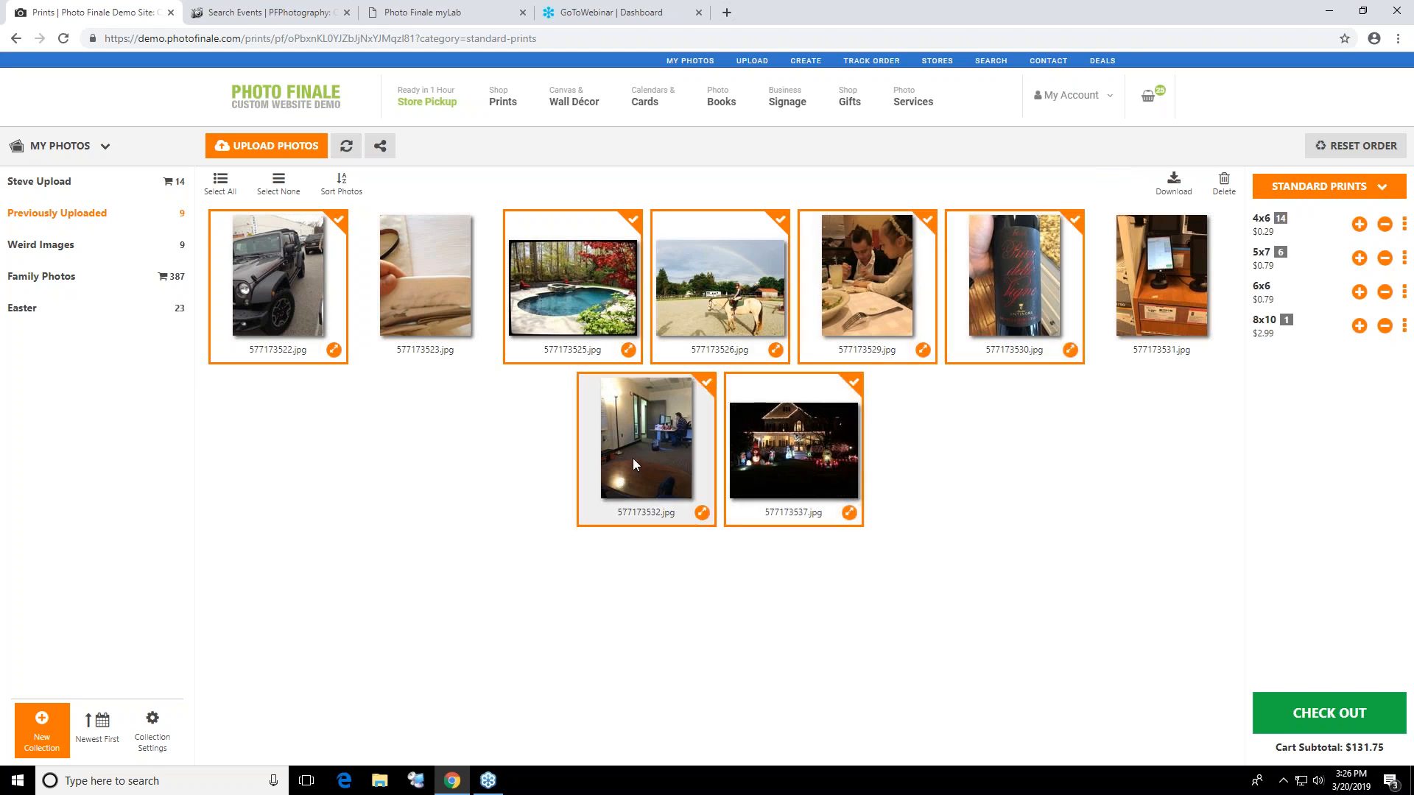
click(450, 312)
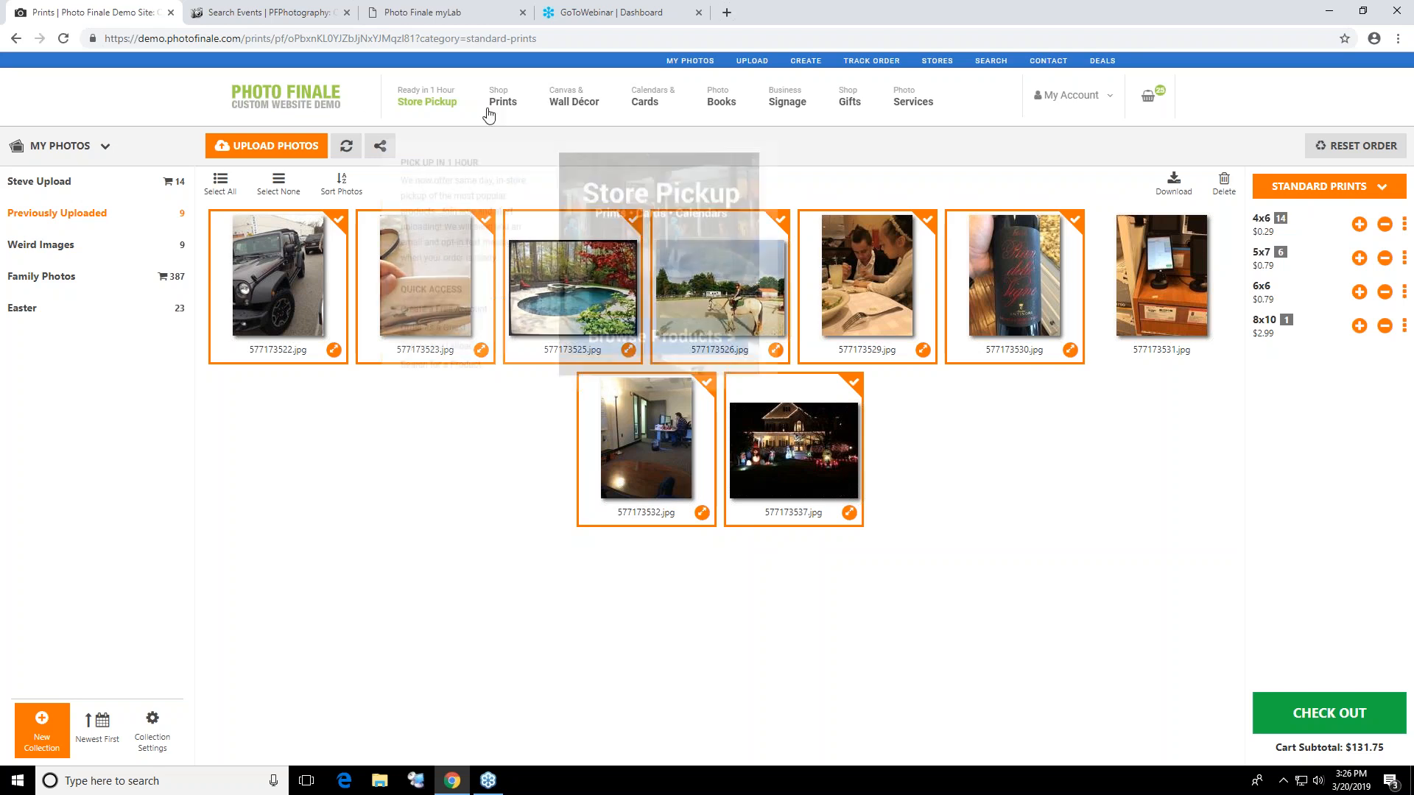
Look through the photo books overview and the book, print and wall décor product ranges
click(725, 100)
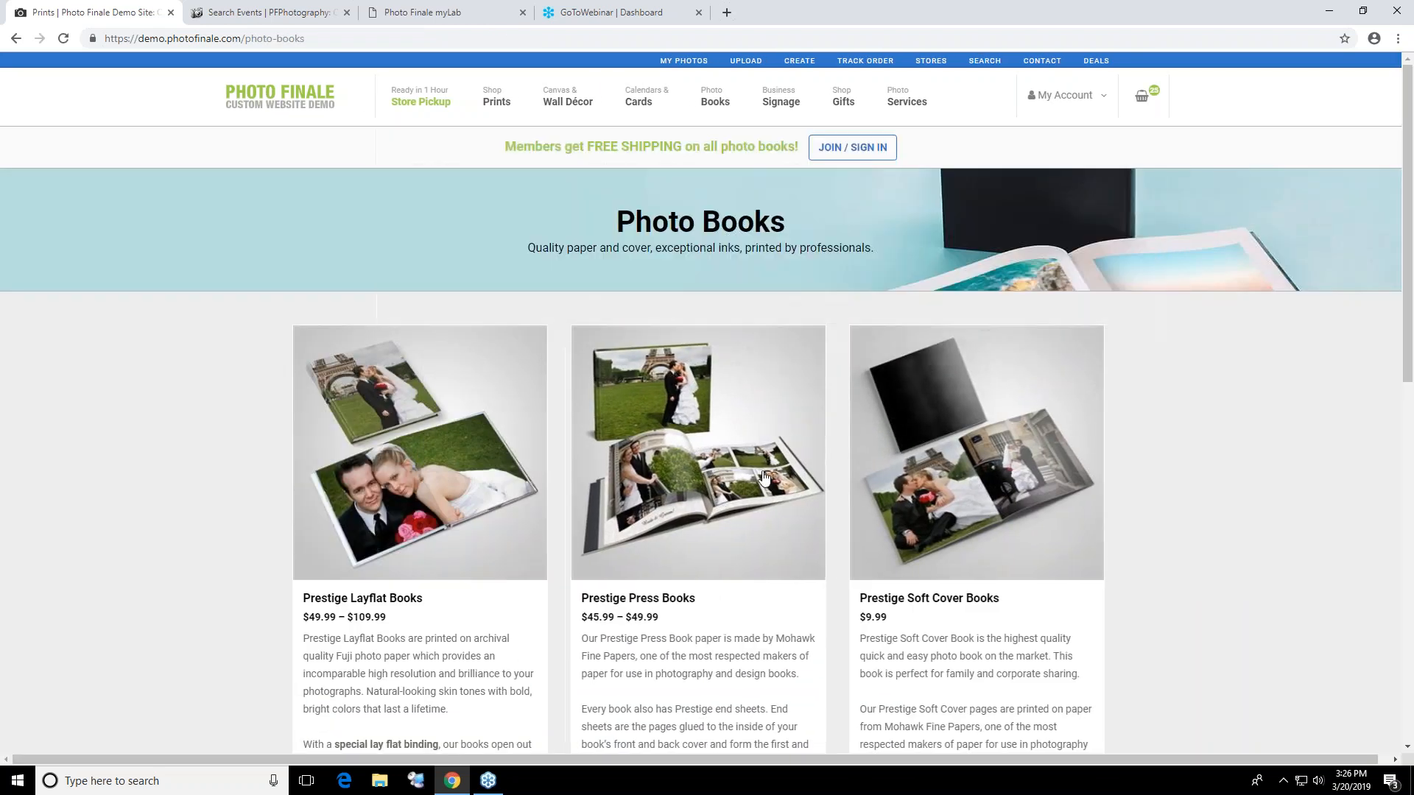
scroll(740, 464, down, 8)
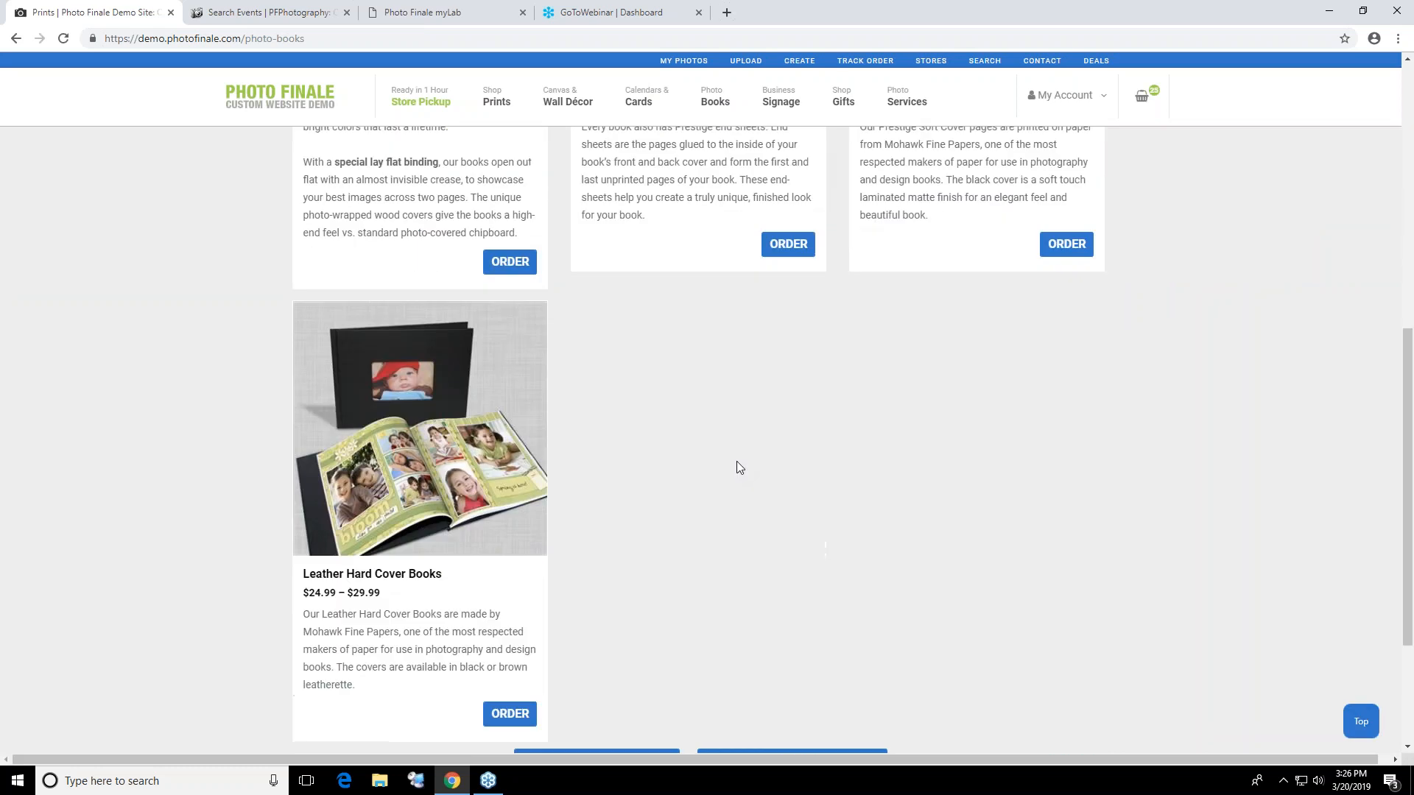
scroll(728, 449, down, 3)
scroll(726, 446, up, 11)
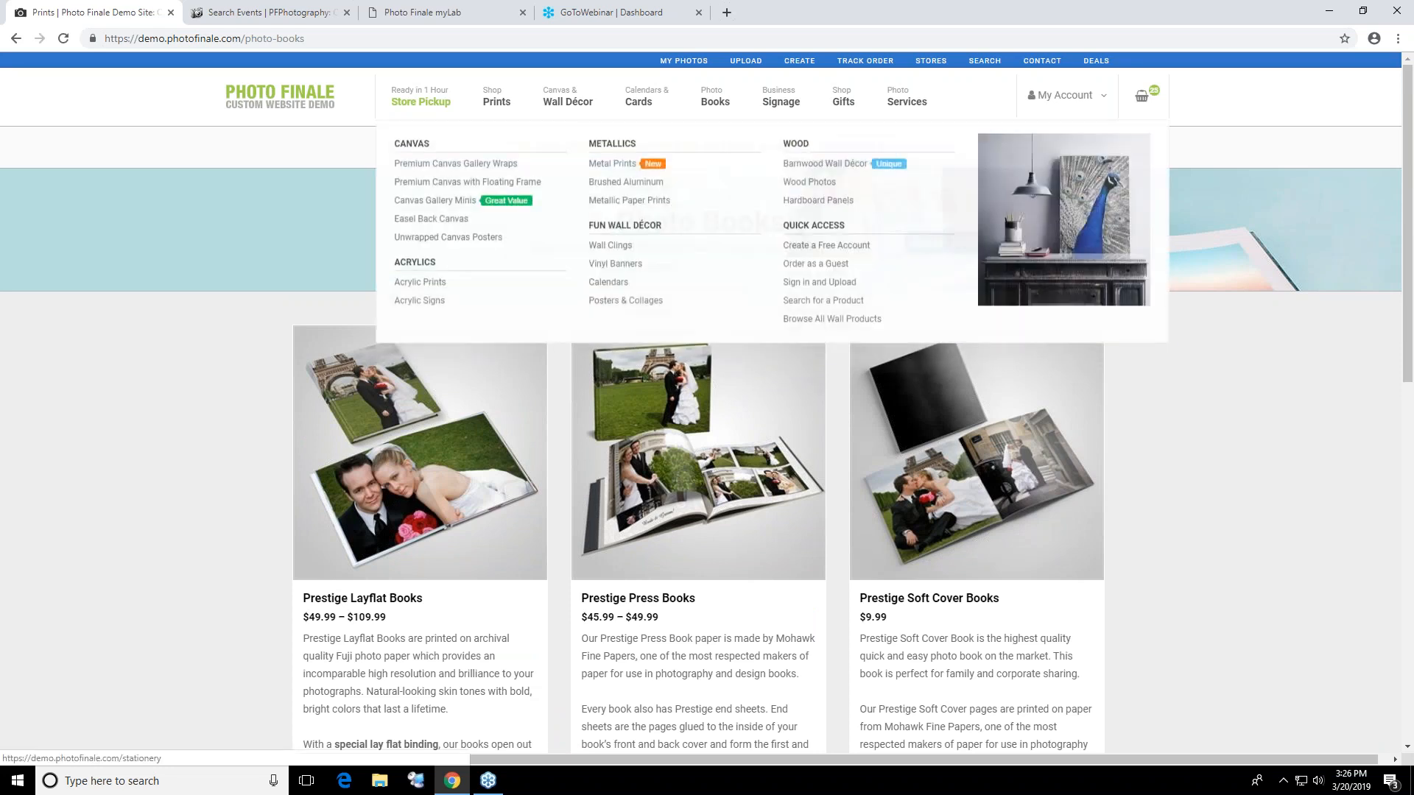
mouse_move(712, 100)
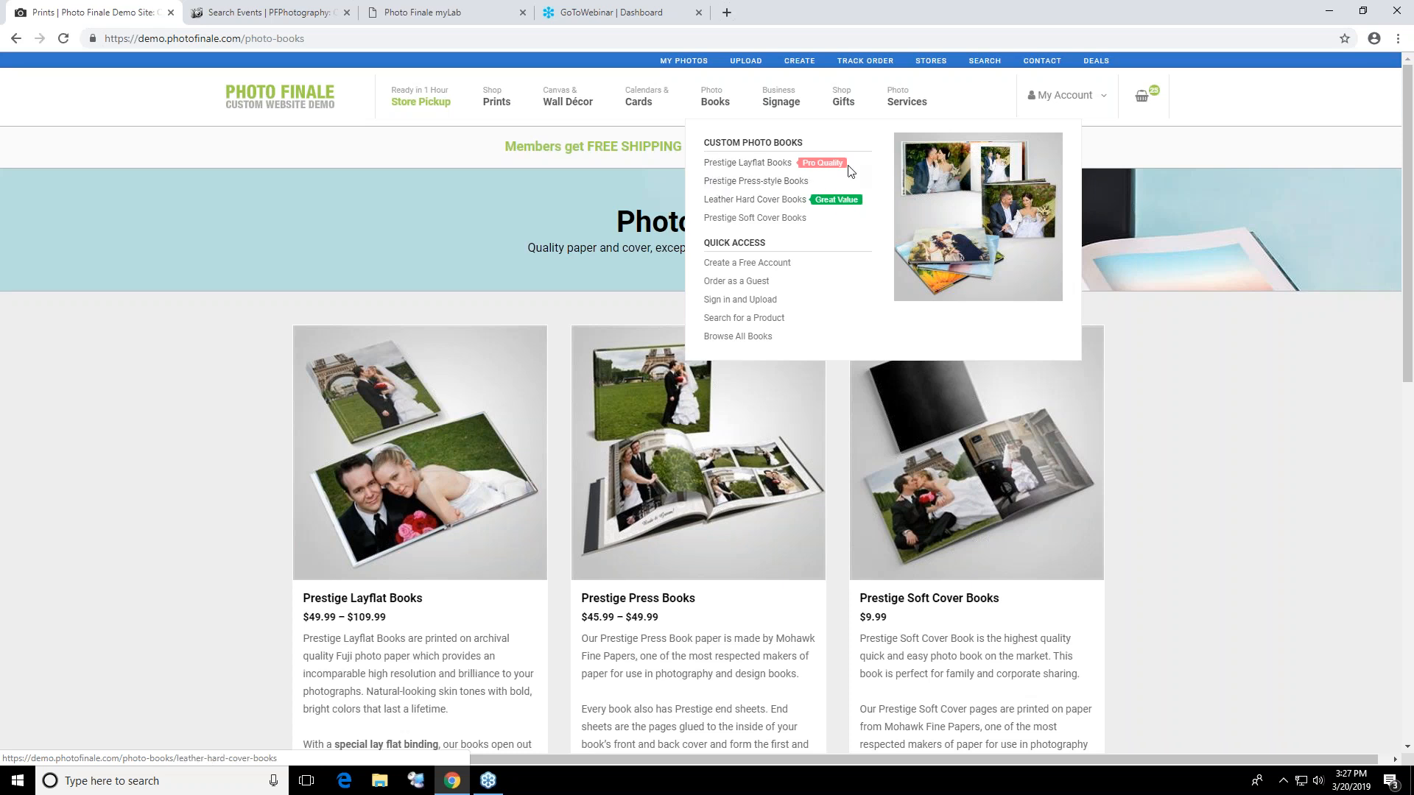
mouse_move(489, 108)
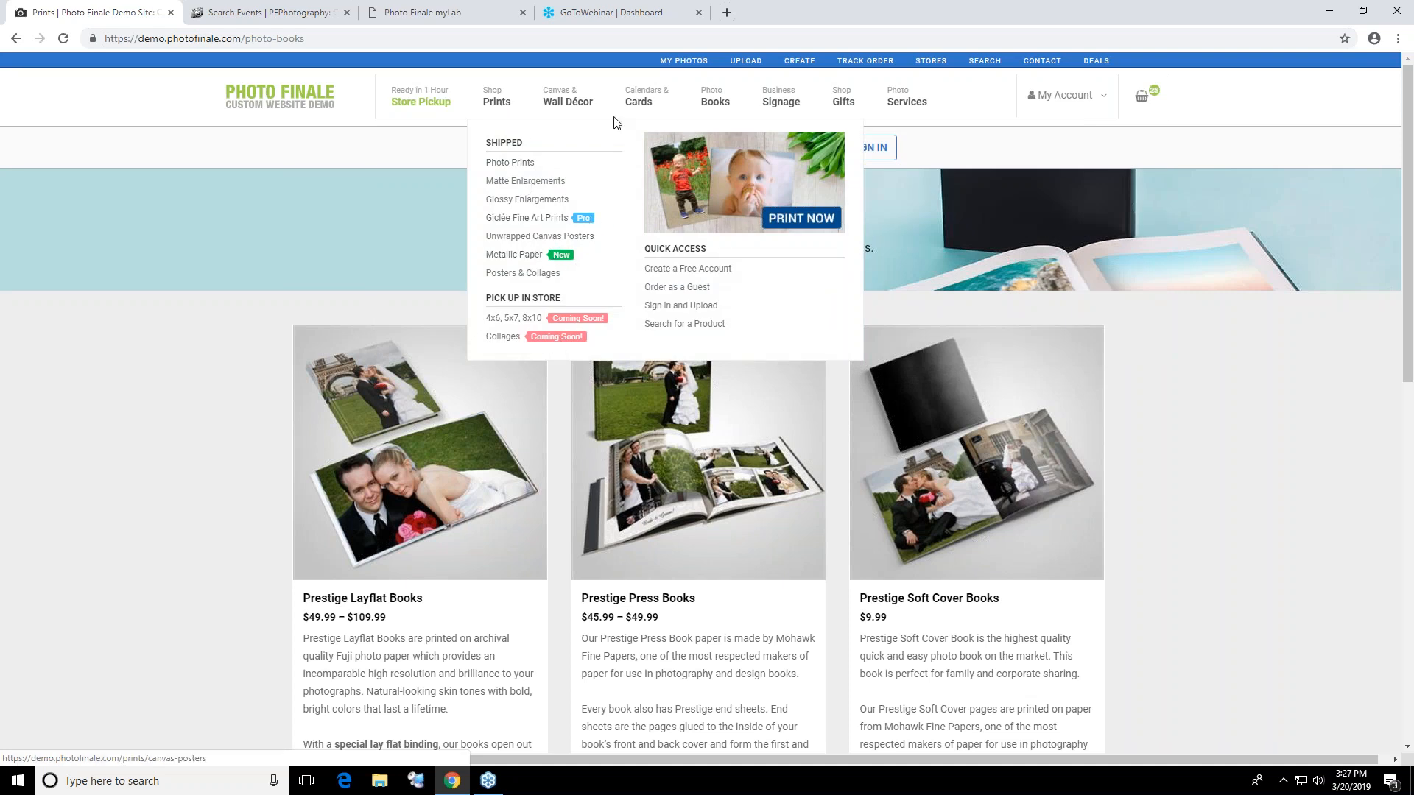
mouse_move(528, 127)
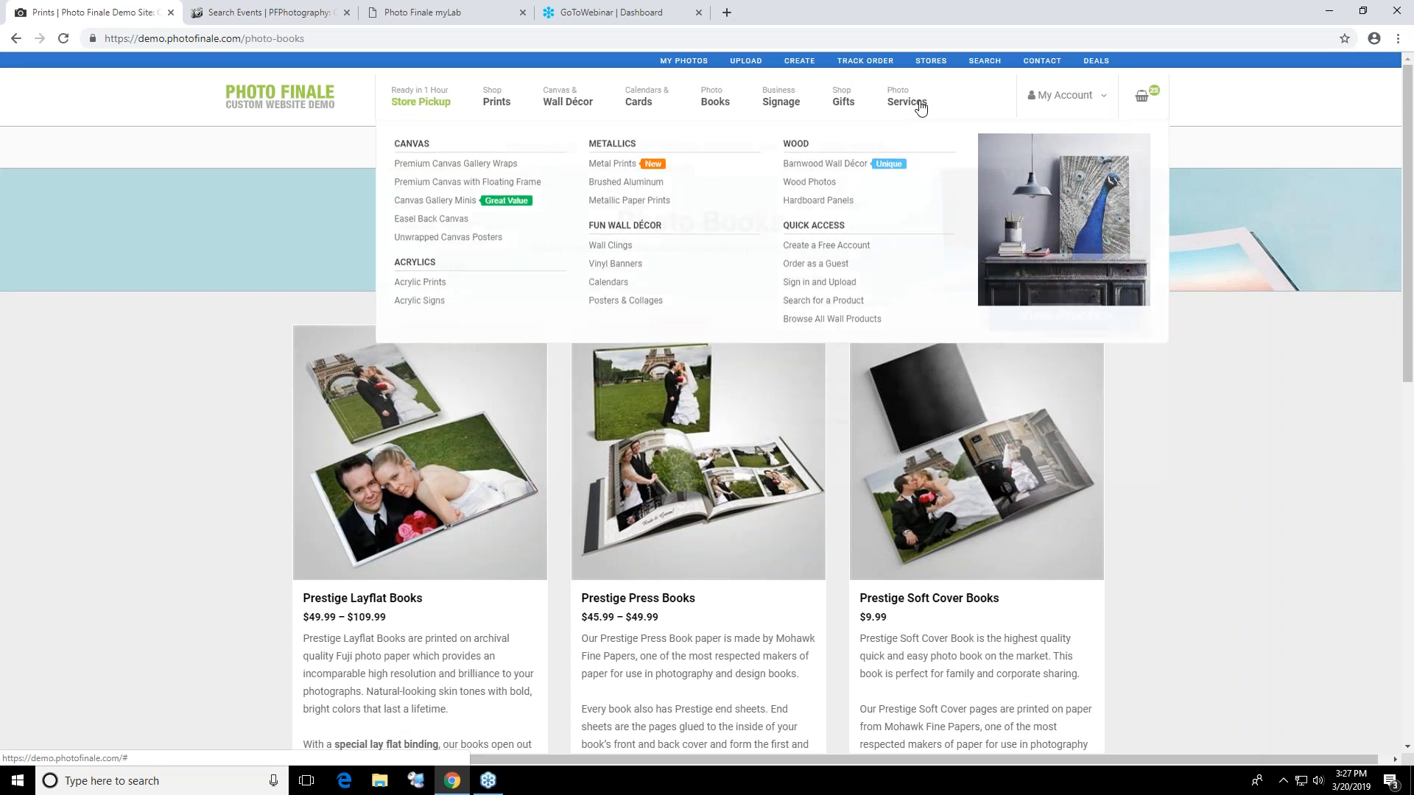
Switch to myLab and search the customer list by the customer's last name
click(447, 13)
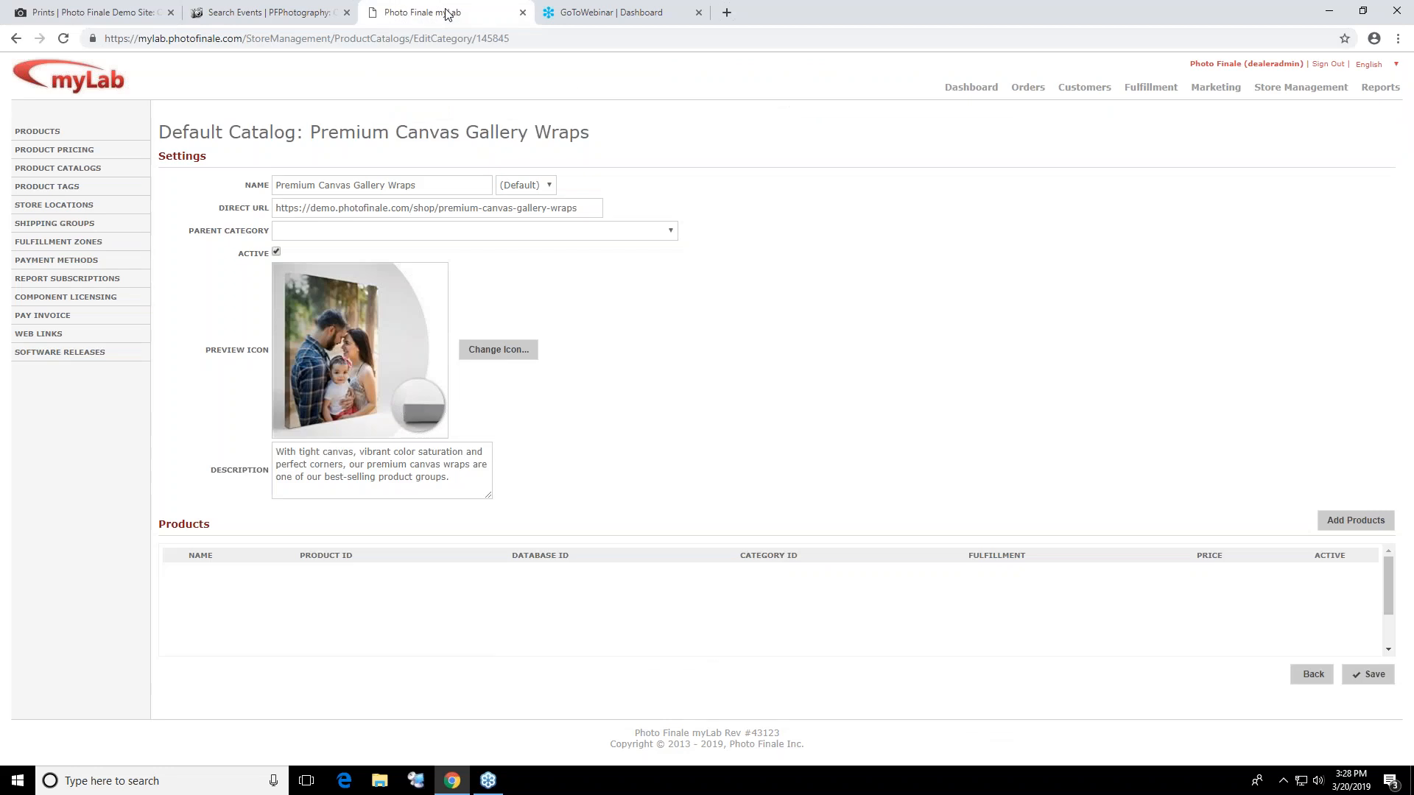
click(964, 100)
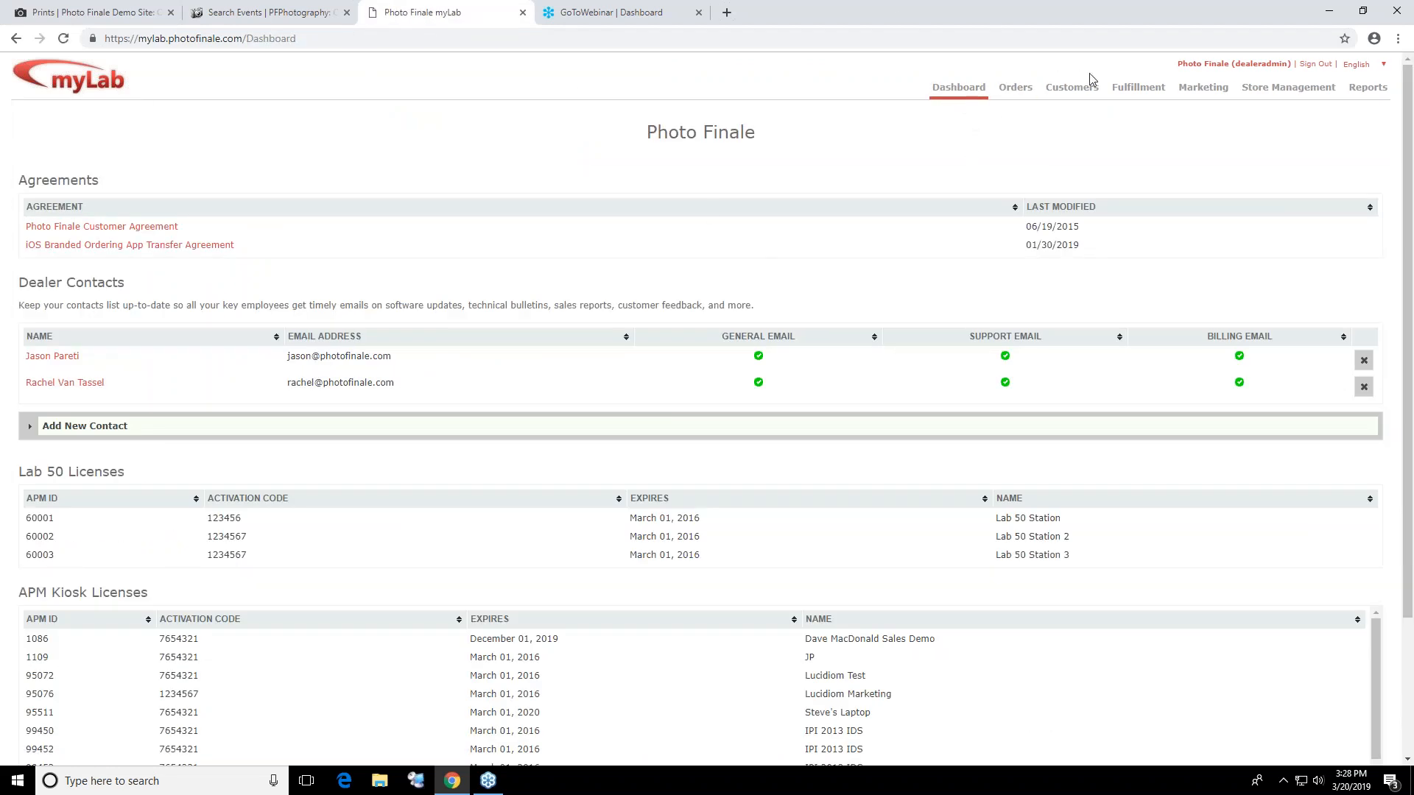
click(1072, 88)
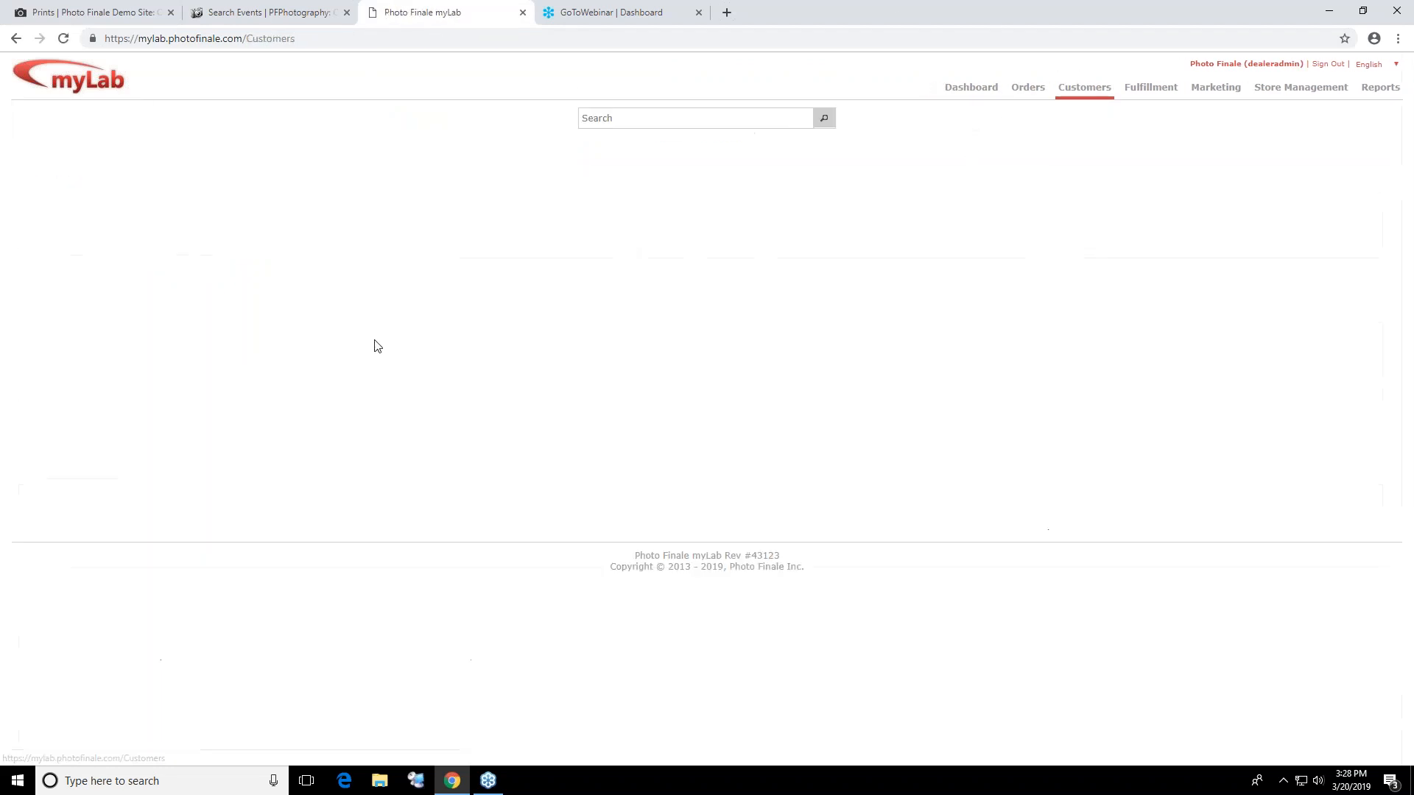
click(637, 114)
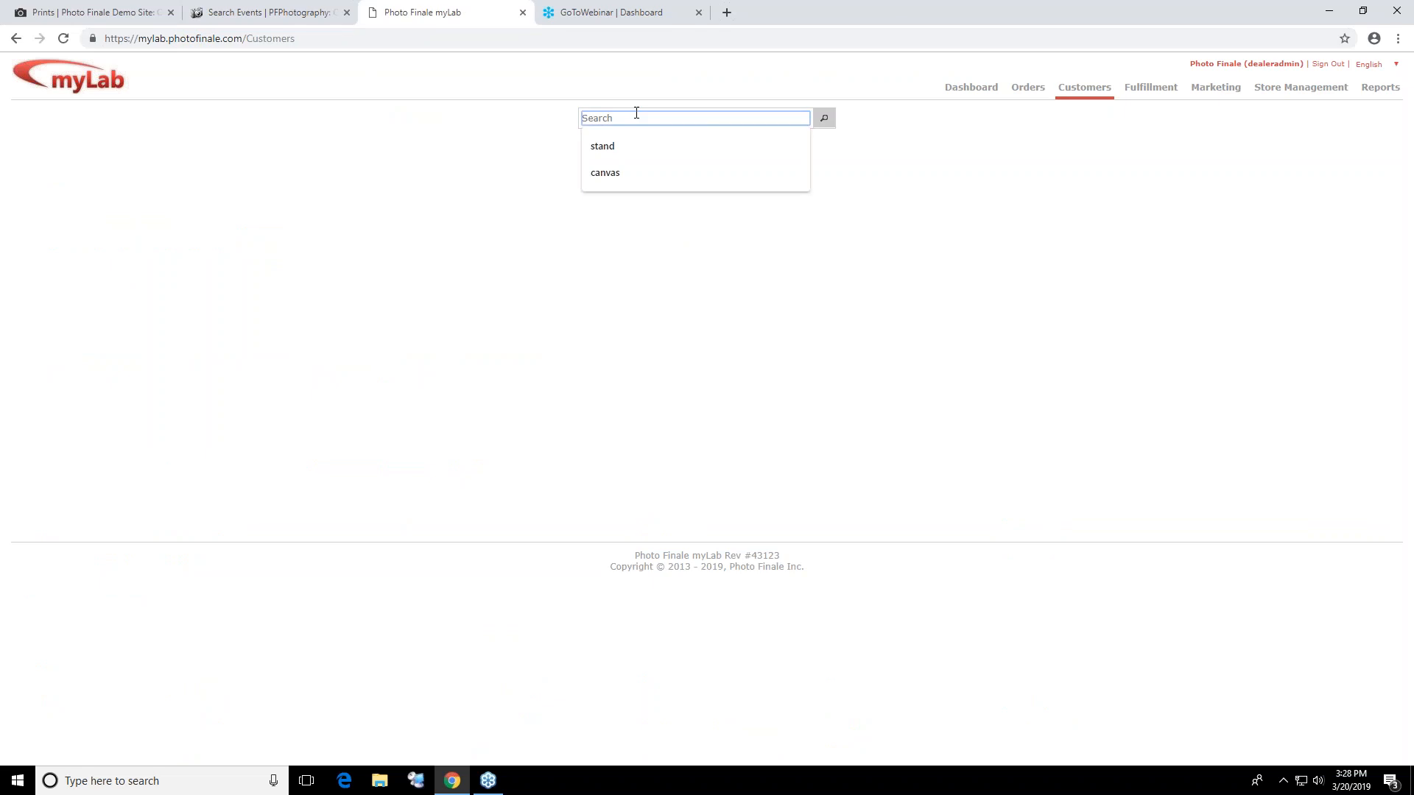
text(gior)
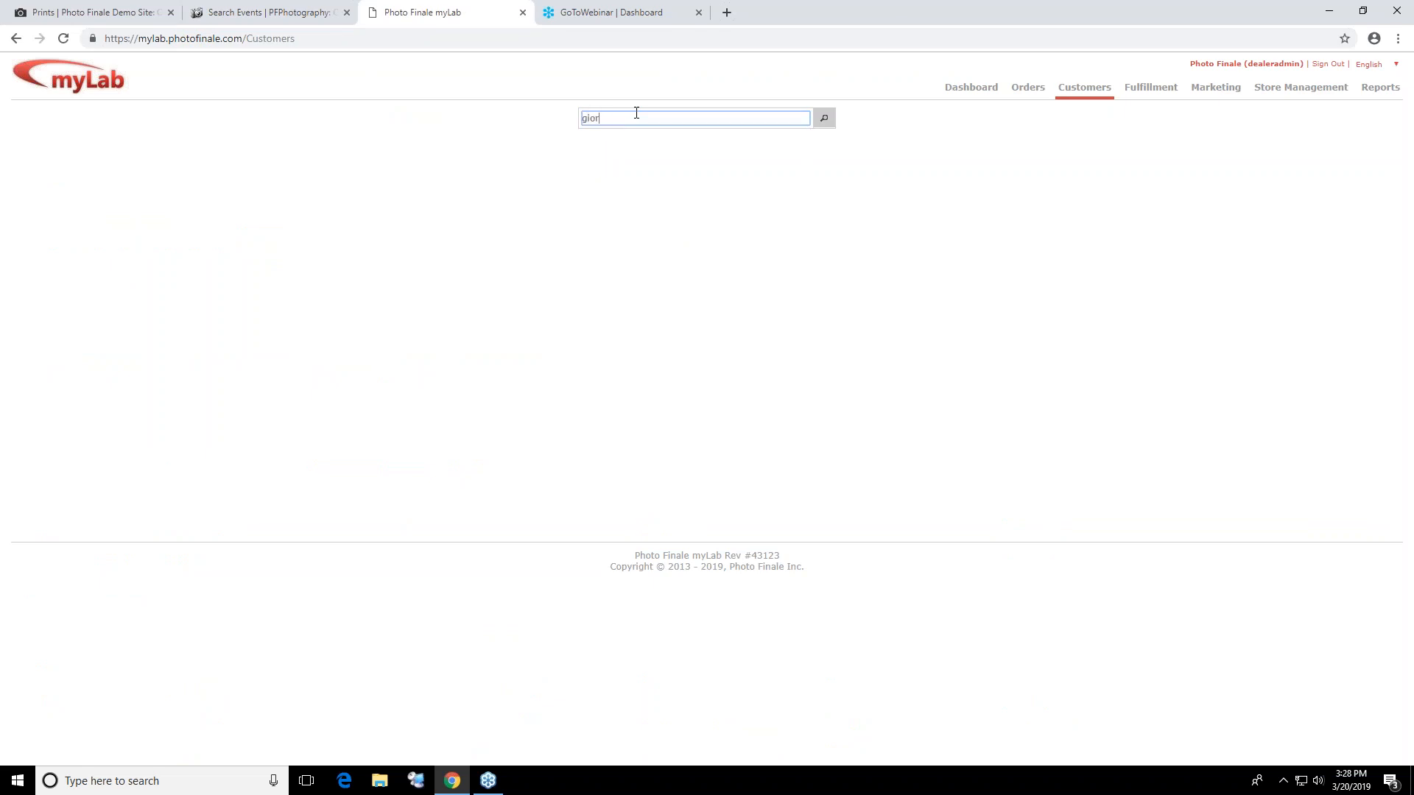
text(dano)
key(Return)
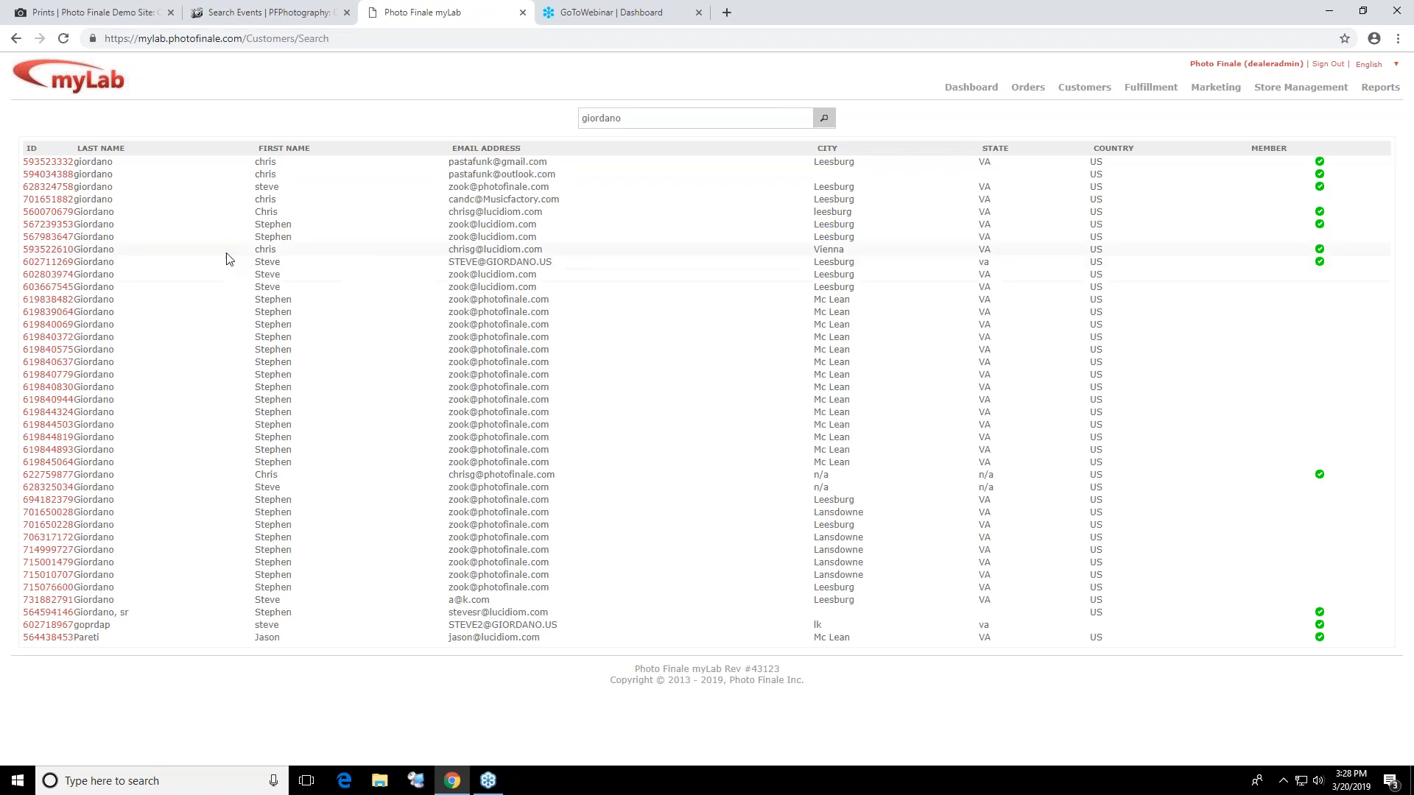
Check one of the matching customer records, return to the search results and open another member's membership information
click(51, 250)
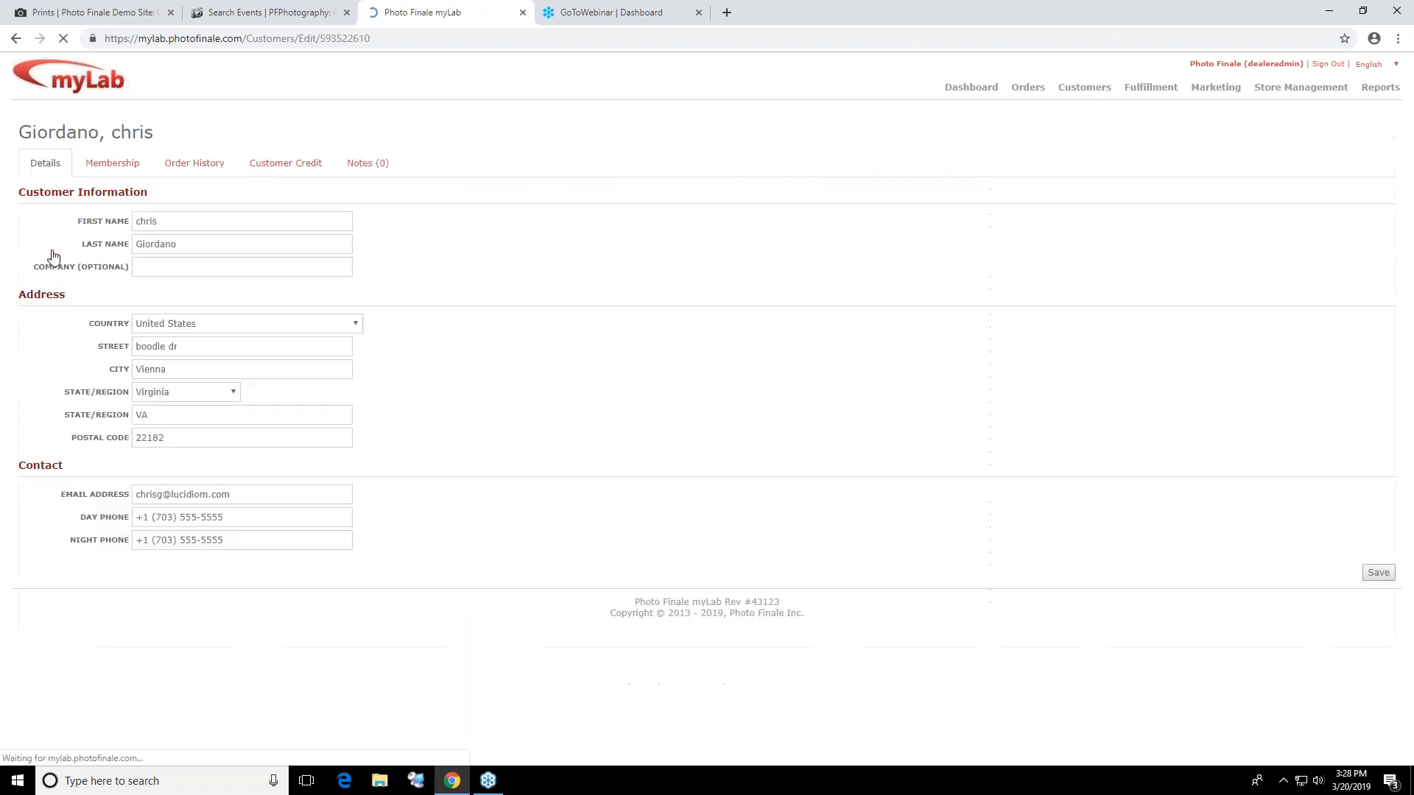
click(16, 38)
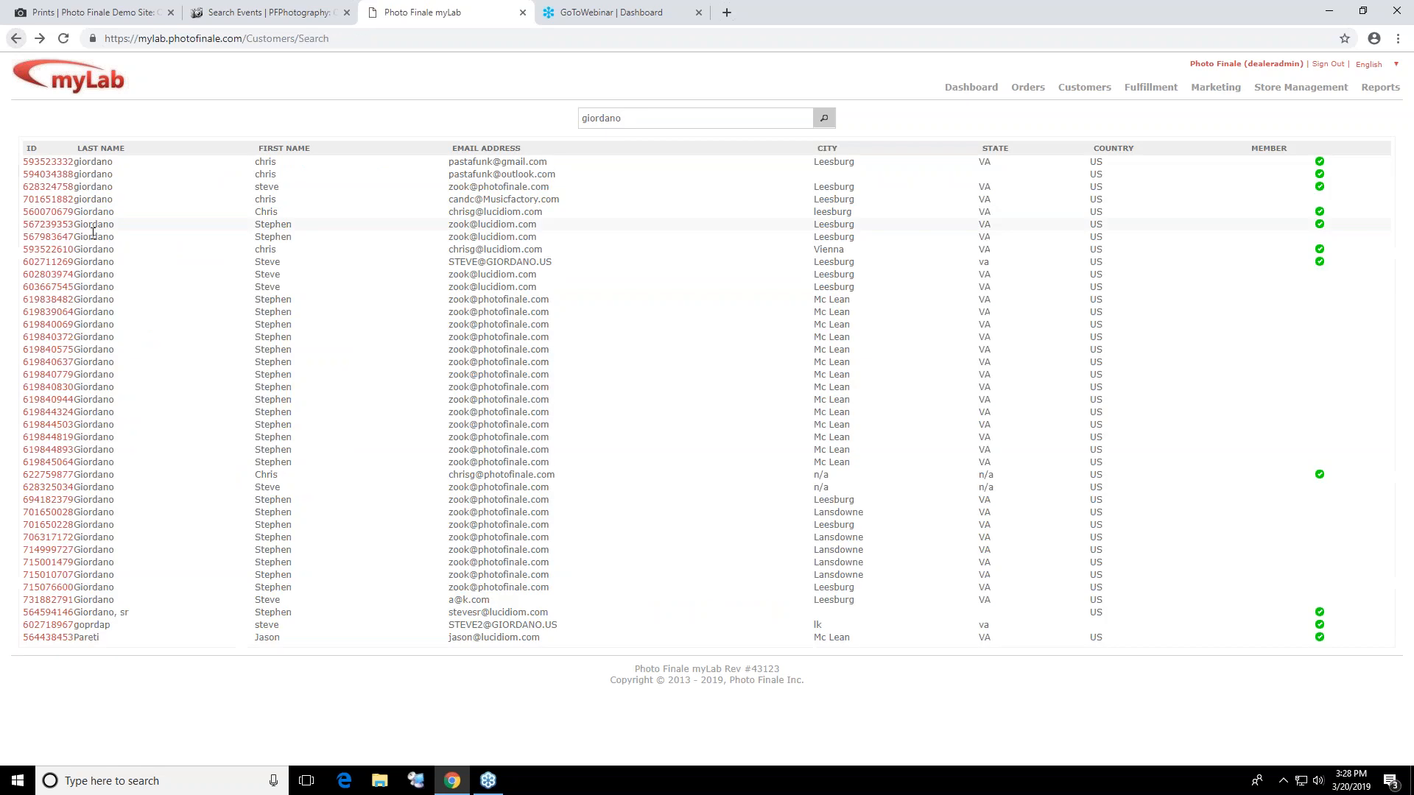
click(55, 225)
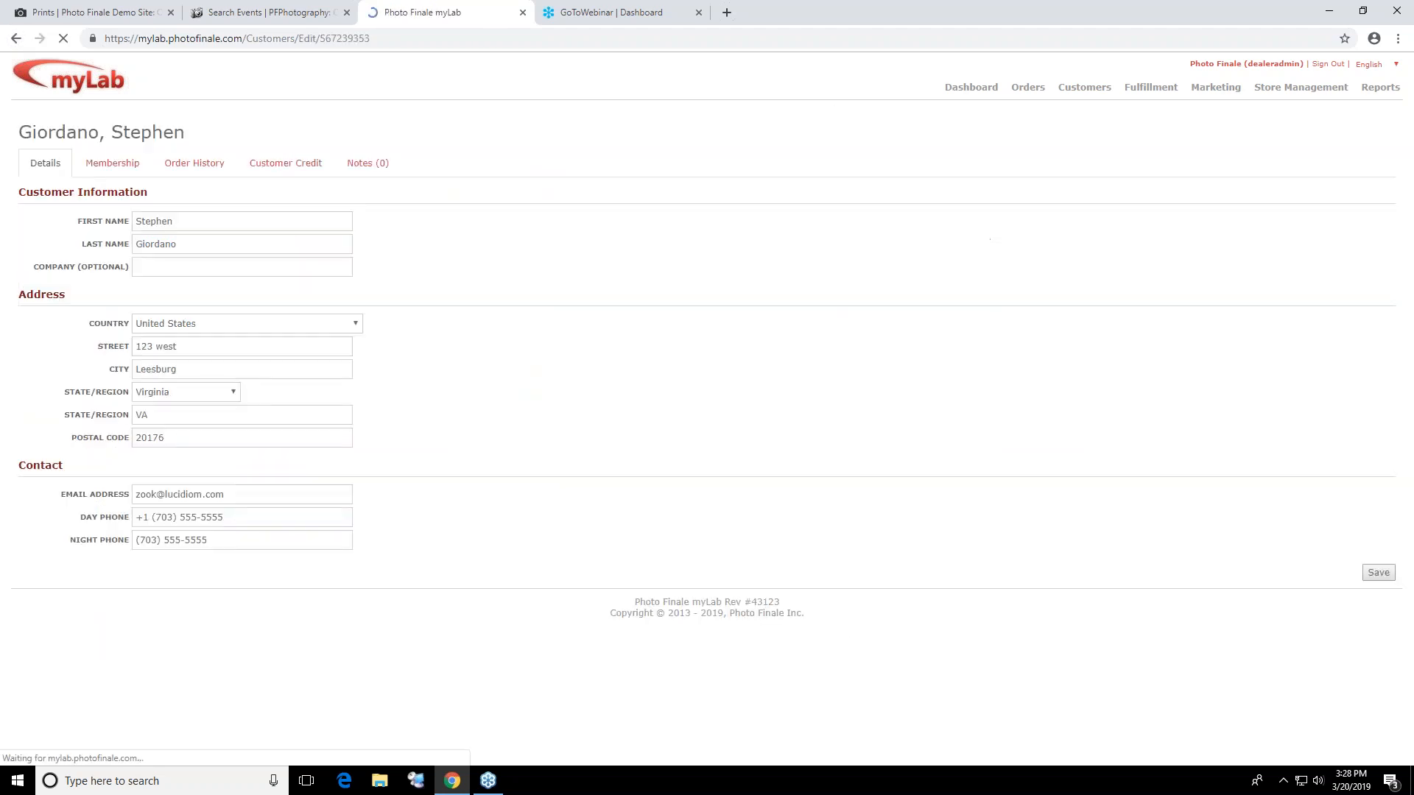
click(114, 167)
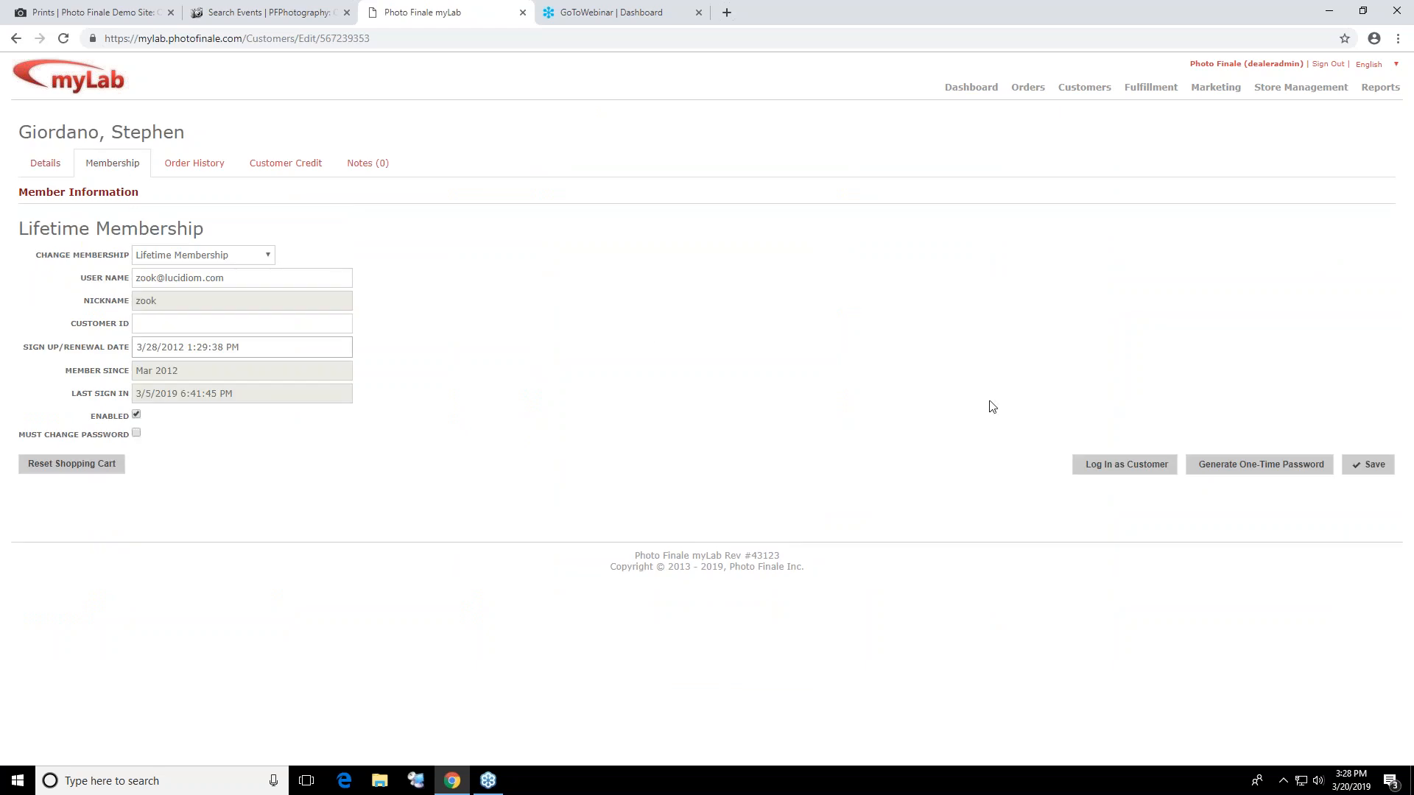
Log in to the demo site as that customer and open the Excursion 1 photo collection
click(1119, 472)
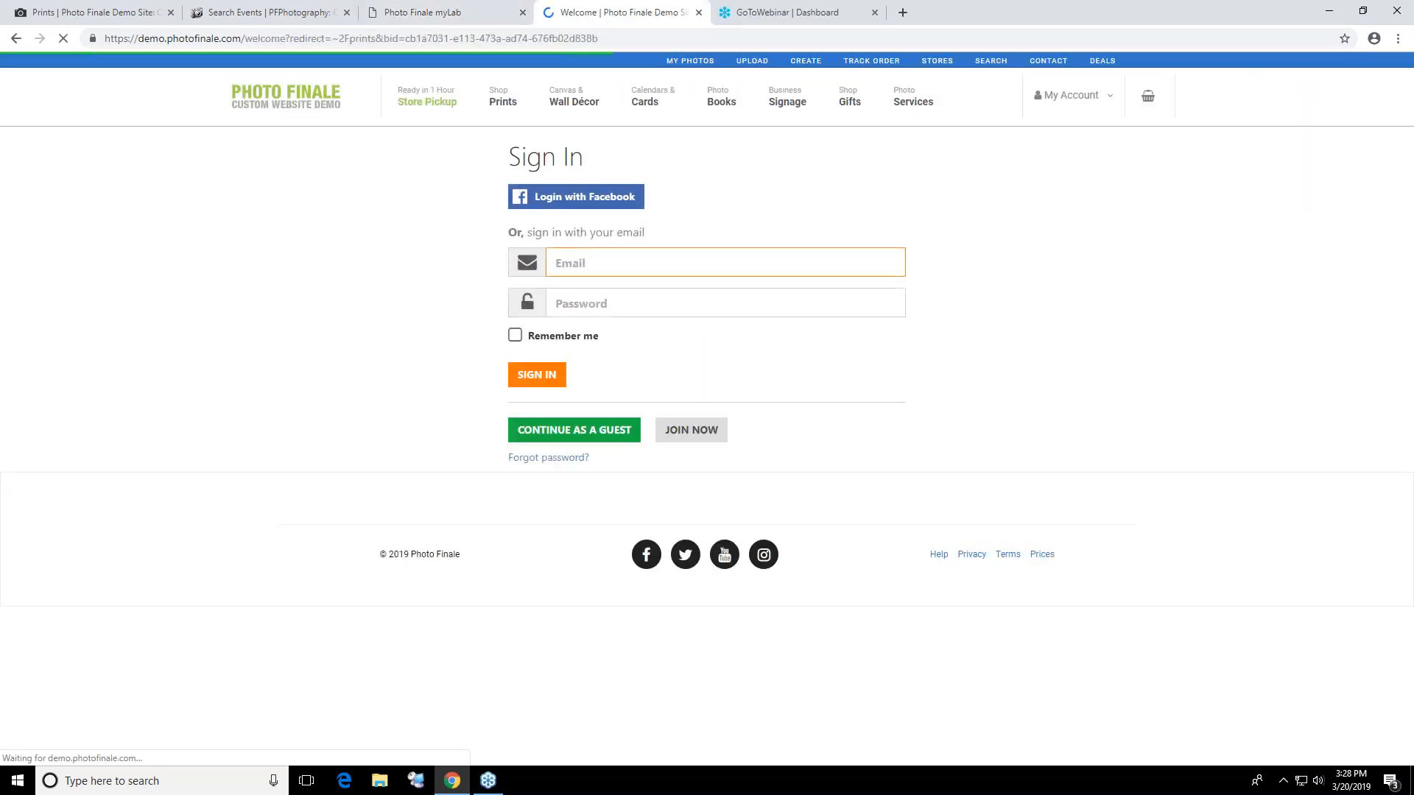
click(581, 291)
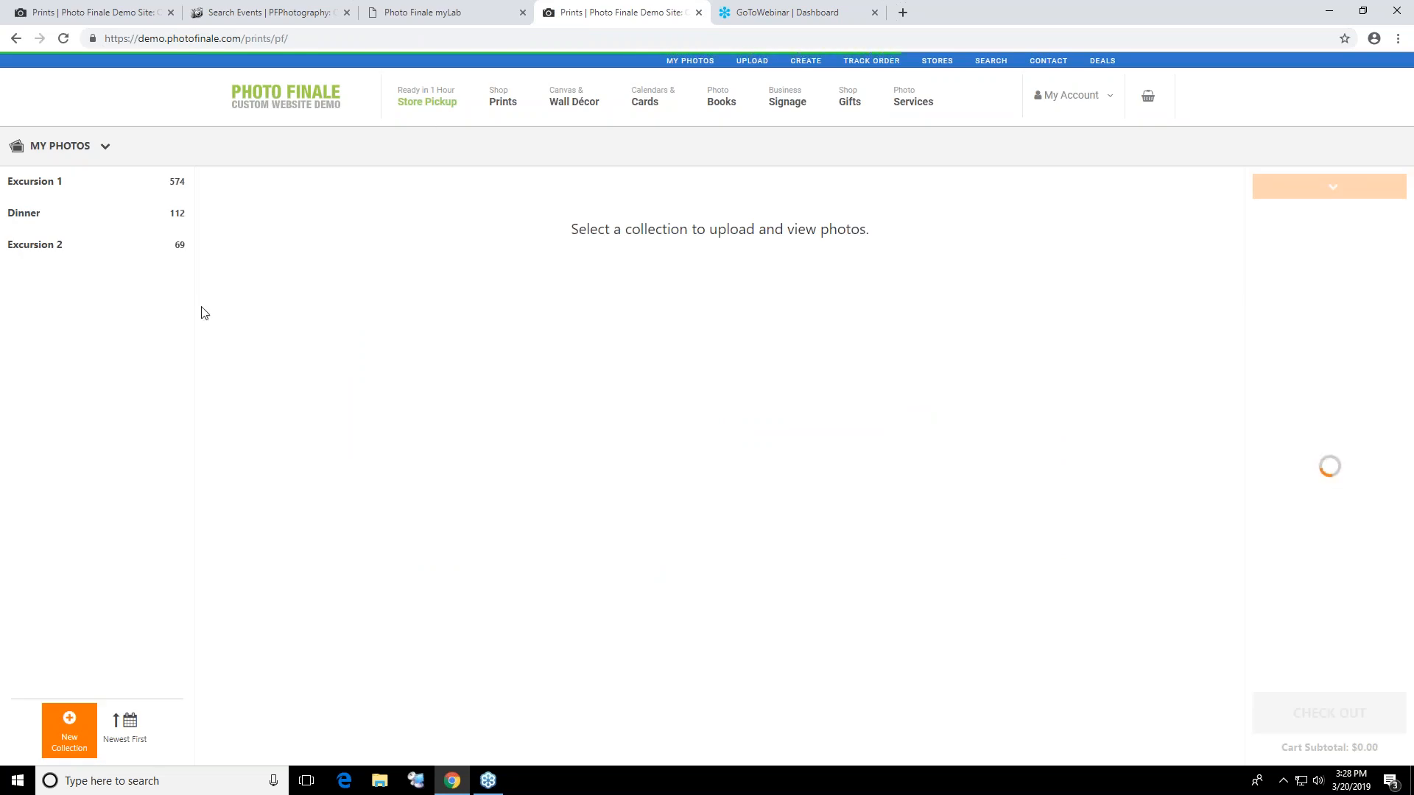
click(96, 184)
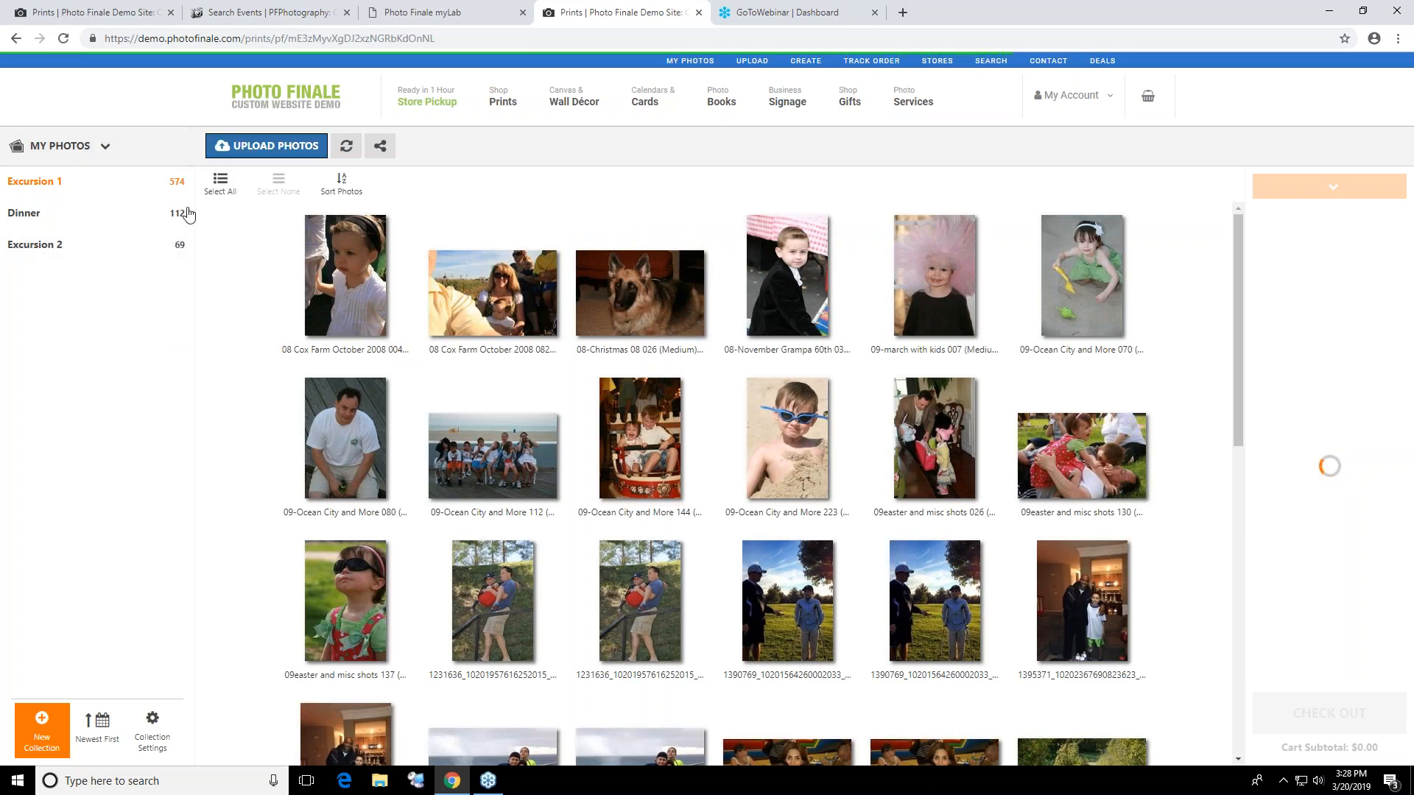
Create a new photo collection named "March 19th roll of film" in the customer's account
click(56, 752)
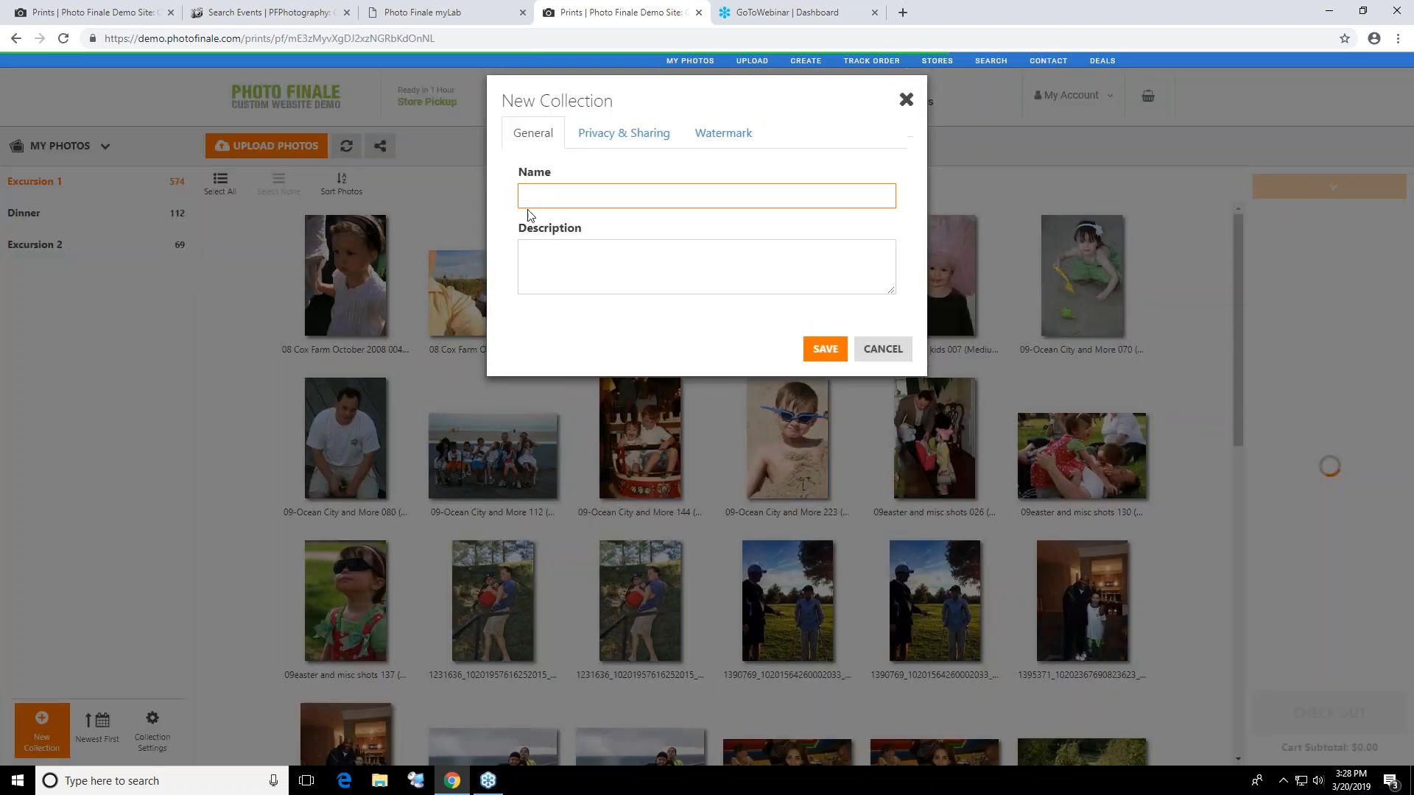
text(A)
key(BackSpace)
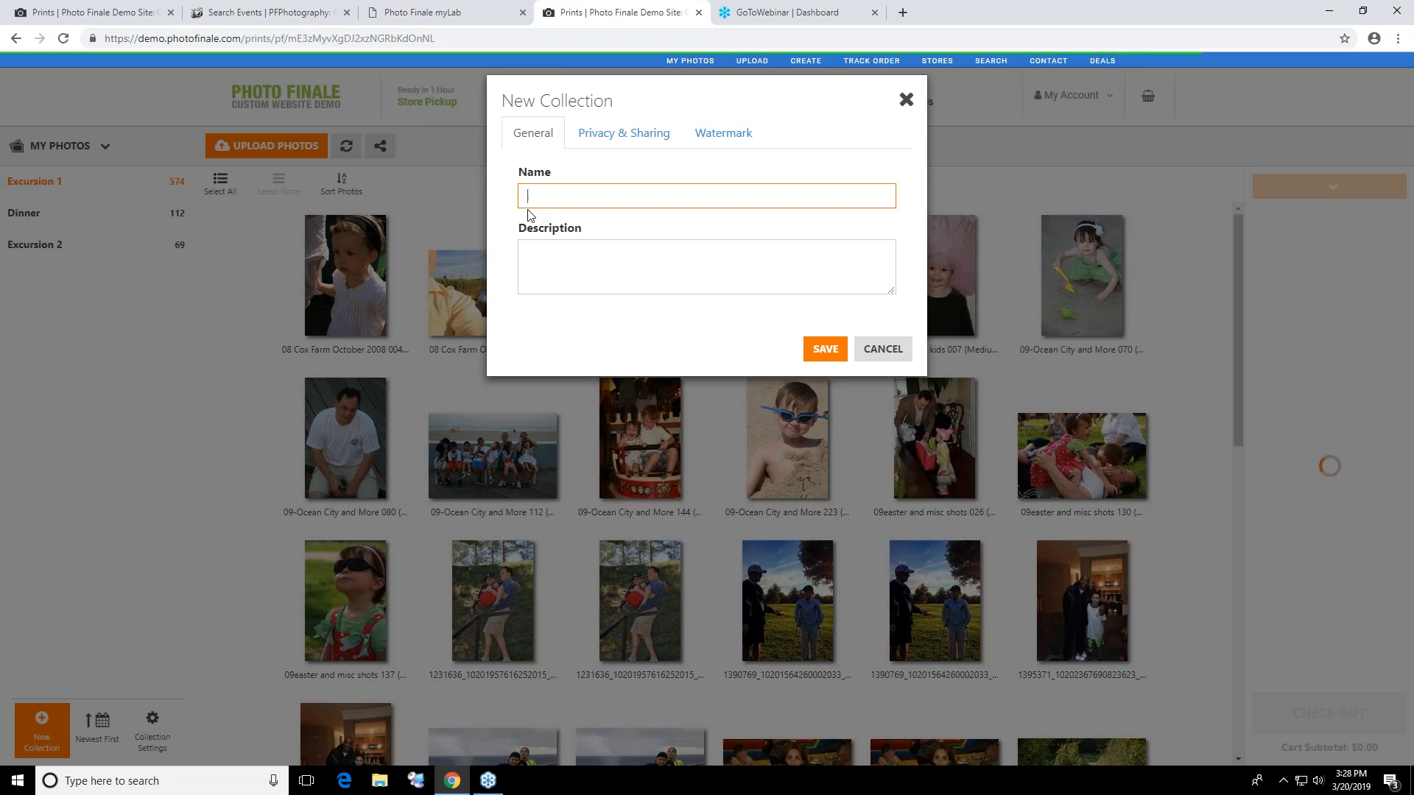
text(March 19th roll of film)
click(823, 349)
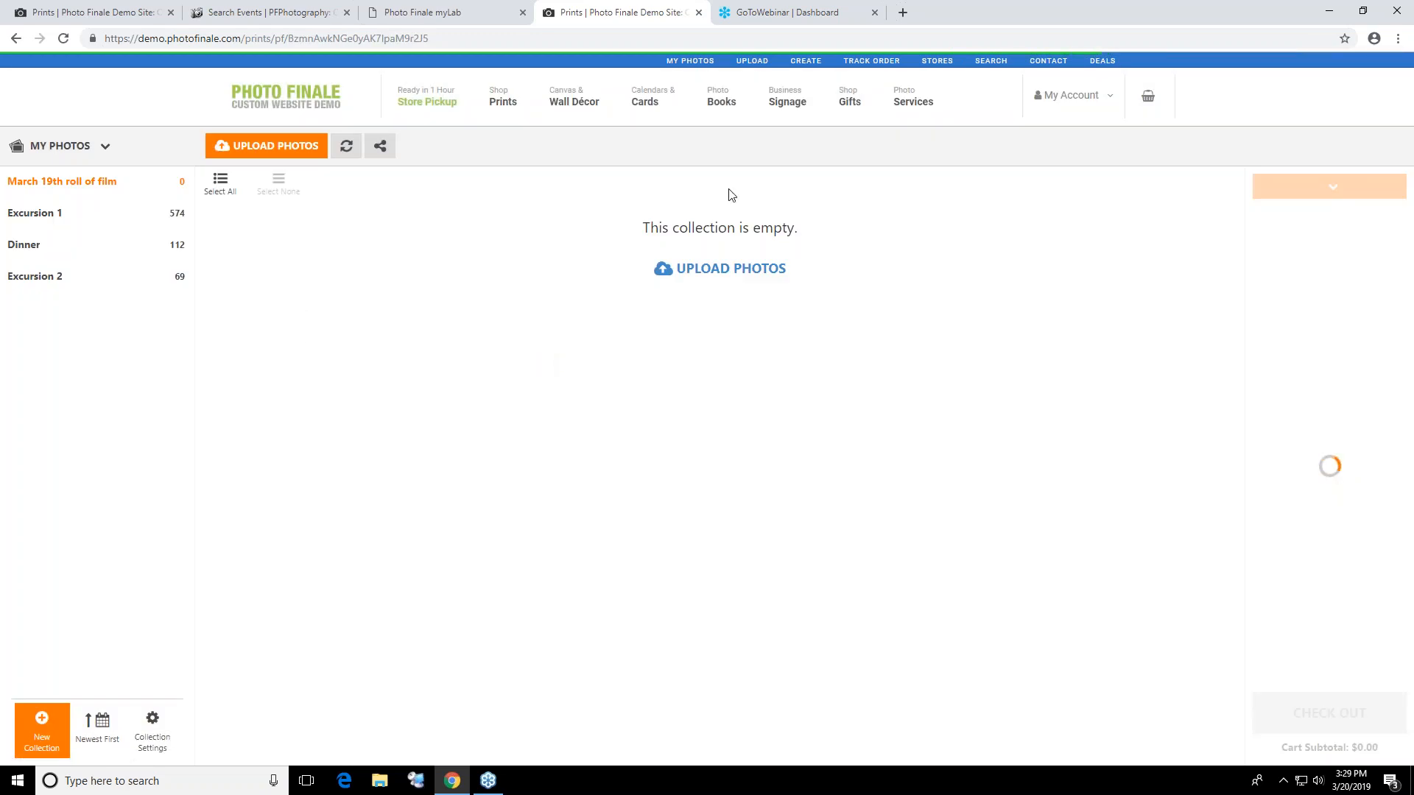
Upload six photos at original size, from IMG_0668.JPG to IMG_1951.JPG, to the March 19th roll of film collection
click(759, 270)
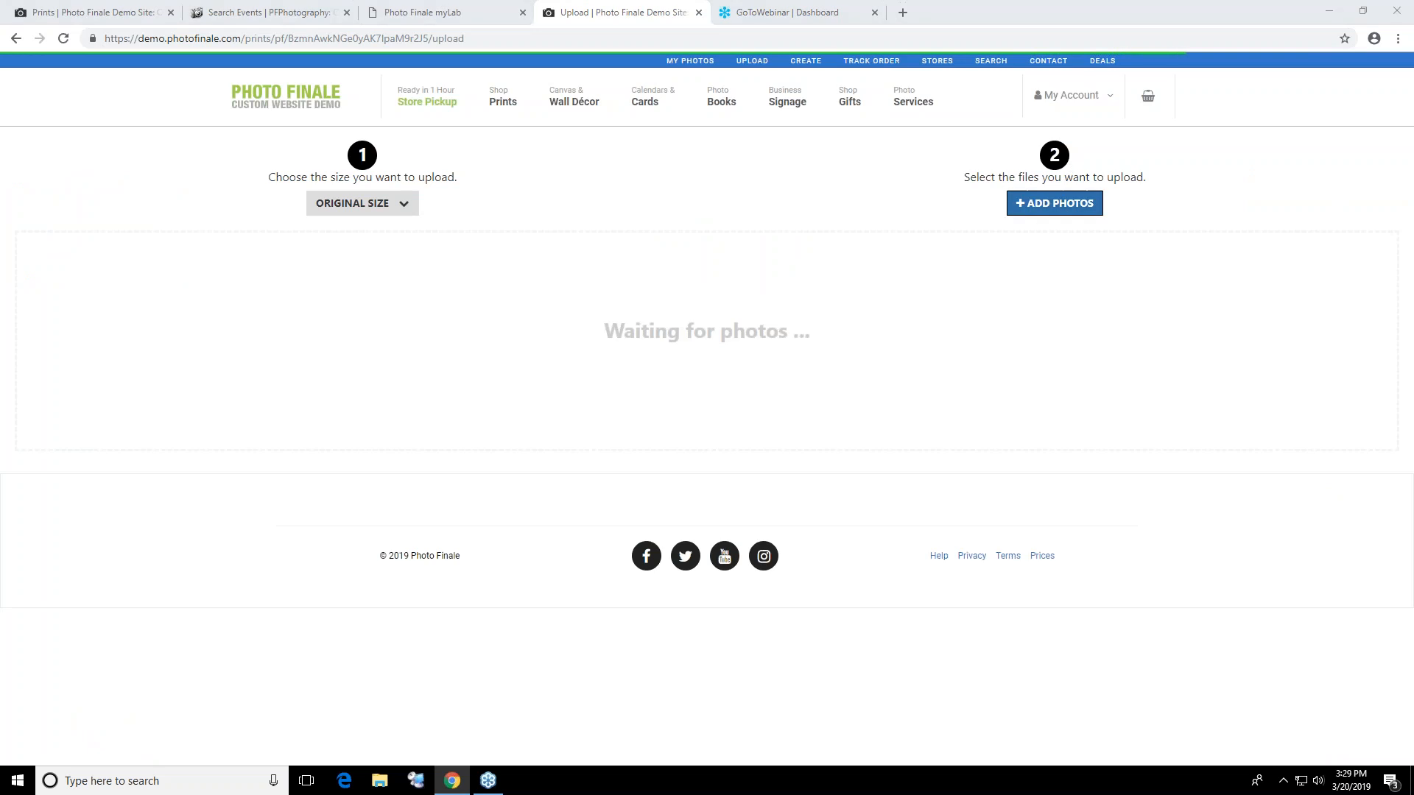
click(1054, 203)
drag(551, 260, 154, 333)
click(582, 372)
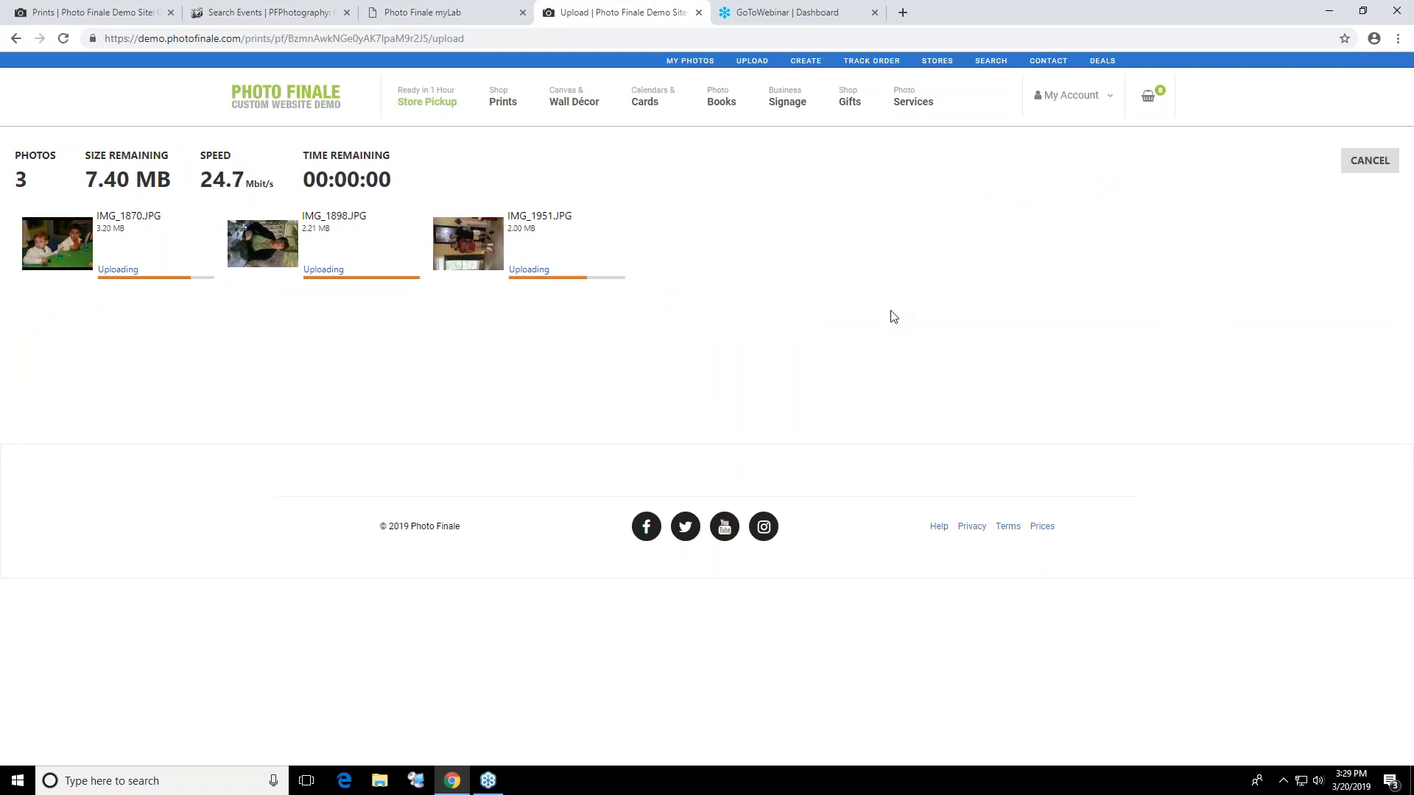
Visit silverline.photofinale.com in place of the proofing gallery, view its Standard Prints ordering page and close that site
click(456, 13)
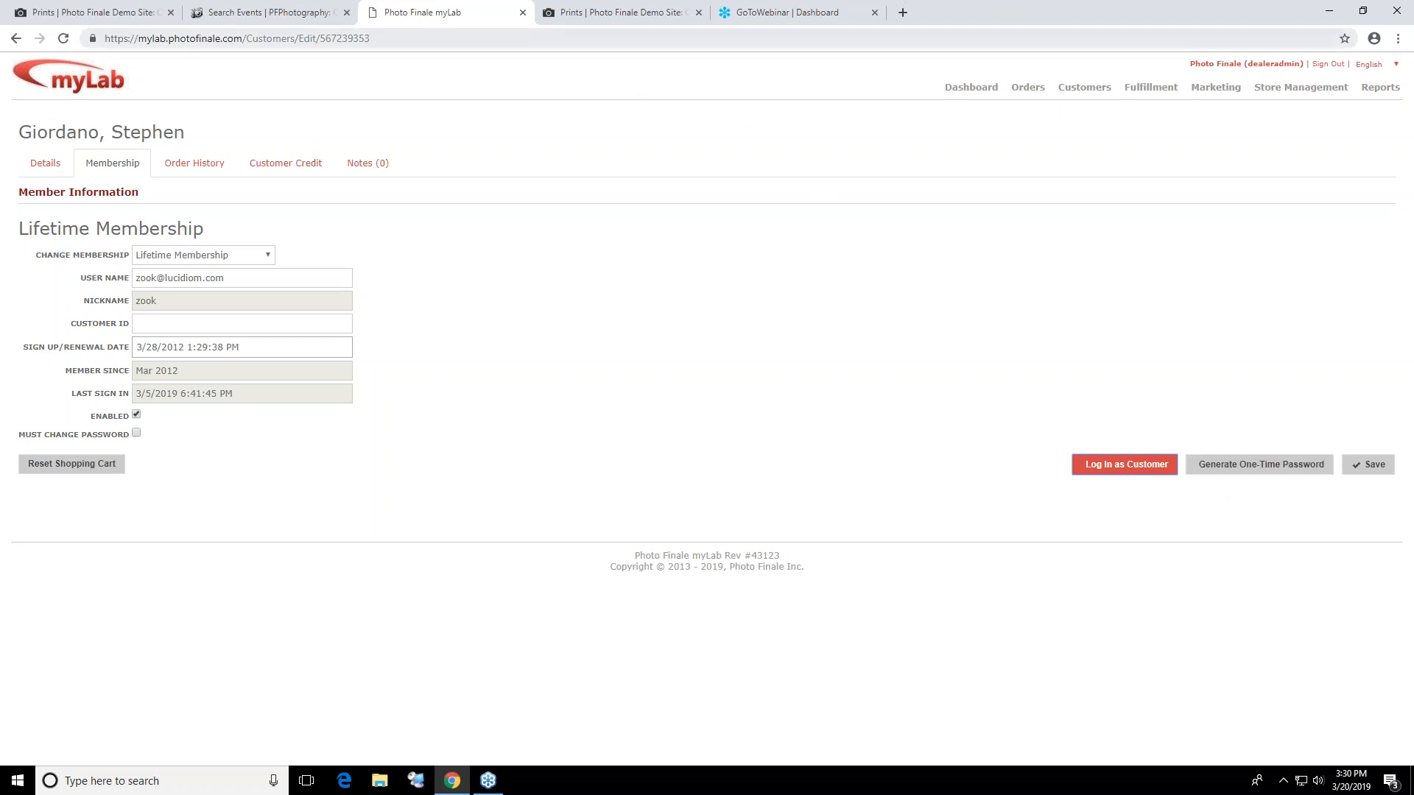
click(273, 13)
click(309, 37)
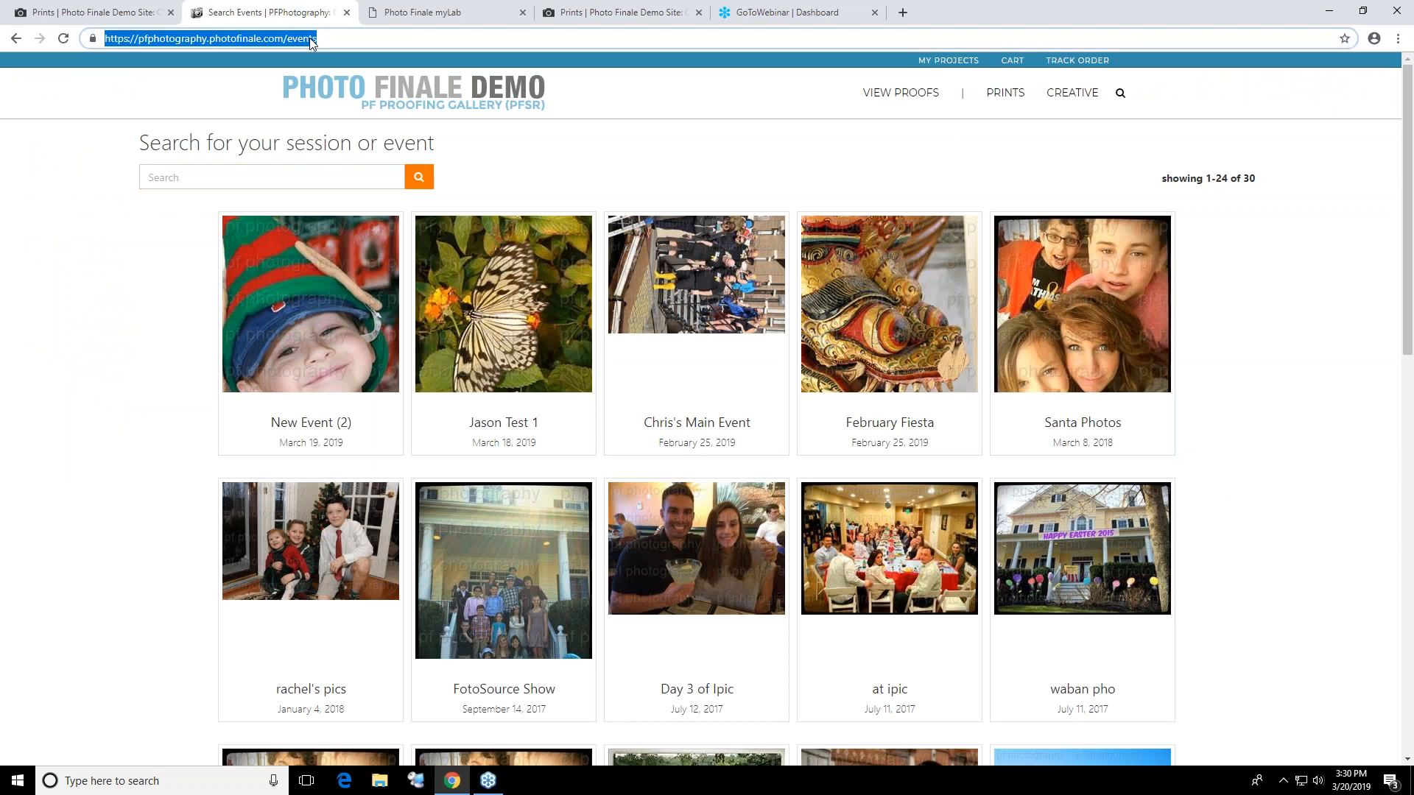
text(sil)
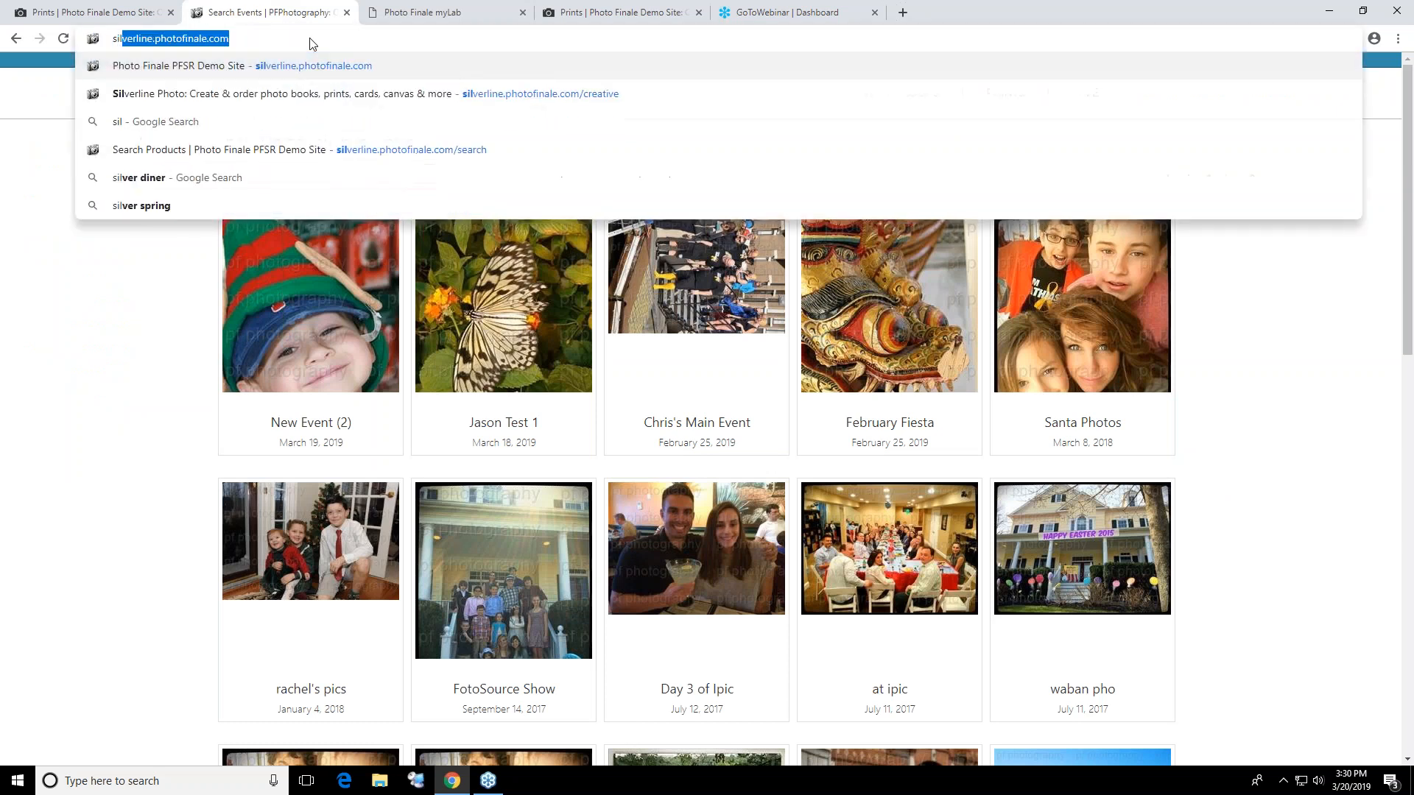
key(Return)
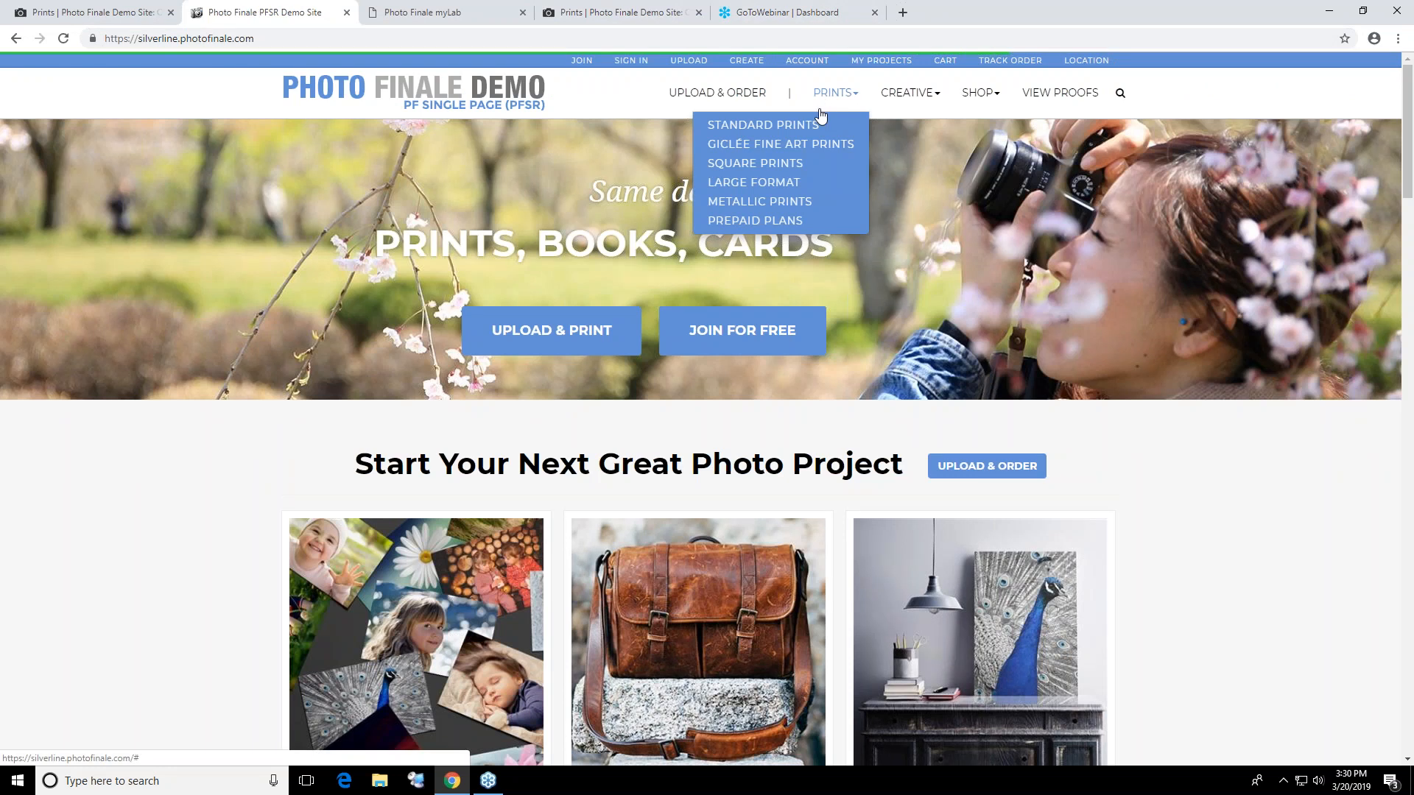
click(819, 124)
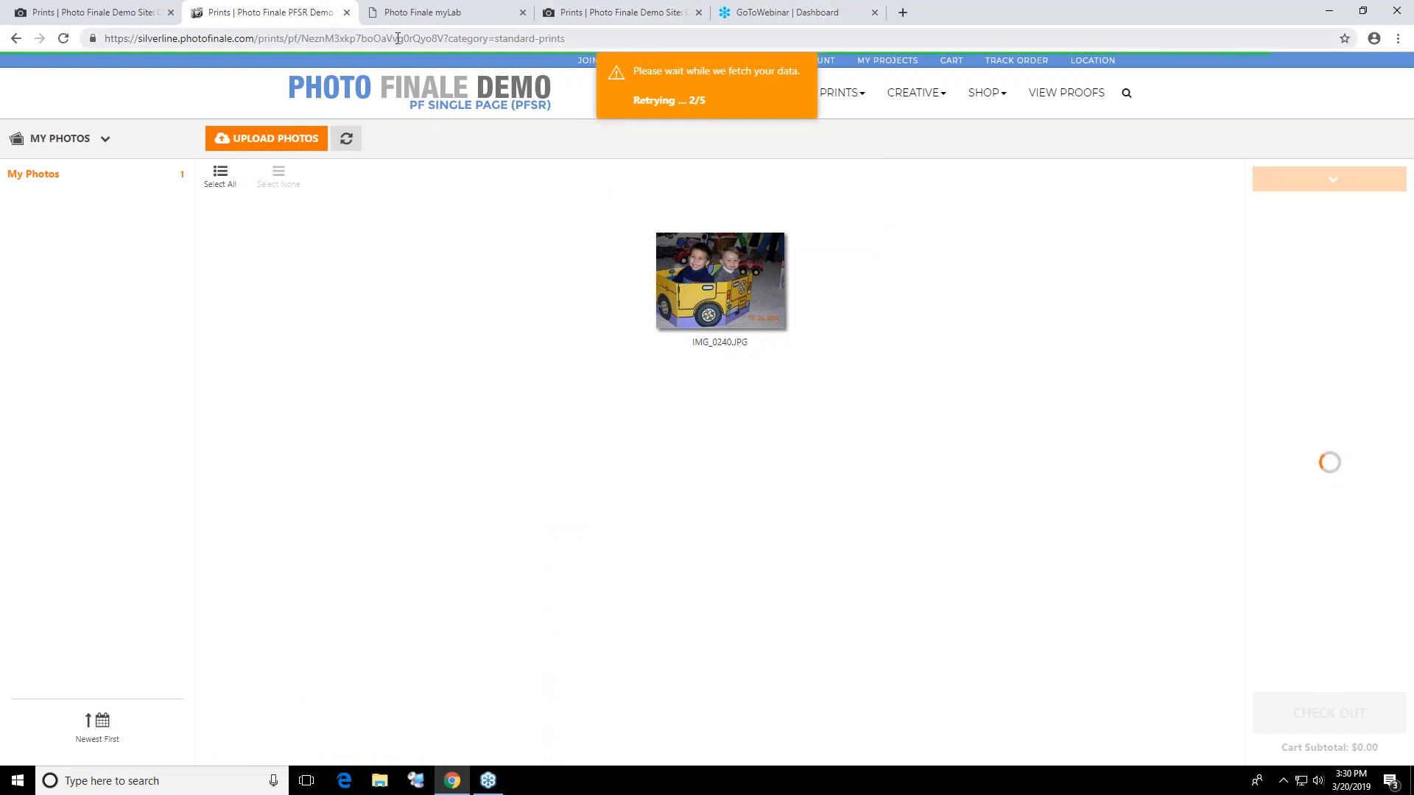
click(366, 33)
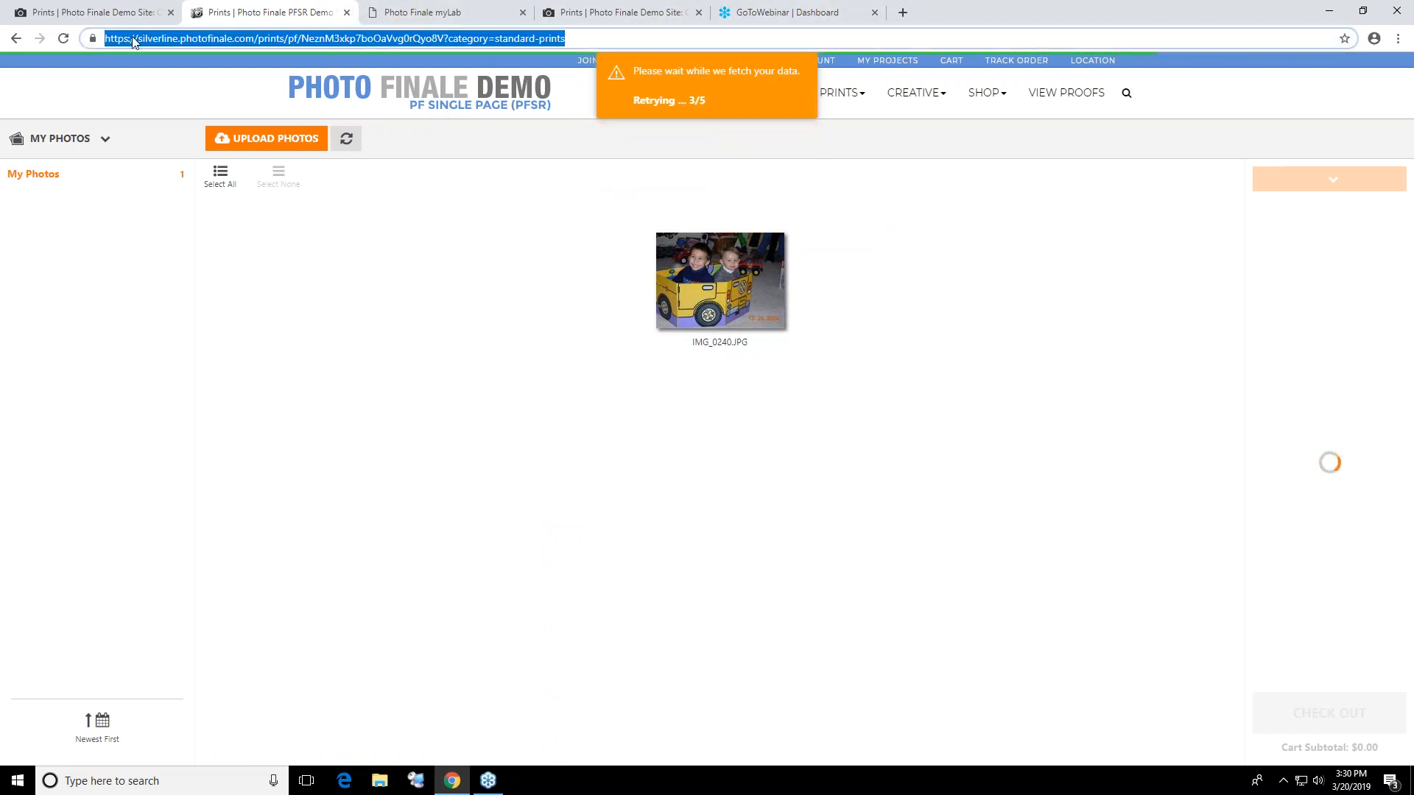
click(347, 13)
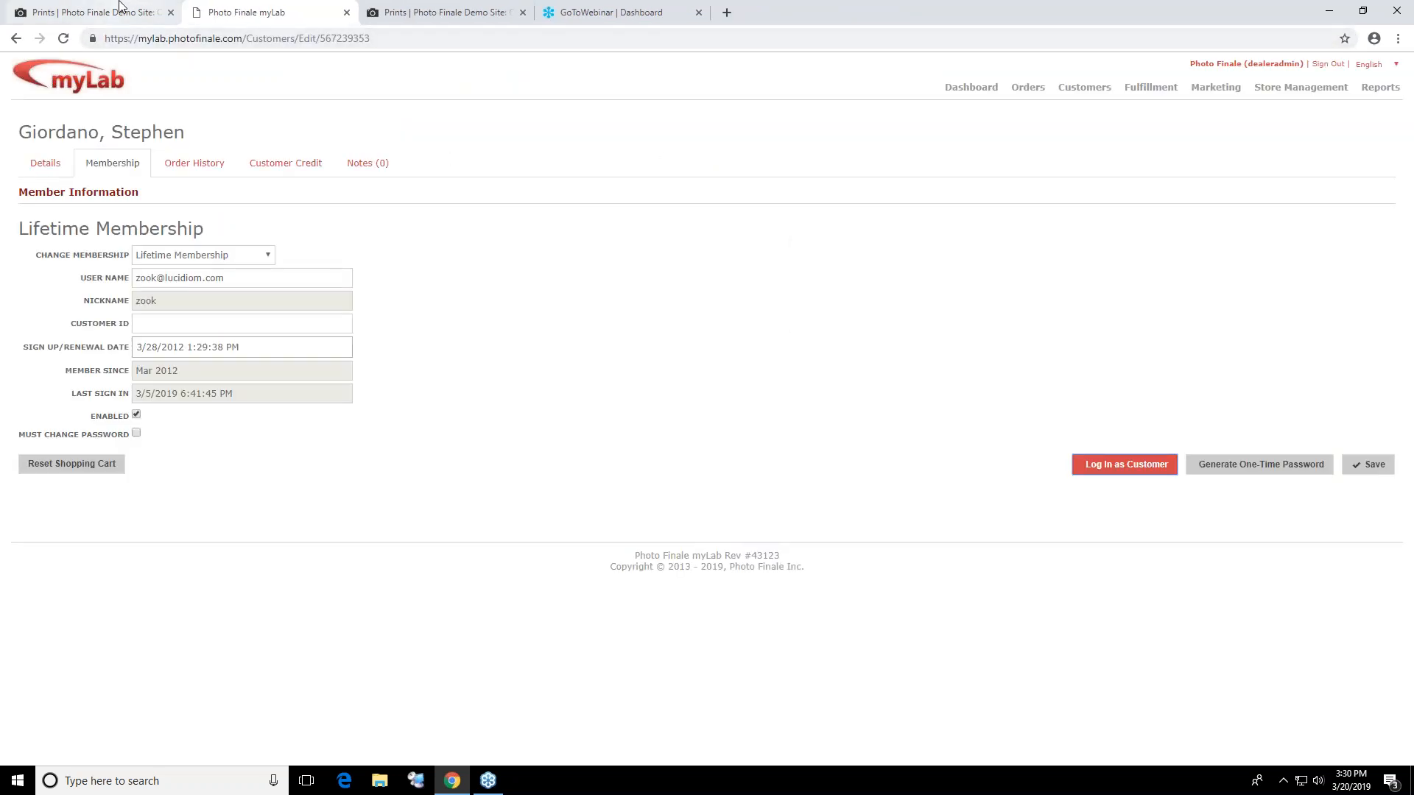
Return to the demo site's Photo Books page and review the print product categories and the photo book descriptions
click(155, 14)
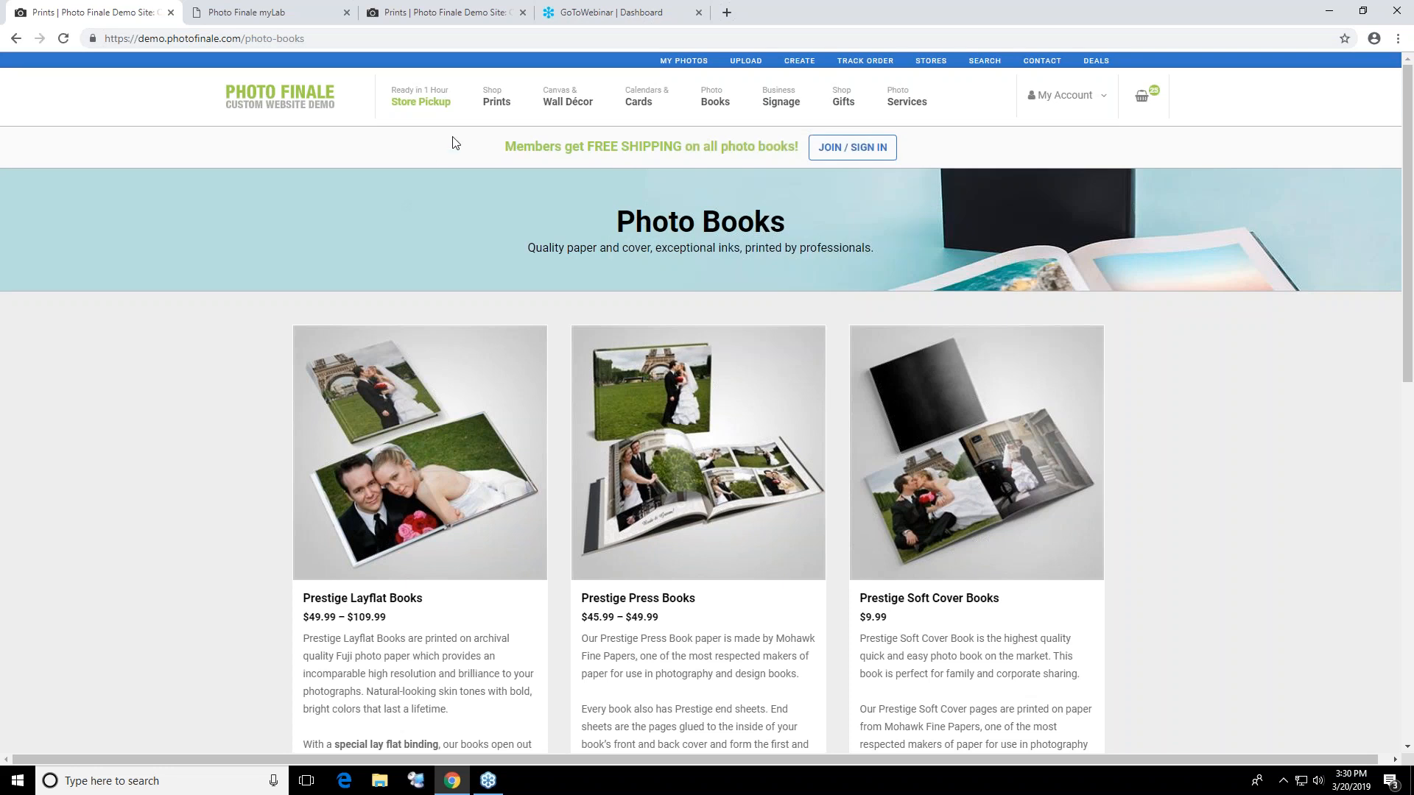
mouse_move(505, 95)
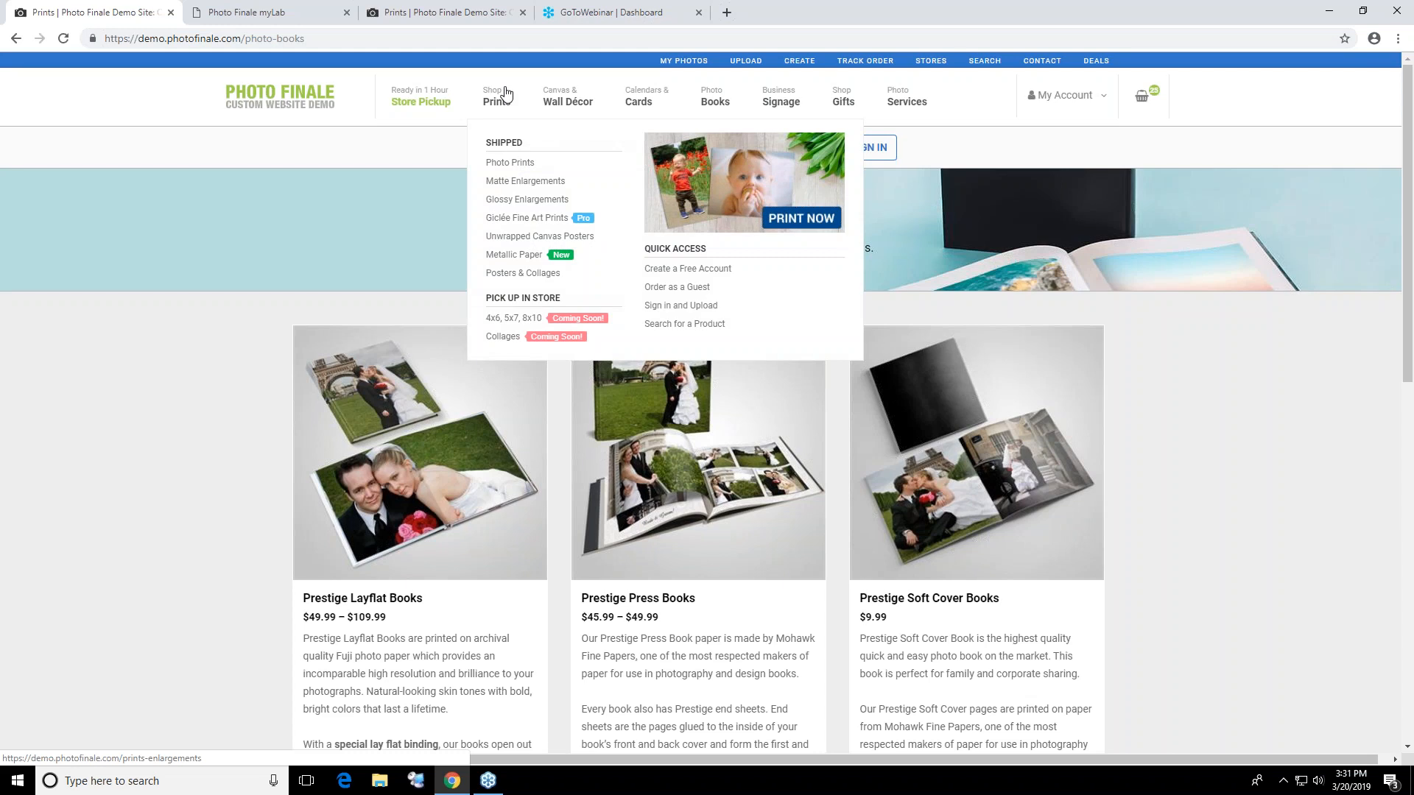
mouse_move(564, 96)
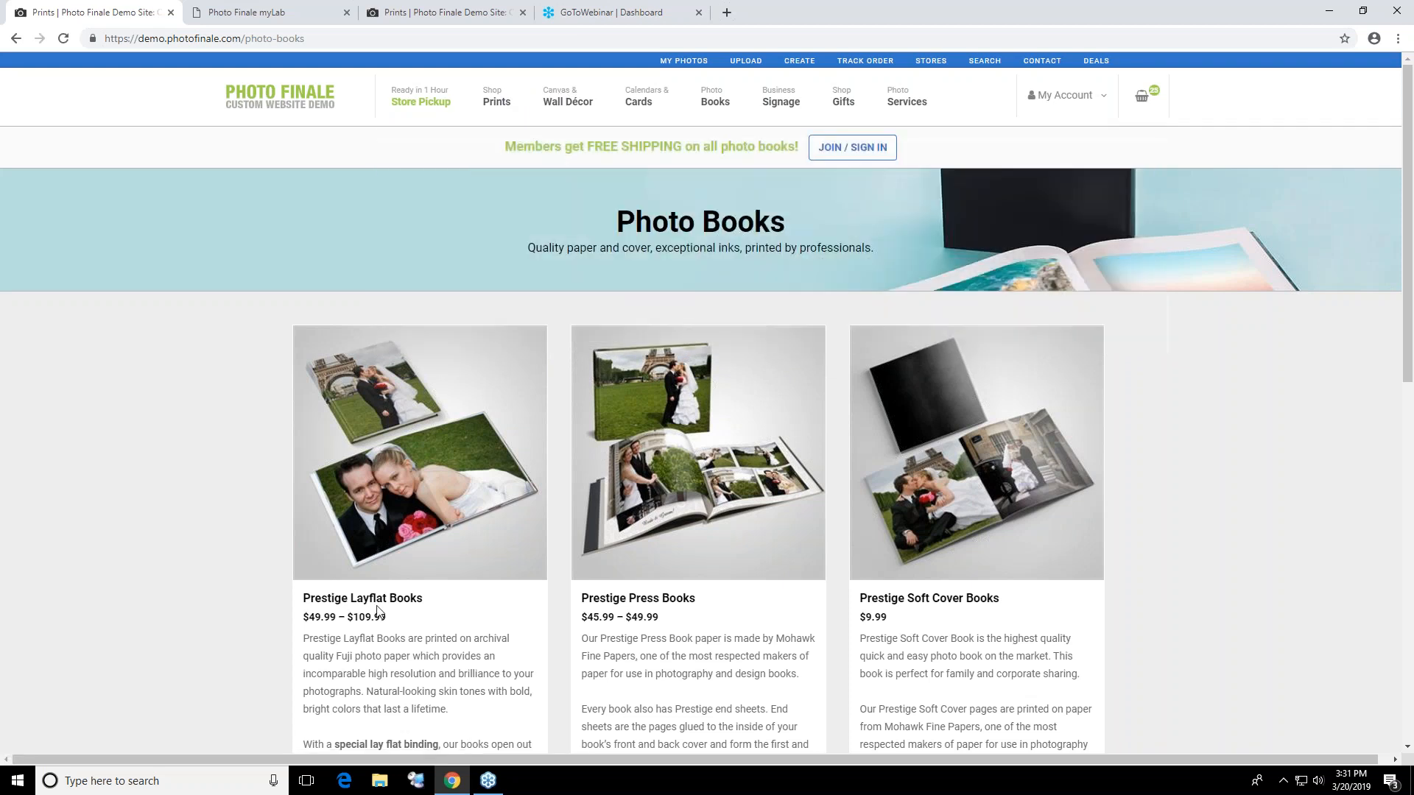
scroll(438, 567, down, 5)
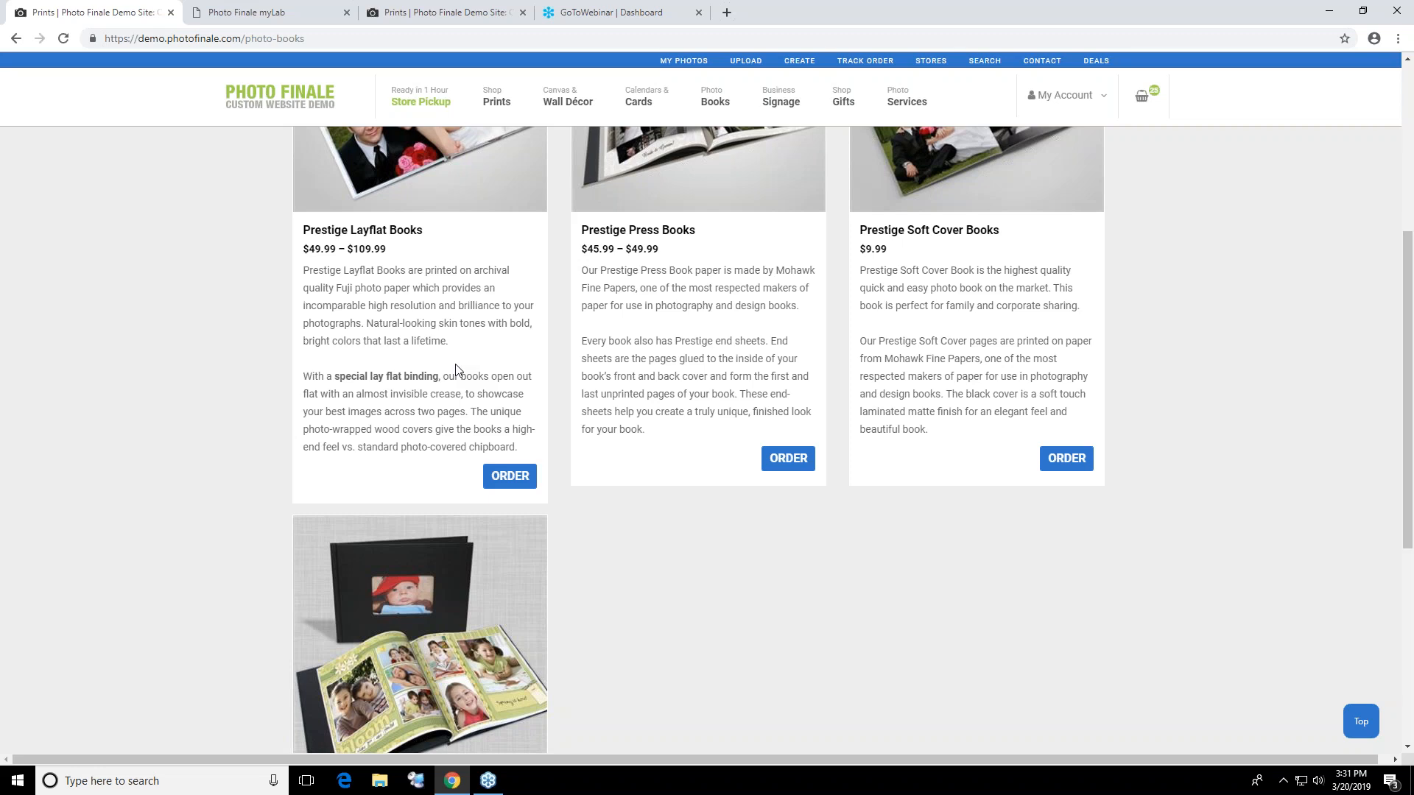
scroll(712, 301, up, 5)
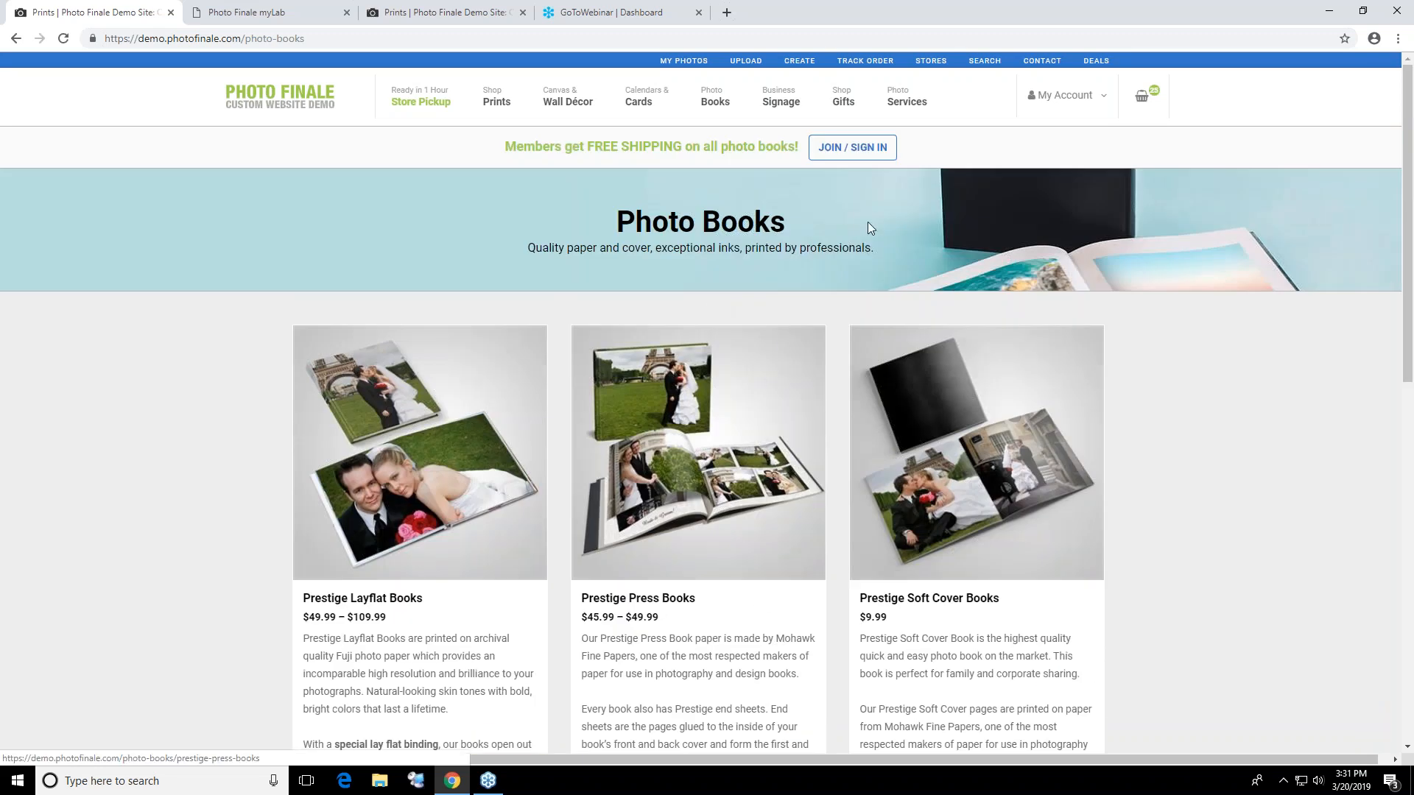
Switch to myLab and open the Default Catalog from the Store Management product catalogs
click(252, 15)
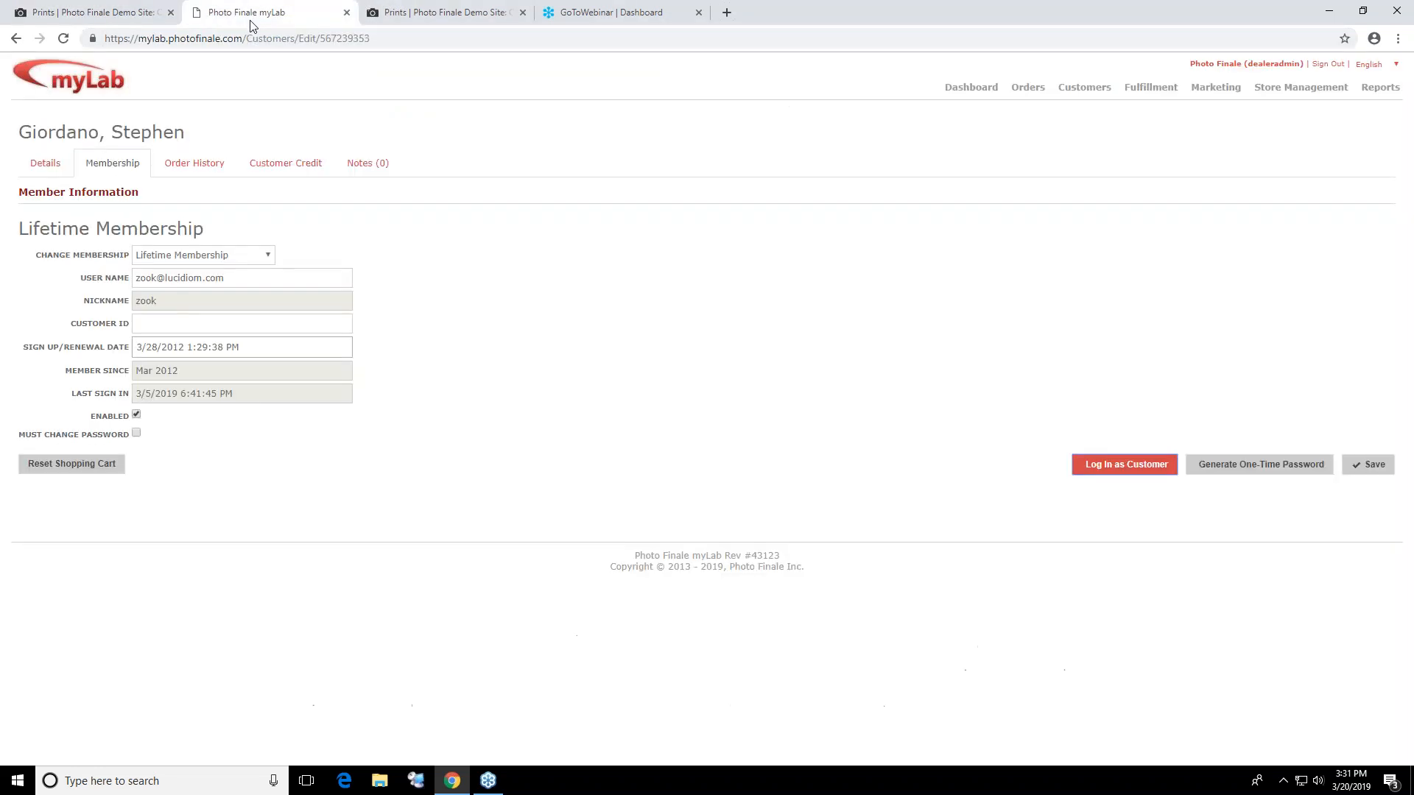
click(478, 16)
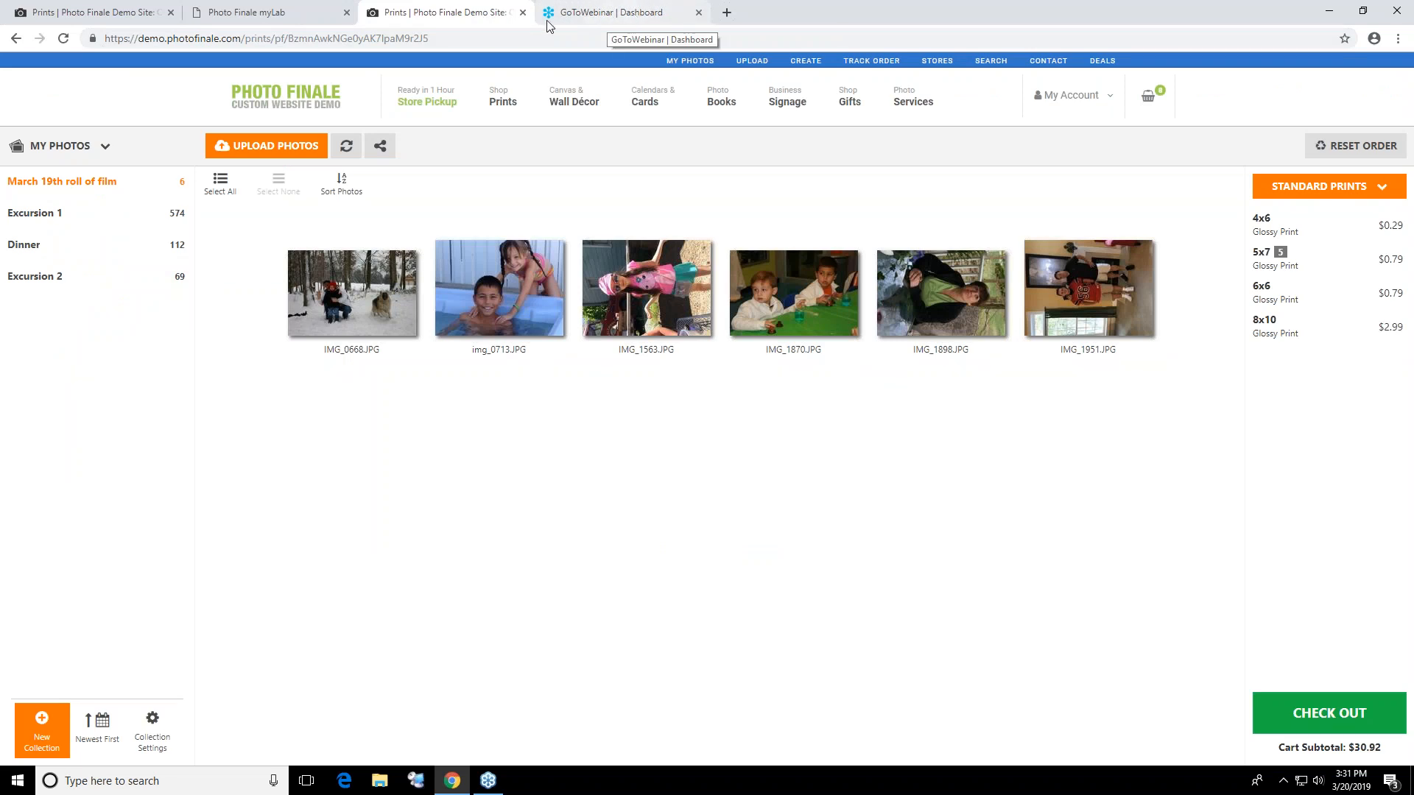
click(286, 13)
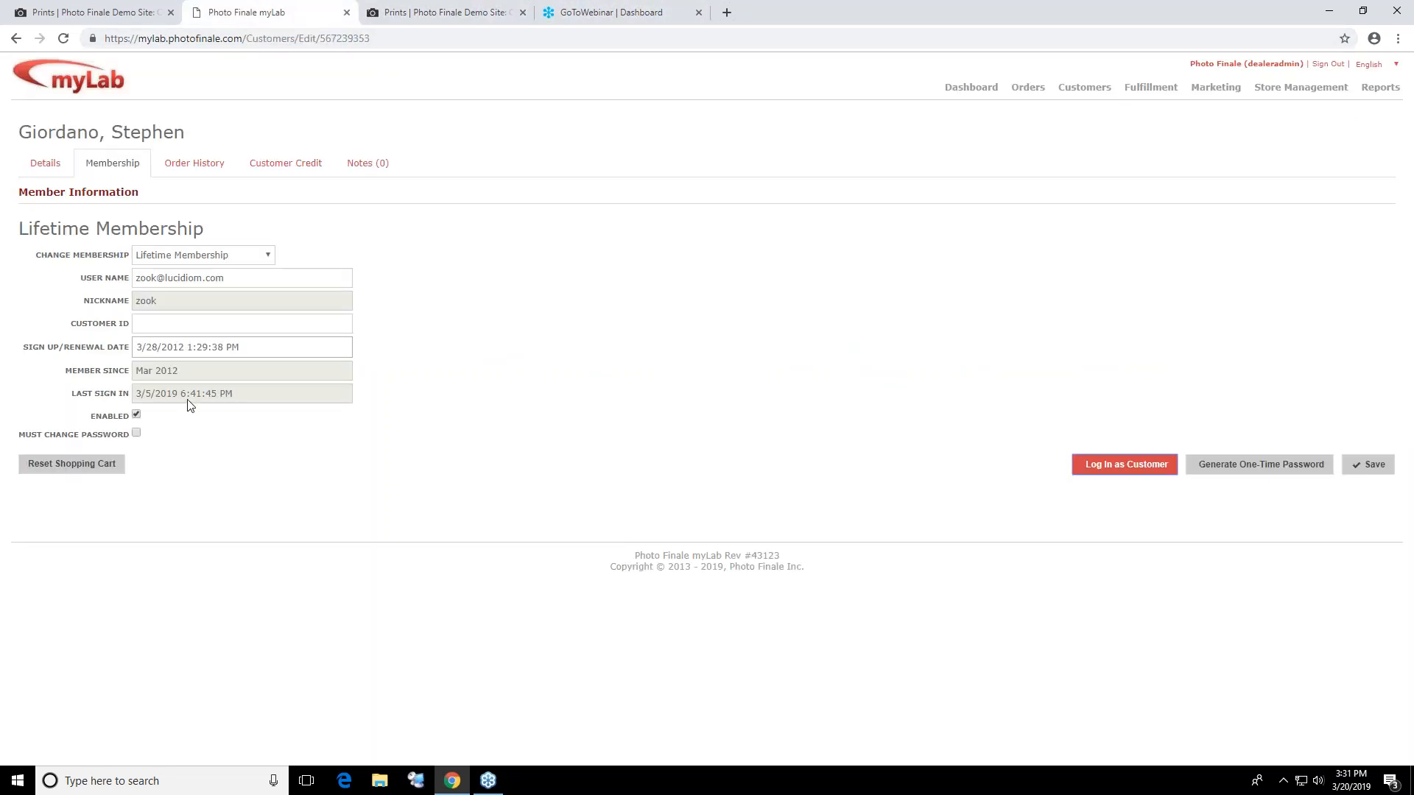
click(1322, 91)
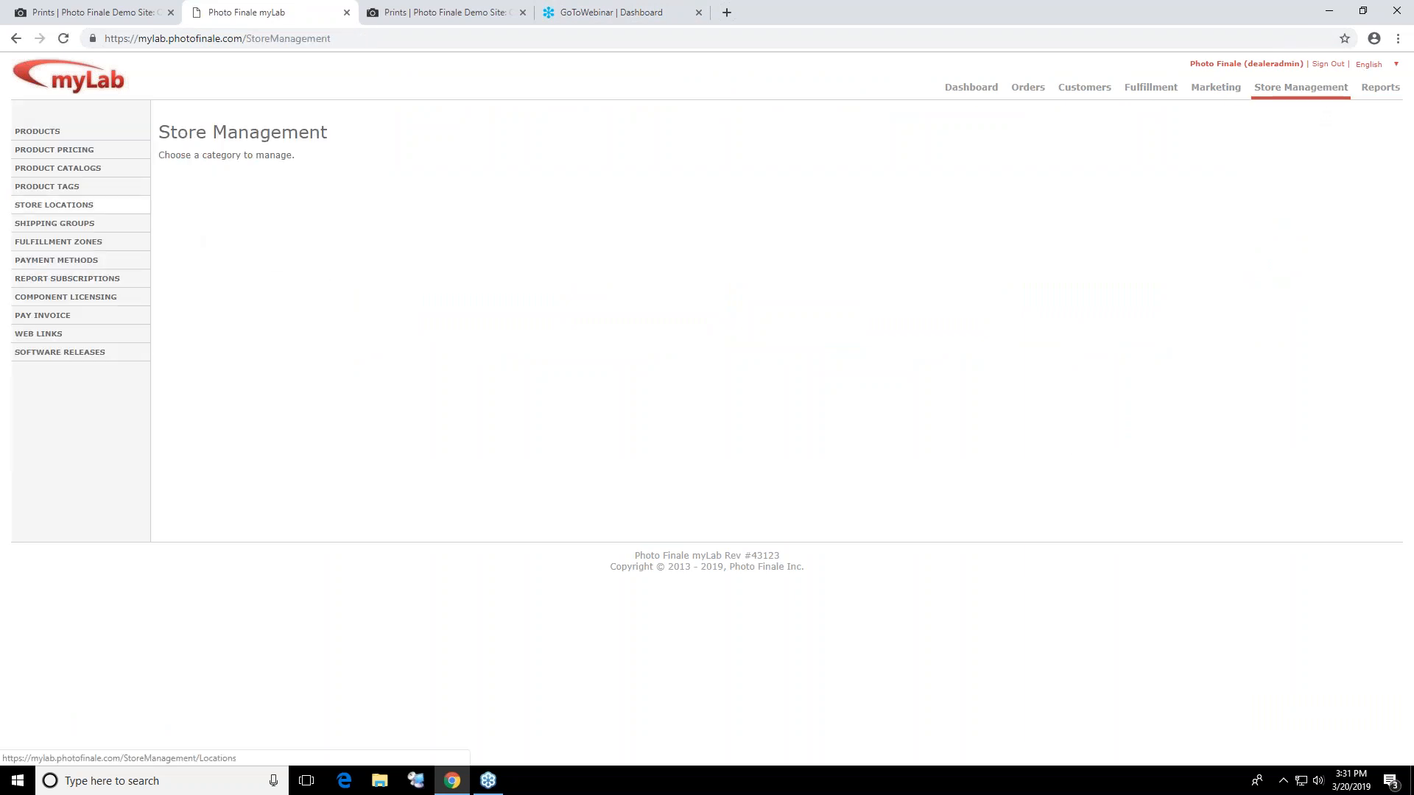
click(77, 167)
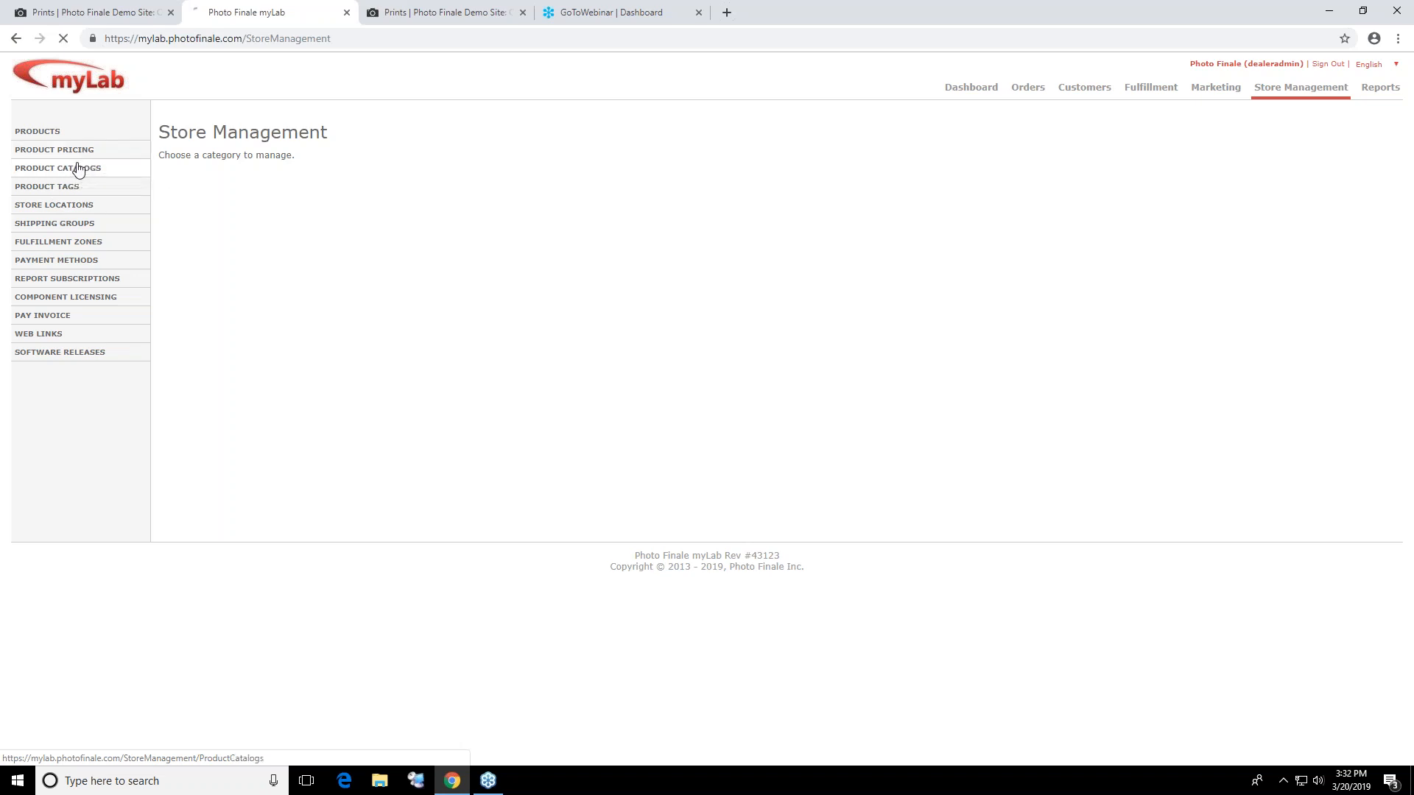
click(201, 218)
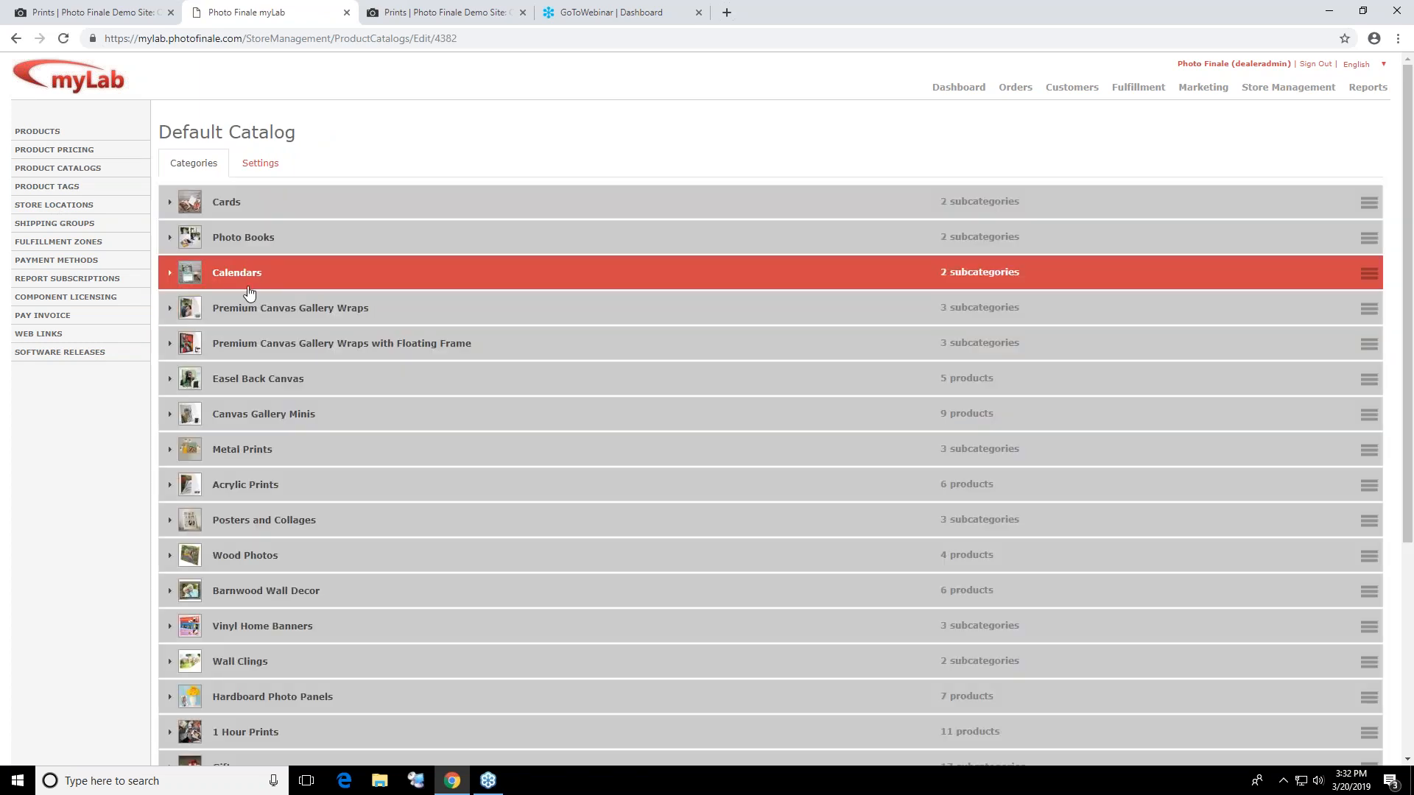
Open the 10x8 Premium Canvas Gallery Wrap product from the Landscape subcategory of Premium Canvas Gallery Wraps
click(253, 308)
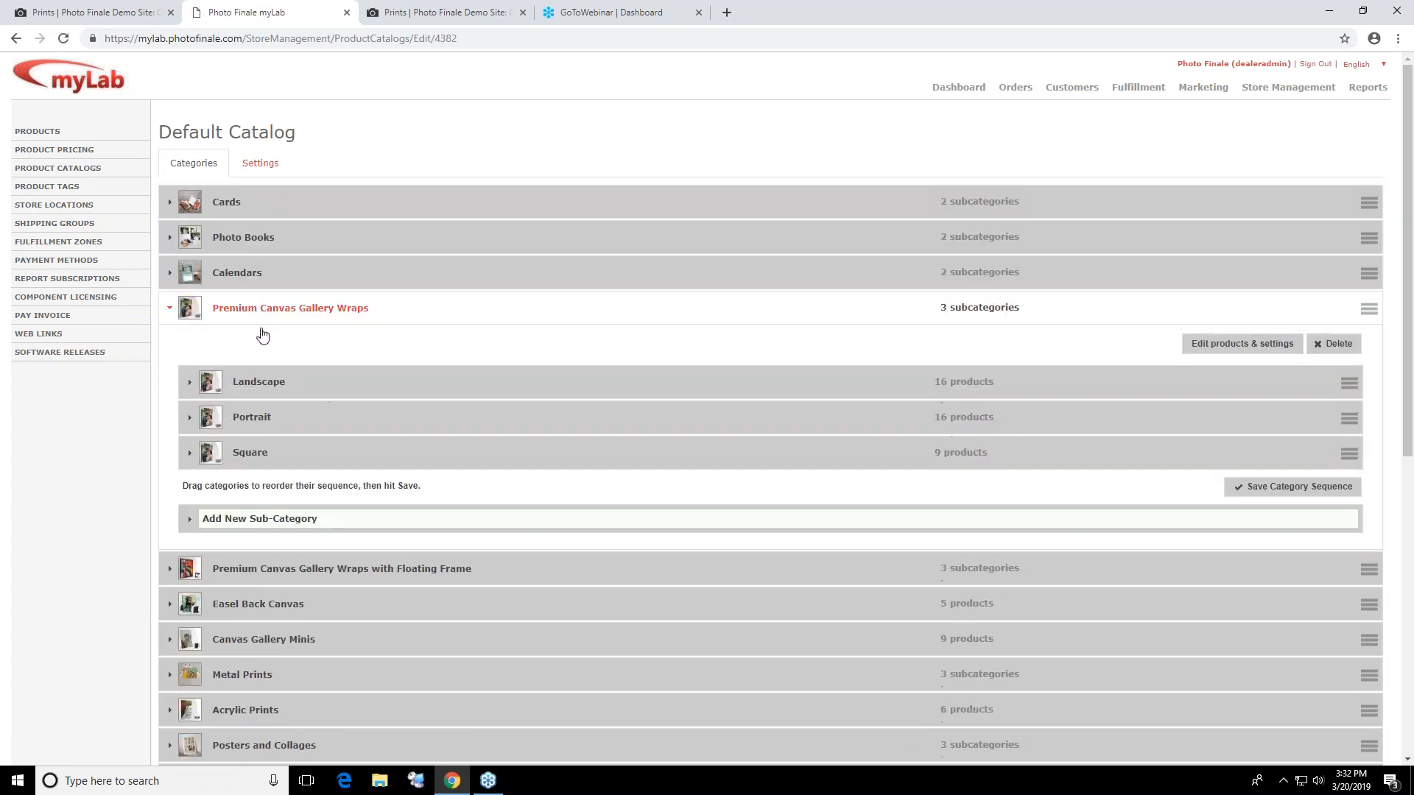
click(262, 384)
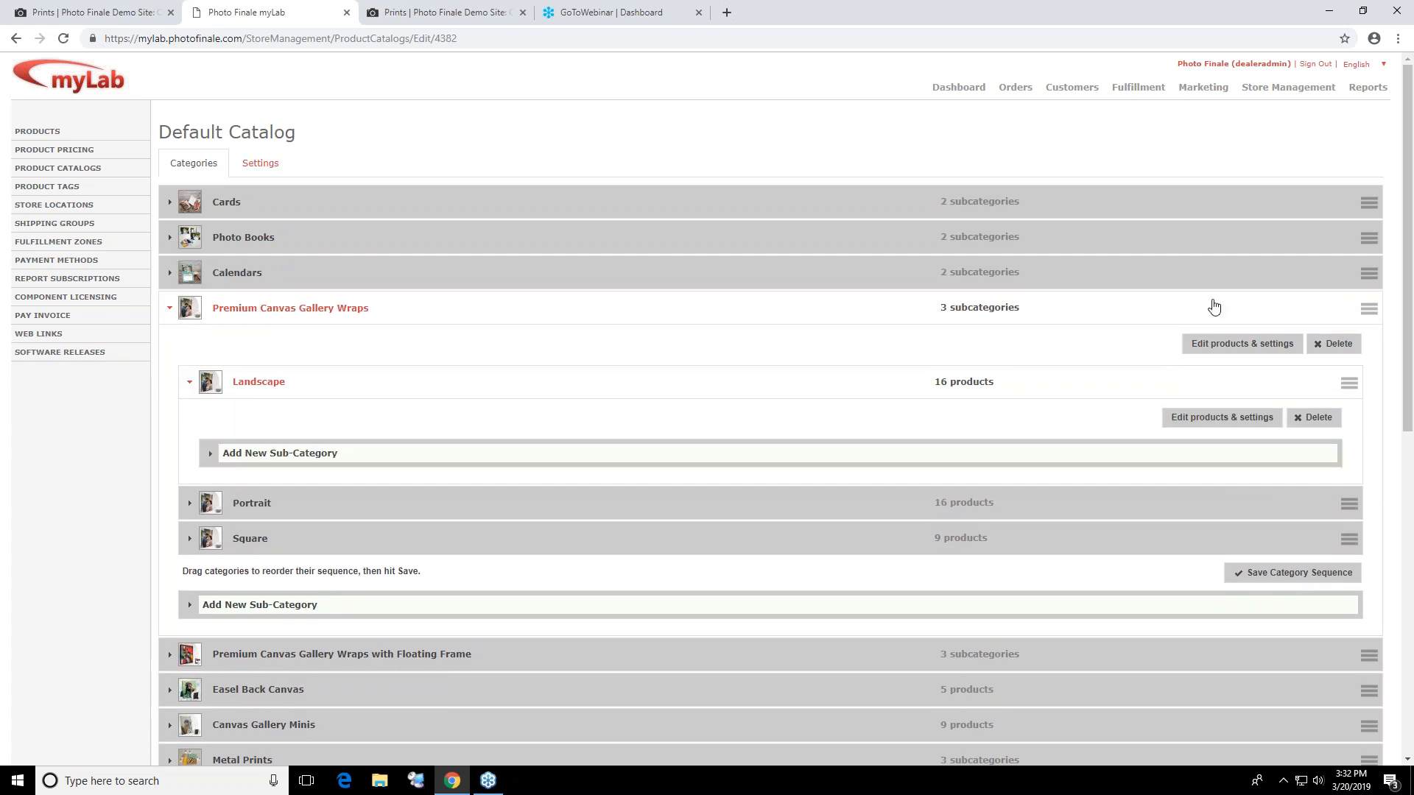
click(1249, 426)
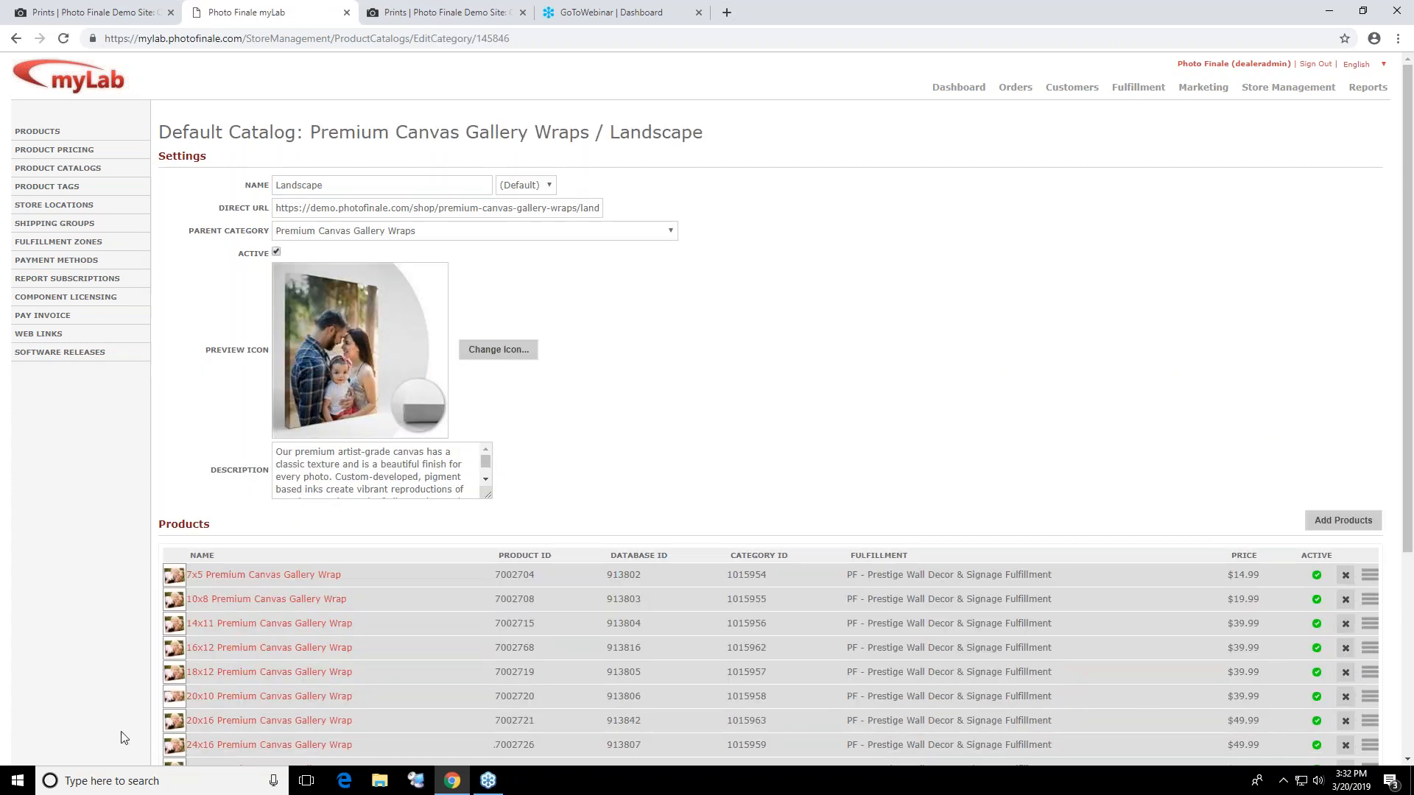
click(278, 601)
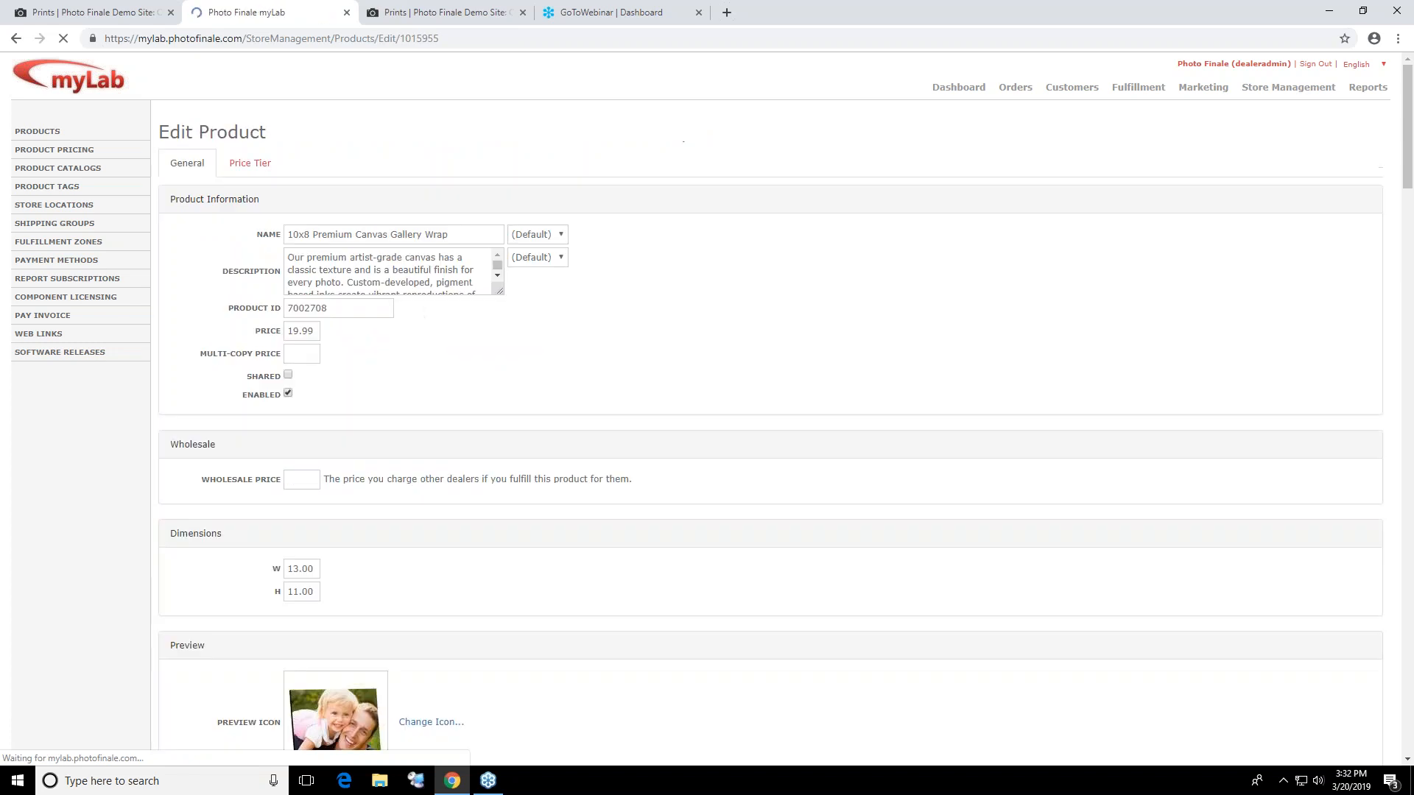
Examine the canvas wrap's product options, including the display-page choices, floating frame option texts and fulfillment ID overrides
scroll(538, 475, down, 10)
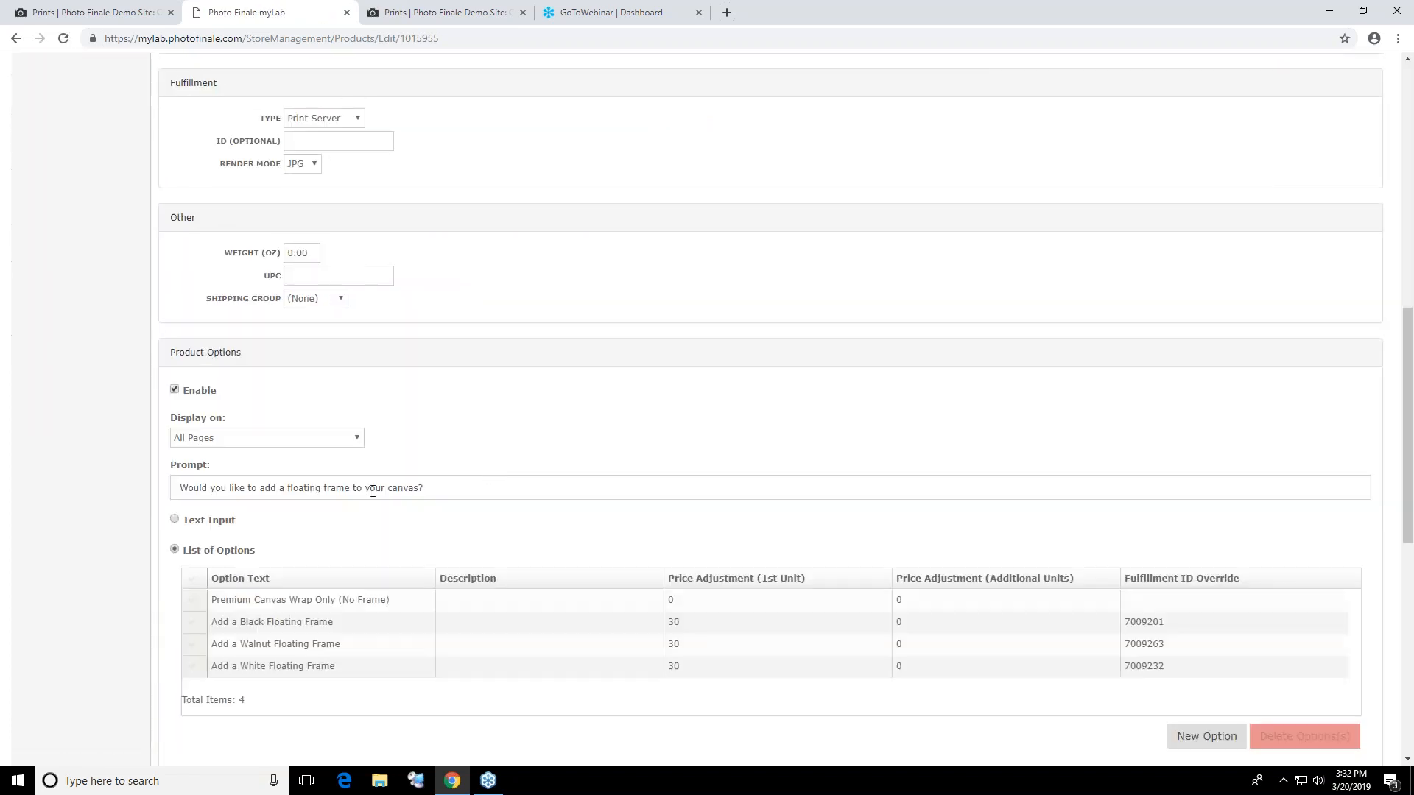
scroll(300, 483, down, 2)
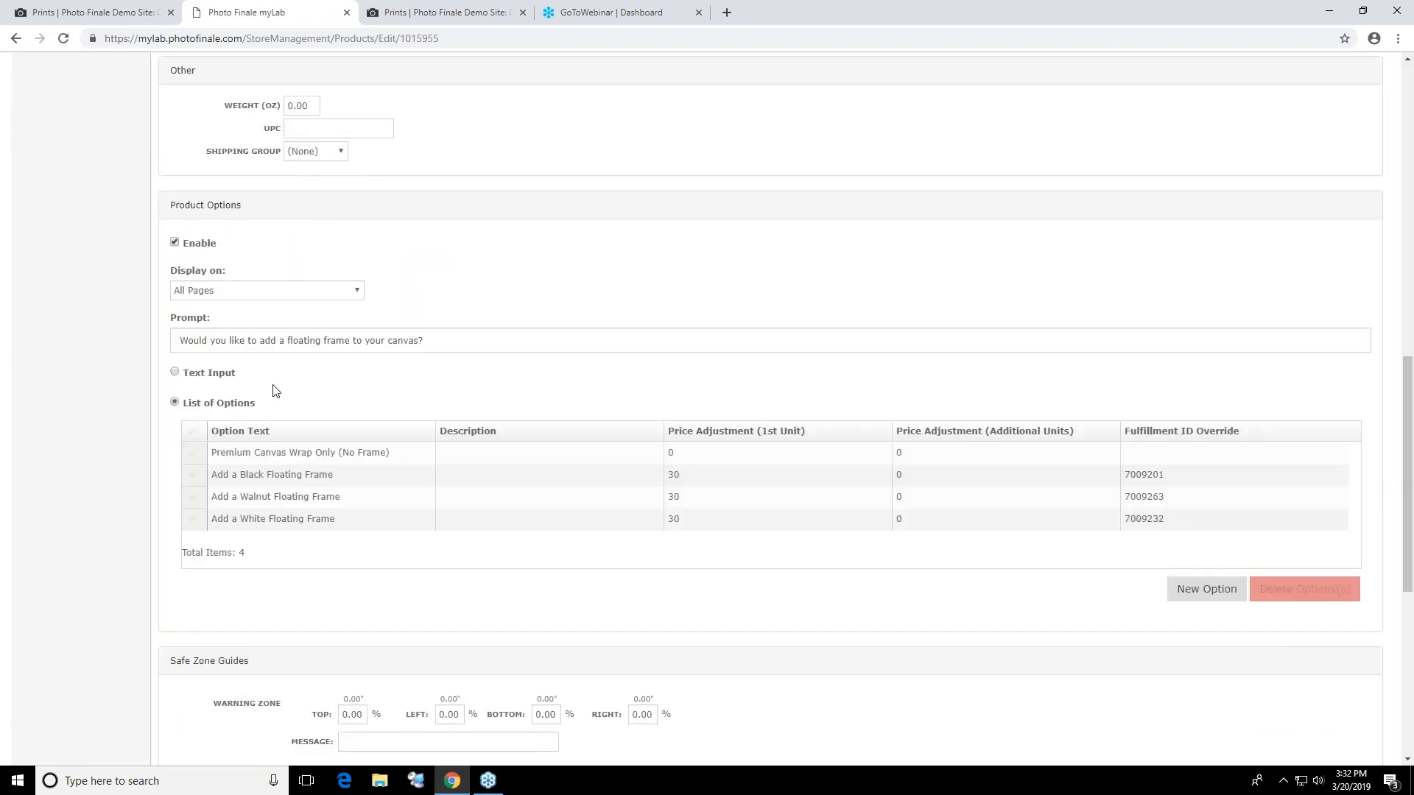
scroll(272, 392, up, 7)
scroll(292, 392, down, 6)
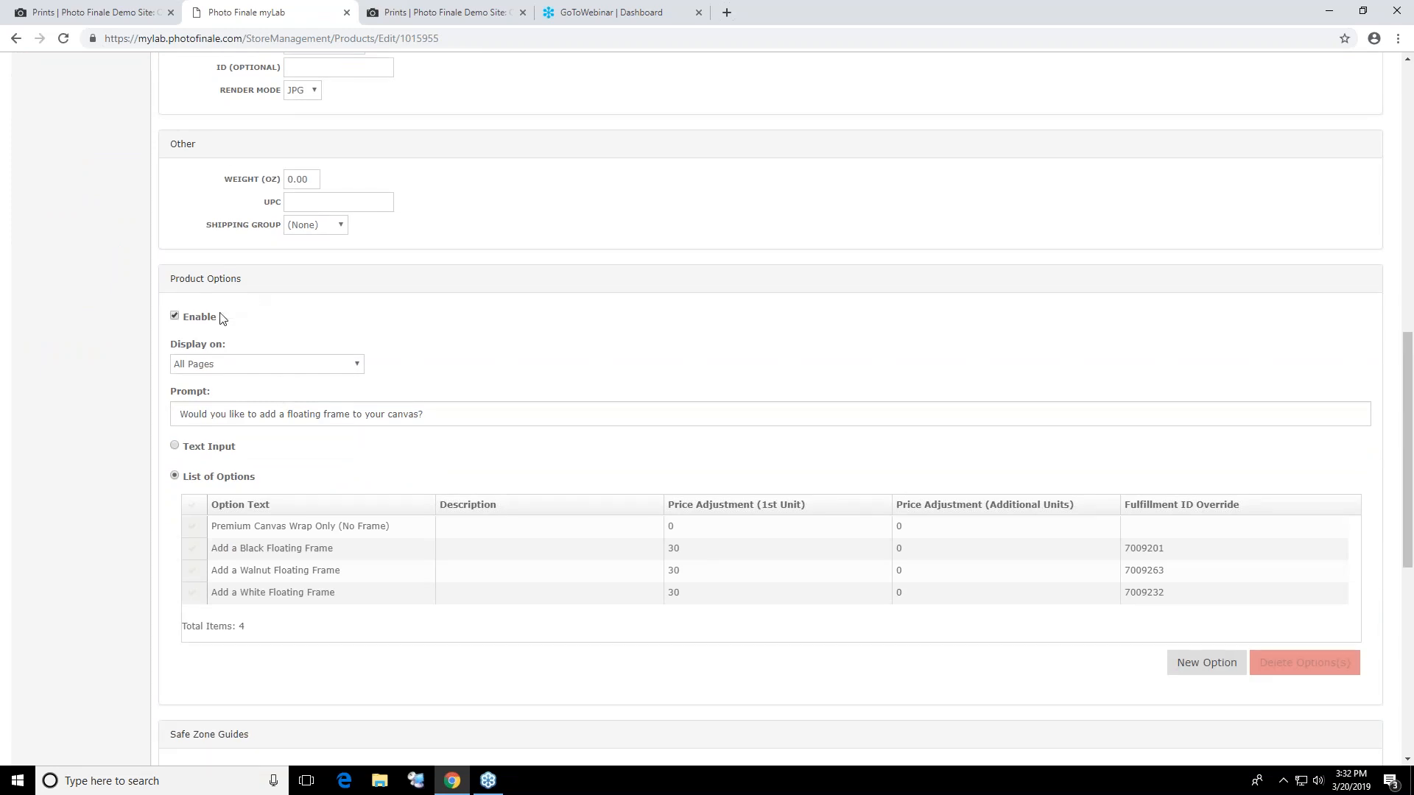
click(243, 368)
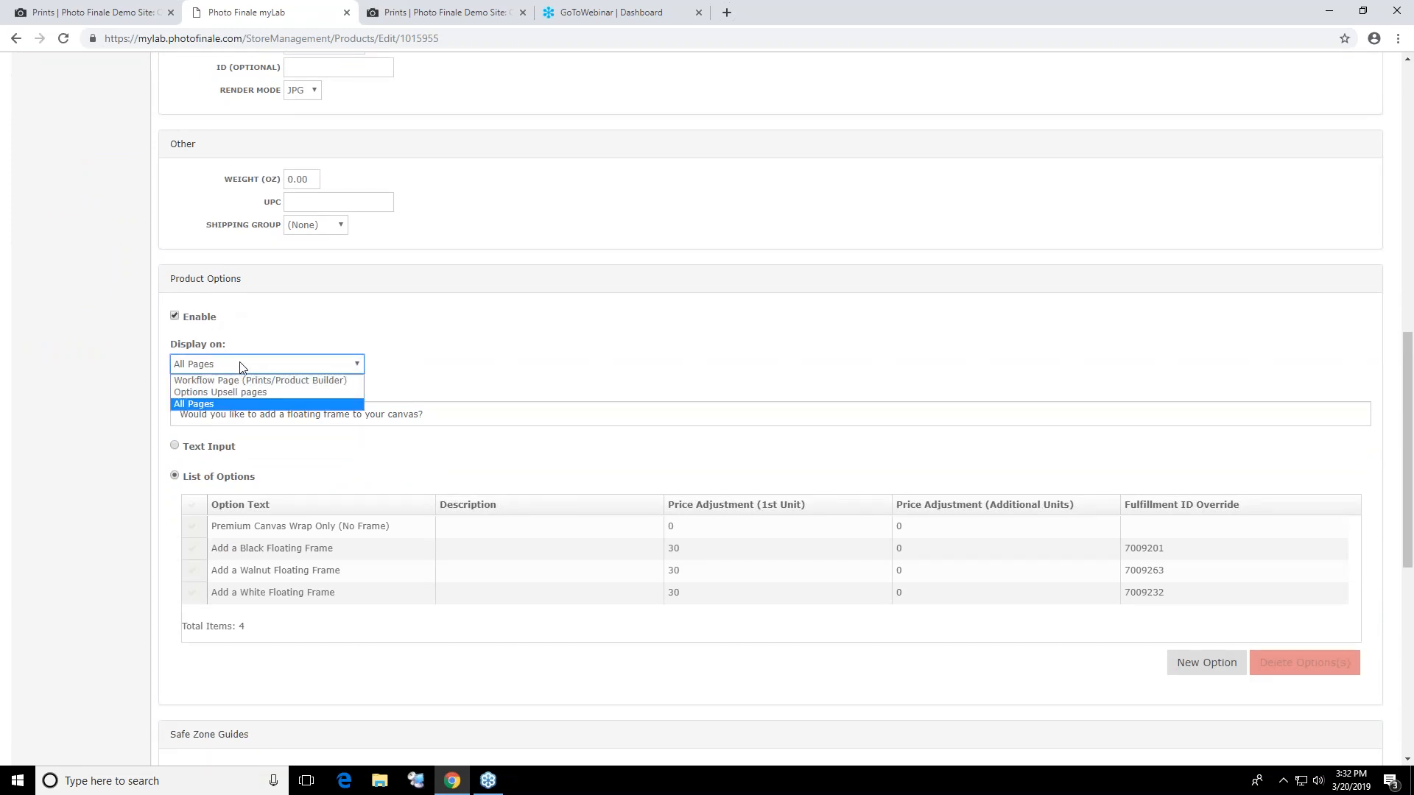
click(264, 337)
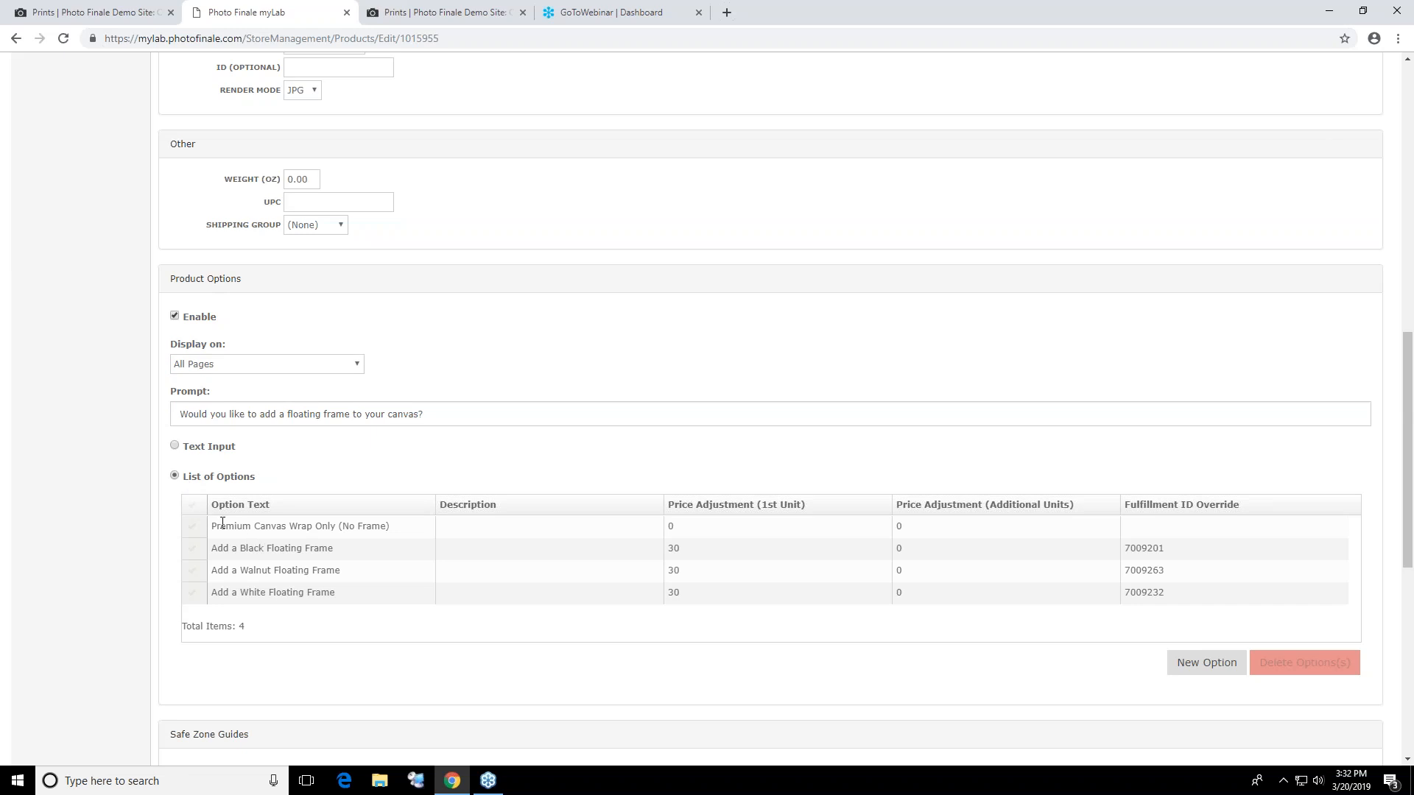
click(321, 525)
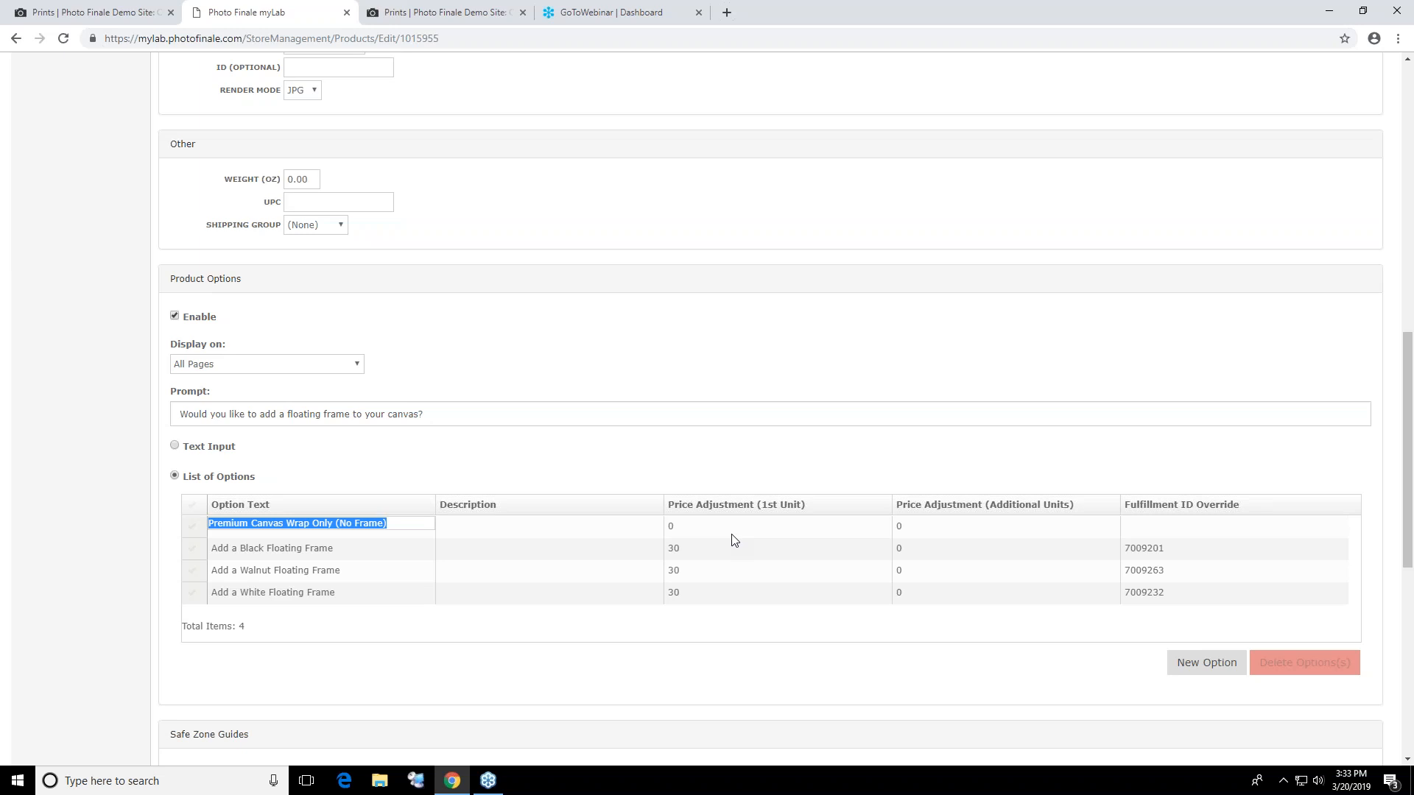
click(1150, 556)
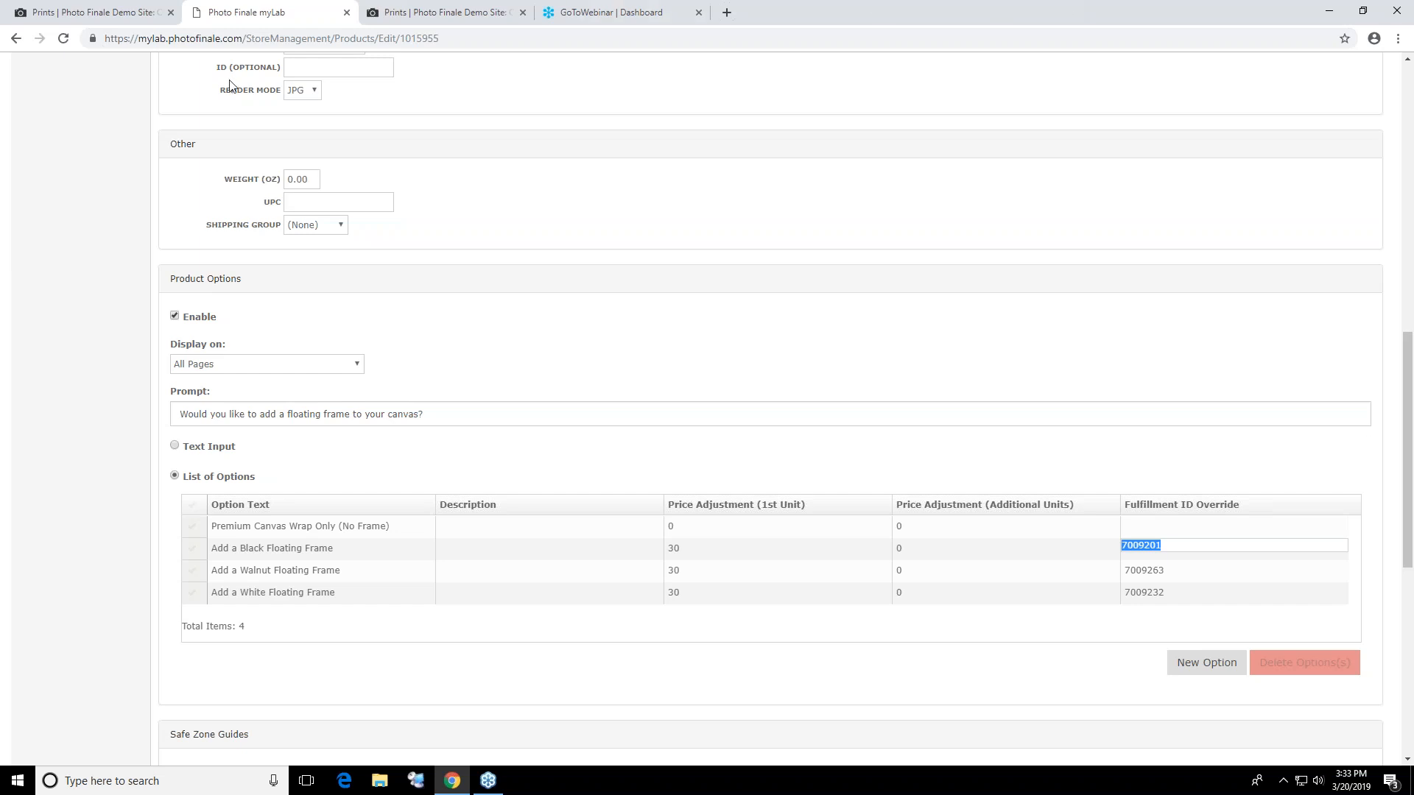
Switch to the demo site and sign out of the current member account
click(74, 18)
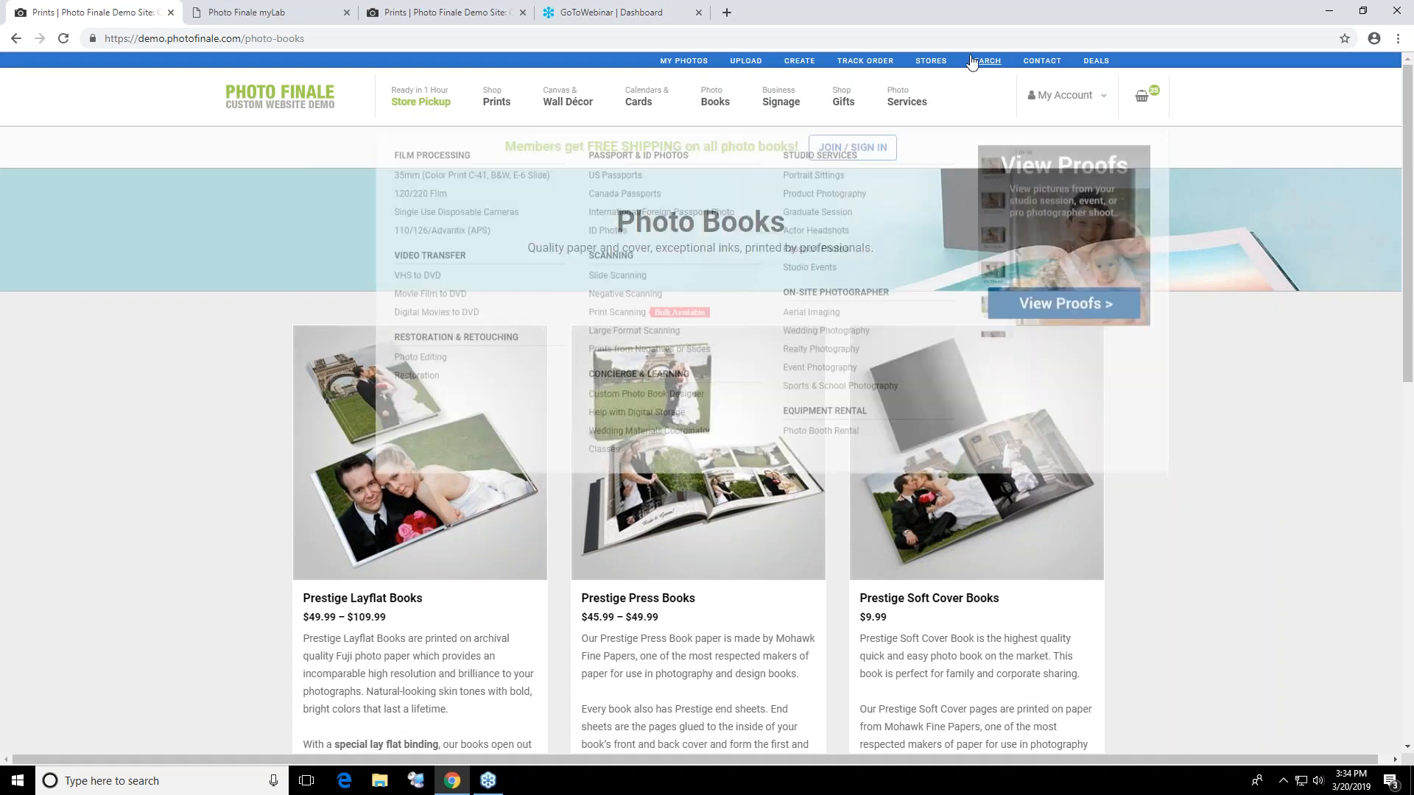
mouse_move(1046, 98)
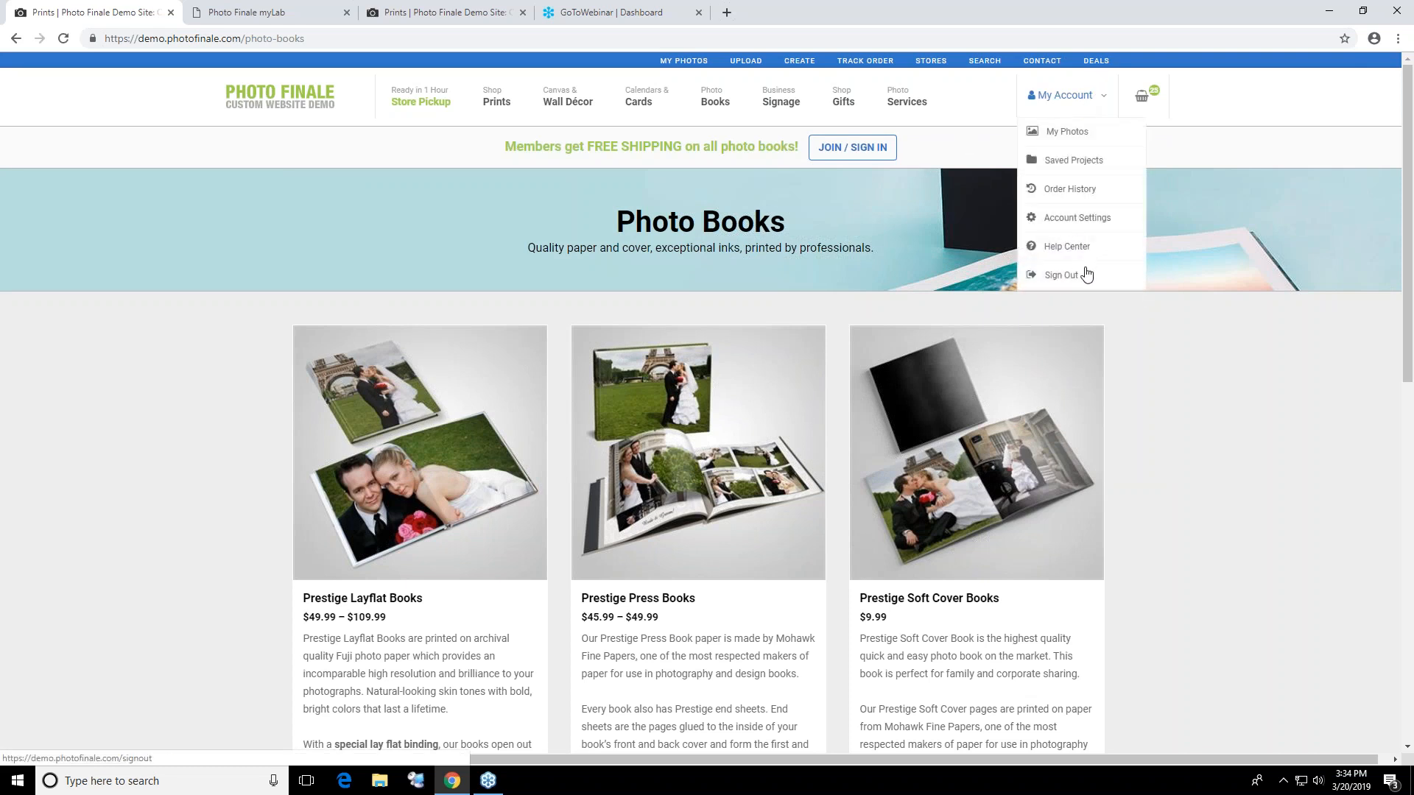
click(1084, 275)
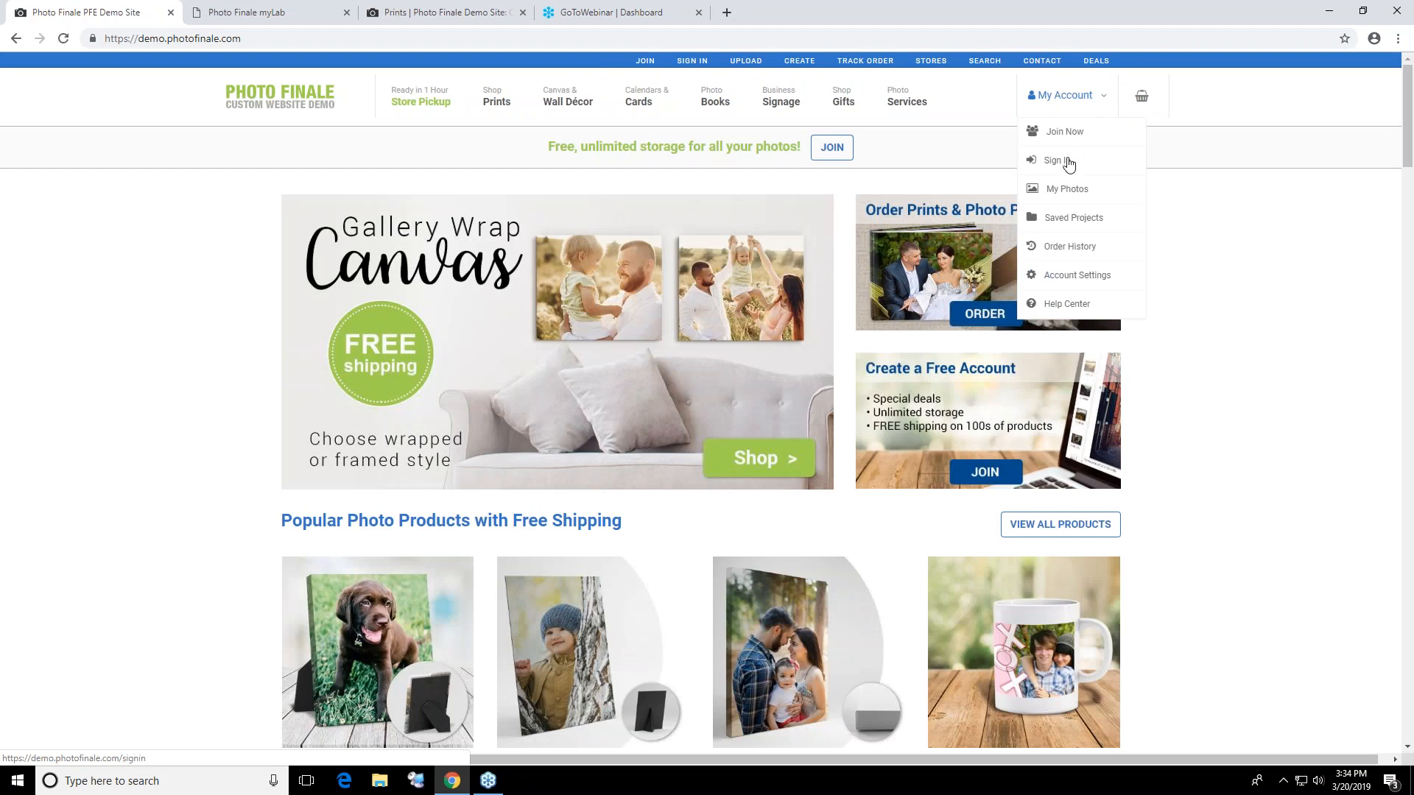
Sign in to the demo site with the member's e-mail address and account password
click(1064, 160)
click(696, 270)
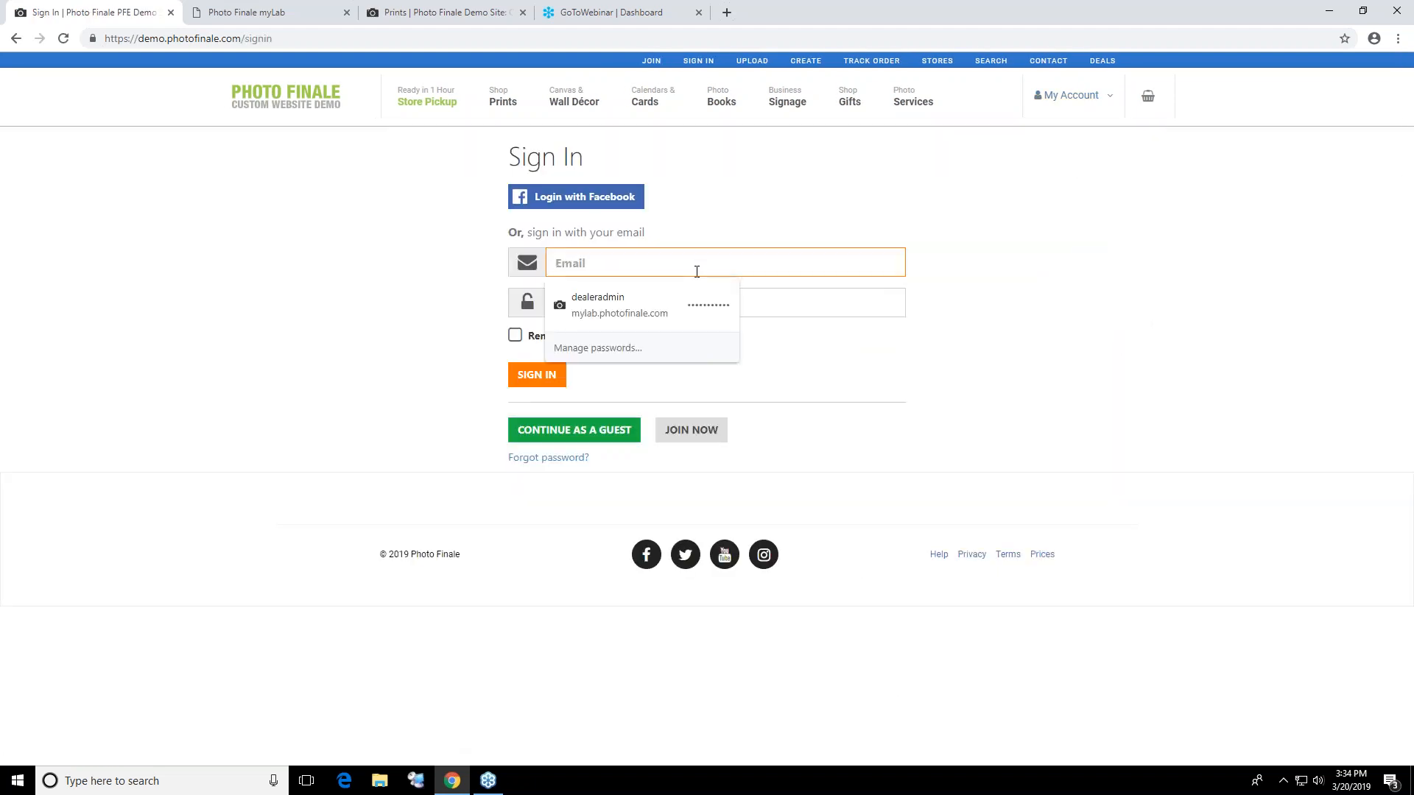
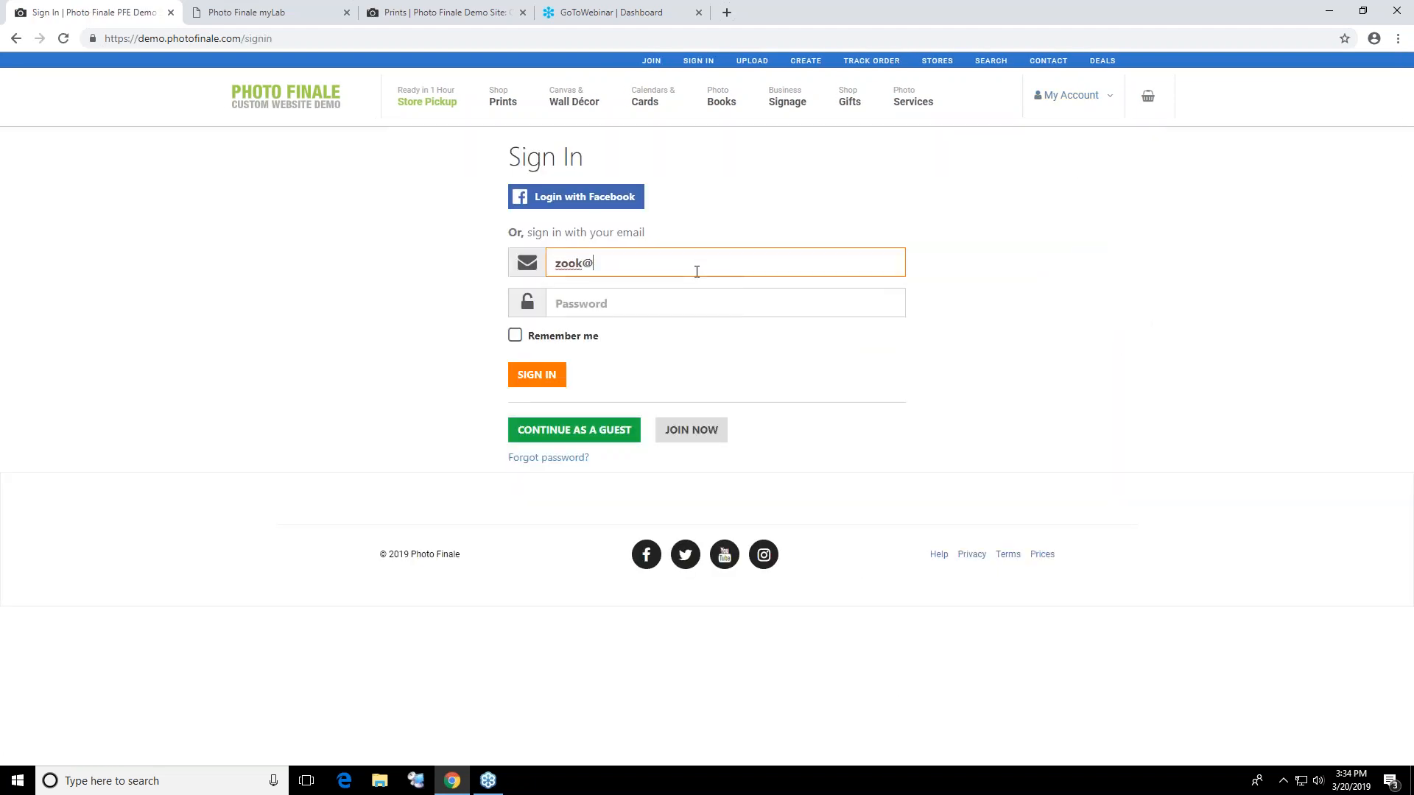
key(Tab)
text(********)
key(Return)
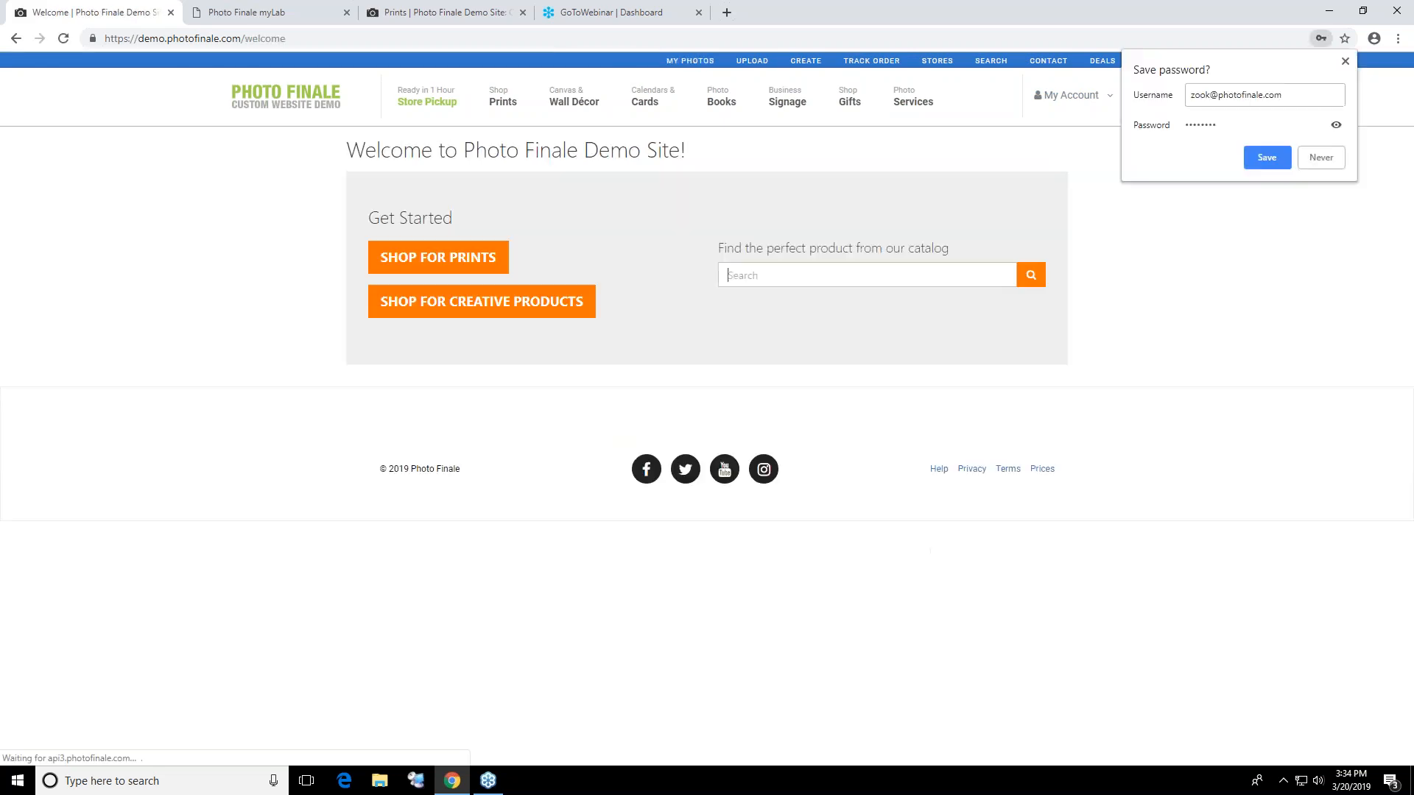
Save the sign-in password in the browser and open the 8x8 Prestige Layflat project from the account's saved projects
click(1281, 157)
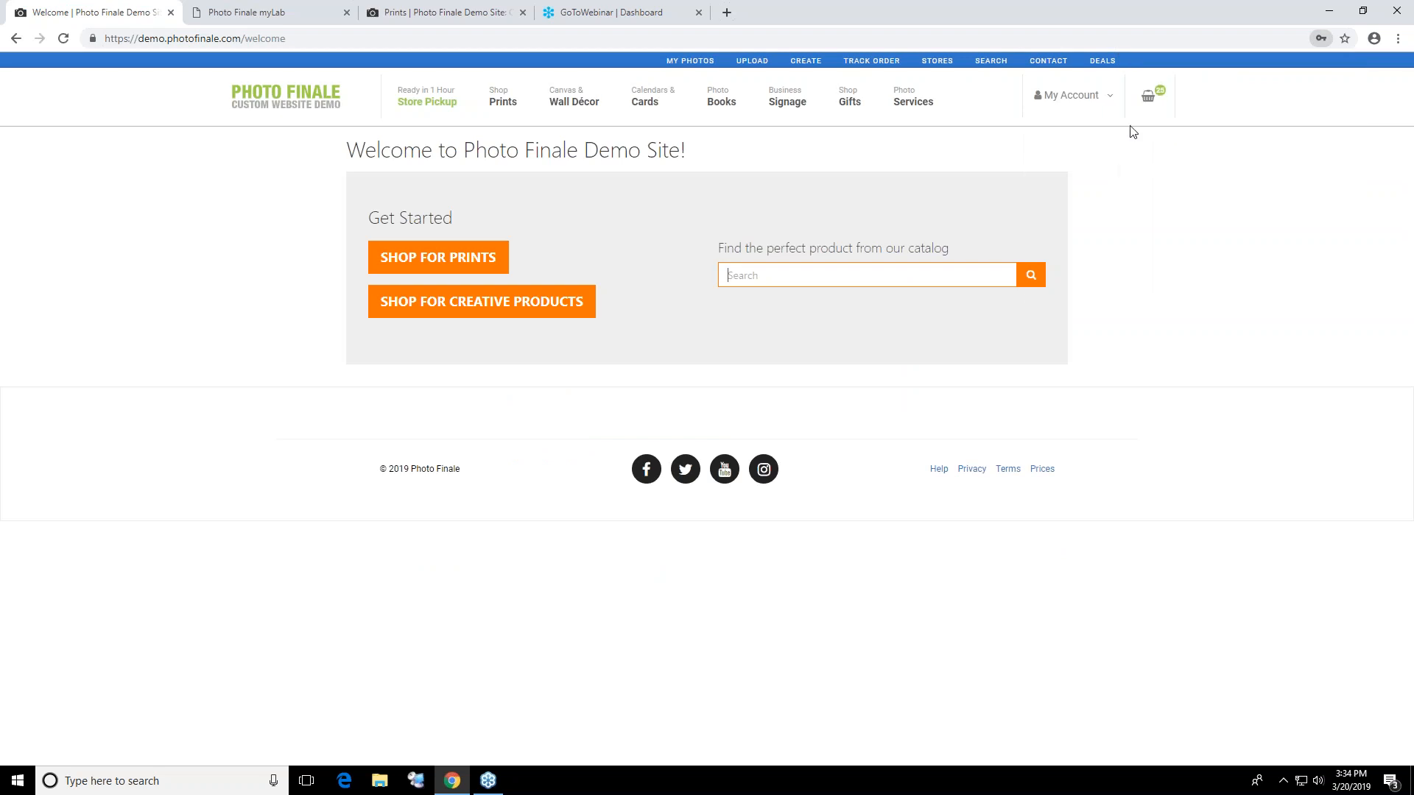
mouse_move(1072, 96)
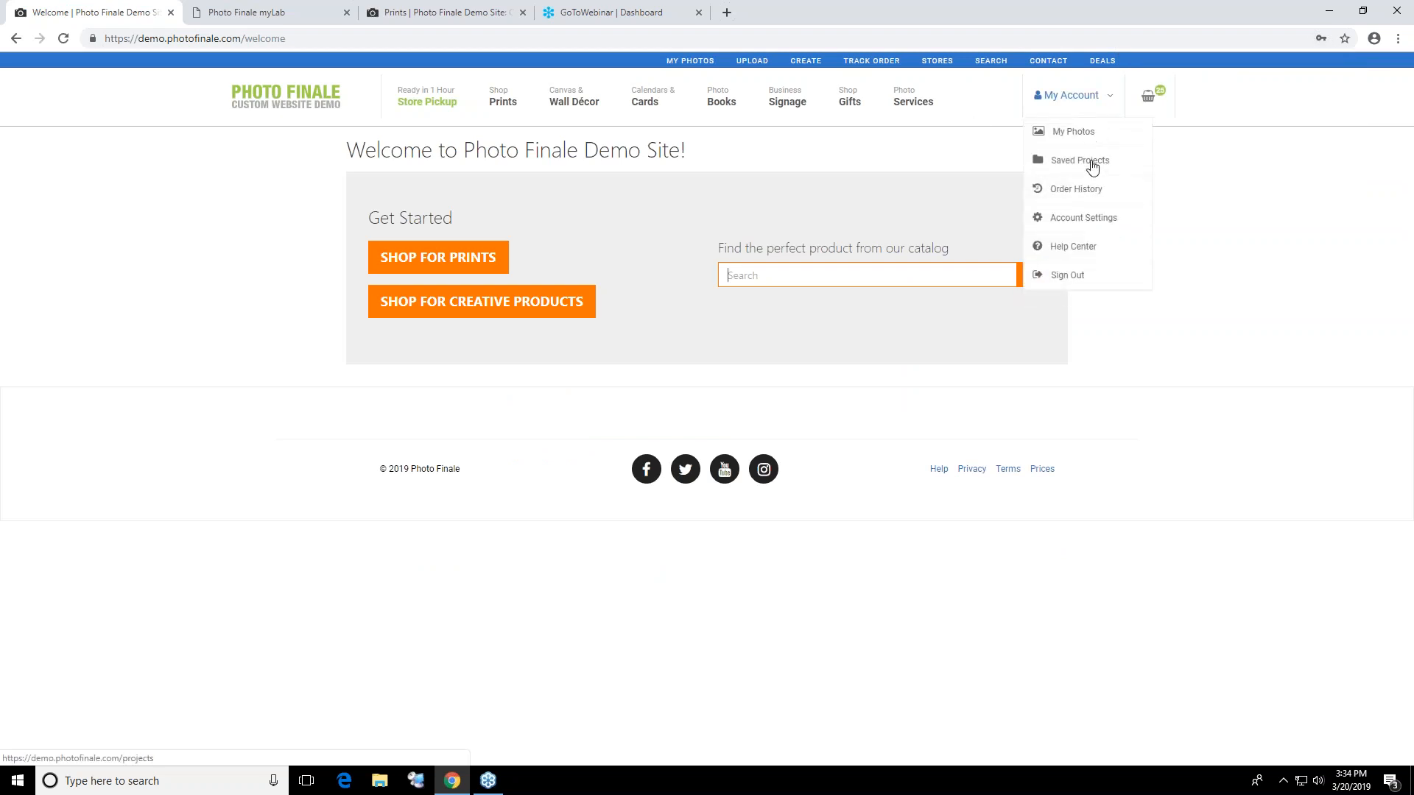
click(1092, 167)
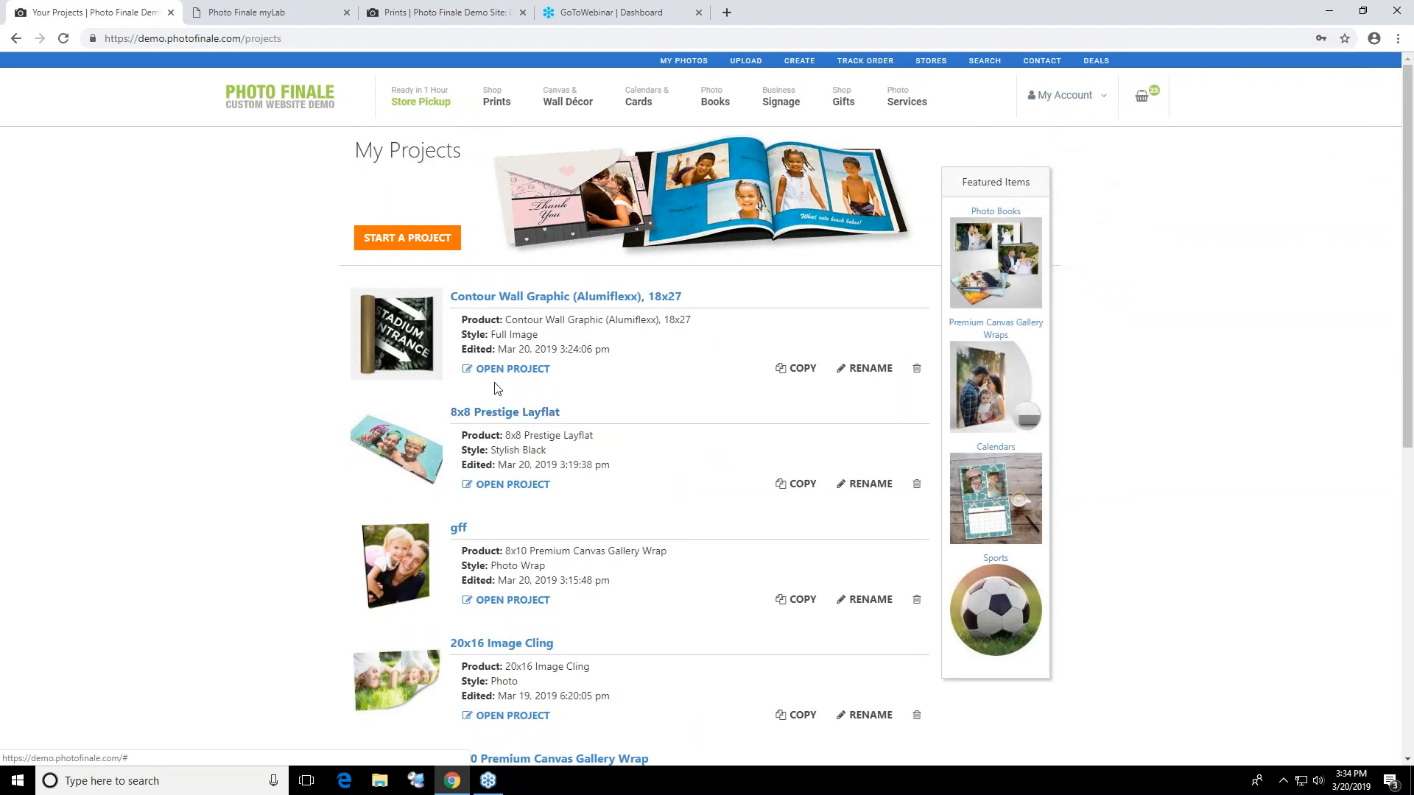
click(533, 485)
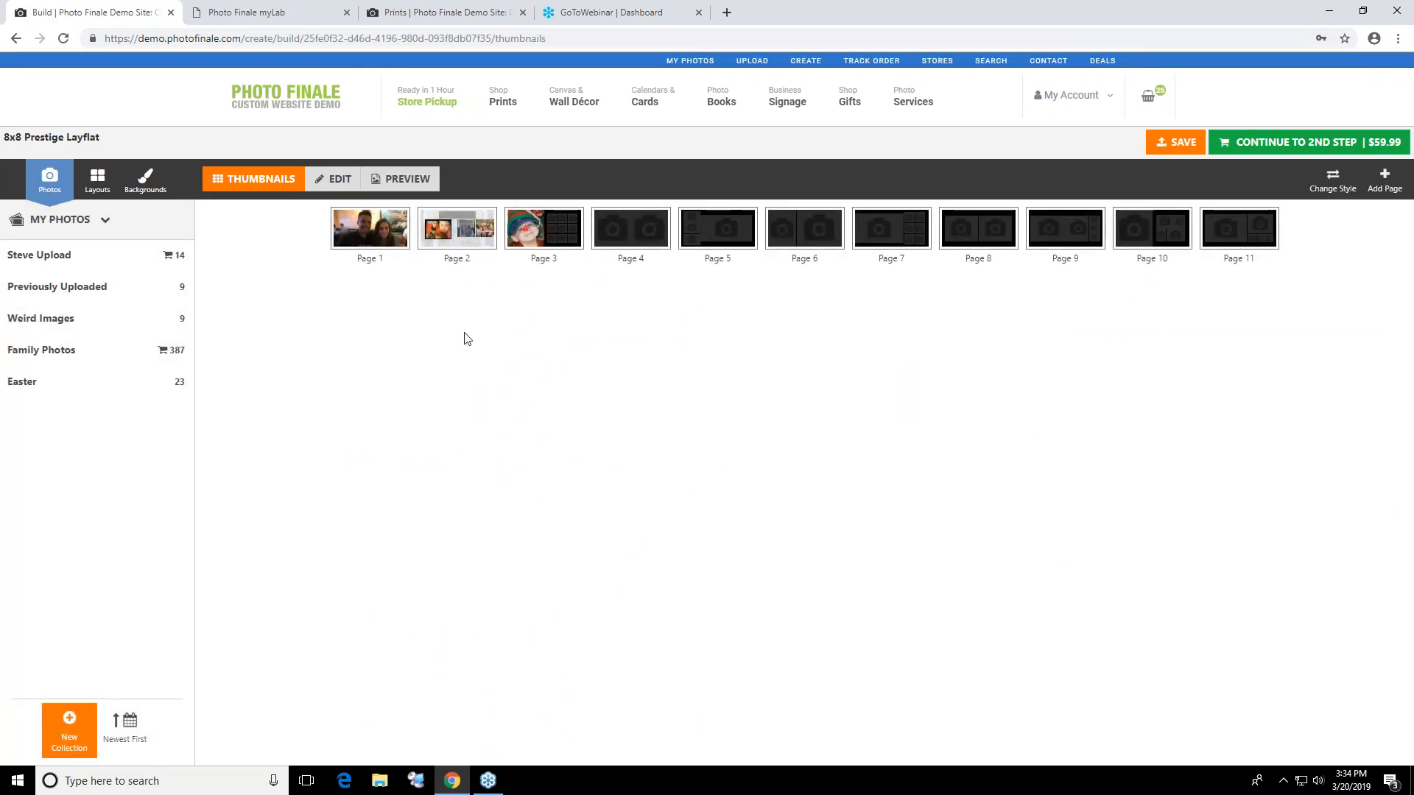
Preview the first two pages of the 8x8 Prestige Layflat book and return to the demo site's home page
click(391, 184)
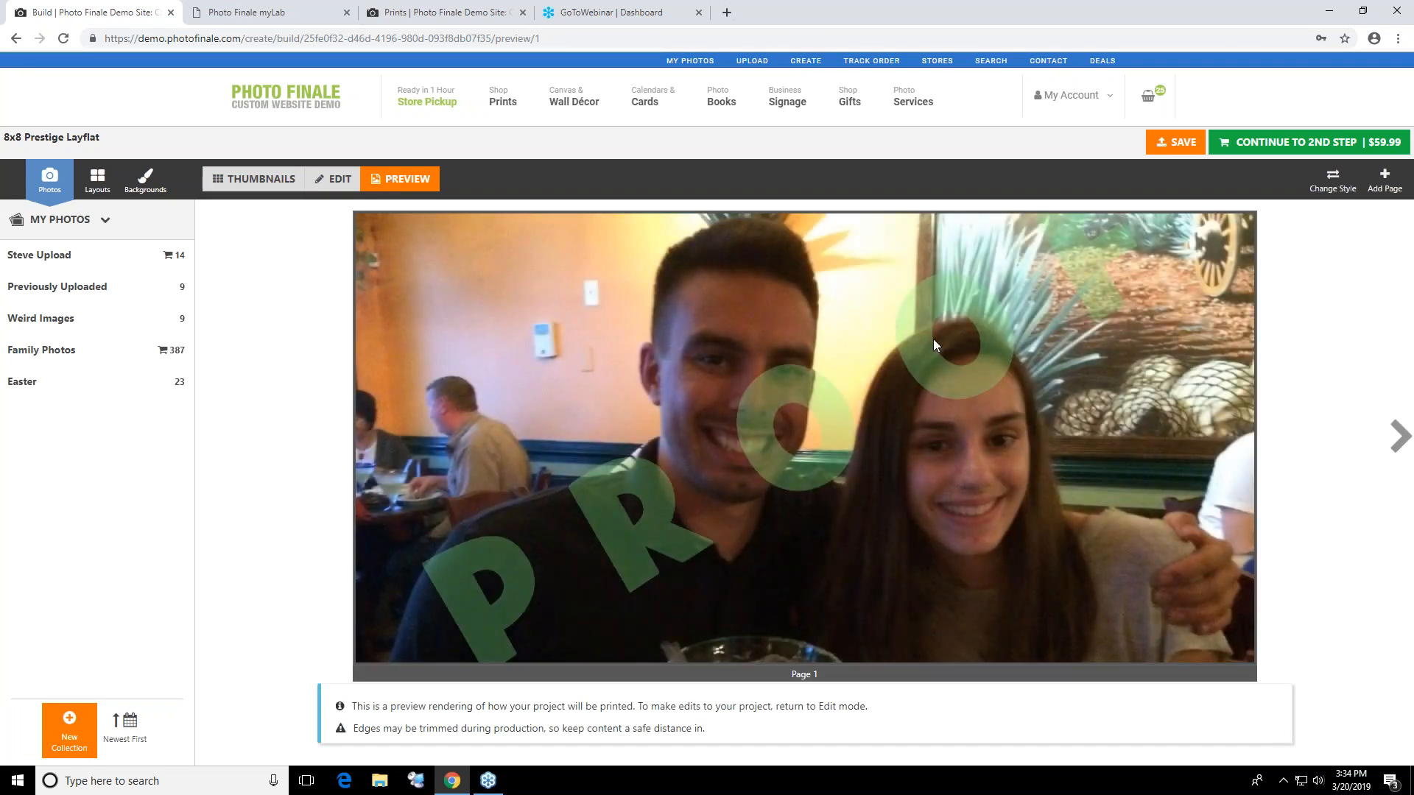
click(1394, 437)
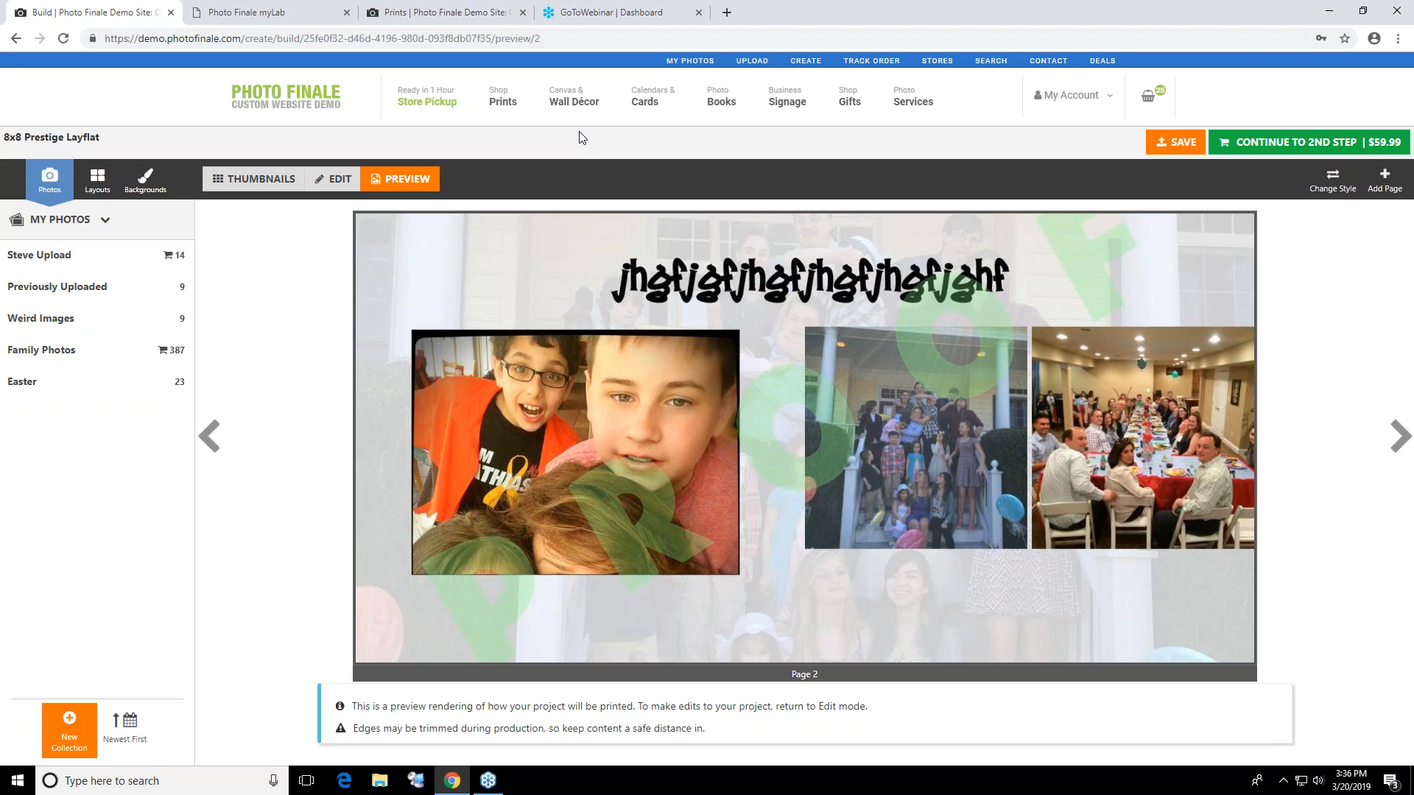
click(319, 99)
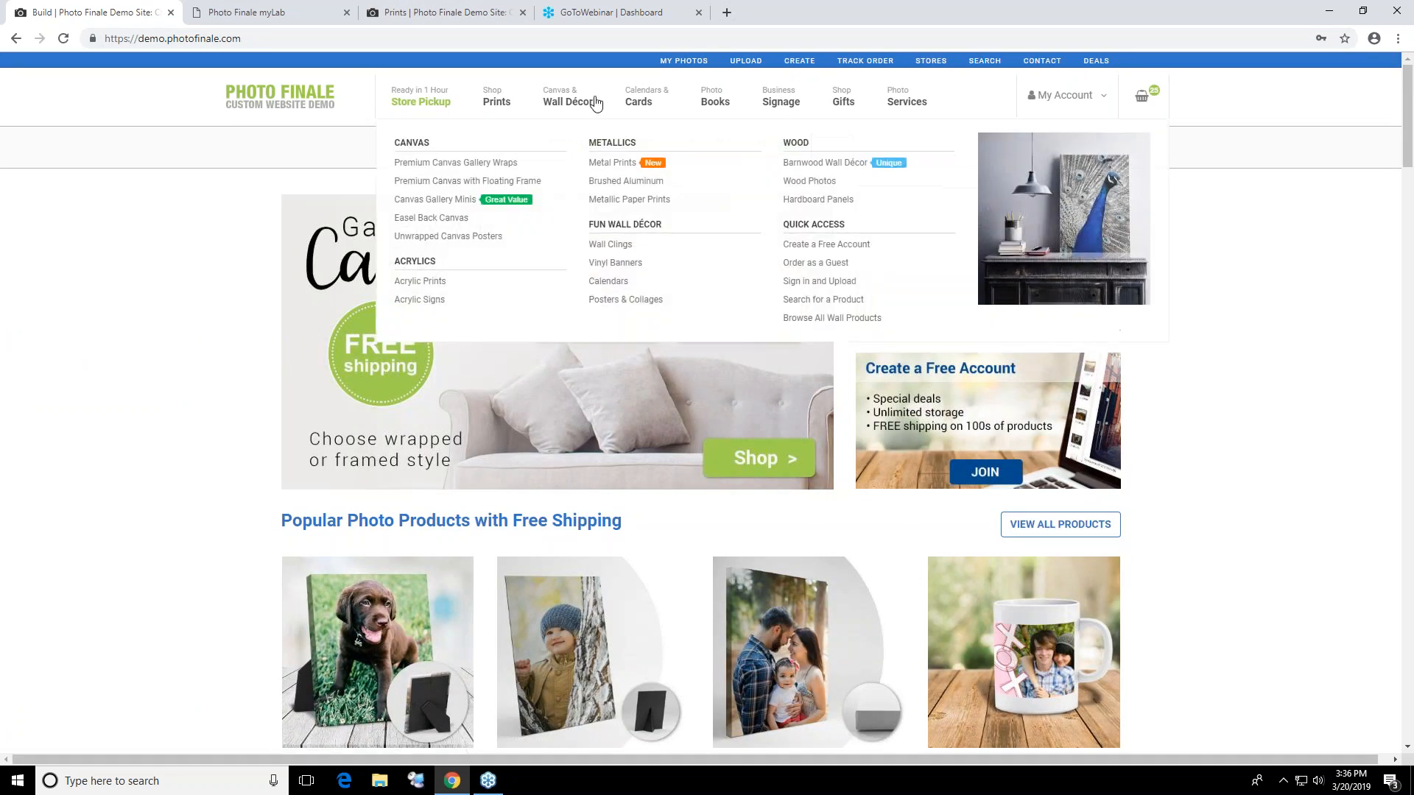
Open the photopropics.com website in a new browser tab
click(727, 17)
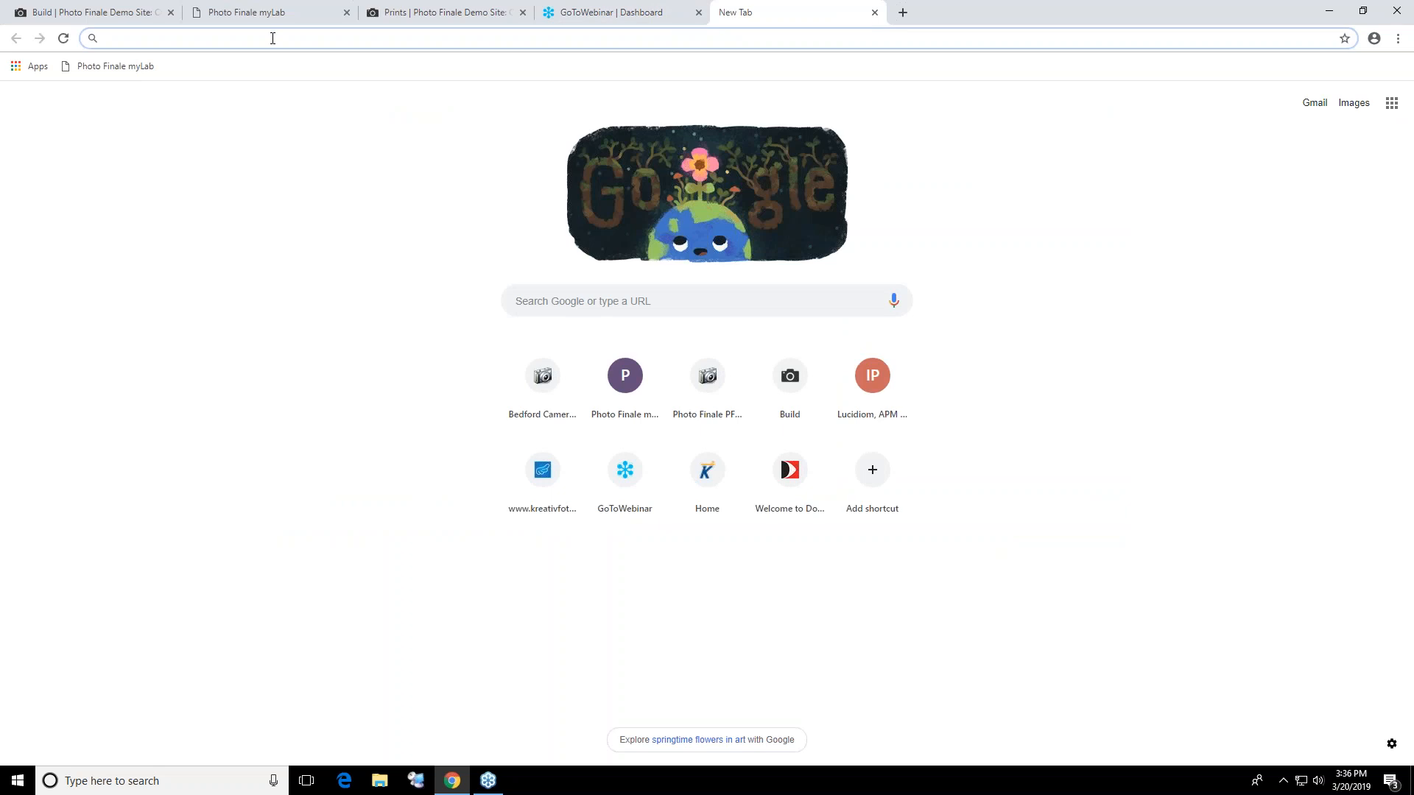
text(phoo)
key(BackSpace)
key(BackSpace)
text(oto)
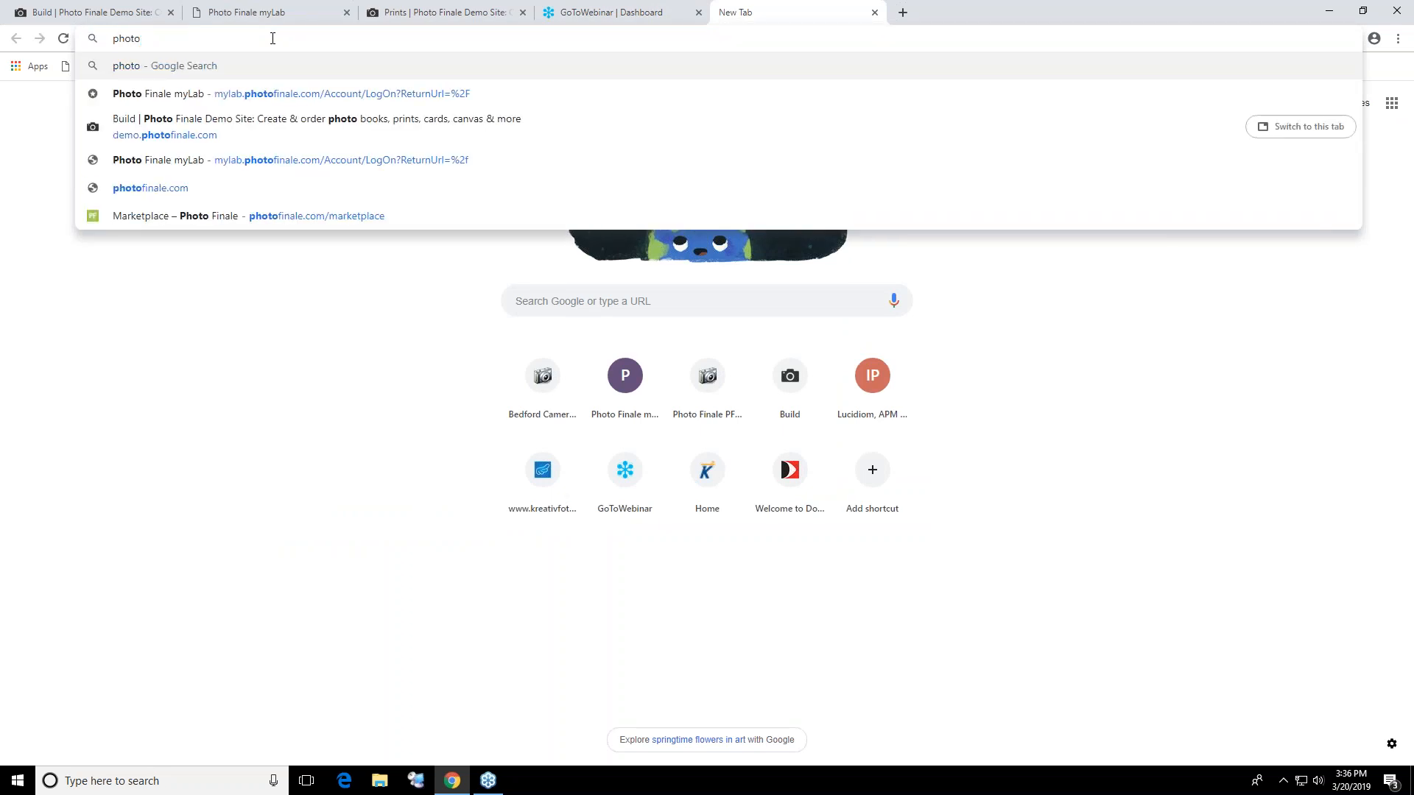
text(propics.)
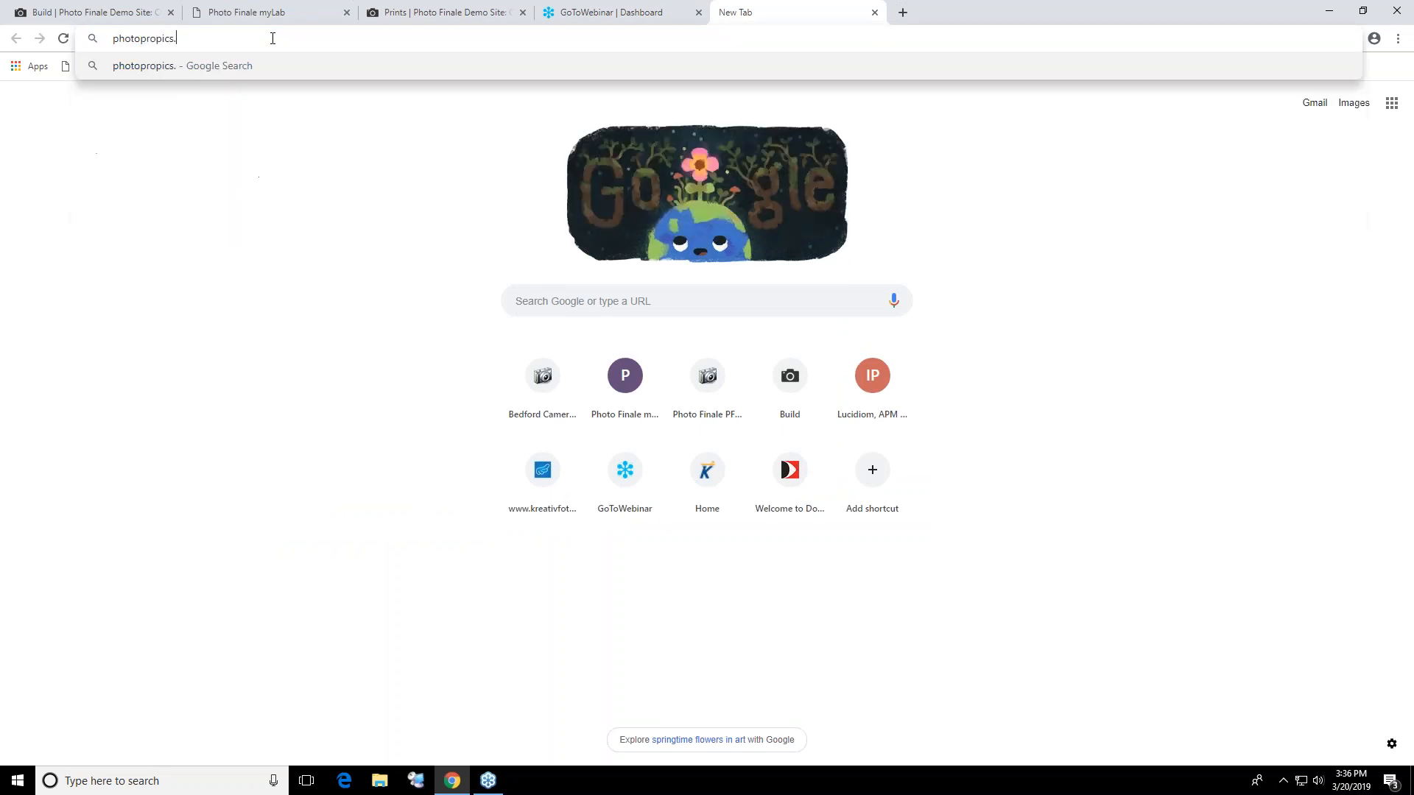
text(com)
key(Return)
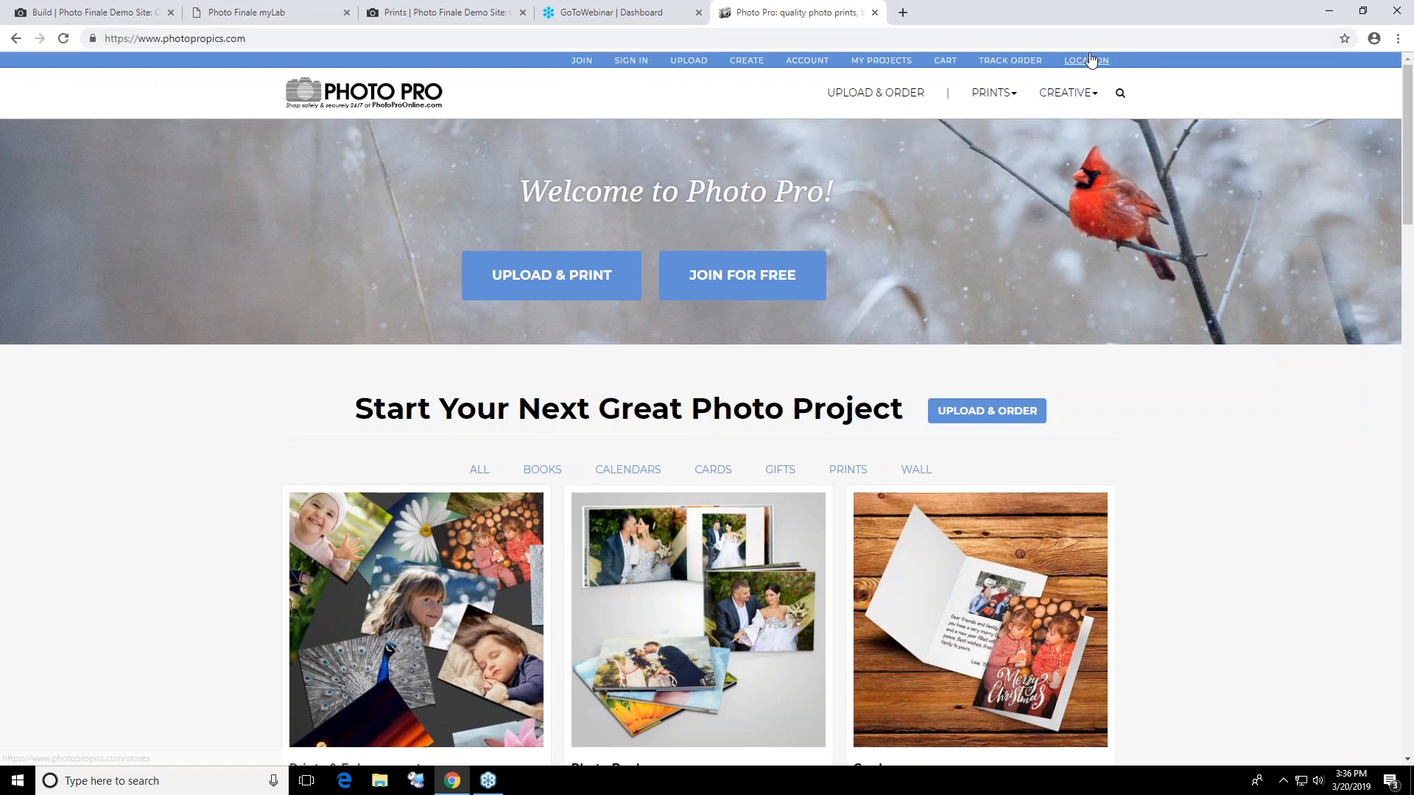
Look through the Photo Pro home page, from the product categories down to the mobile app and contact sections
mouse_move(1082, 93)
scroll(675, 489, down, 13)
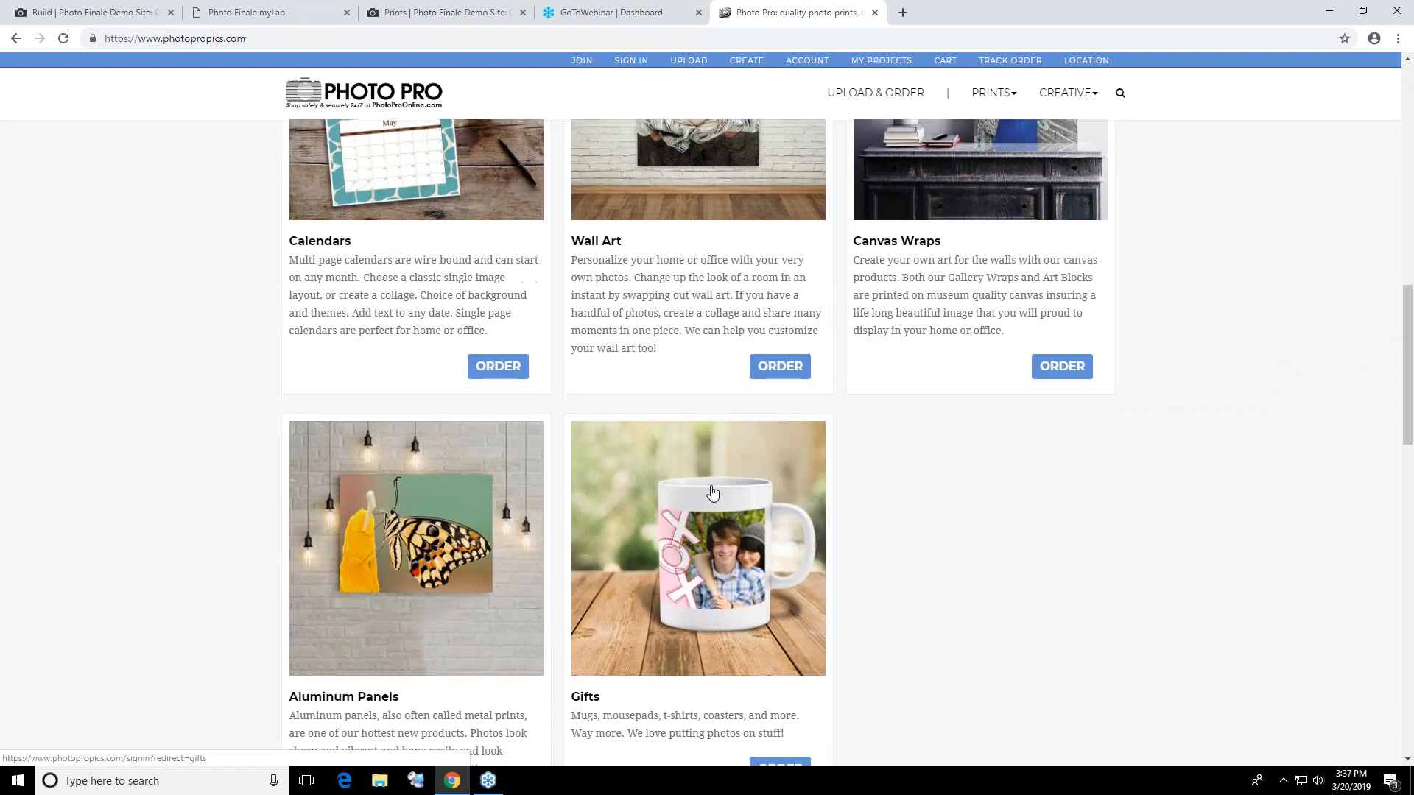
scroll(712, 492, down, 10)
scroll(712, 492, up, 3)
scroll(714, 487, down, 6)
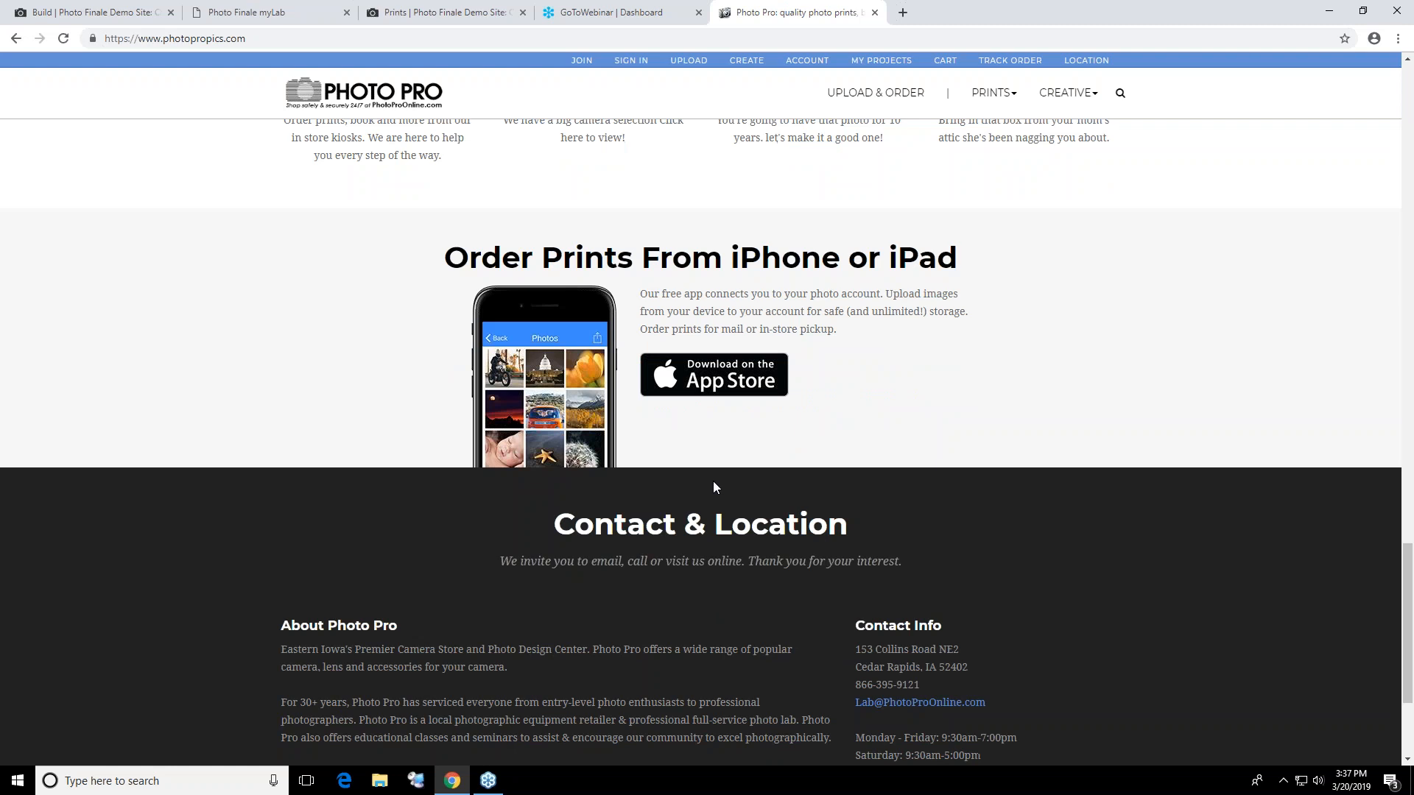
scroll(712, 486, up, 20)
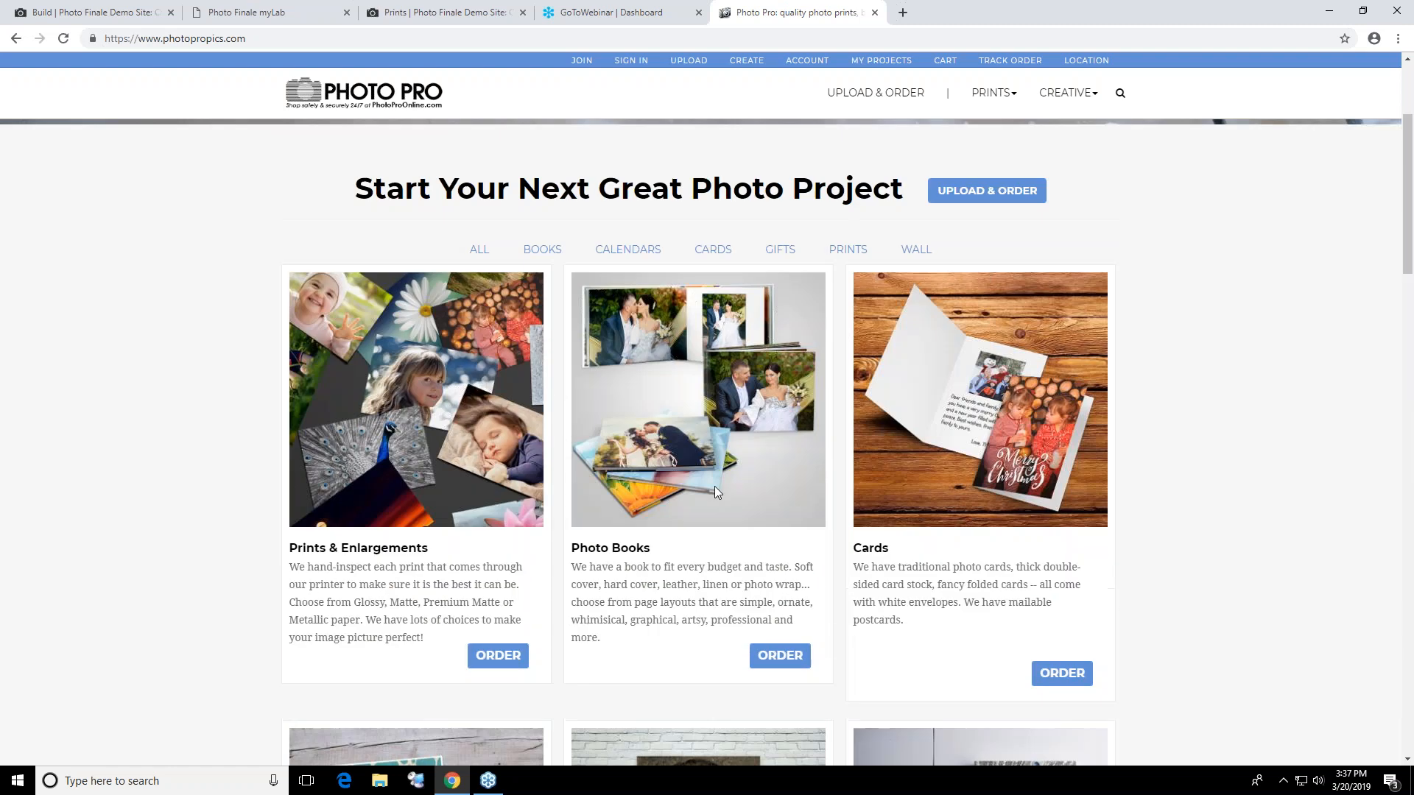
scroll(714, 492, up, 3)
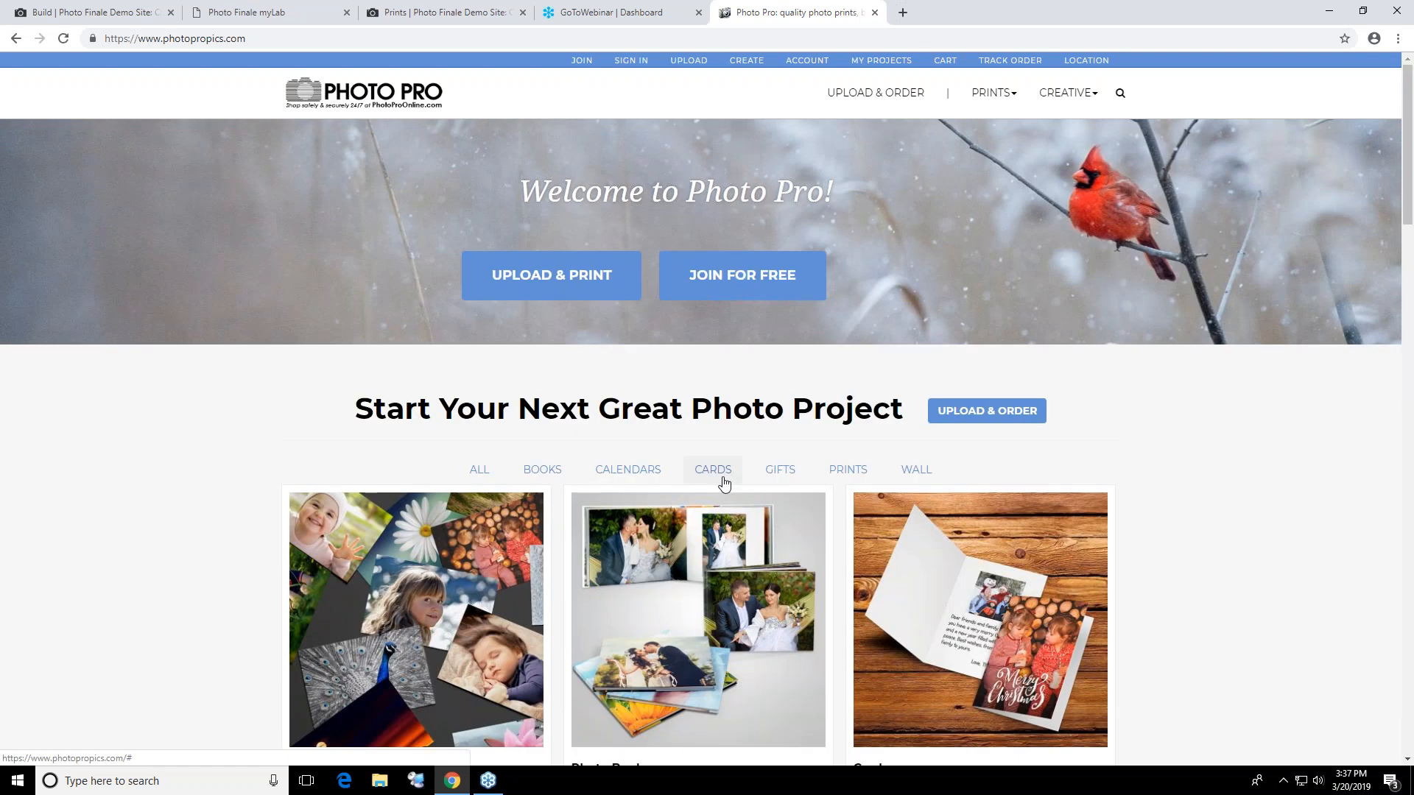
Switch back to the demo site and view the Metal Prints and Prestige Layflat Books product pages
click(81, 13)
mouse_move(567, 99)
click(602, 165)
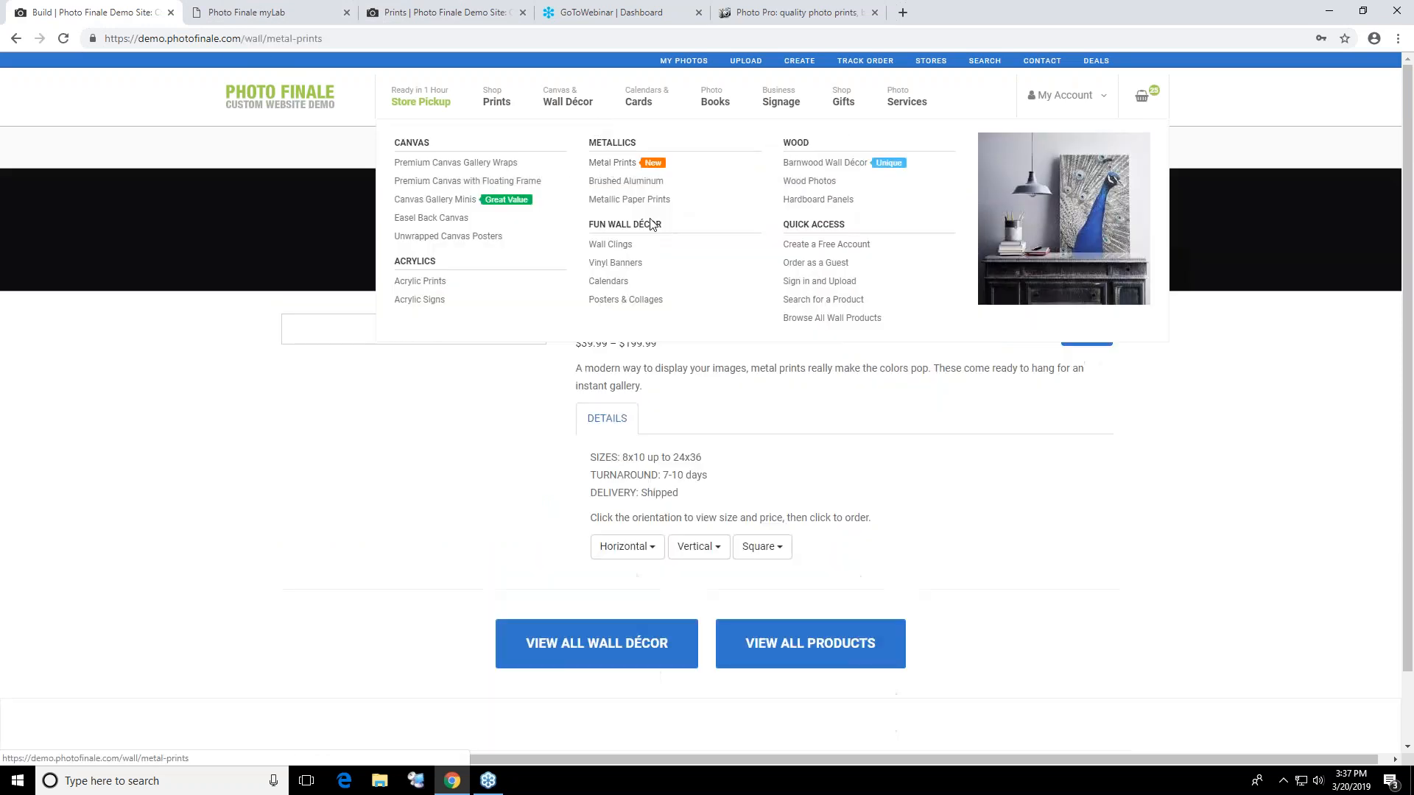
mouse_move(715, 99)
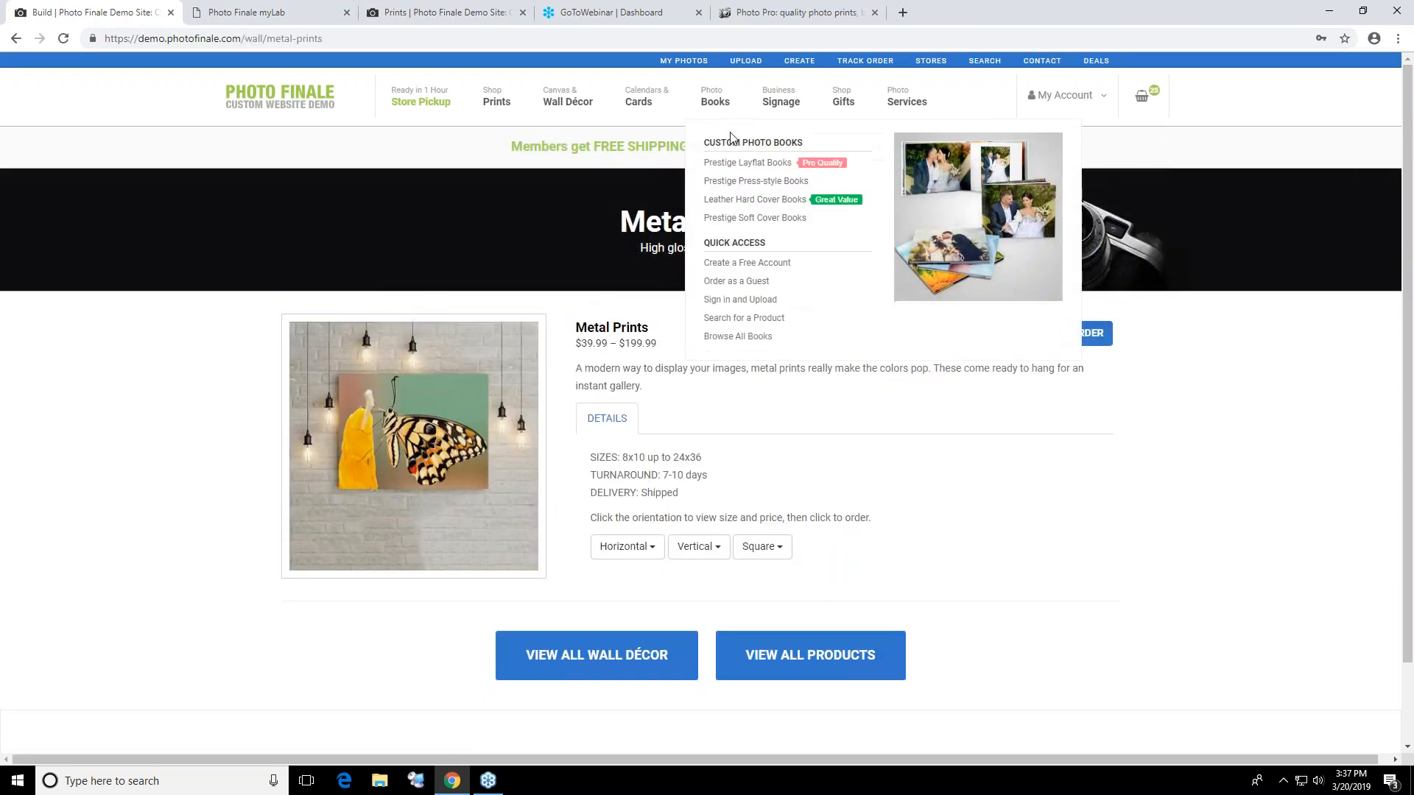
Browse the Business Signage catalog and view the A-Frame Sidewalk Signs product page
mouse_move(780, 100)
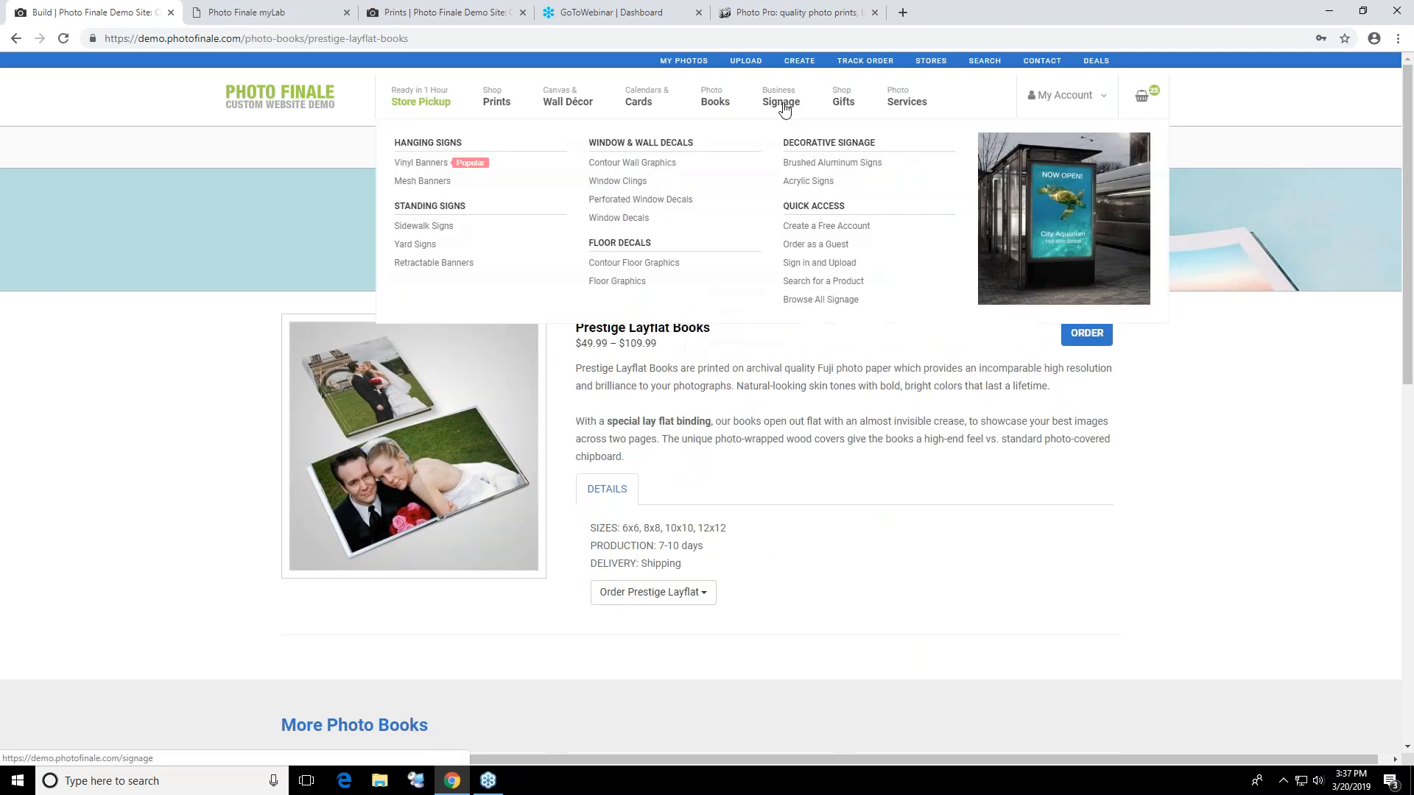
click(773, 106)
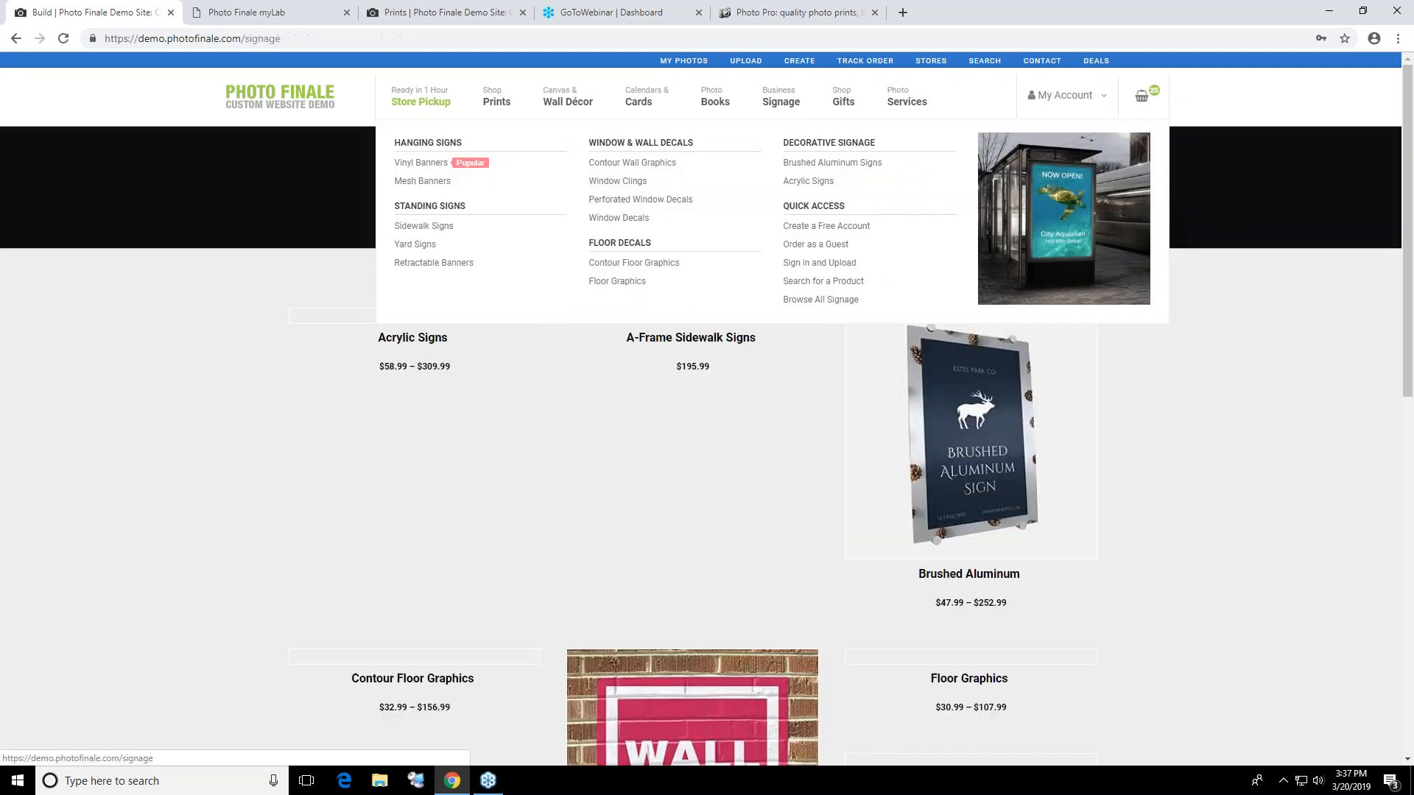
scroll(692, 567, down, 3)
scroll(749, 395, up, 5)
click(748, 394)
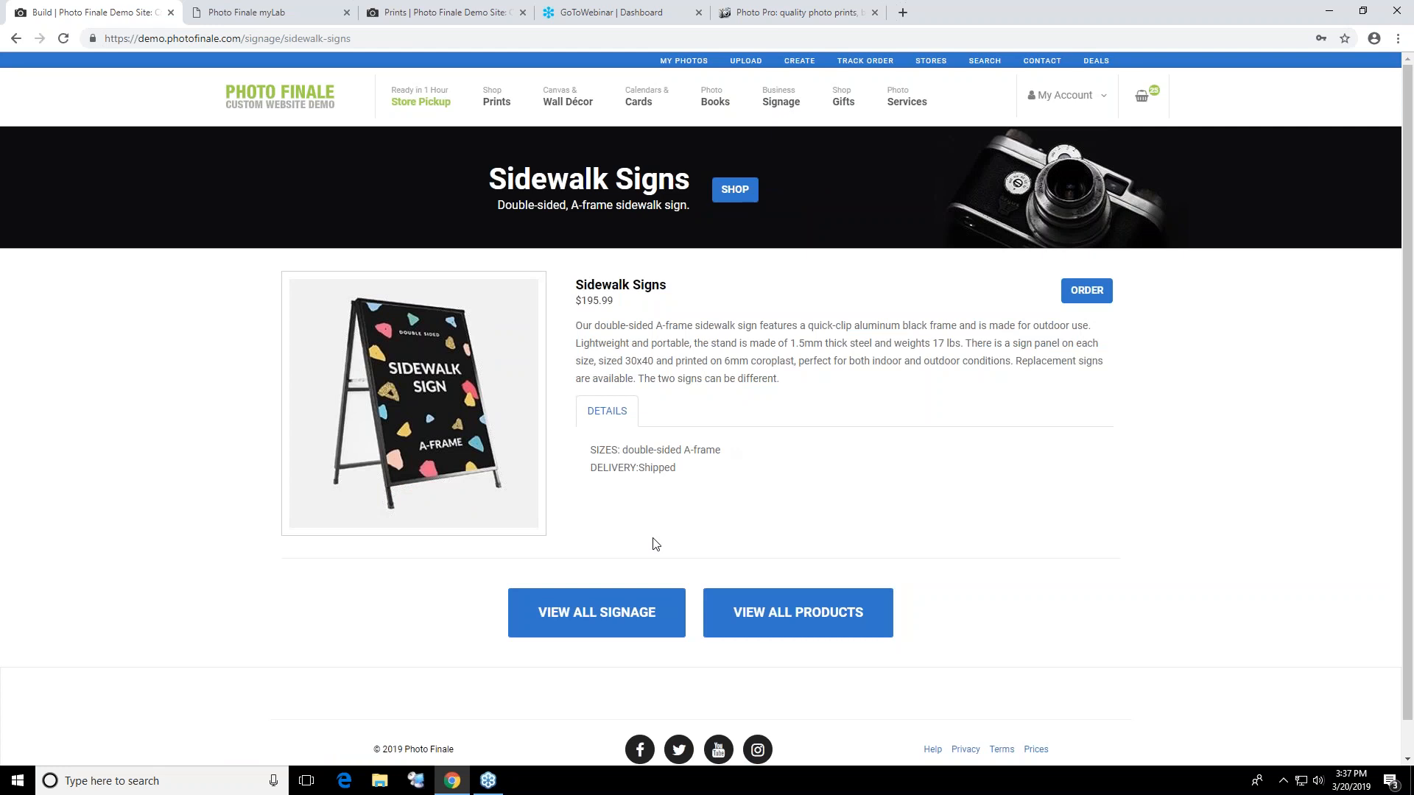
View the Mugs and Coasters gift pages and start a Slate Coasters (set of 4) project
mouse_move(838, 105)
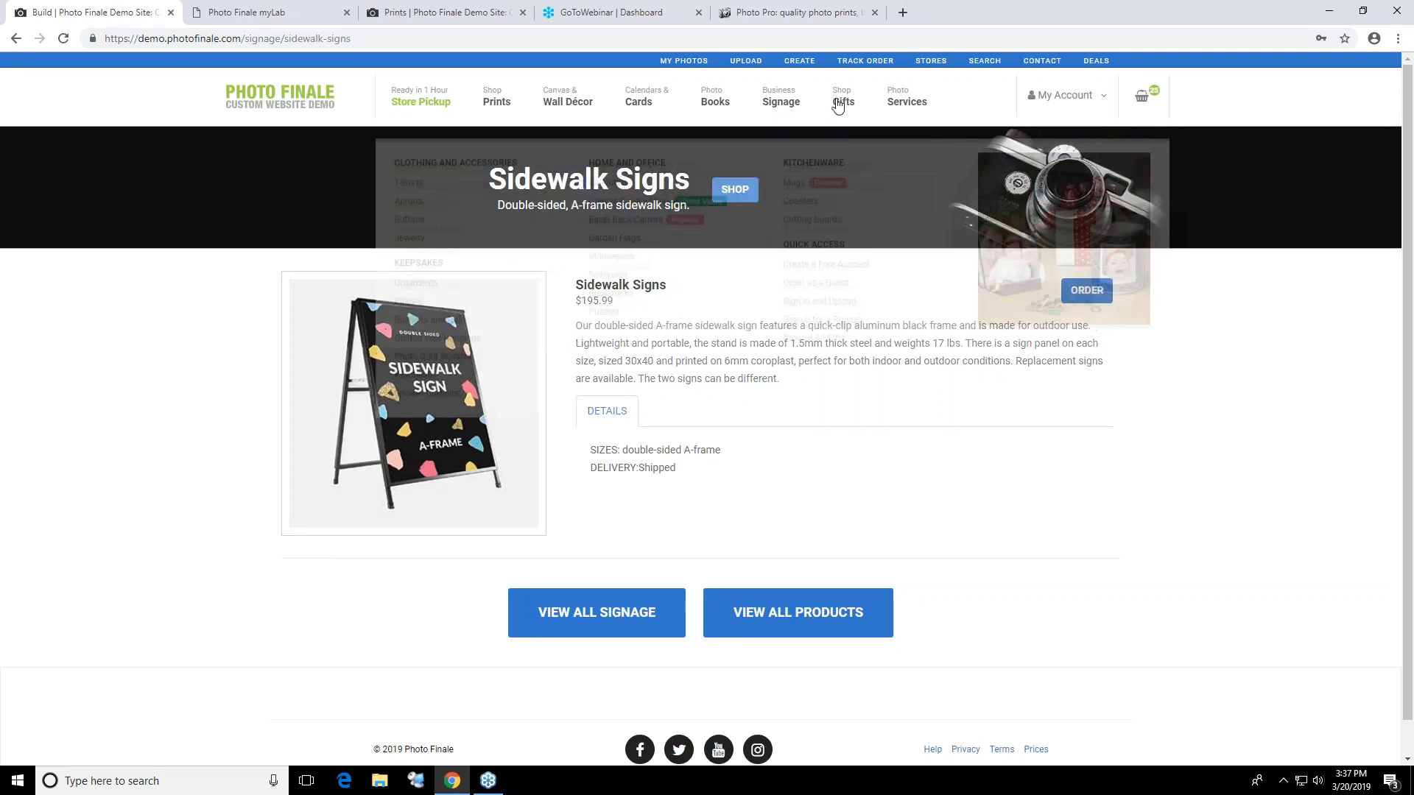
click(795, 164)
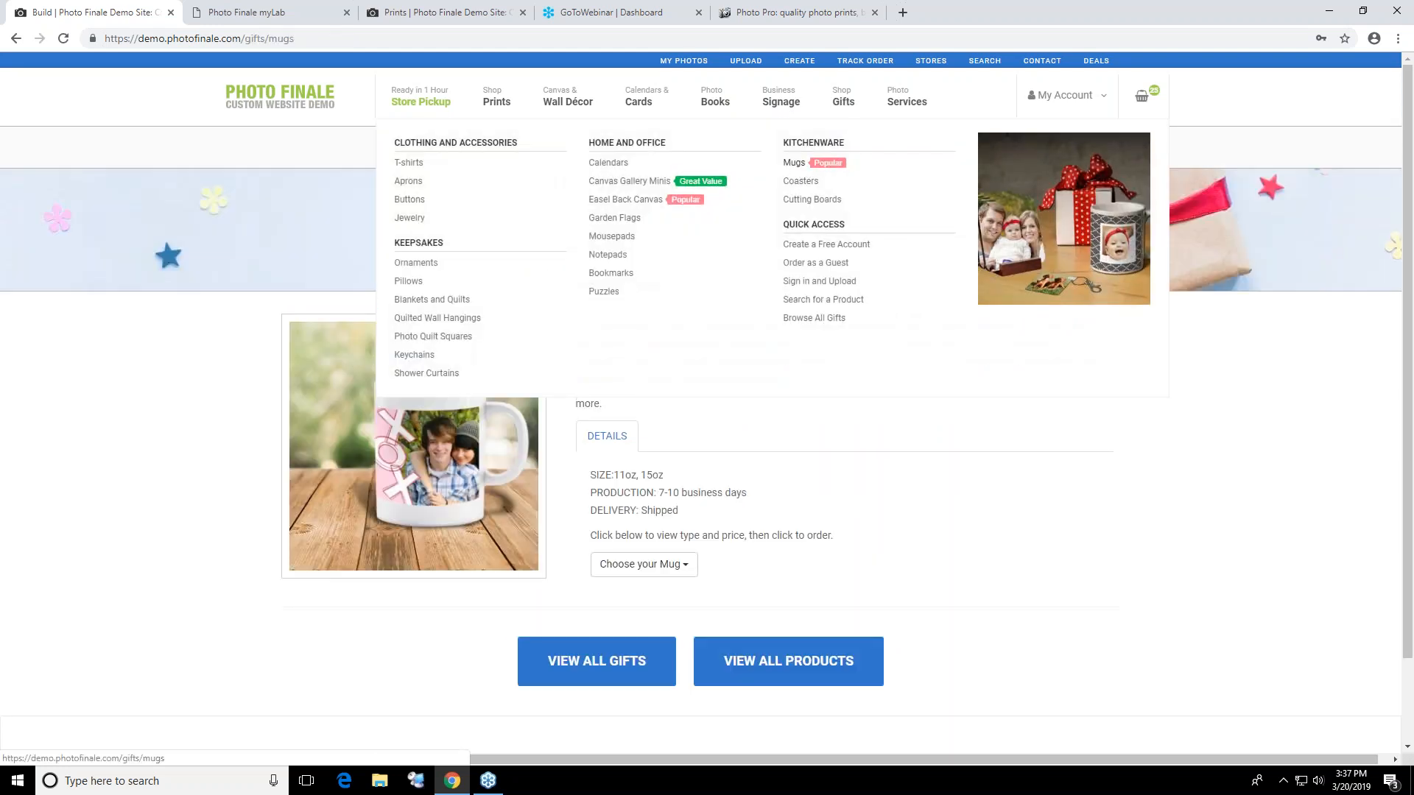
click(801, 181)
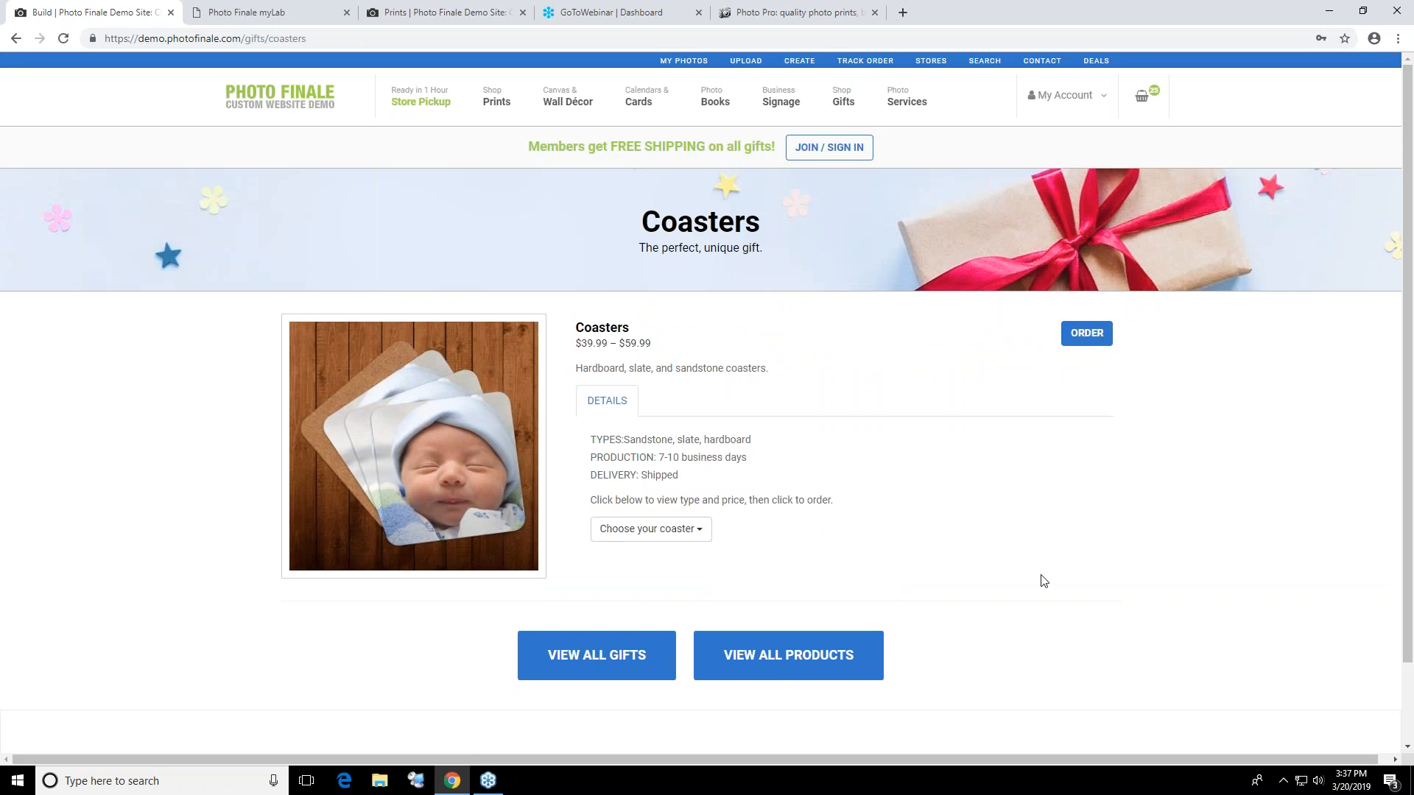
click(681, 529)
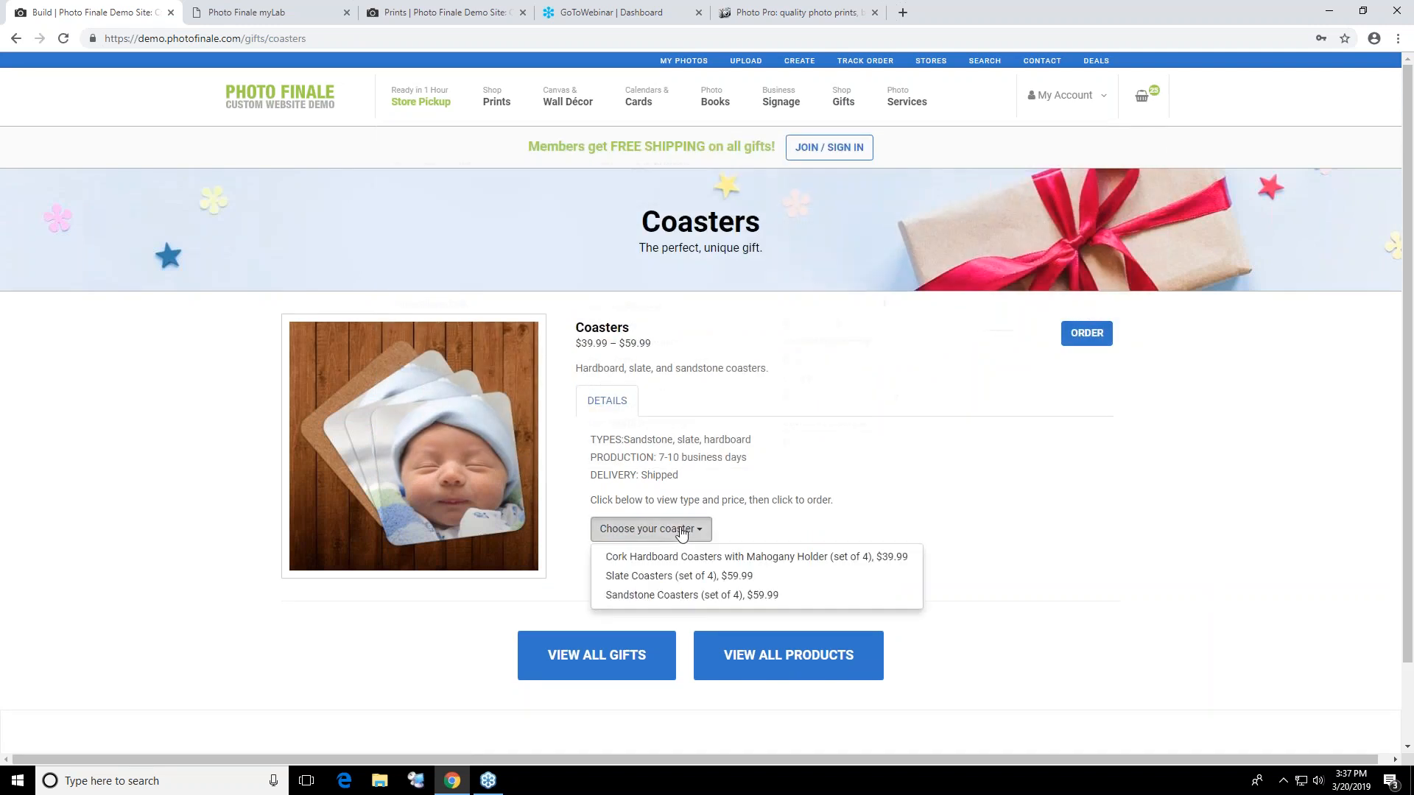
click(679, 576)
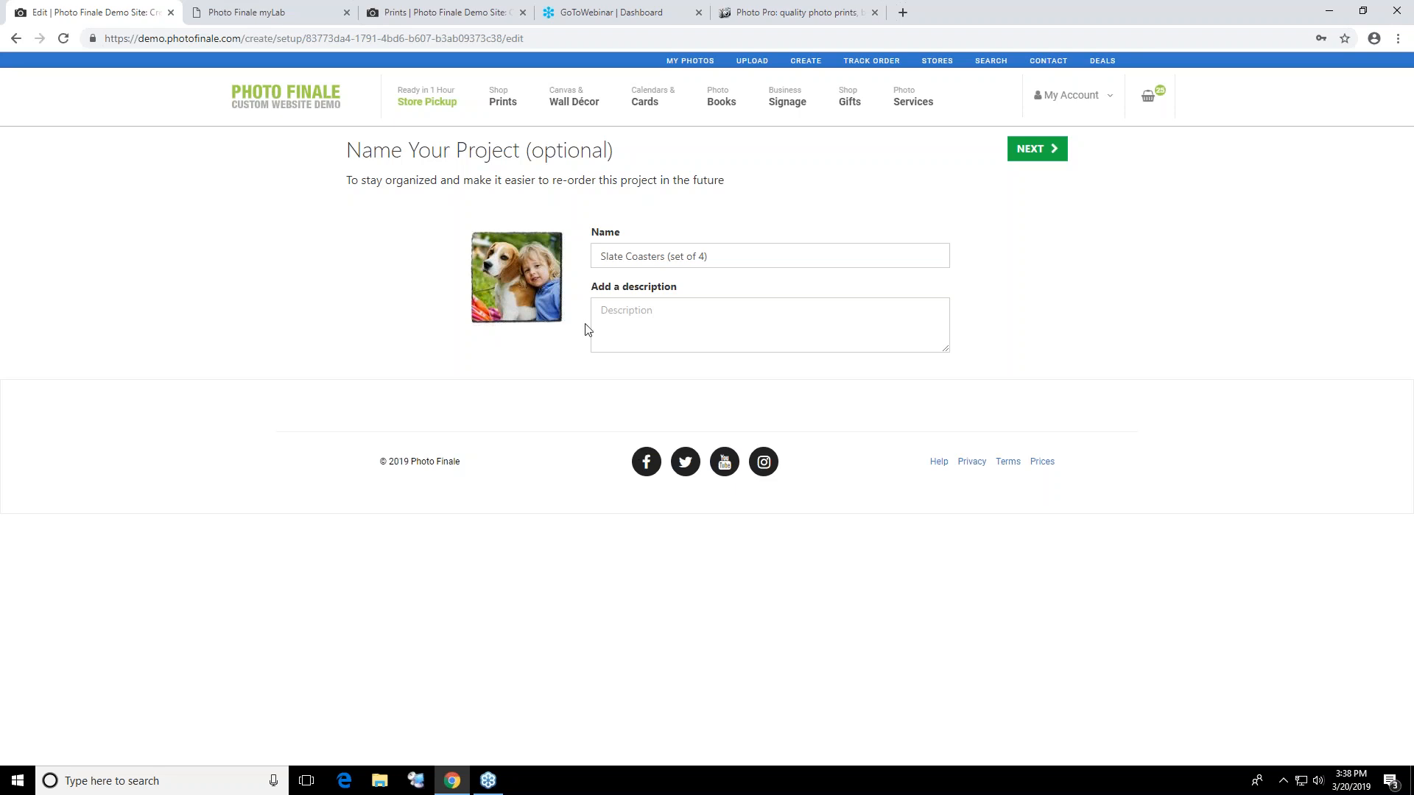
Start a Photo Prints order with the Family Photos collection and display the size choices for uploading photos
mouse_move(489, 106)
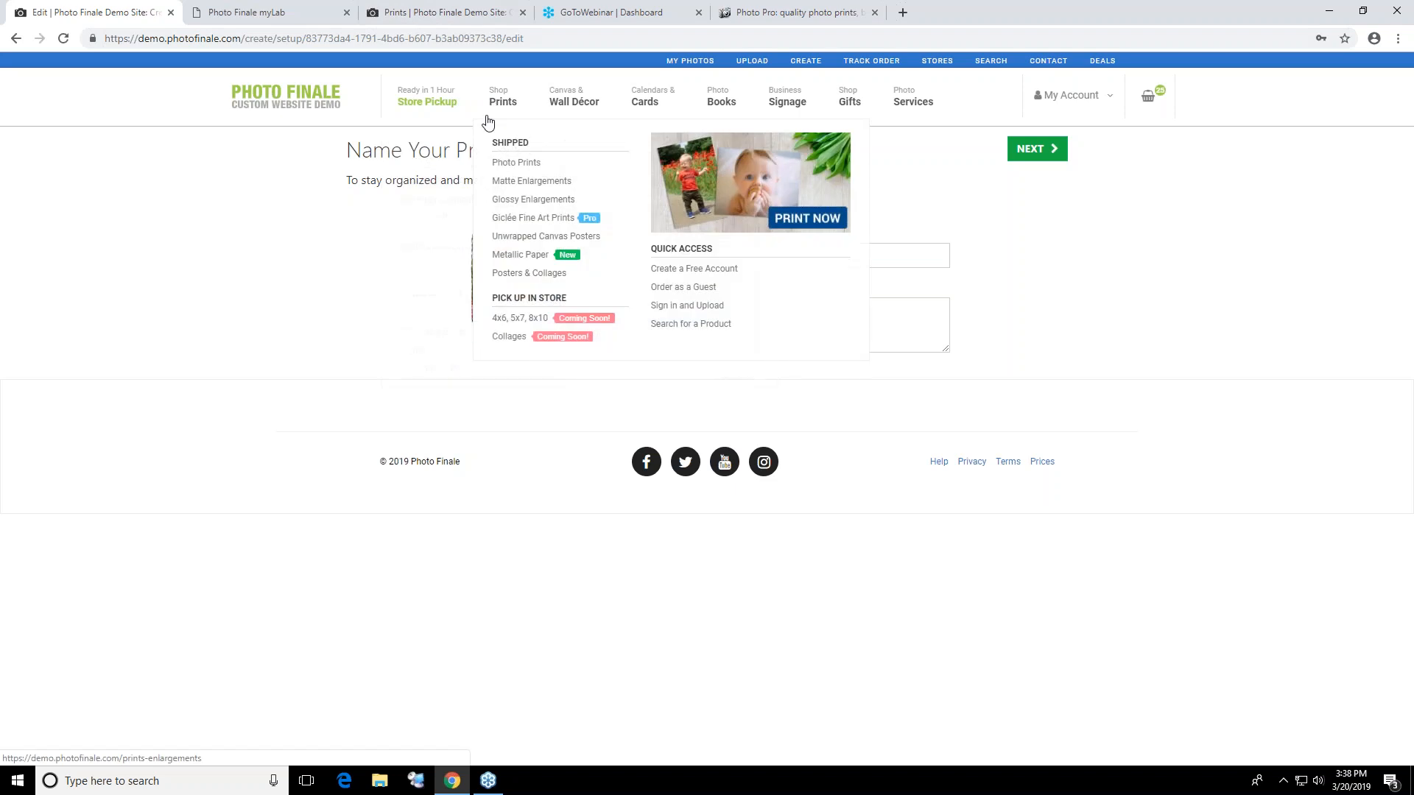
click(508, 164)
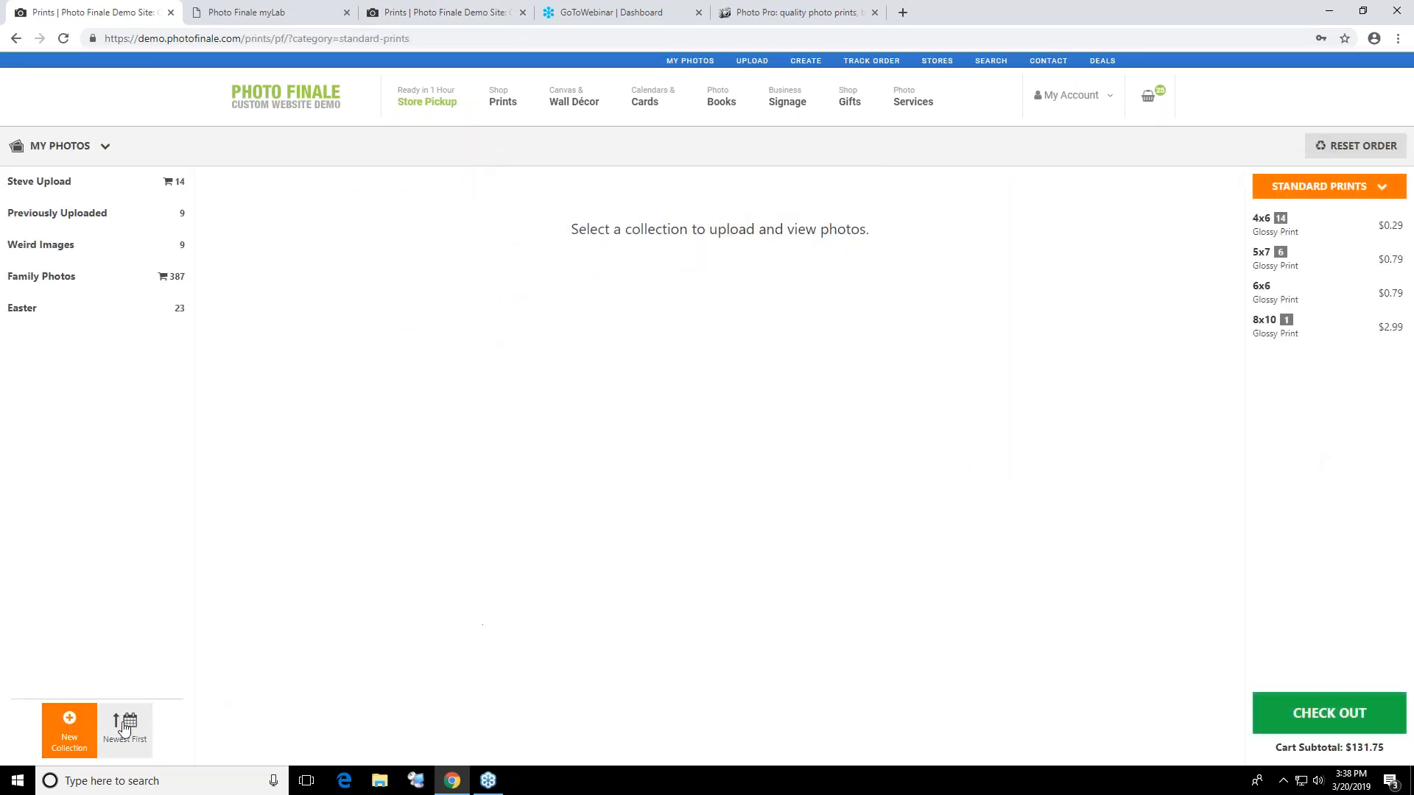
click(162, 283)
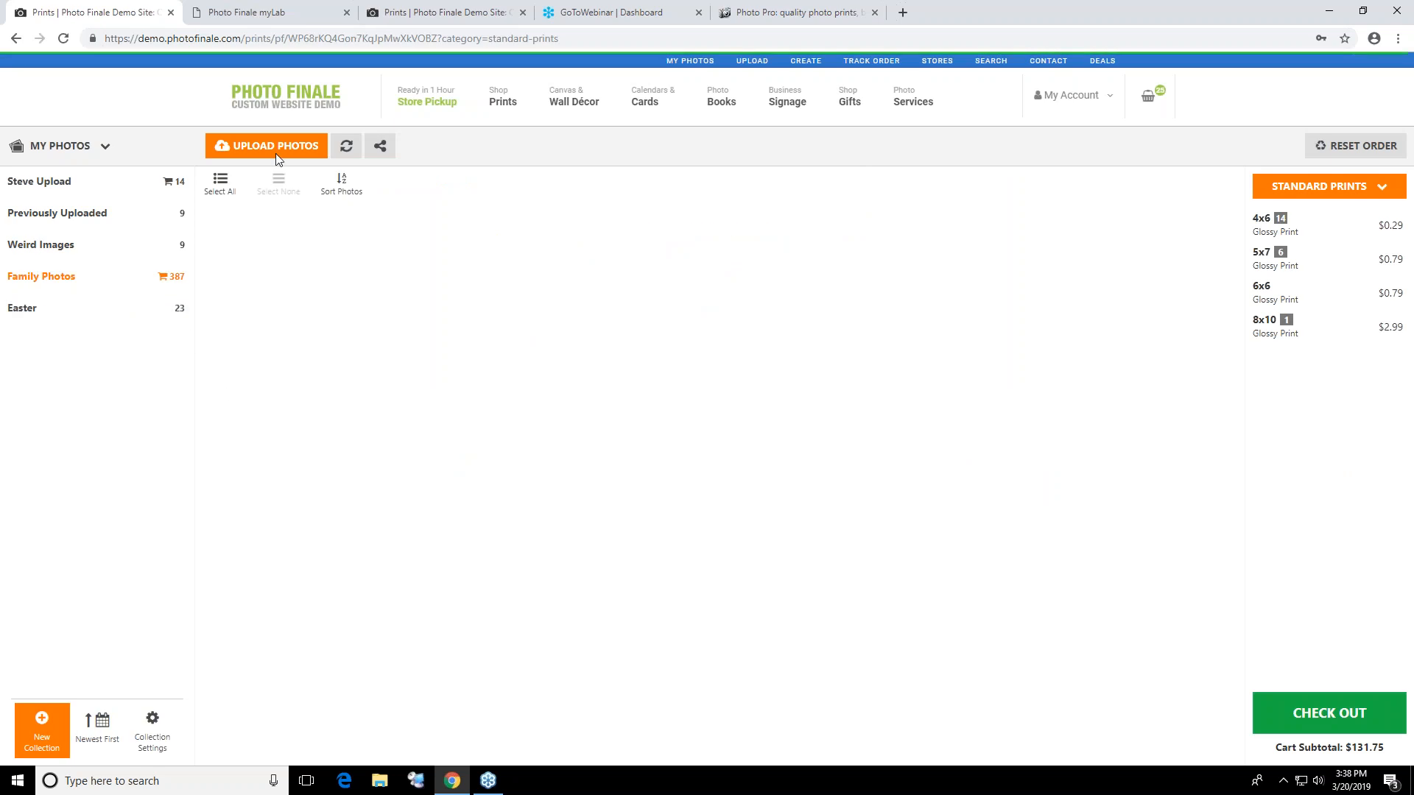
click(310, 143)
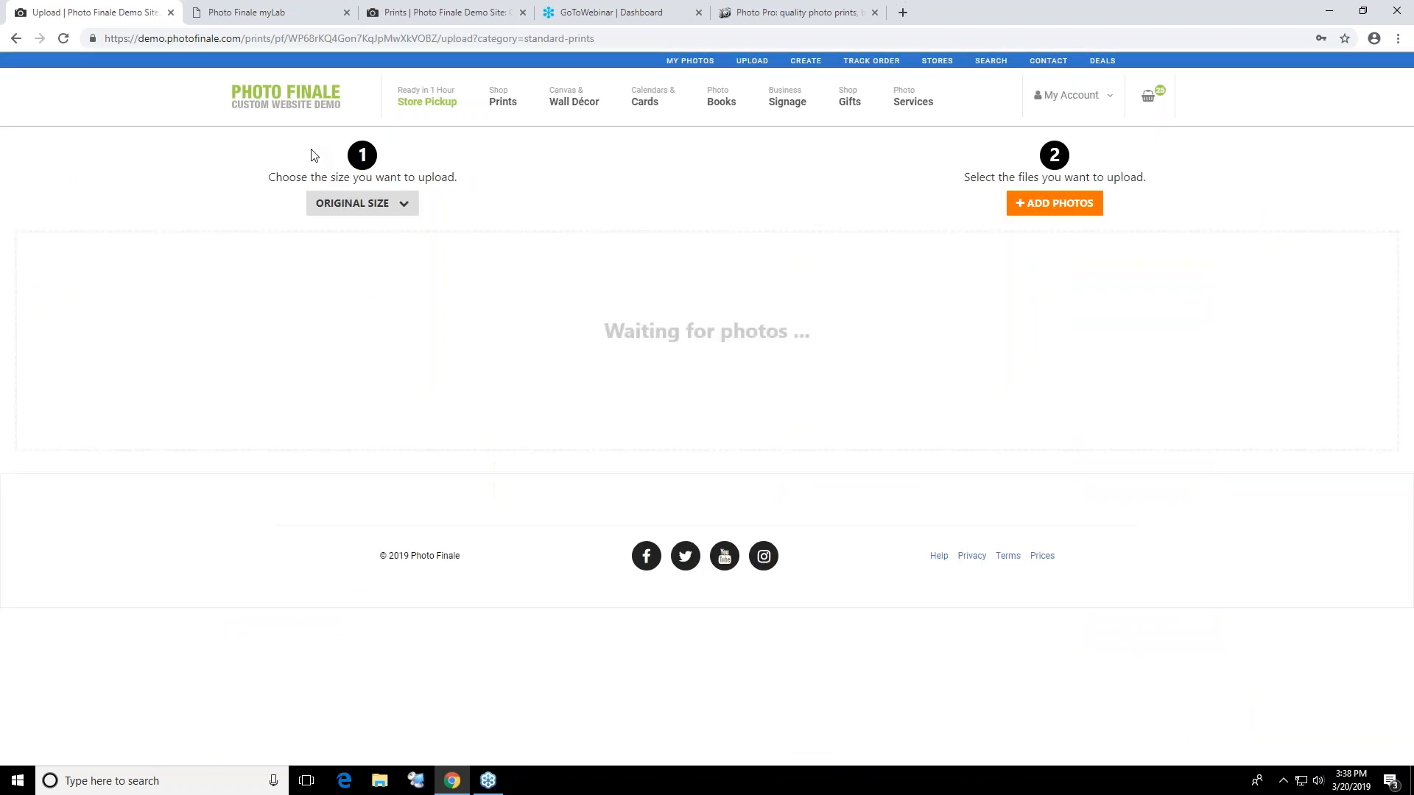
click(374, 205)
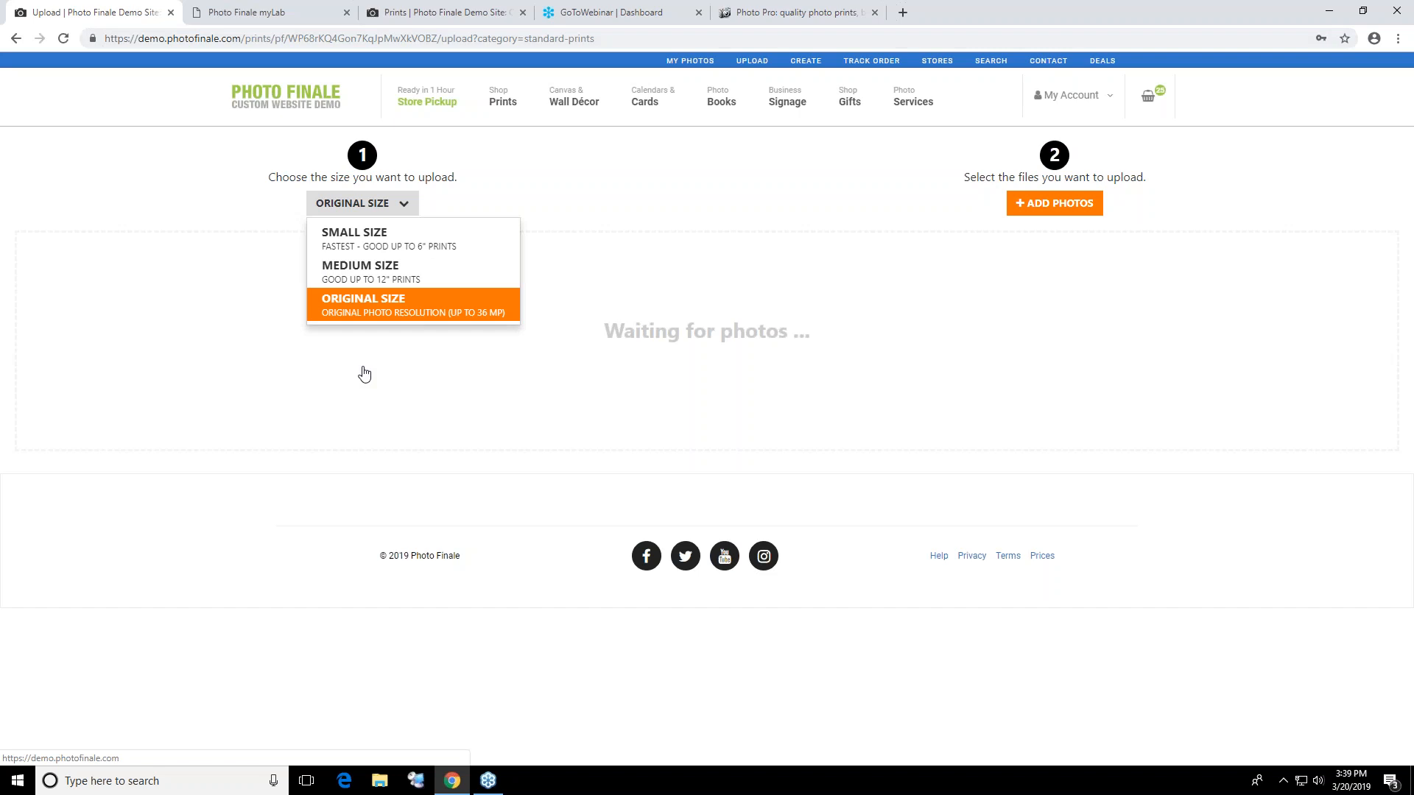
Look for photos to upload in the Downloads folder, in File Explorer and in the upload page's file picker
click(380, 780)
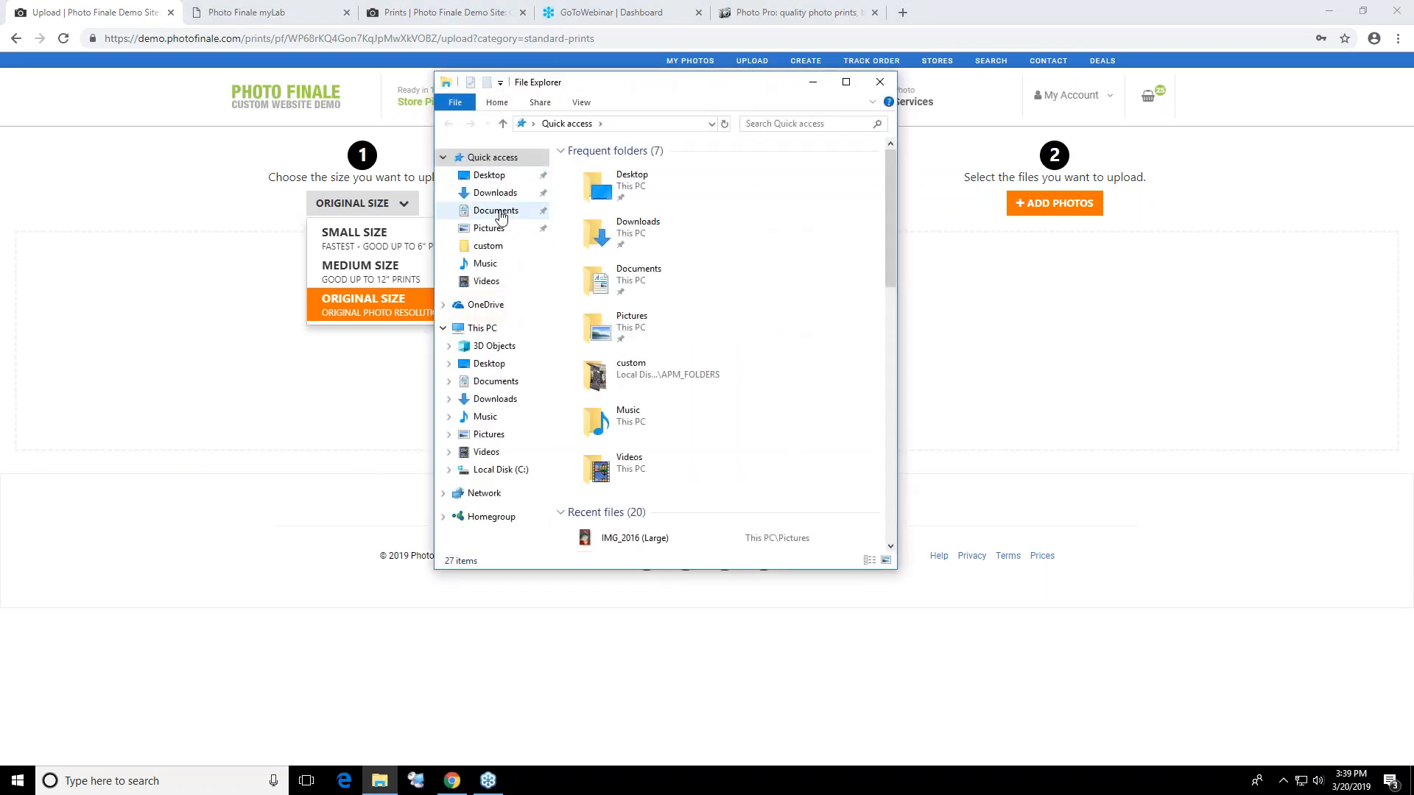
click(497, 194)
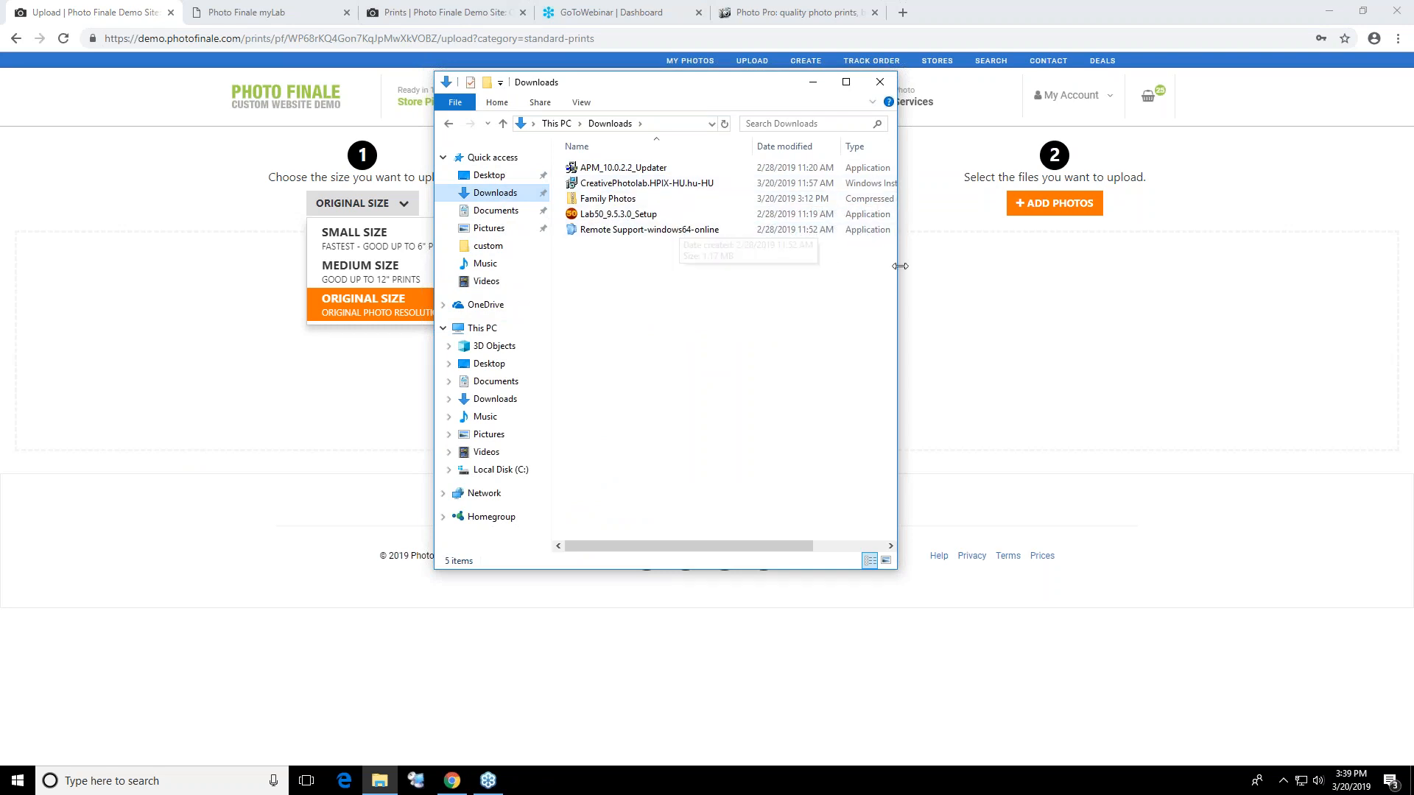
click(1055, 203)
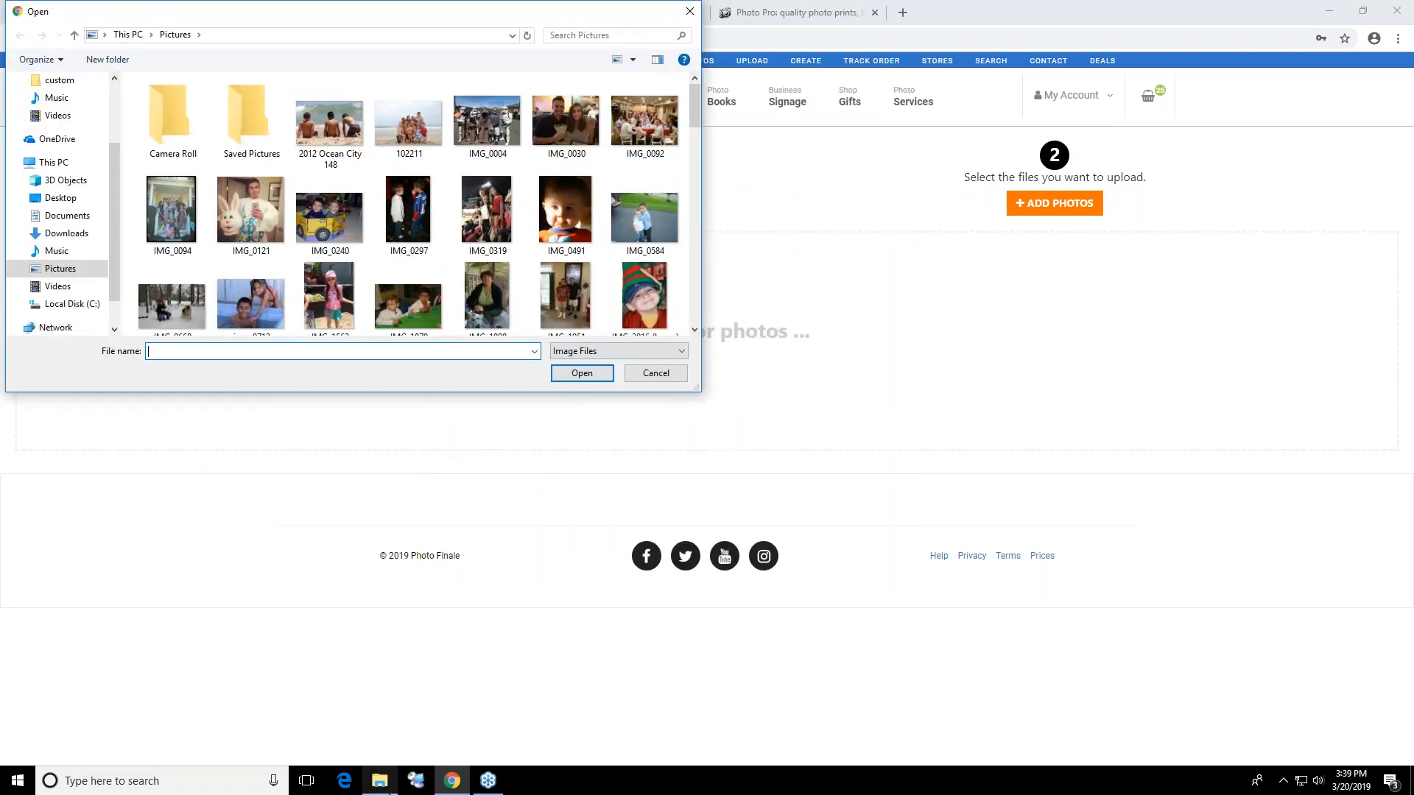
click(380, 781)
click(61, 197)
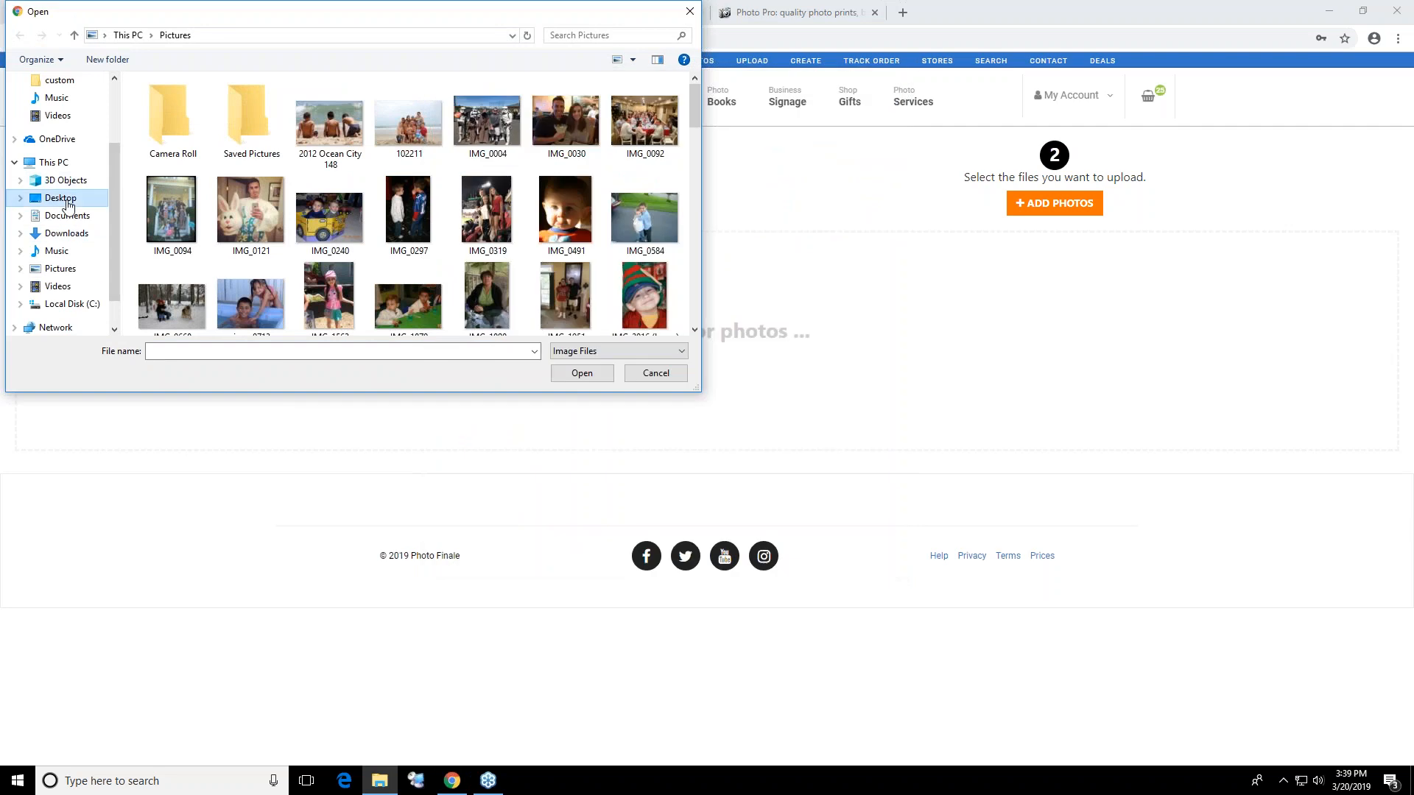
click(74, 233)
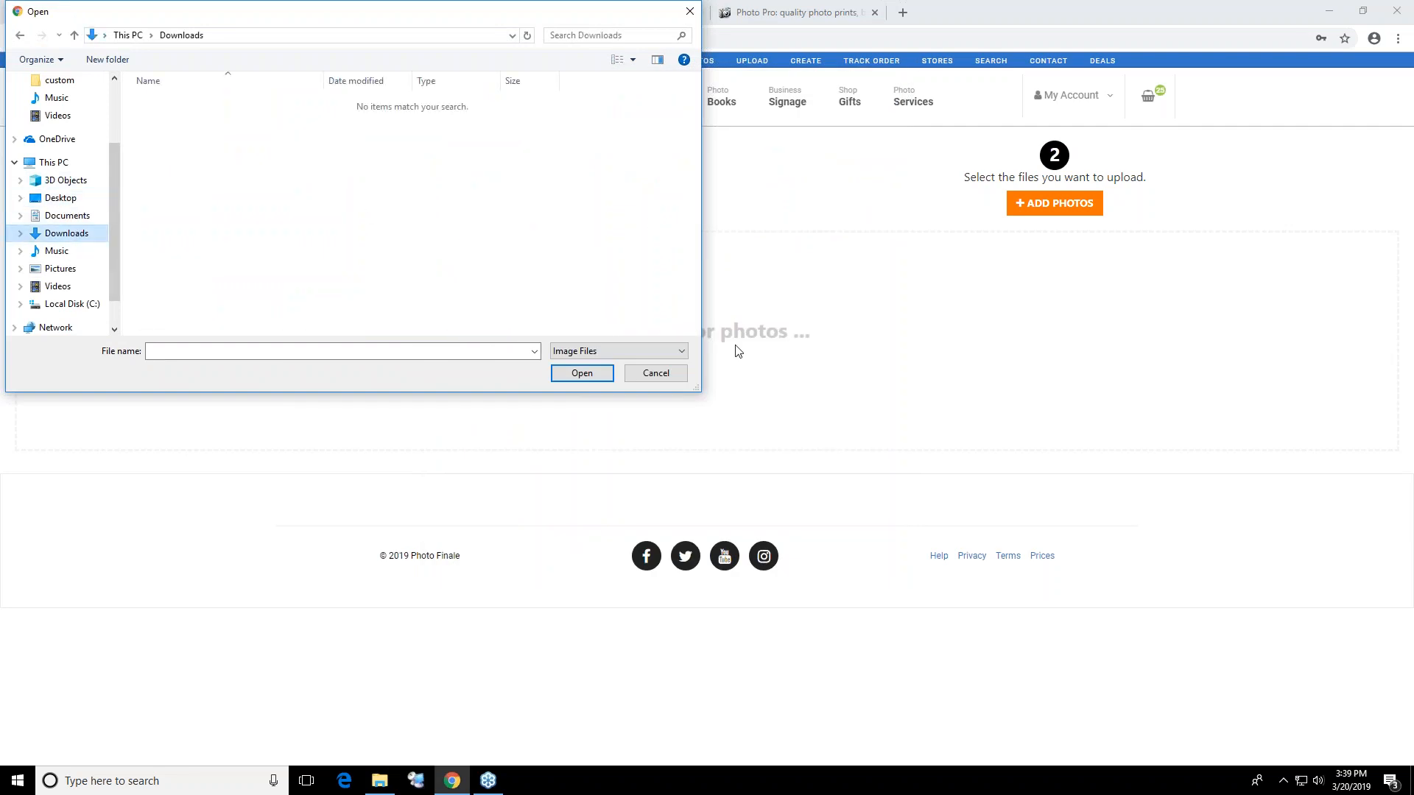
Enlarge the file picker, browse 3D Objects, This PC, Downloads and Pictures, and close it without adding any photos
drag(694, 388, 1014, 585)
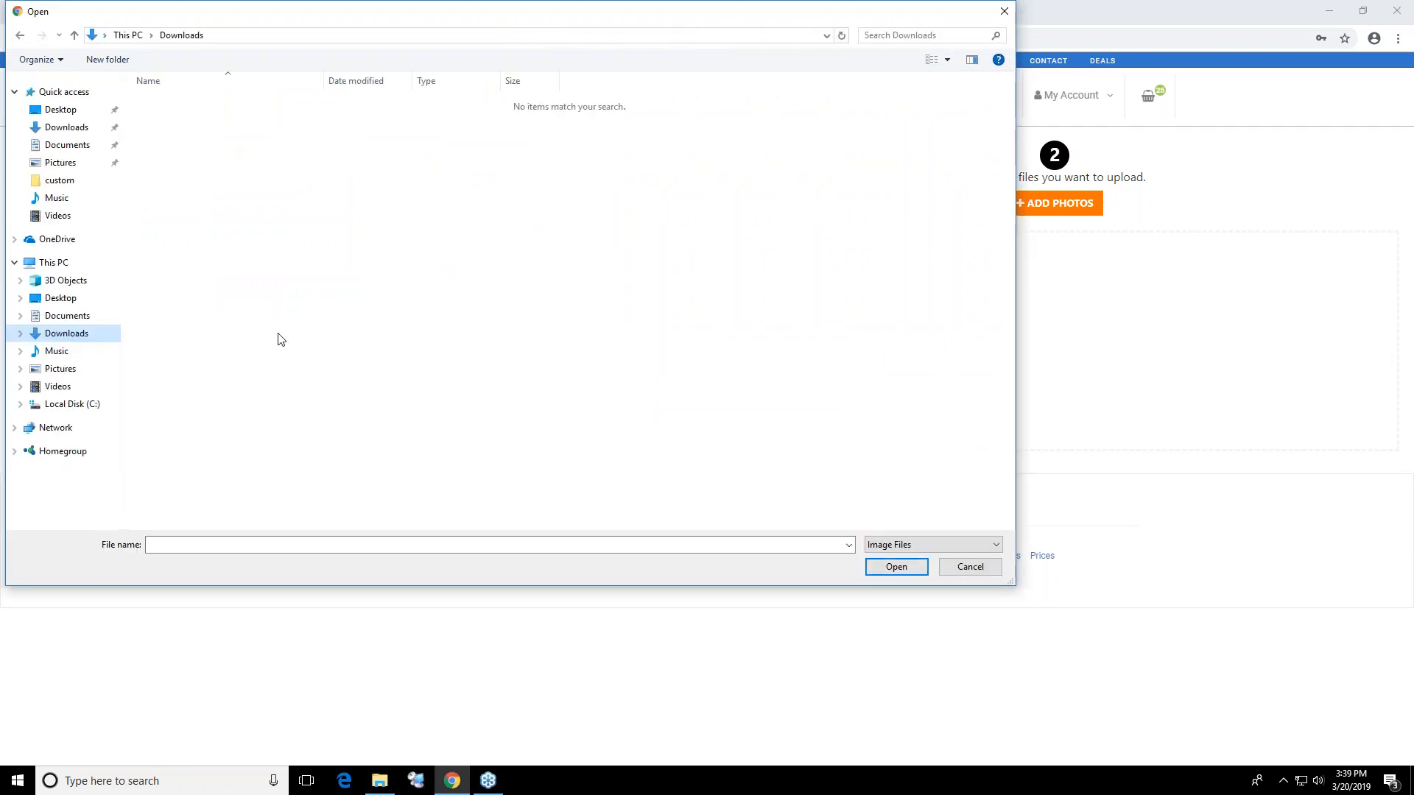
click(66, 127)
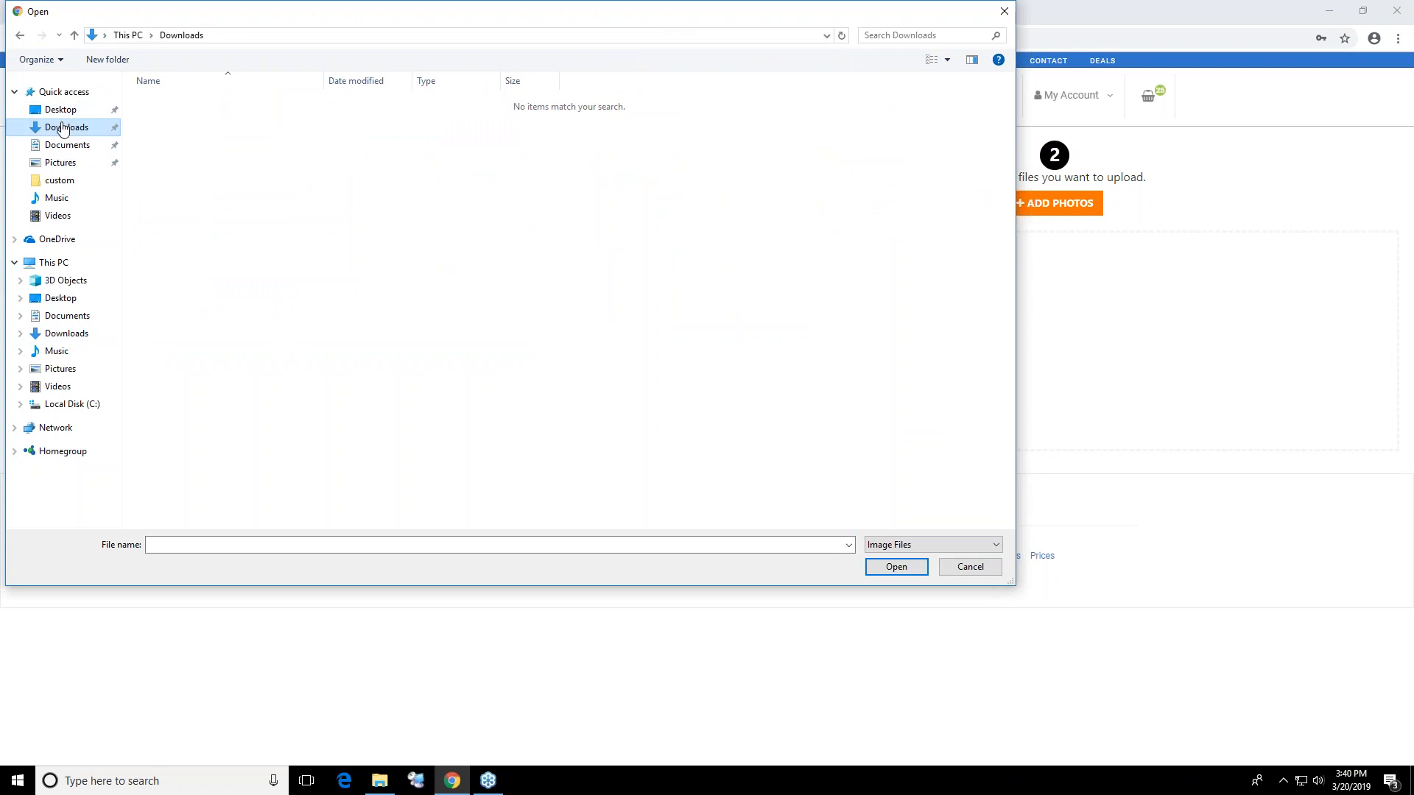
click(98, 283)
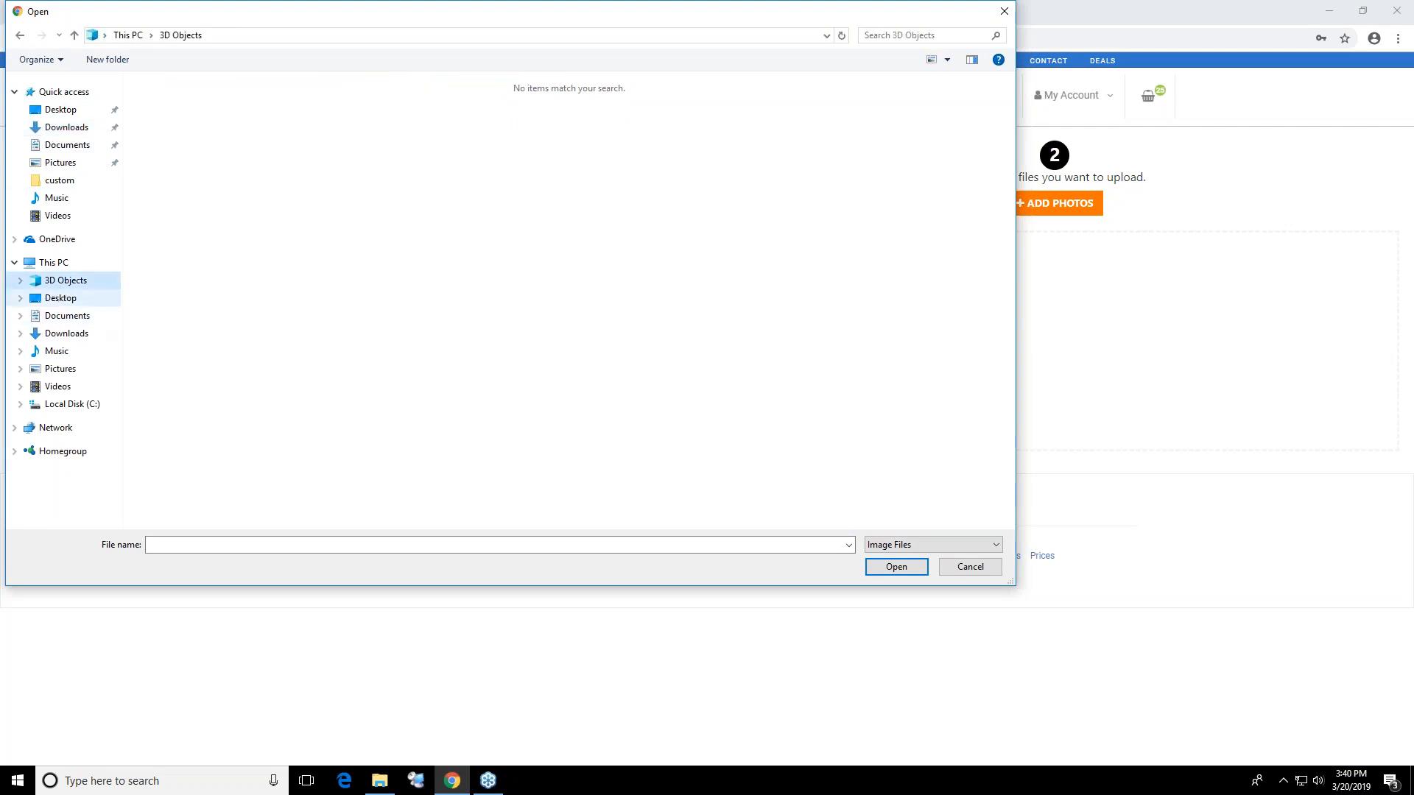
click(133, 35)
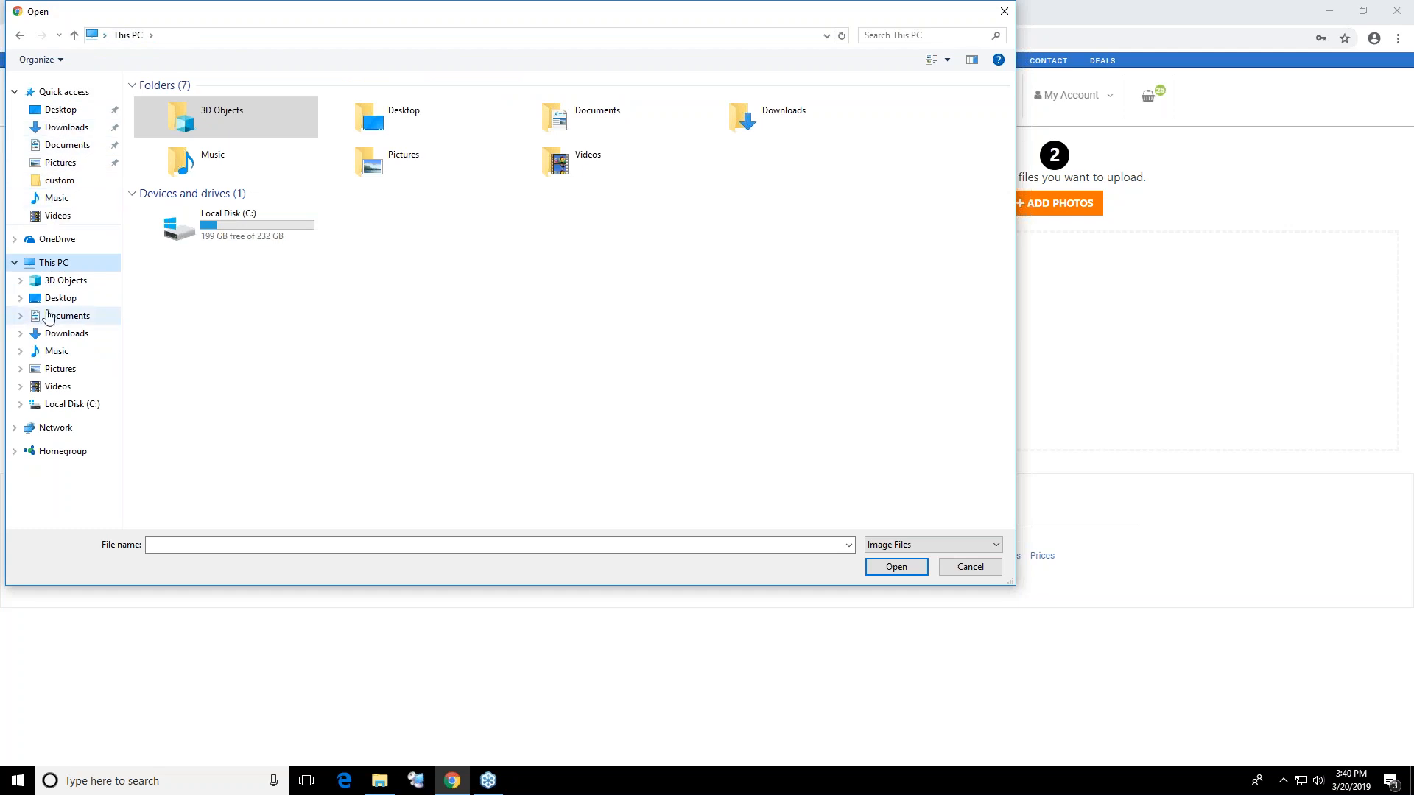
click(67, 335)
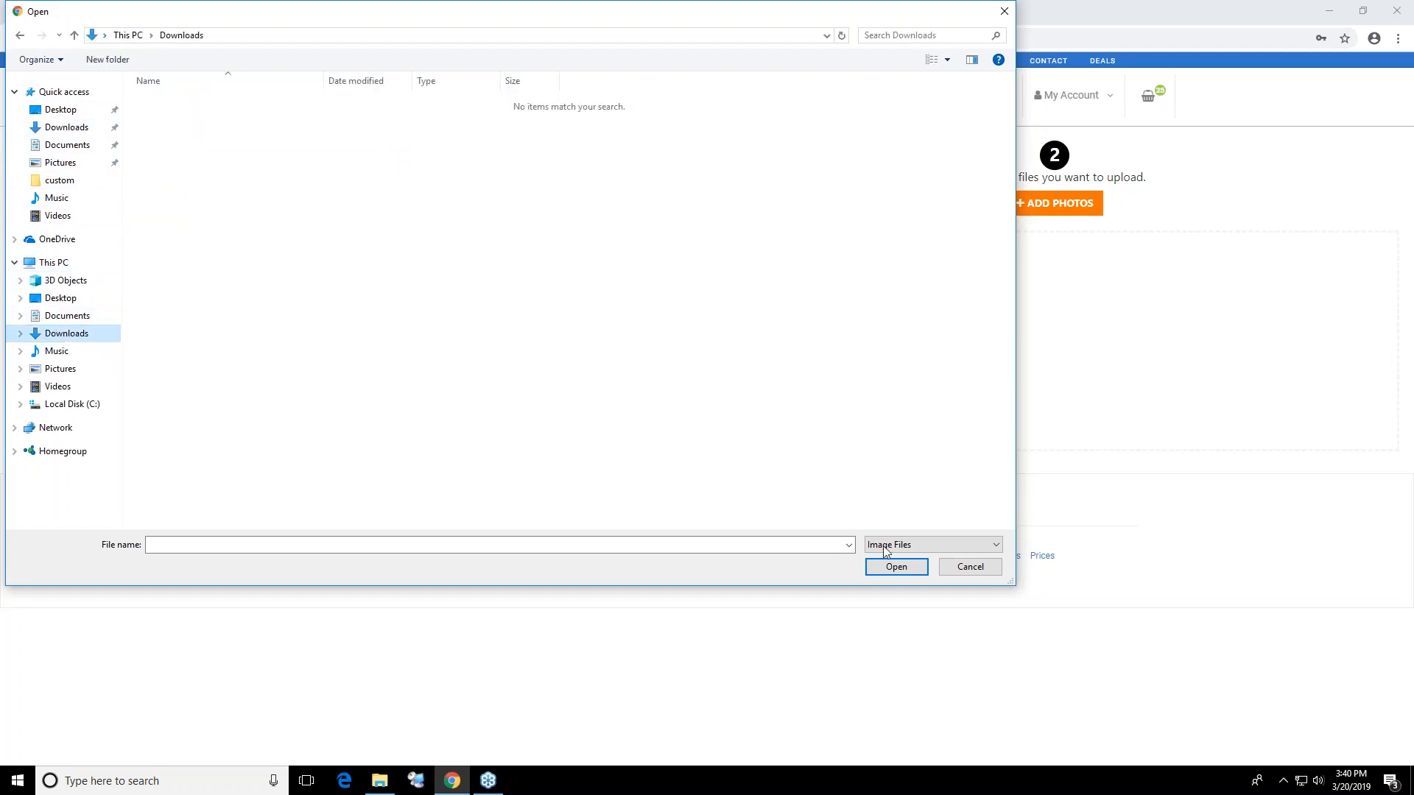
click(991, 573)
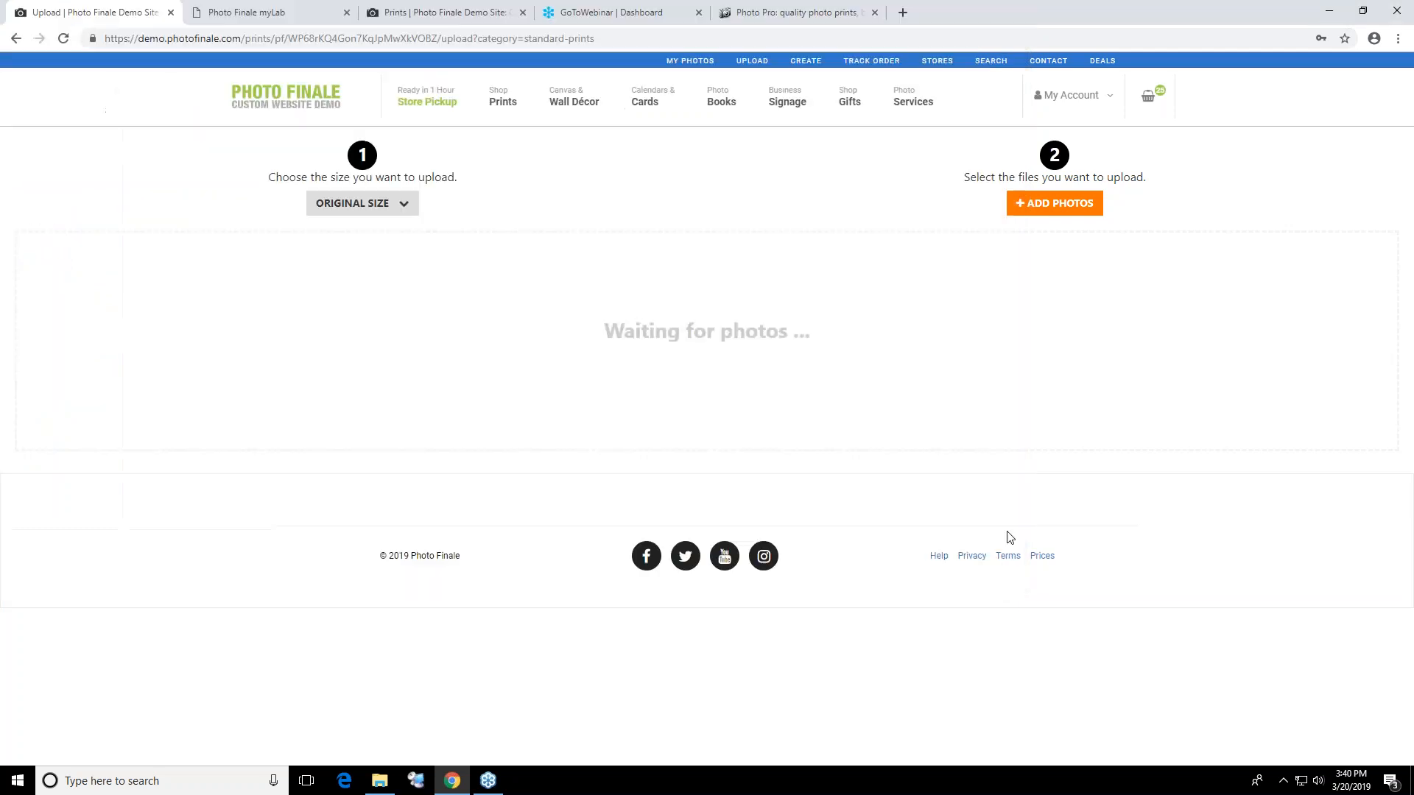
click(1108, 344)
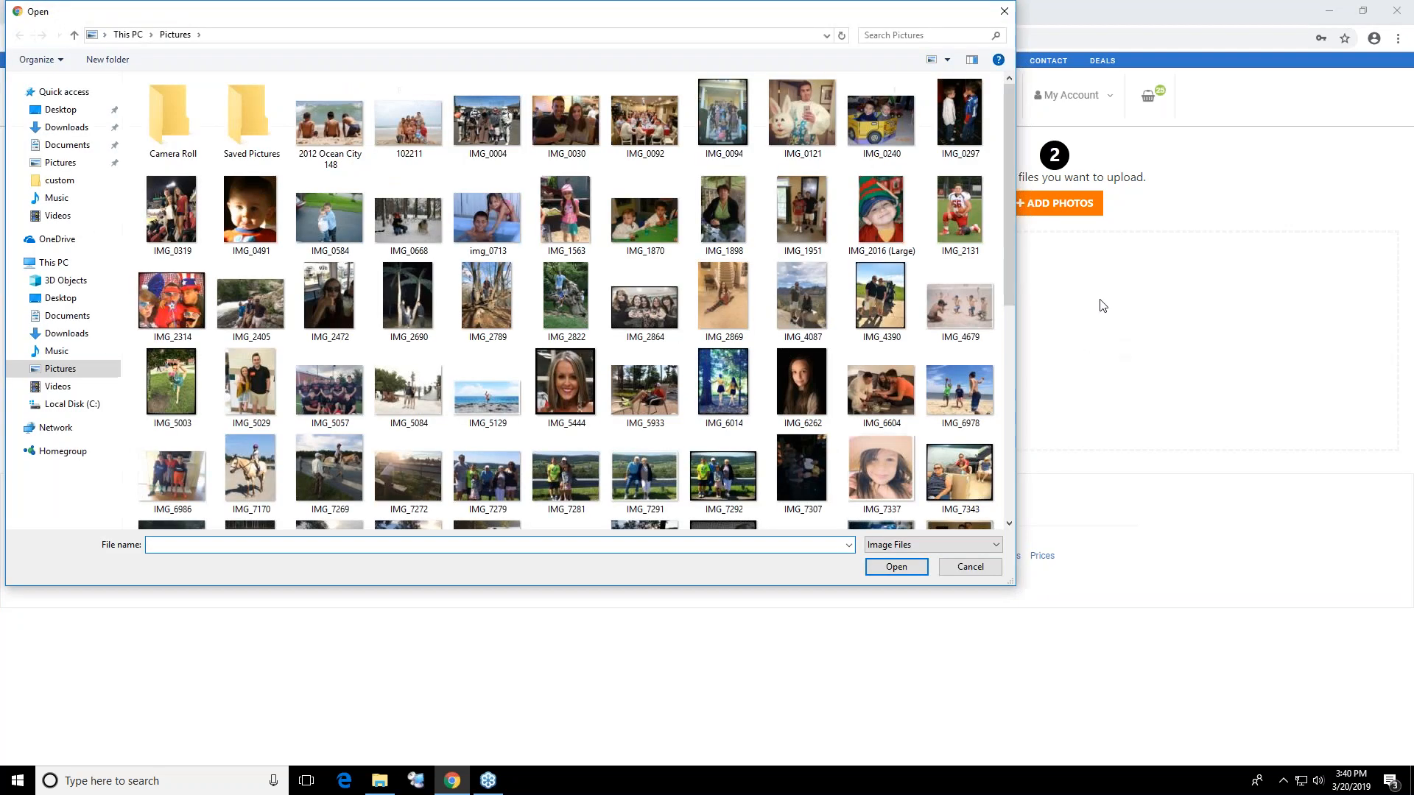
click(1003, 11)
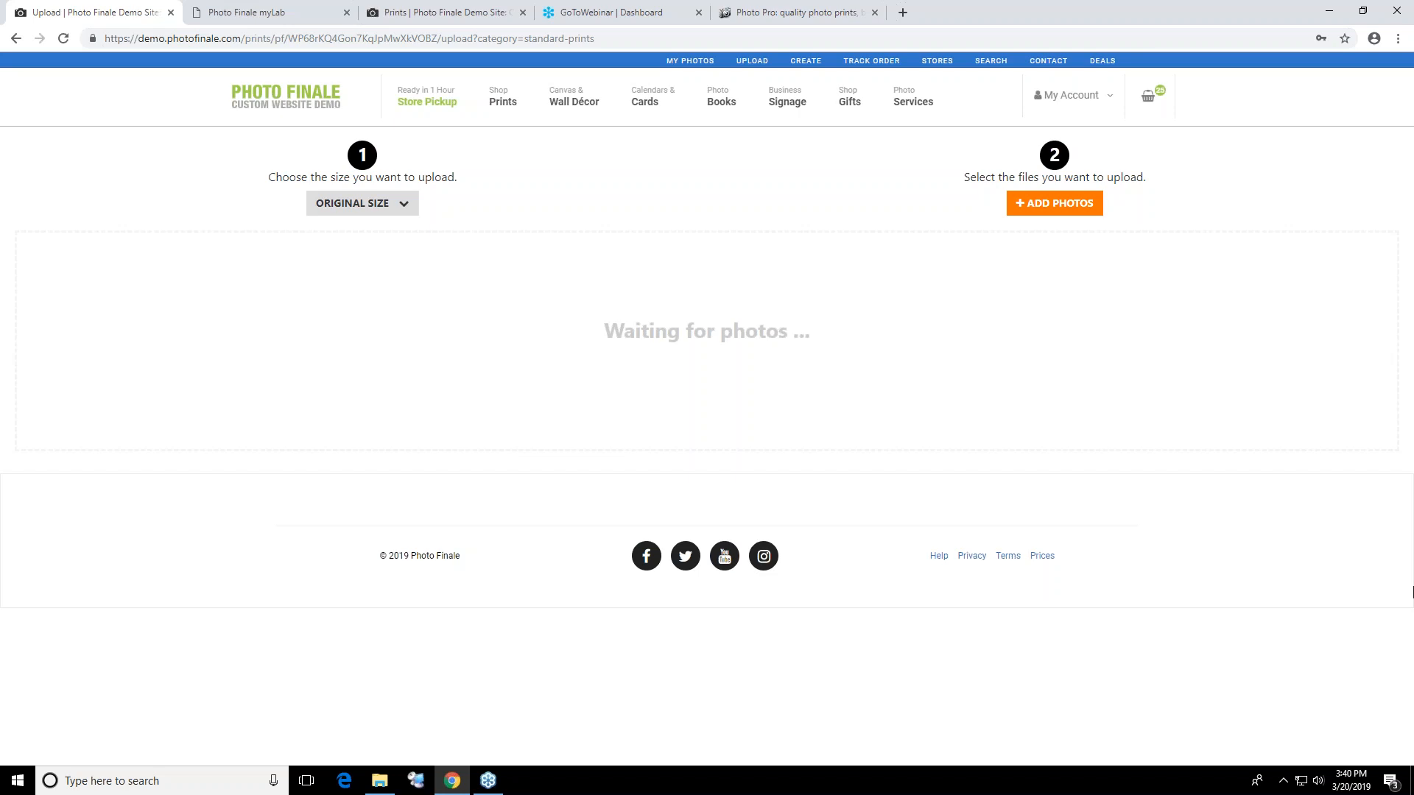
Display the demo site in the browser's responsive mobile preview and go to the home page
key(F12)
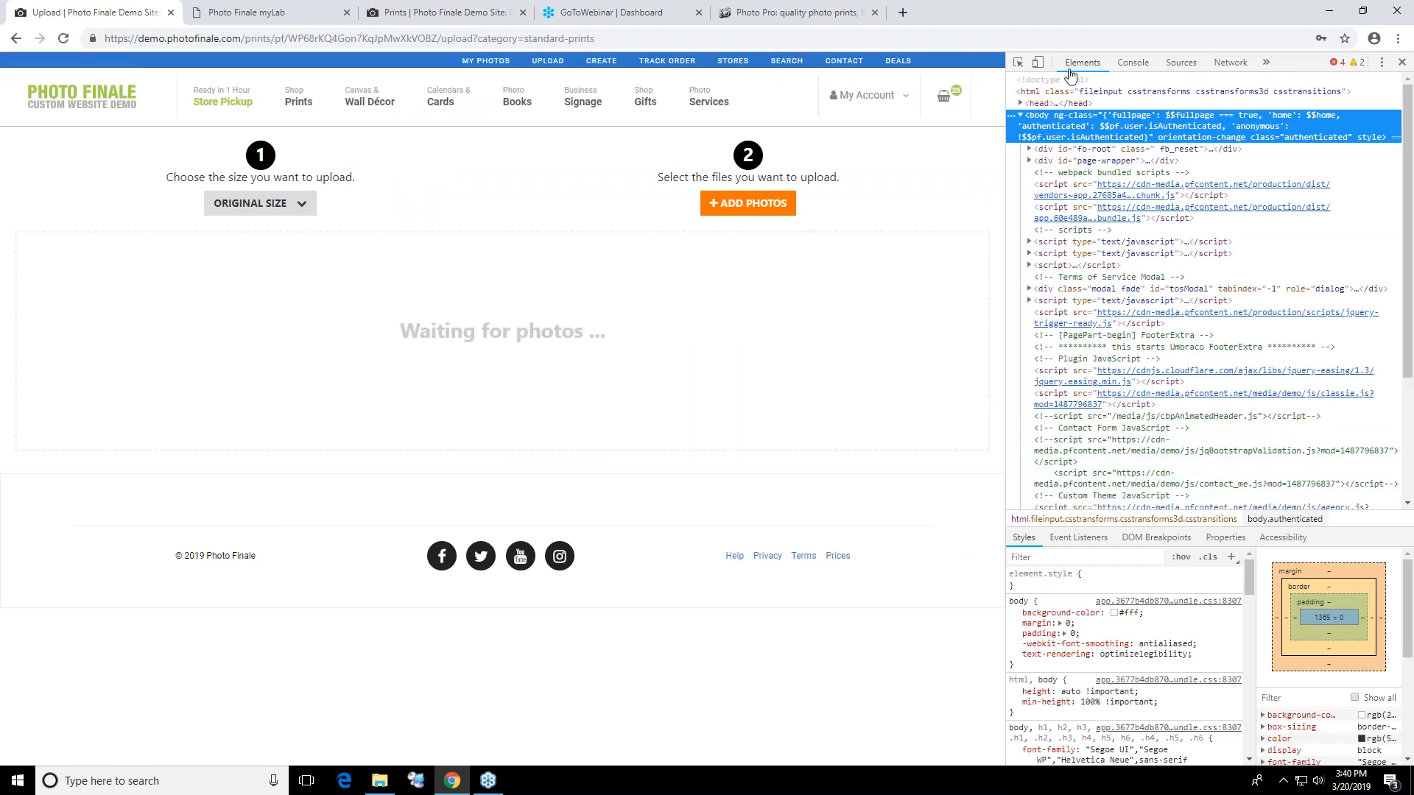
click(1036, 68)
click(1036, 64)
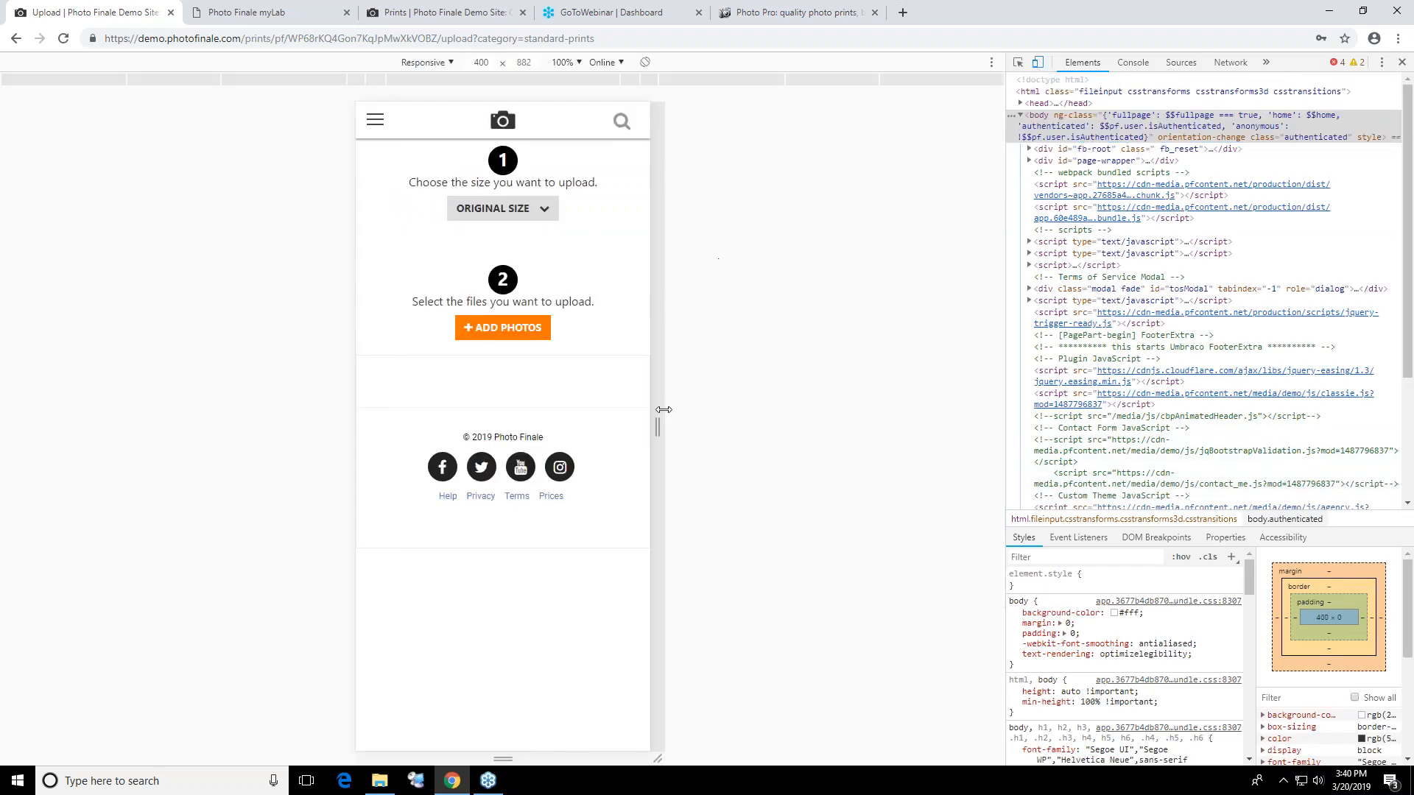
click(376, 129)
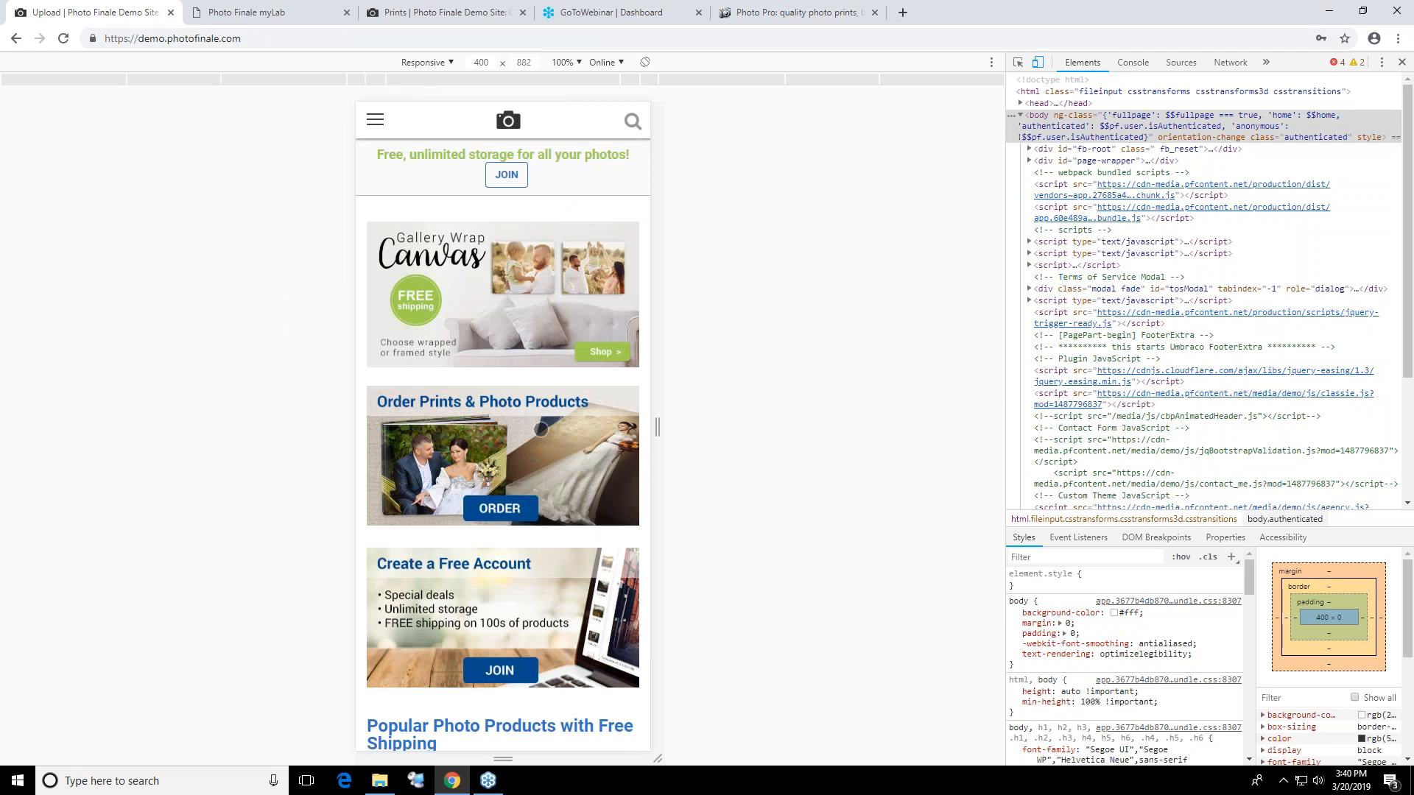
Examine the mobile home page's promotional banners and its popular photo products section
scroll(584, 577, down, 4)
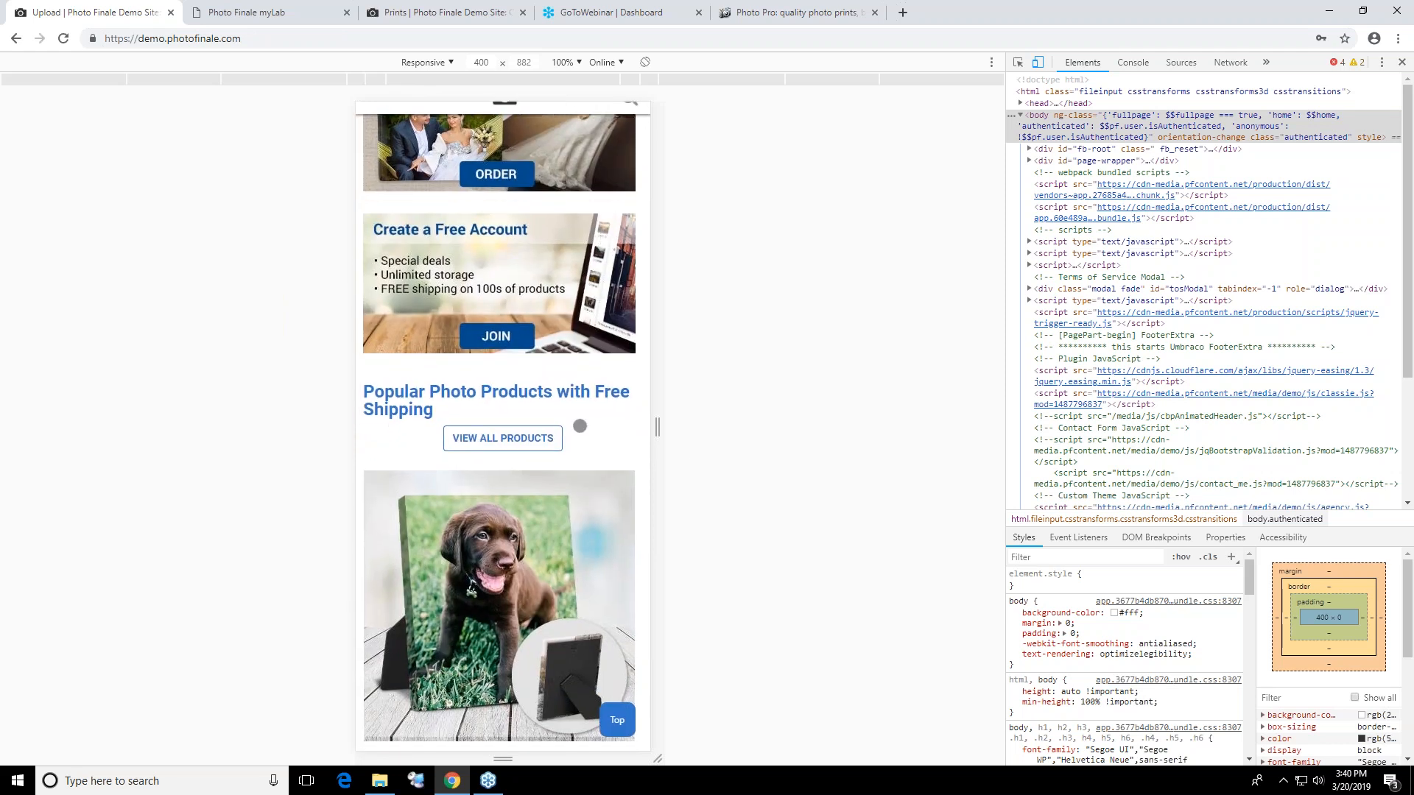
scroll(605, 427, down, 3)
scroll(606, 428, down, 5)
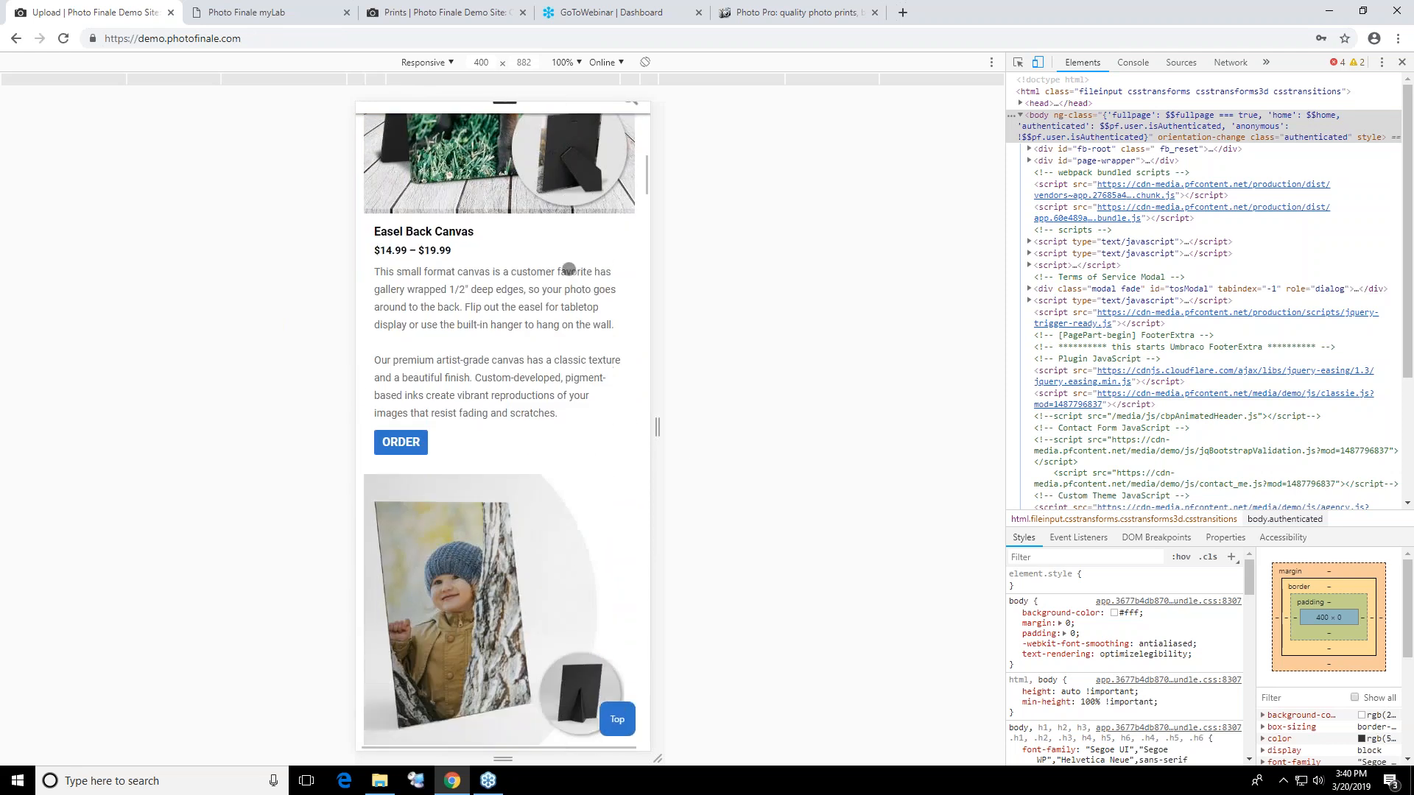
scroll(603, 420, up, 3)
scroll(604, 420, up, 7)
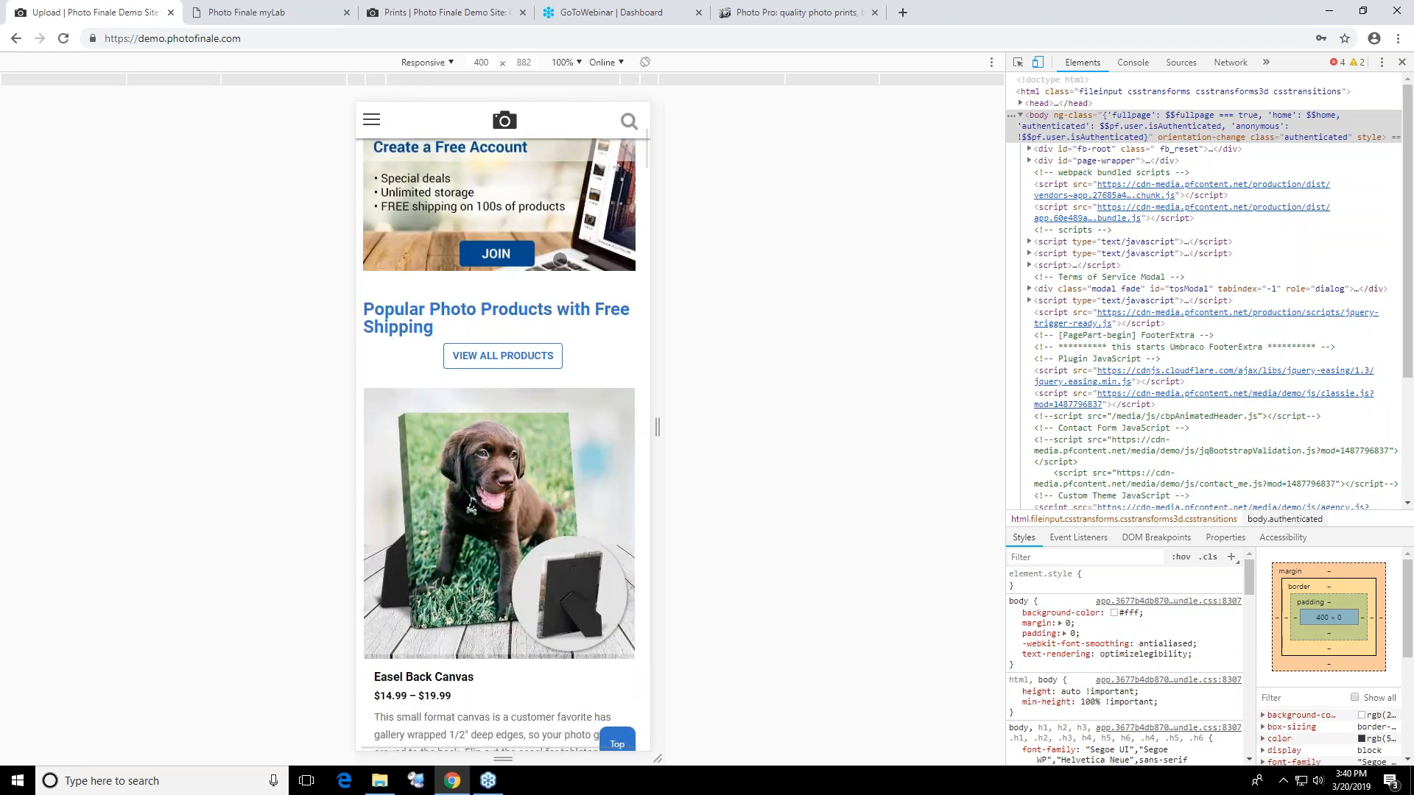
scroll(536, 454, up, 2)
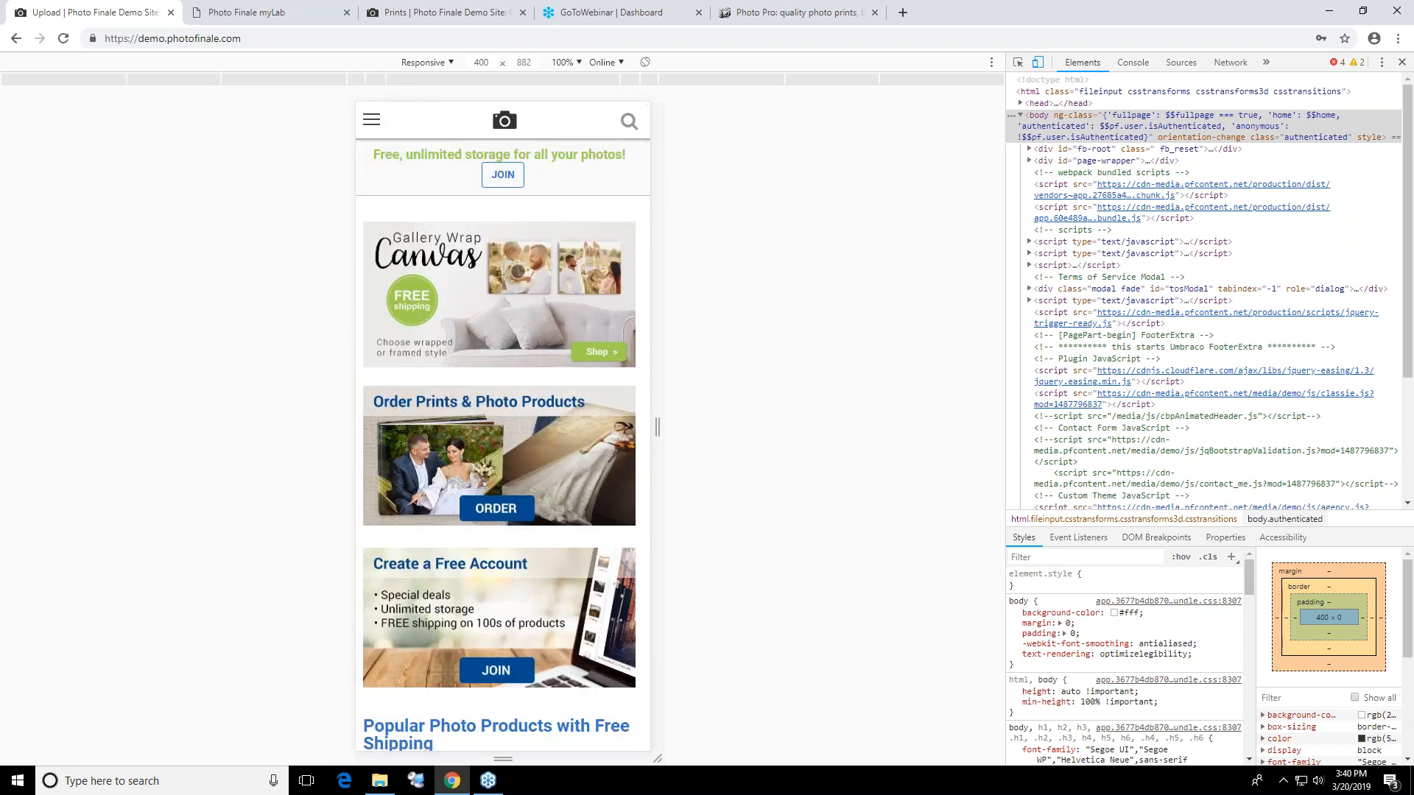
scroll(530, 397, down, 2)
scroll(419, 264, up, 2)
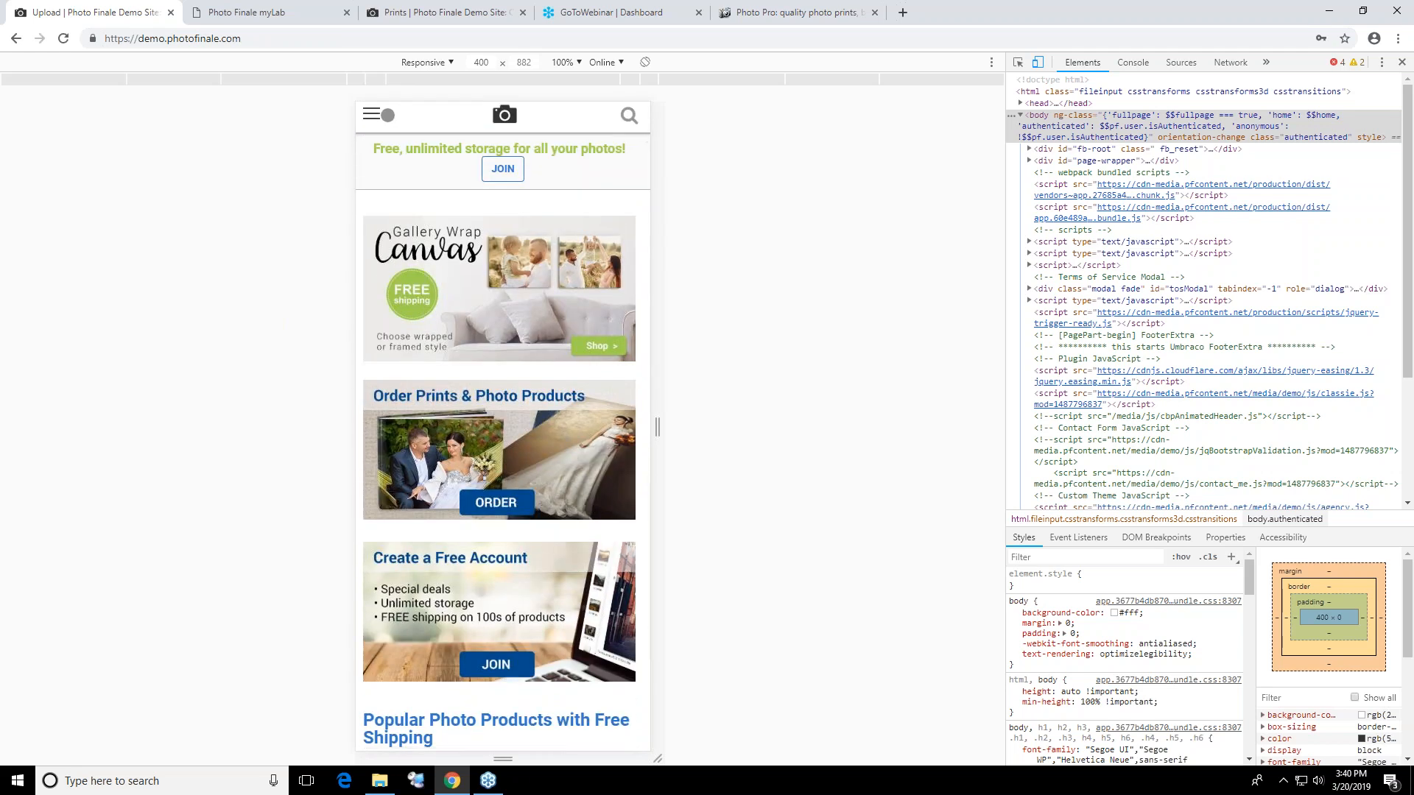
Go to the Cards section on the mobile site and start an order for Multi and Single Page Calendars
click(372, 117)
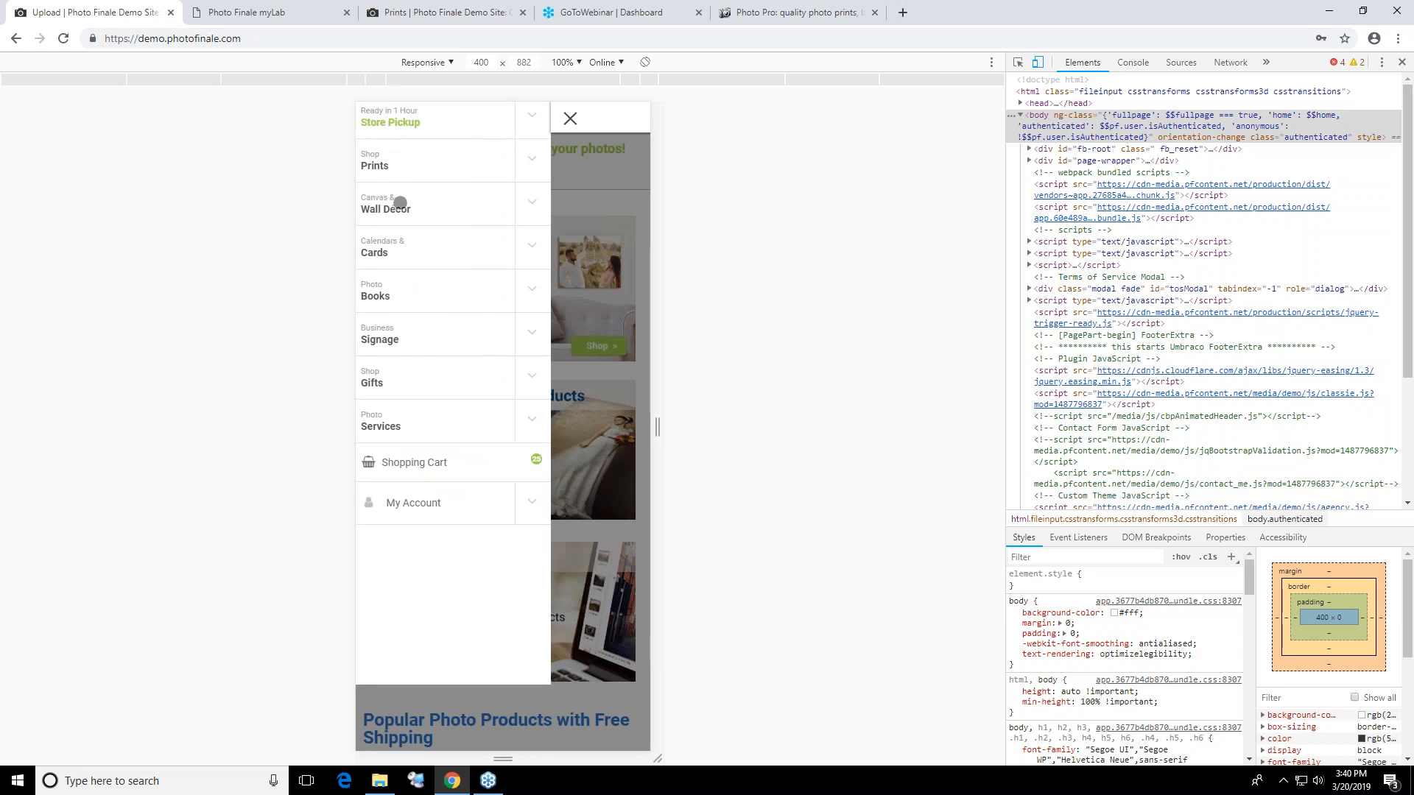
click(403, 251)
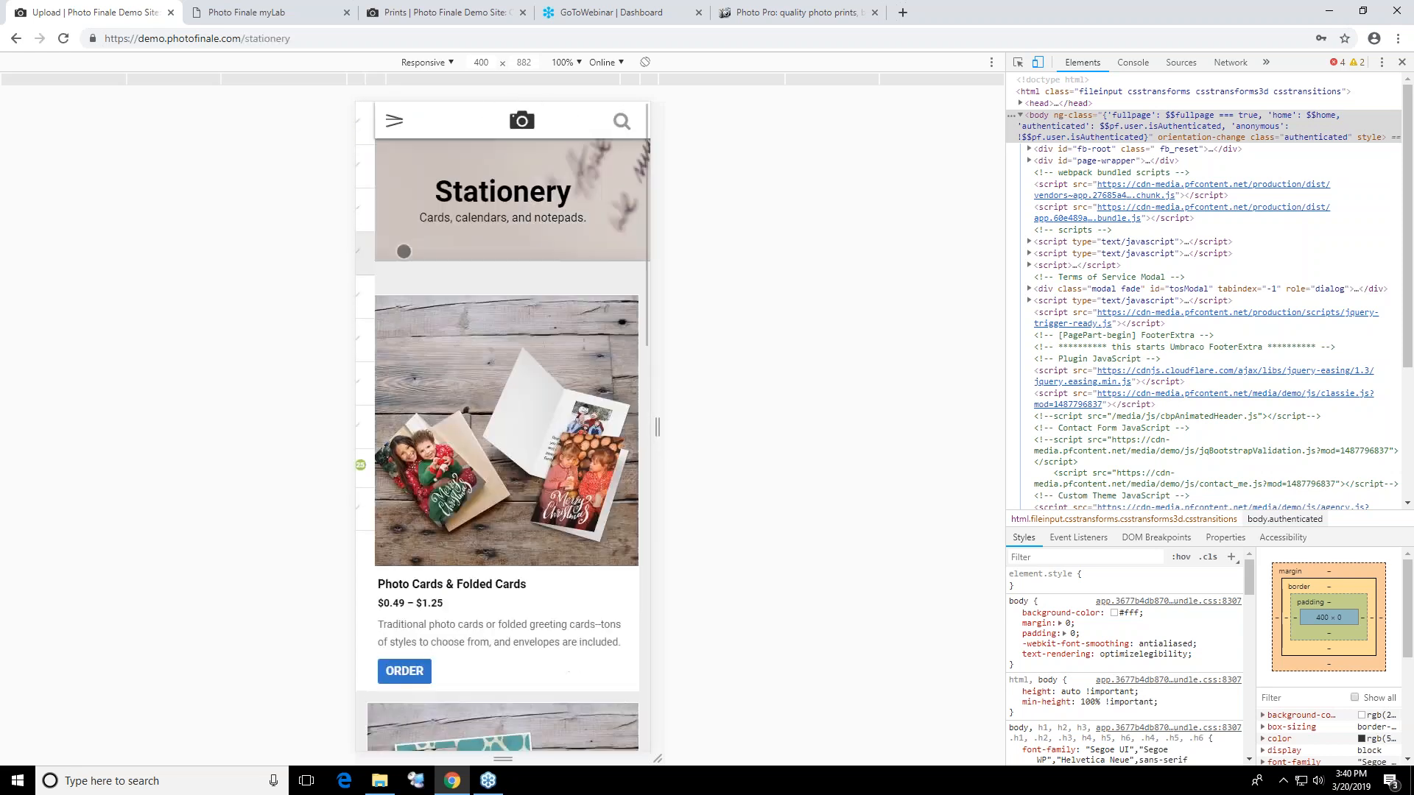
scroll(547, 556, down, 1)
scroll(547, 556, down, 4)
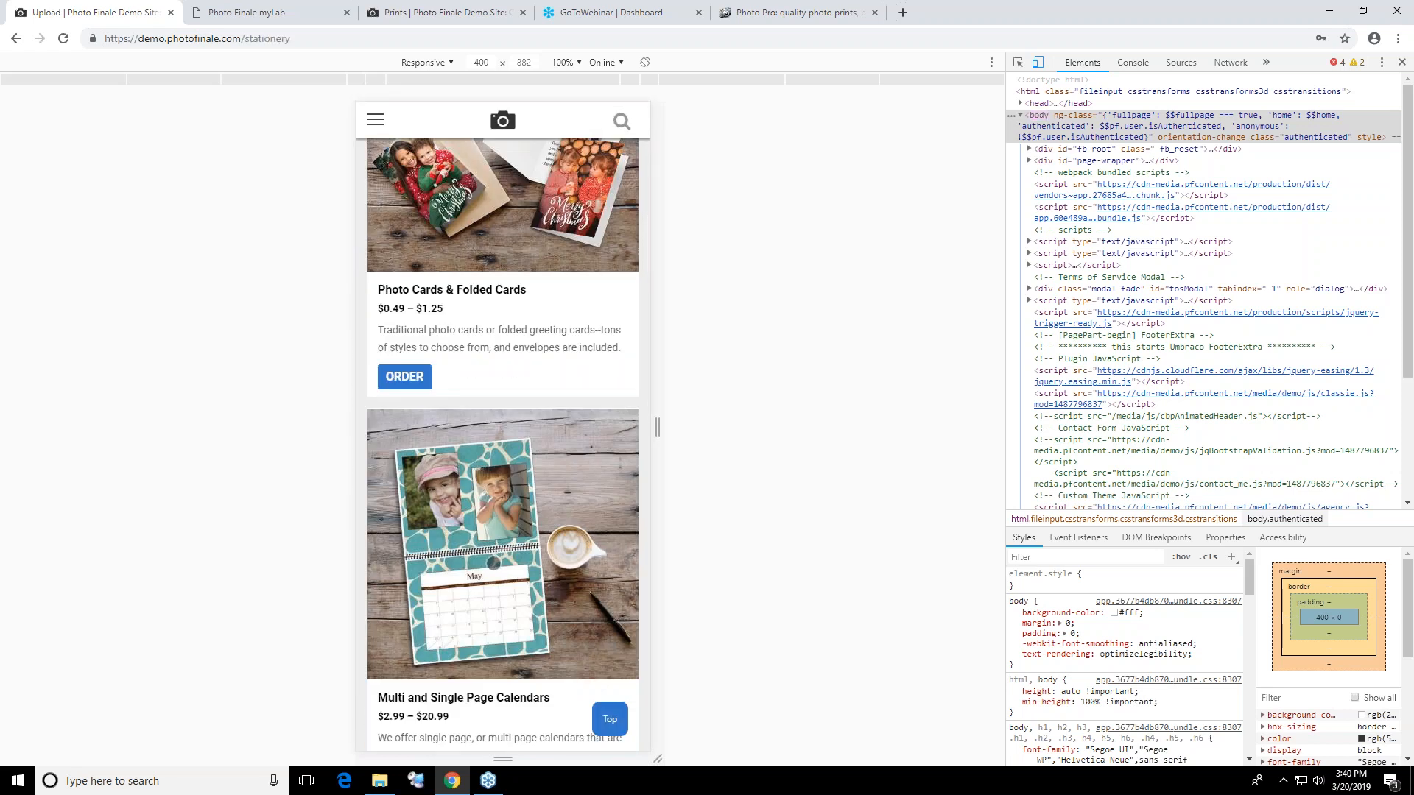
scroll(494, 540, down, 4)
click(420, 478)
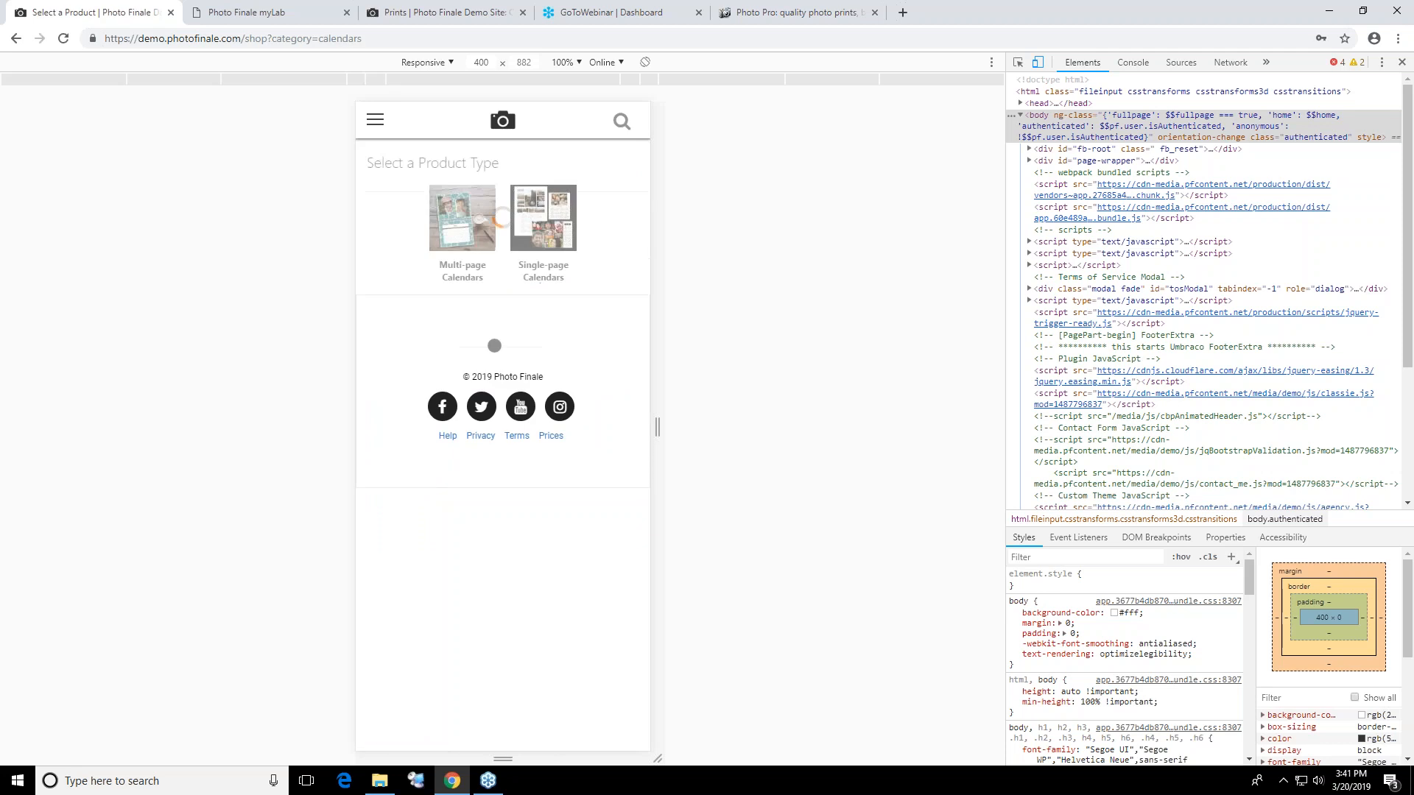
Start an 11x8.5 multi-page calendar project with the Elegant, Begins April 2019 style, keeping the suggested project name
click(464, 230)
click(505, 235)
click(523, 322)
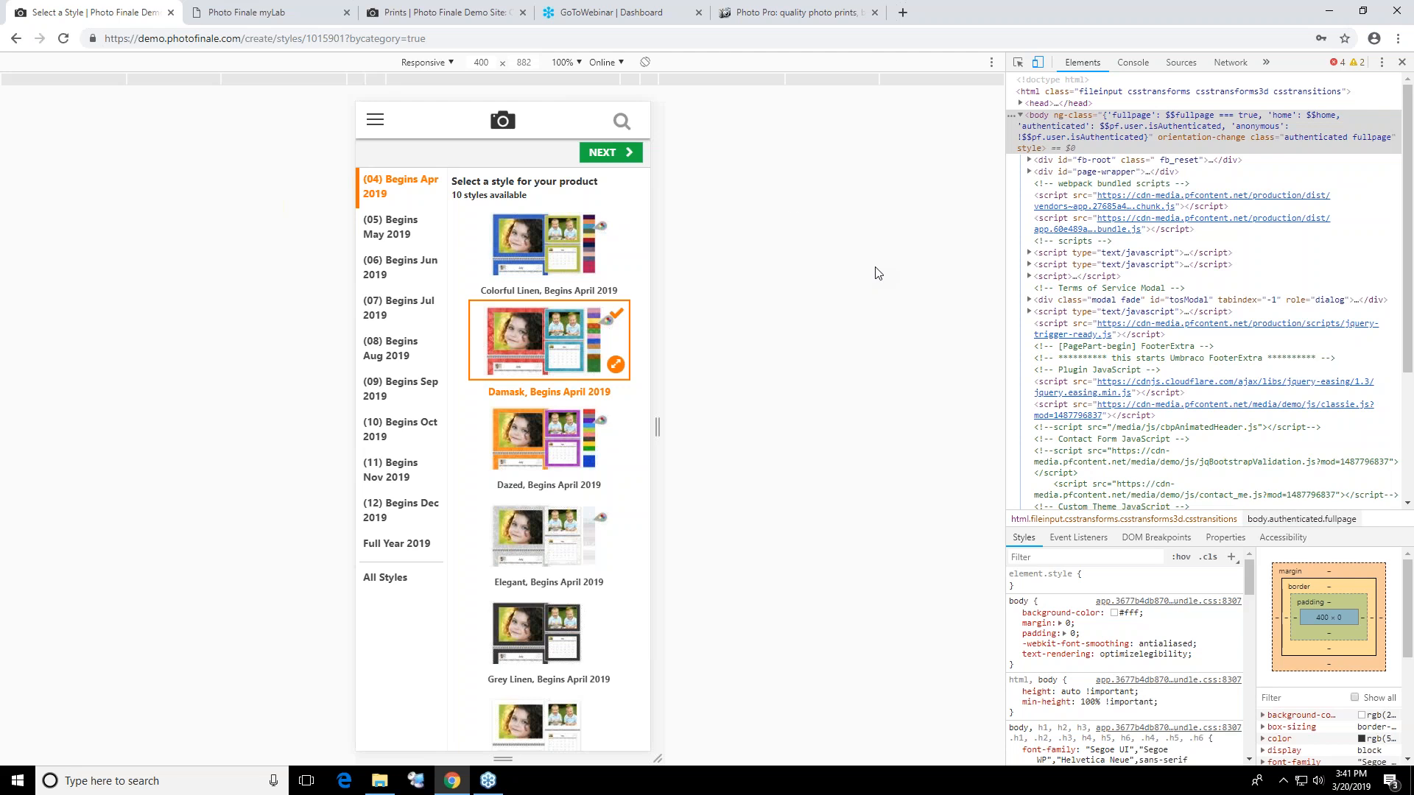
click(554, 469)
click(557, 558)
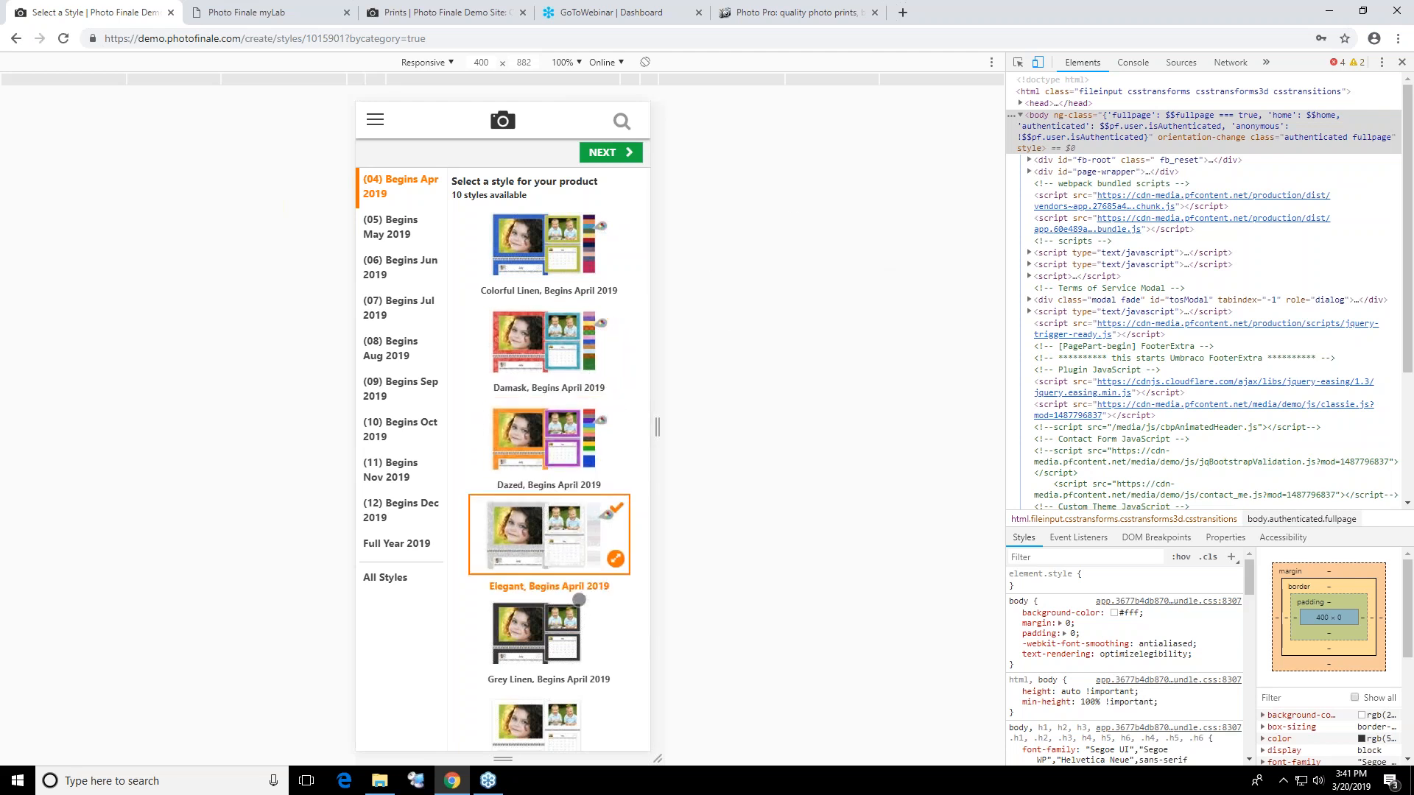
click(608, 152)
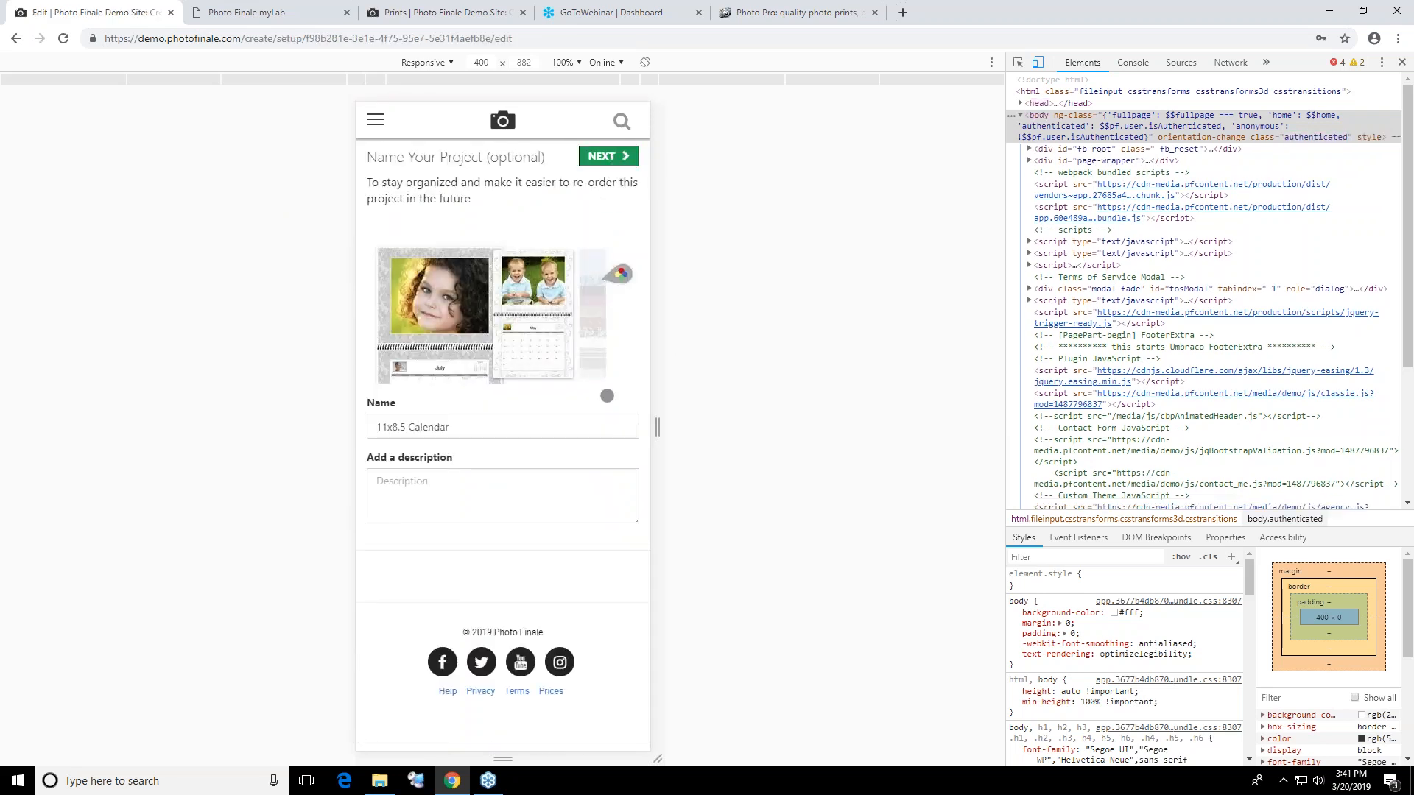
click(617, 169)
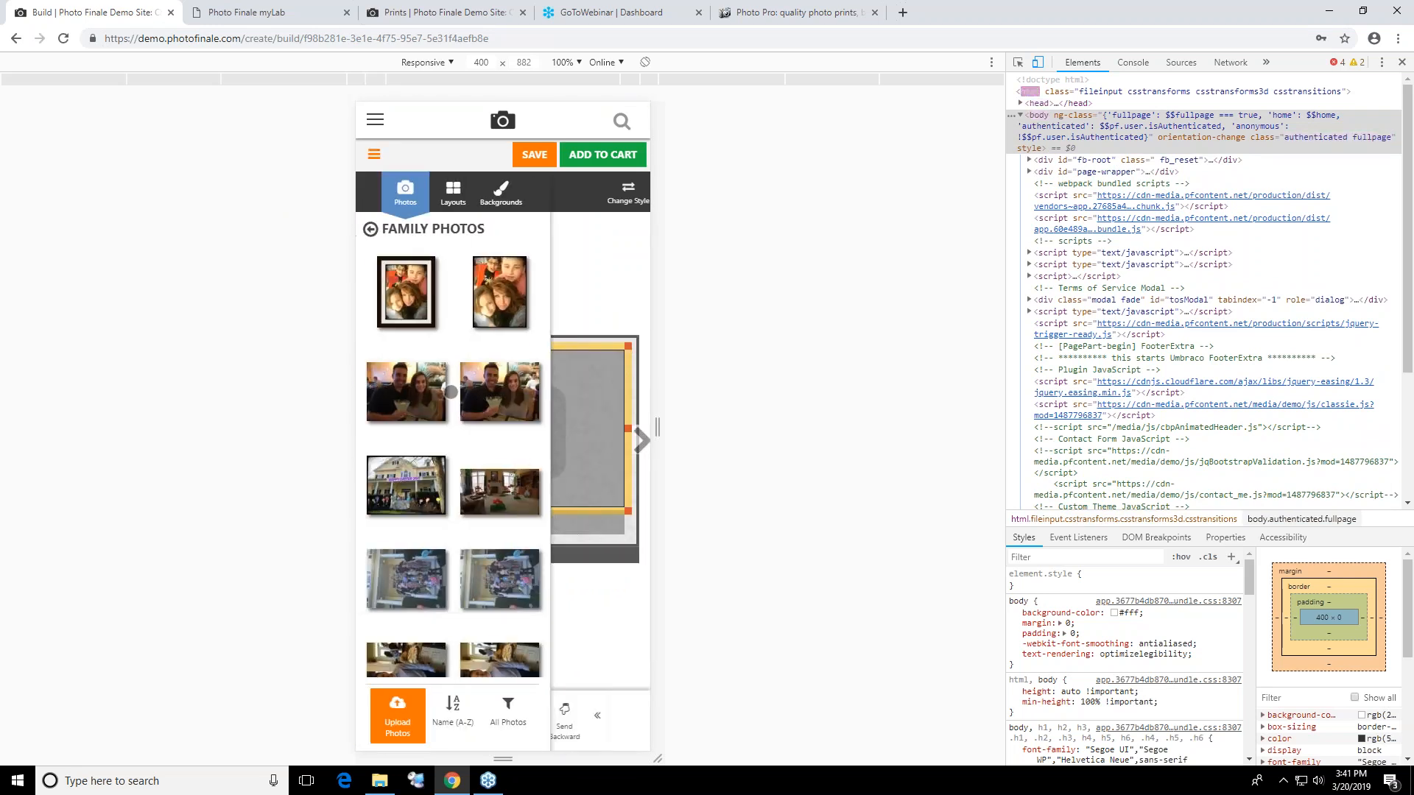
Place one photo from the Family Photos collection on page 1 of the calendar and another on page 2
click(480, 287)
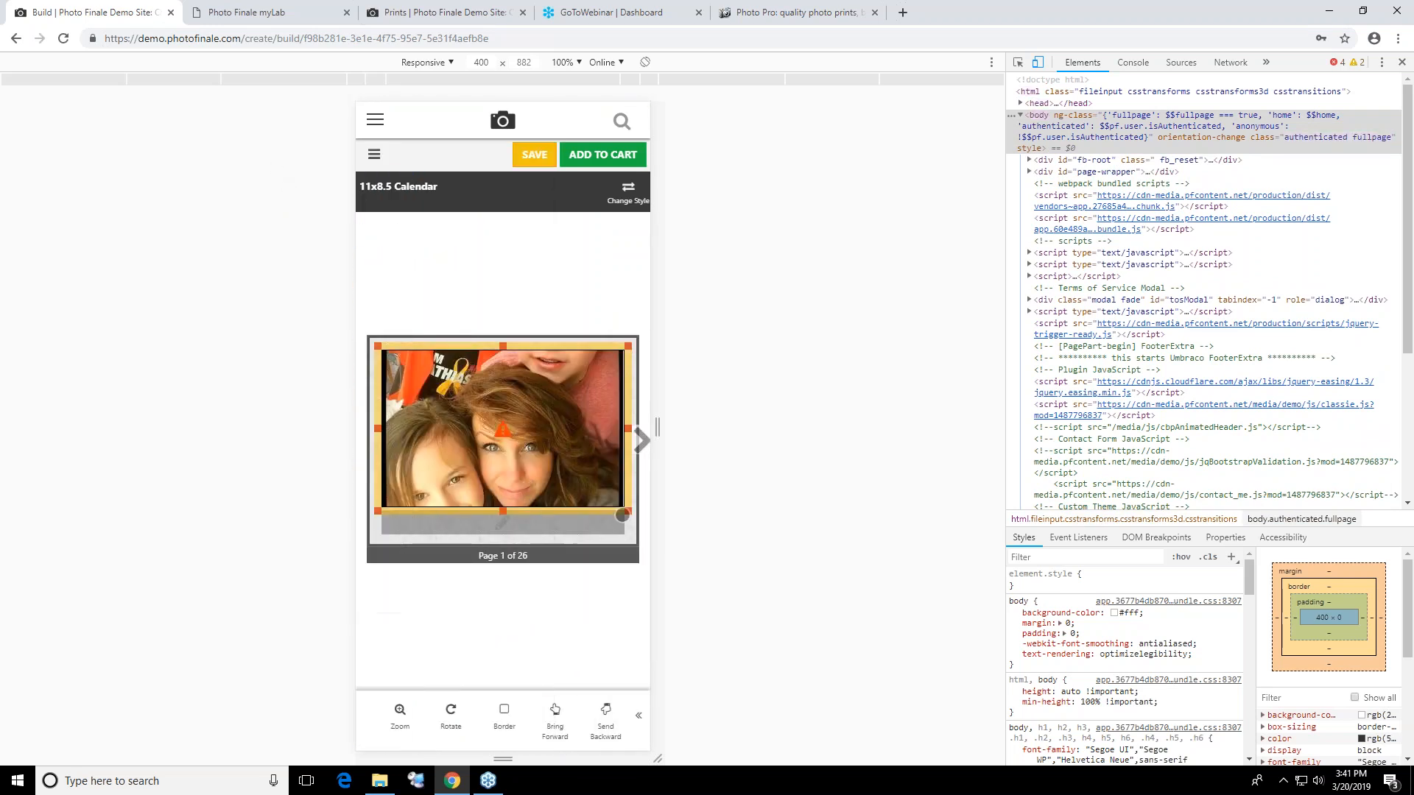
click(642, 440)
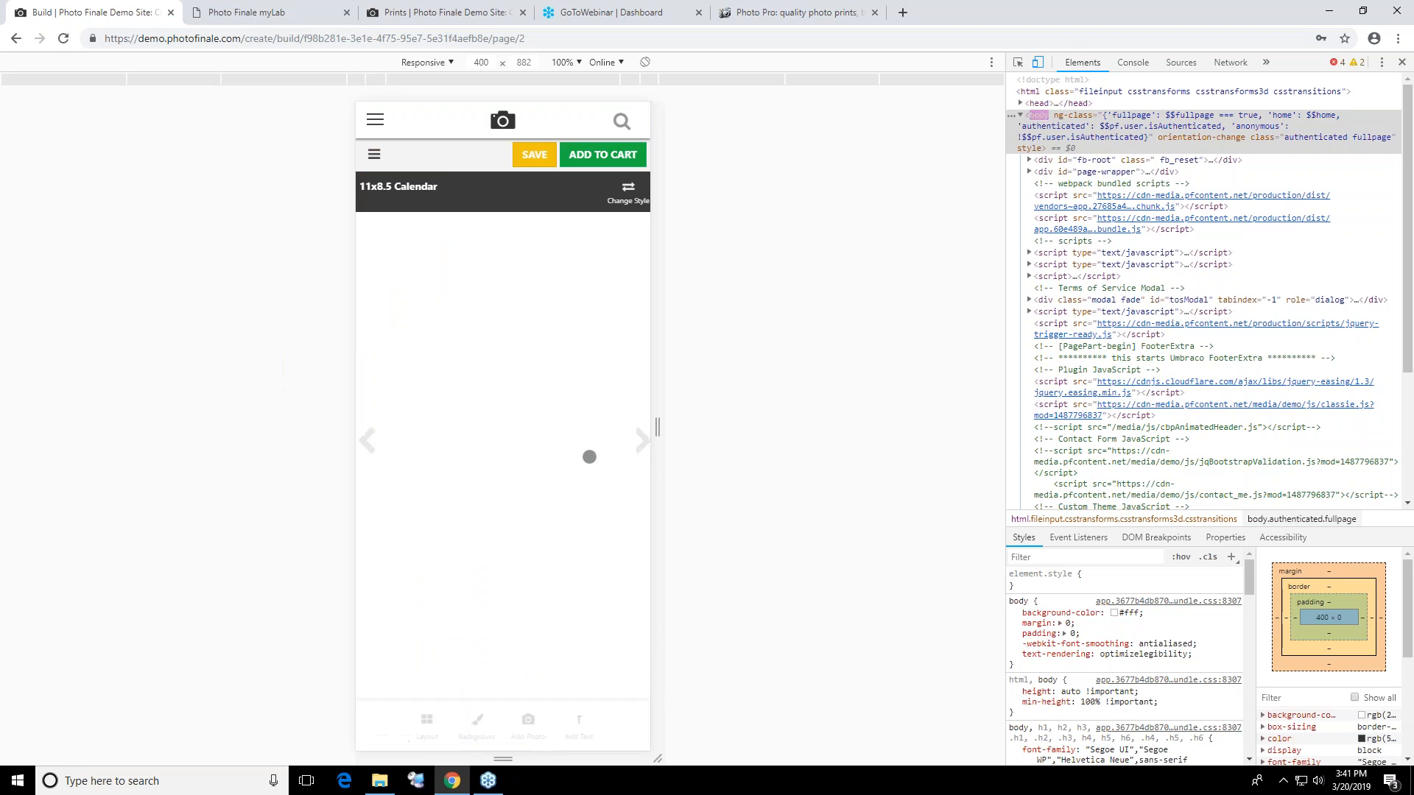
click(450, 445)
click(483, 494)
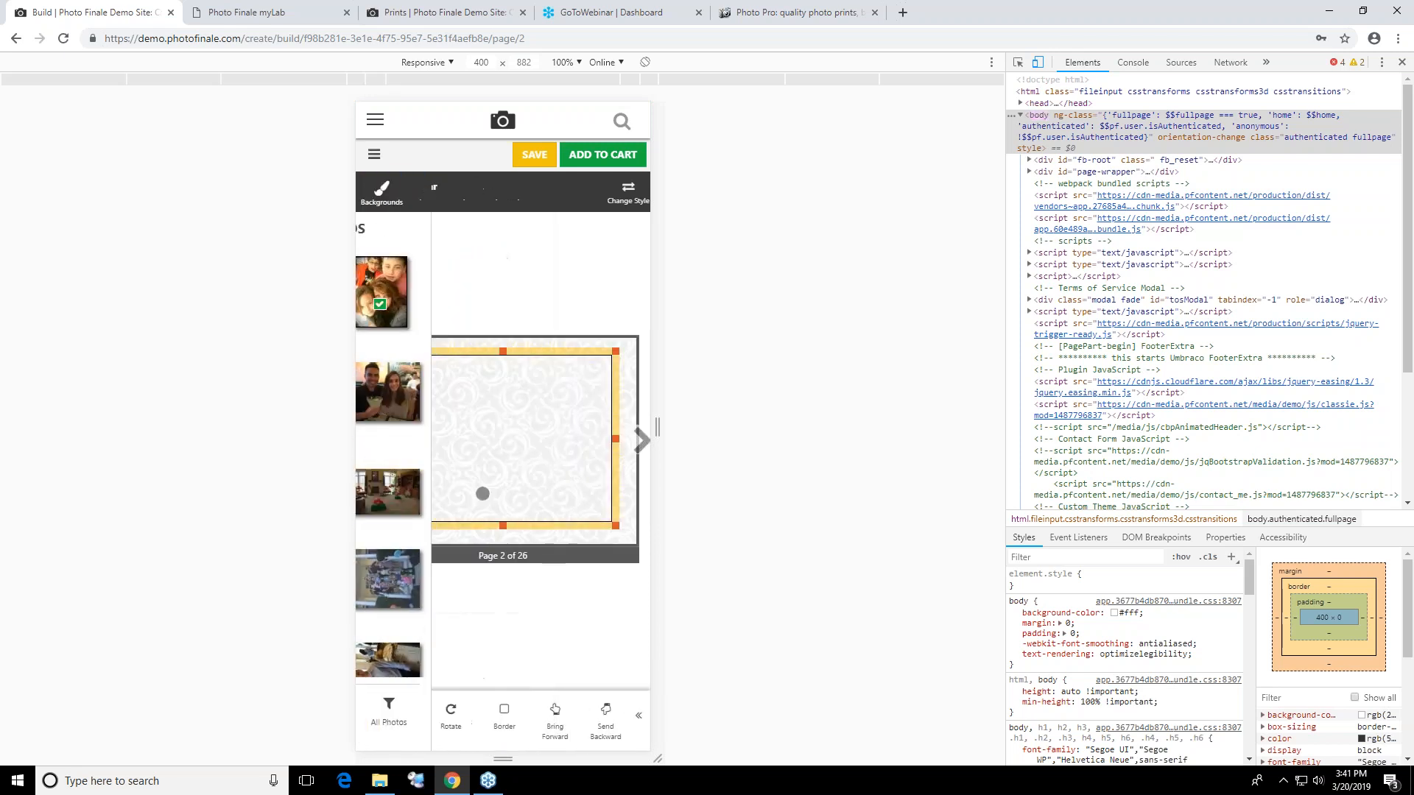
Add an empty text box to the April 2019 grid on page 3 of the calendar
click(640, 446)
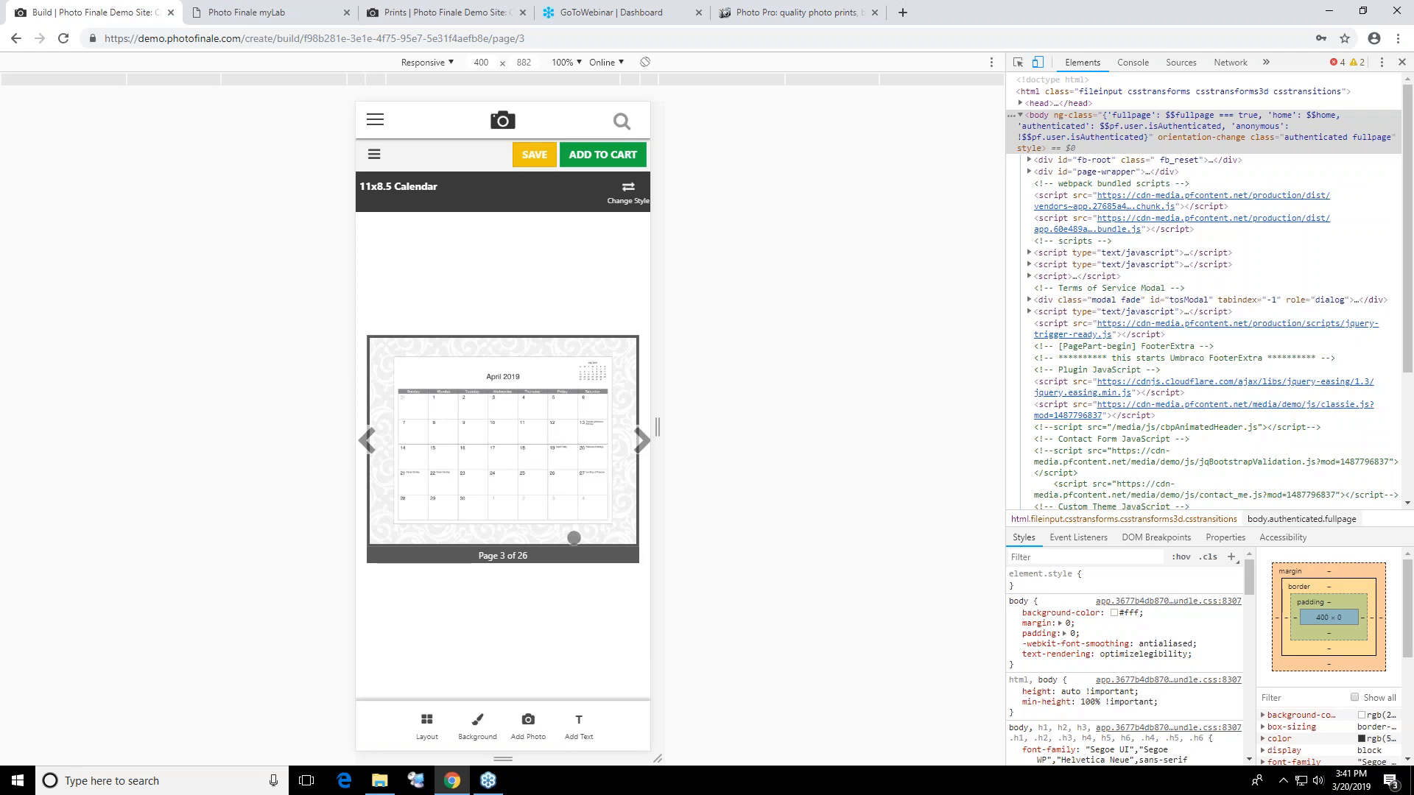
click(578, 721)
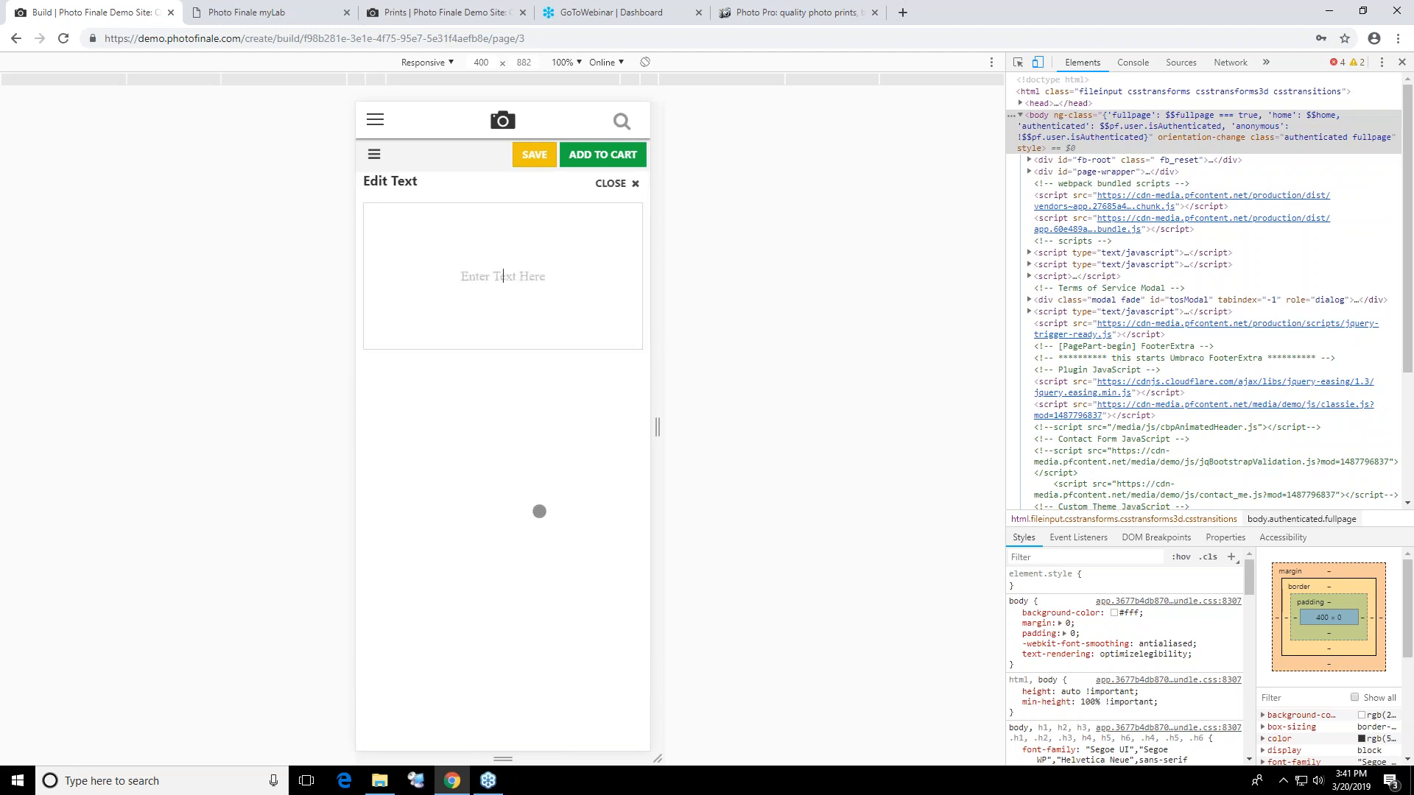
click(620, 179)
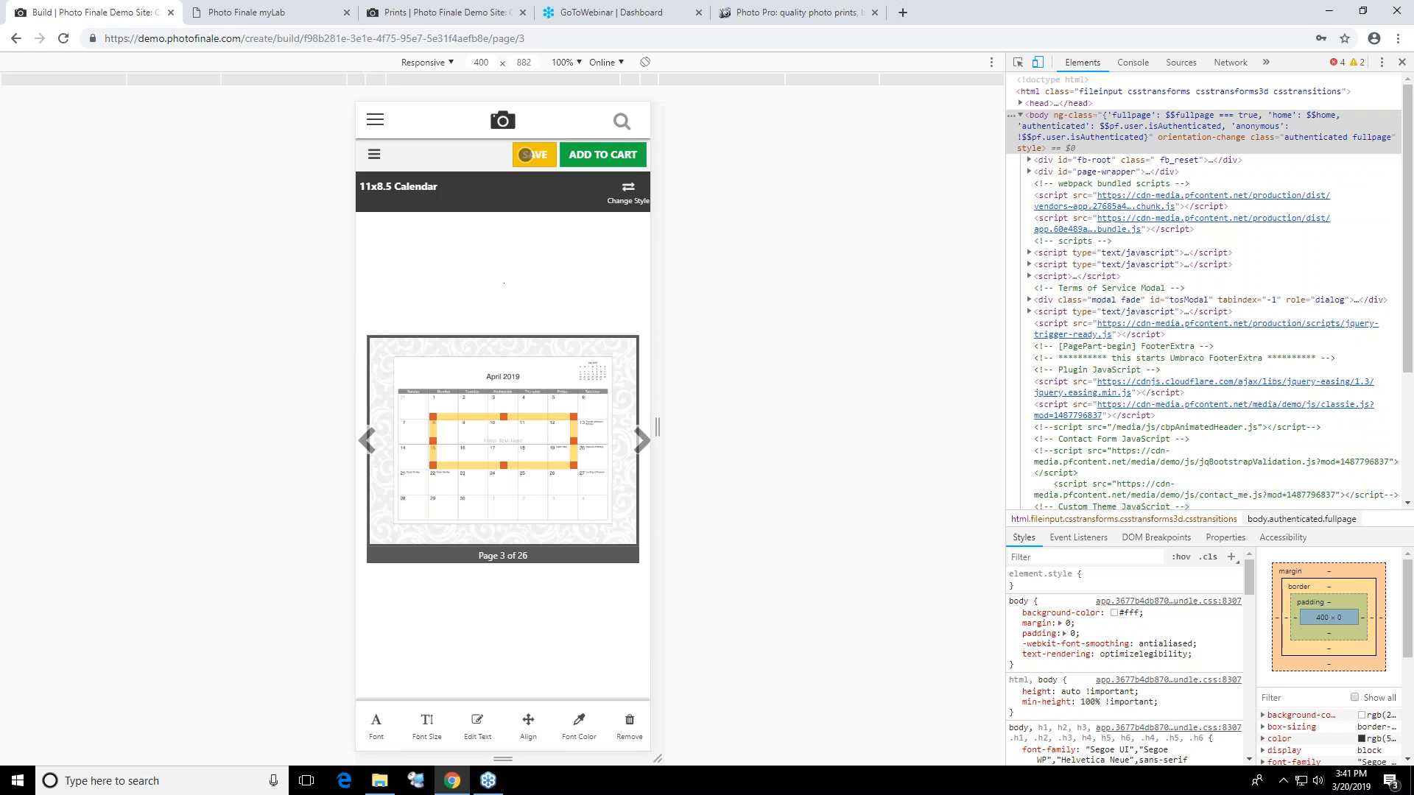
Turn off the mobile device view for the calendar project and close the developer tools
click(1039, 63)
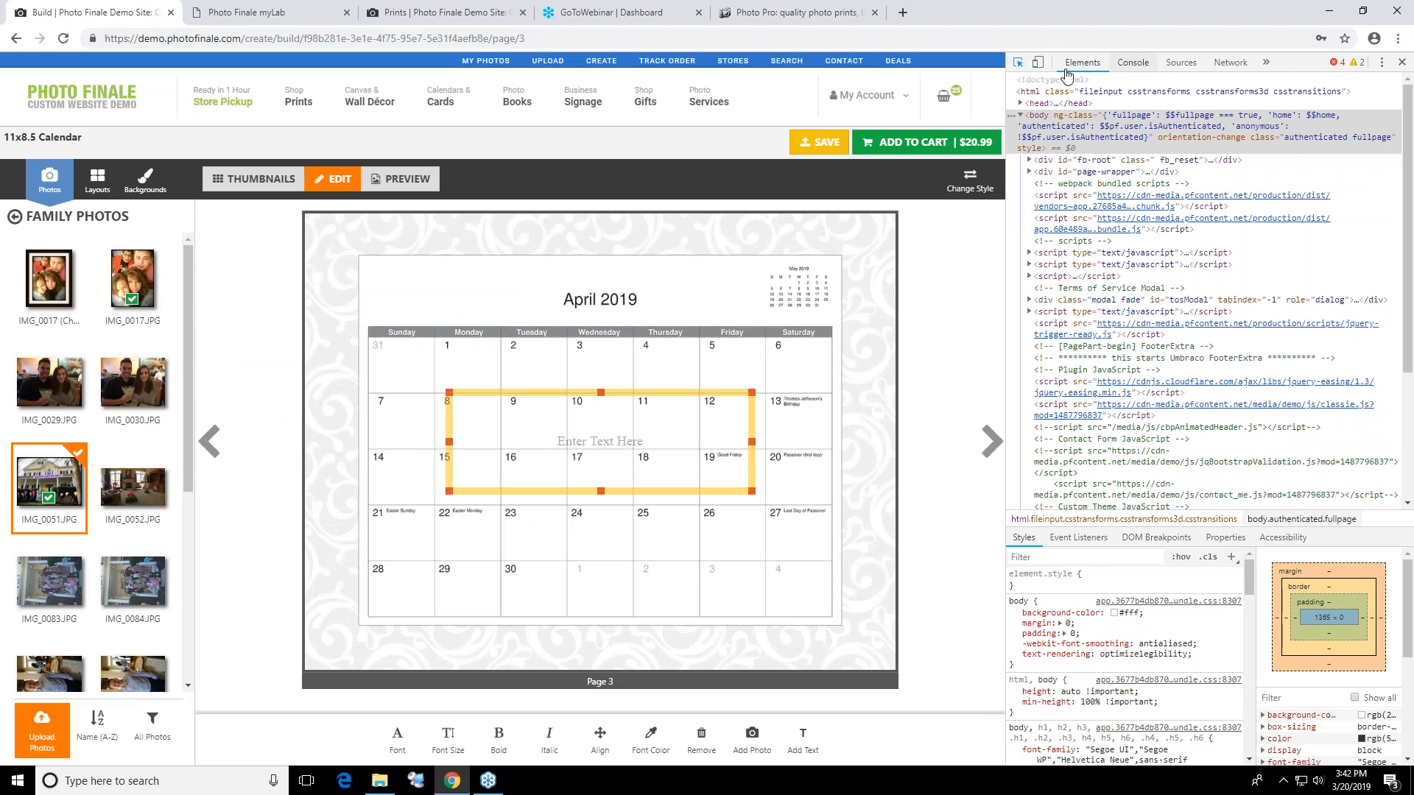
click(1019, 63)
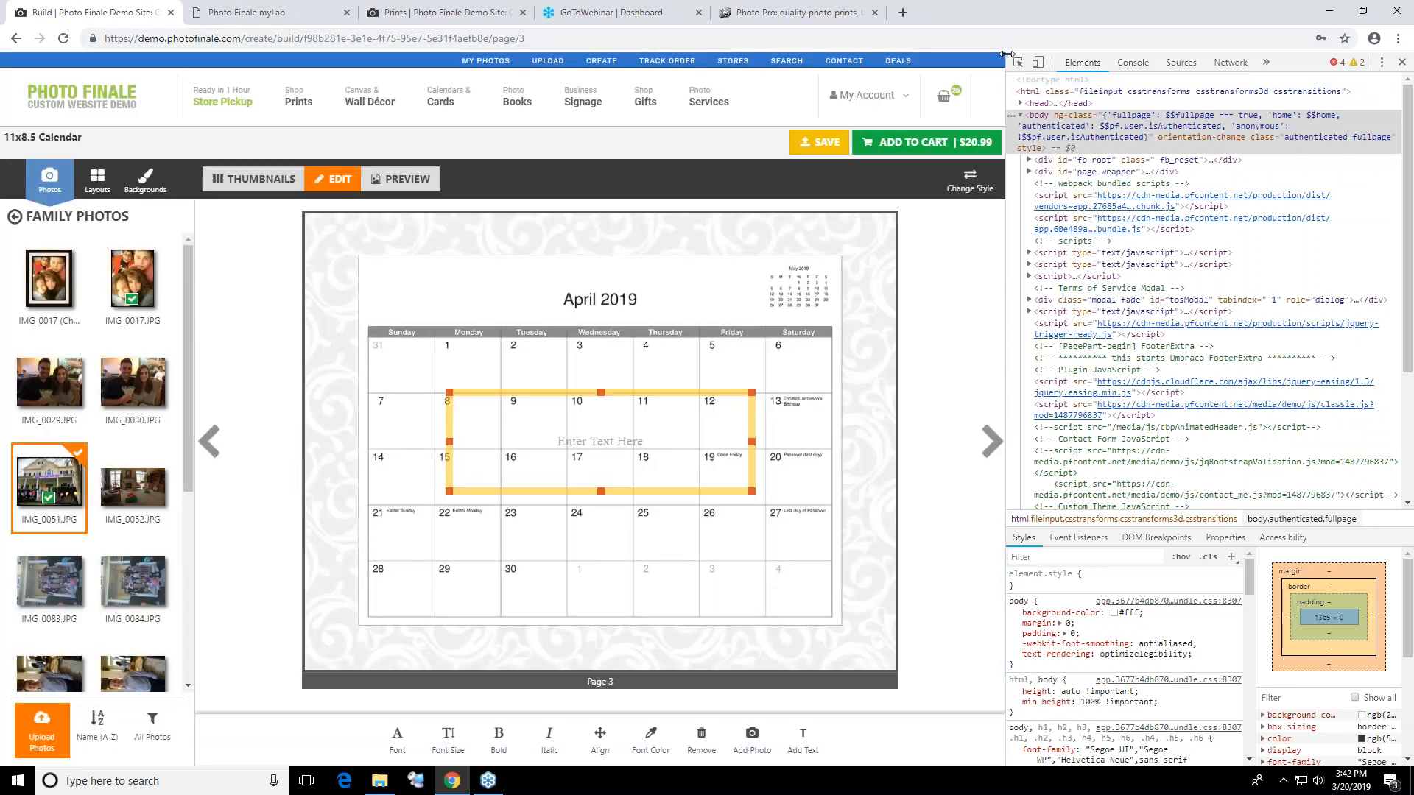
drag(1006, 87, 1403, 59)
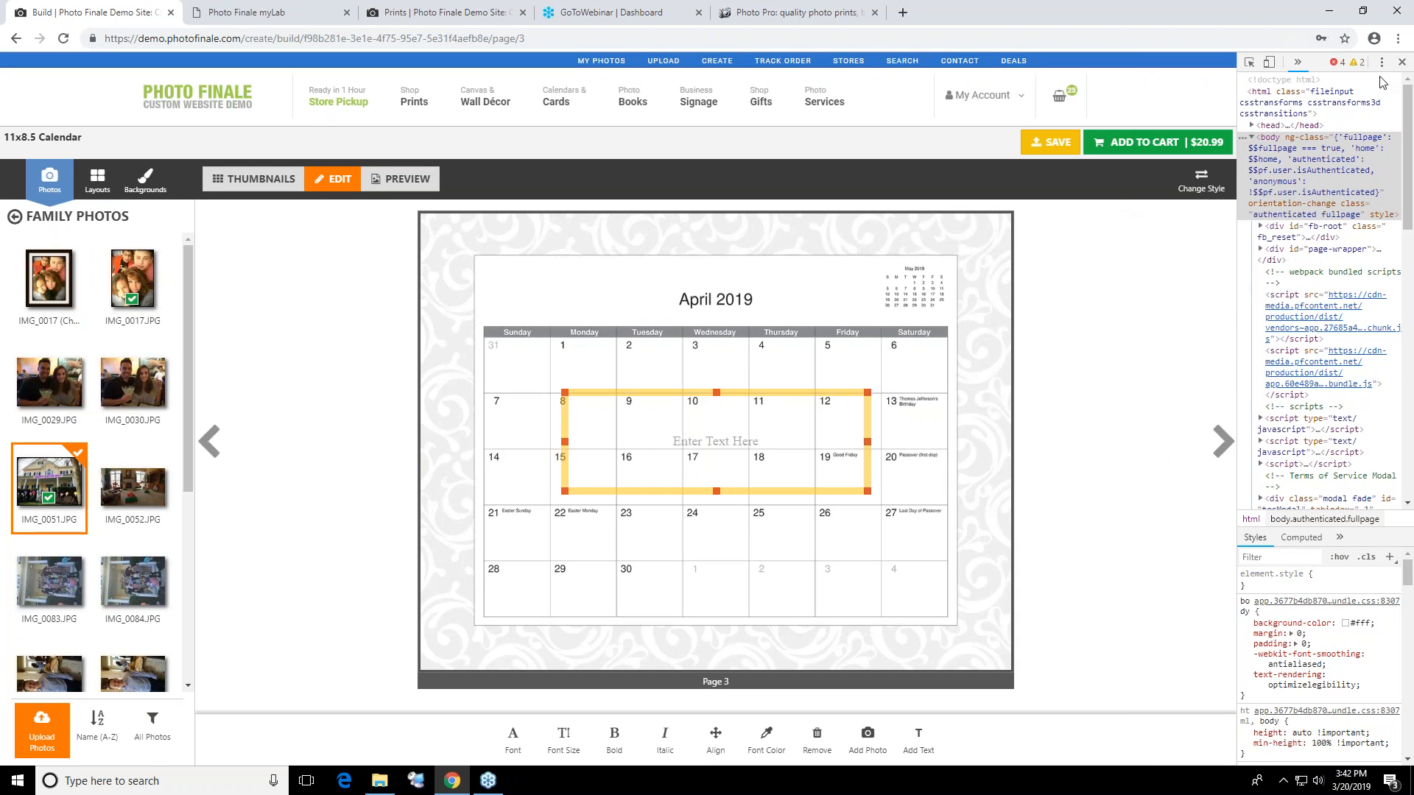
click(1408, 35)
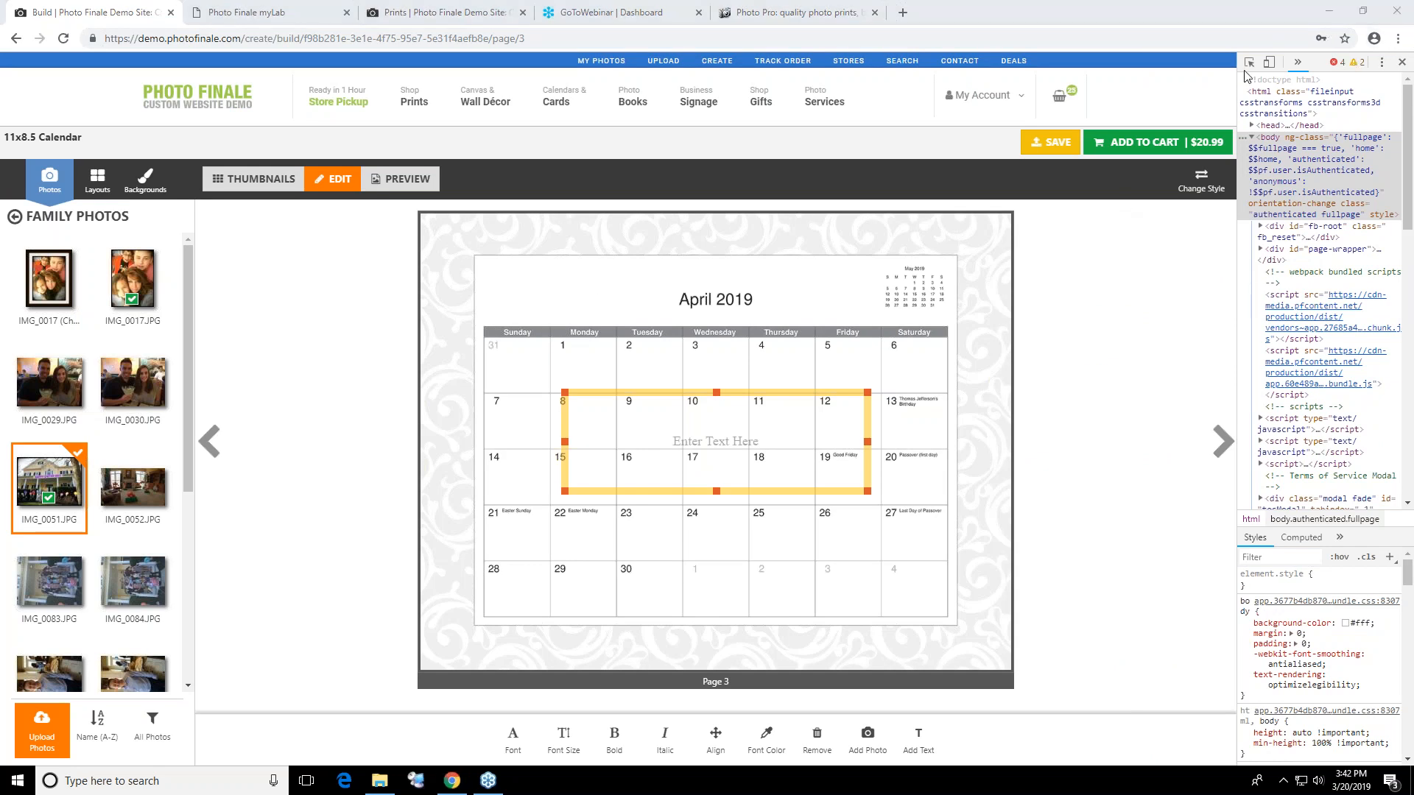
click(1402, 62)
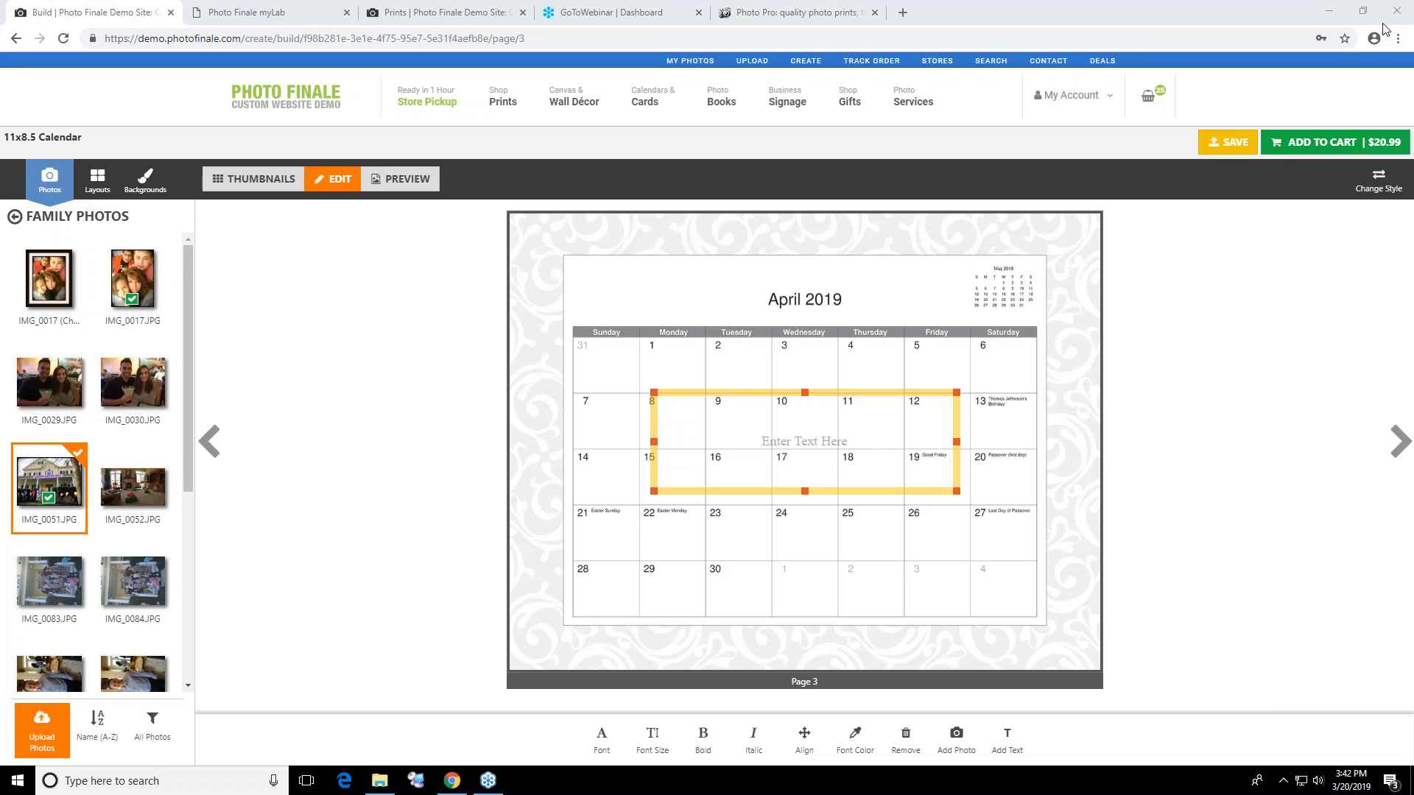
Look up the Lab50 dealer "pfph" in the APM Management System at 192.168.20.10 and open the Events list in its myLab
click(559, 38)
text(192.168.20.10)
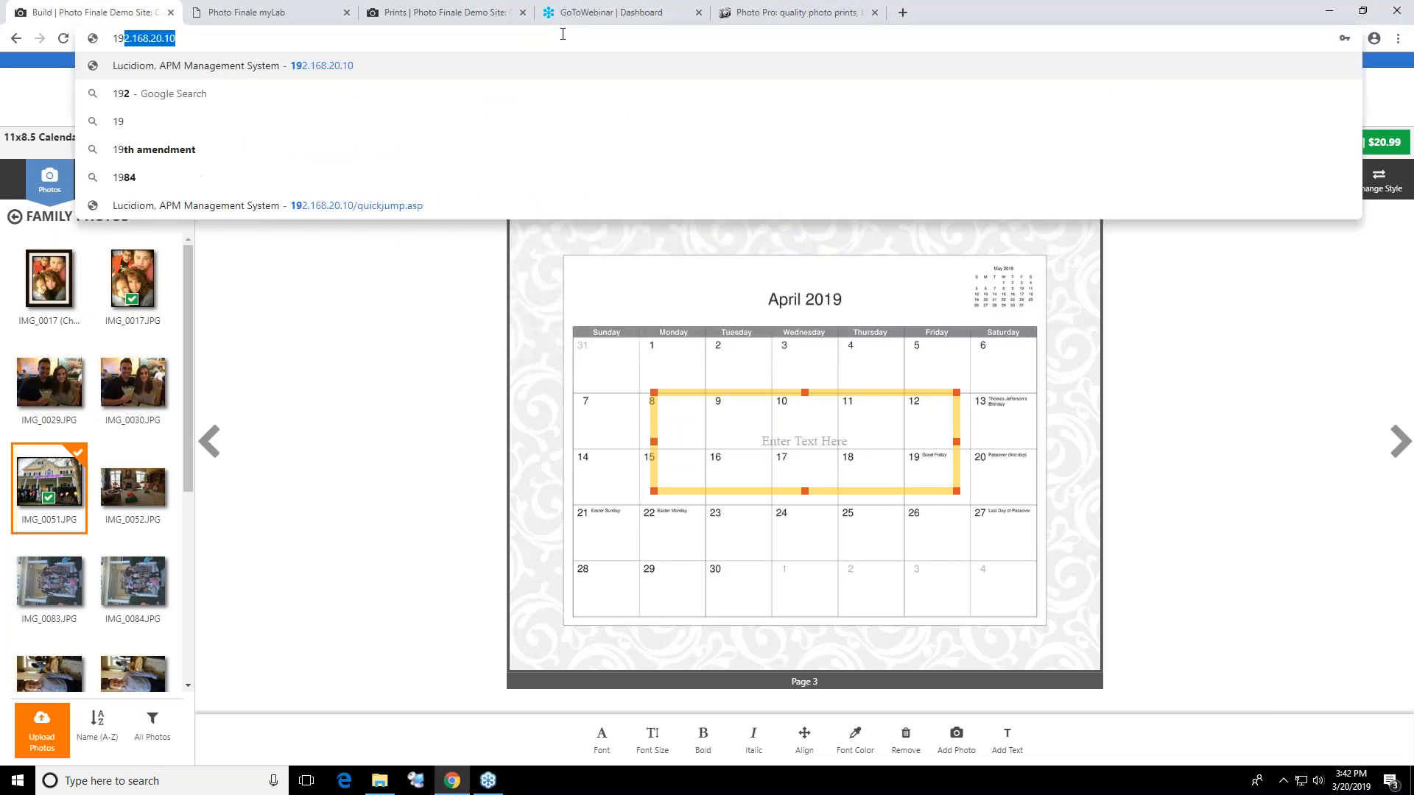
key(Return)
click(774, 122)
click(391, 214)
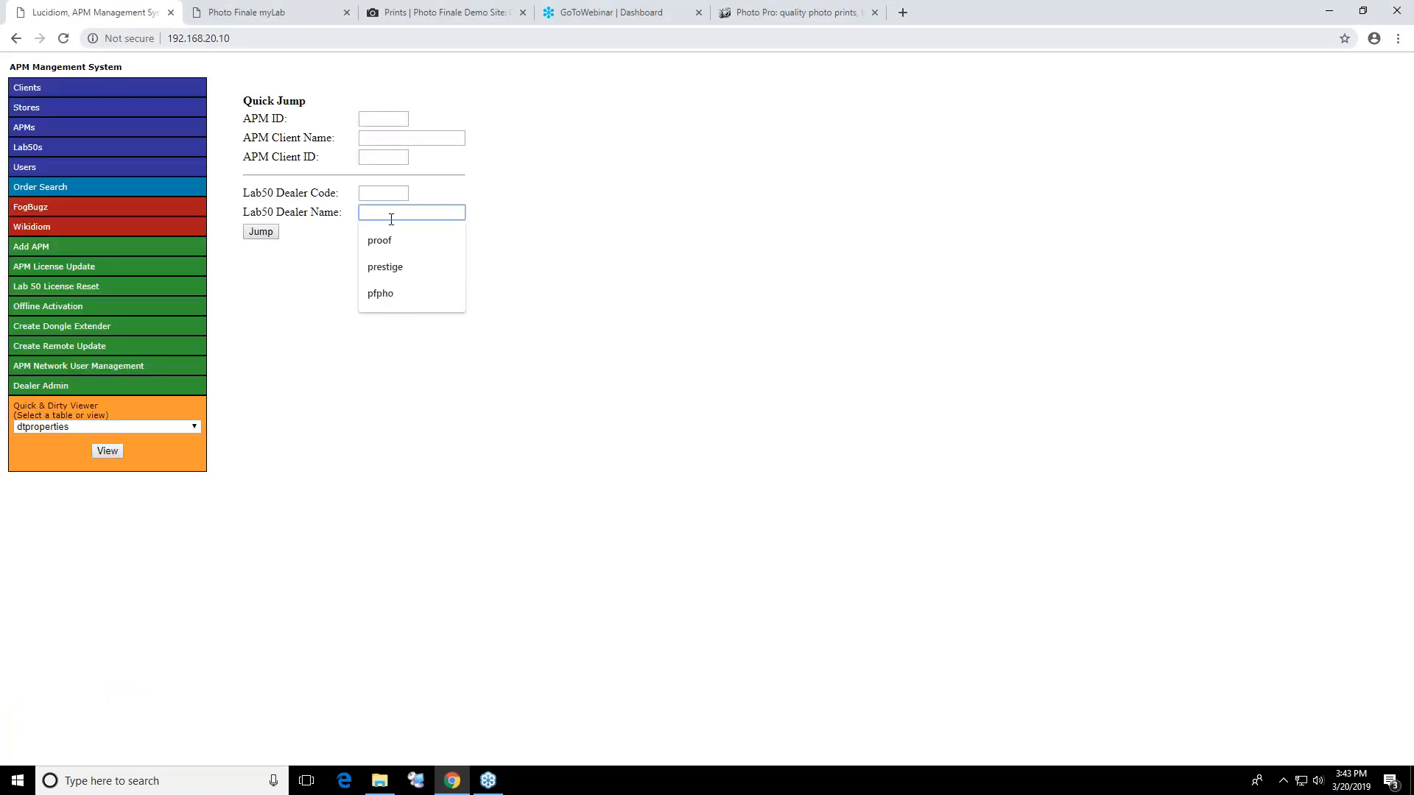
text(pfph)
key(Return)
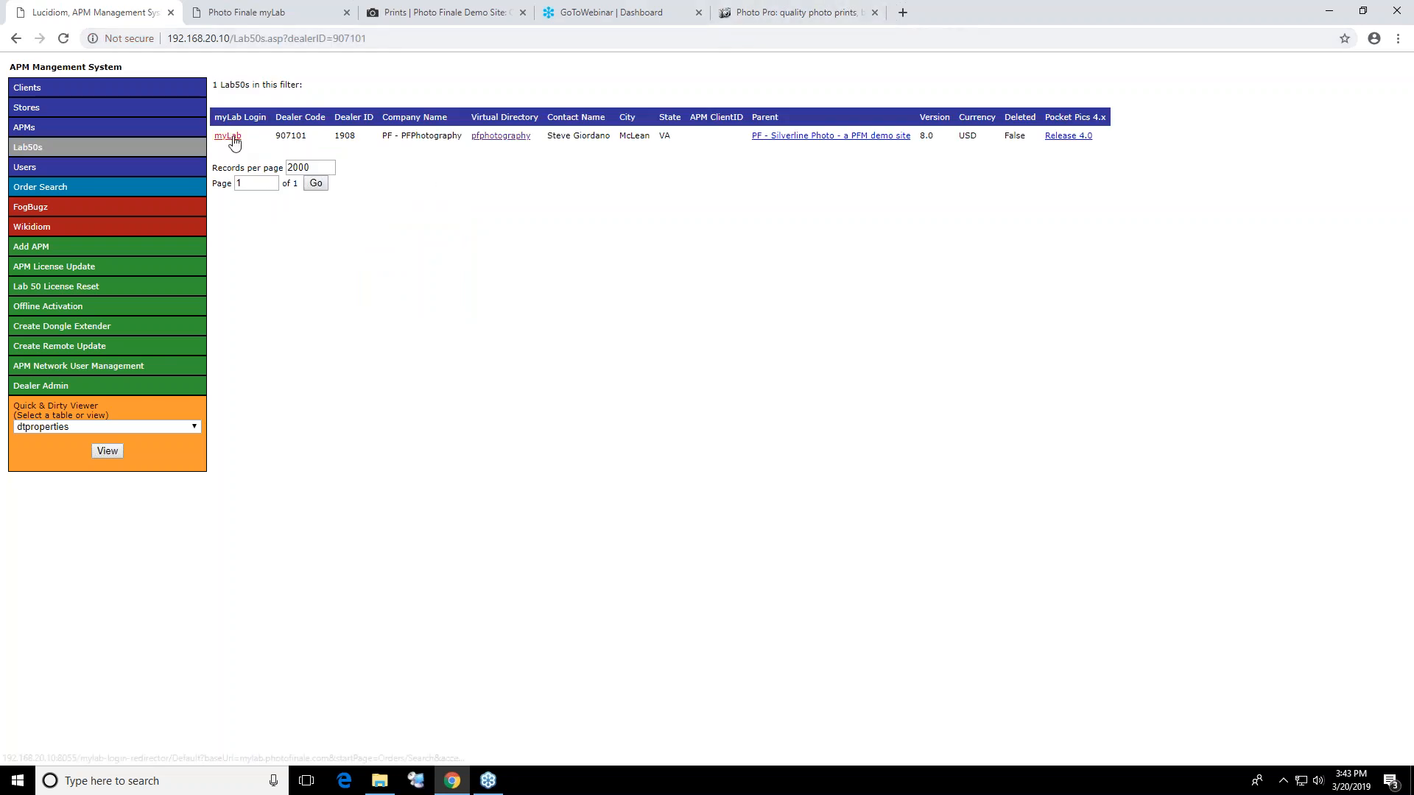
click(234, 137)
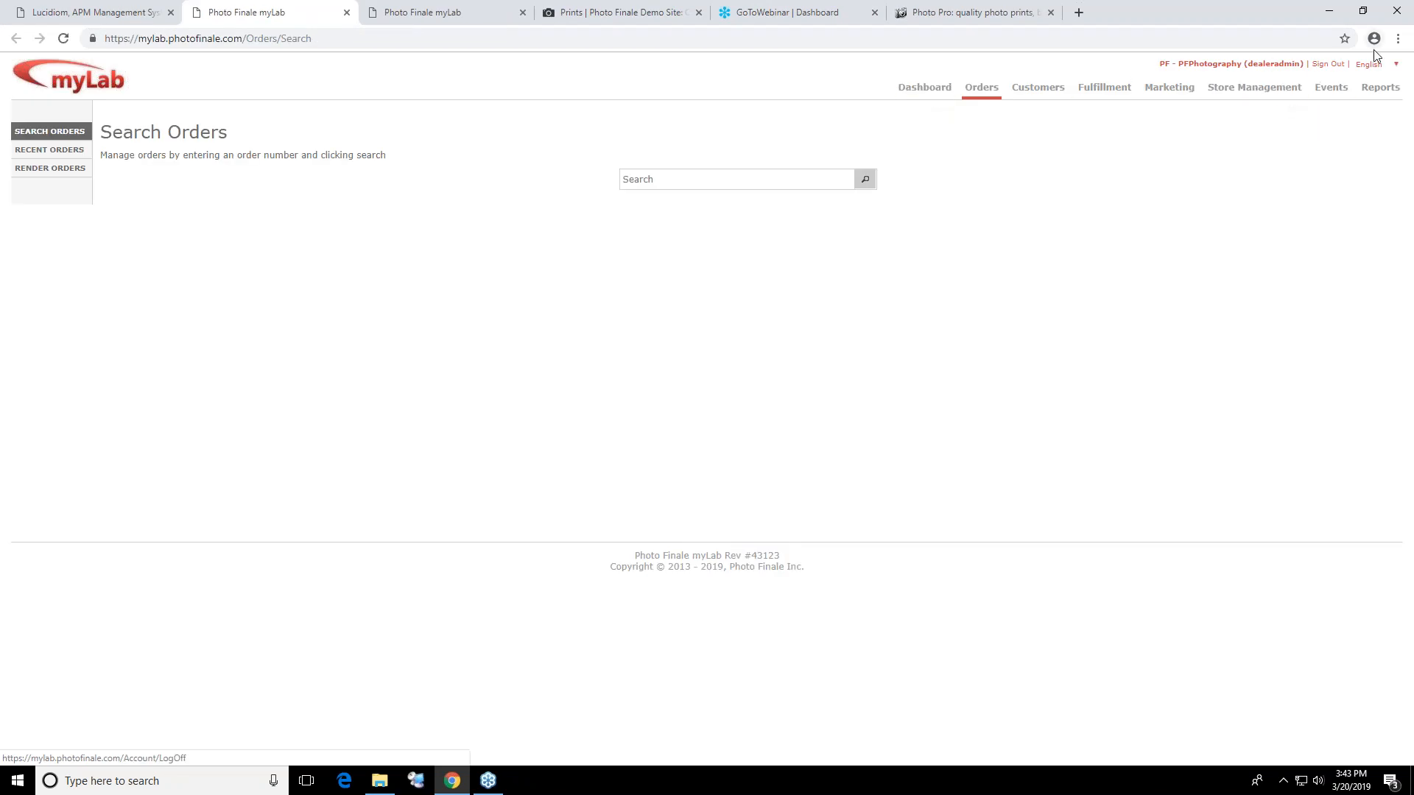
click(1342, 103)
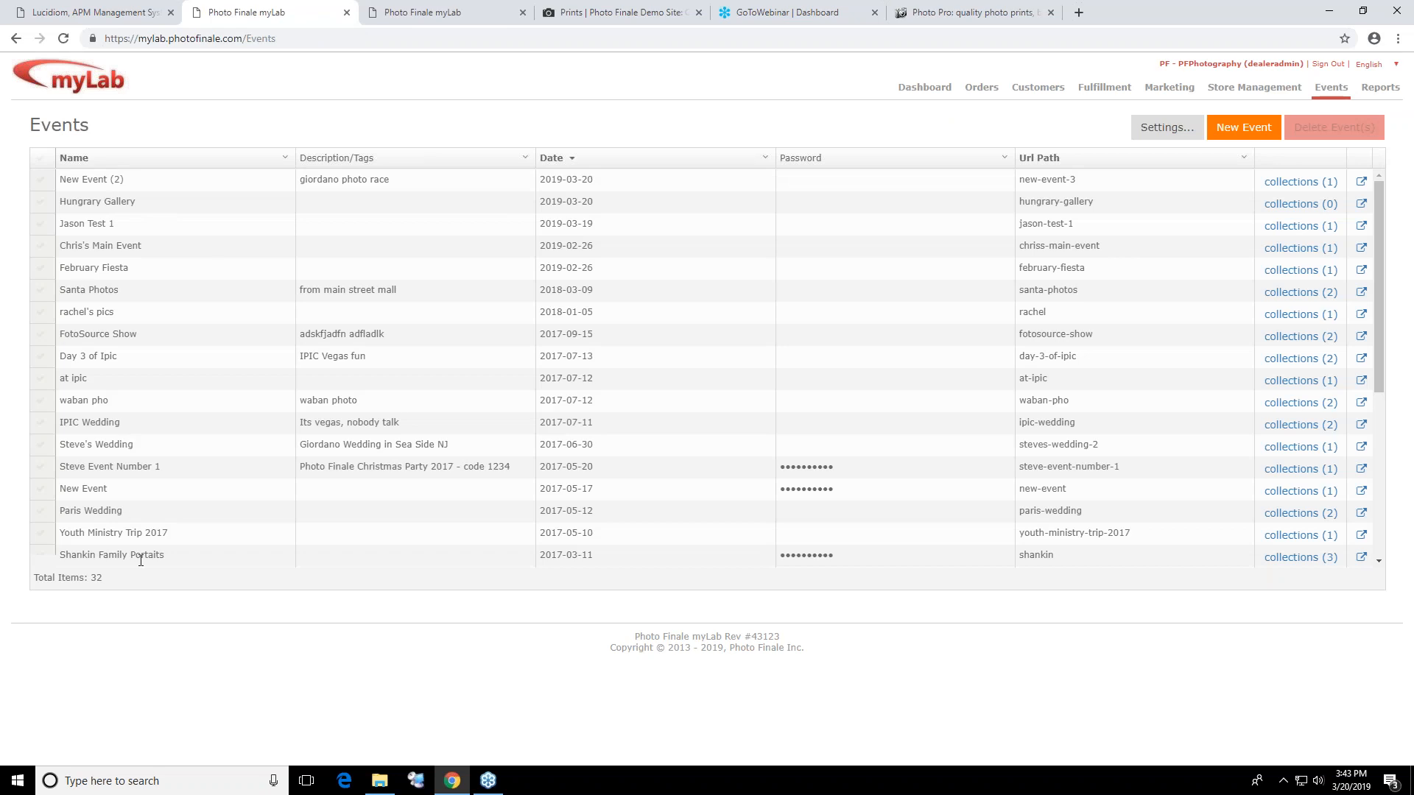
Load demo.photofinale.com in place of the APM page, follow its View Proofs link to the proofing gallery, and show the gallery's event proofs
click(147, 12)
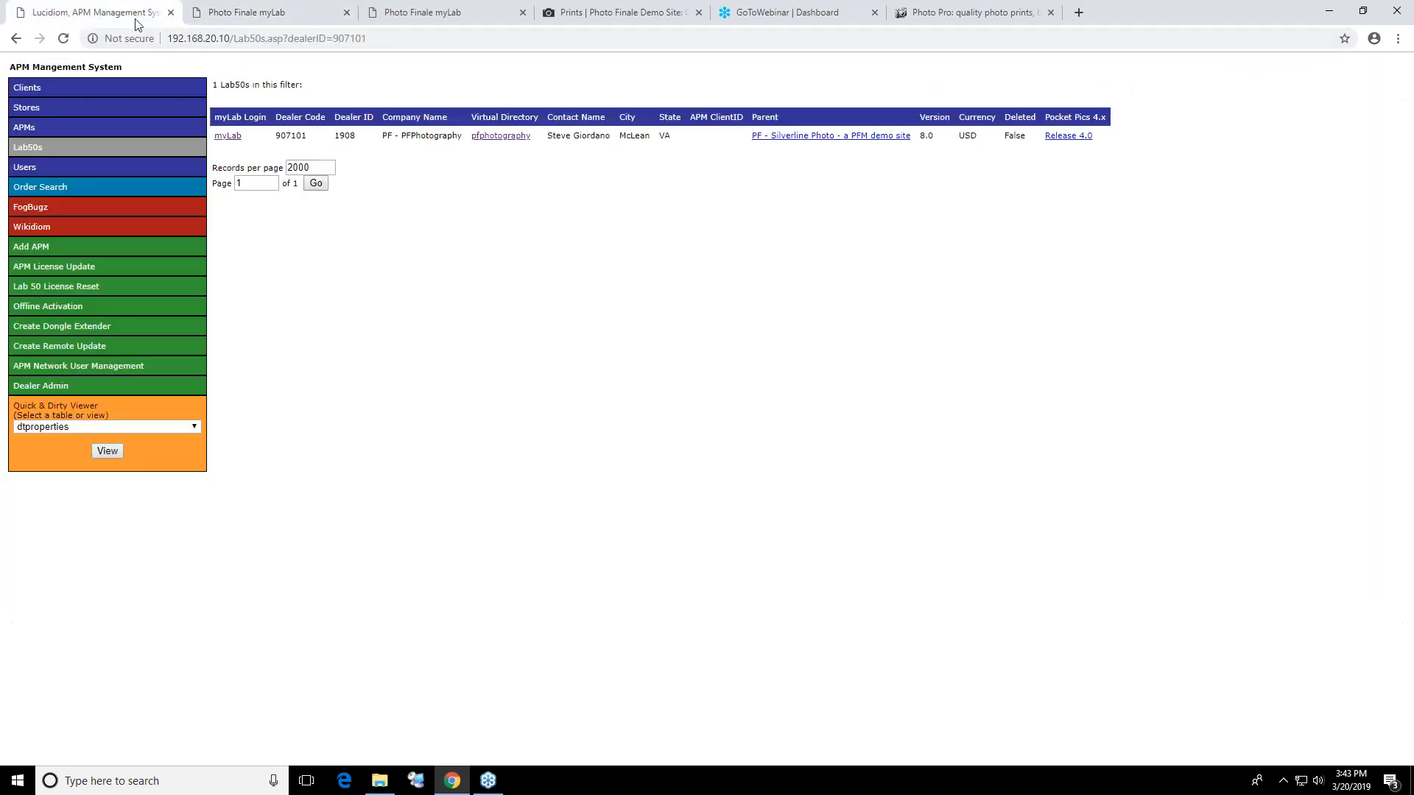
click(199, 35)
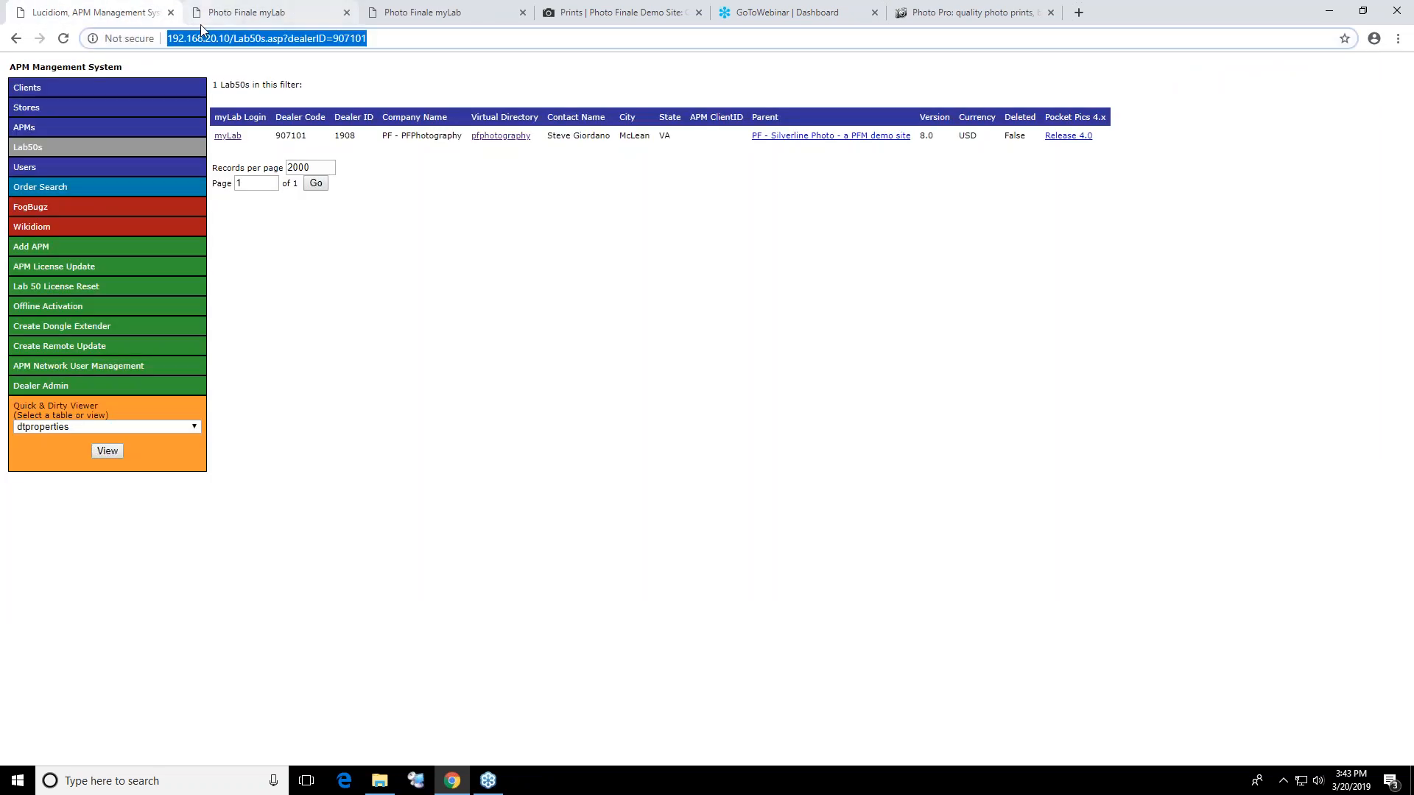
text(demm)
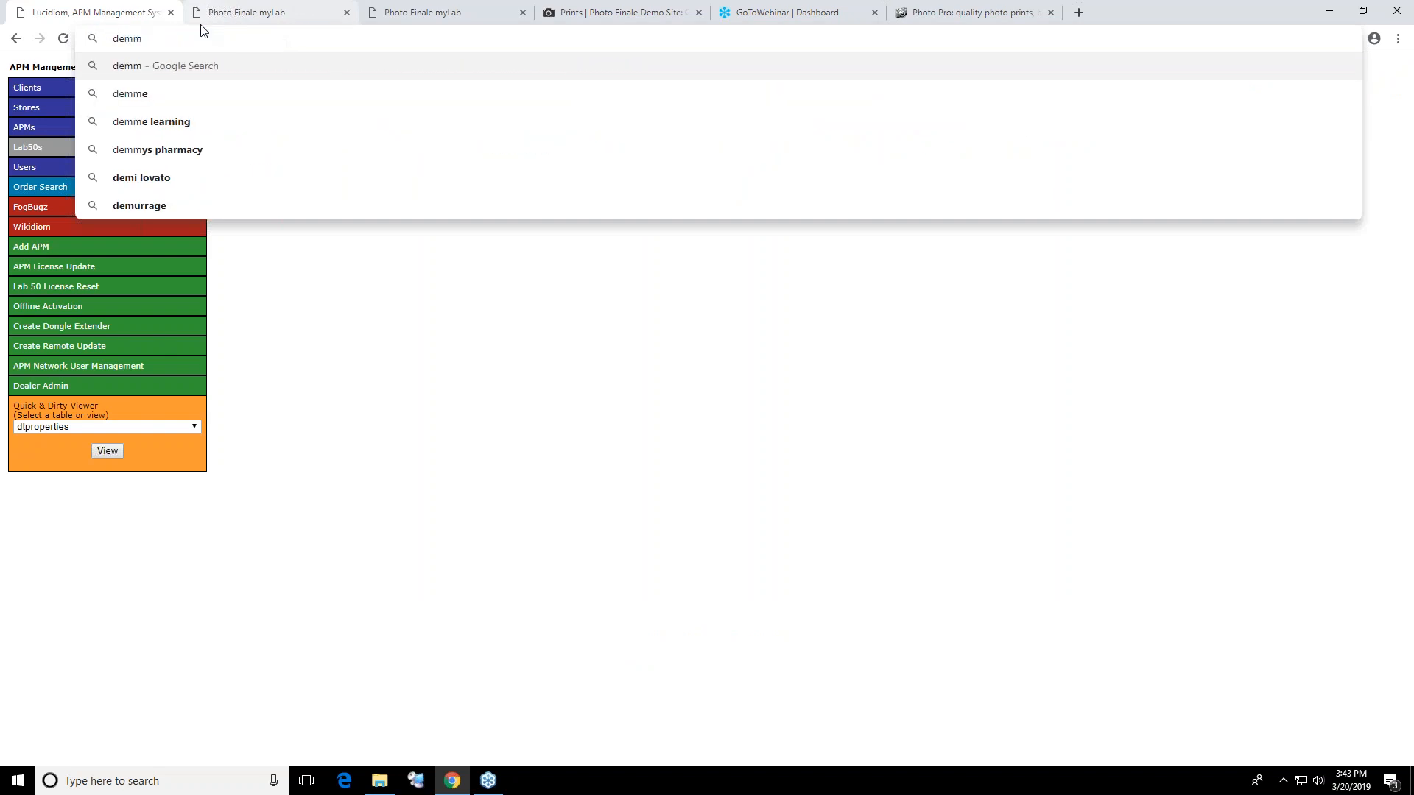
key(BackSpace)
text(o.photofinale.co)
key(Return)
mouse_move(891, 103)
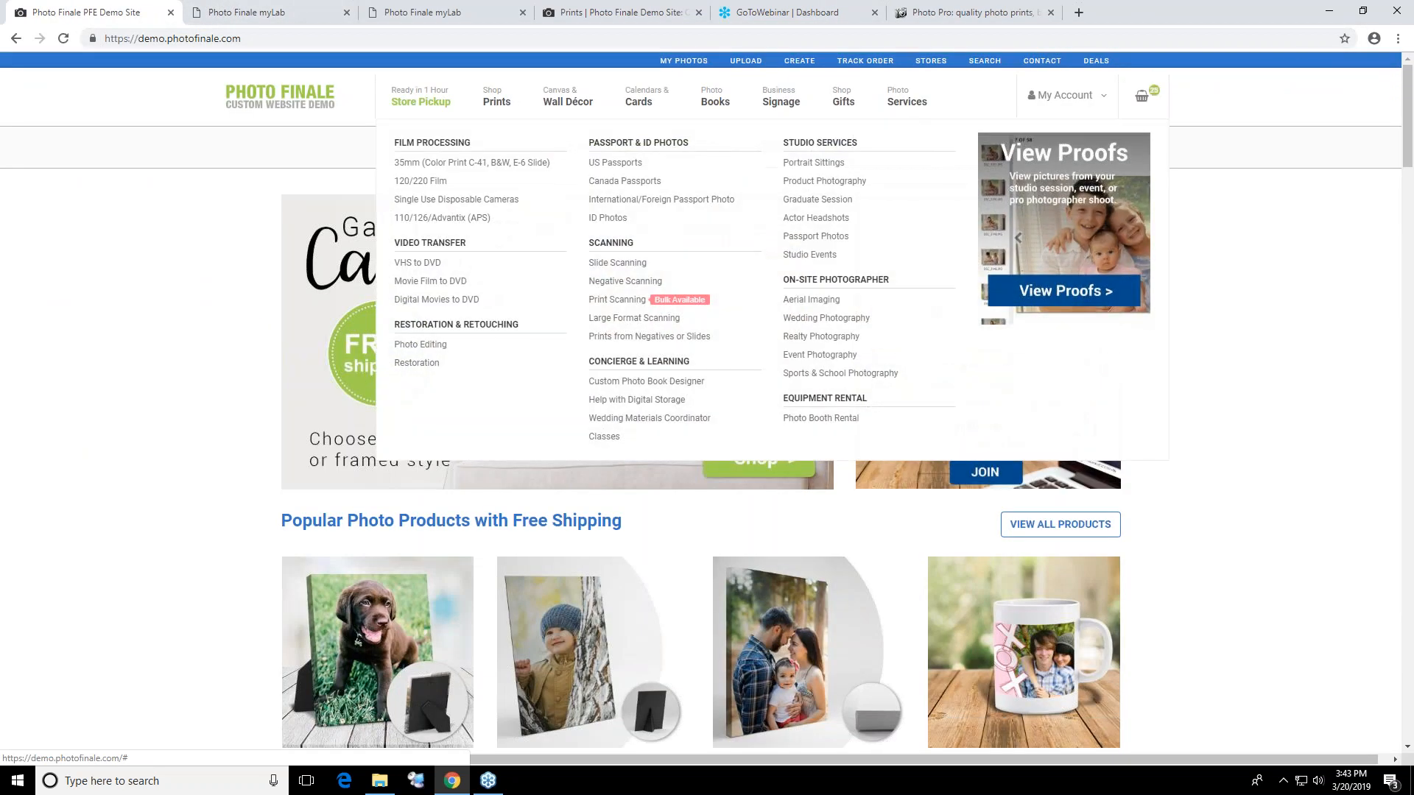
click(1022, 251)
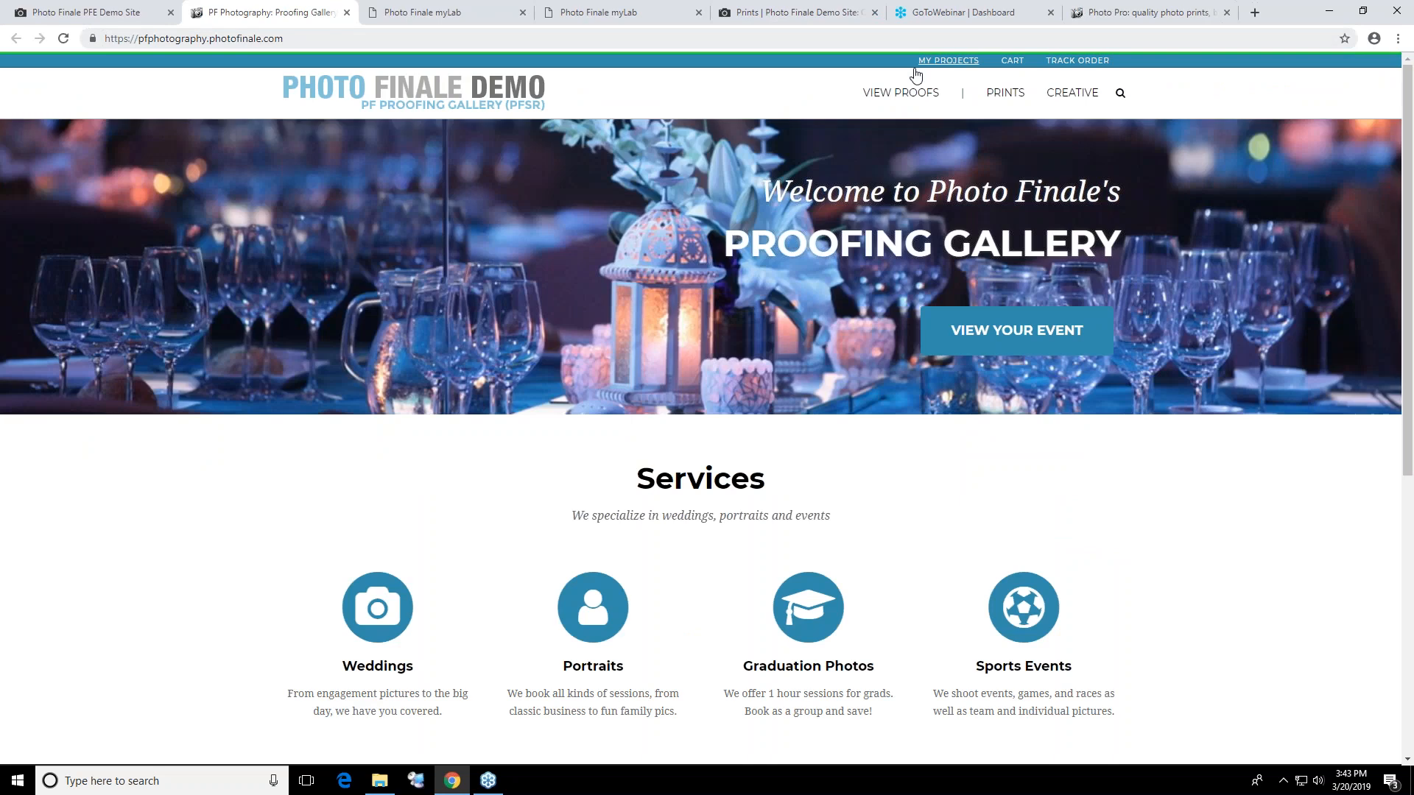
click(917, 95)
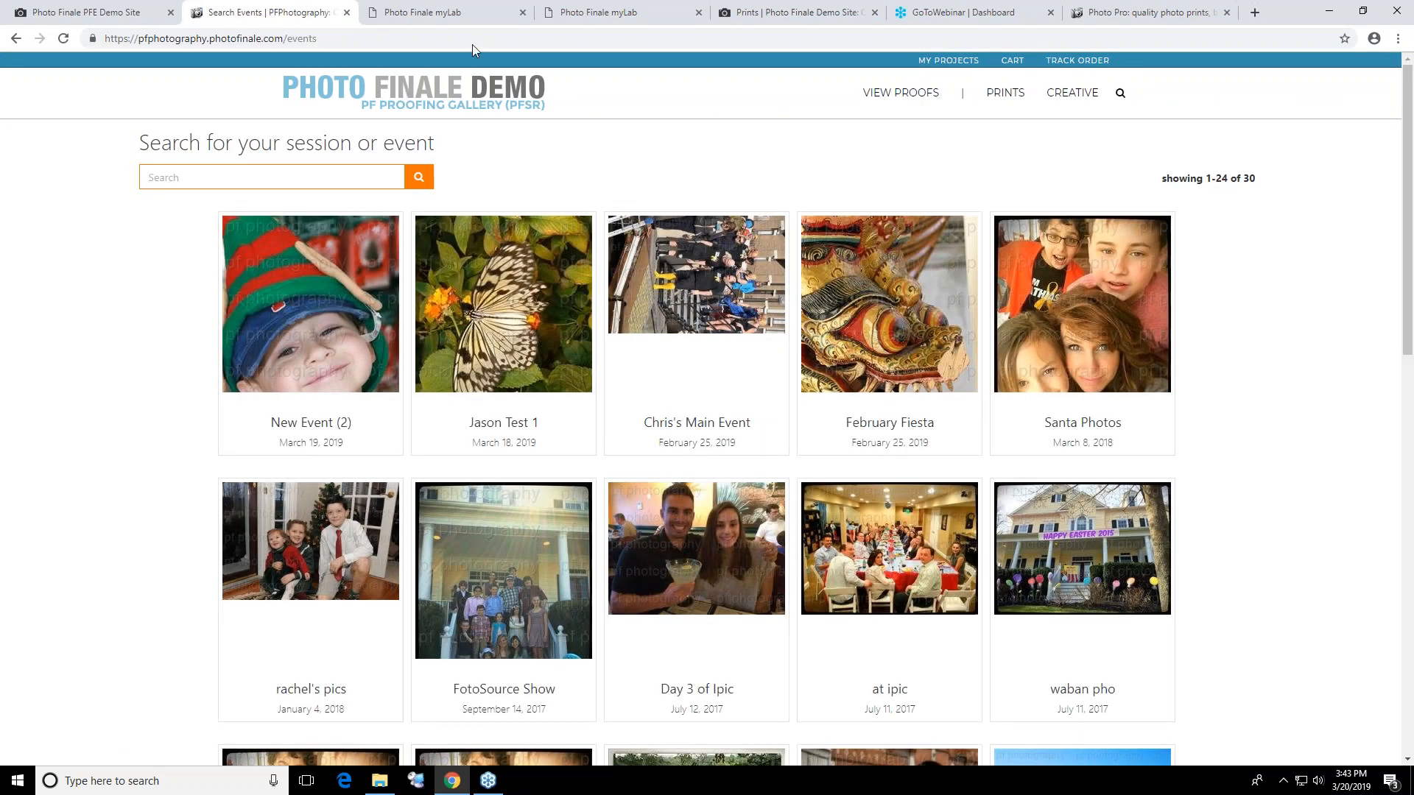
Return to the myLab Events list and view the photos in the Test1 collection of the event dated 2019-03-19
click(413, 10)
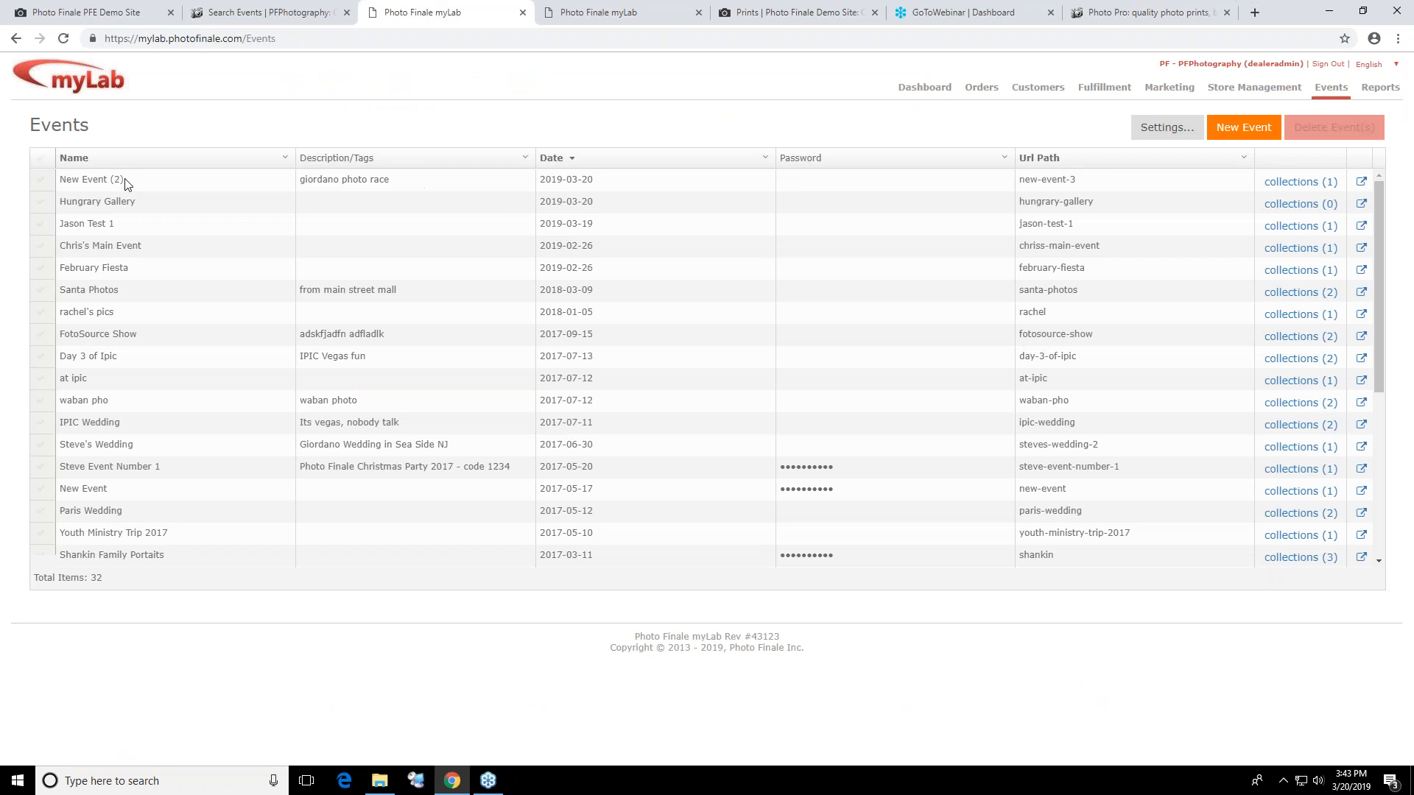
click(98, 204)
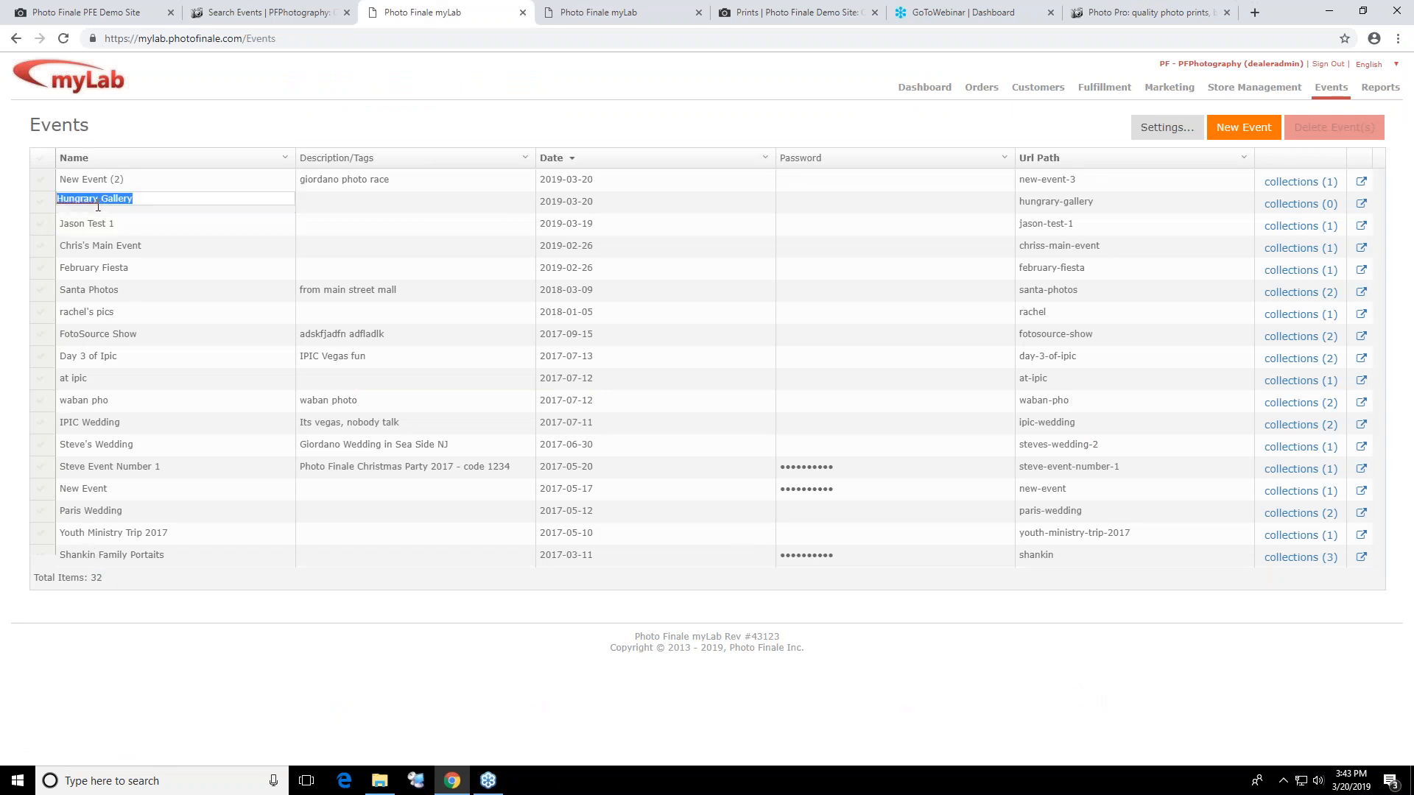
click(1322, 231)
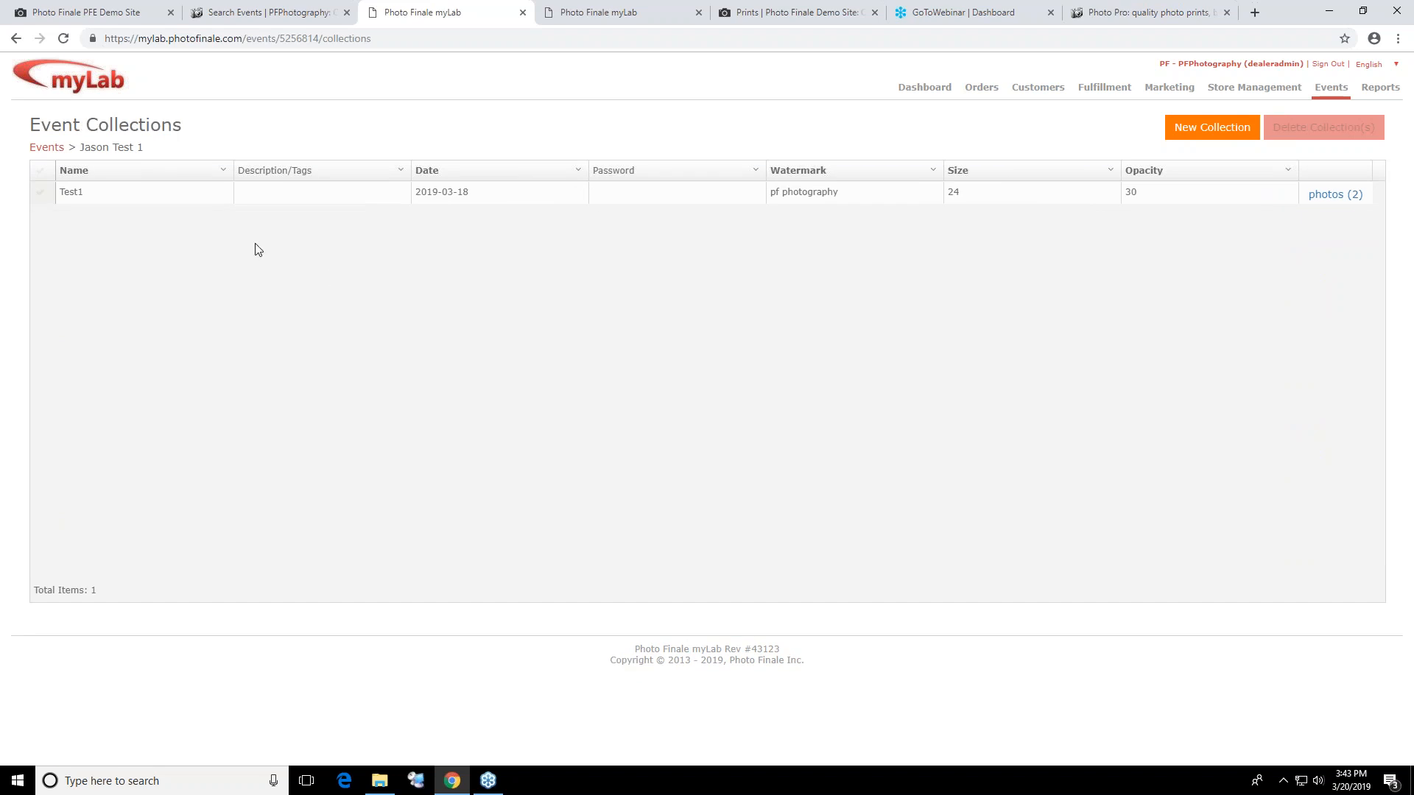
click(1334, 195)
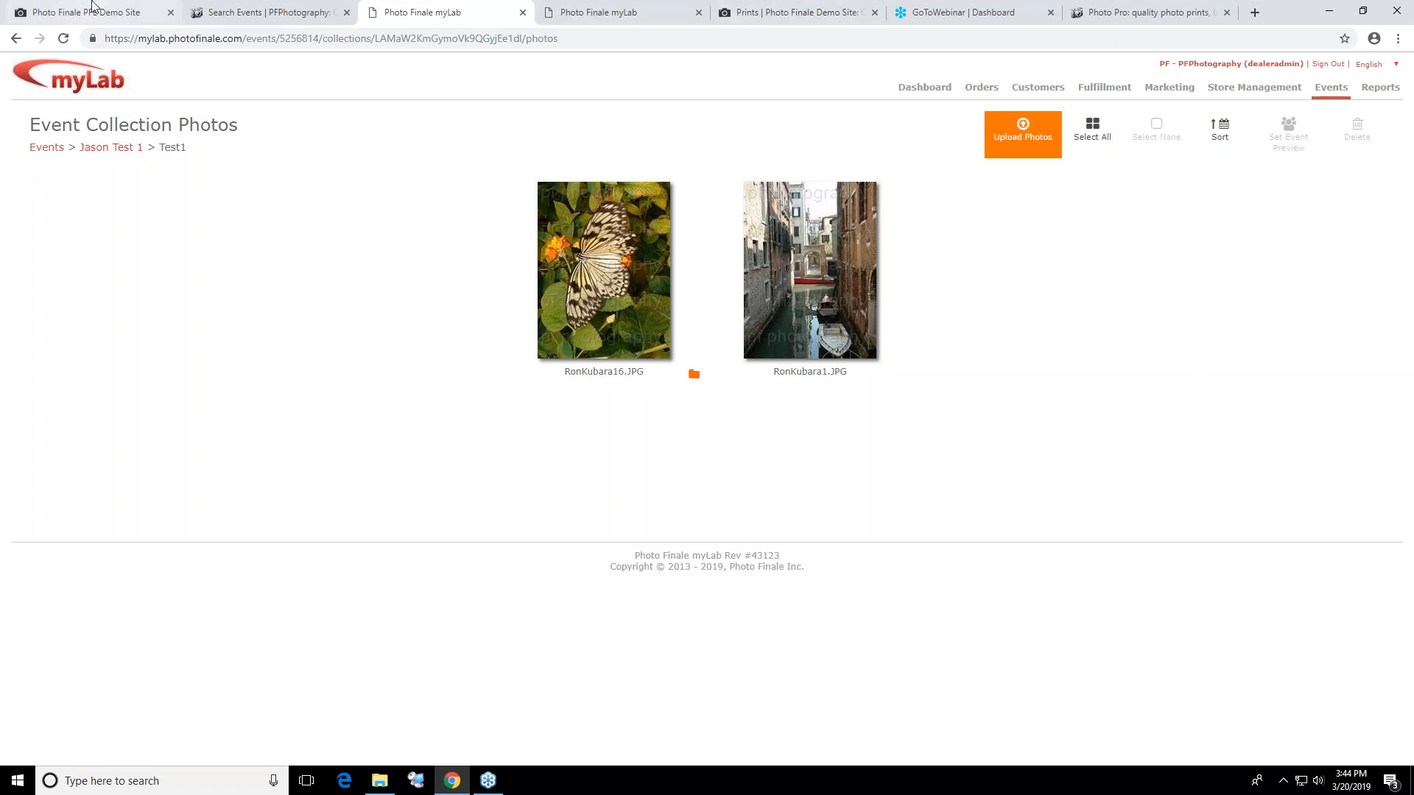
Go back to the proofing gallery, open the Santa Photos event, and view its "getting ready" collection
click(90, 19)
click(229, 12)
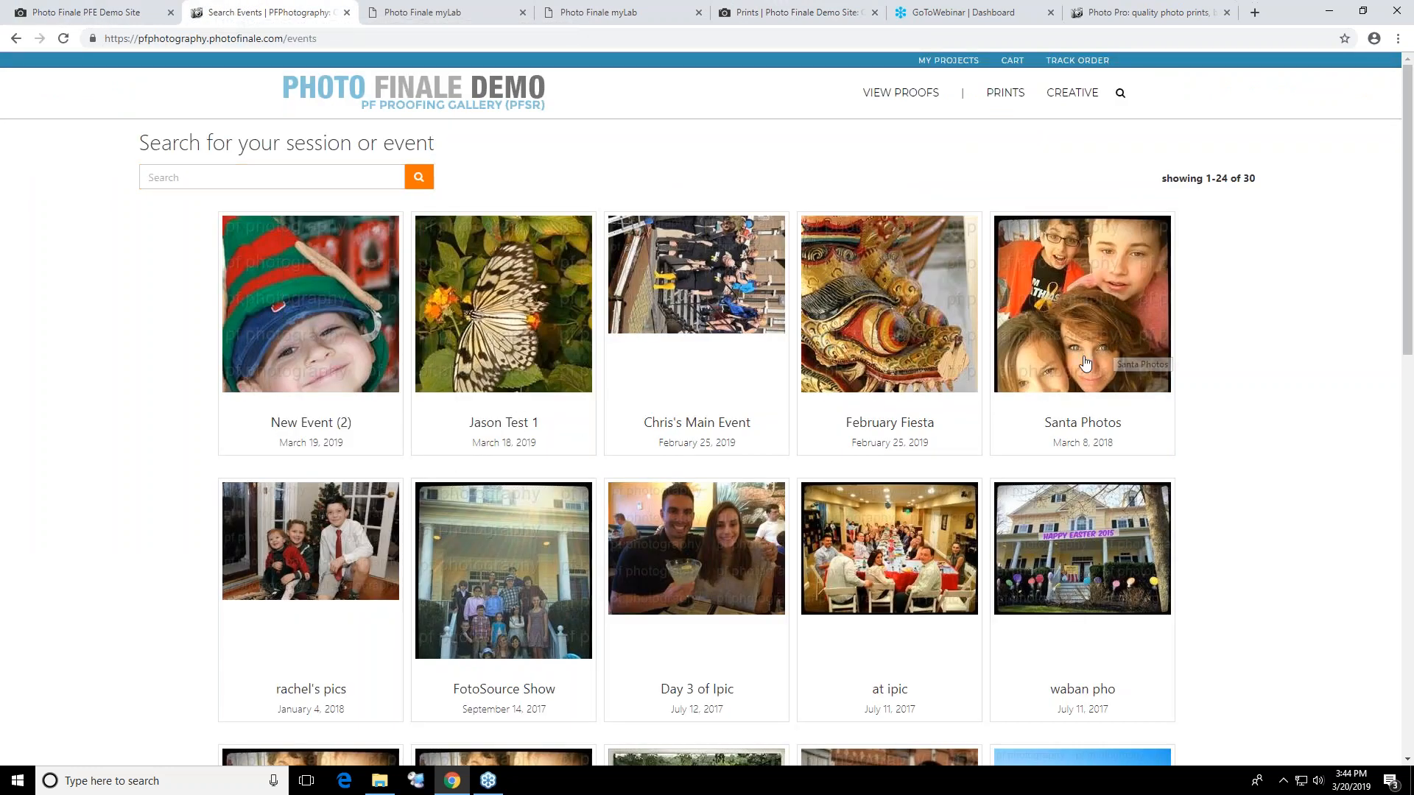
click(1087, 389)
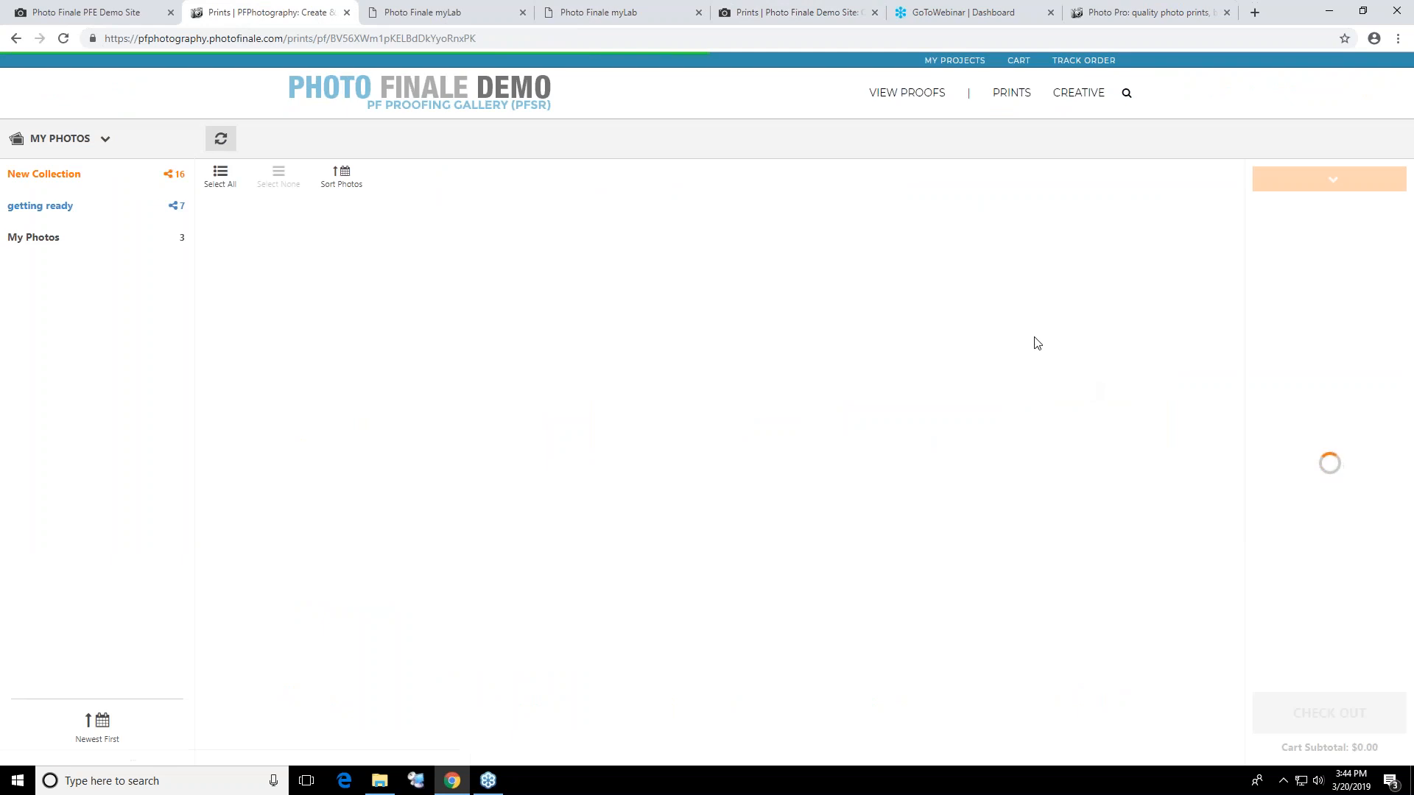
click(41, 206)
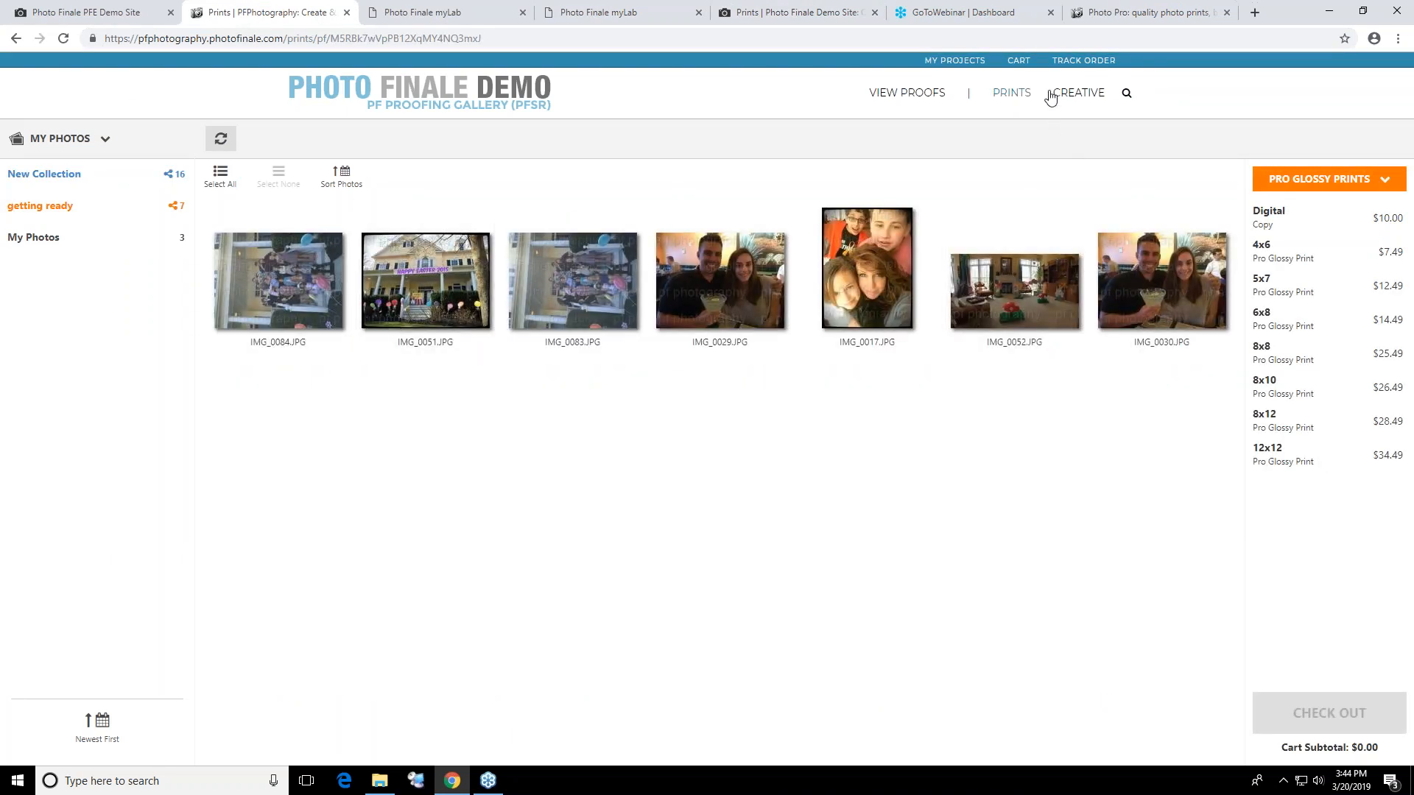
Start a 14x11 Pro Lustre poster project with the Black Collages style, keeping the suggested project name
click(1074, 94)
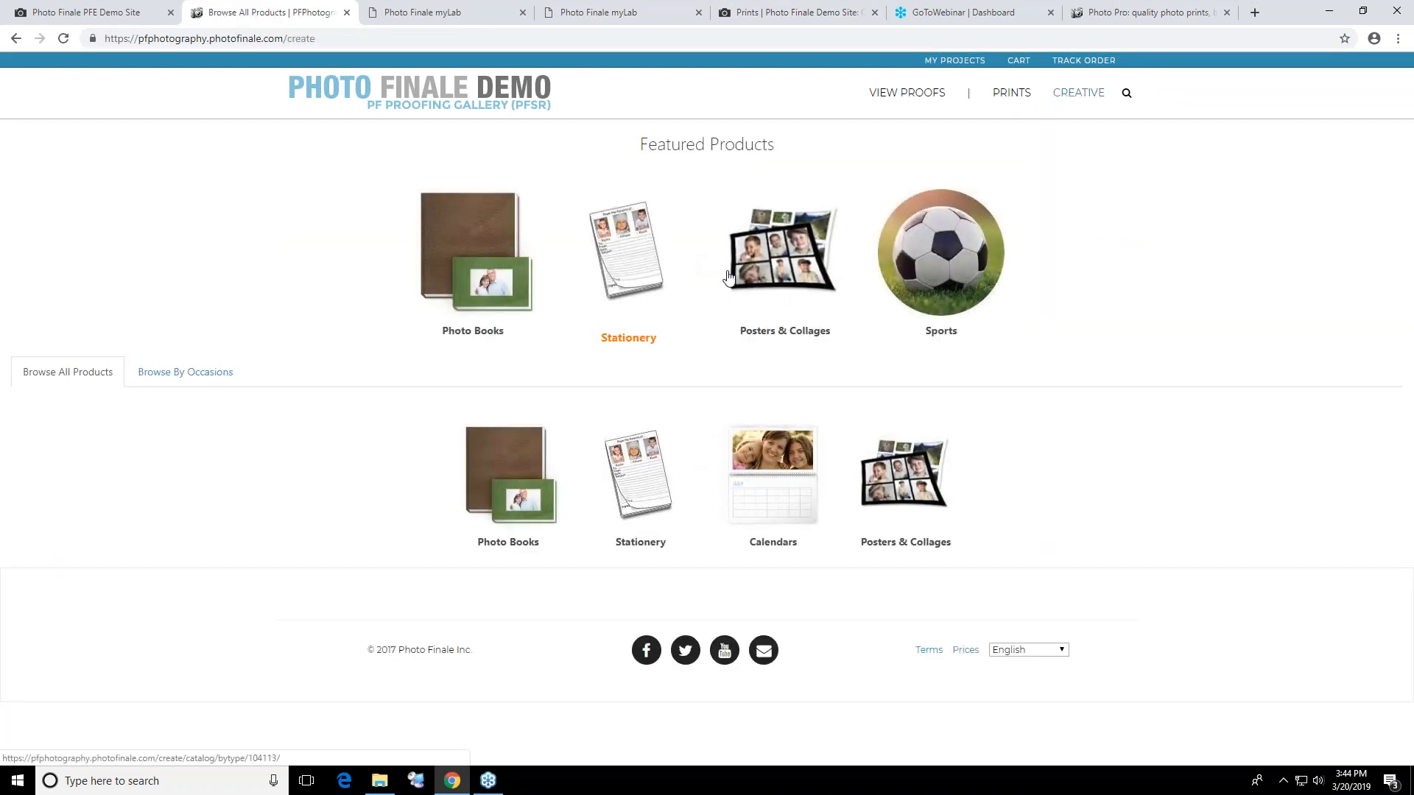
click(779, 283)
click(637, 335)
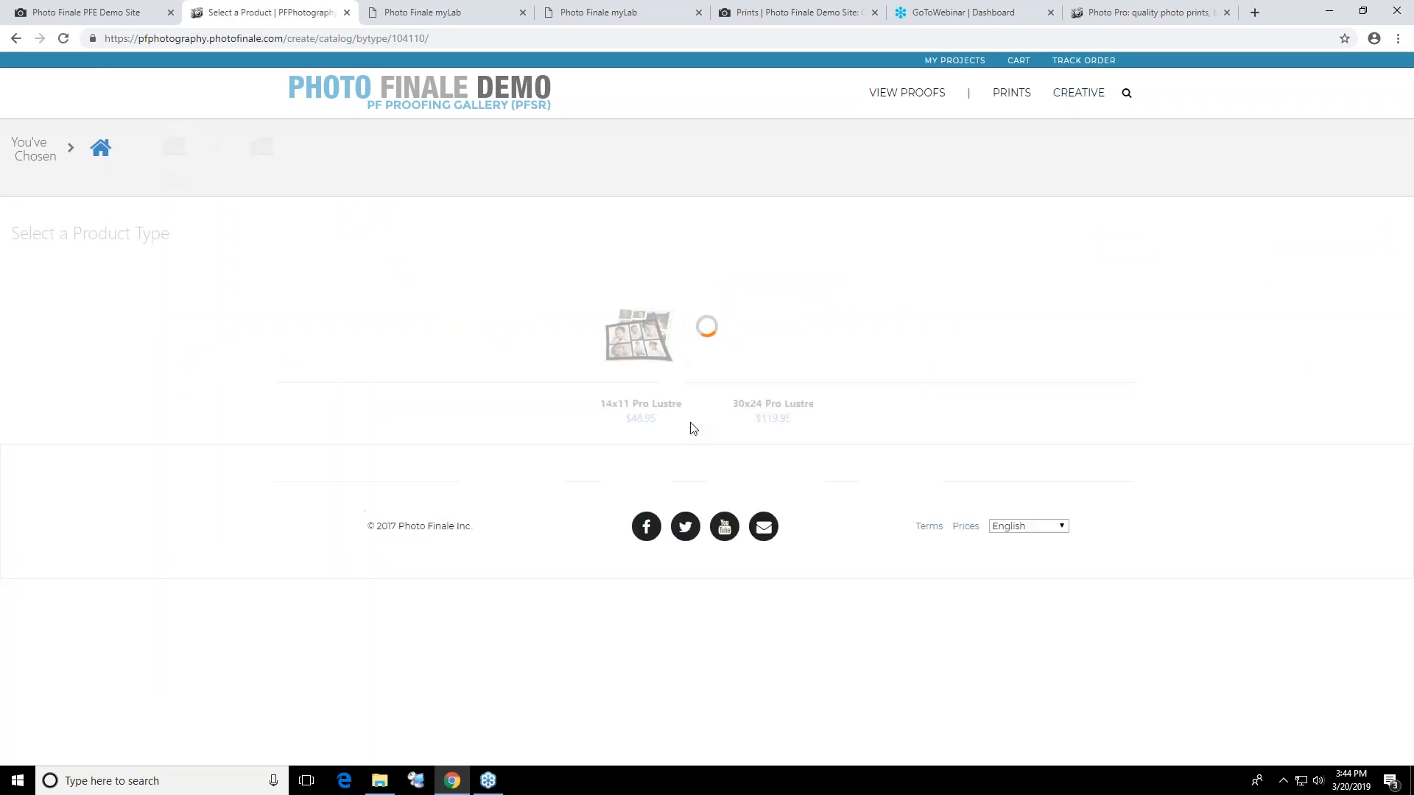
click(646, 346)
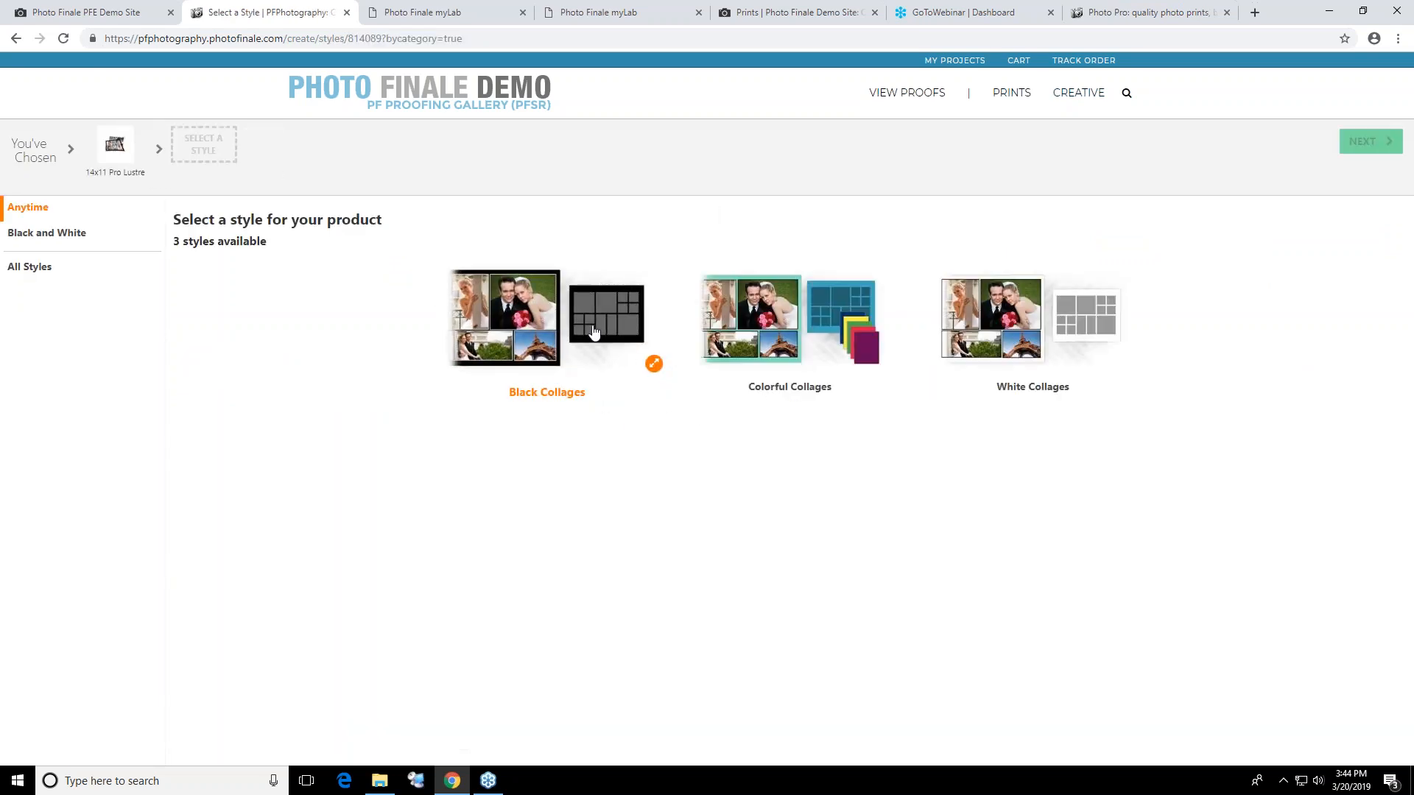
click(593, 333)
click(1358, 140)
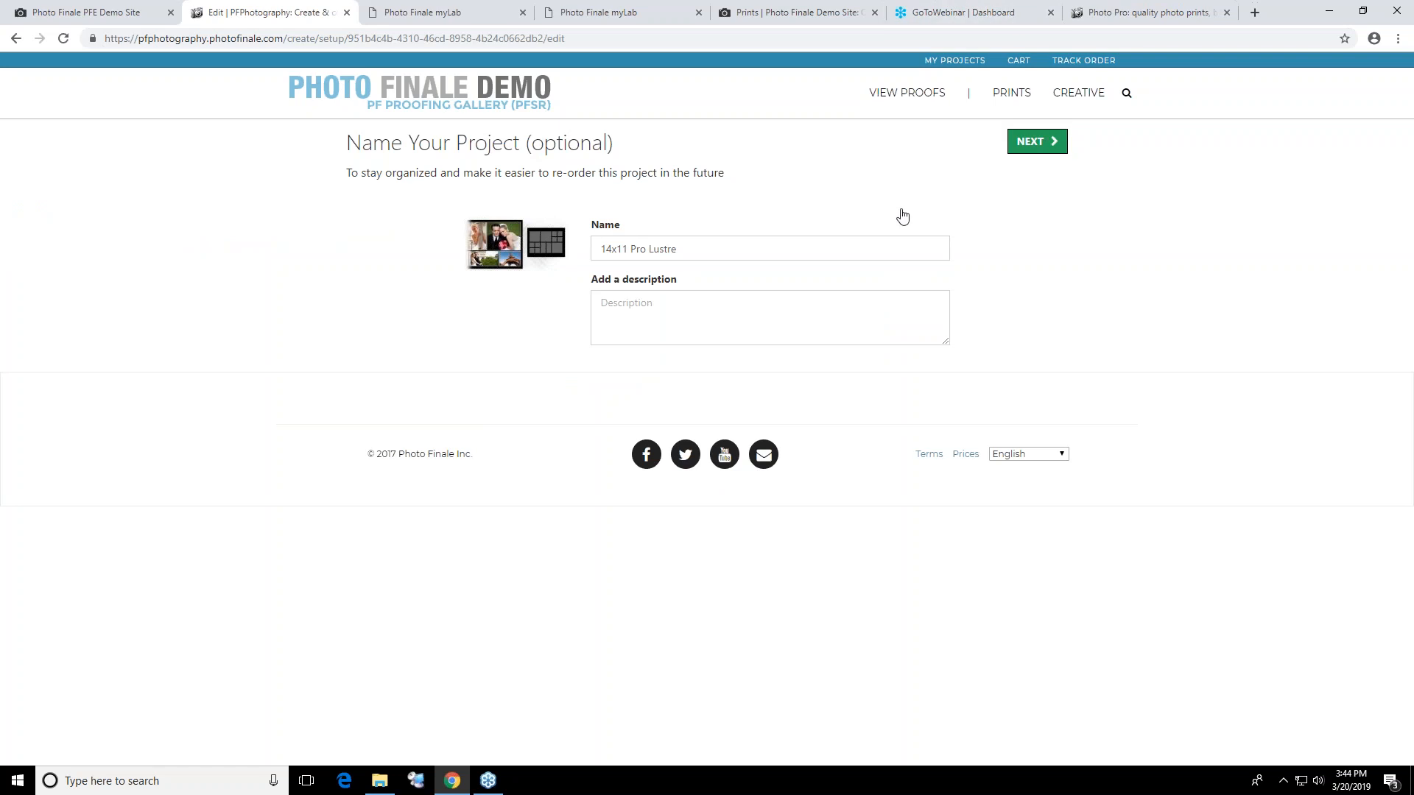
click(1037, 140)
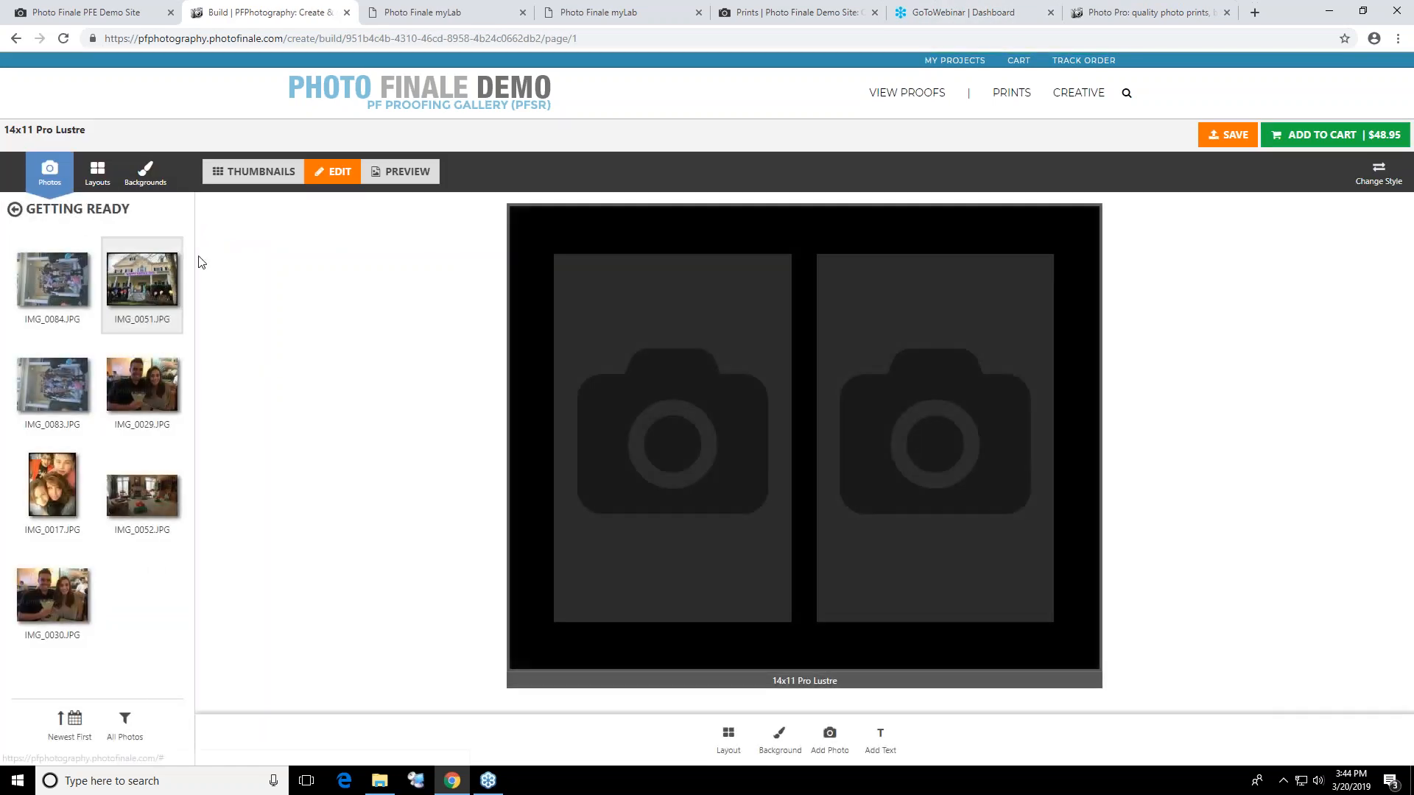
Place IMG_0051.JPG in the poster's first photo spot and apply a layout with five photo spots
drag(201, 263, 622, 357)
click(97, 173)
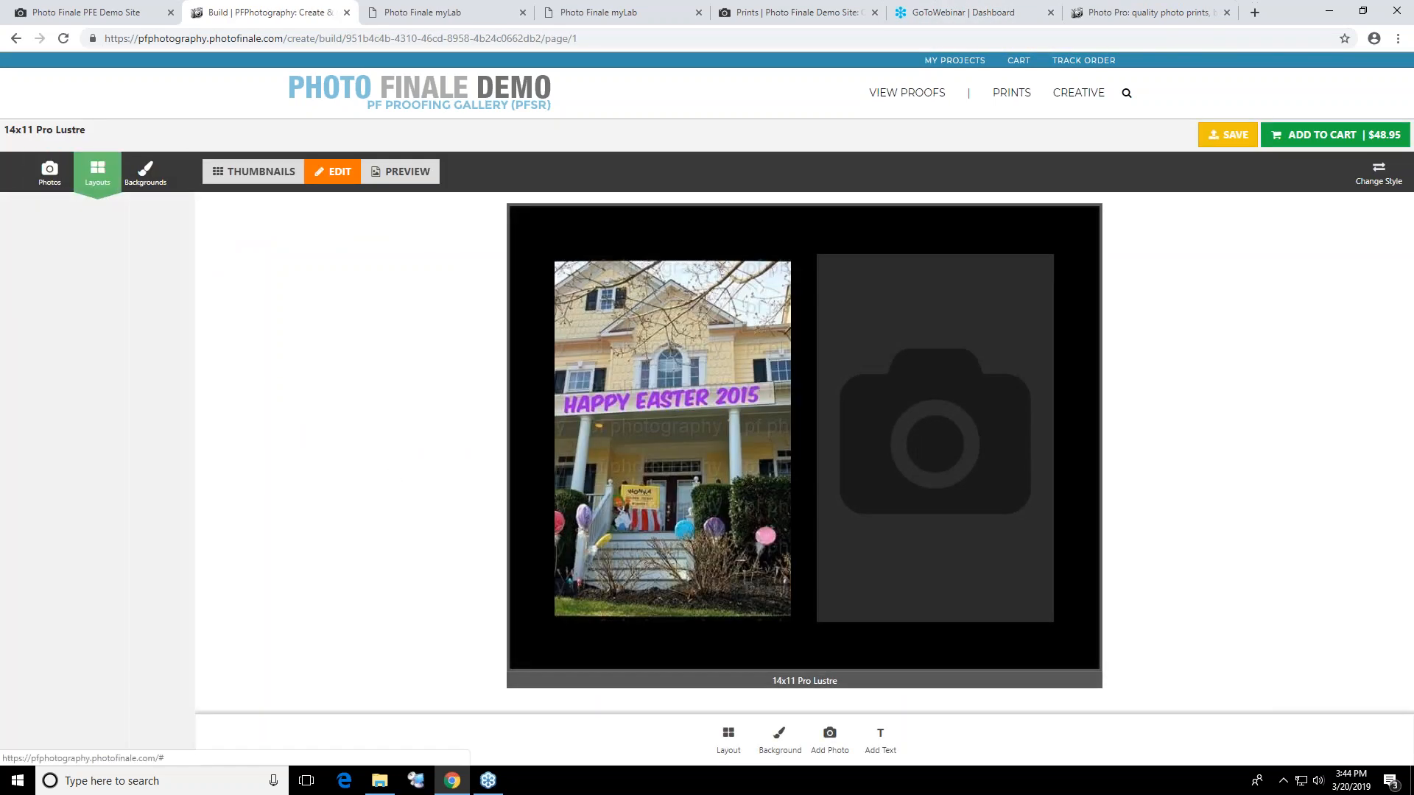
click(133, 611)
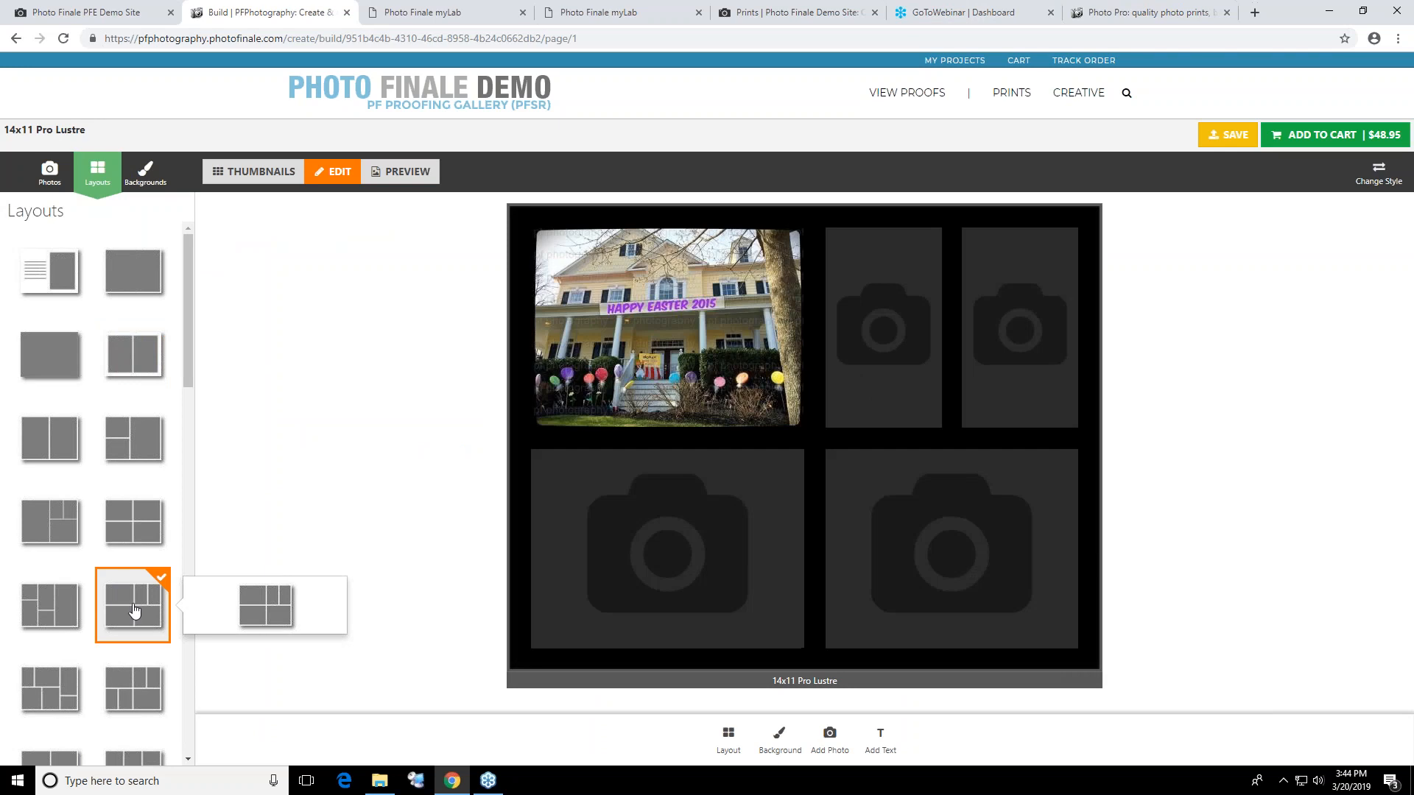
Upload IMG_2472, IMG_2690, IMG_2789, IMG_2822 and IMG_2864 at original size to My Photos from within the poster project, declining autofill
click(49, 173)
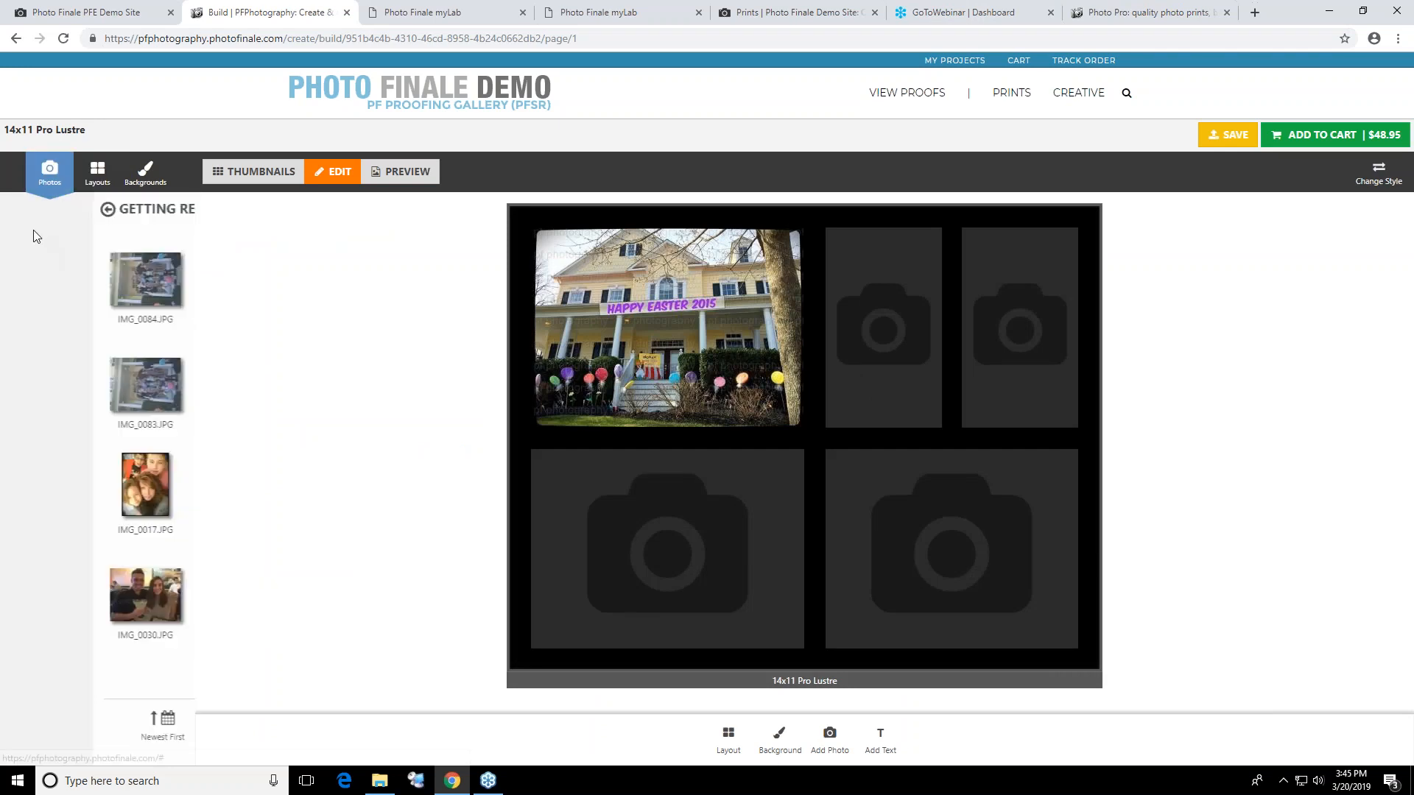
click(14, 212)
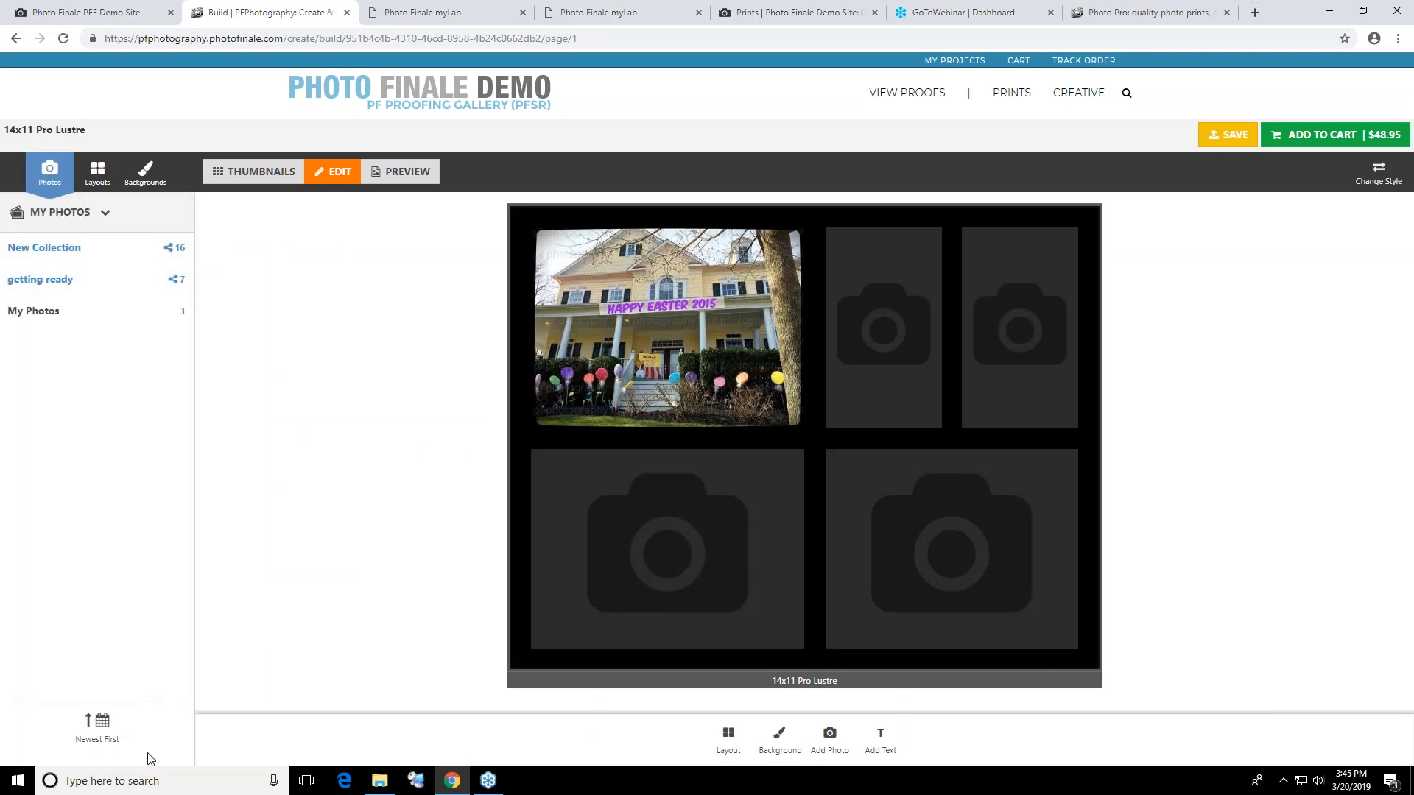
click(86, 308)
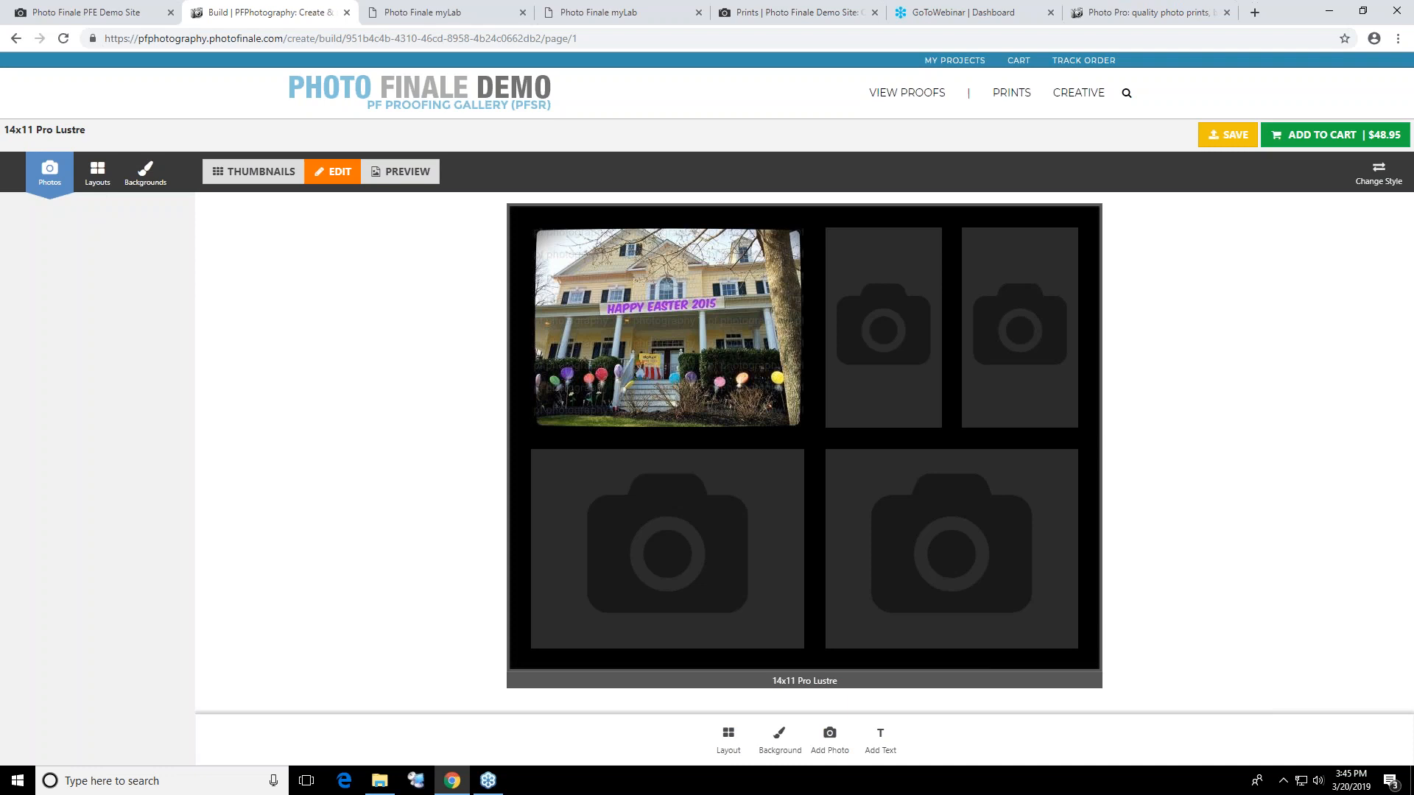
click(43, 729)
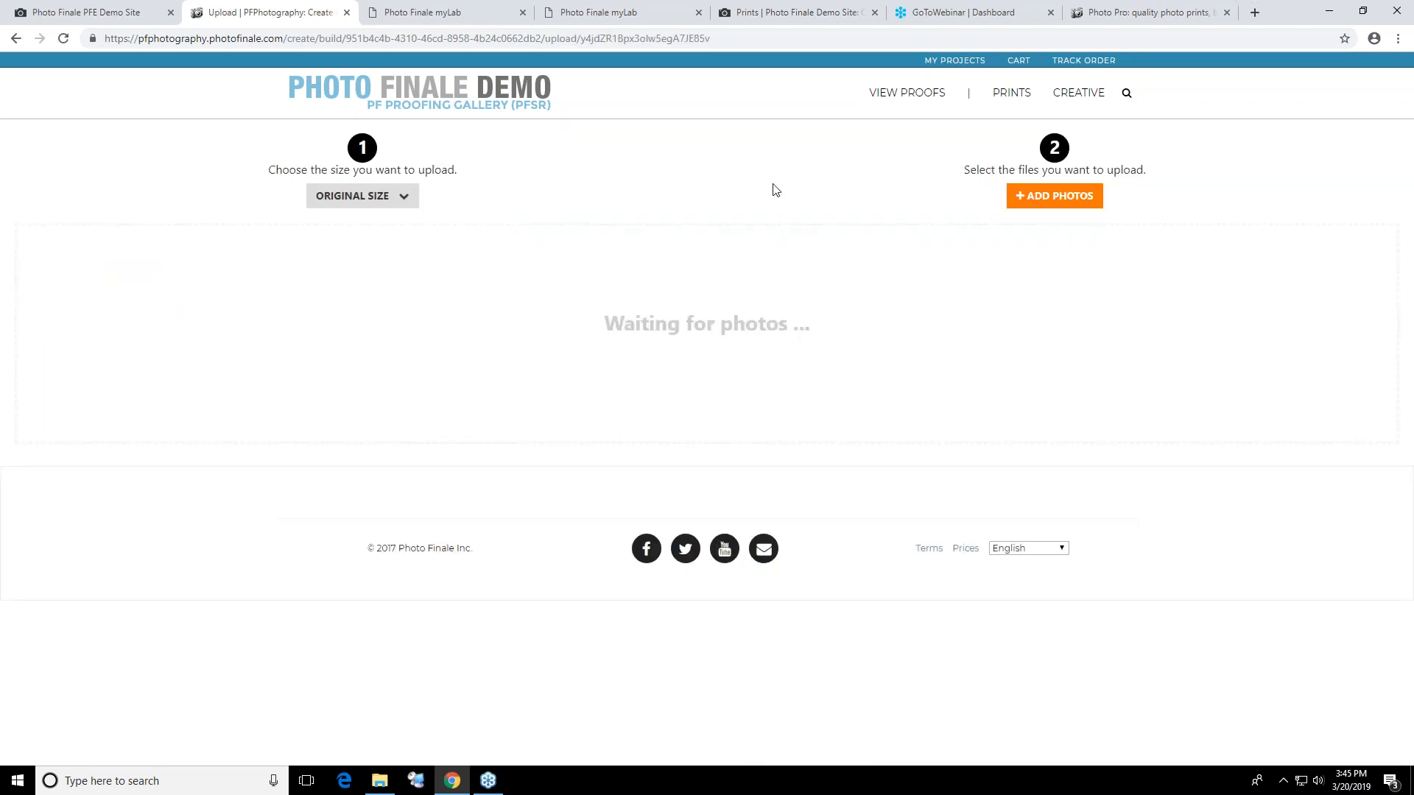
click(1055, 196)
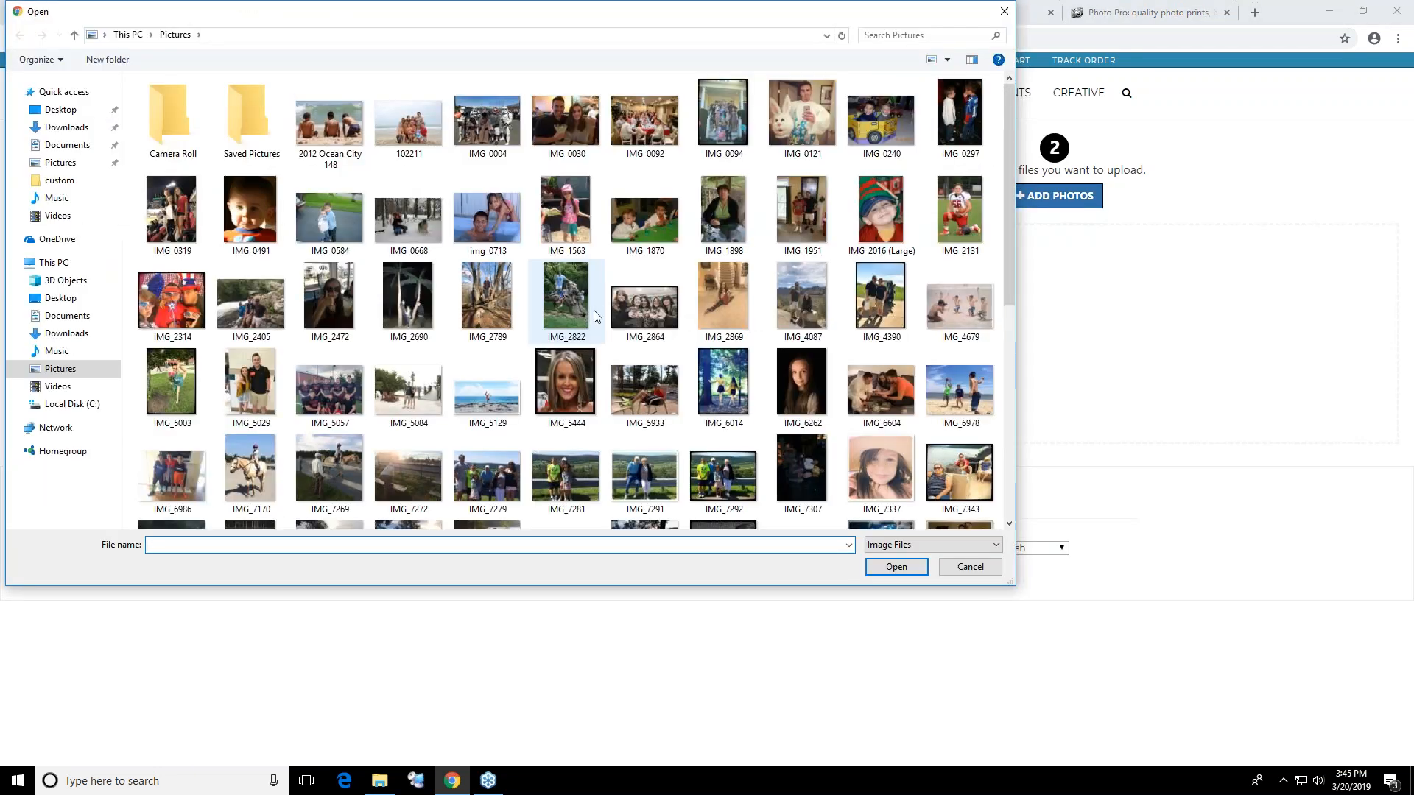
drag(608, 351, 354, 311)
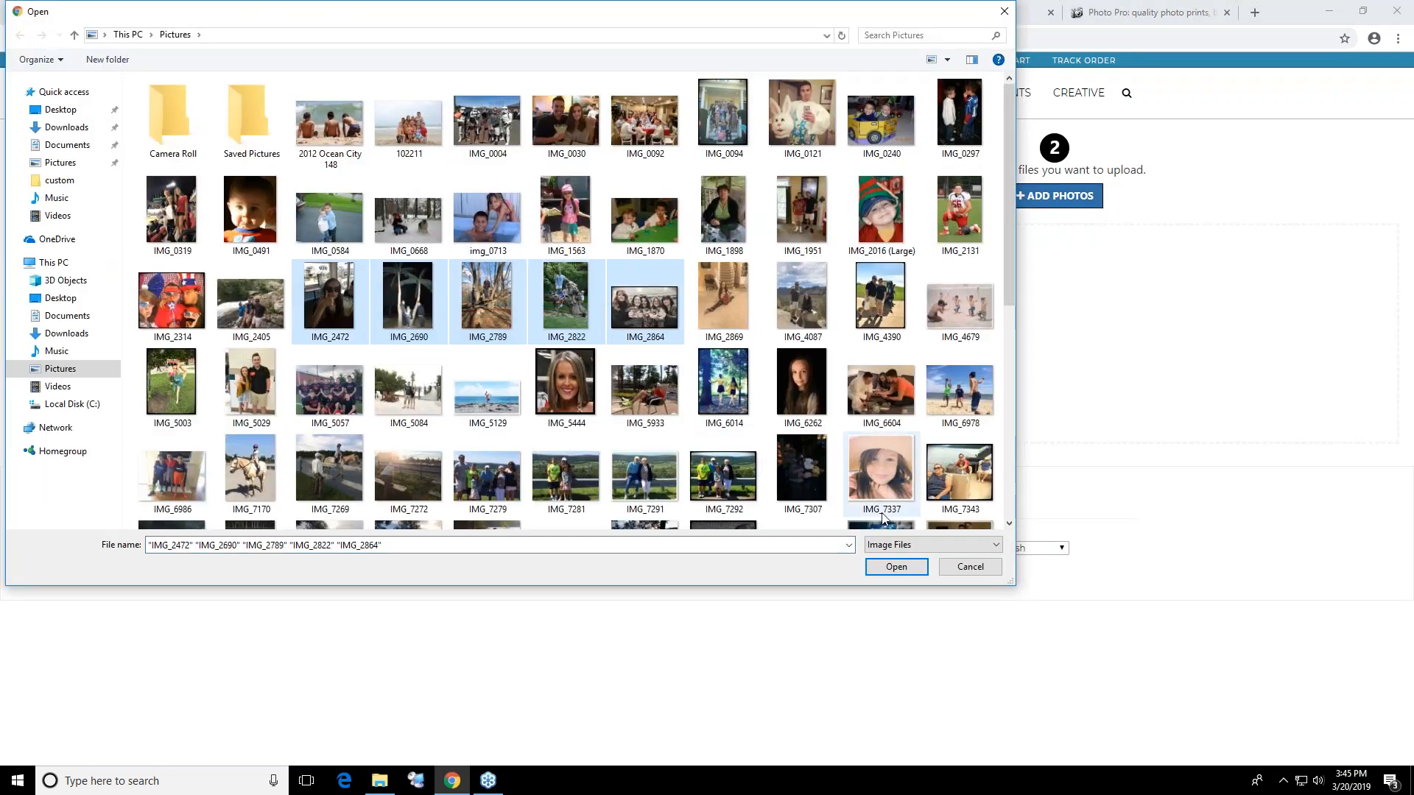
click(897, 566)
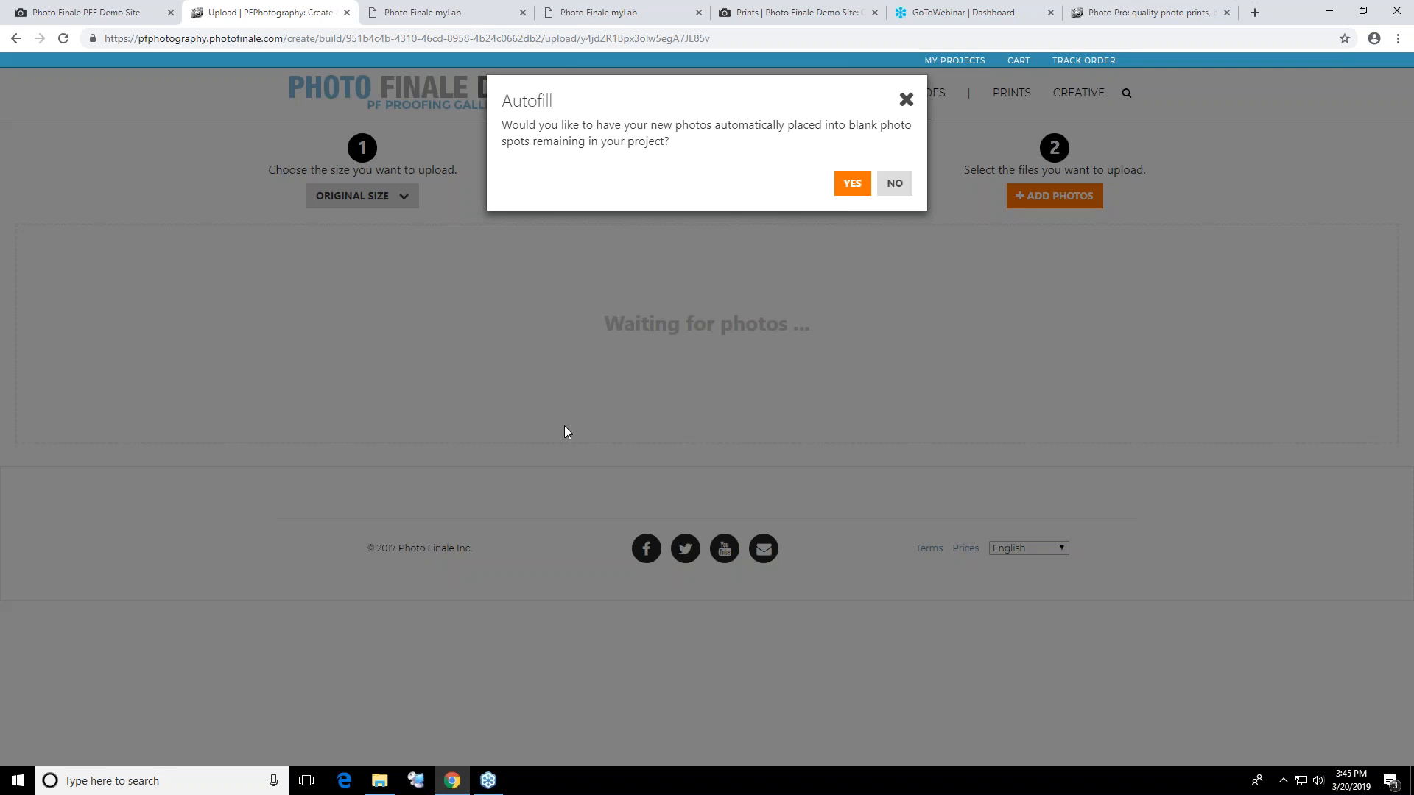
click(894, 184)
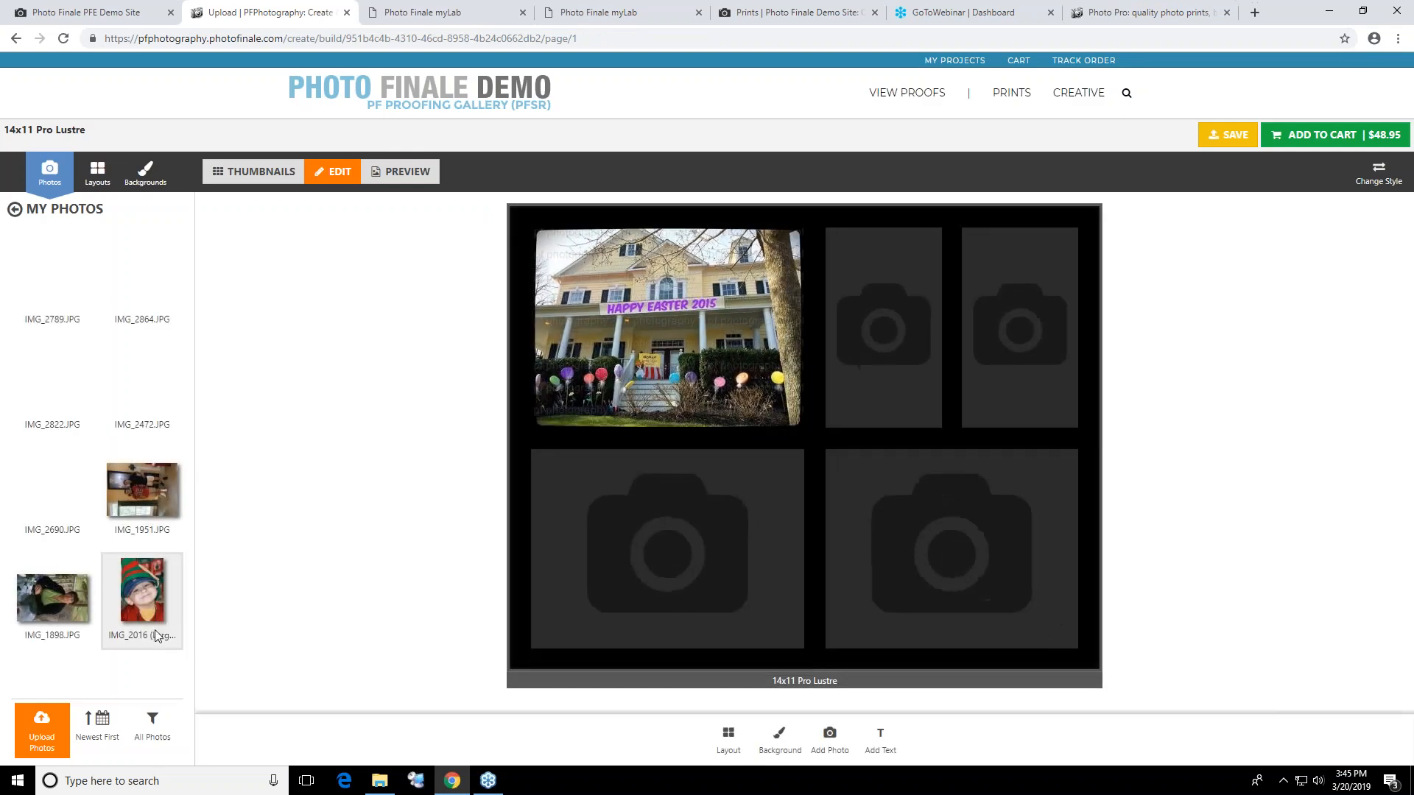
Place IMG_1951.JPG in the poster's lower-left photo spot and IMG_2789.JPG in the upper-middle spot, rotating IMG_2789.JPG upright
click(156, 586)
drag(136, 483, 747, 519)
drag(74, 289, 869, 335)
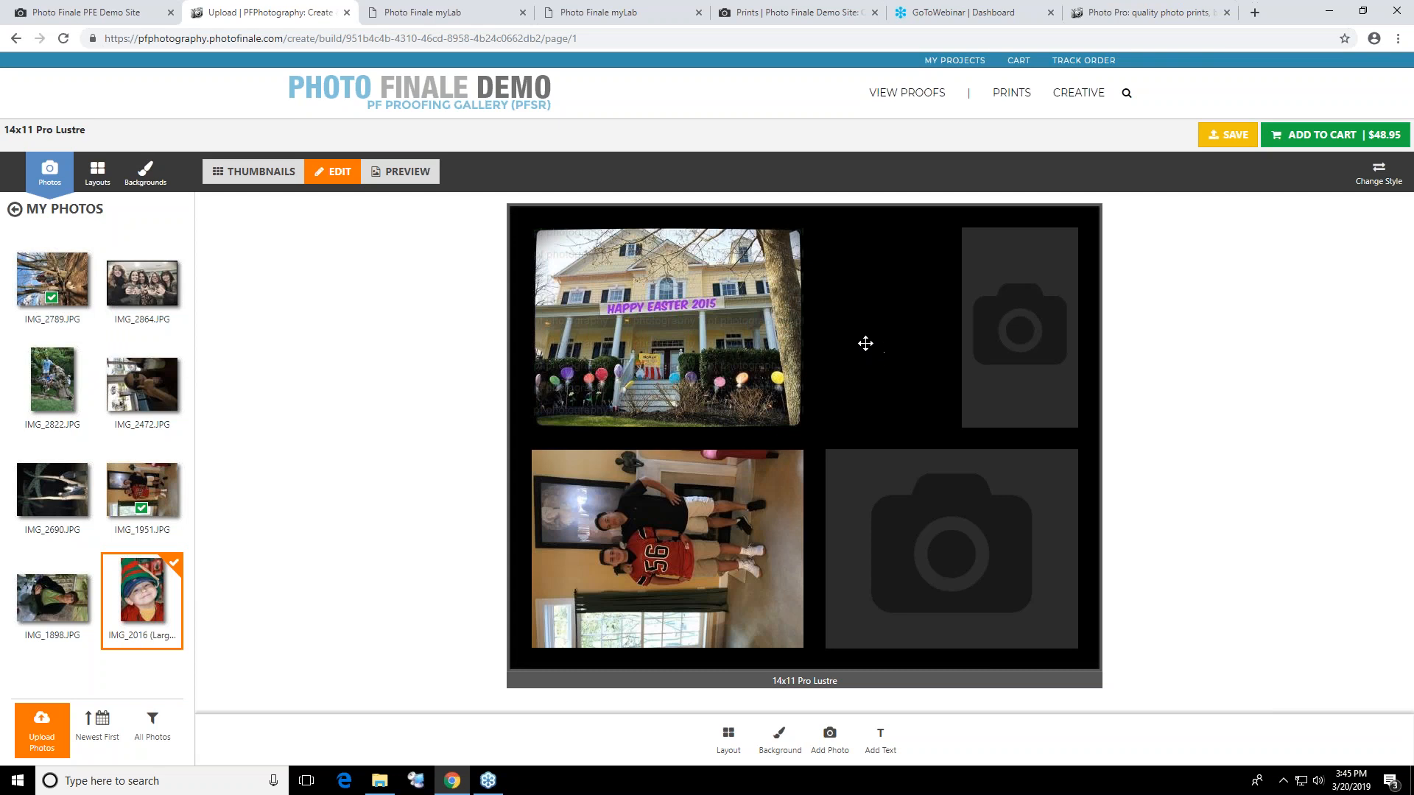
click(887, 355)
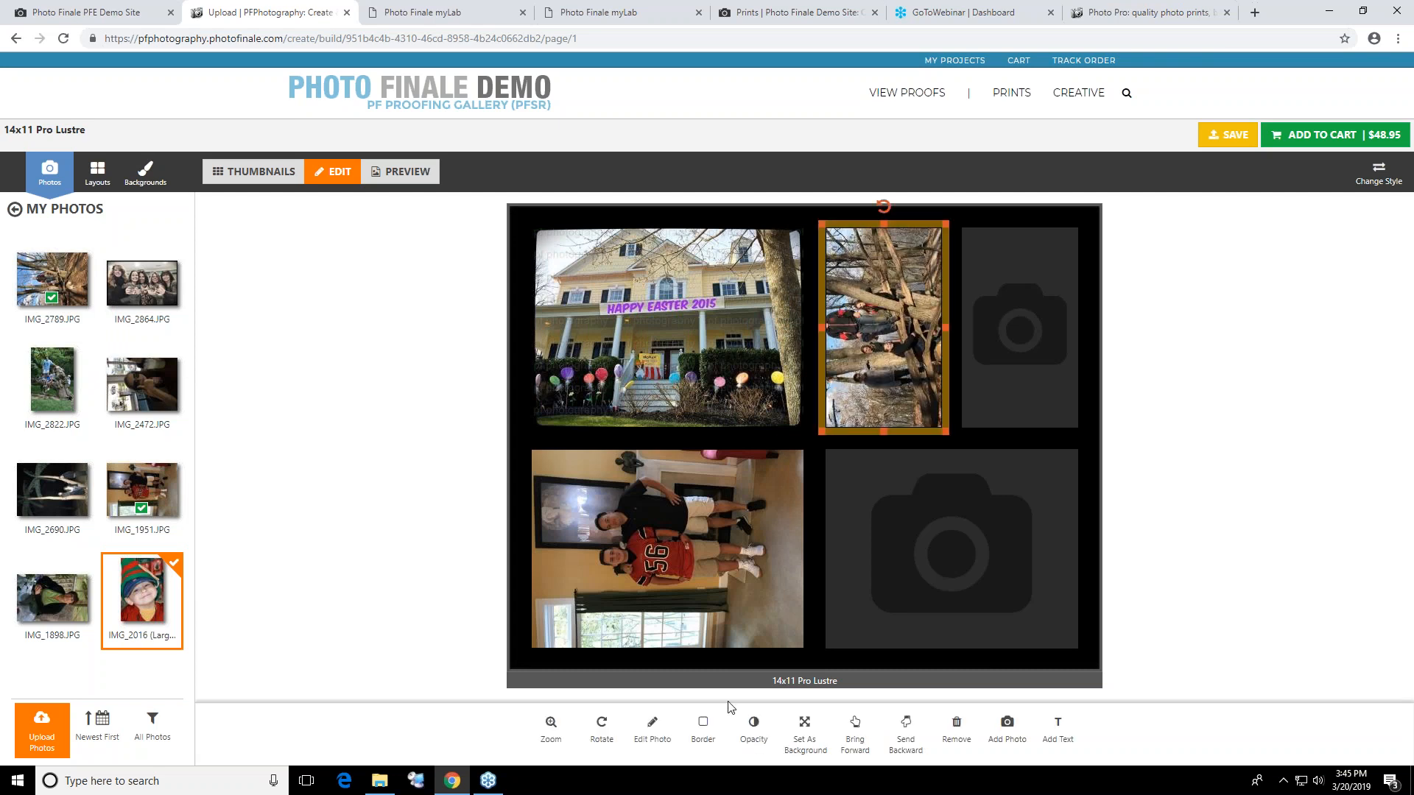
click(601, 727)
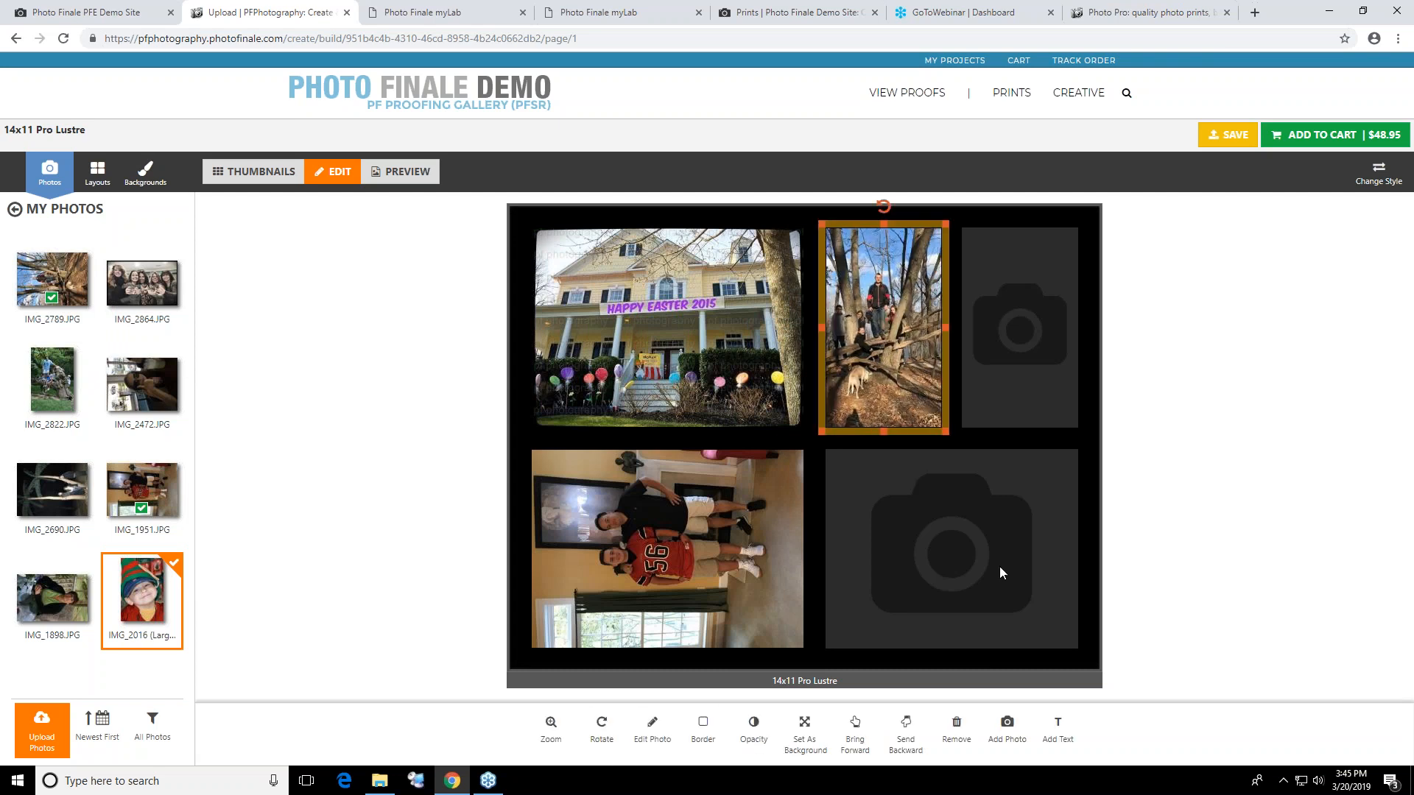
Rotate the poster's lower-left photo upright and replace it with IMG_1898.JPG
click(959, 578)
click(693, 501)
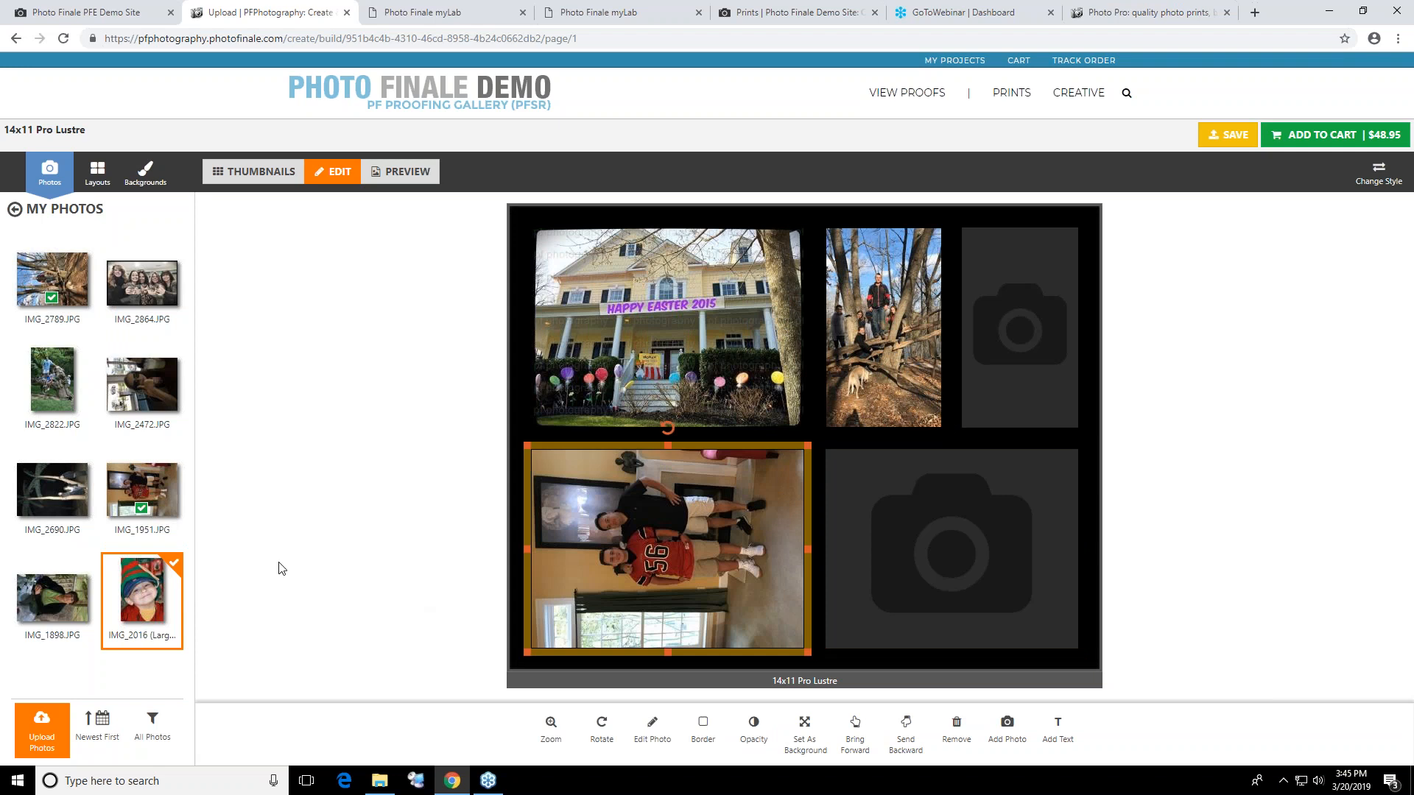
click(589, 726)
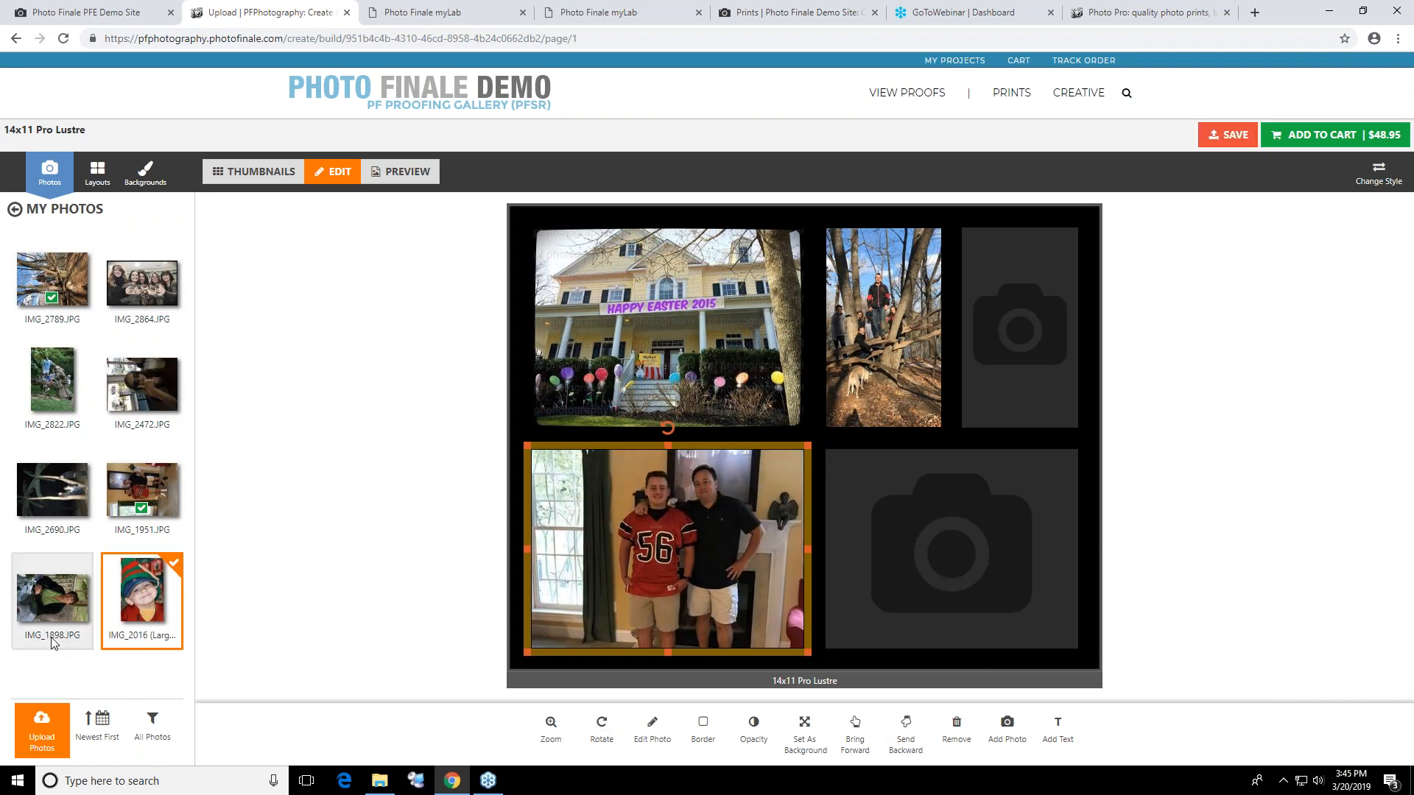
click(53, 617)
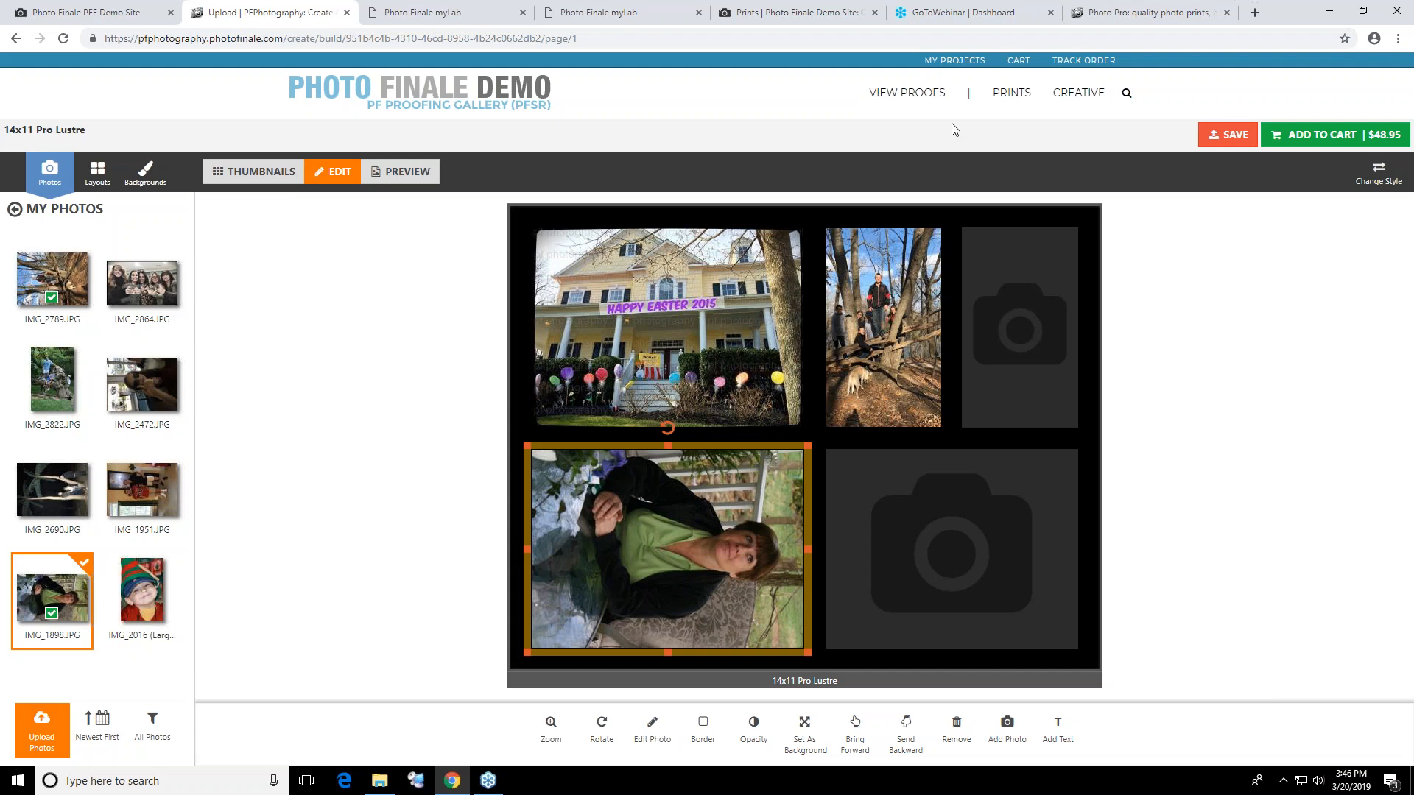
Switch to myLab, sign out of the PFPhotography account, and log in to the Photo Finale account with its dealer code
click(449, 14)
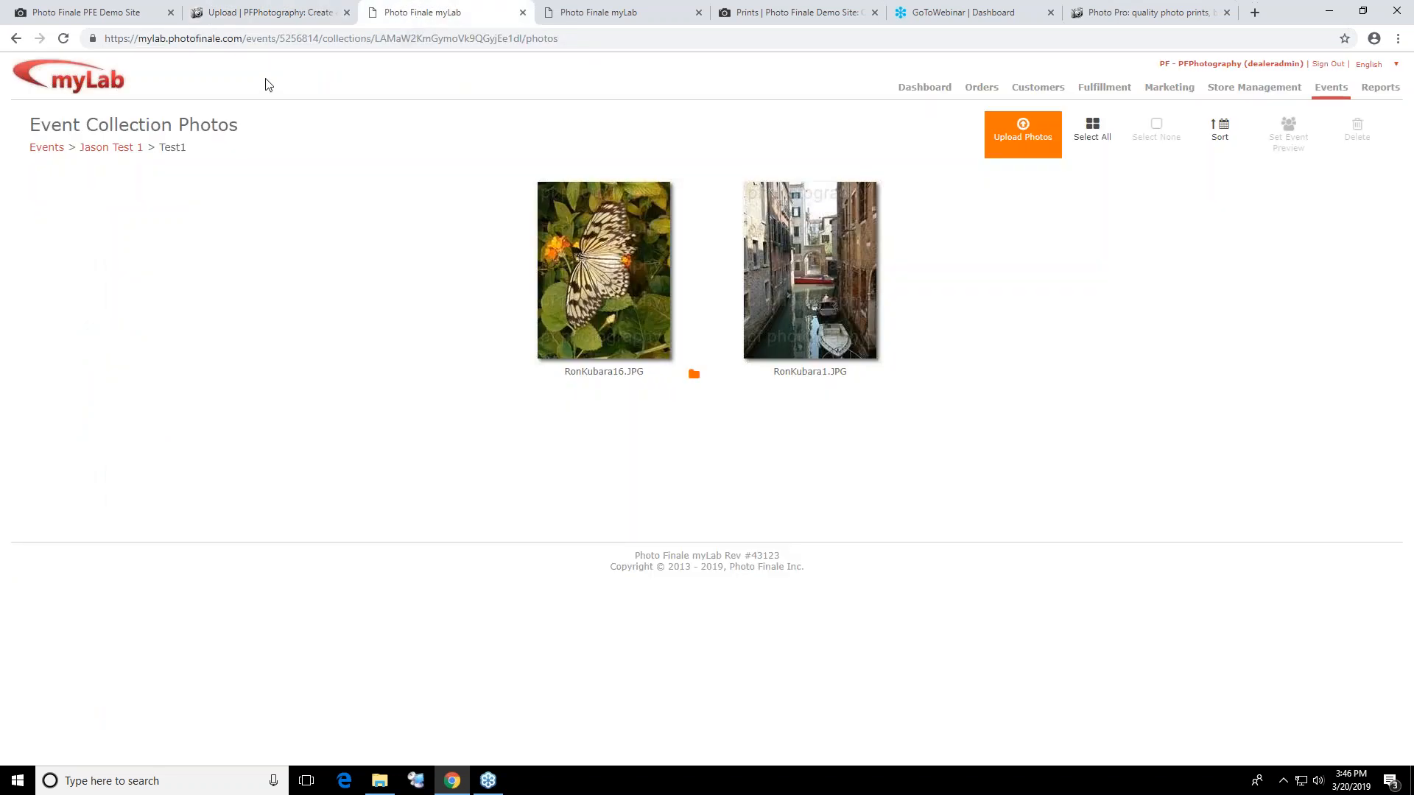
key(ctrl+l)
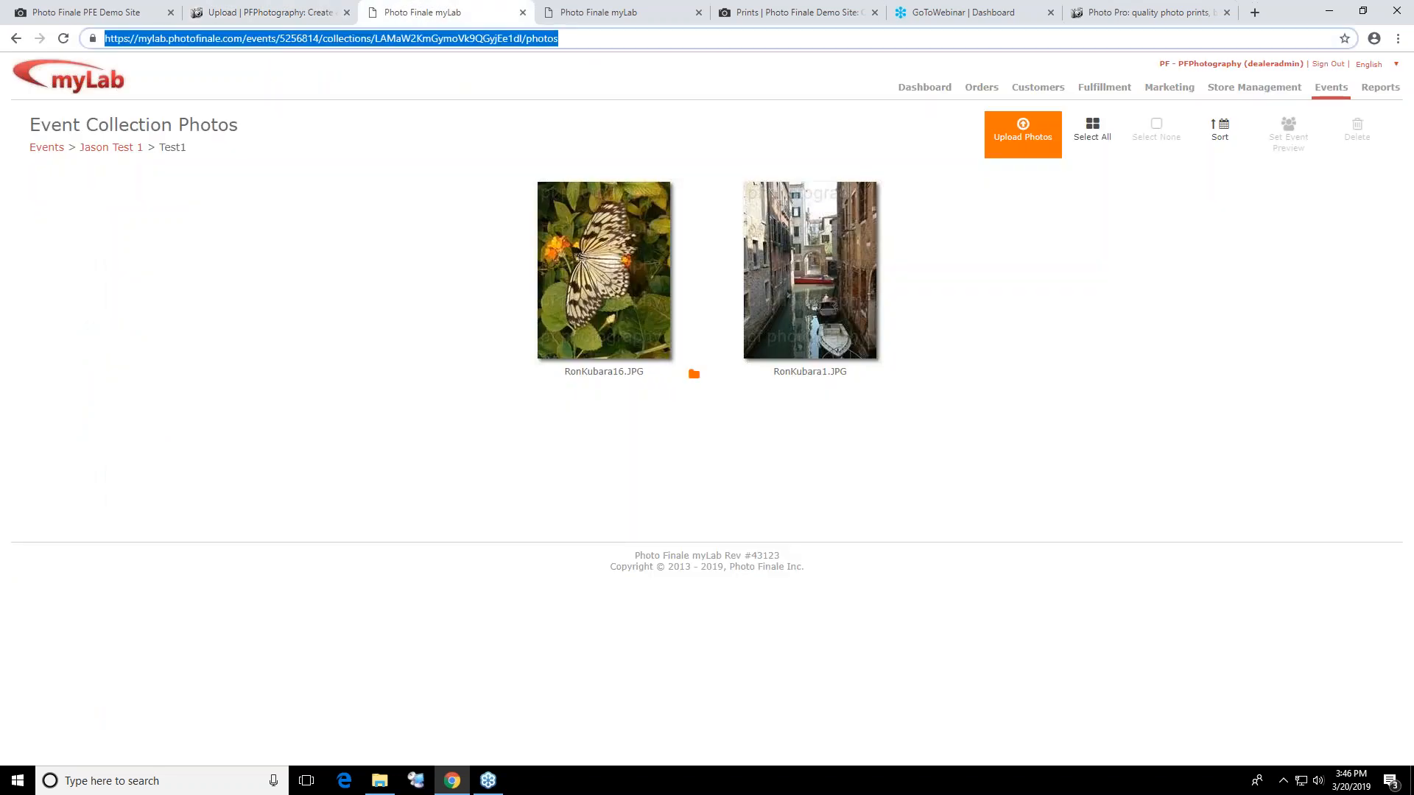
click(1323, 67)
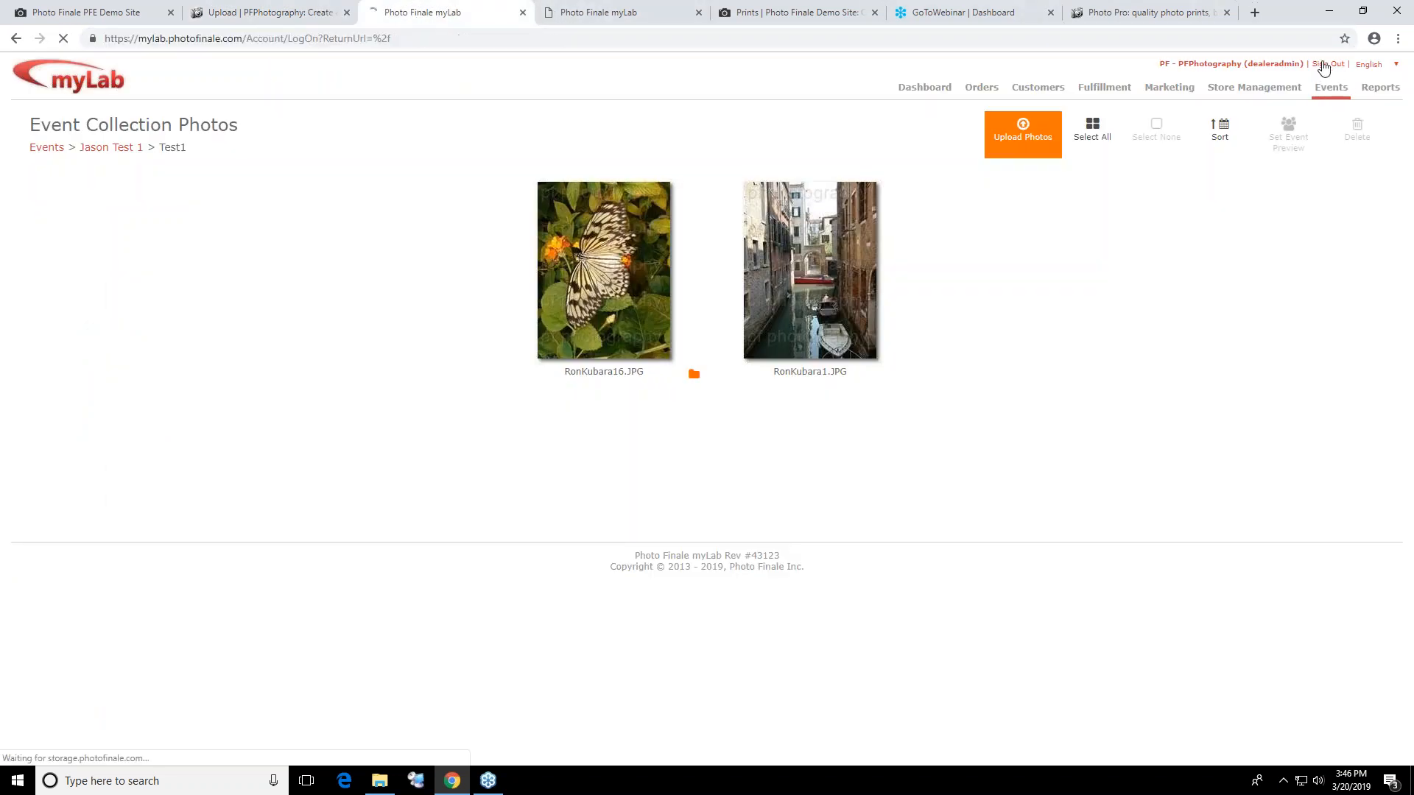
click(721, 204)
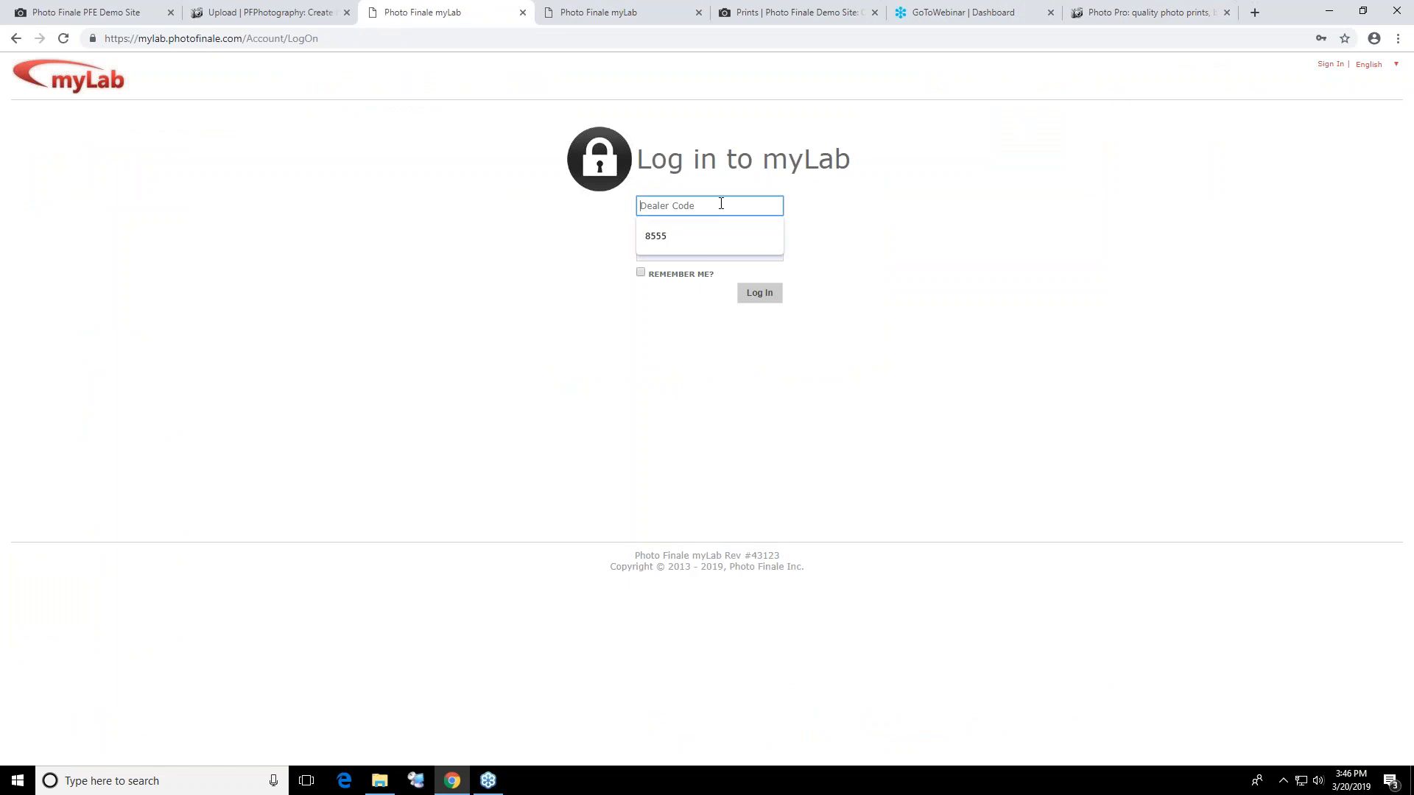
text(8555)
key(Return)
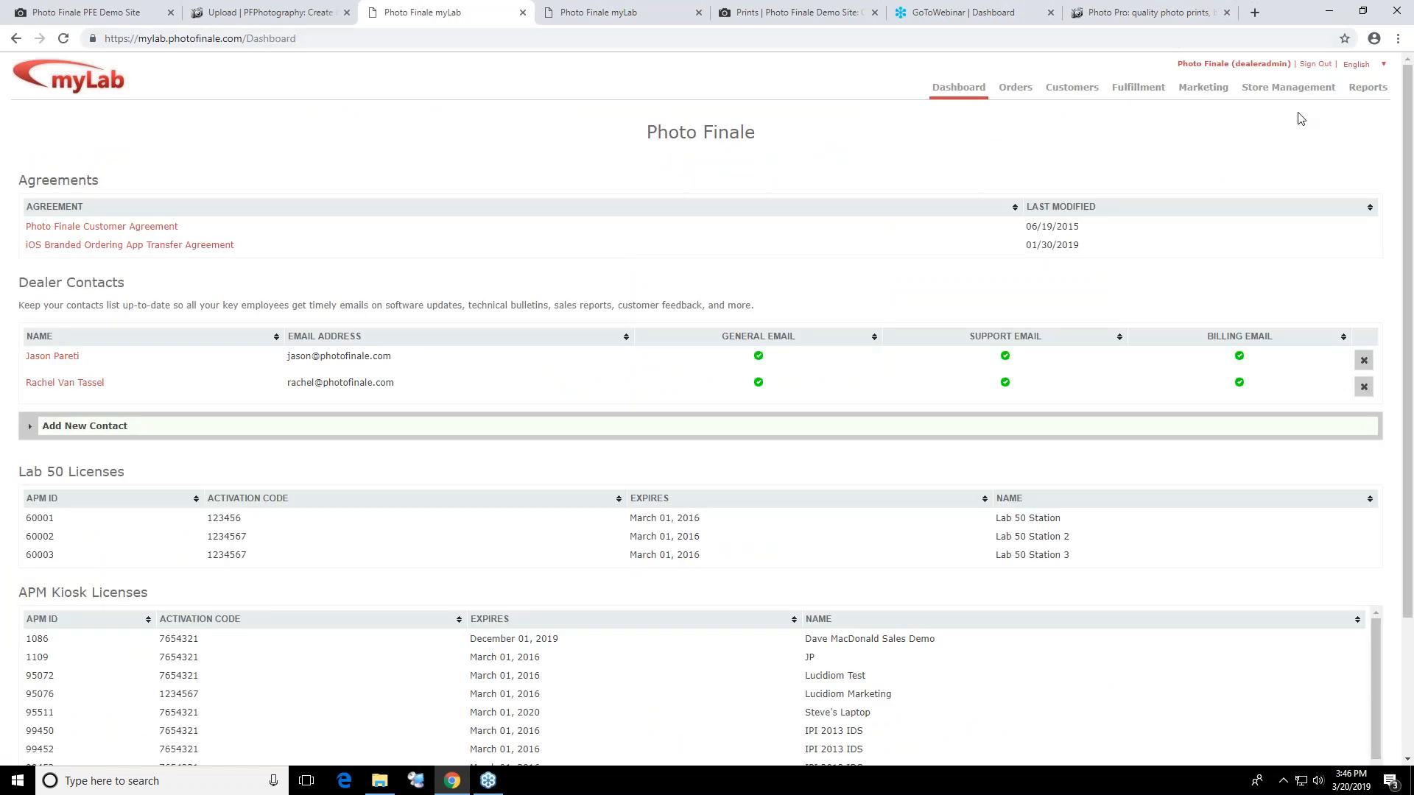
Open the products and settings of the Cards category in the store's Default Catalog
click(1294, 93)
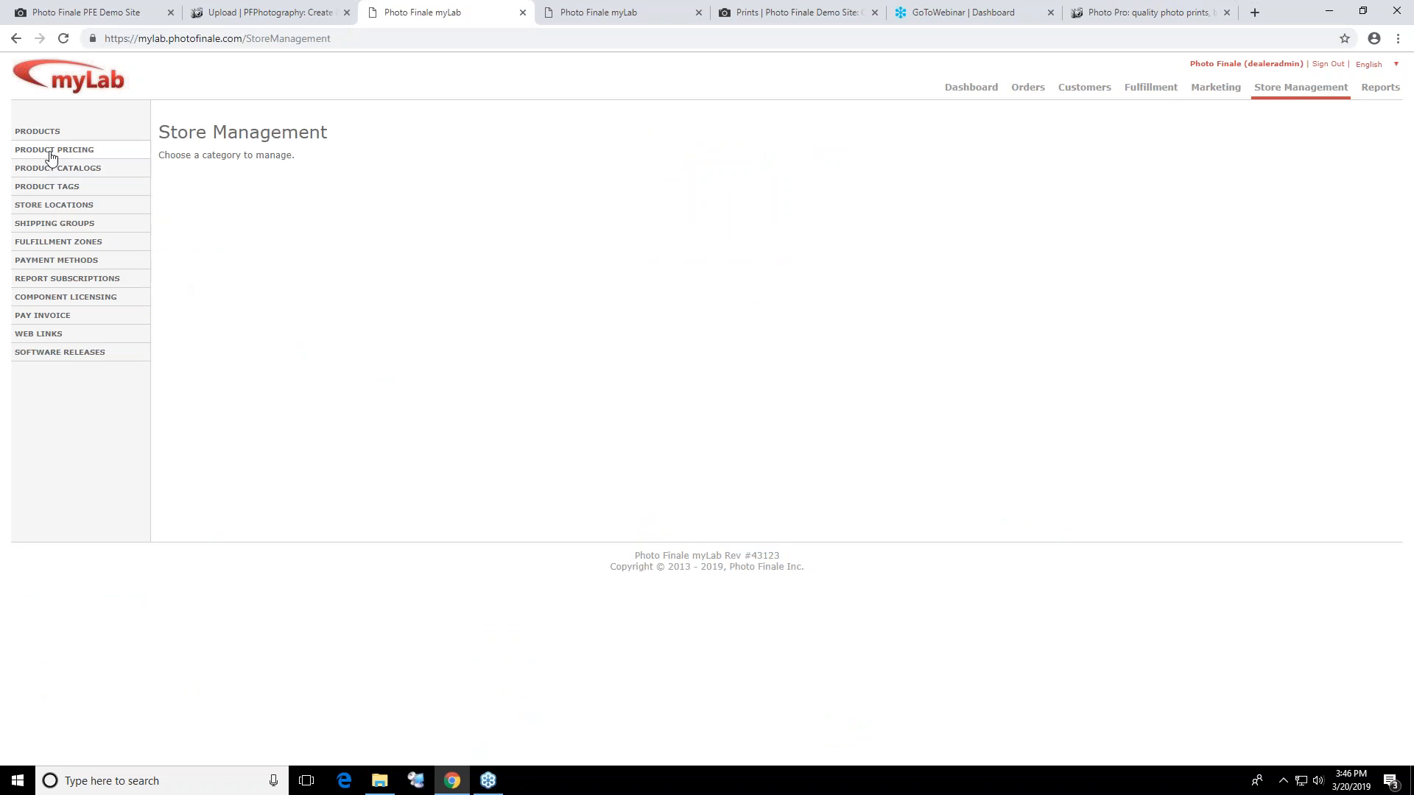
click(56, 174)
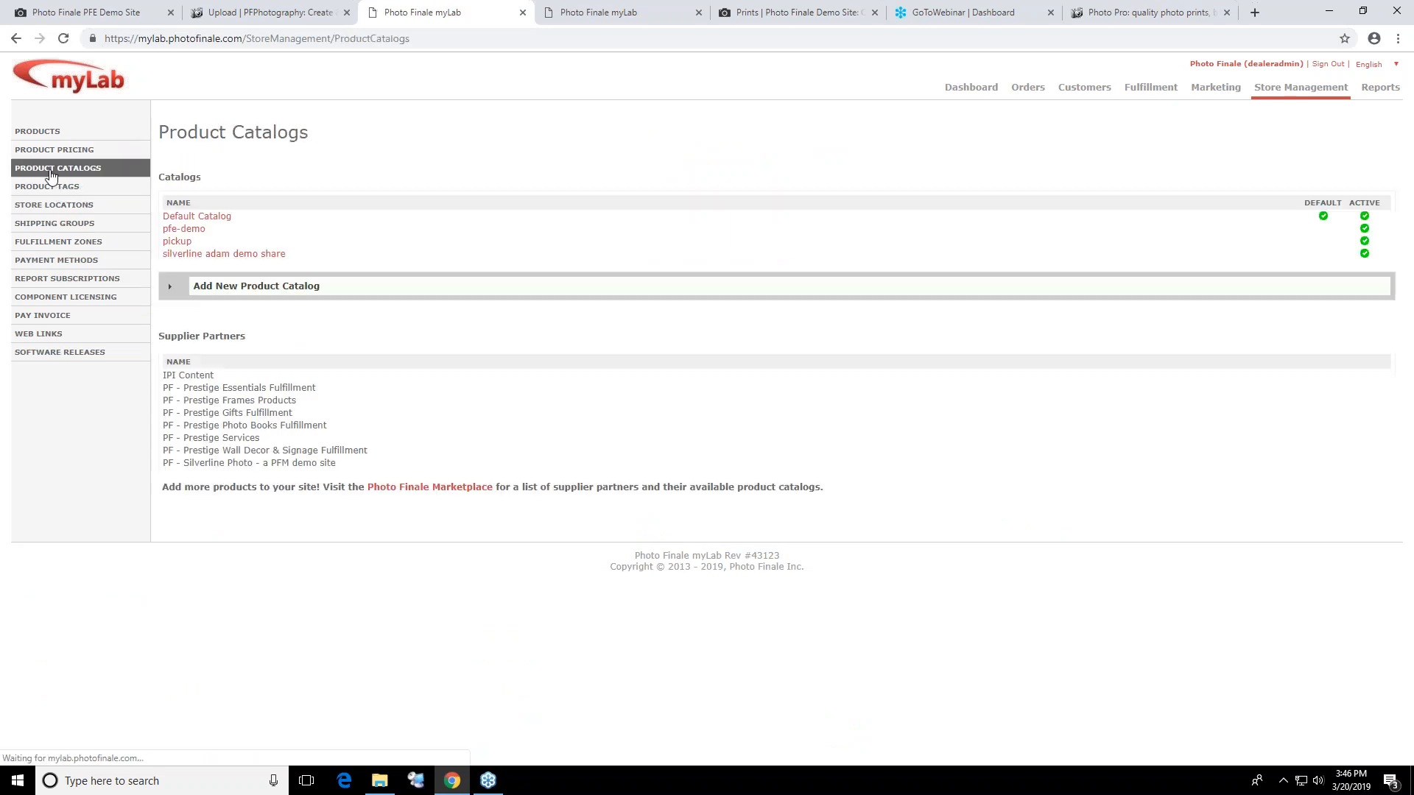
click(187, 216)
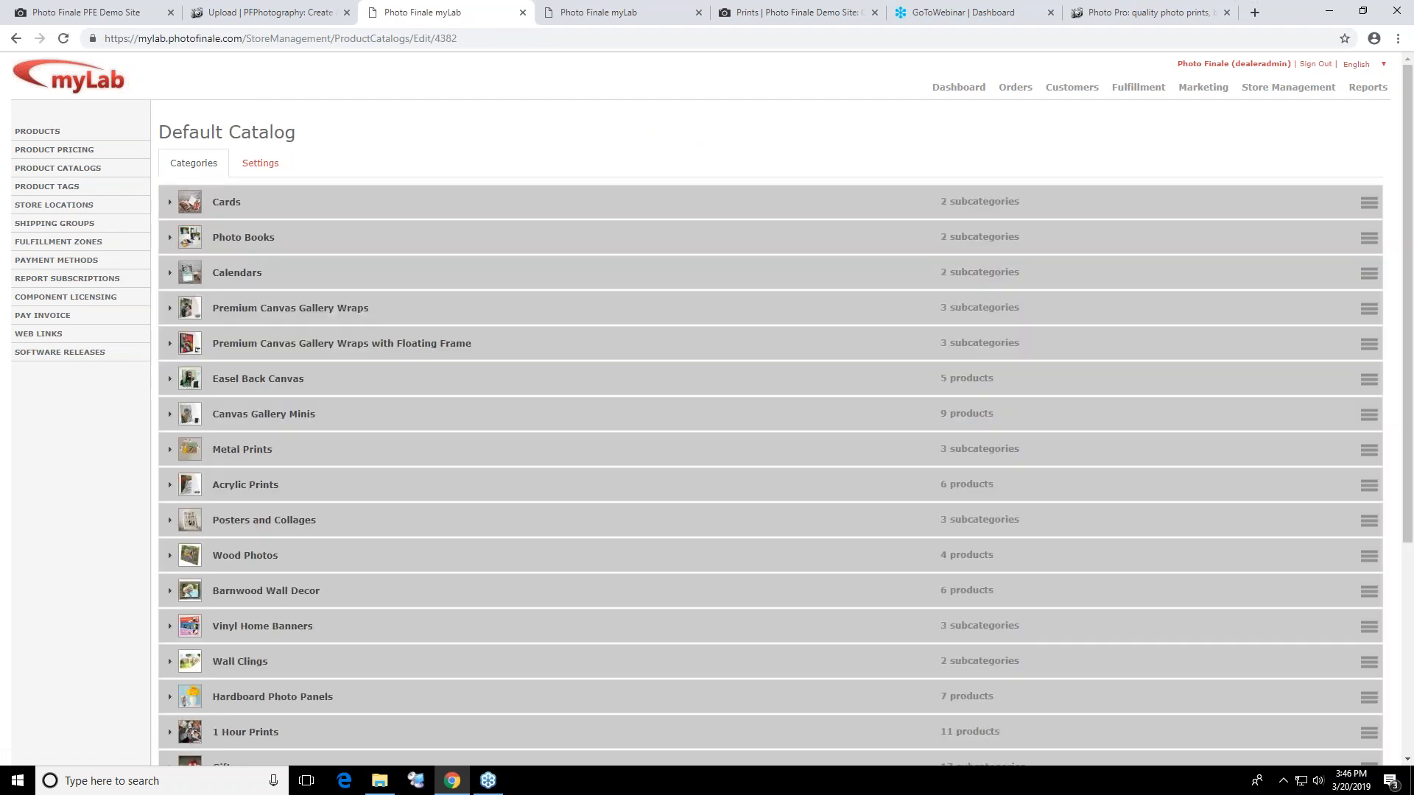
click(286, 208)
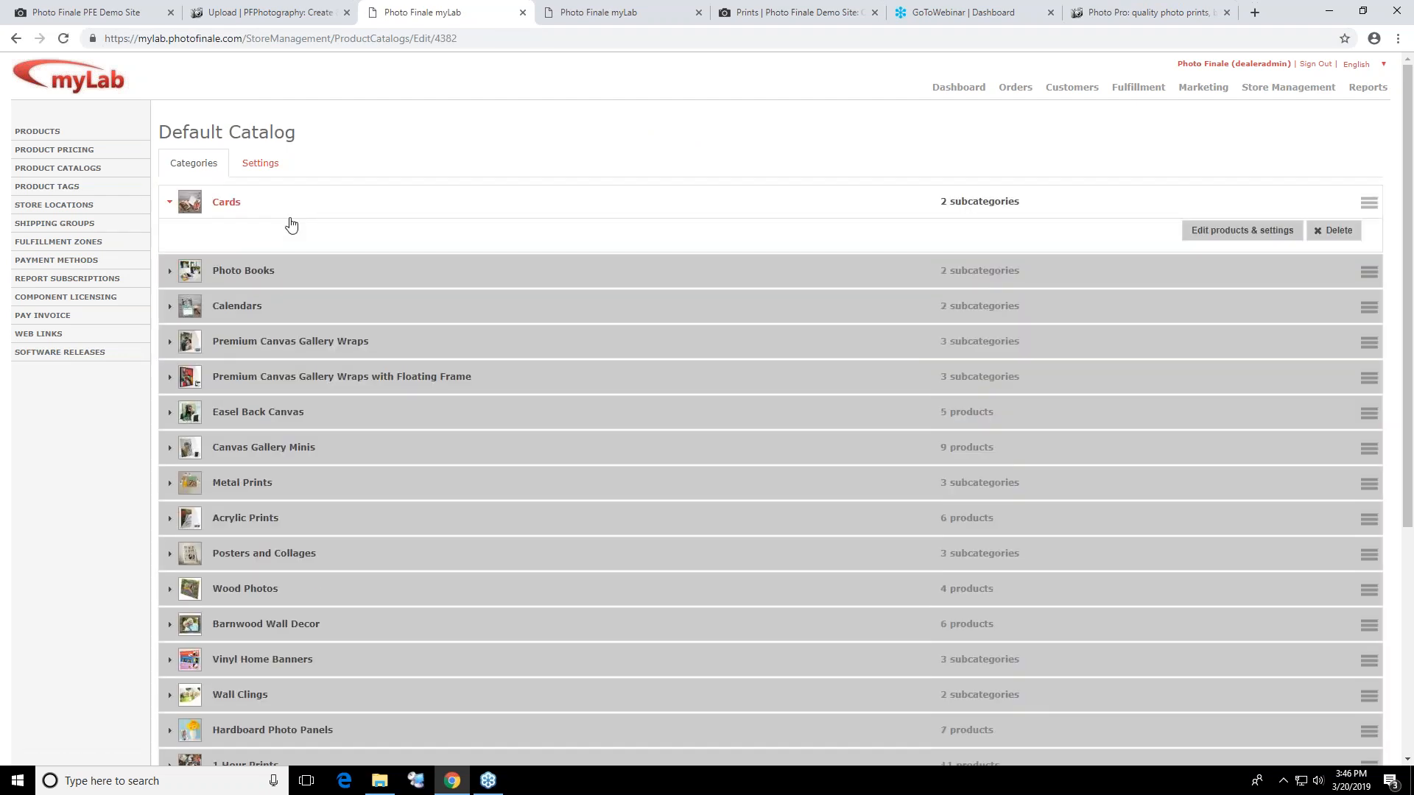
click(1225, 237)
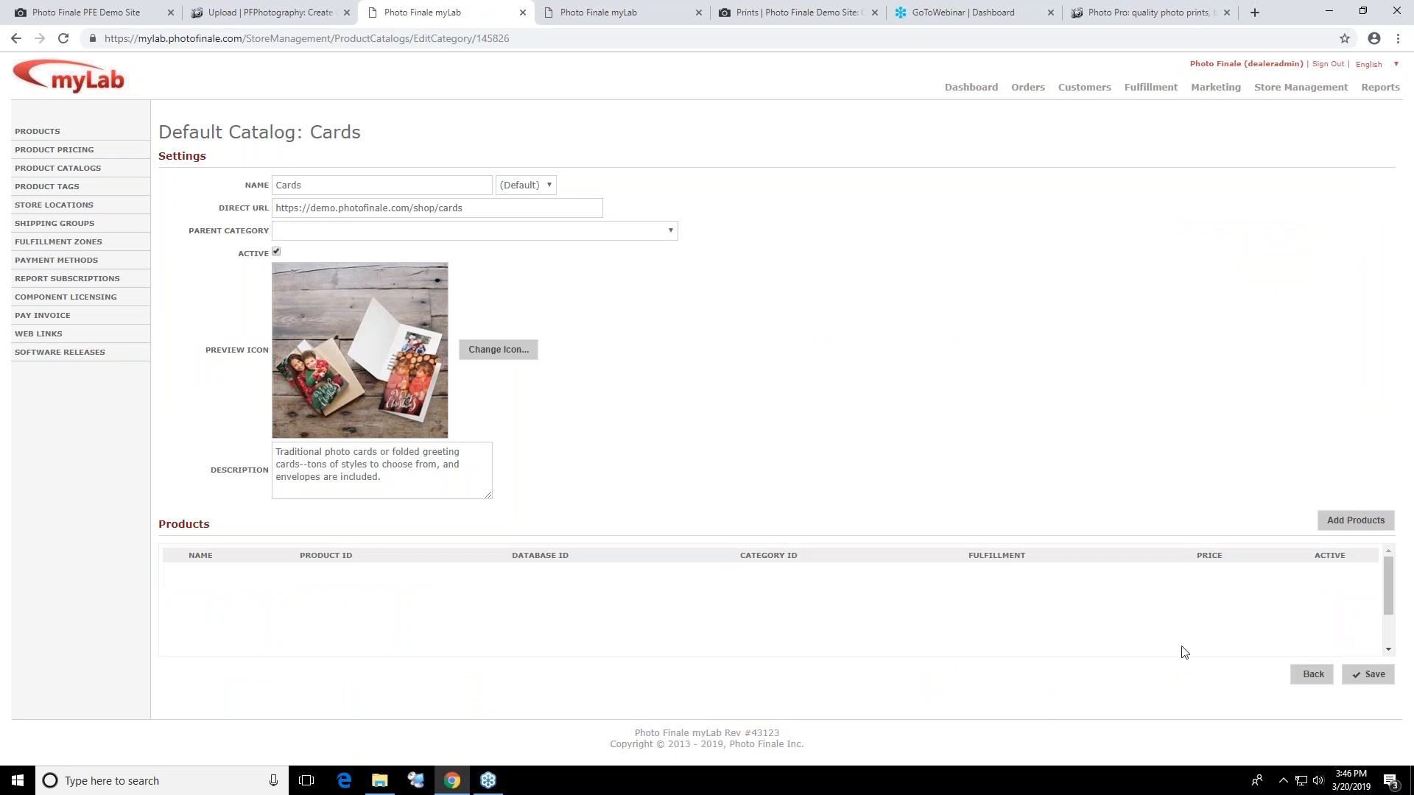
Search for "banner" among the products to add to Cards, select Banner with Stand, and cancel the addition
click(1354, 521)
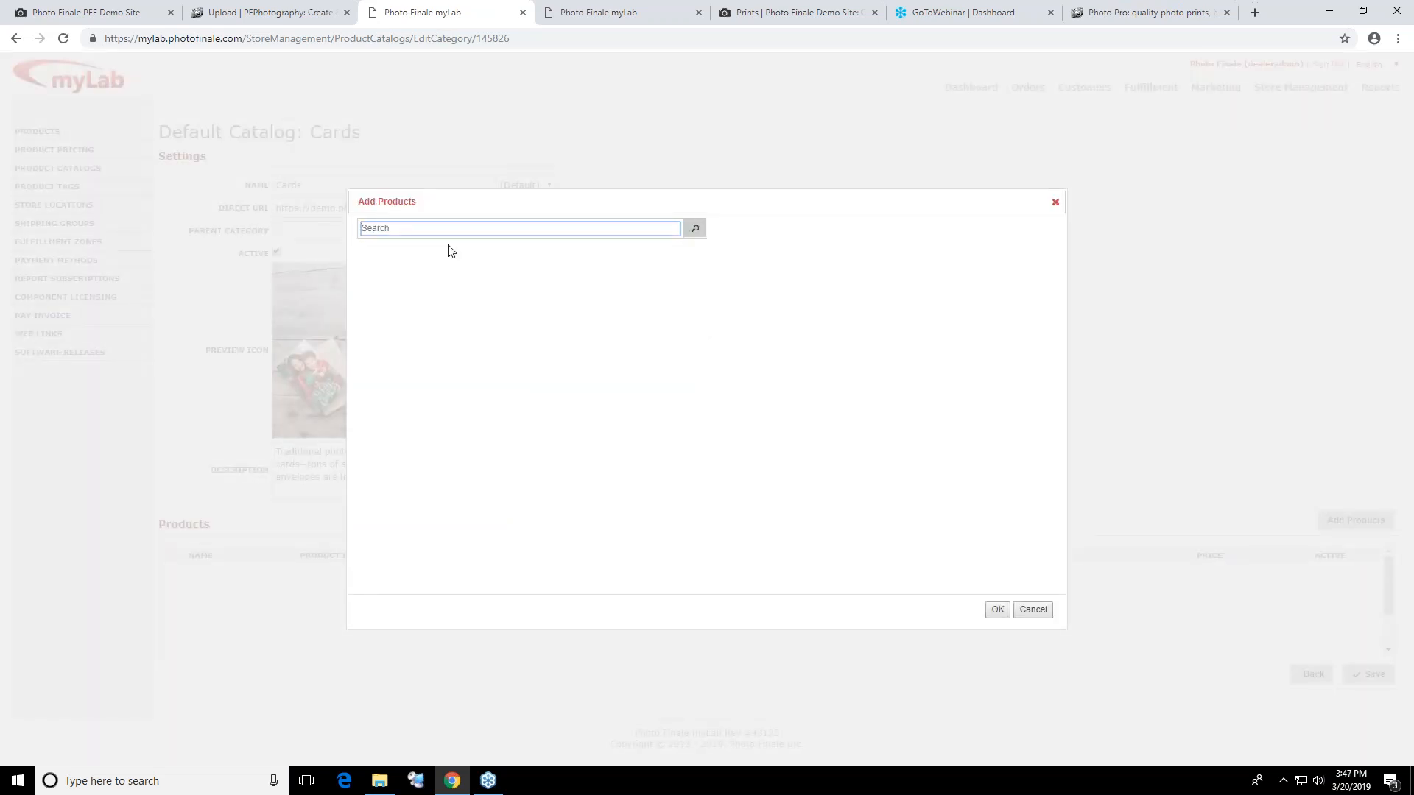
click(421, 229)
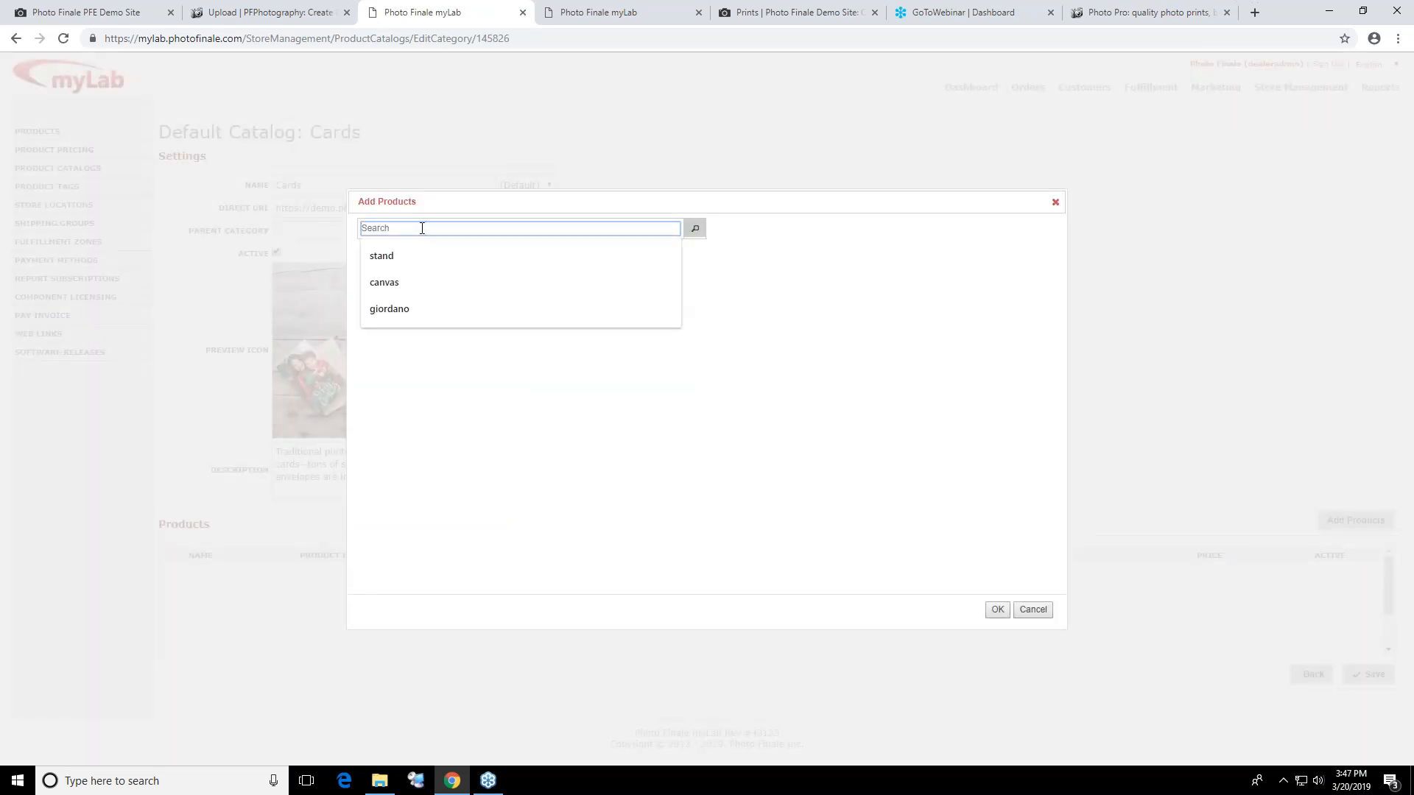
text(banner)
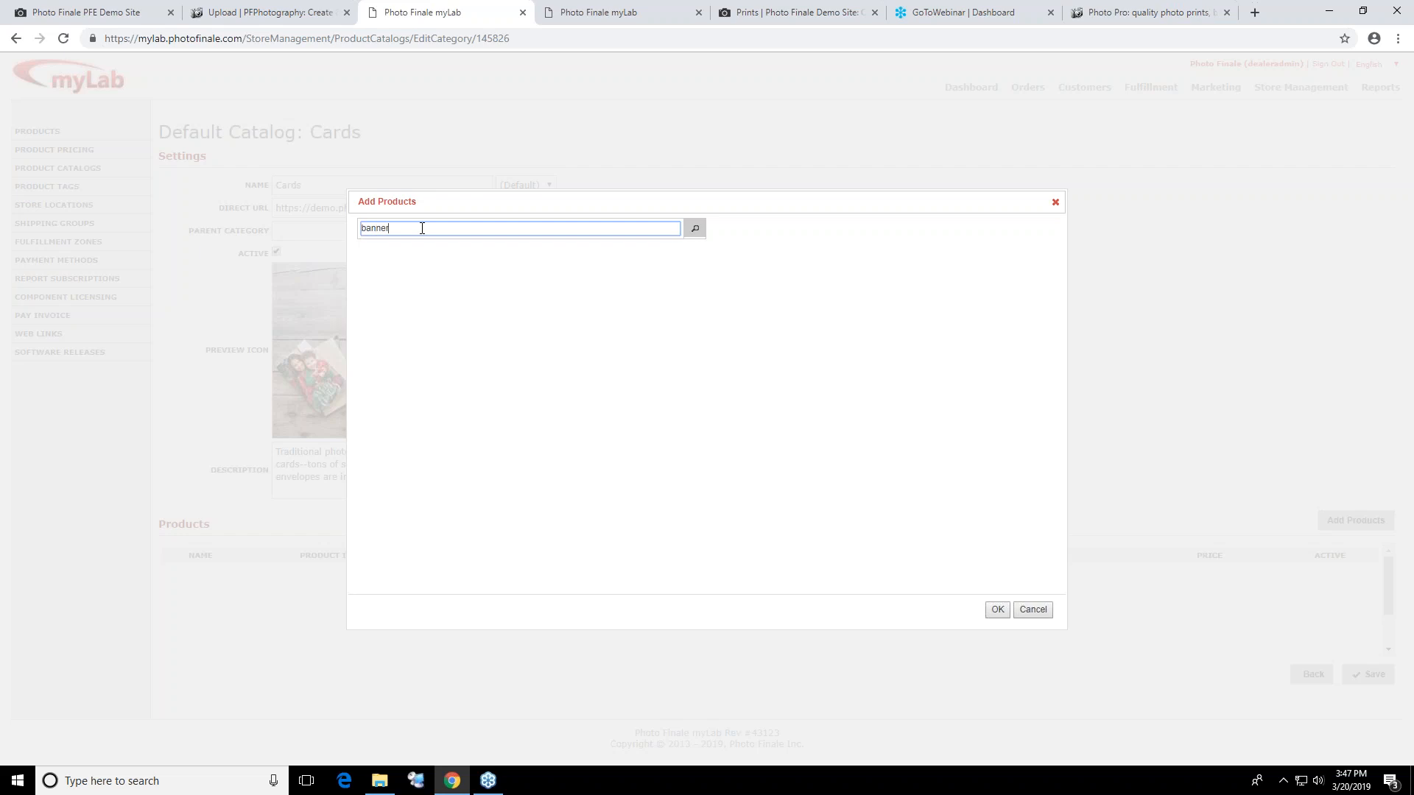
key(Return)
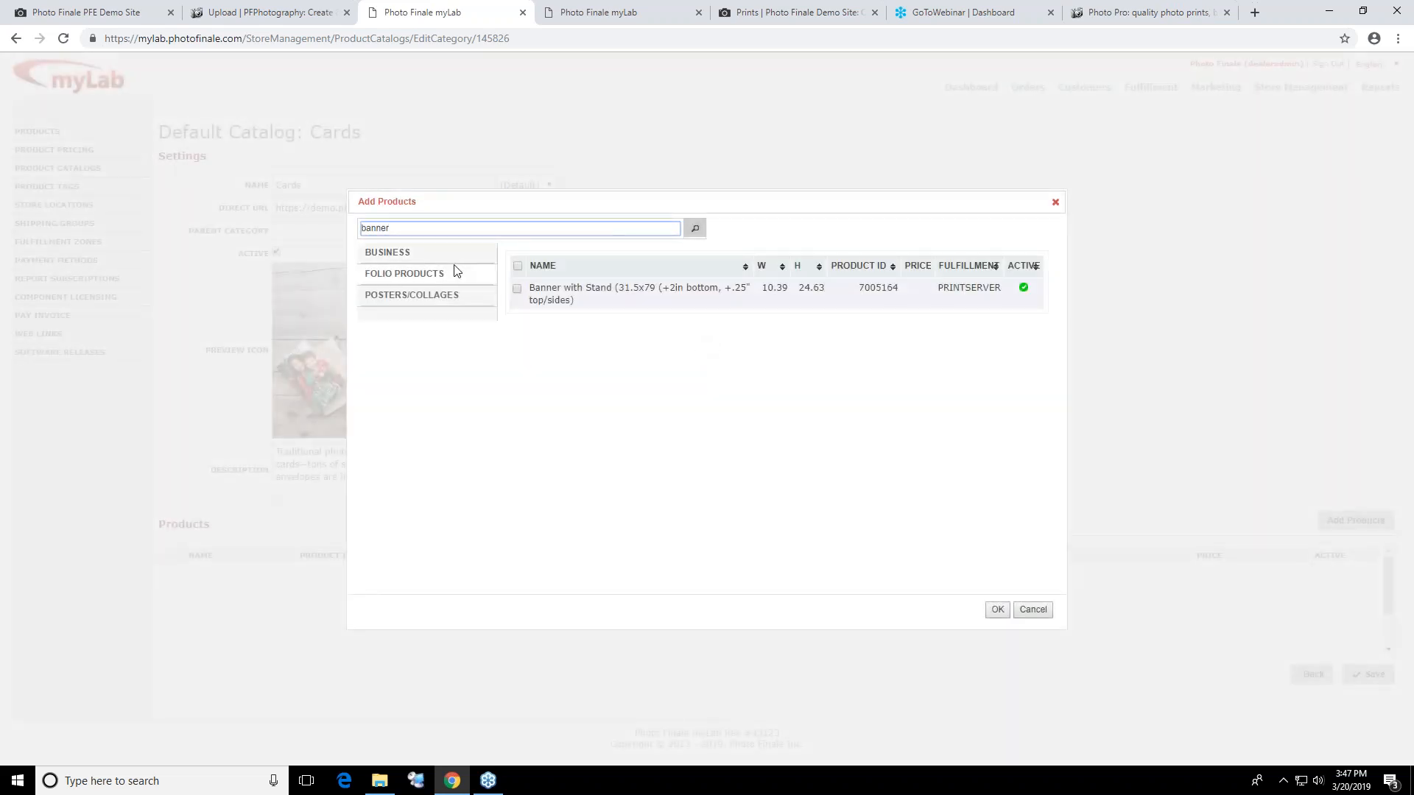
click(404, 259)
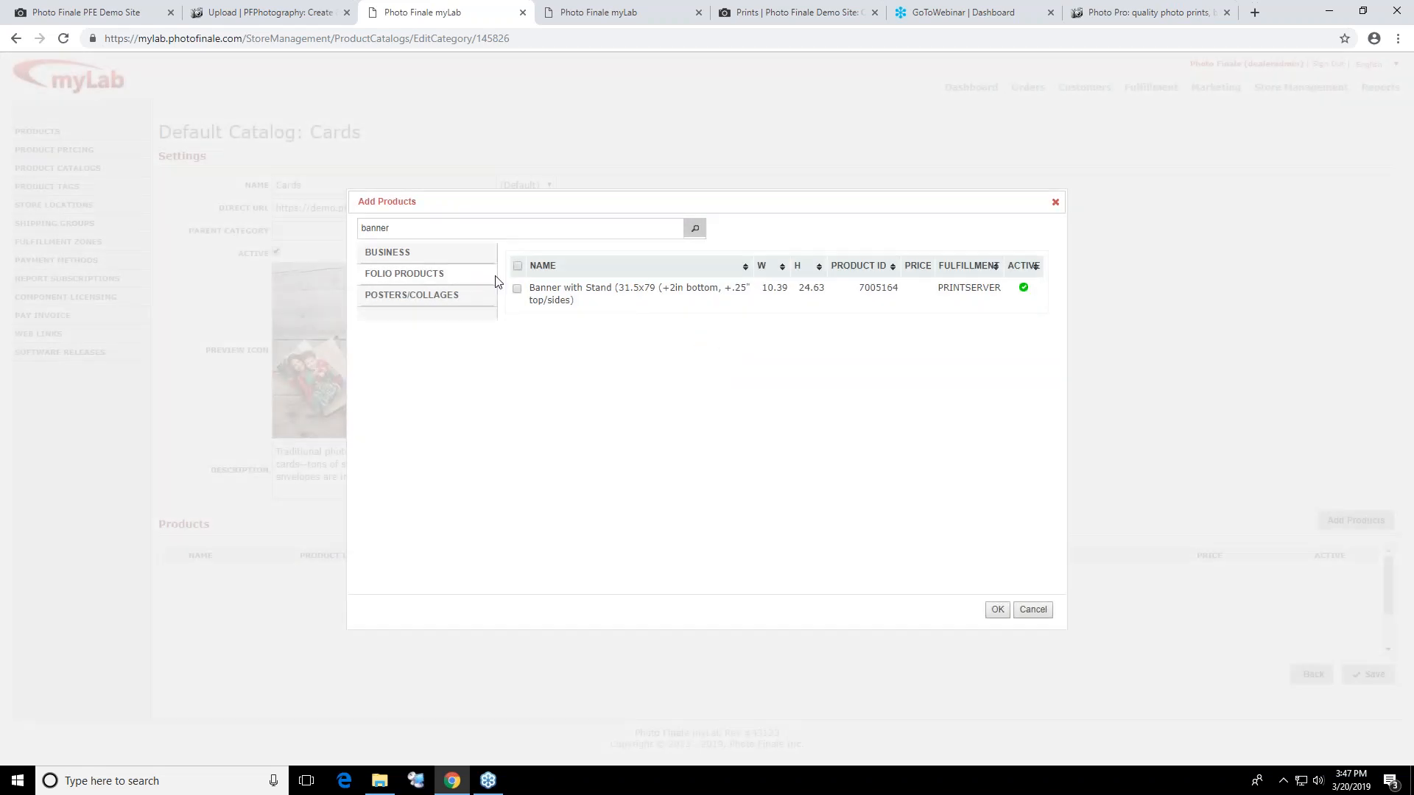
click(517, 288)
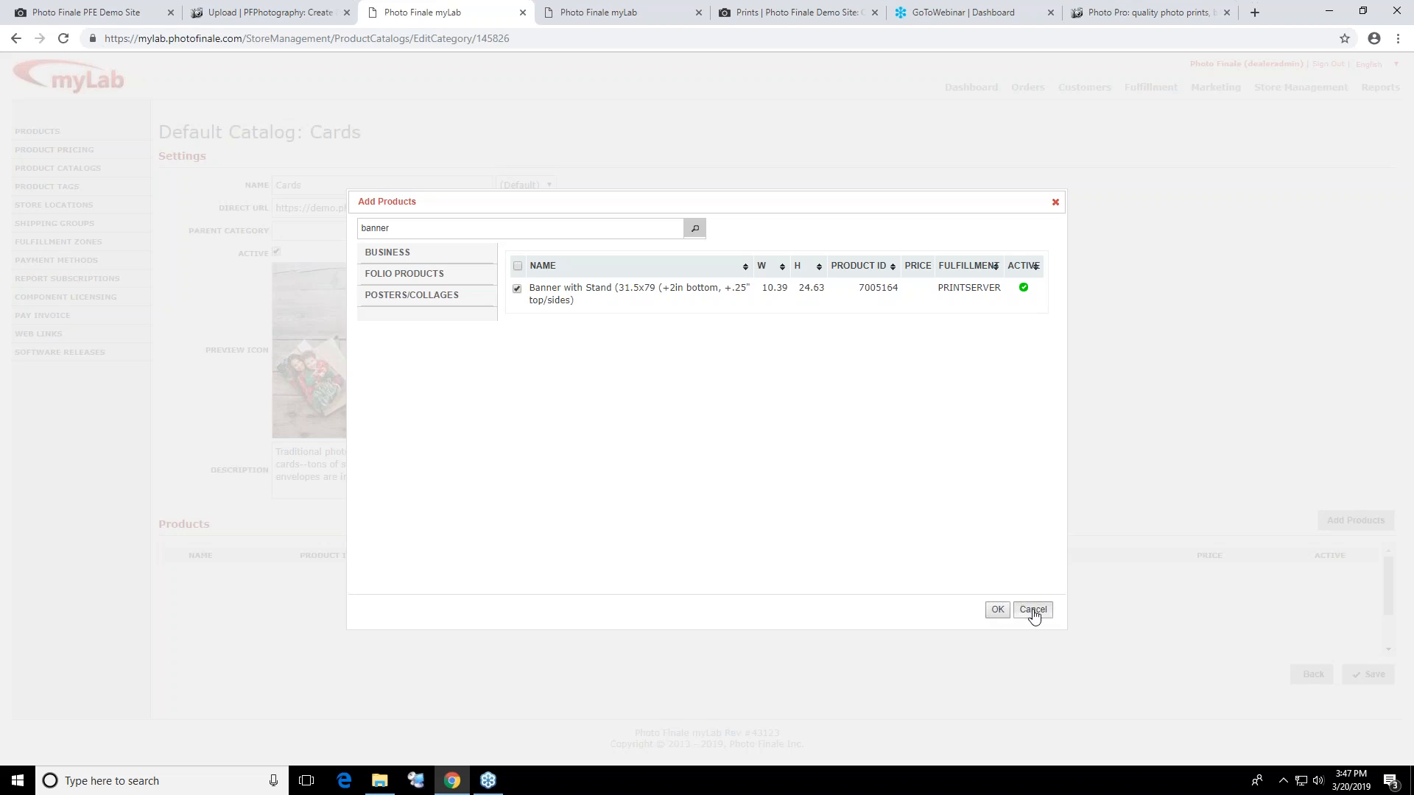
click(1032, 612)
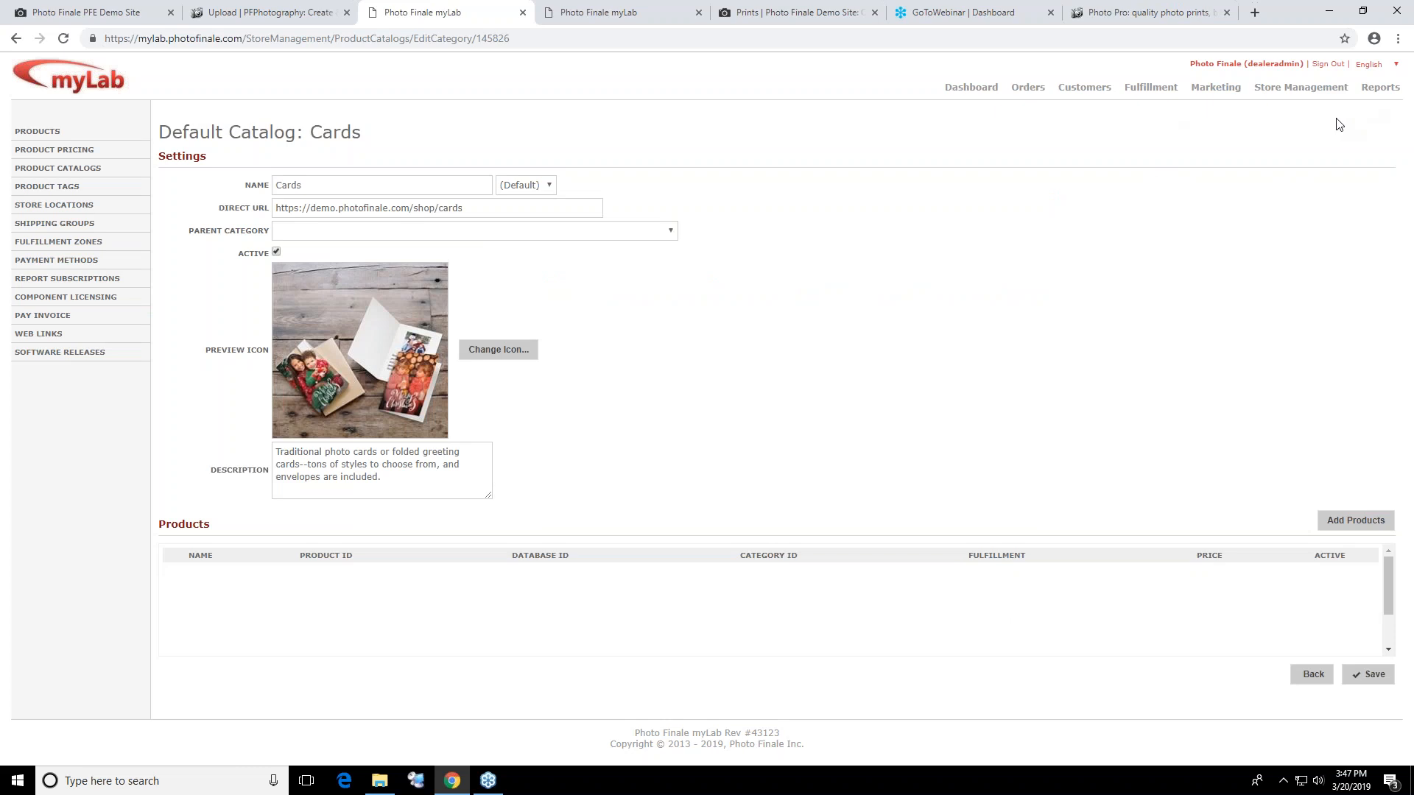
View the shipping prices of the Big Books shipping group and open its list of assigned products and product tags
click(1307, 92)
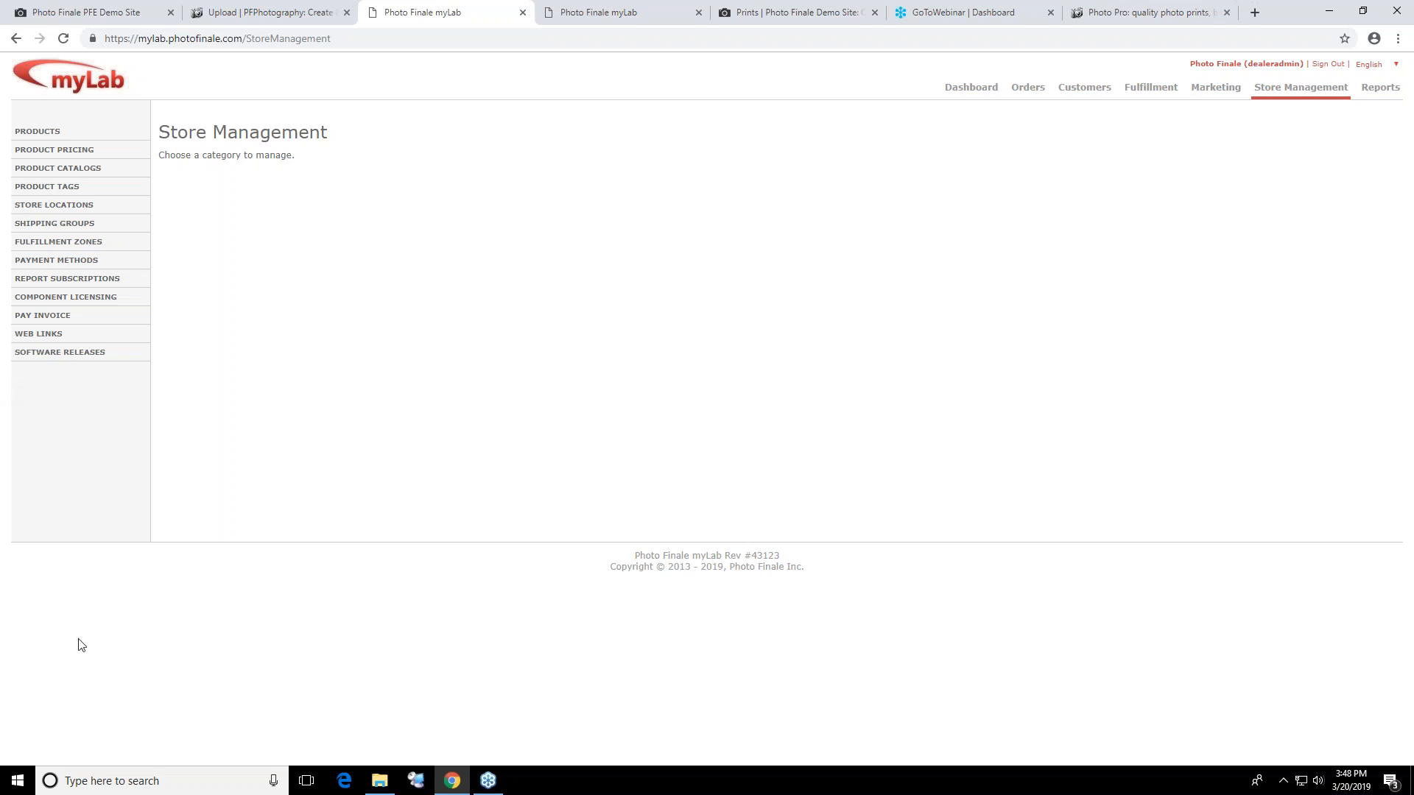
click(81, 230)
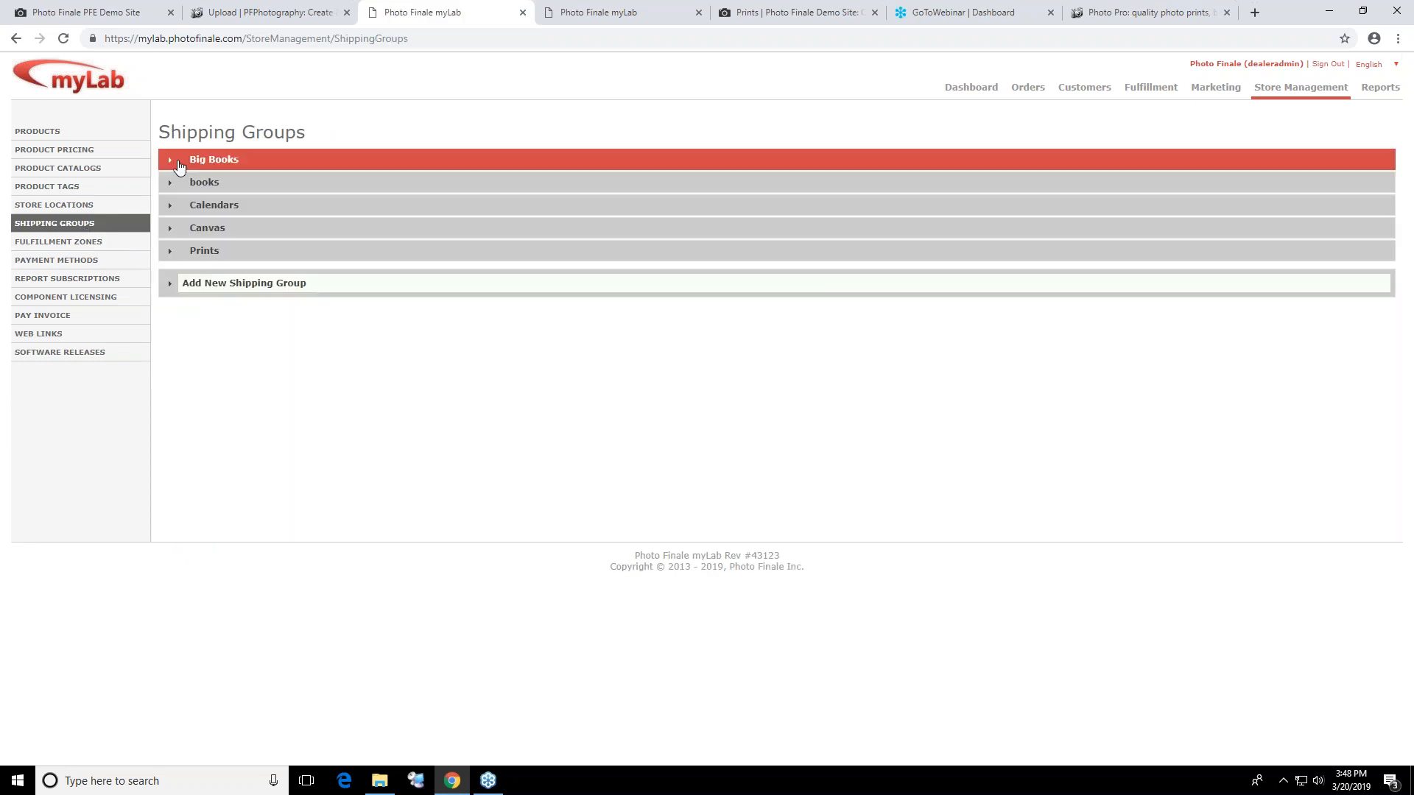
click(209, 164)
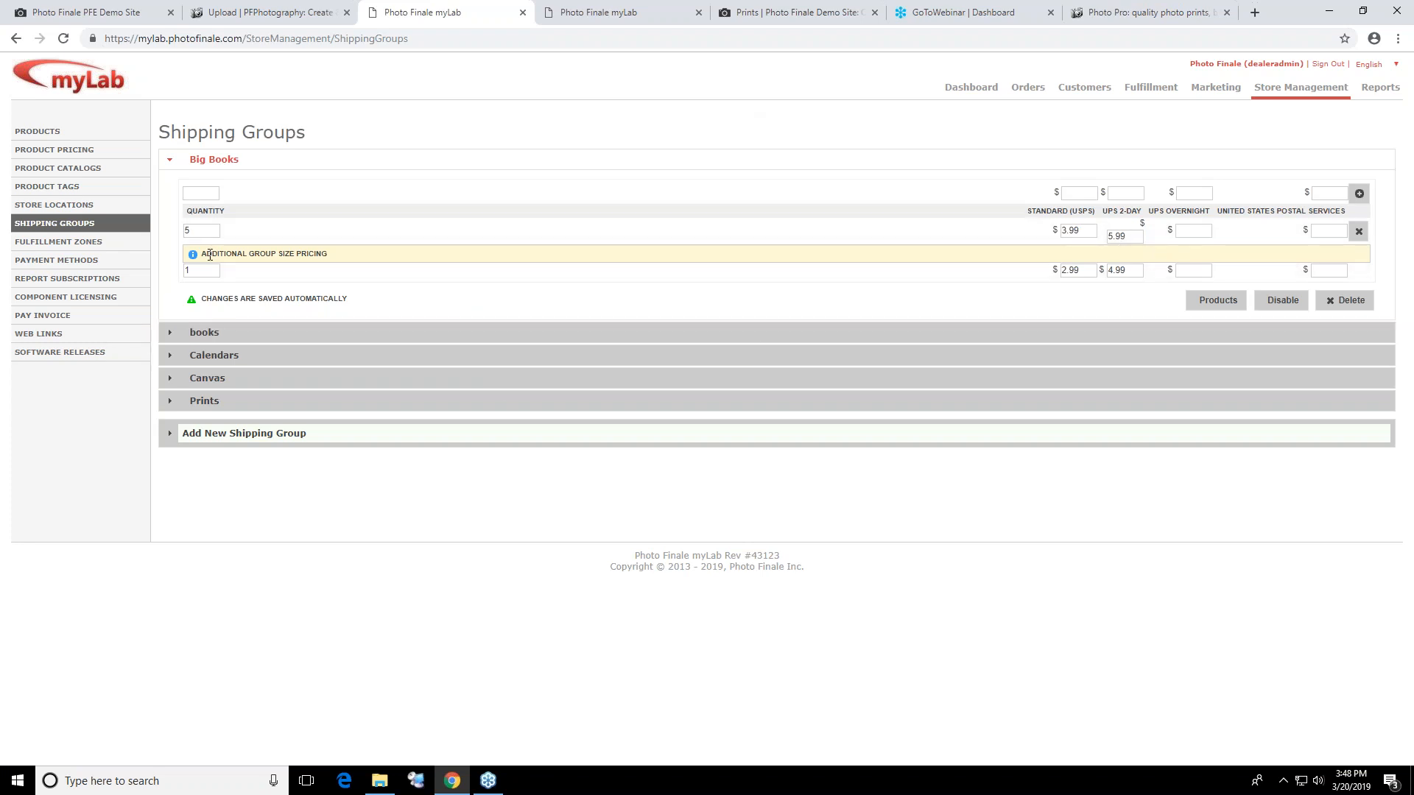
click(1235, 309)
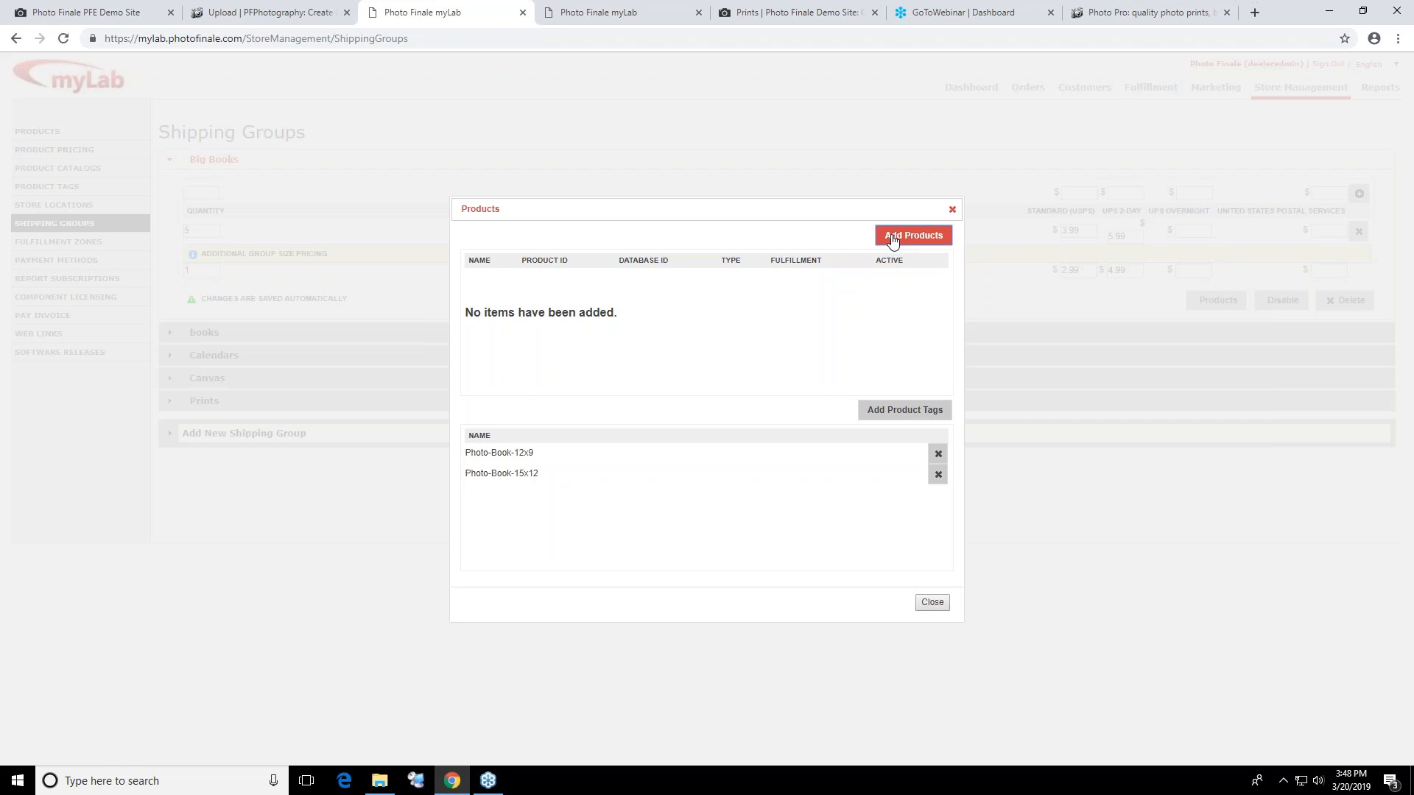
Search for "quick" and add the 16x24, 20x30 and 24x36 Canvas Quote - Forgive Quickly Love Truly products to the Big Books shipping group
click(891, 241)
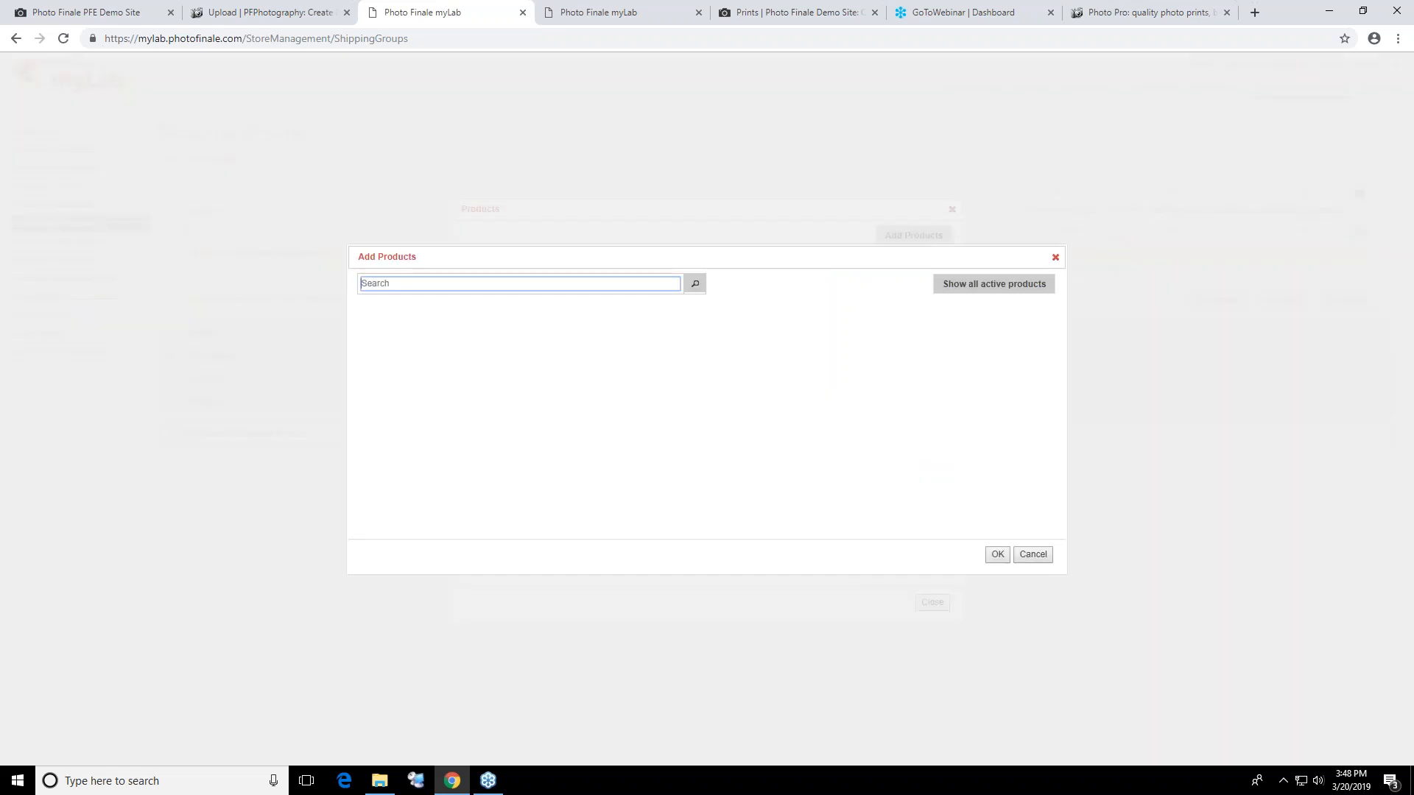
click(428, 279)
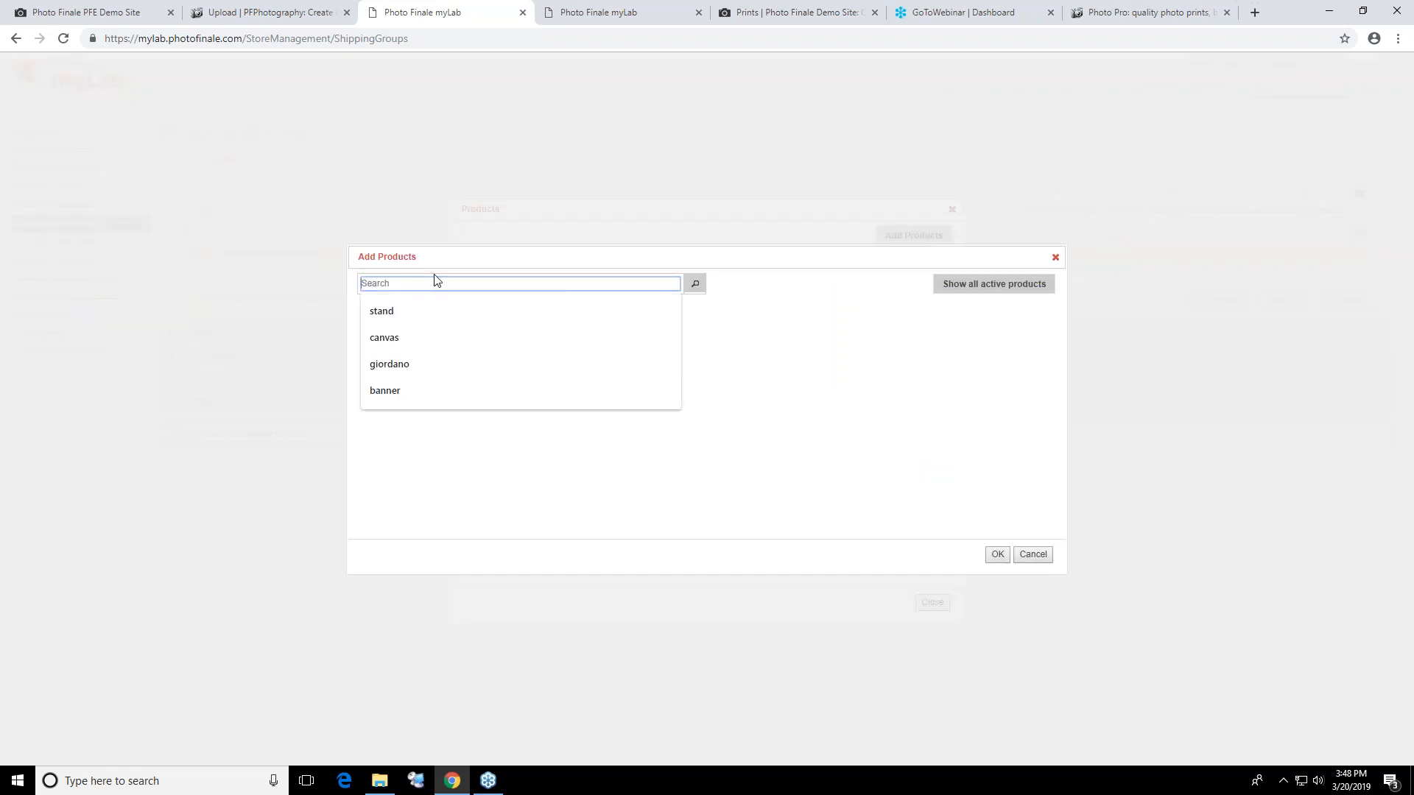
text(quick)
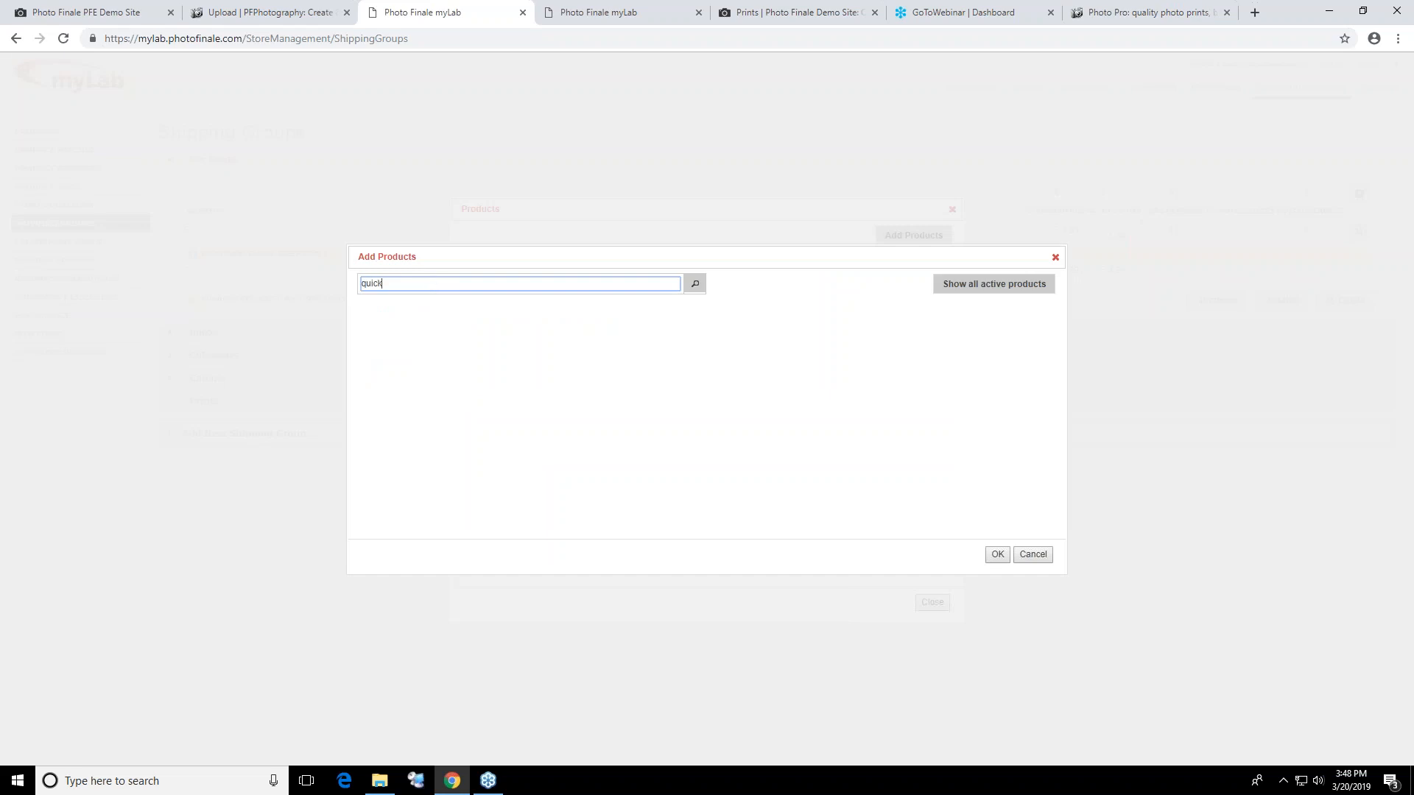
key(Return)
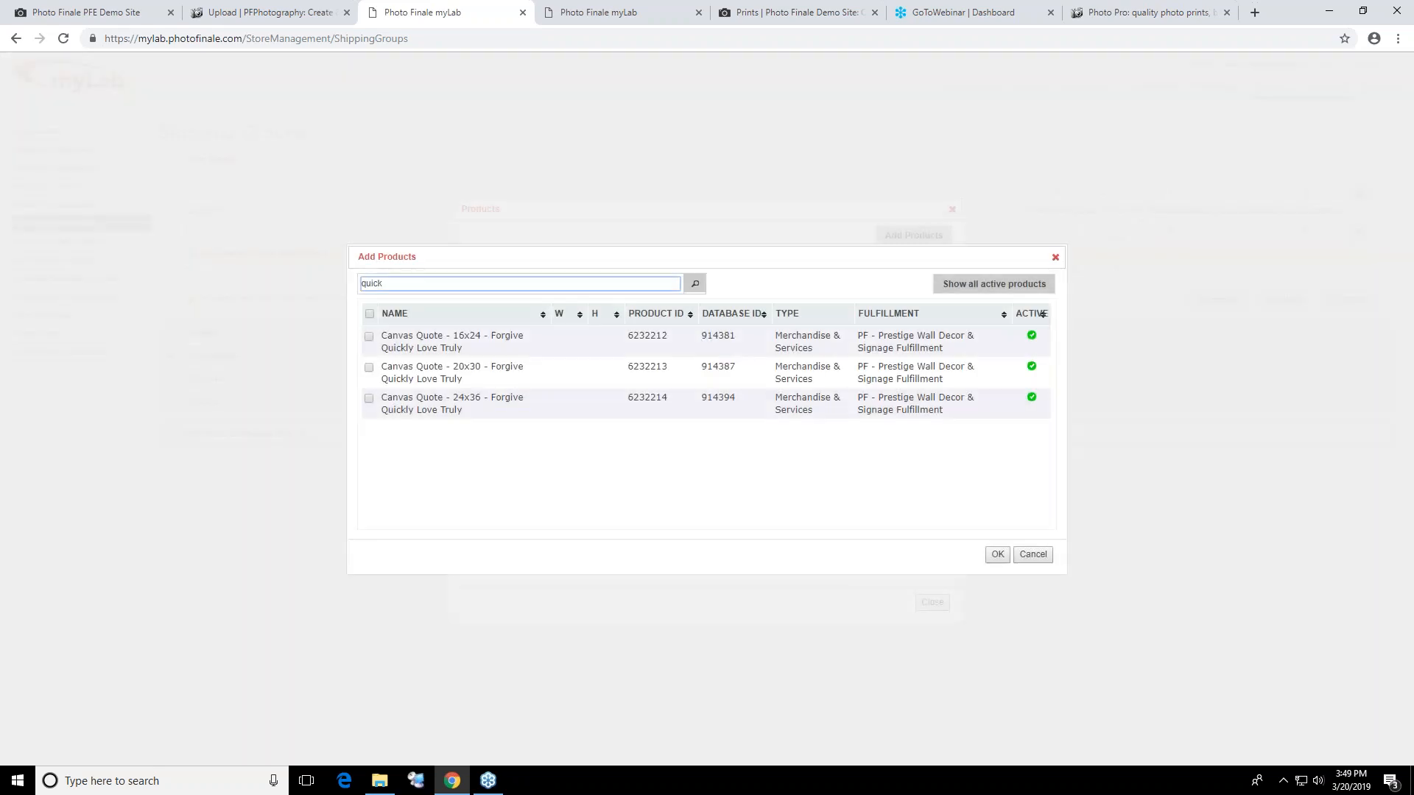
click(369, 368)
click(369, 336)
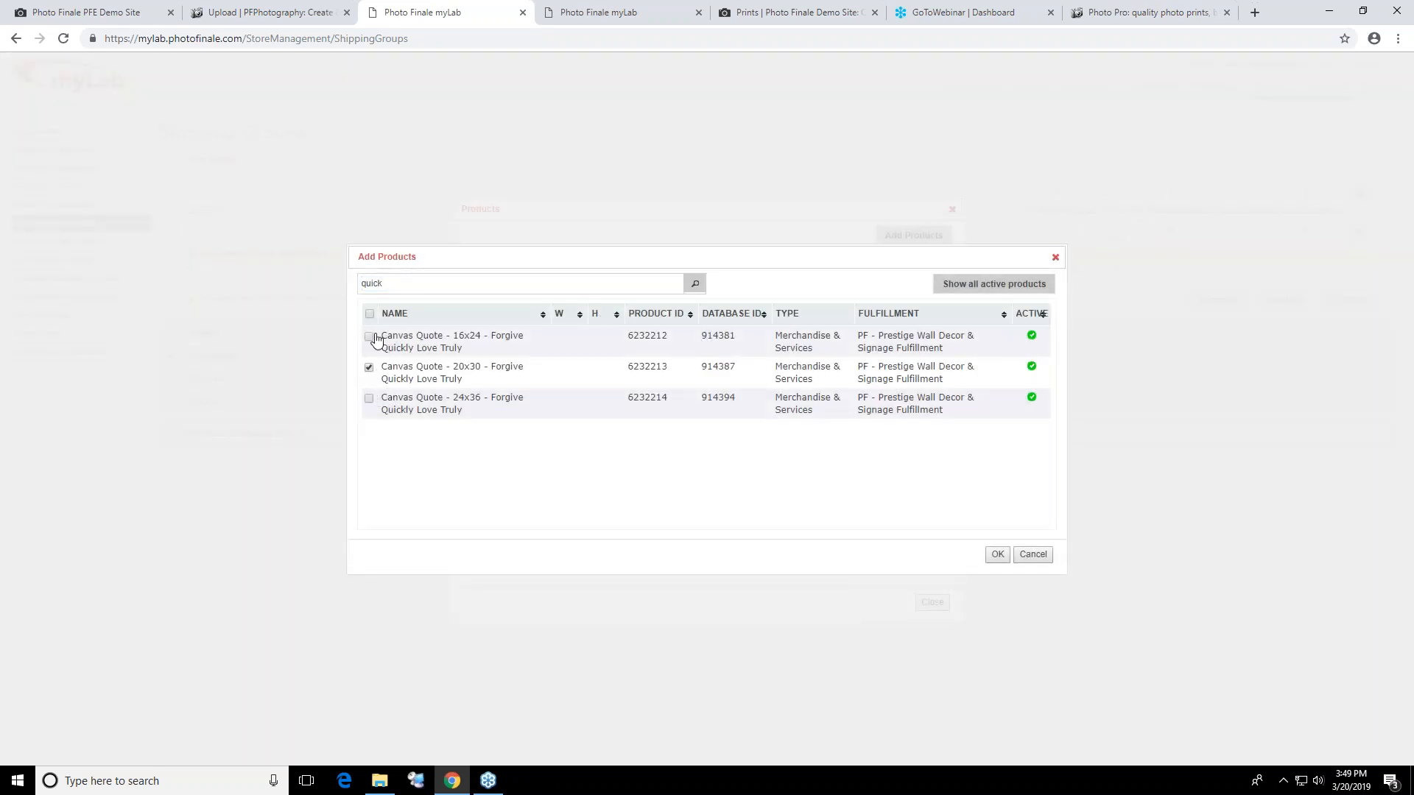
click(368, 398)
click(997, 556)
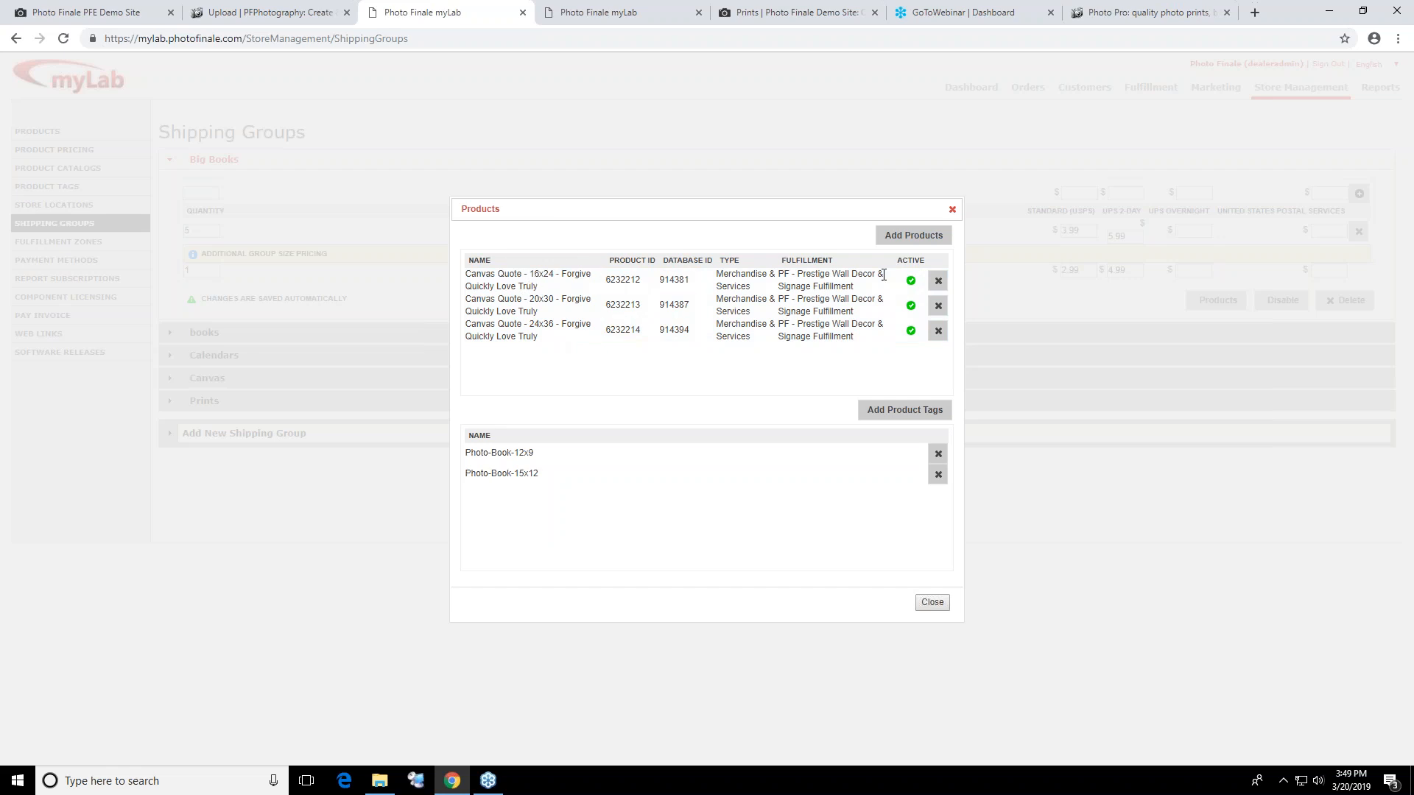
click(952, 211)
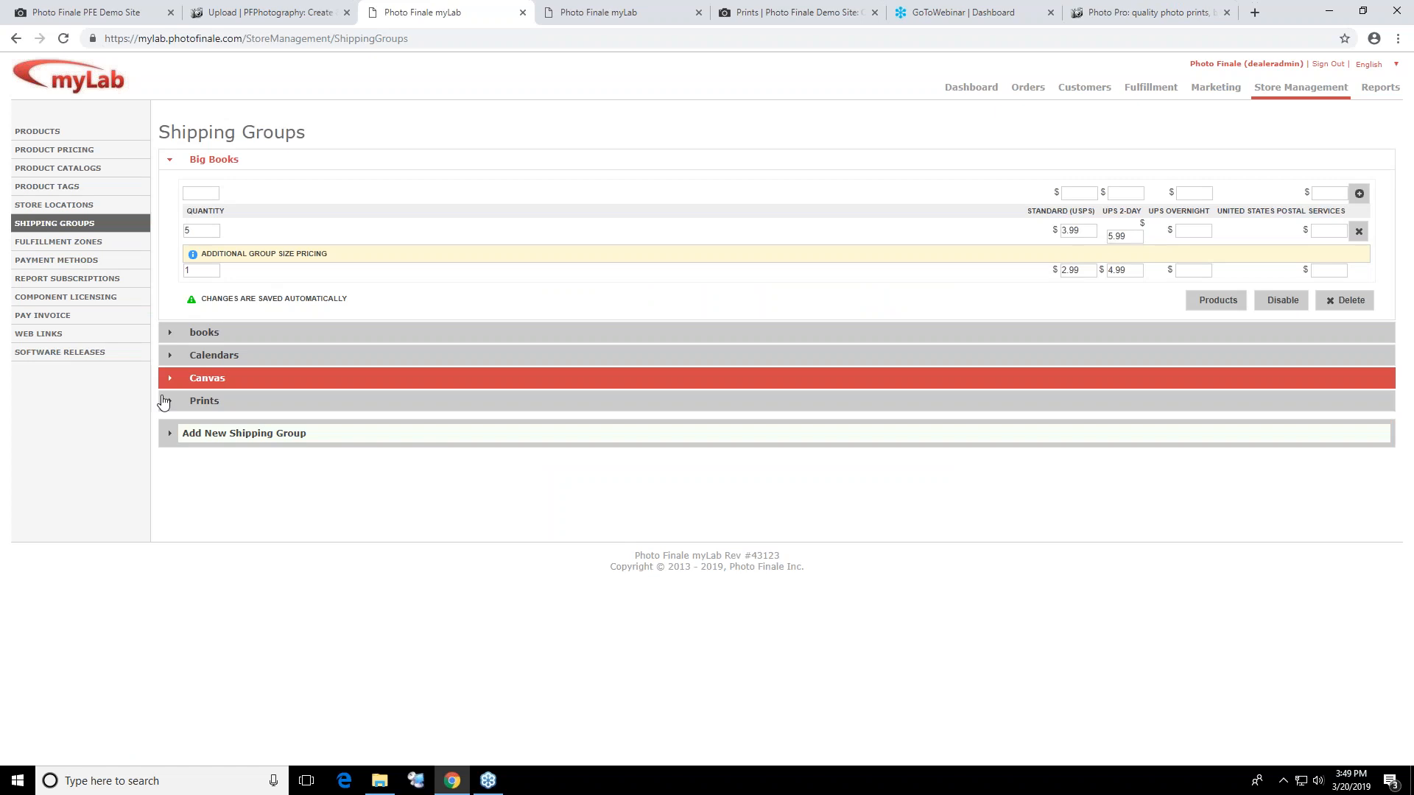
View the quantity-based shipping prices of the Calendars, Canvas and Prints shipping groups one after another
click(185, 356)
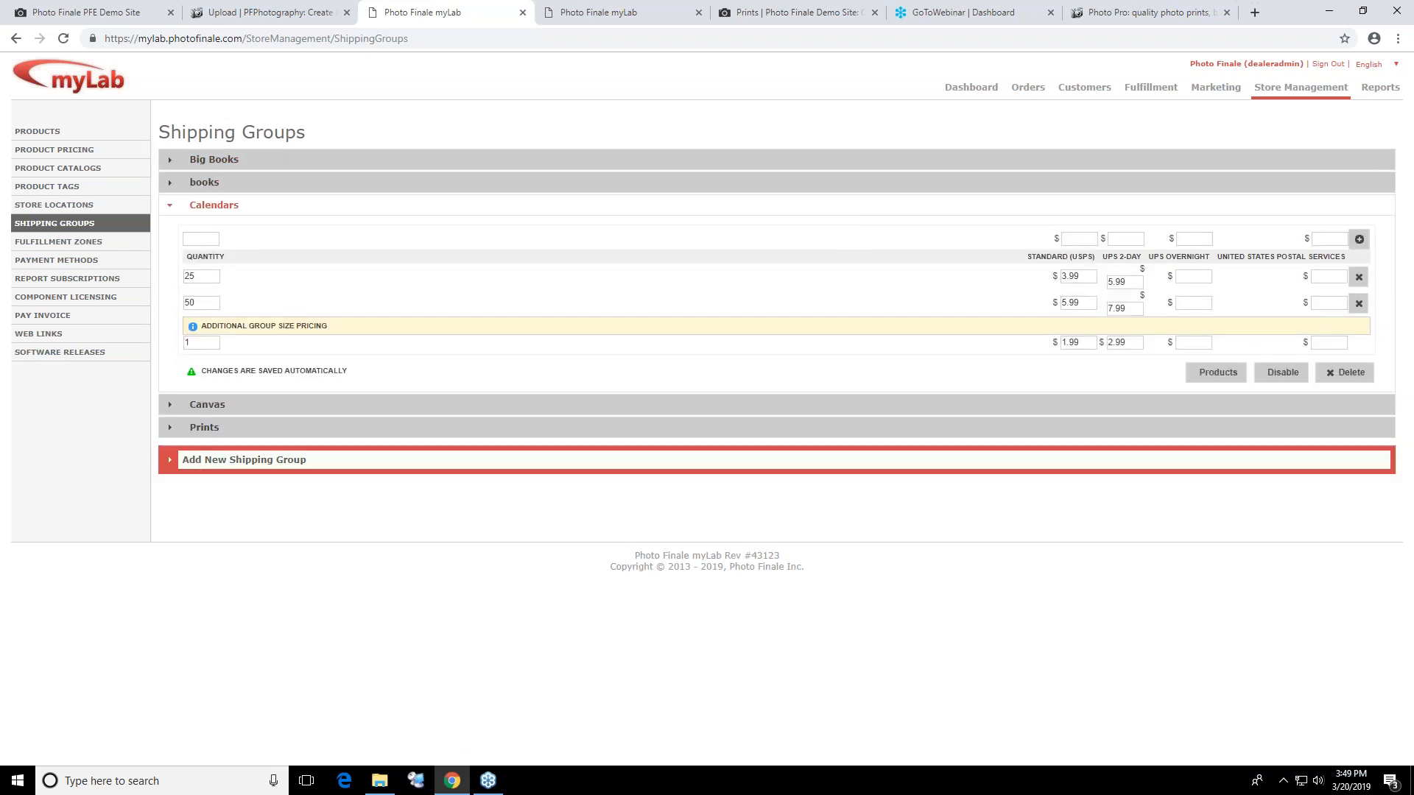
click(246, 405)
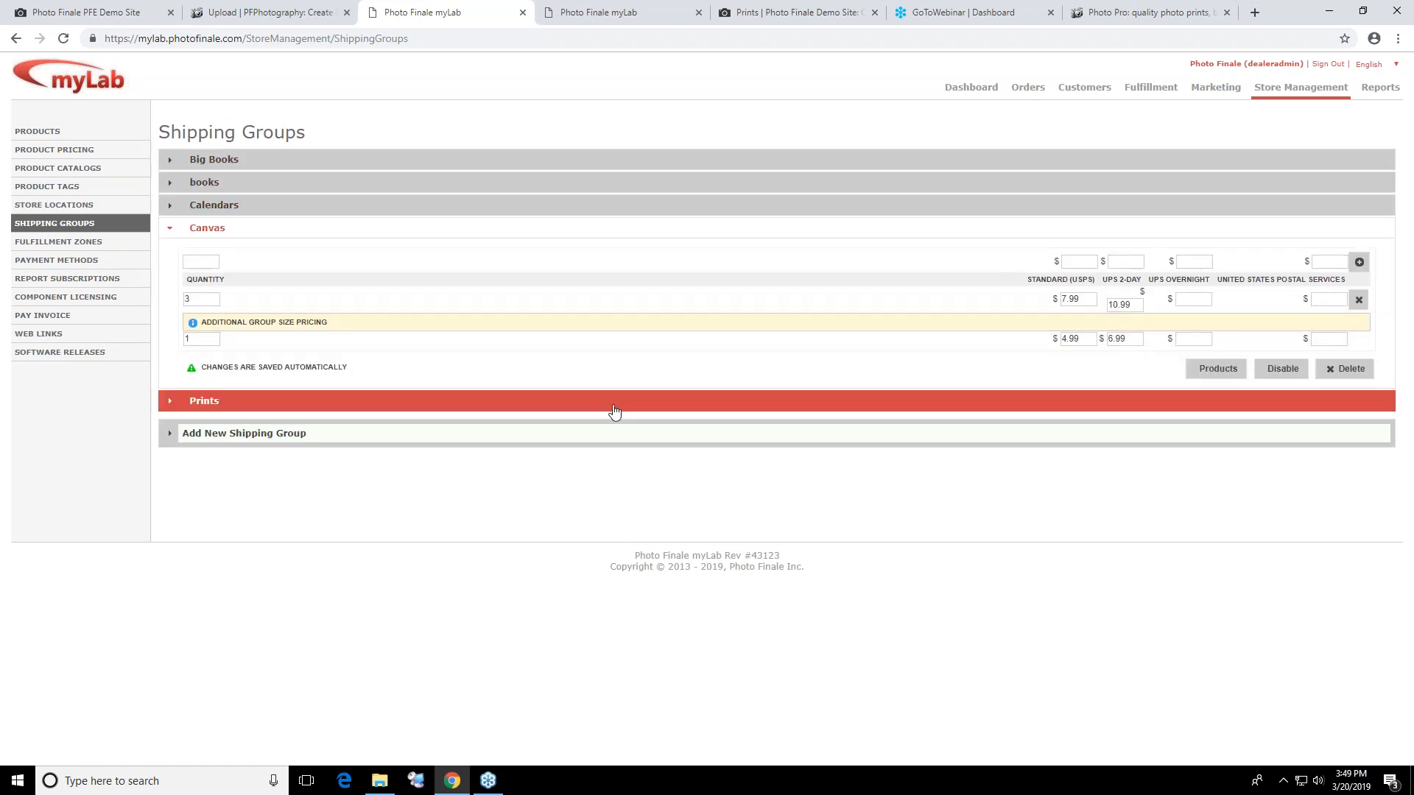
click(332, 404)
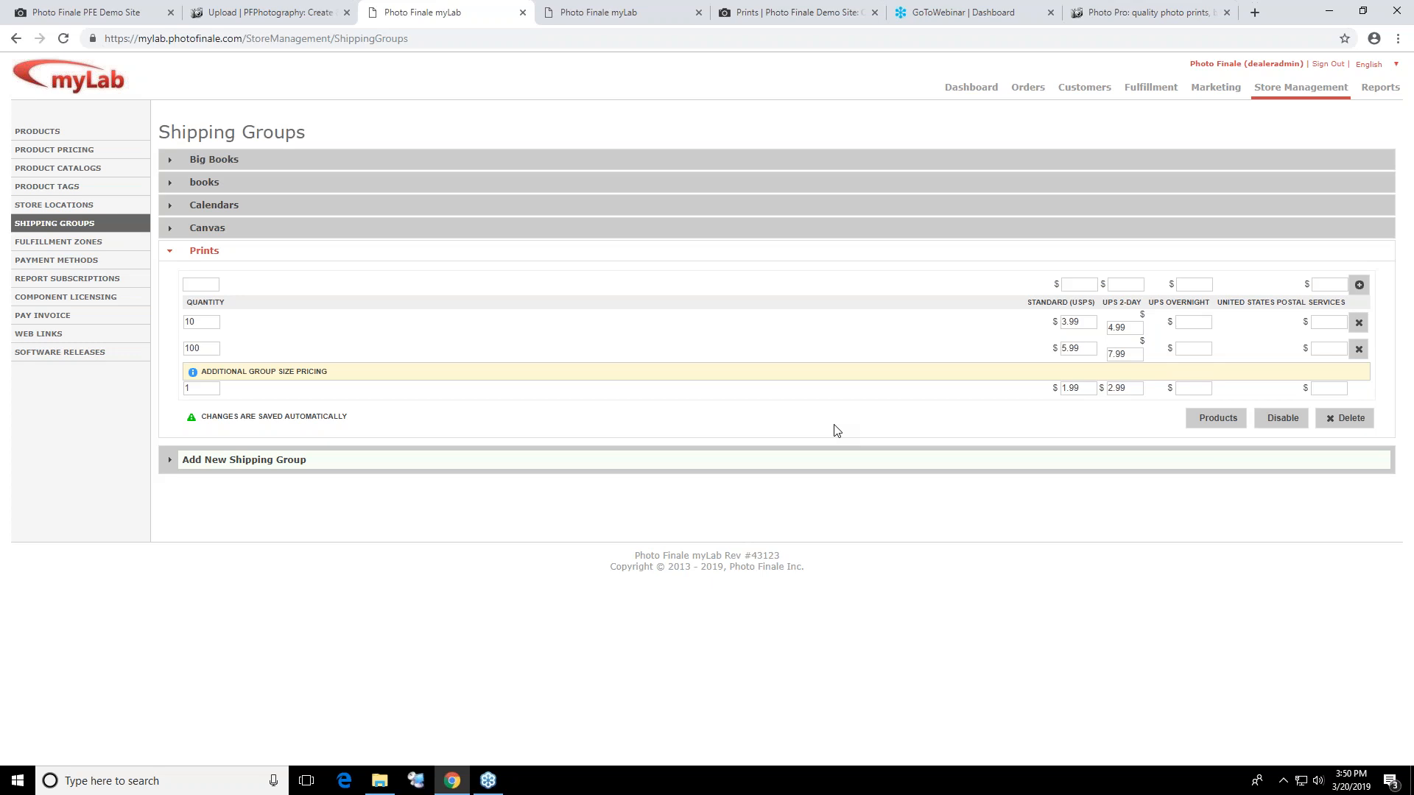
View the Photo Finale demo site's home page, and load bedfordpix.com in place of the myLab Shipping Groups page
click(94, 19)
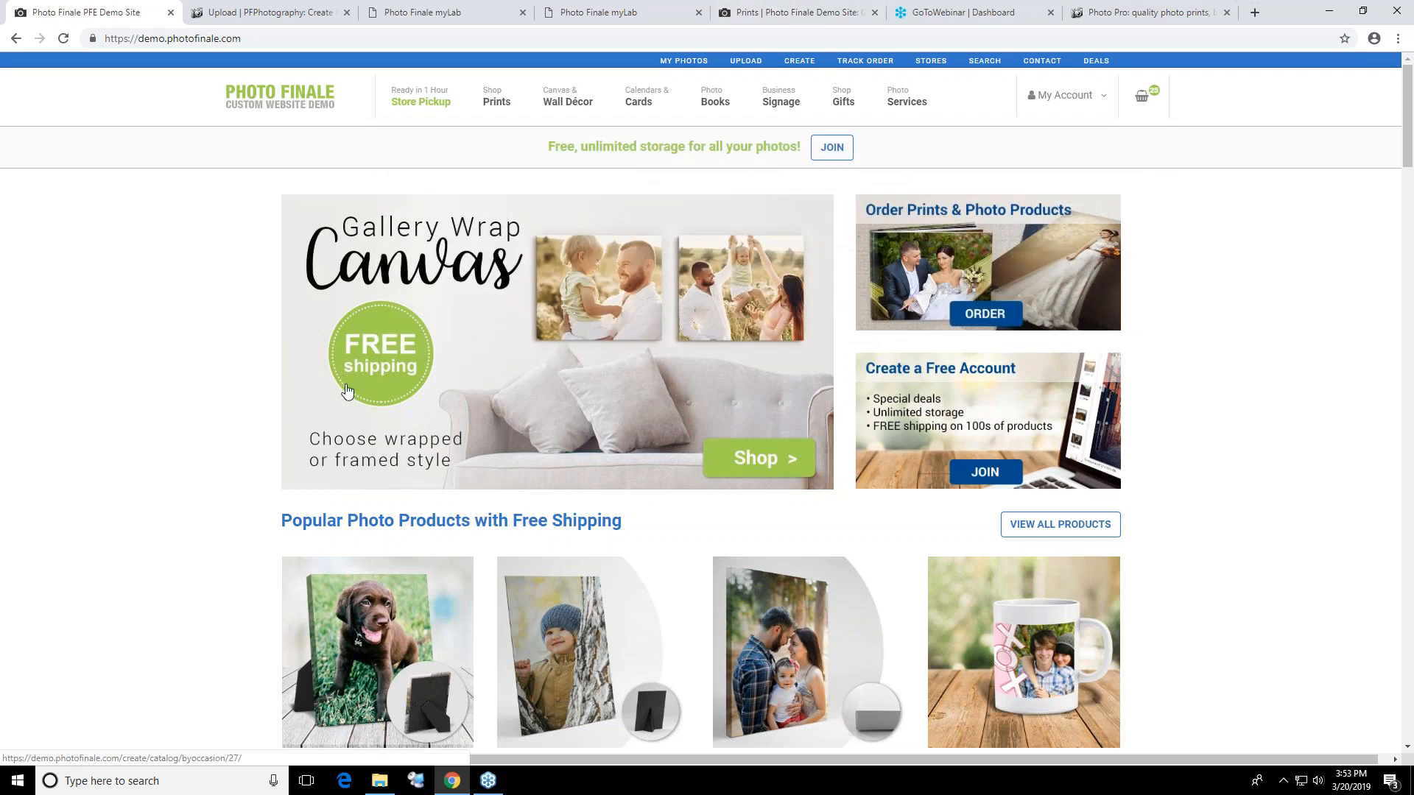
click(404, 13)
click(393, 39)
text(bedfordpix.com)
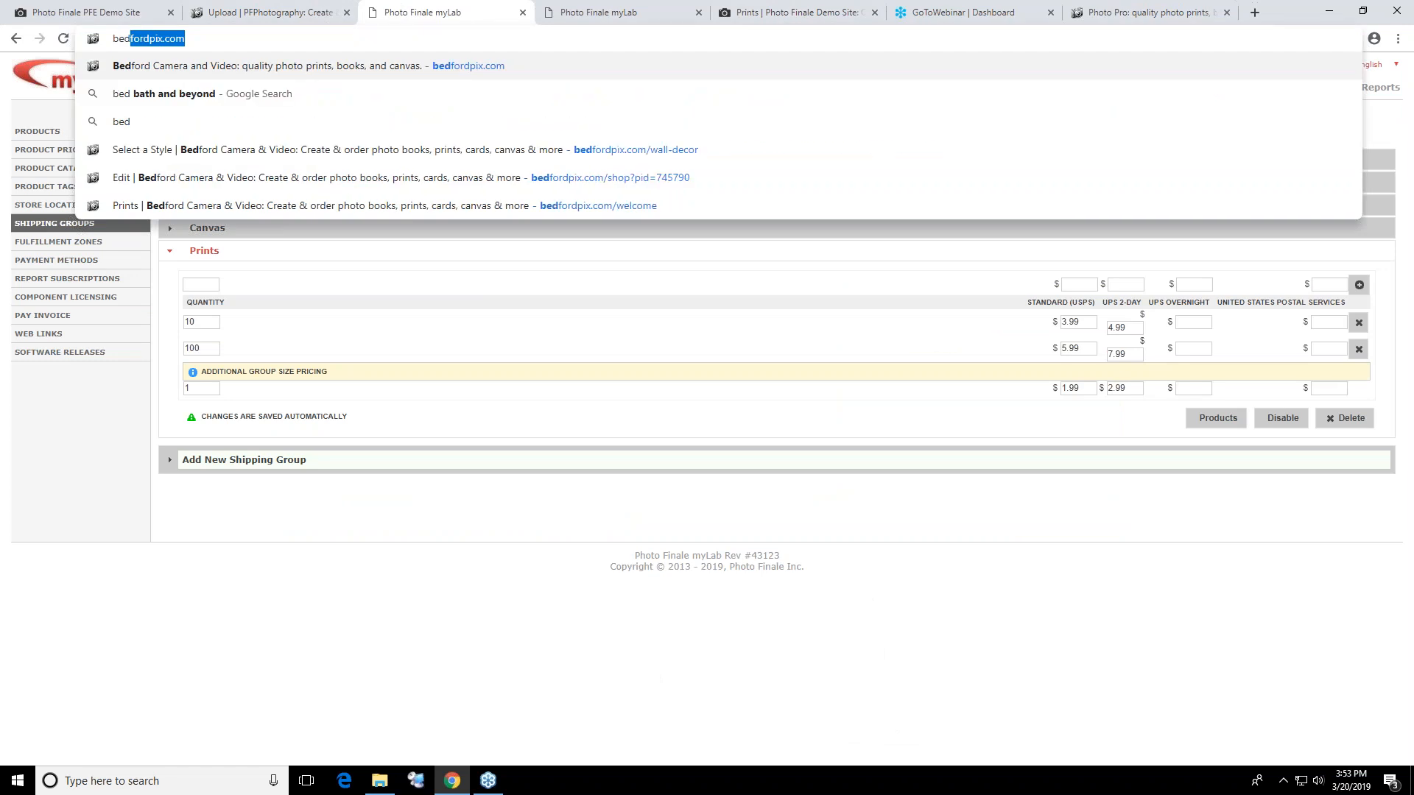
key(Return)
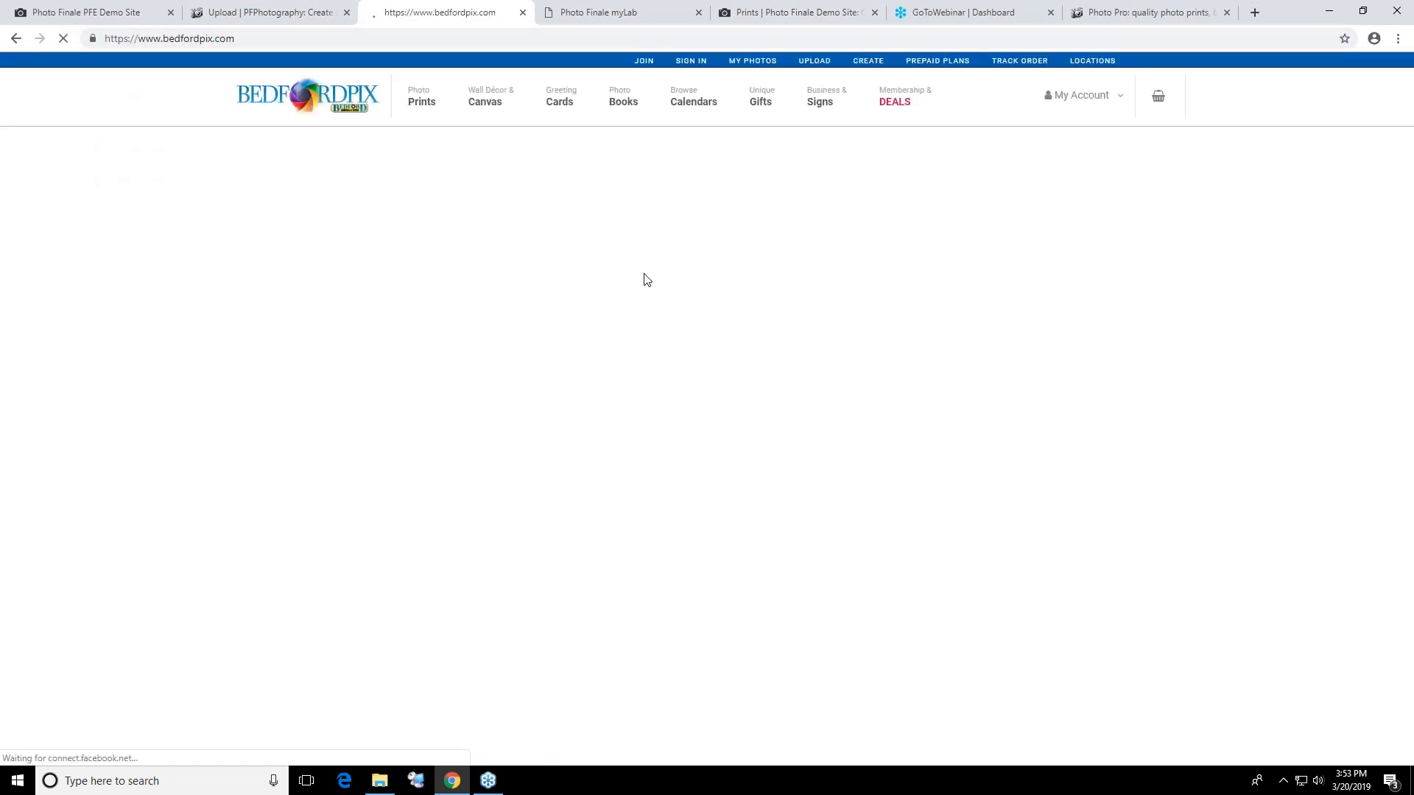
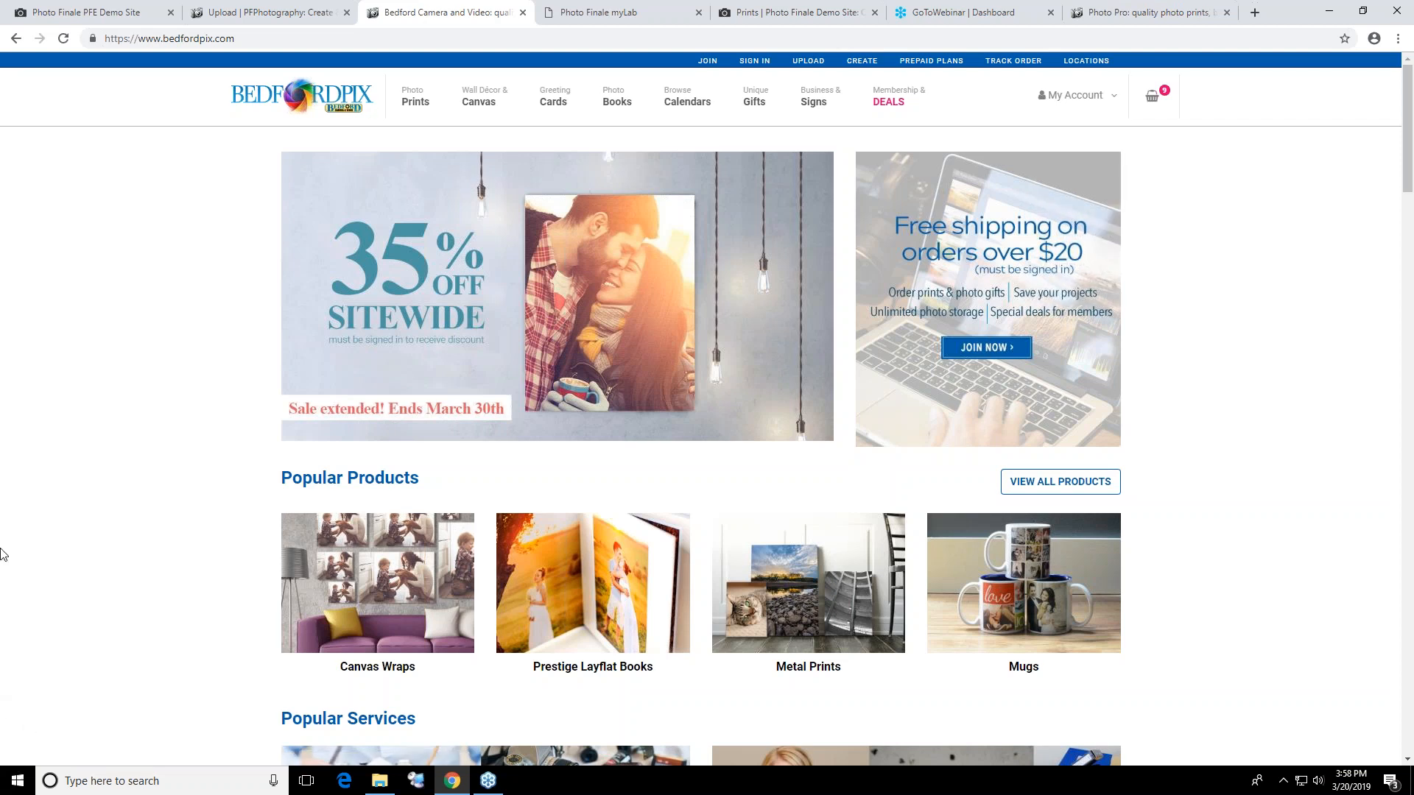
Load bedfordpix.com/create and switch the product catalog to browsing by occasions
click(261, 36)
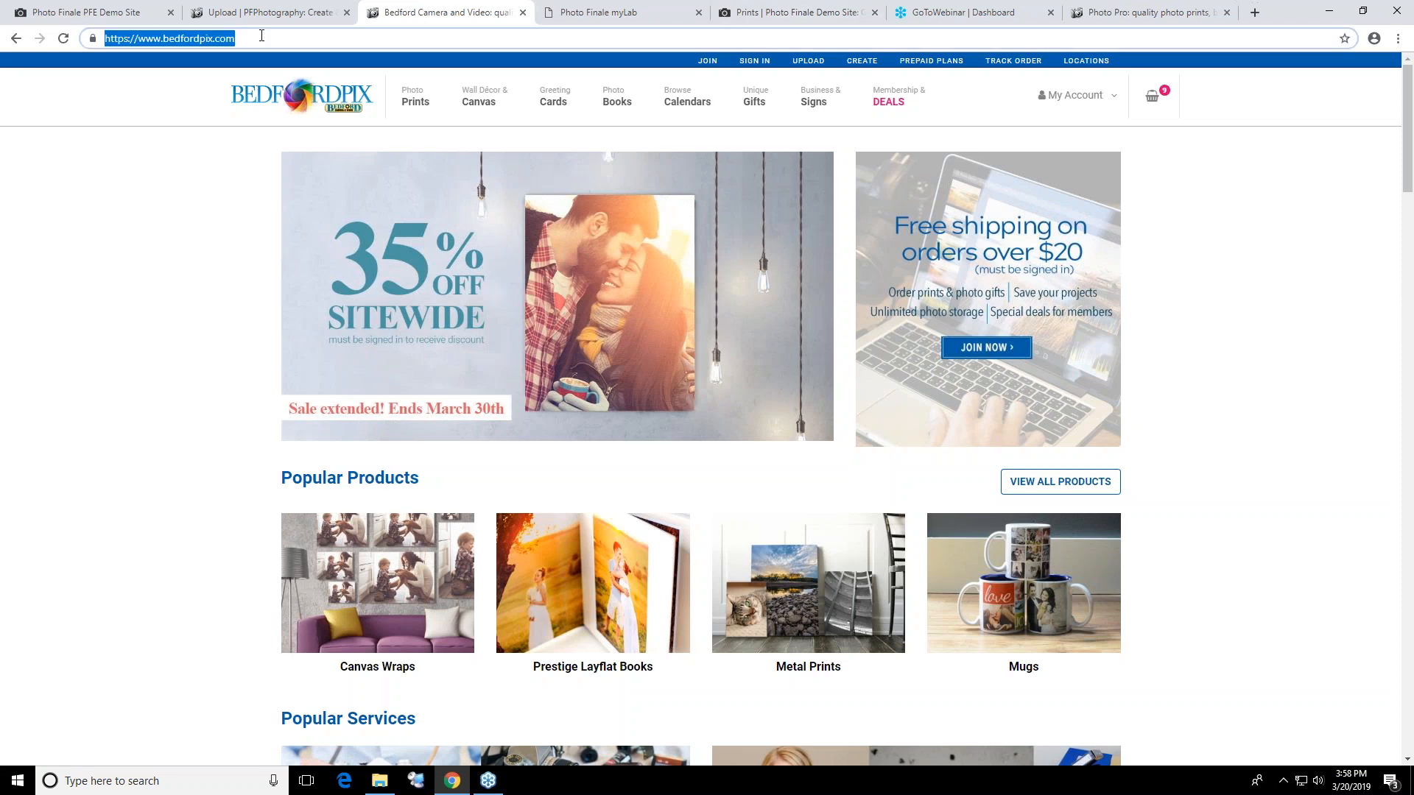
text(\)
key(Escape)
click(250, 41)
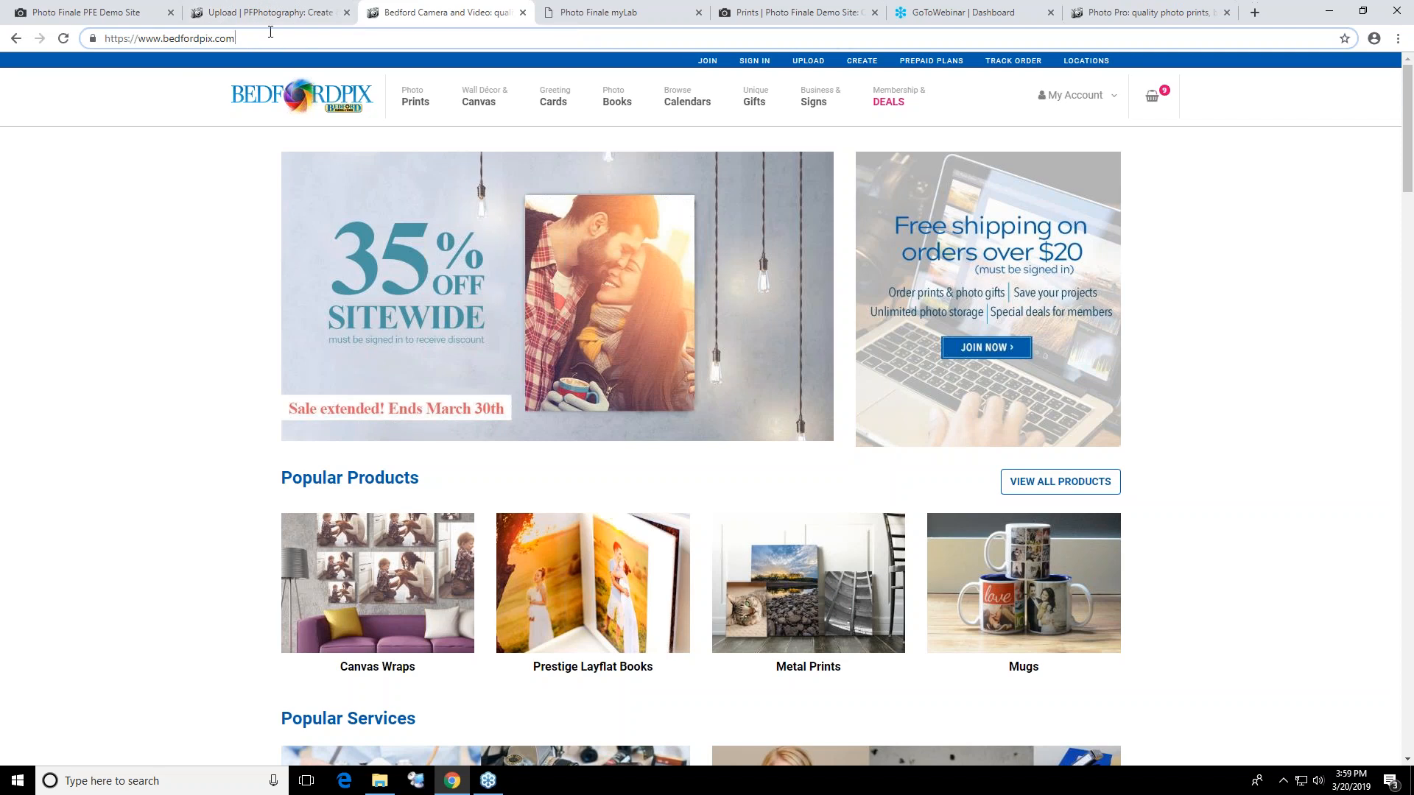
text(/create)
key(Return)
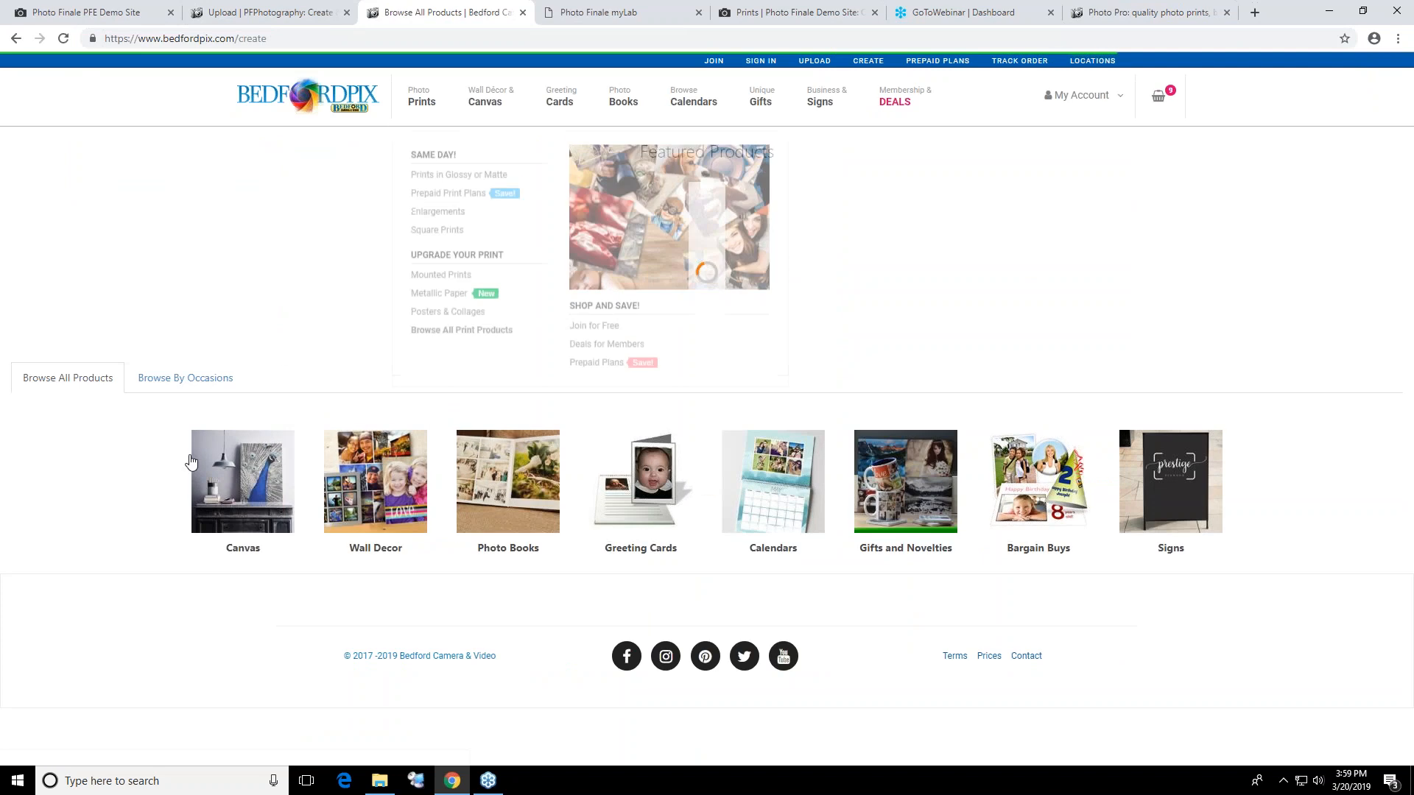
click(141, 386)
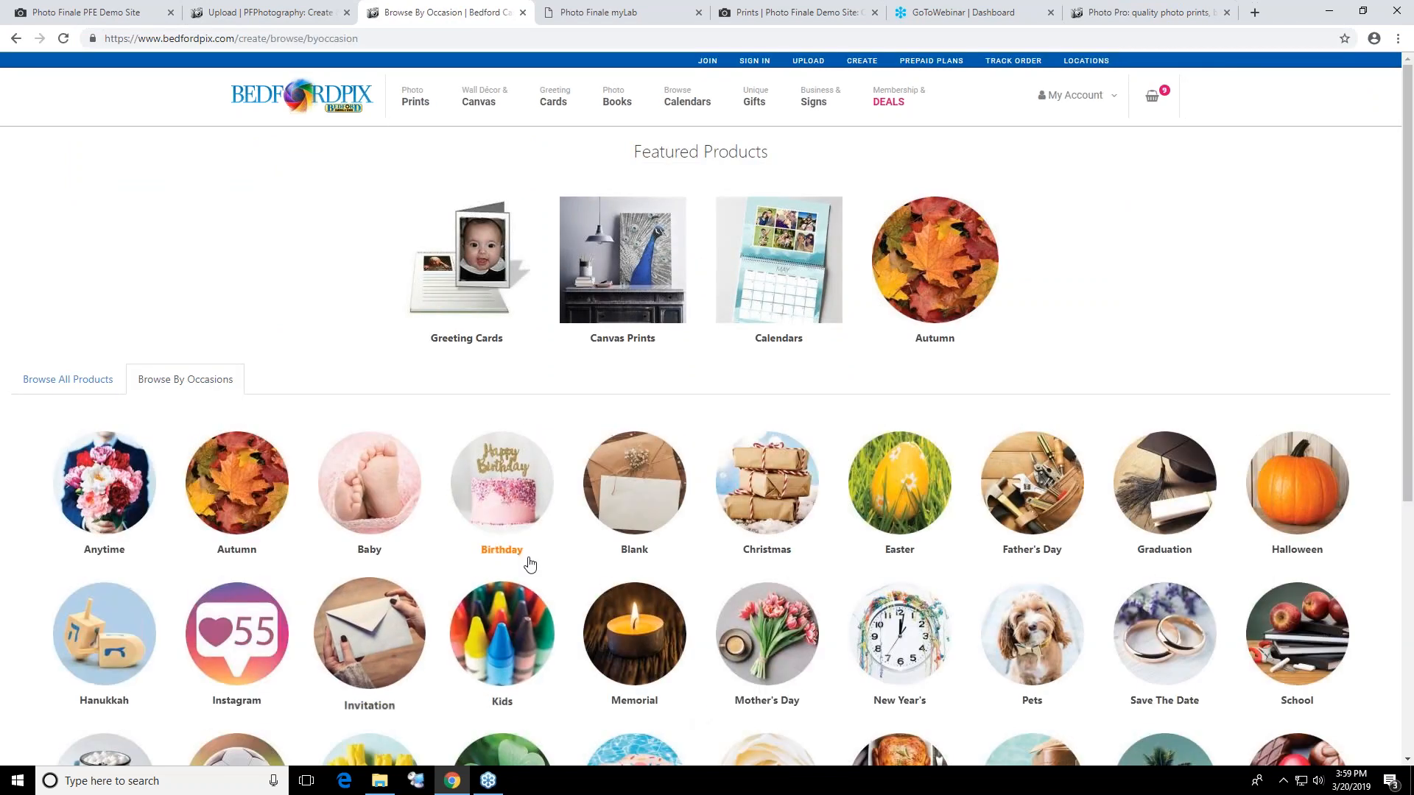
Choose the Birthday occasion and follow Wall Decor, Wall Clings, Collage Clings and Landscape to the styles for the 36x12 Peel and Stick Collage
click(524, 534)
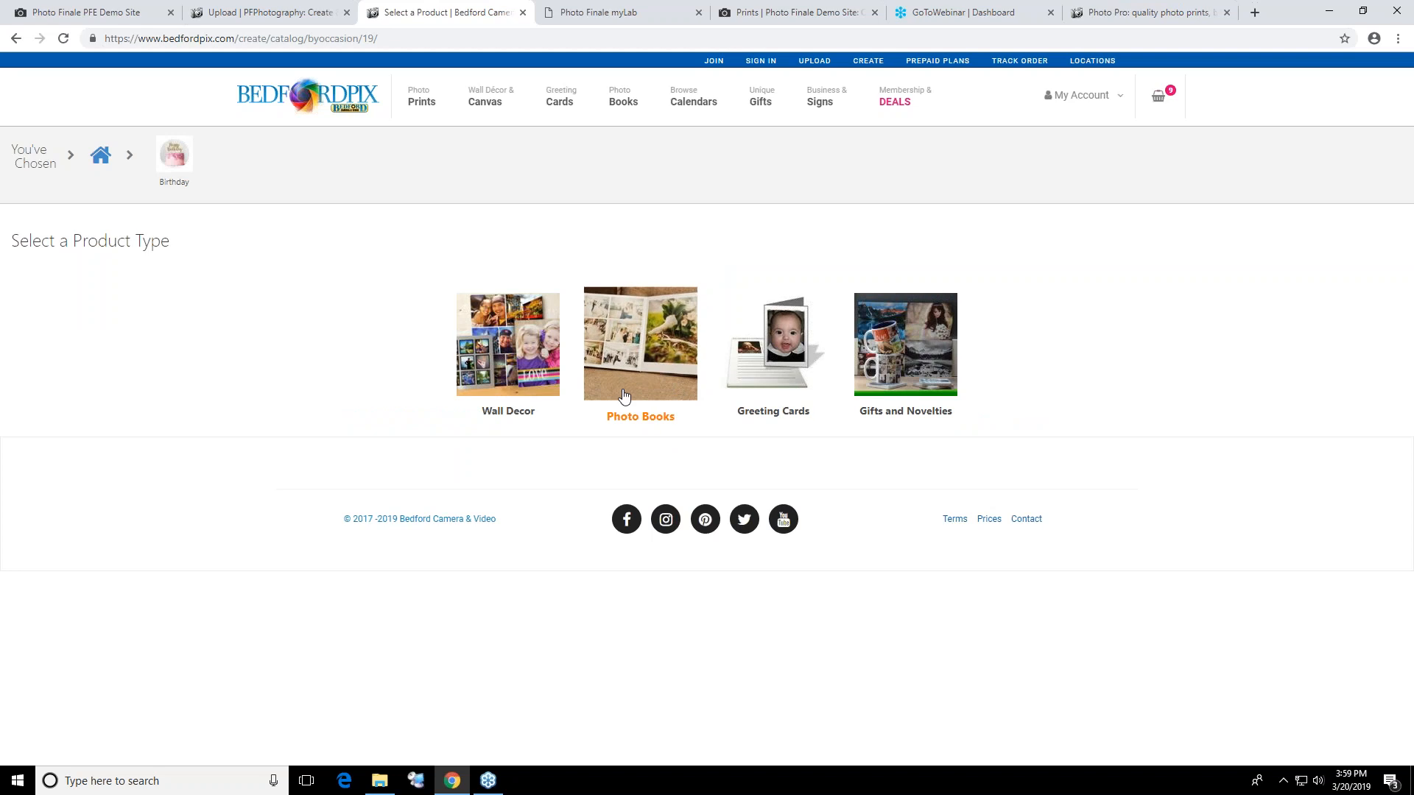
click(522, 388)
click(711, 349)
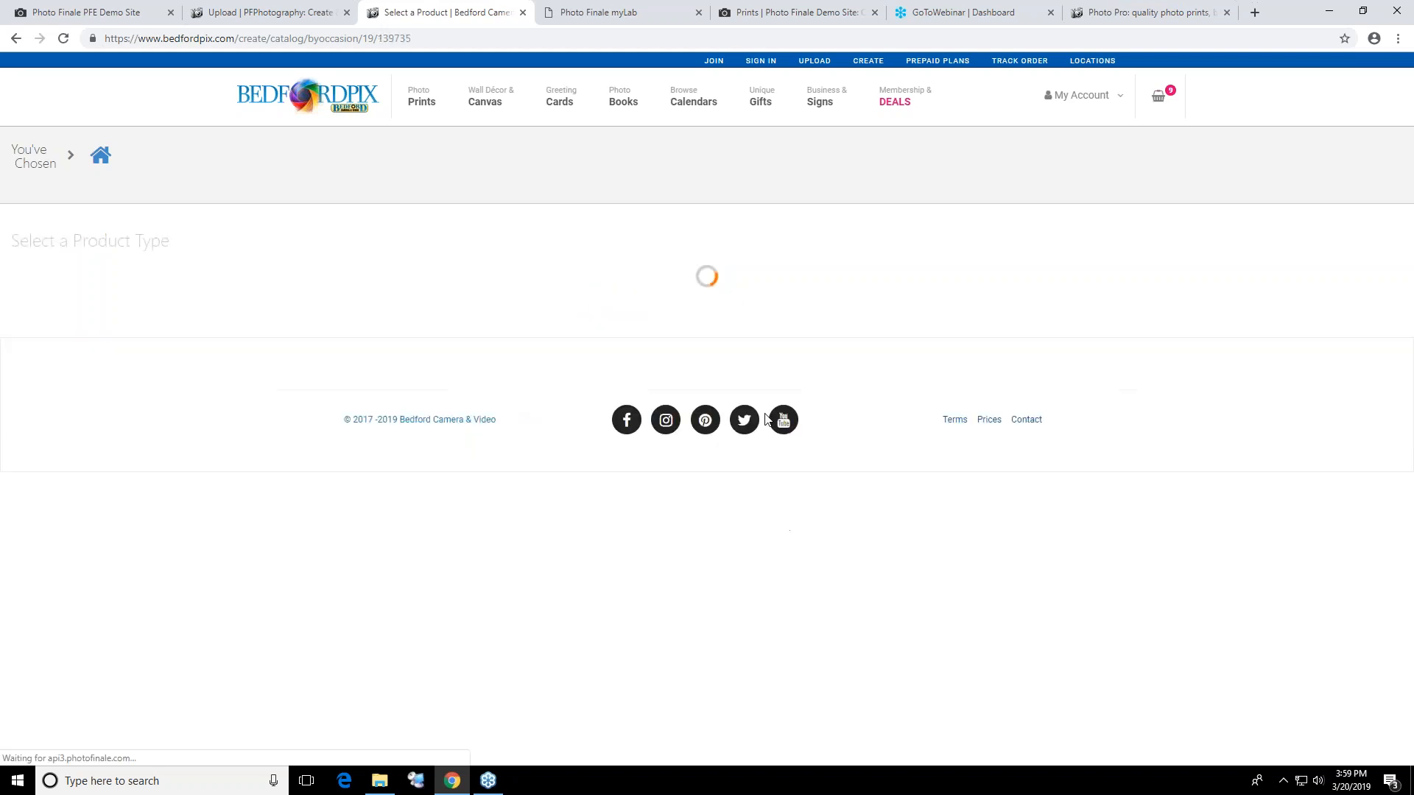
click(751, 372)
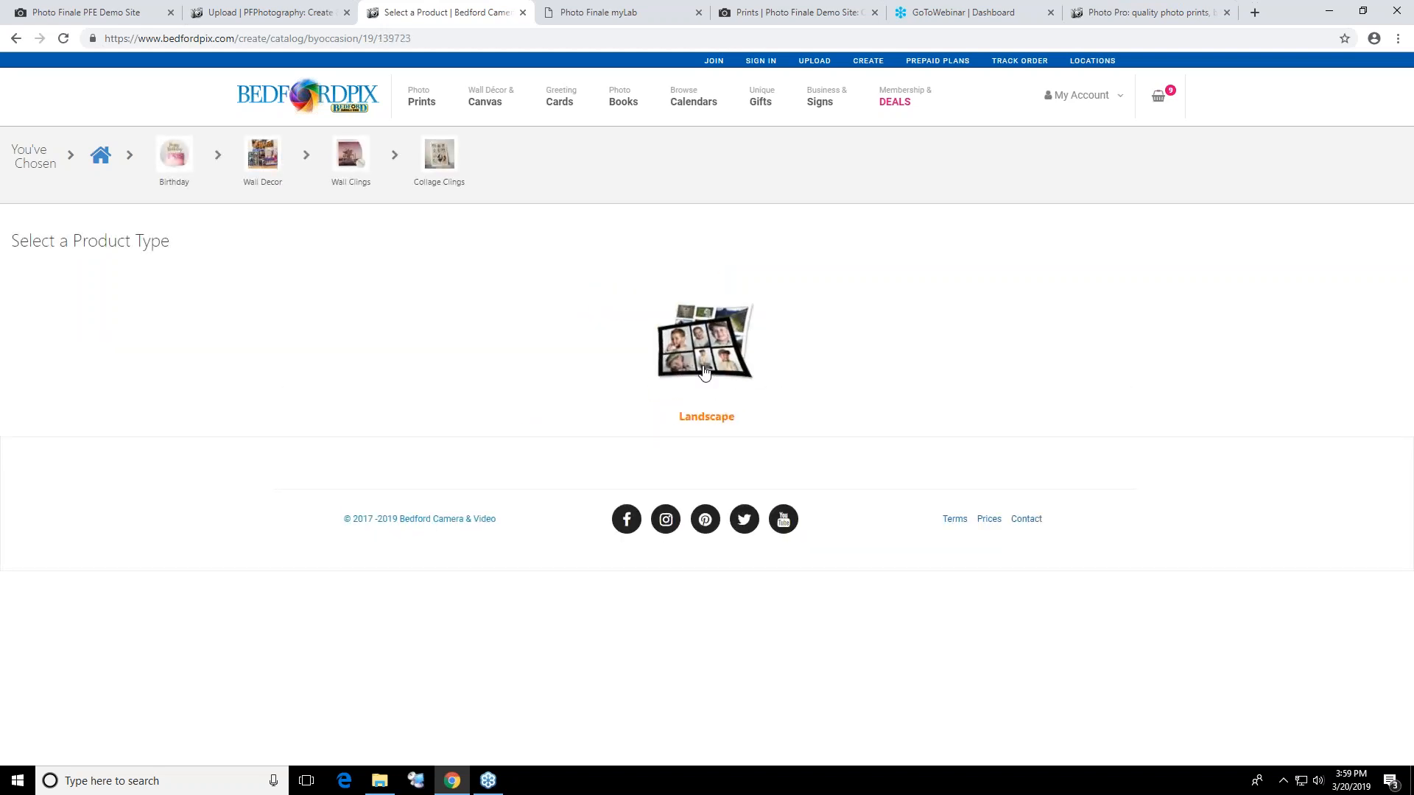
click(725, 353)
click(706, 347)
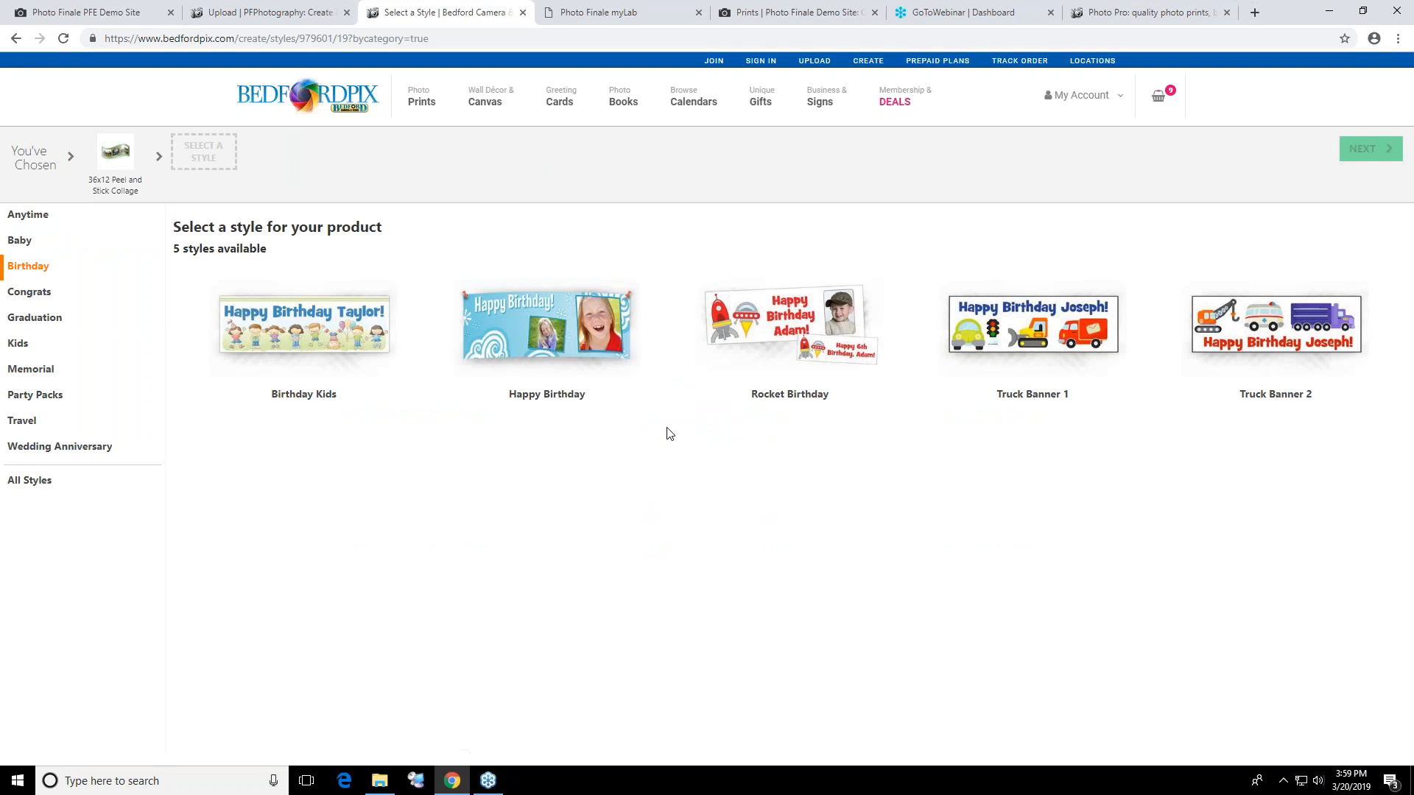